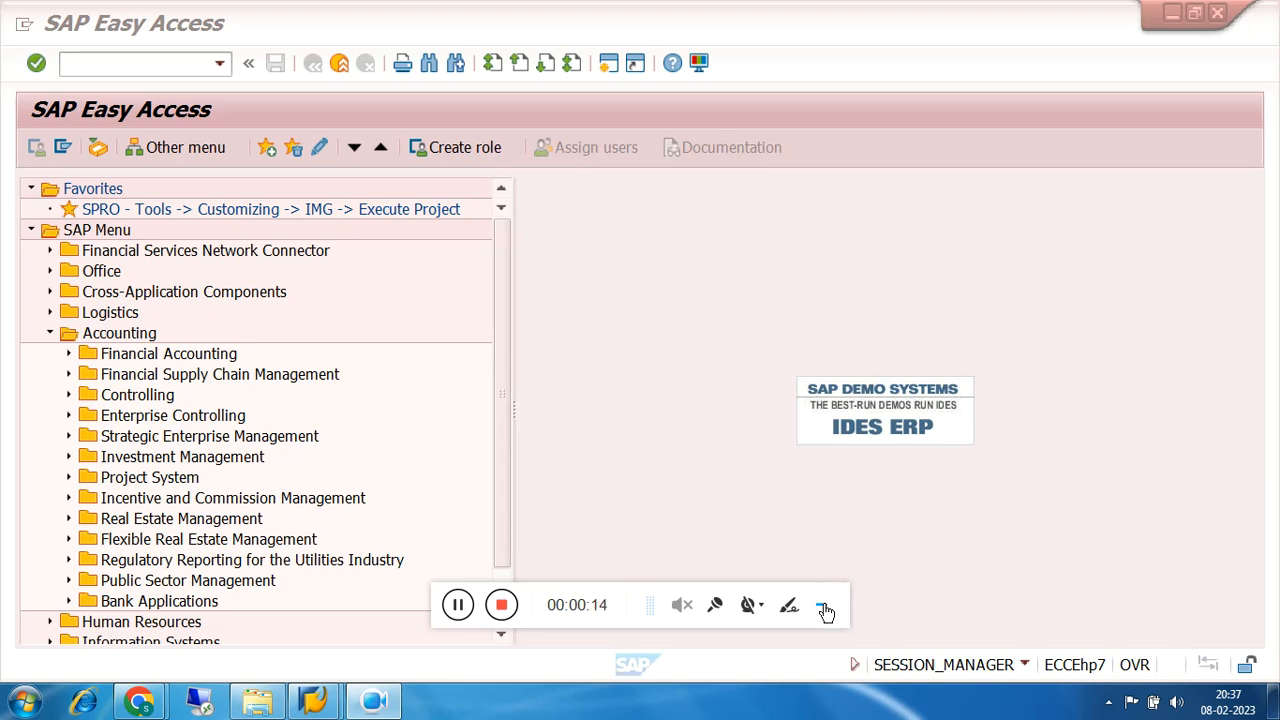
# Expand the Financial Accounting, Fixed Assets, Asset and Create folders and select the AS01 asset transaction
pyautogui.click(822, 607)
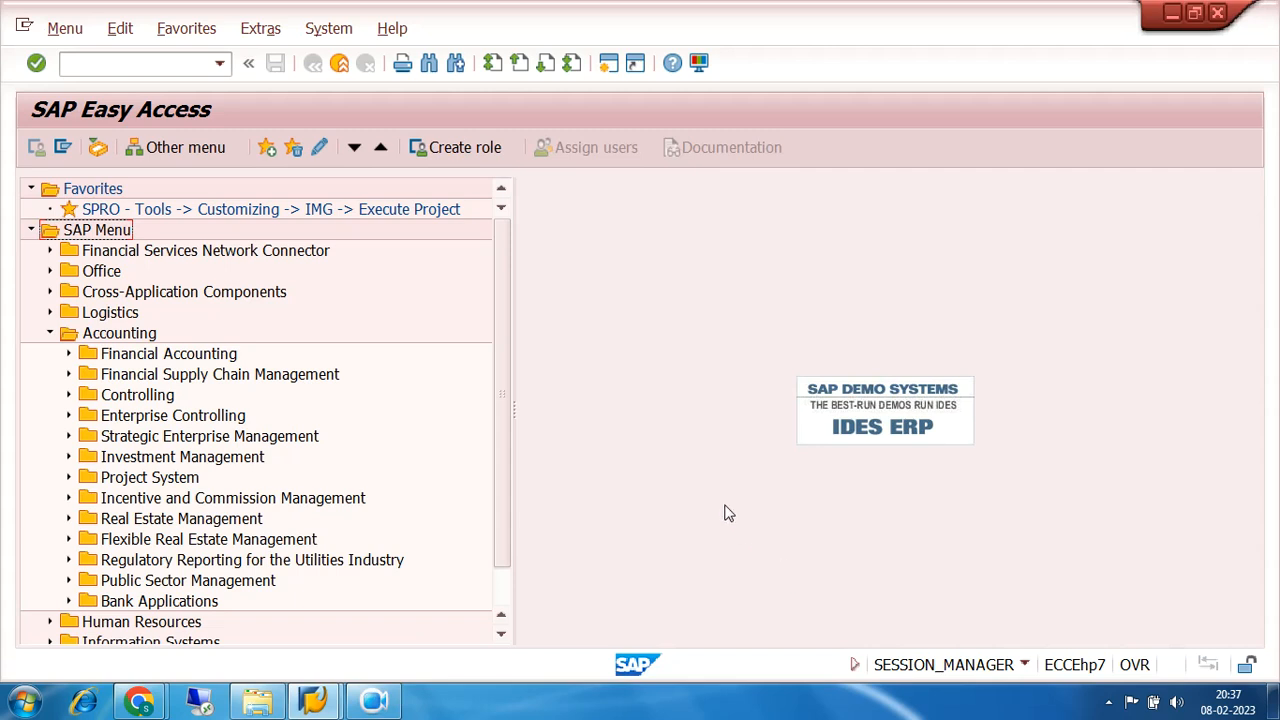
pyautogui.click(68, 355)
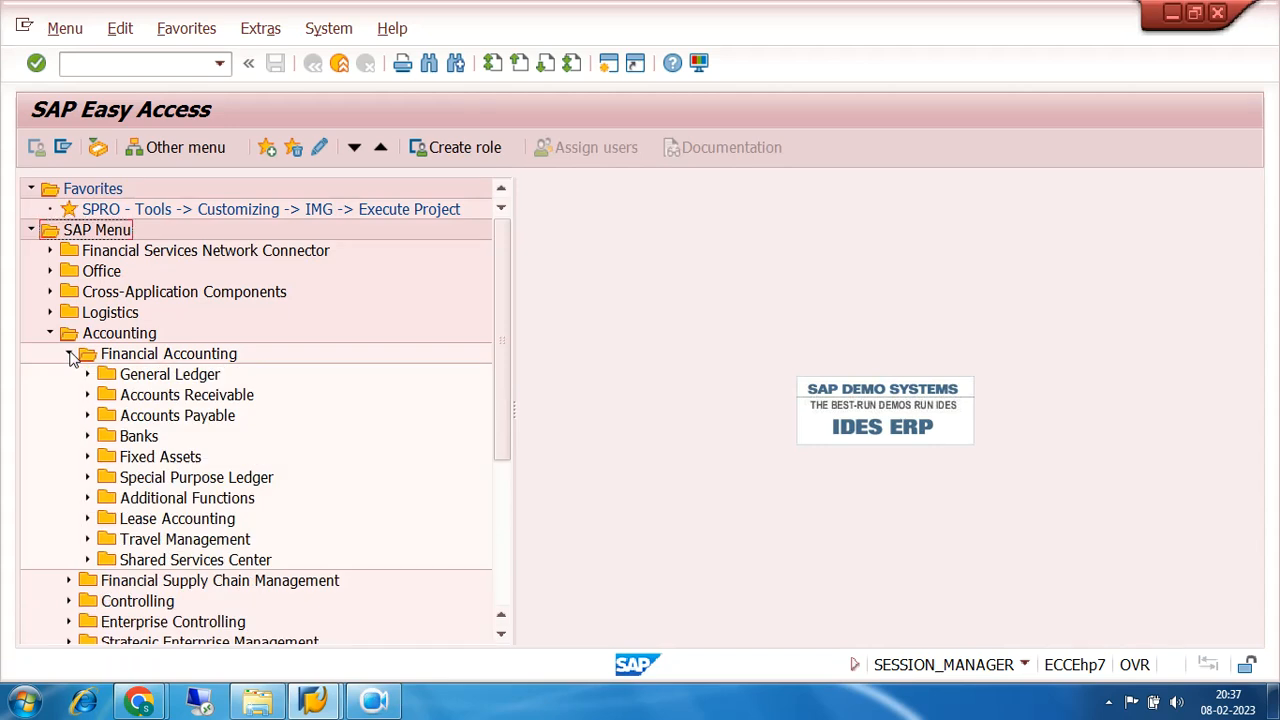
pyautogui.click(87, 457)
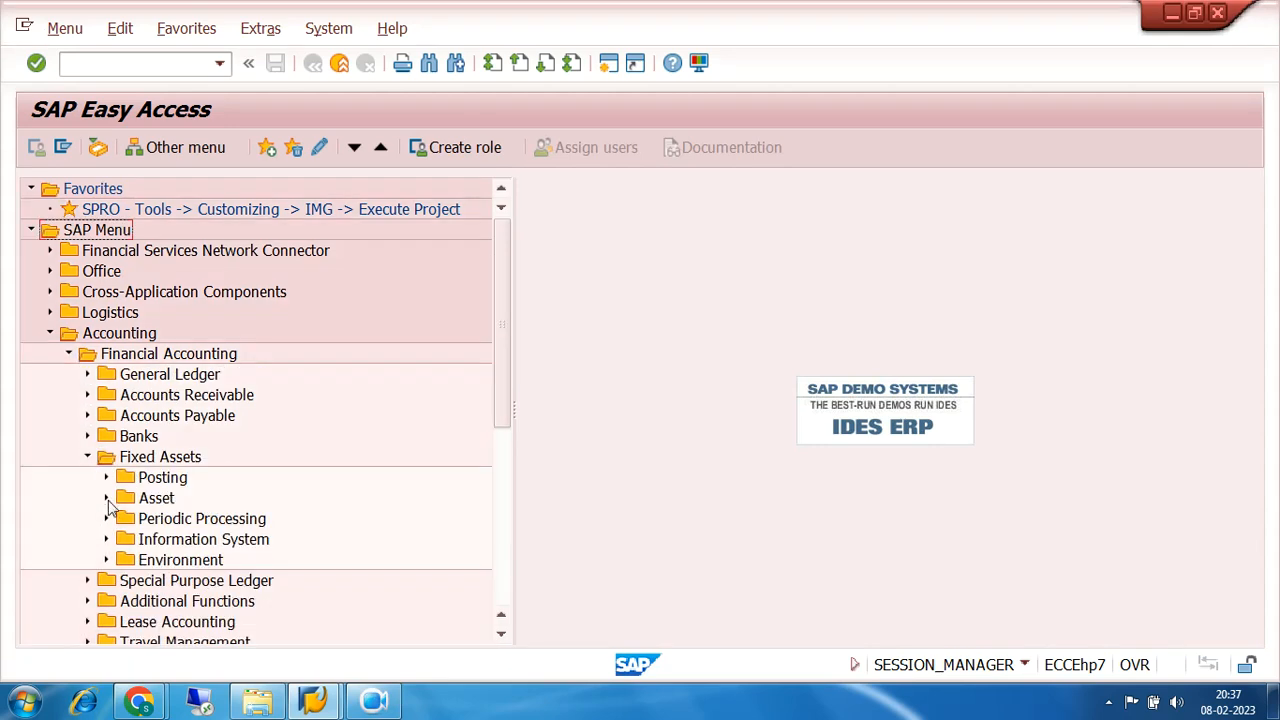
pyautogui.click(107, 499)
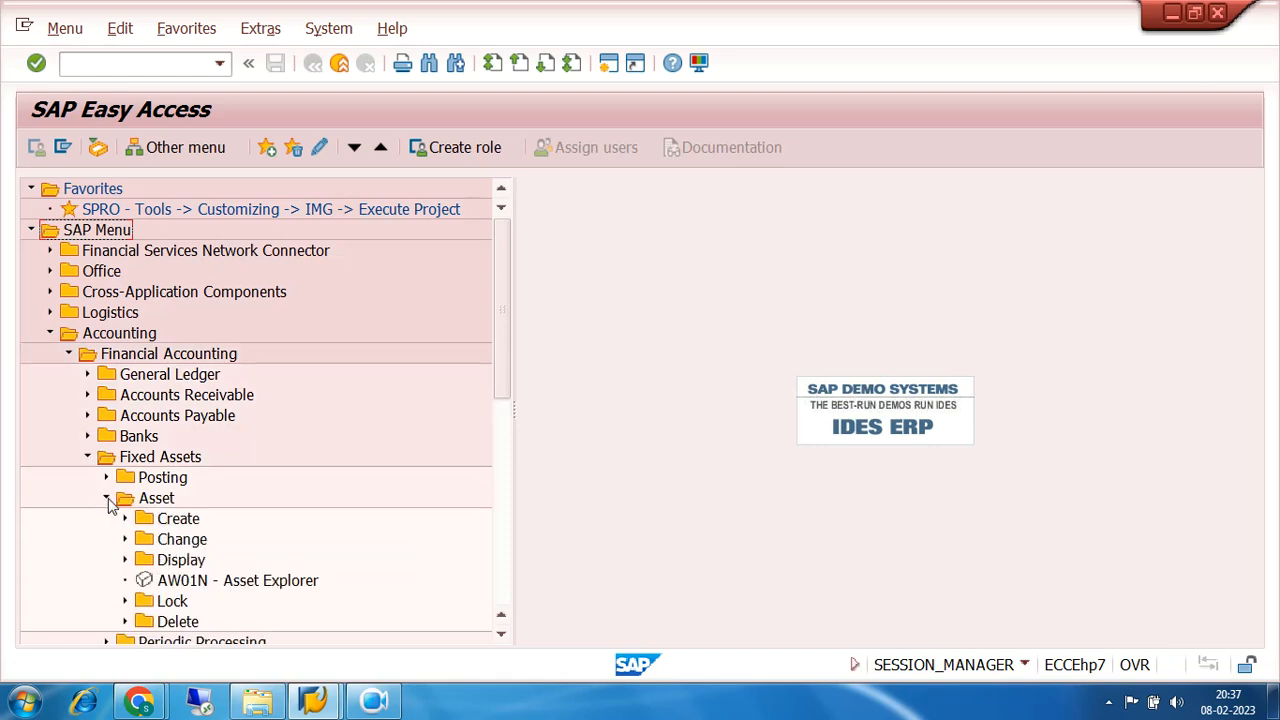
pyautogui.click(125, 519)
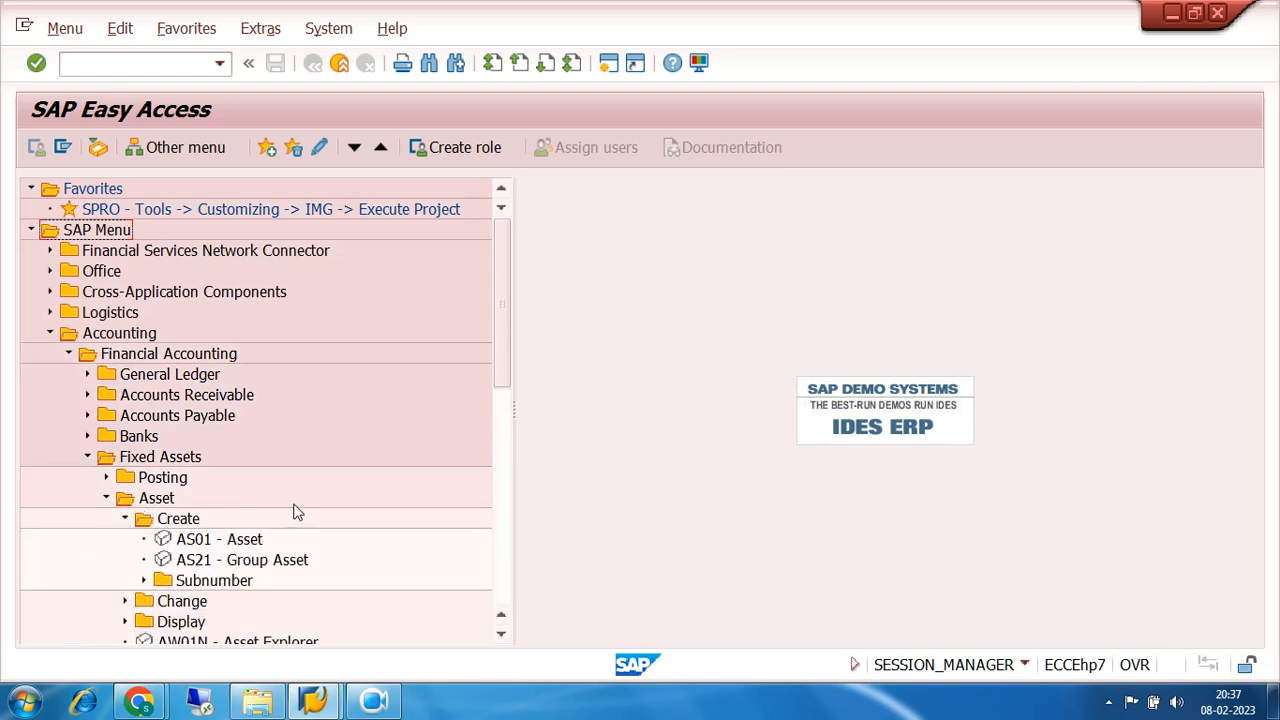
pyautogui.click(220, 545)
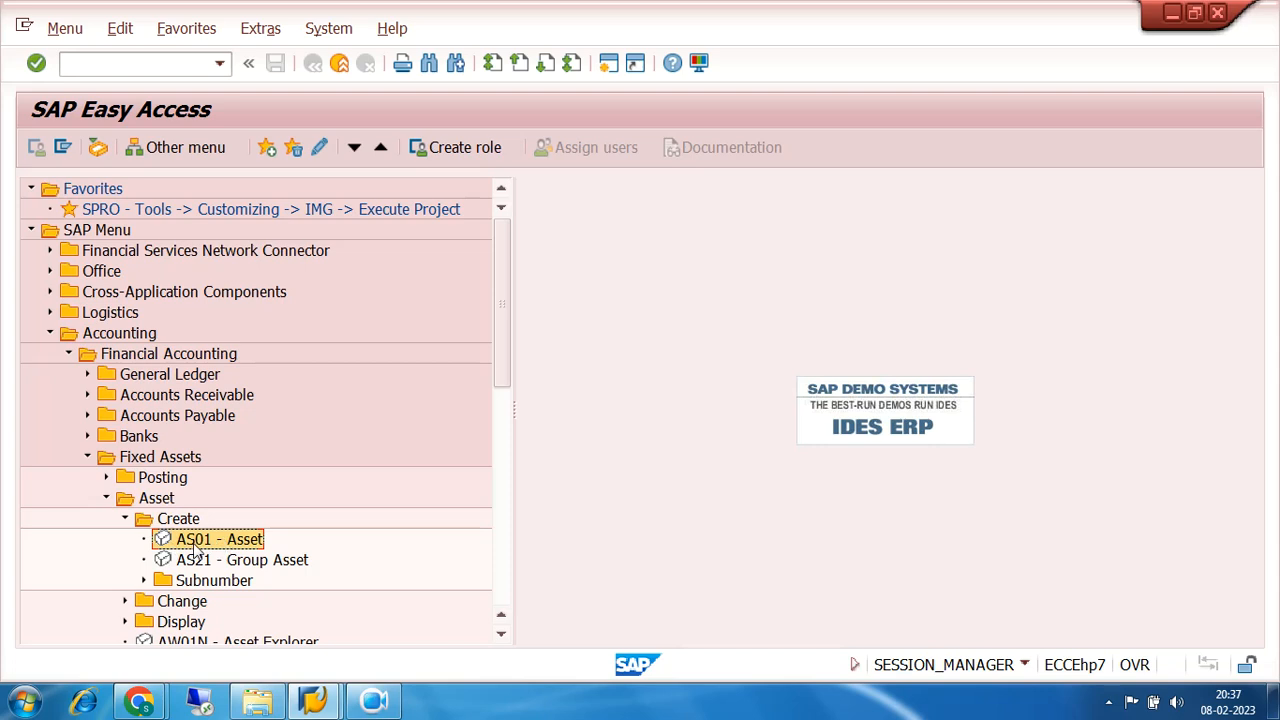
# Expand the asset Change and Display folders and start the AS03 asset display transaction
pyautogui.scroll(-3, 477, 437)
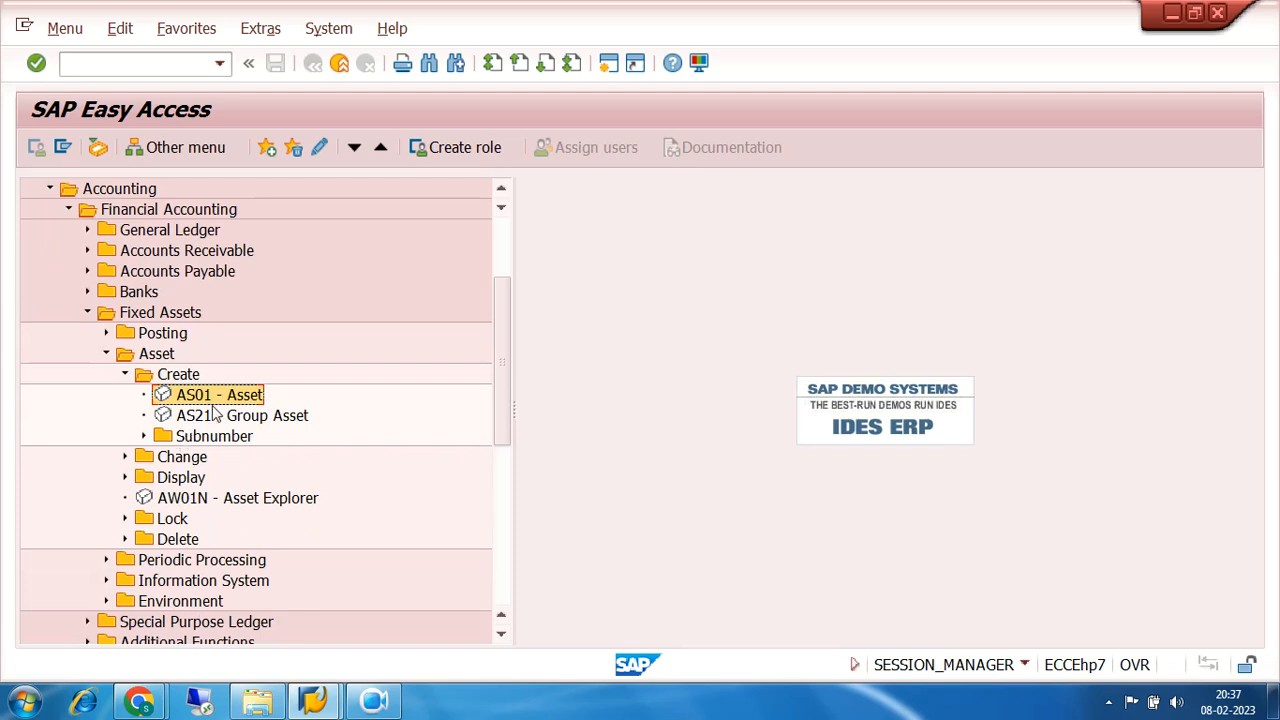
pyautogui.click(125, 457)
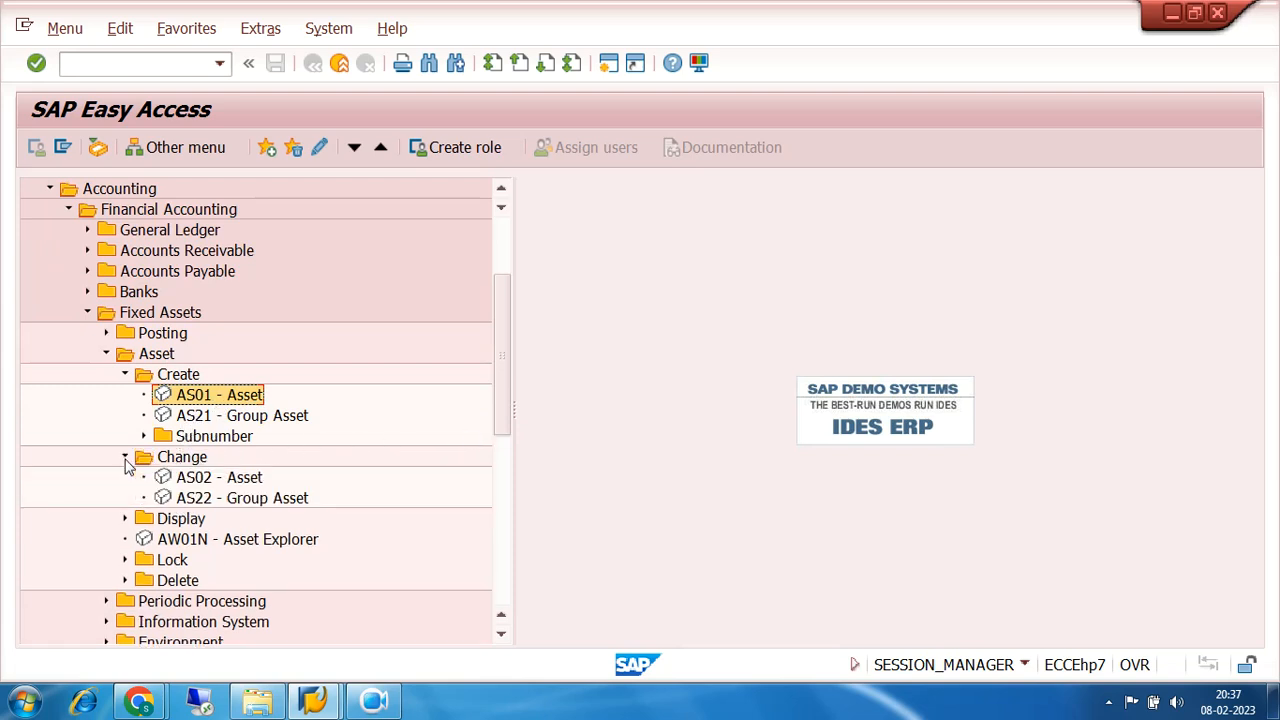
pyautogui.click(203, 480)
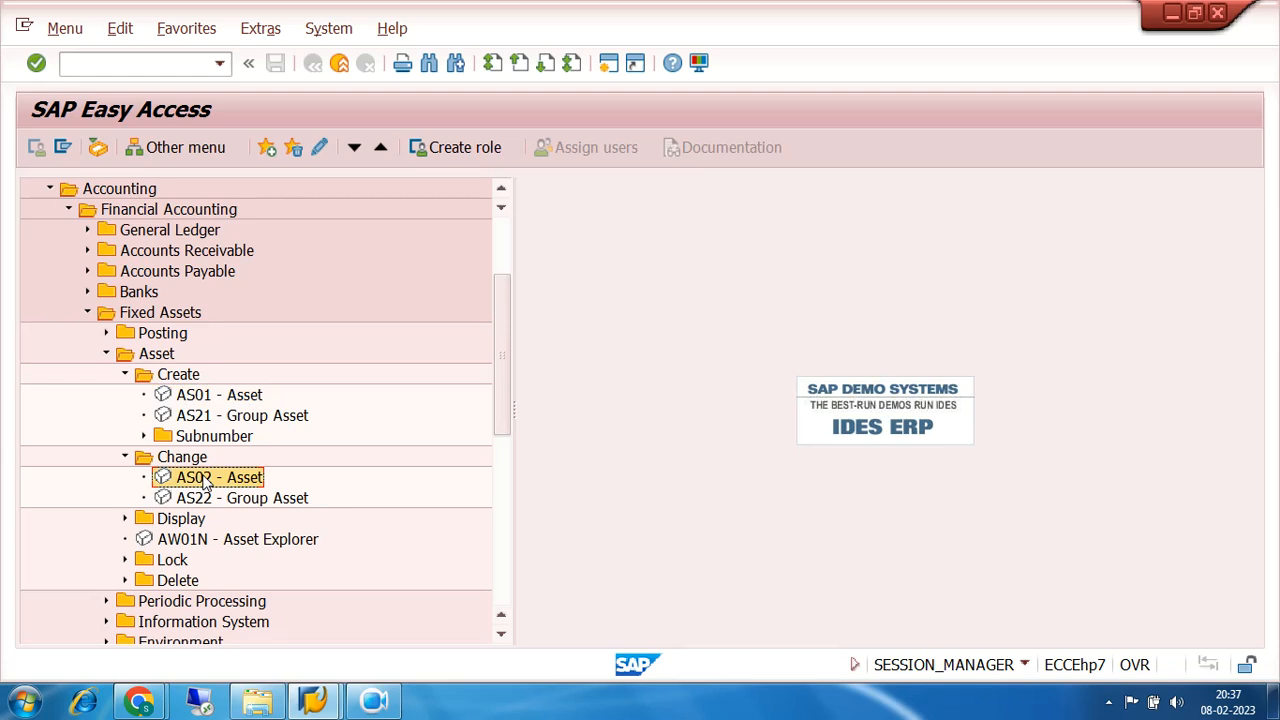
pyautogui.click(125, 519)
pyautogui.click(200, 540)
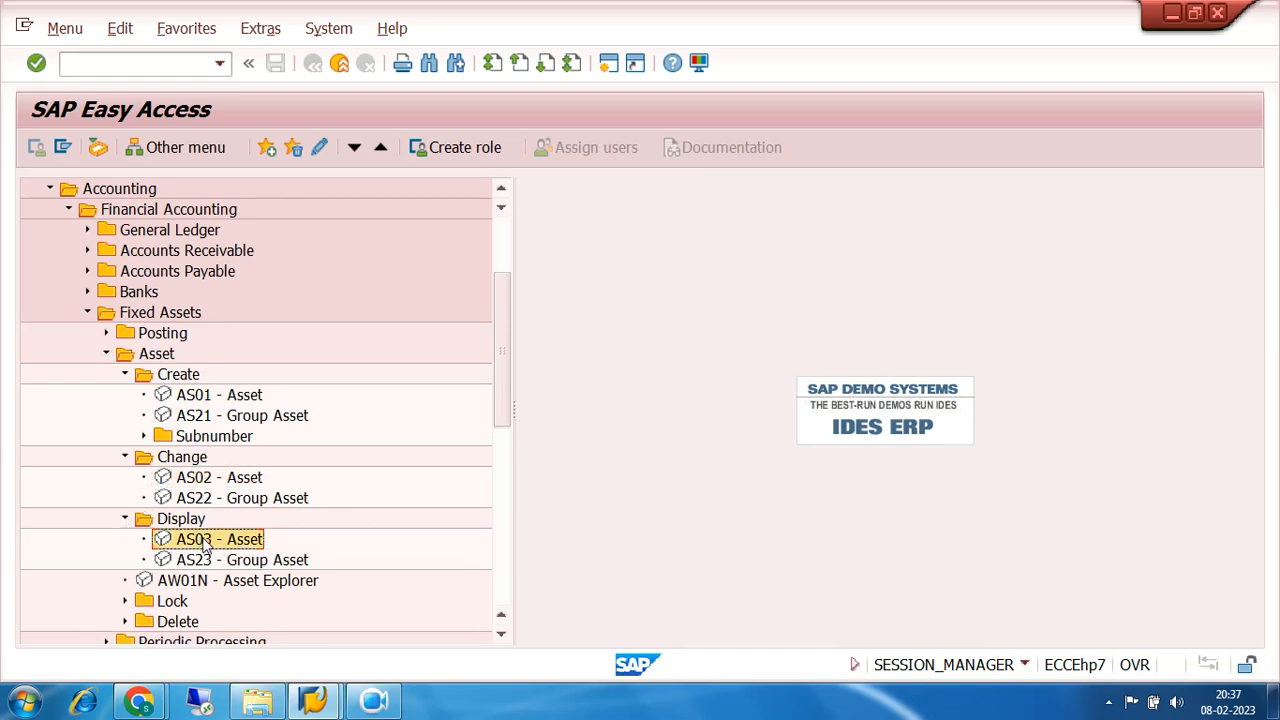
pyautogui.doubleClick(203, 541)
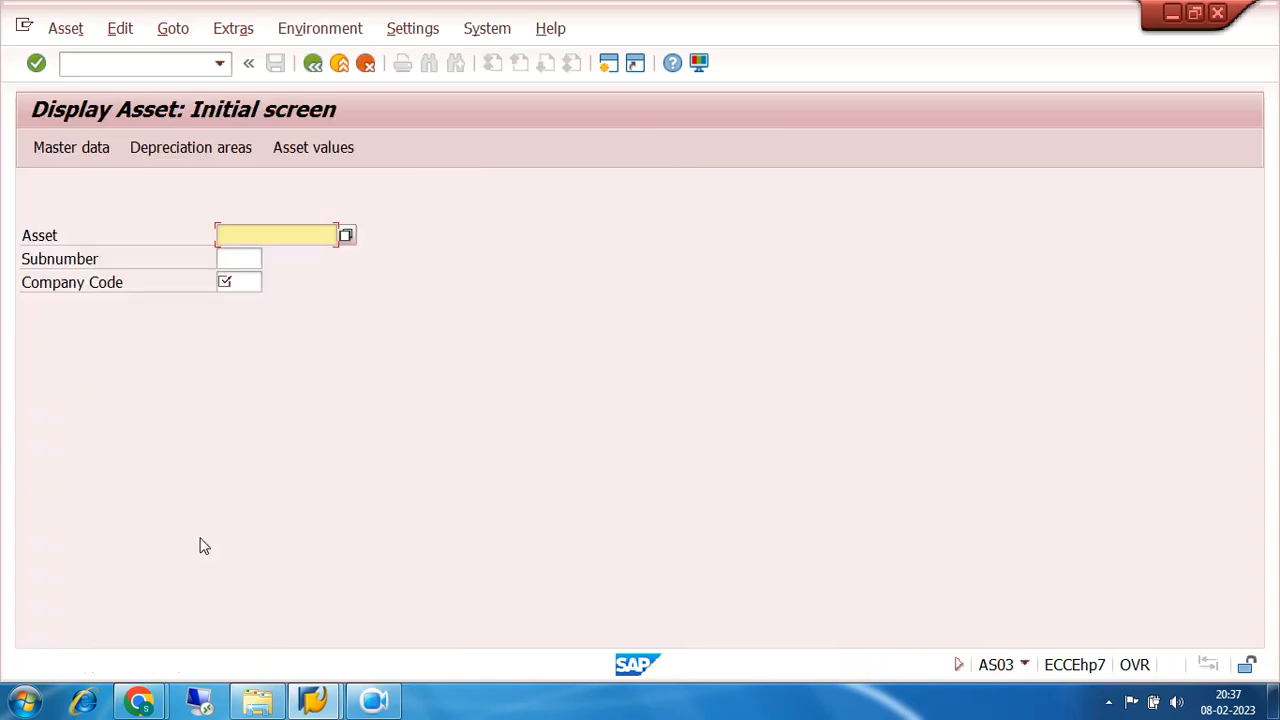
# Set the company code to 7200 and open the list of possible asset numbers
pyautogui.click(253, 282)
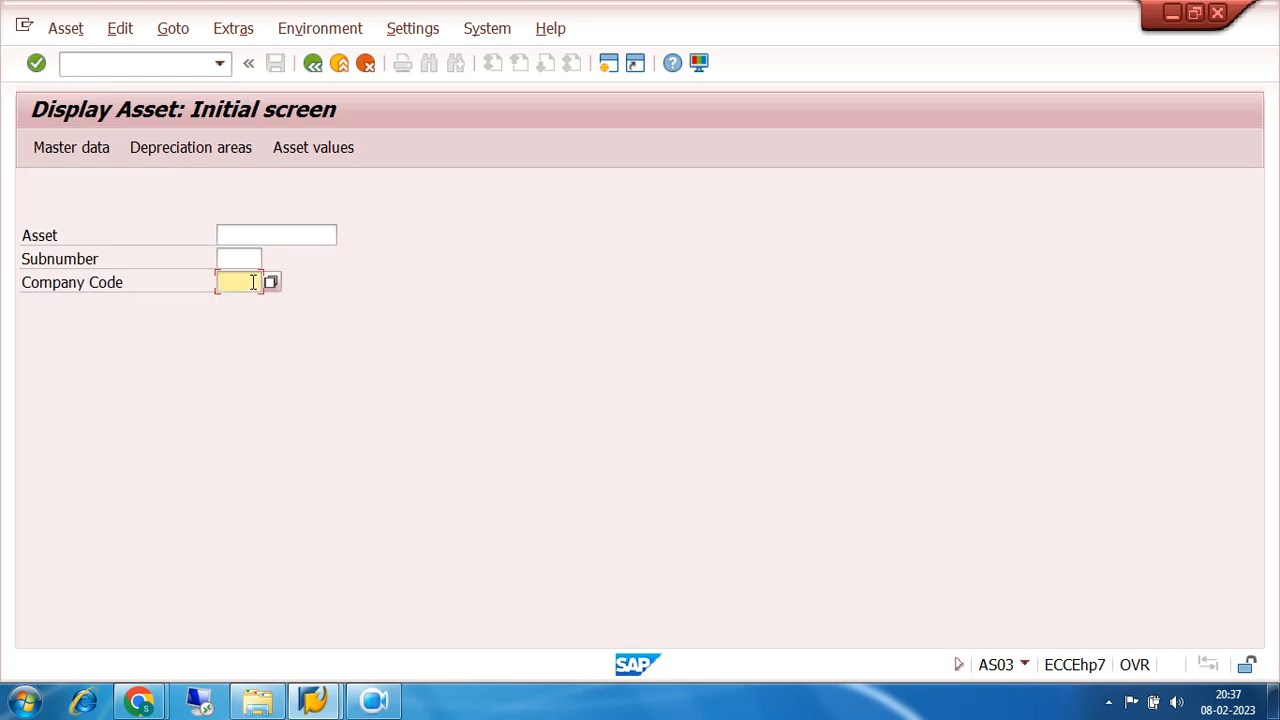
pyautogui.write('7200')
pyautogui.click(261, 235)
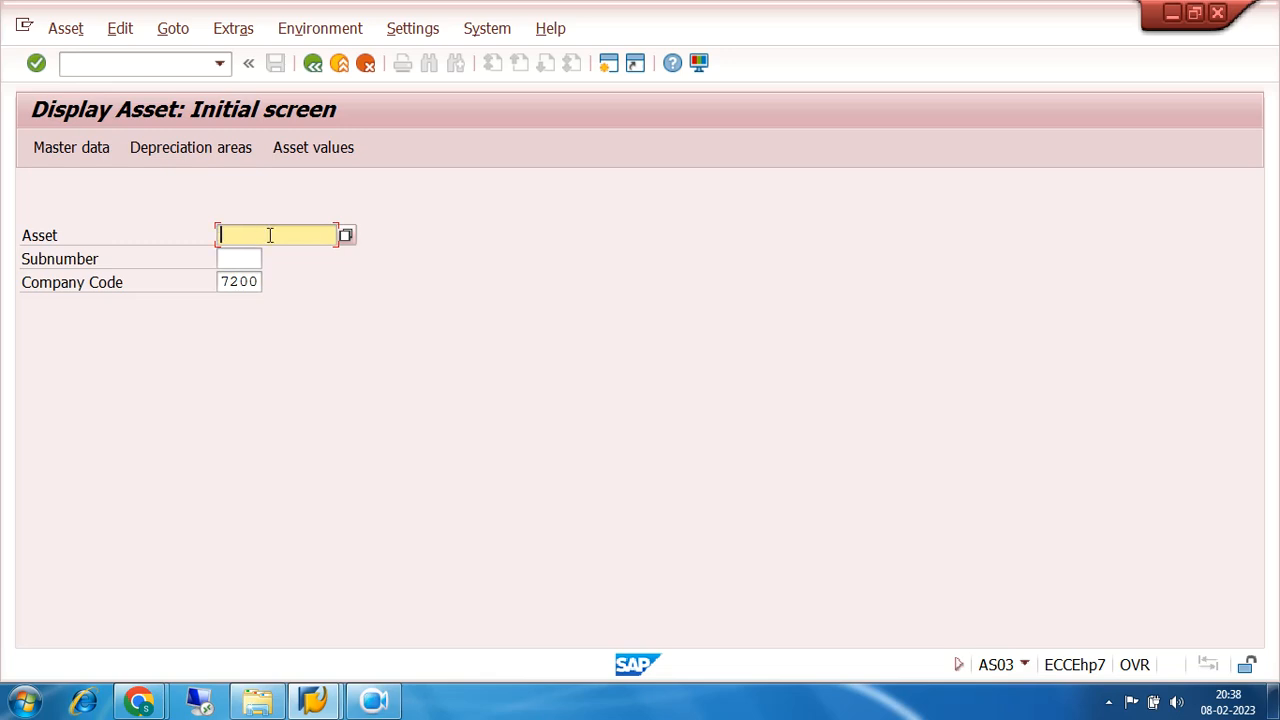
pyautogui.click(346, 236)
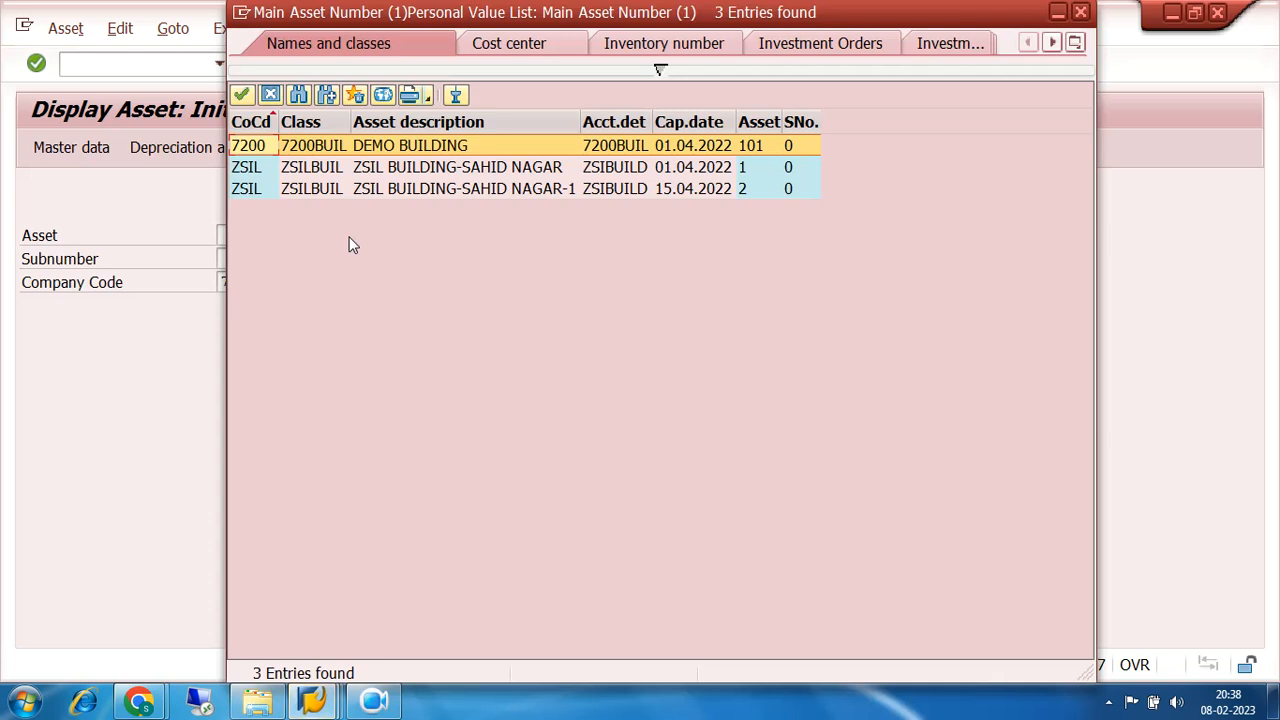
pyautogui.click(269, 172)
pyautogui.click(271, 188)
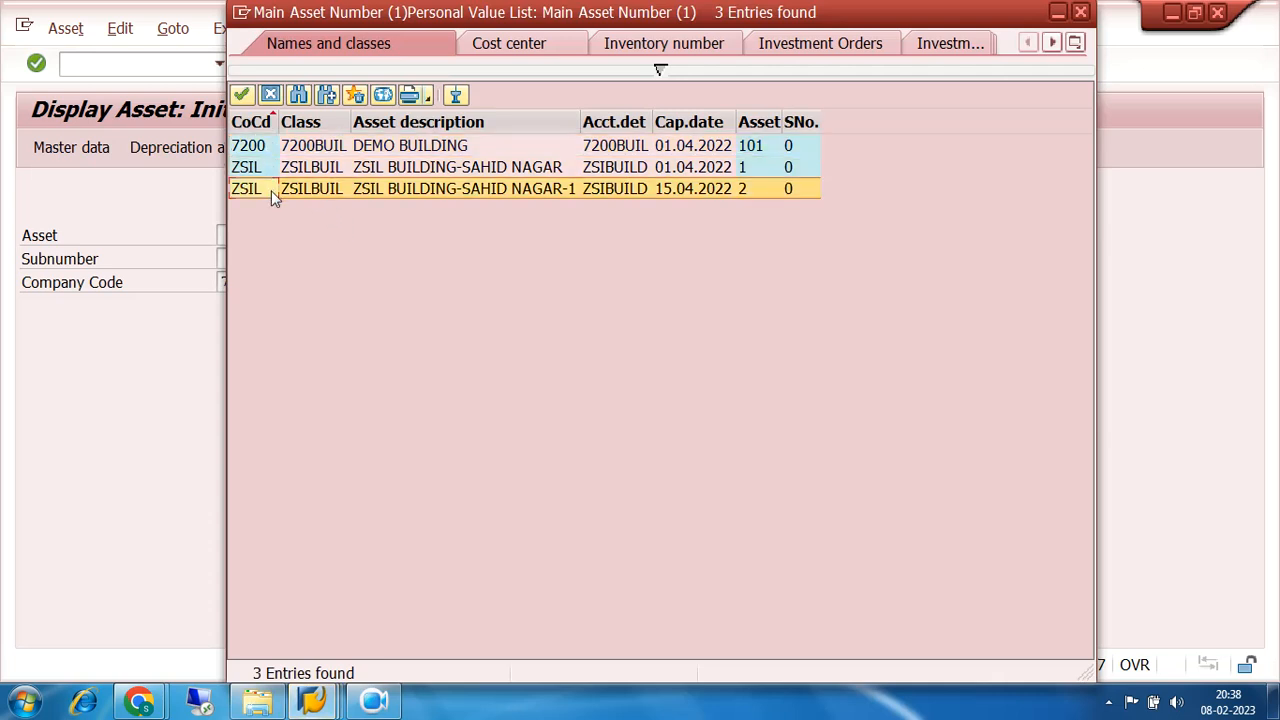
# Switch to the Google Meet call, admit the waiting participant and return to the SAP asset number list
pyautogui.moveTo(145, 703)
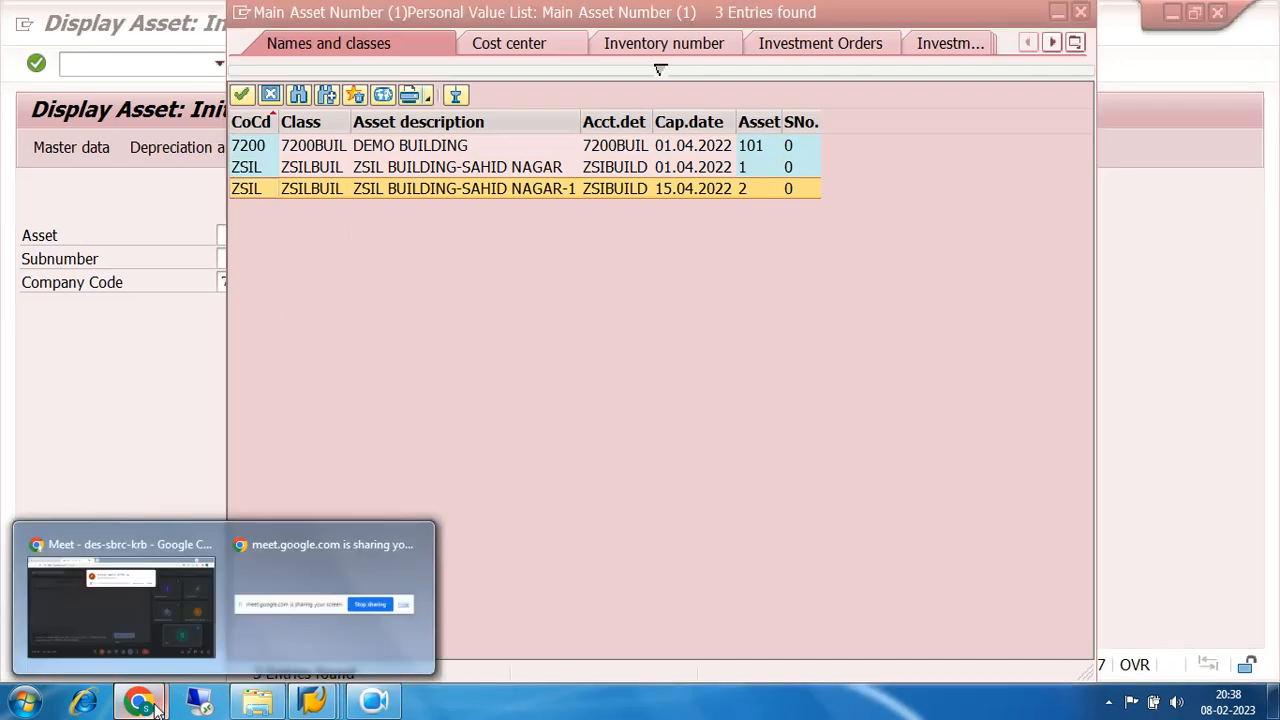
pyautogui.click(150, 598)
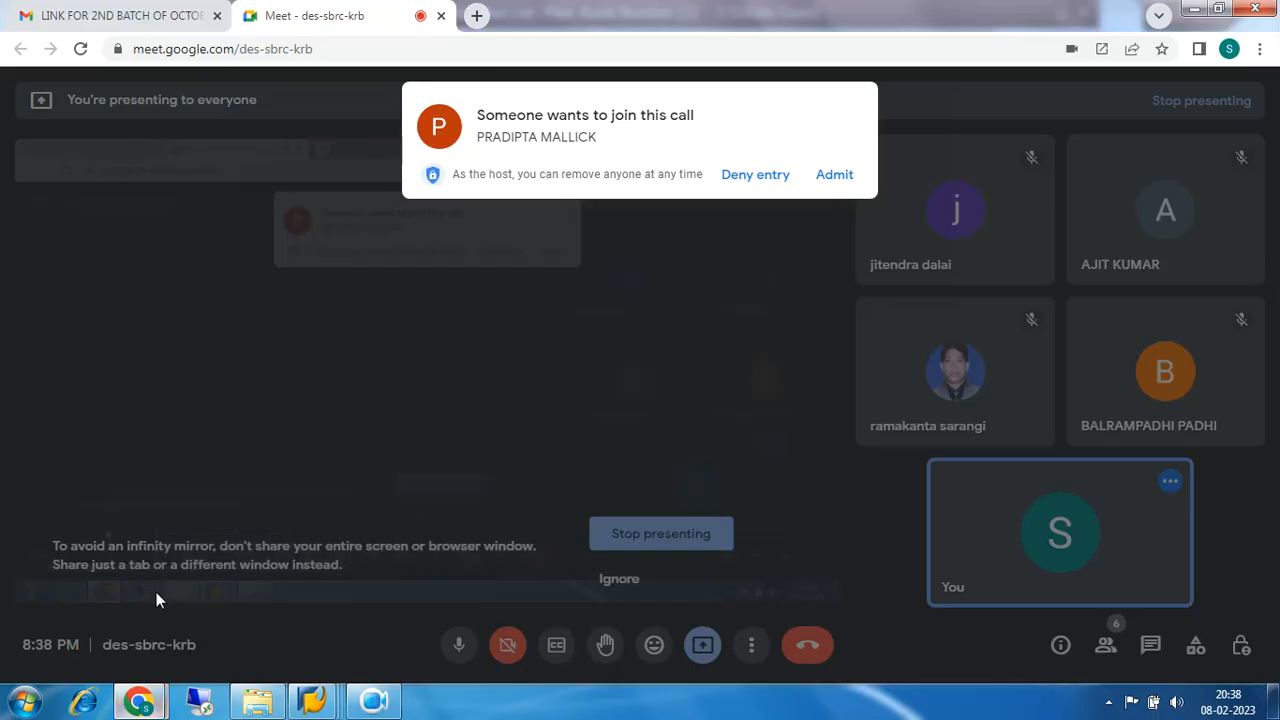
pyautogui.click(836, 179)
pyautogui.moveTo(312, 706)
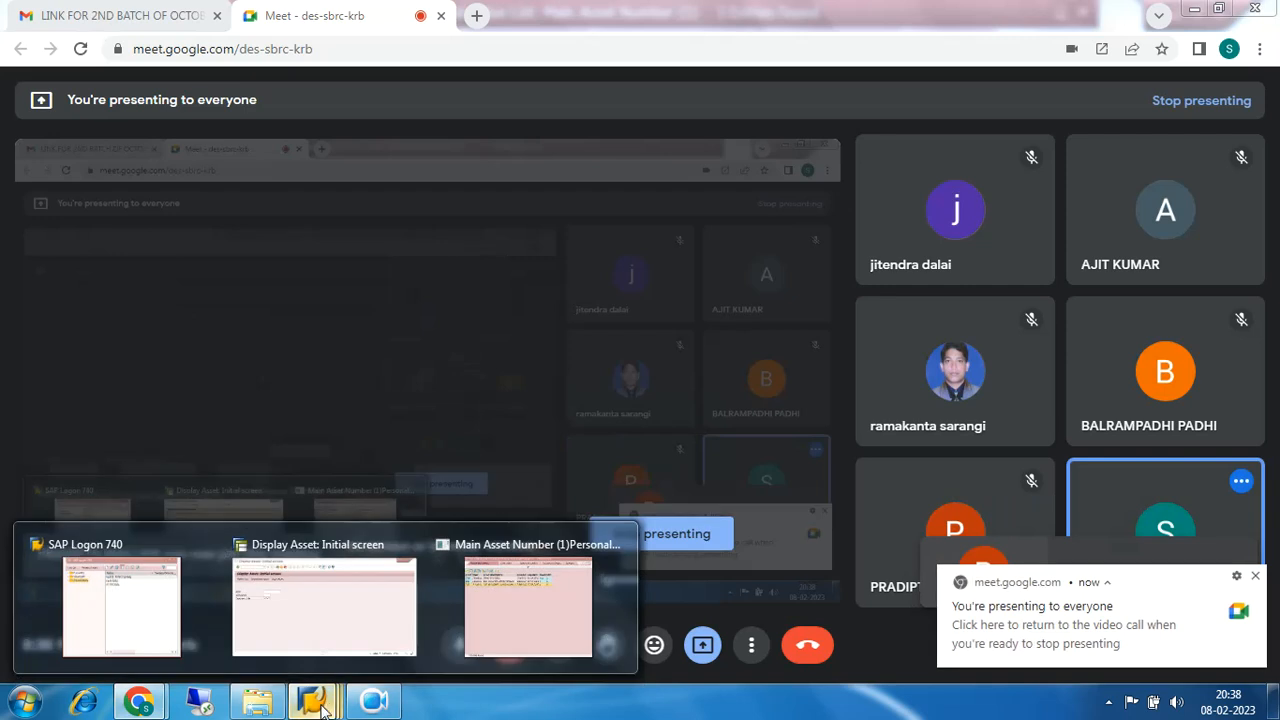
pyautogui.click(514, 603)
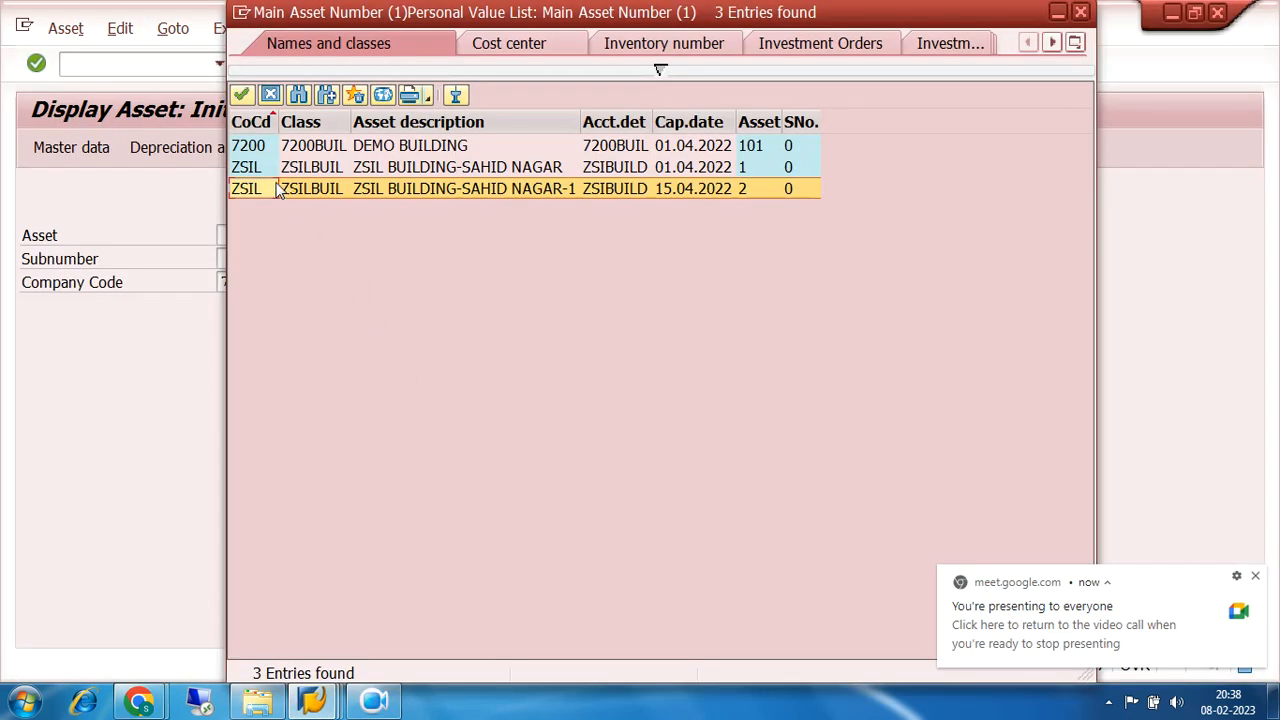
# Choose asset 101, DEMO BUILDING, of company code 7200 as the asset to display
pyautogui.click(258, 150)
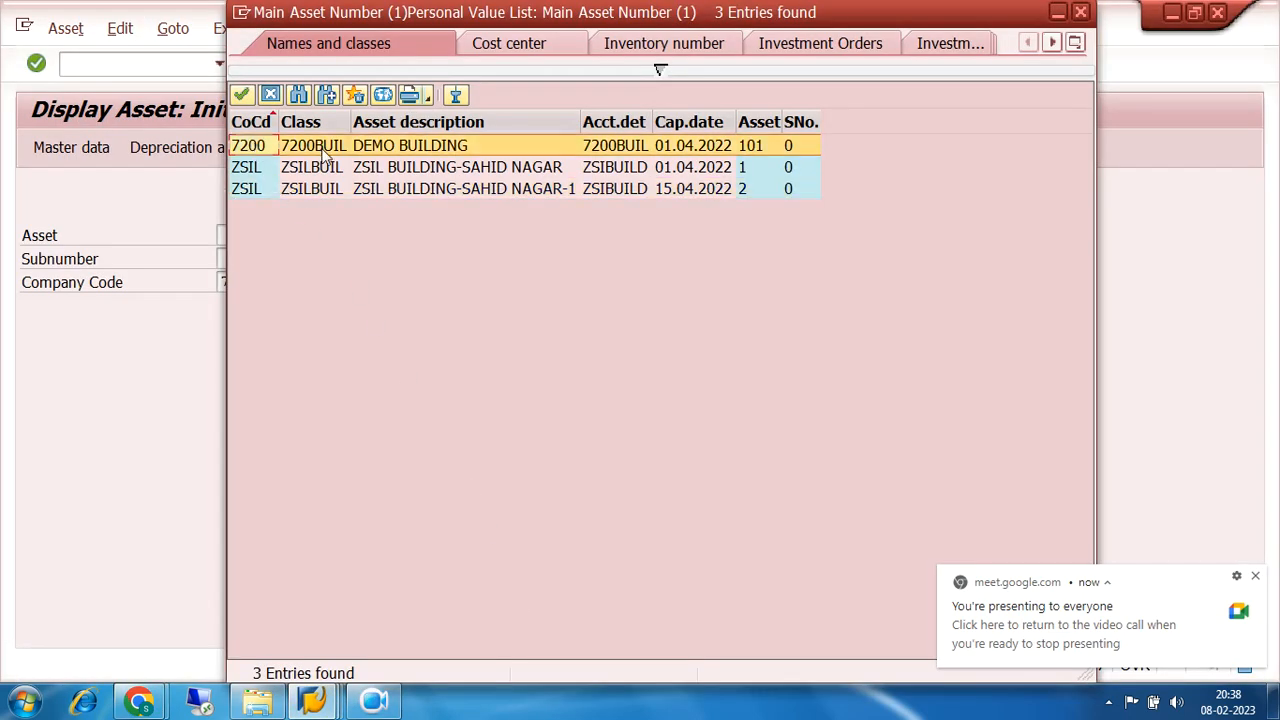
pyautogui.click(260, 167)
pyautogui.click(263, 190)
pyautogui.click(266, 166)
pyautogui.click(266, 148)
pyautogui.doubleClick(266, 146)
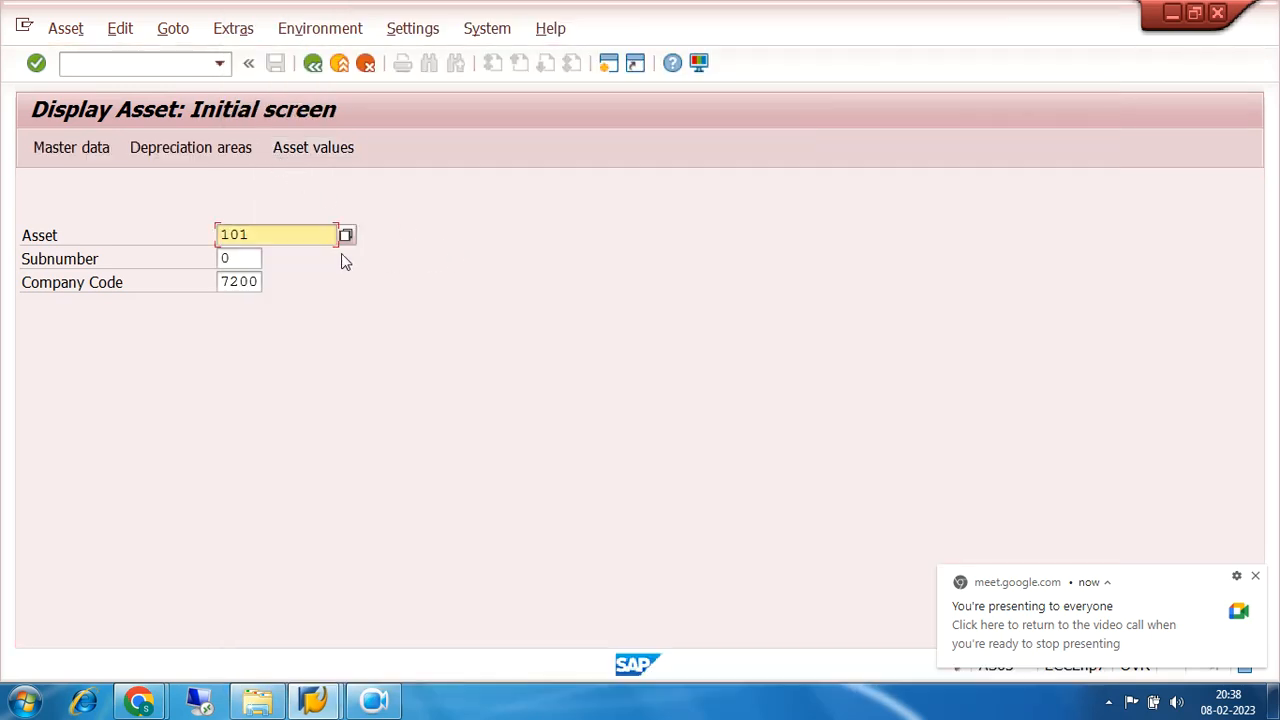
# Examine the asset number and subnumber of the chosen asset, dismissing the meeting notification
pyautogui.moveTo(256, 236); pyautogui.dragTo(175, 248)
pyautogui.click(1256, 580)
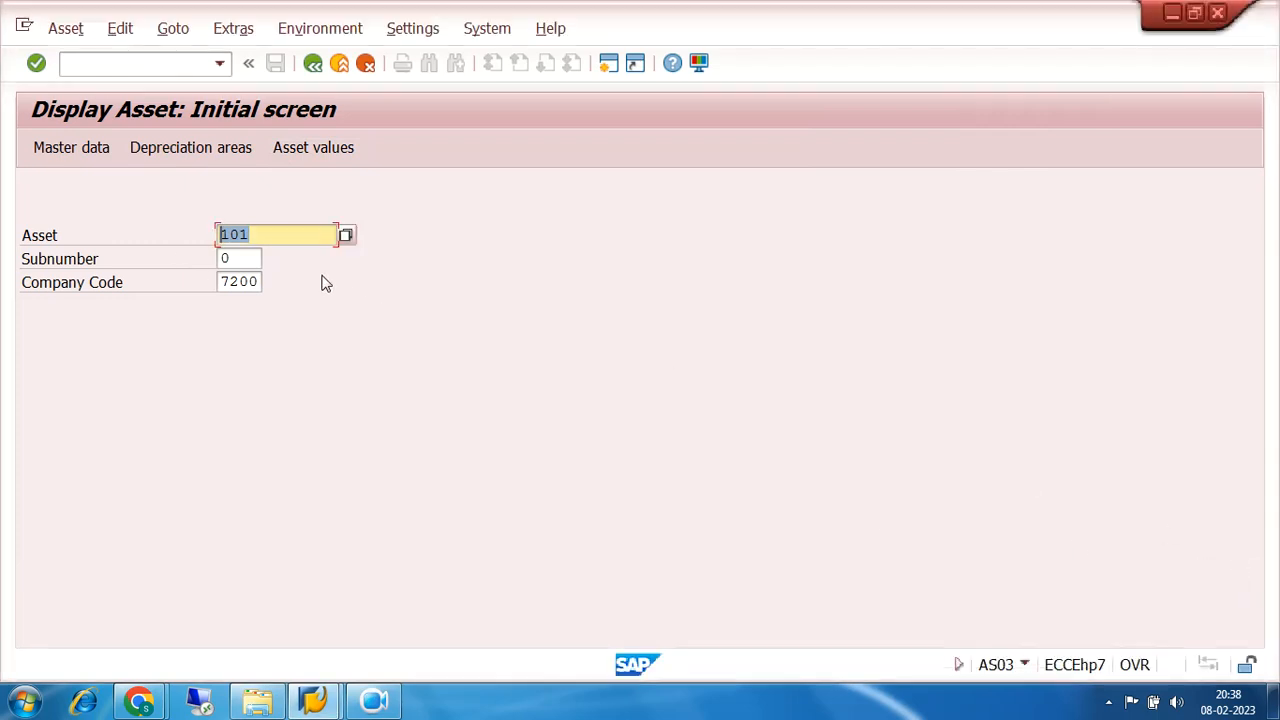
pyautogui.moveTo(263, 234); pyautogui.dragTo(217, 238)
pyautogui.moveTo(263, 234); pyautogui.dragTo(219, 234)
pyautogui.moveTo(261, 237); pyautogui.dragTo(198, 263)
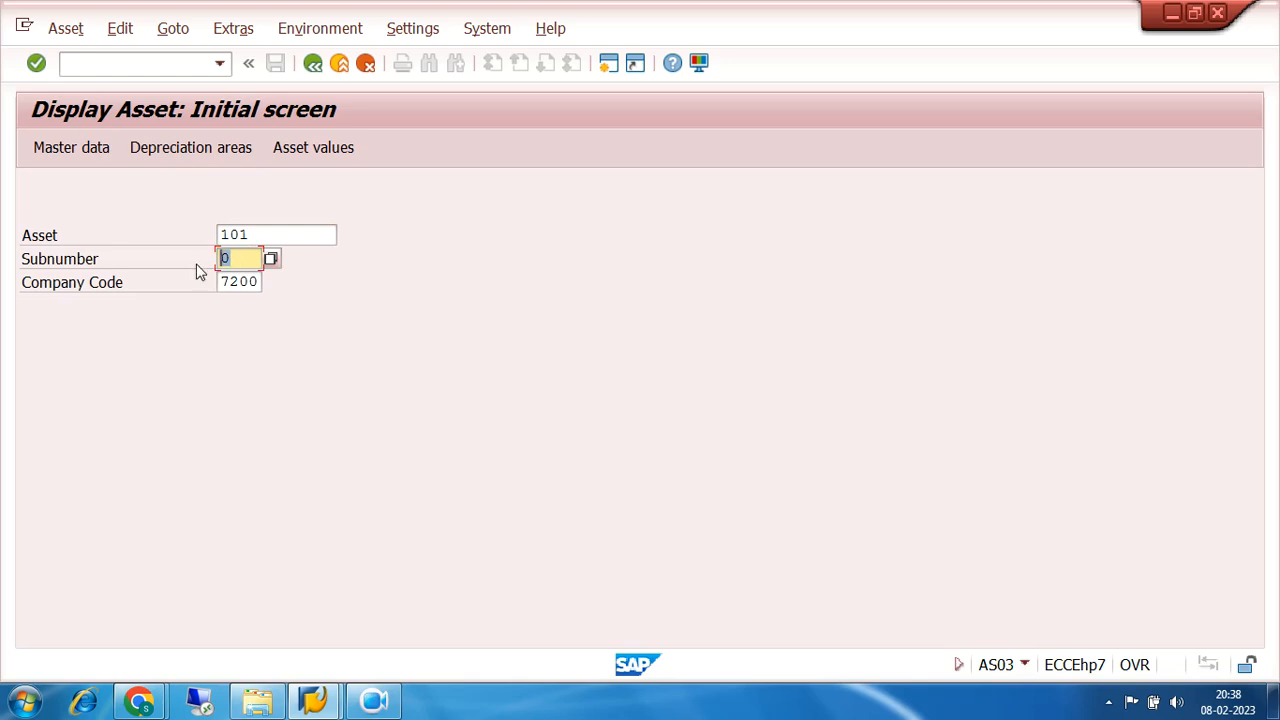
pyautogui.moveTo(266, 235); pyautogui.dragTo(222, 240)
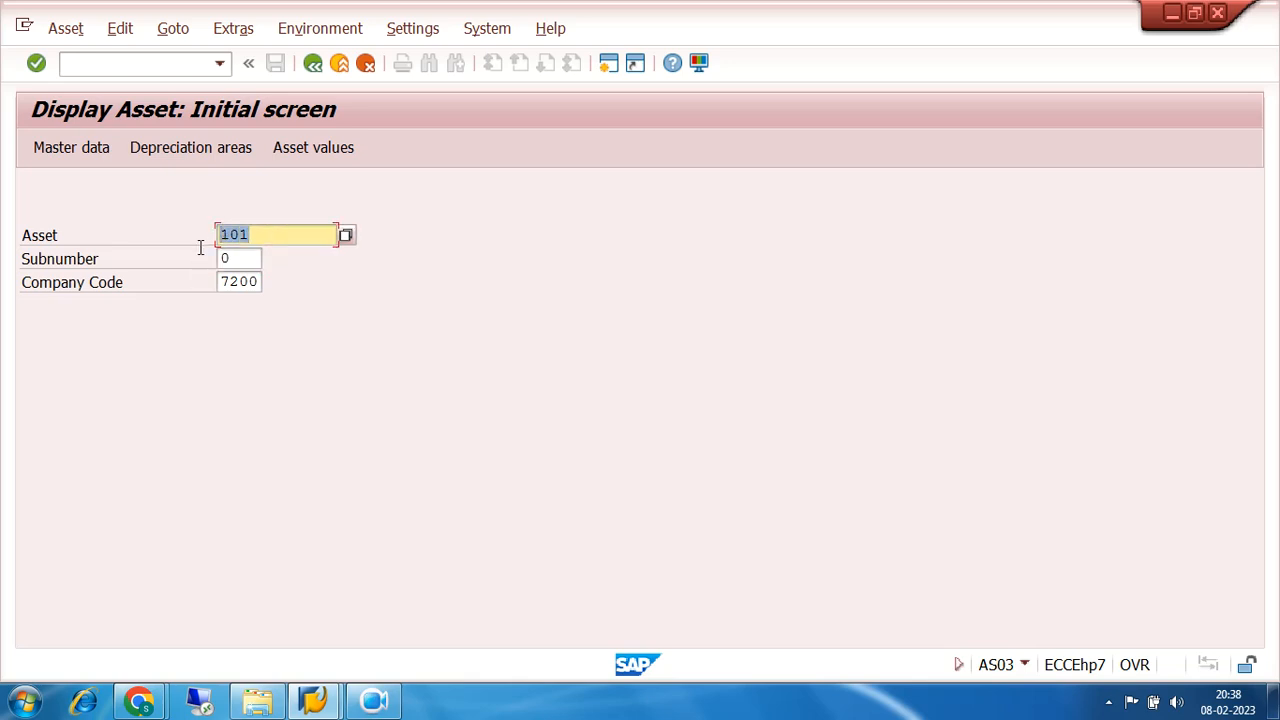
pyautogui.click(253, 257)
pyautogui.moveTo(253, 257); pyautogui.dragTo(222, 258)
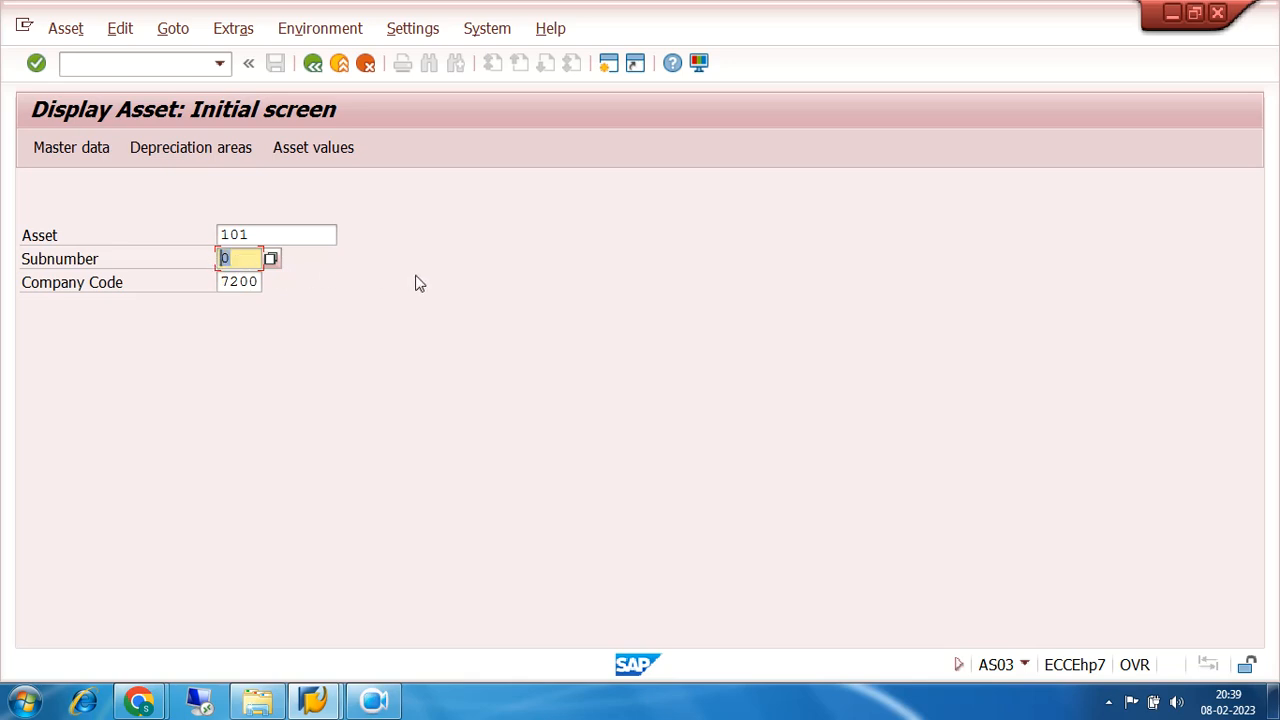
# Display the master data of asset 101 and return to the SAP Easy Access screen
pyautogui.press('Return')
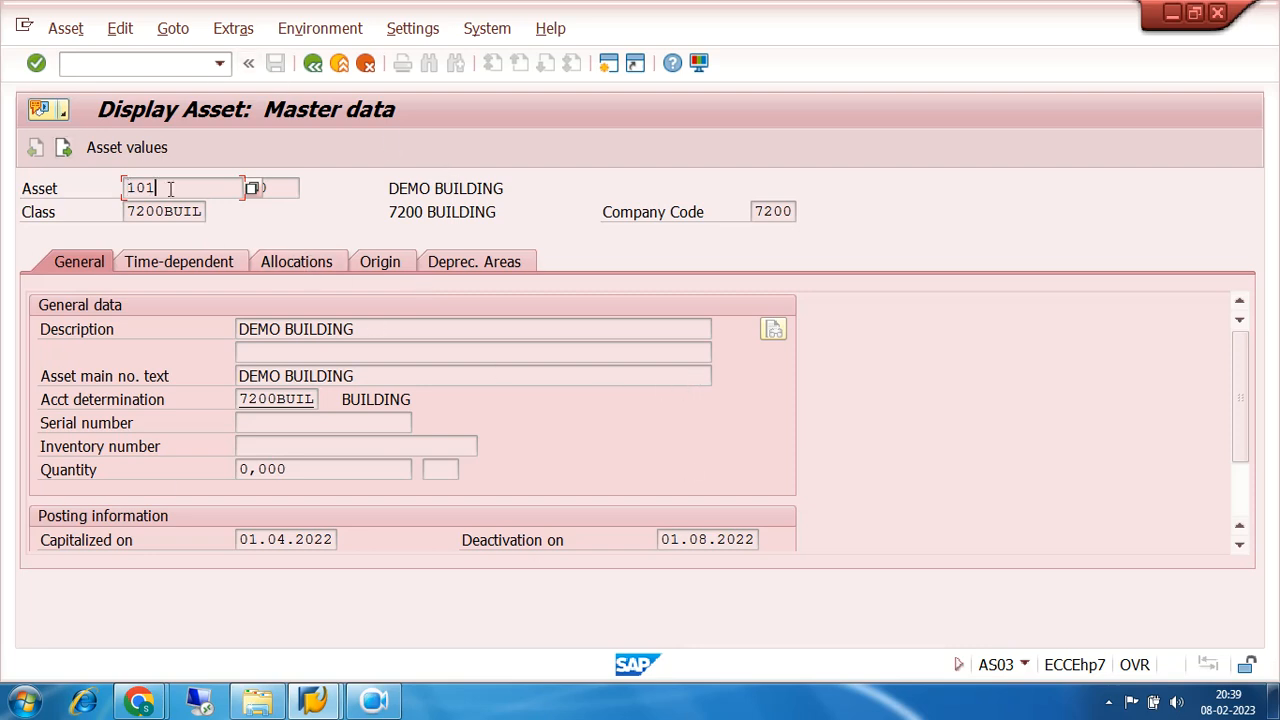
pyautogui.press('Tab')
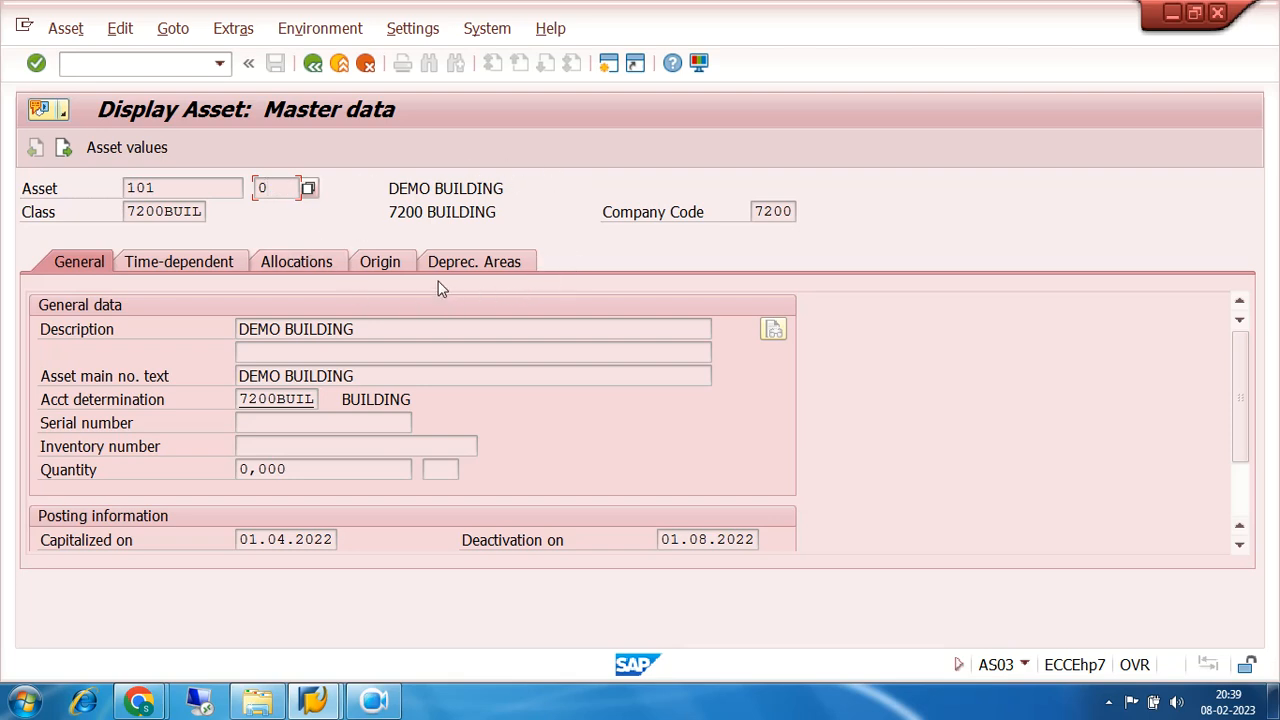
pyautogui.click(313, 64)
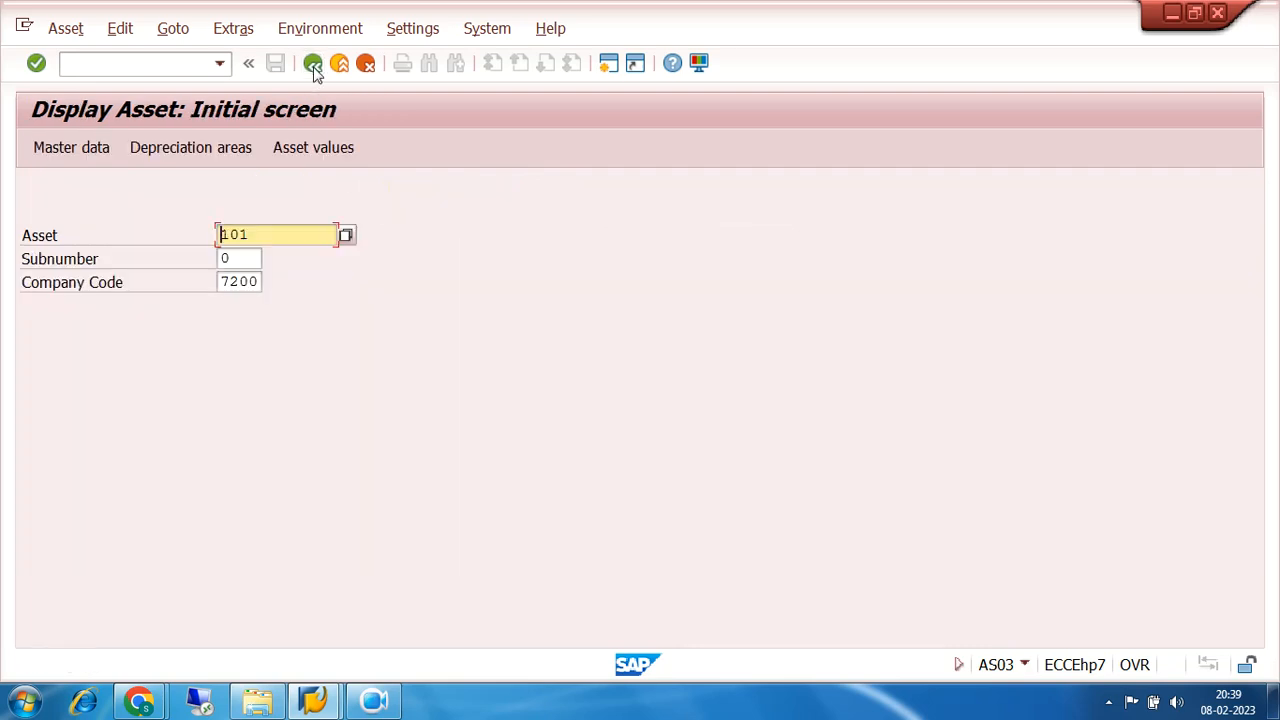
pyautogui.click(313, 64)
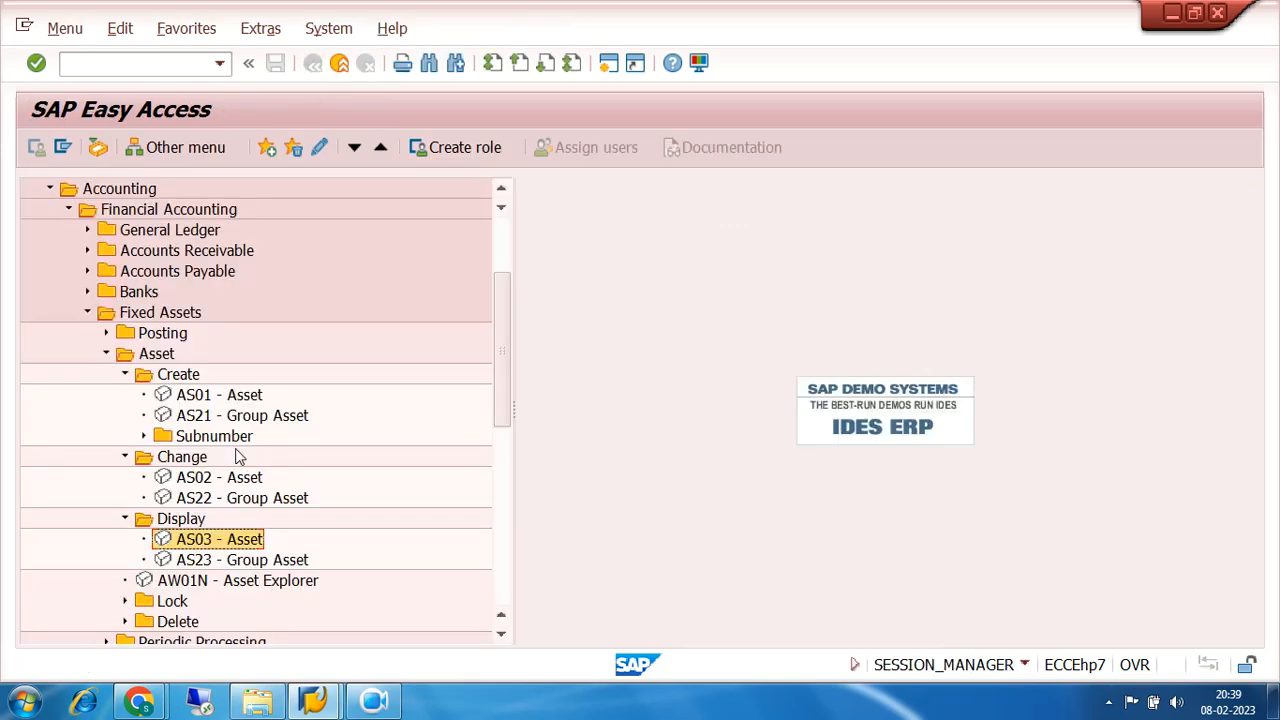
# Start creating an asset with AS01 in company code 7200, choose asset class 7200P&M and proceed to its master data
pyautogui.doubleClick(196, 396)
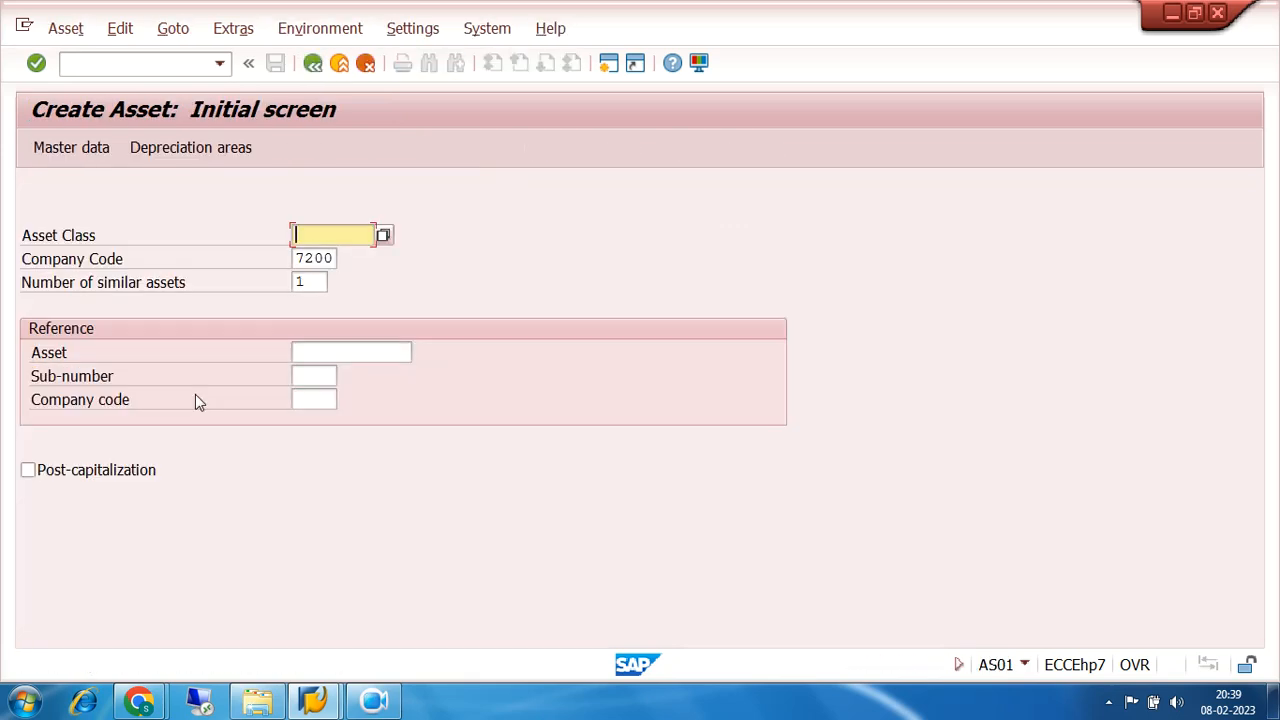
pyautogui.click(304, 258)
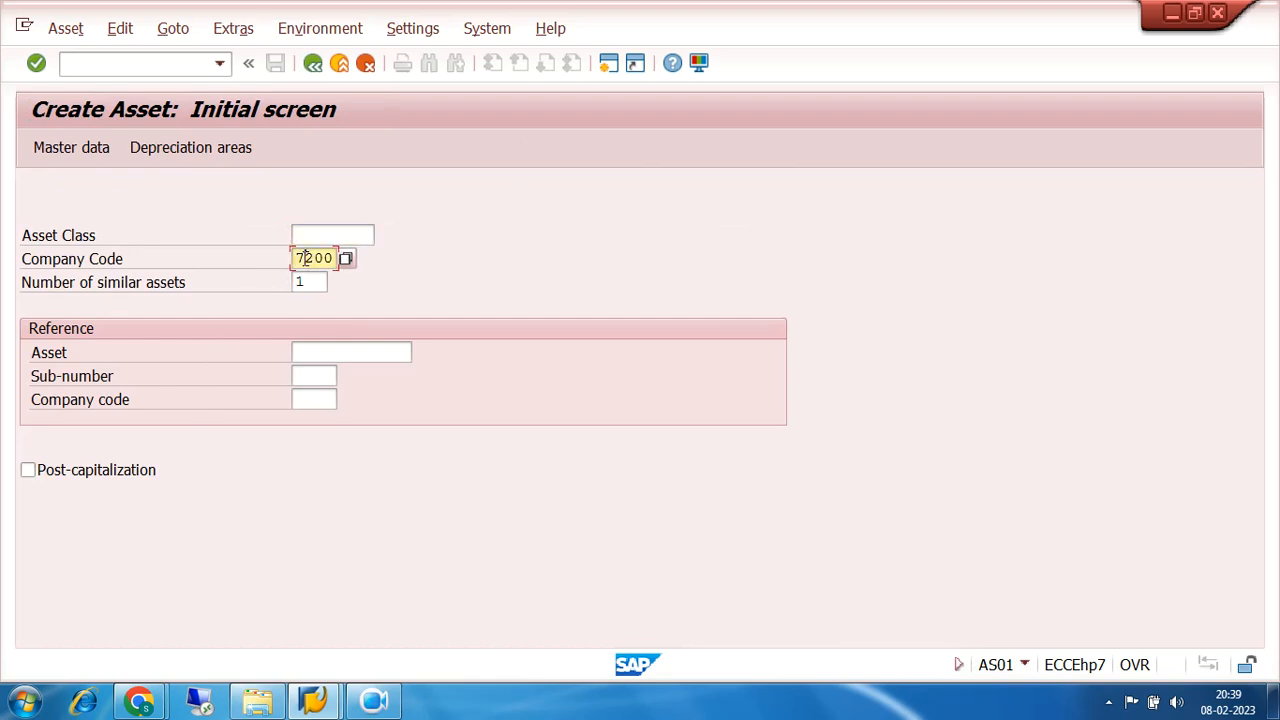
pyautogui.click(335, 236)
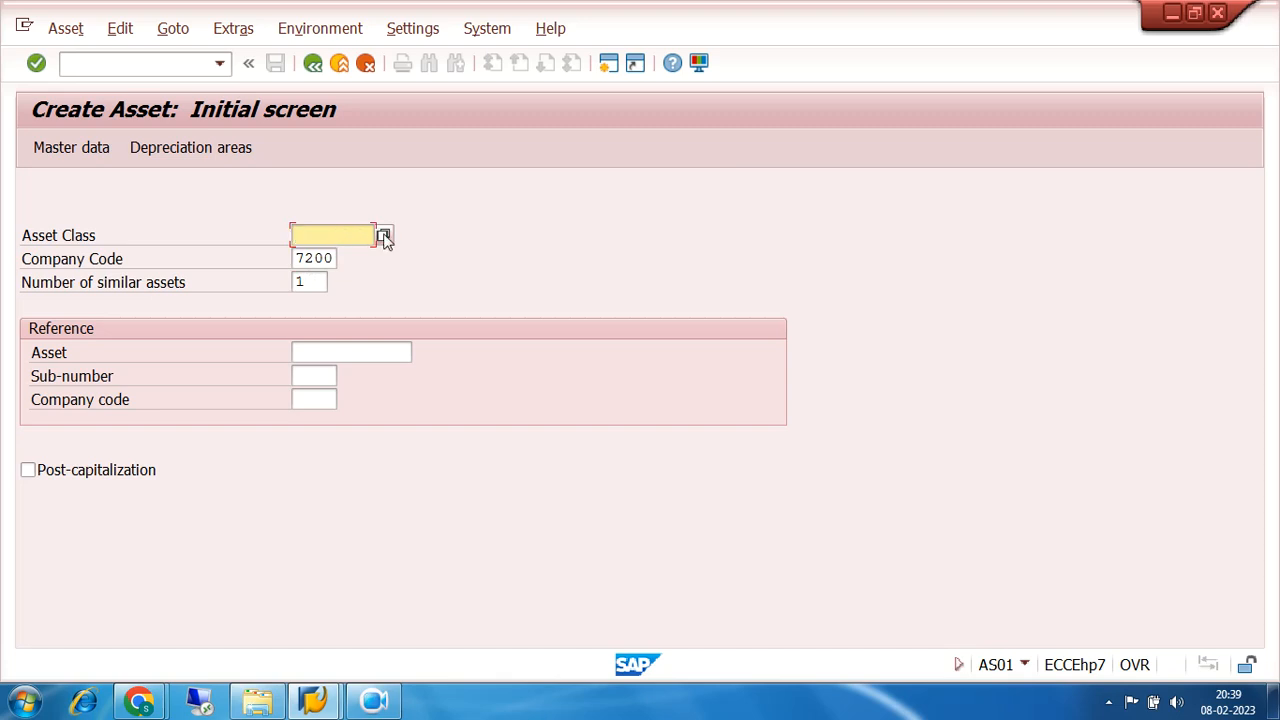
pyautogui.click(384, 236)
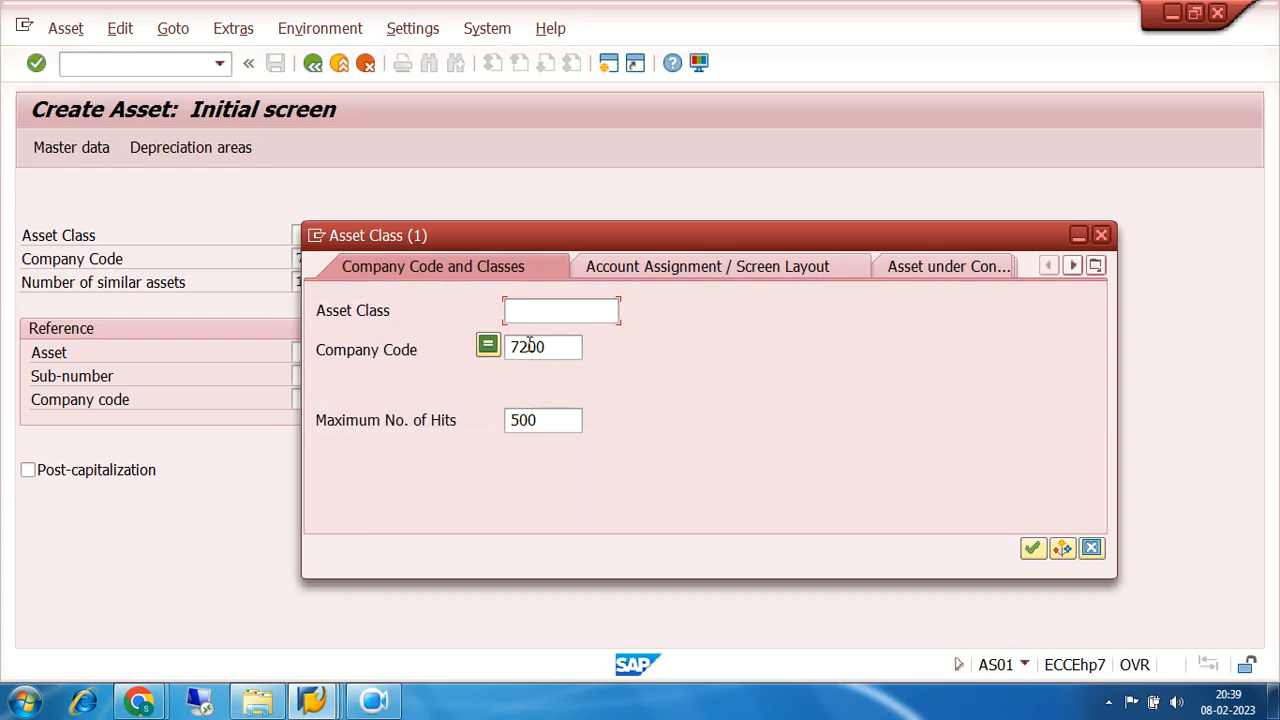
pyautogui.click(1033, 549)
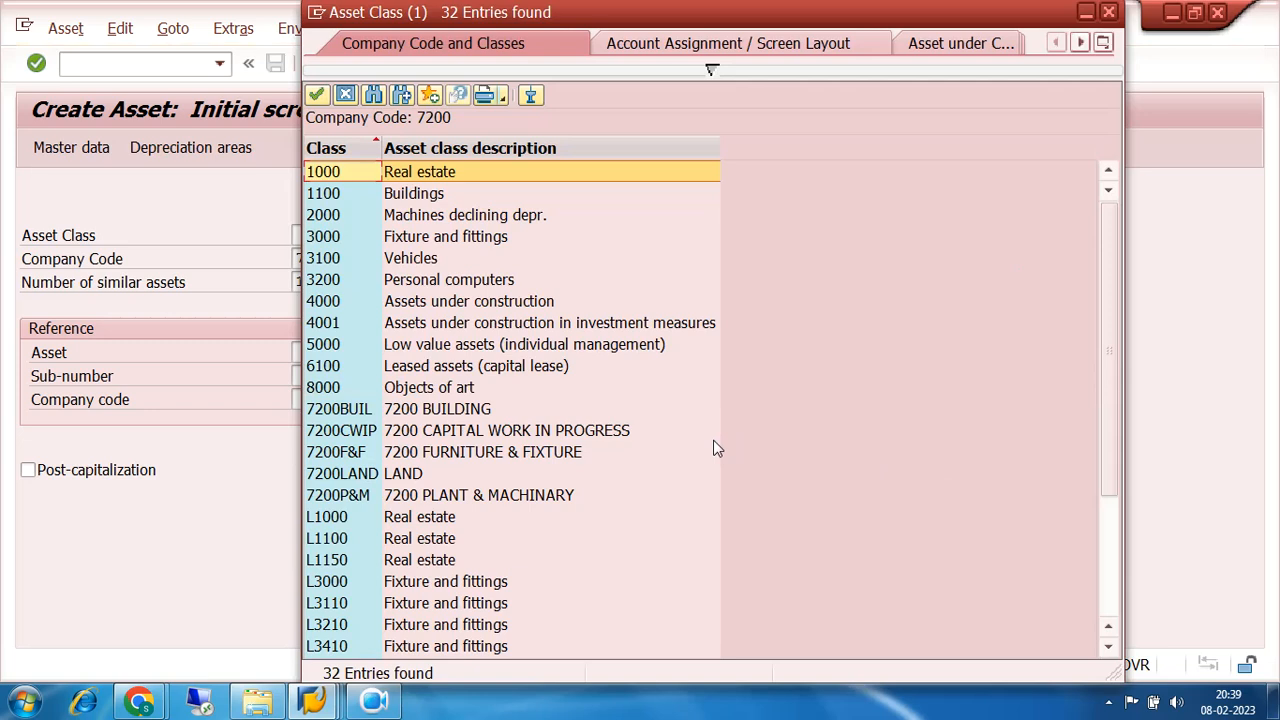
pyautogui.scroll(-2, 716, 448)
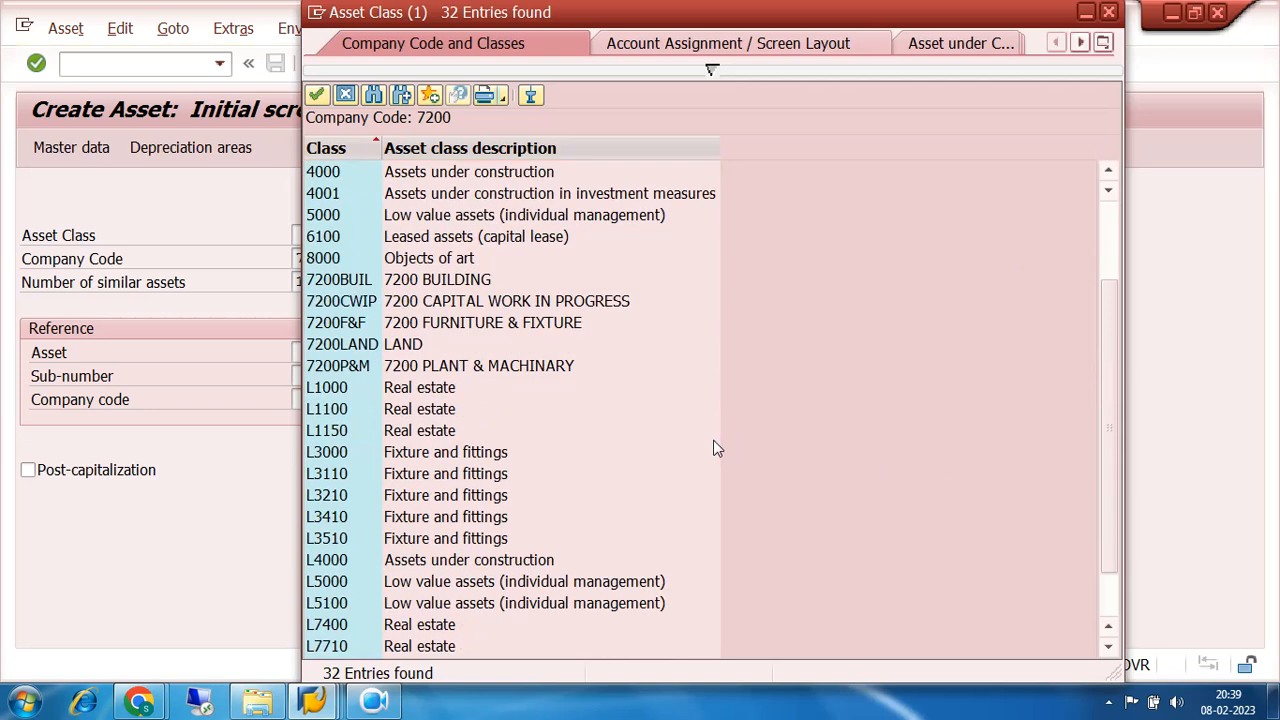
pyautogui.click(355, 372)
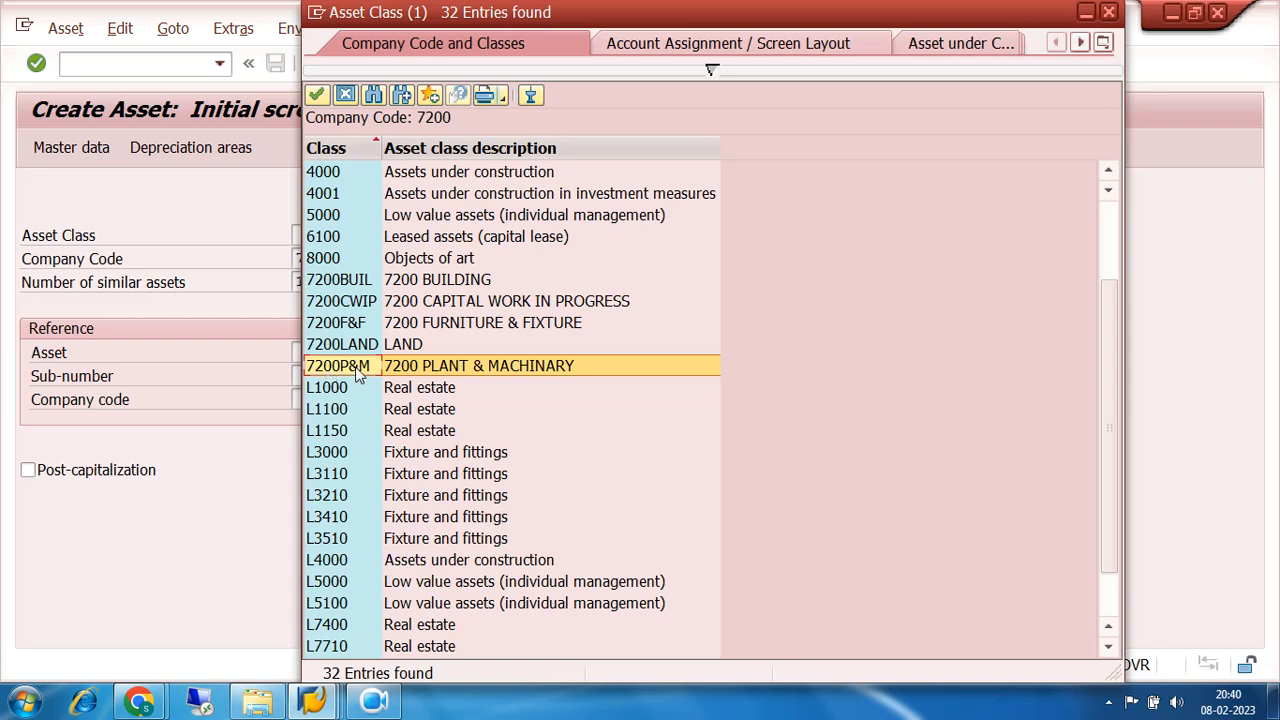
pyautogui.doubleClick(358, 374)
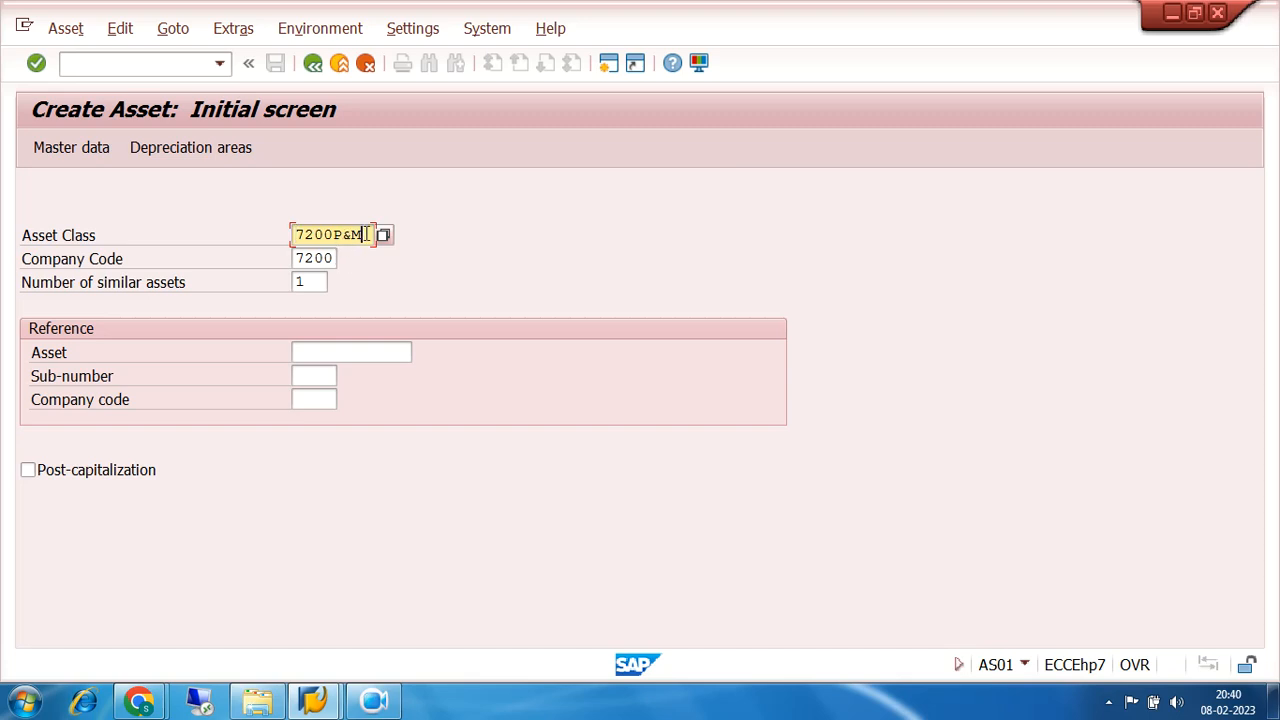
pyautogui.moveTo(367, 235); pyautogui.dragTo(291, 236)
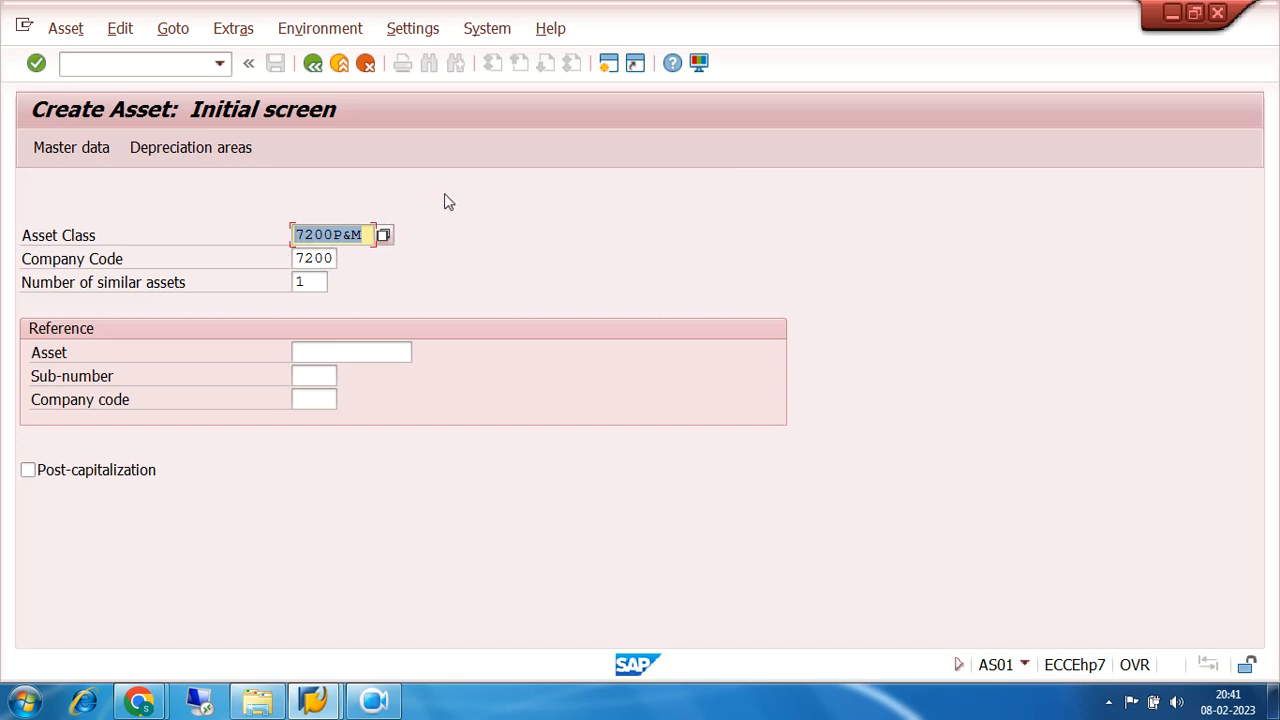
pyautogui.press('Return')
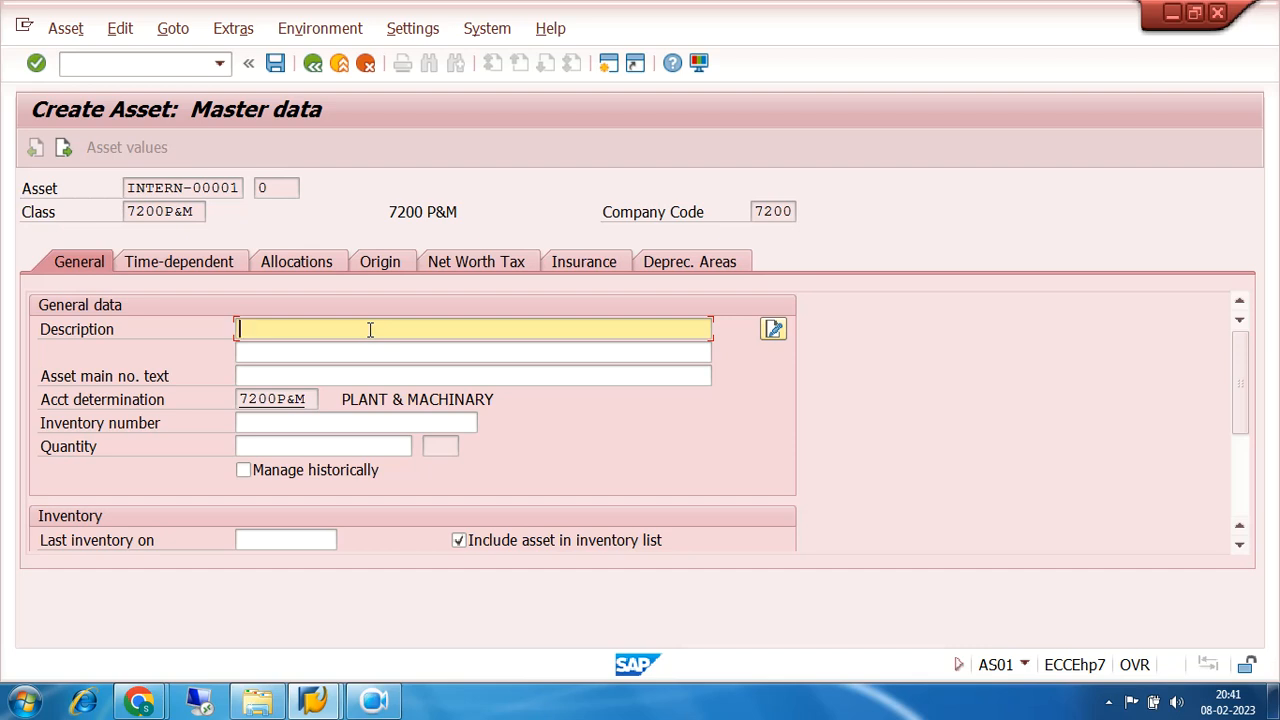
# Enter the asset description MACHINE NO-1 and set the capitalization date to 10.04.2022
pyautogui.write('MACHINE NO-1')
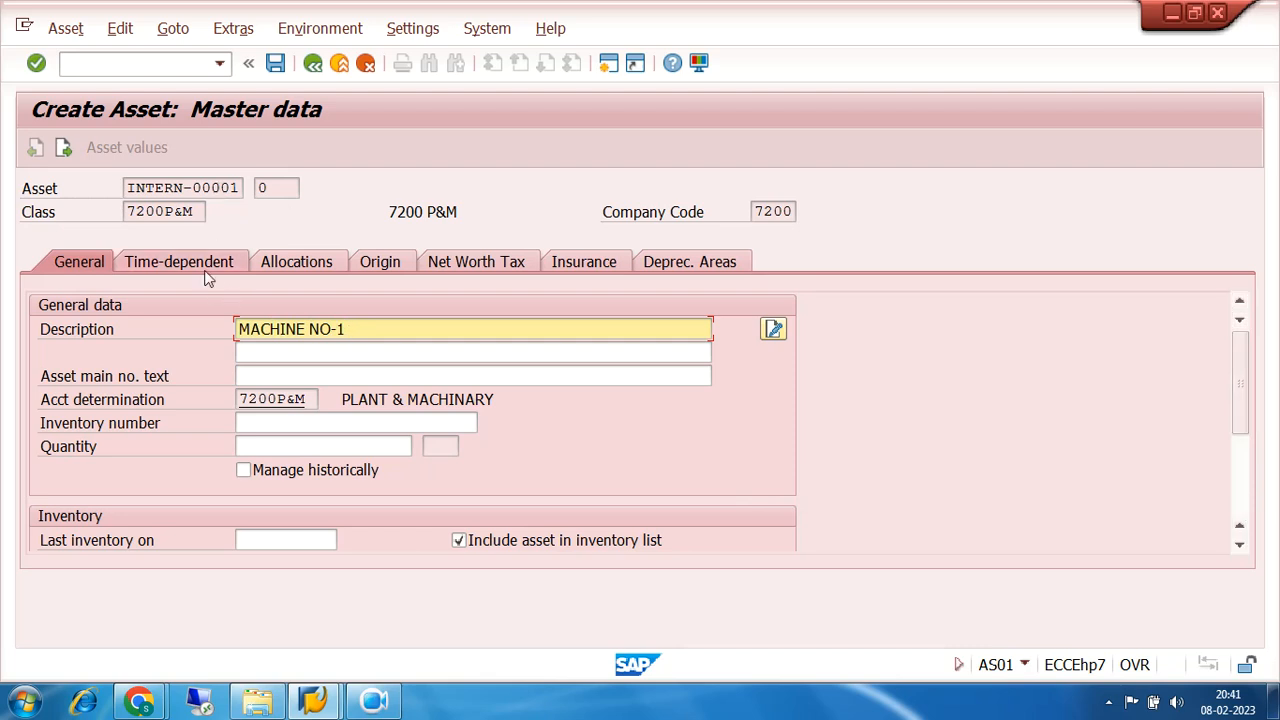
pyautogui.click(1244, 515)
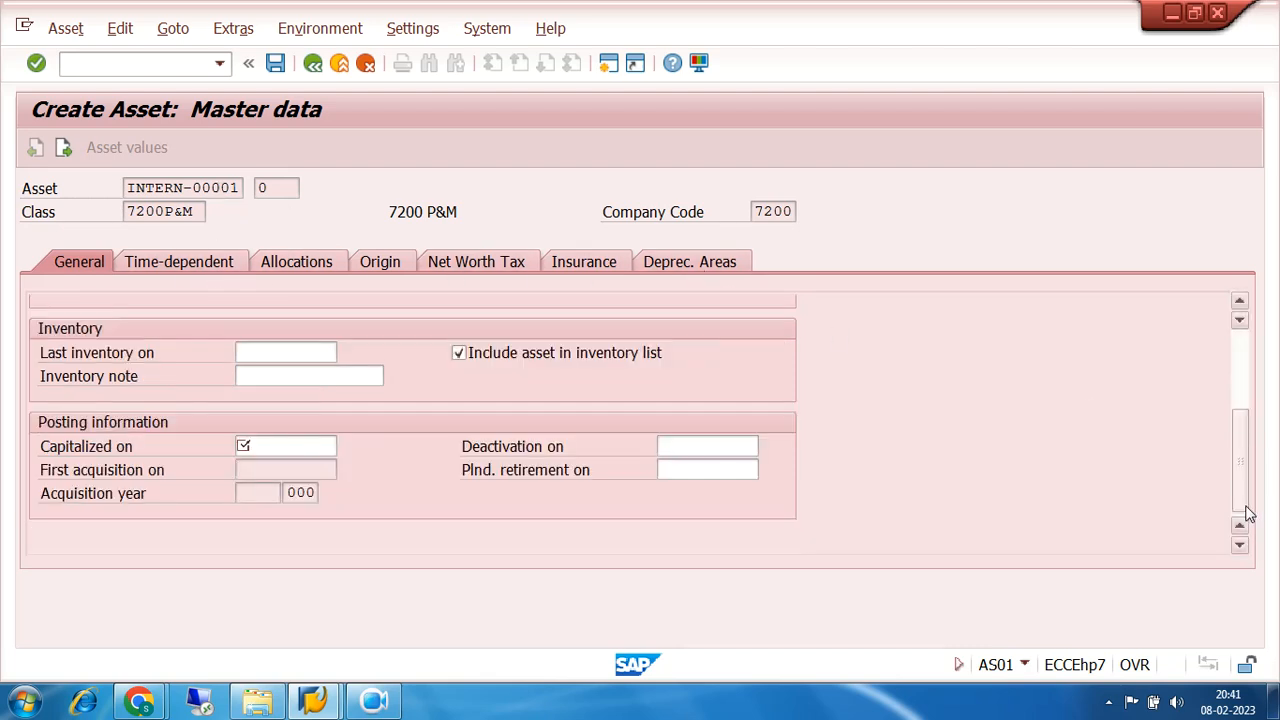
pyautogui.click(266, 446)
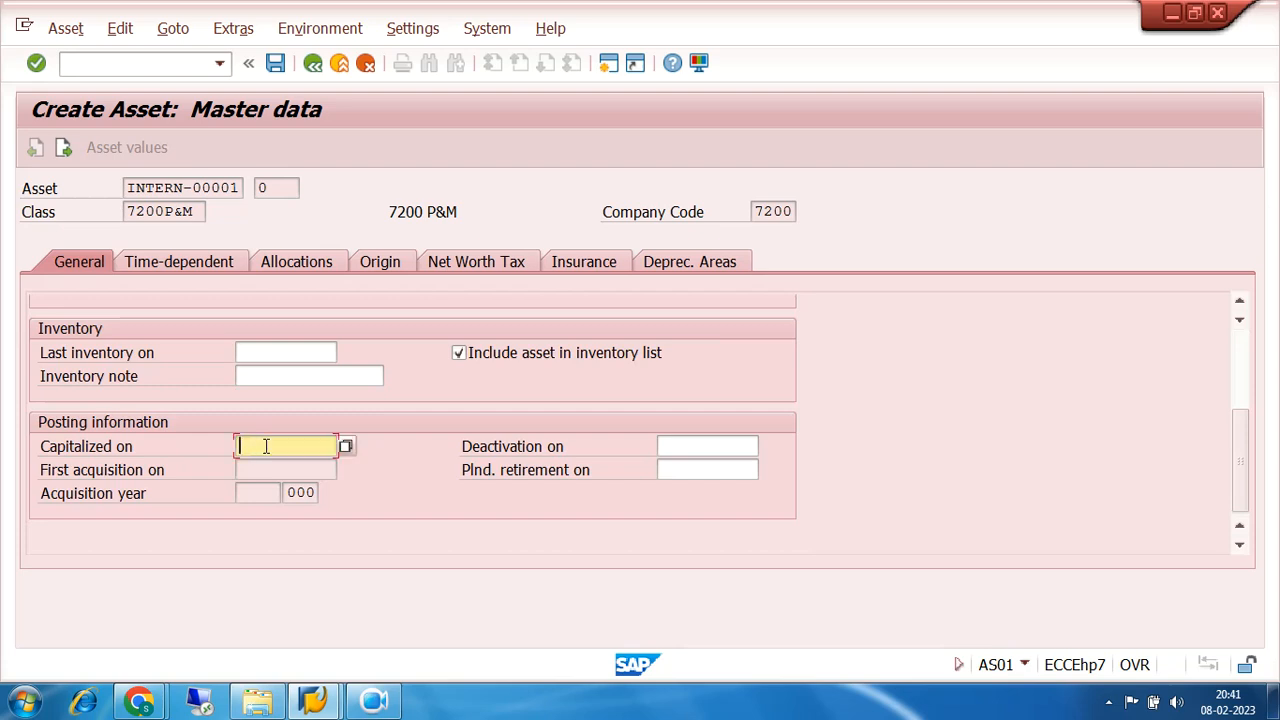
pyautogui.write('01')
pyautogui.press('BackSpace')
pyautogui.press('BackSpace')
pyautogui.write('10.04.2022')
pyautogui.moveTo(238, 446); pyautogui.dragTo(340, 447)
# Examine the time-dependent fields of the asset, including cost center, plant, location and room
pyautogui.click(207, 262)
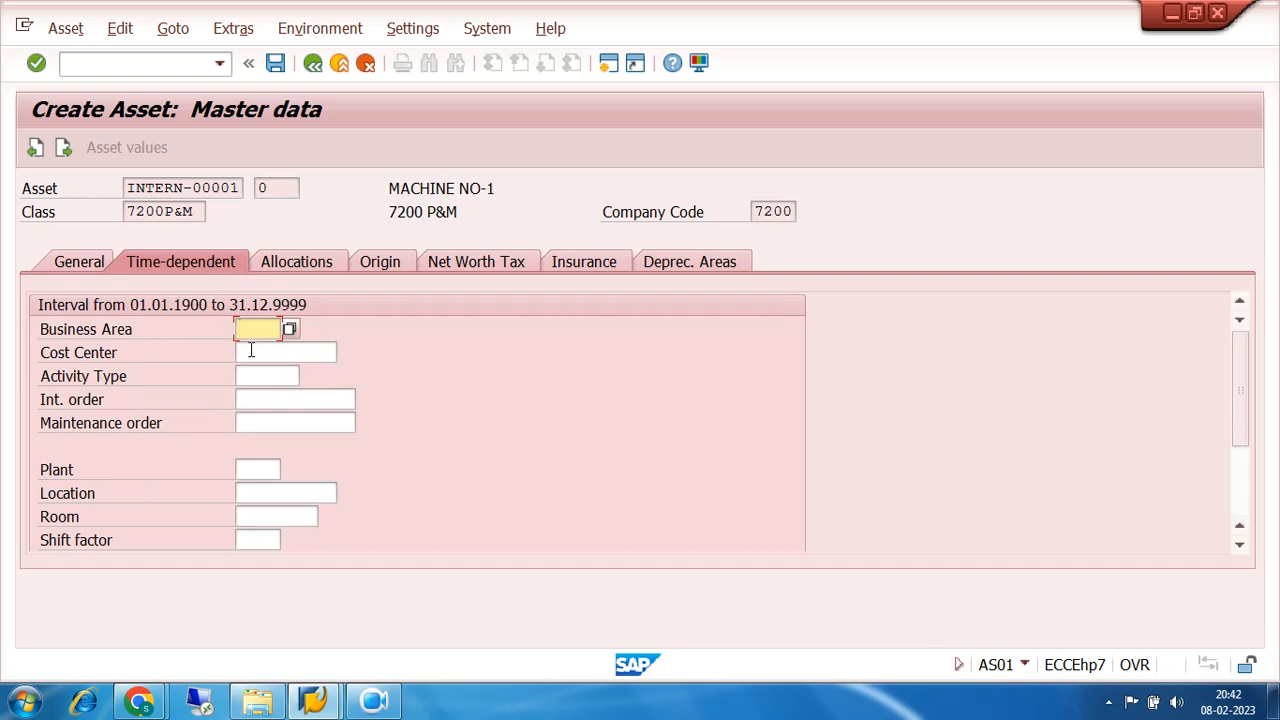
pyautogui.click(251, 350)
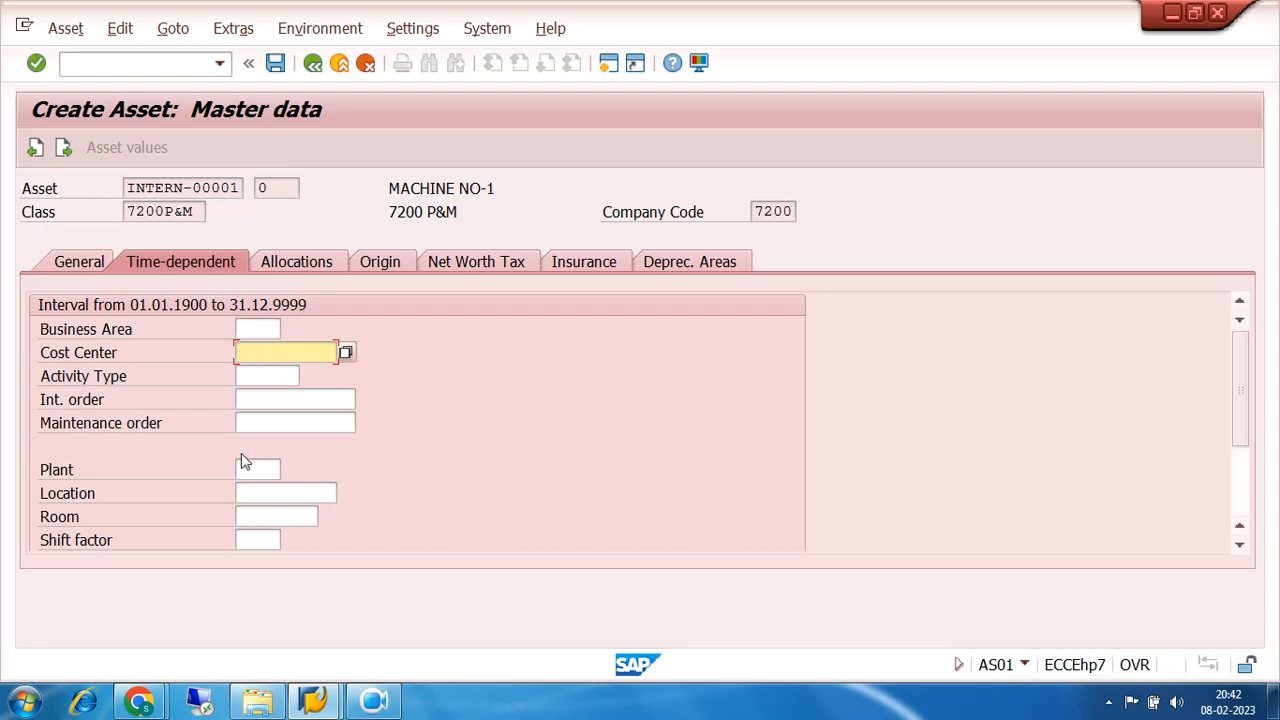
pyautogui.click(248, 467)
pyautogui.click(252, 495)
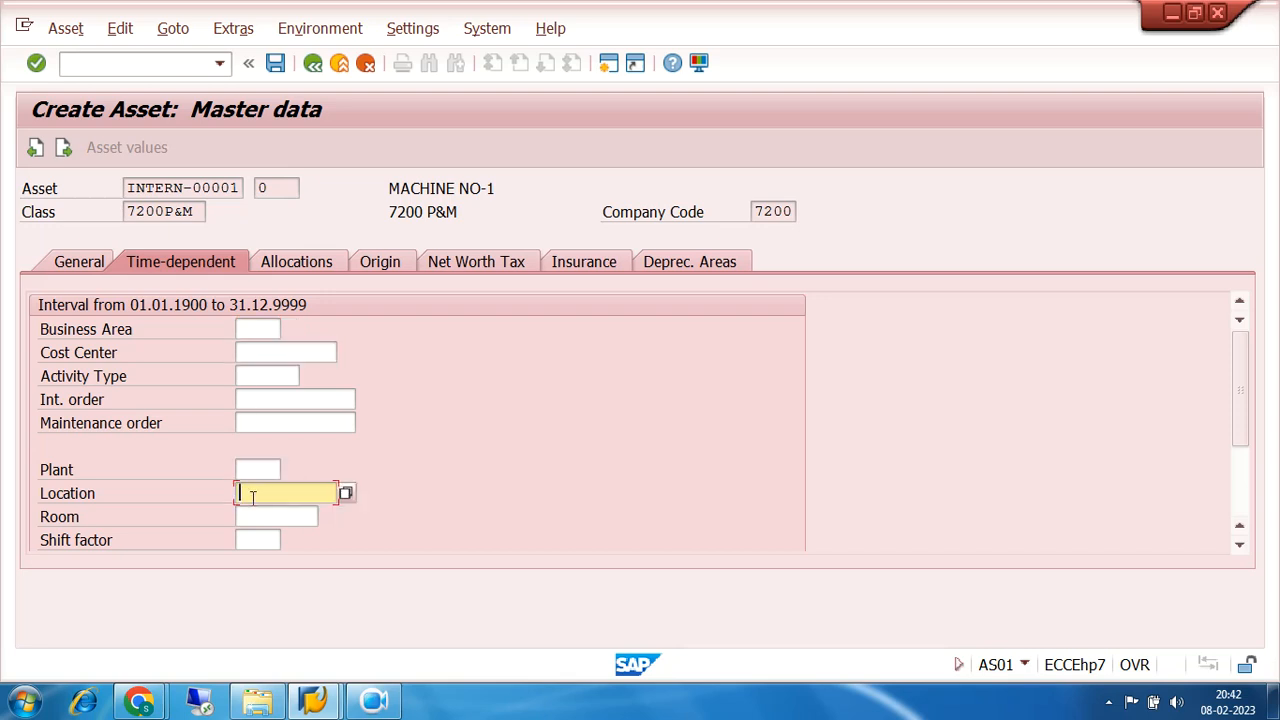
pyautogui.click(254, 516)
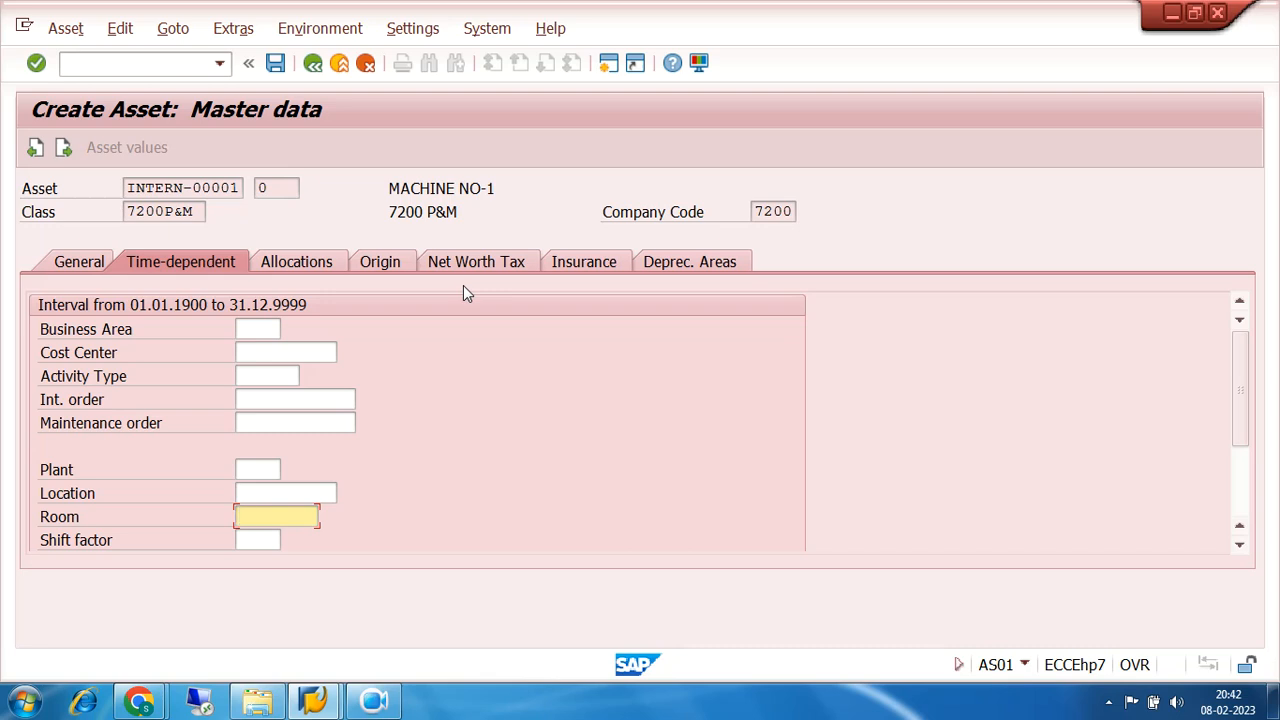
# Review the capitalization date and description in the general data of the new asset
pyautogui.click(72, 266)
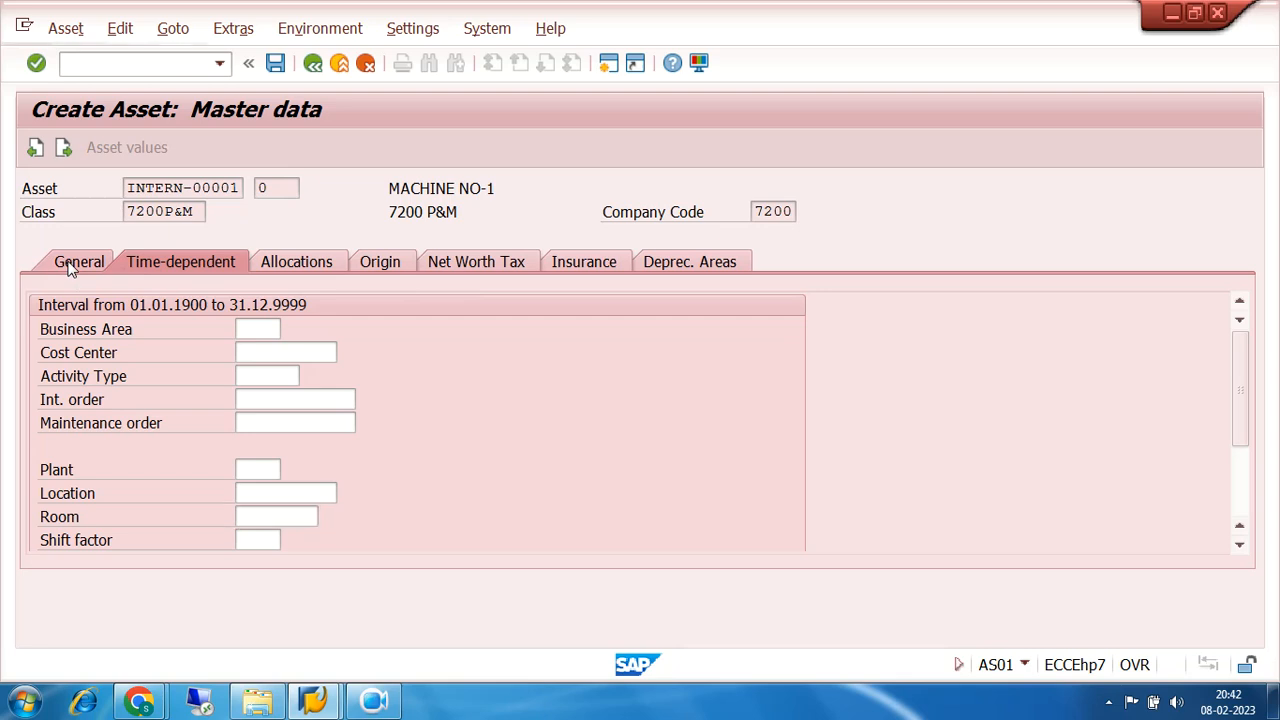
pyautogui.click(1240, 514)
pyautogui.click(333, 447)
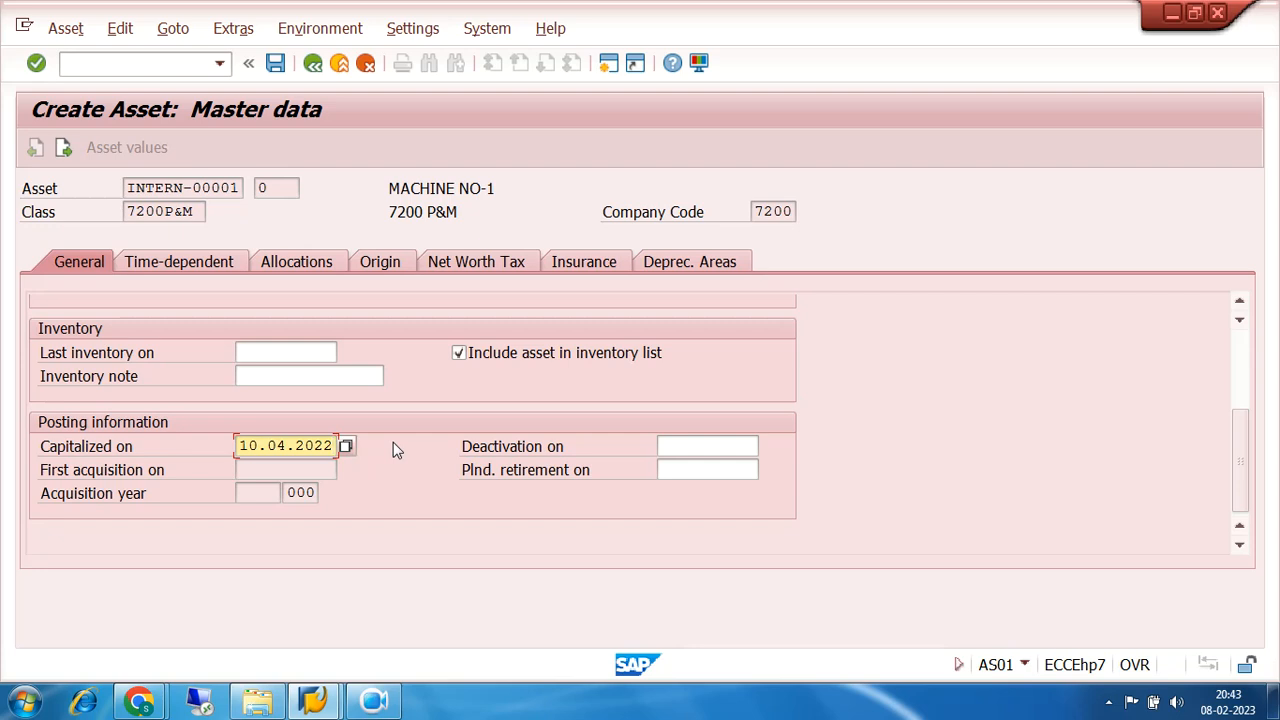
pyautogui.moveTo(240, 447); pyautogui.dragTo(336, 446)
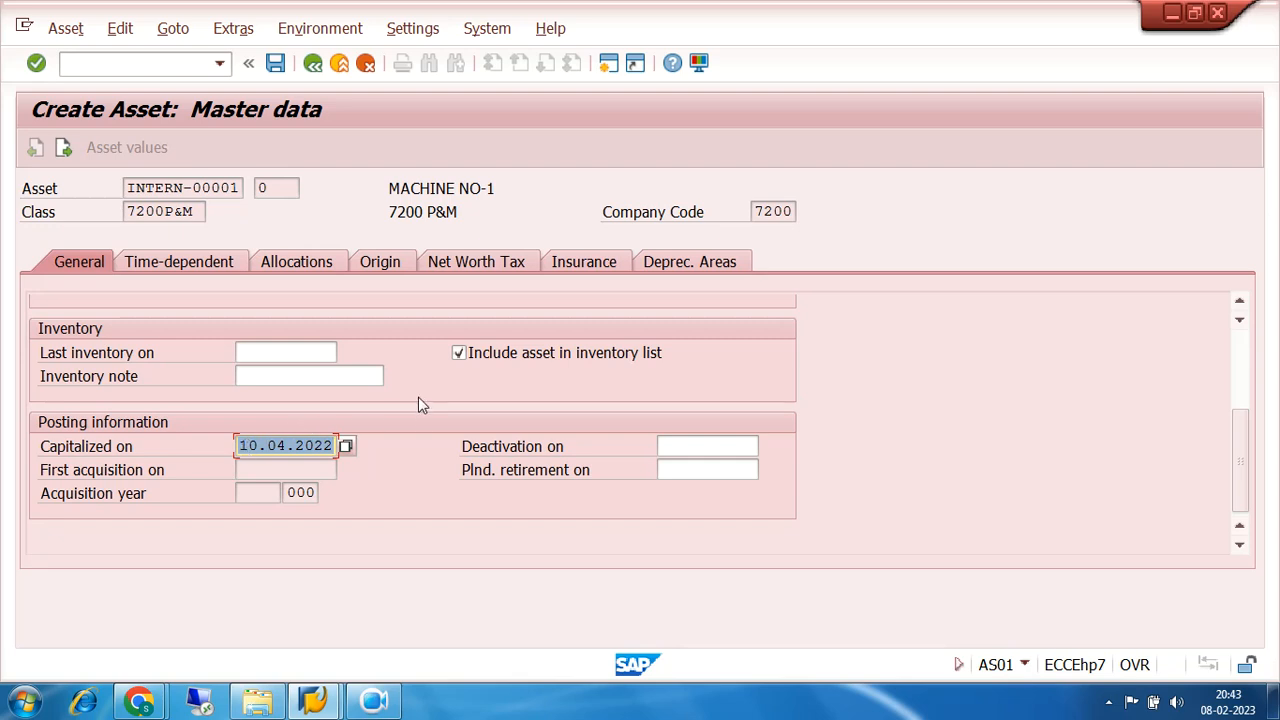
pyautogui.scroll(3, 418, 397)
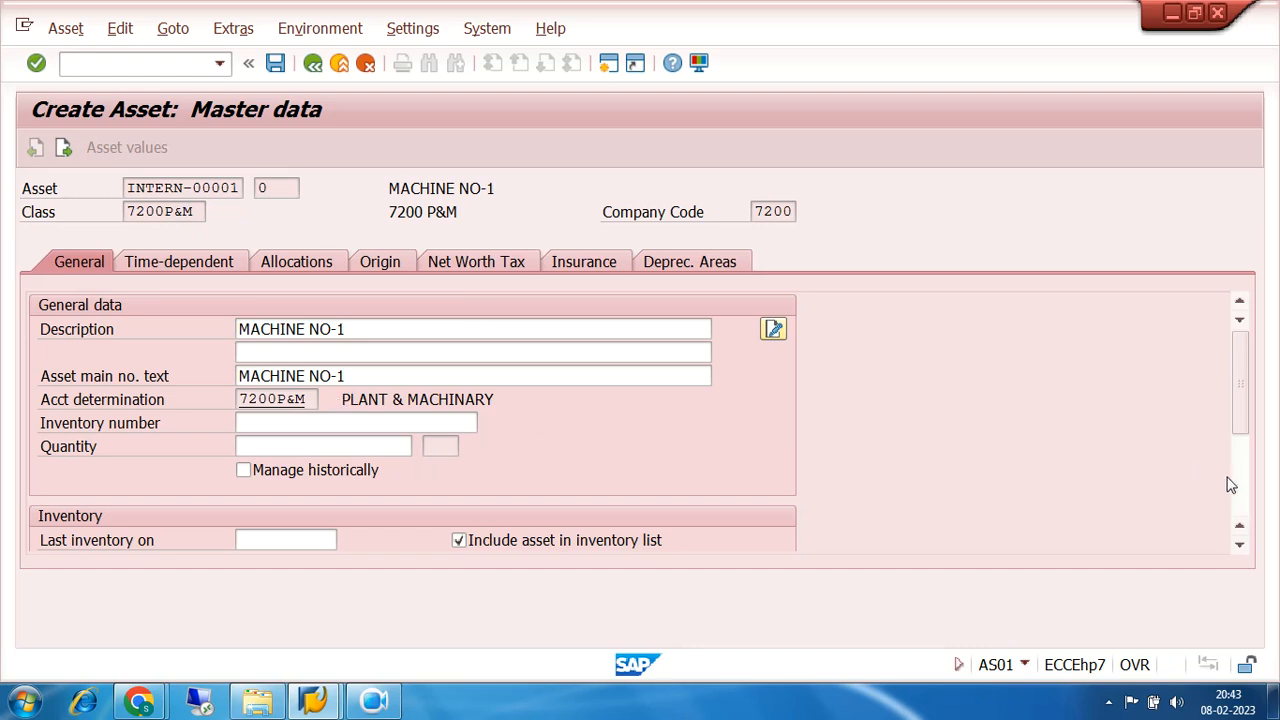
pyautogui.scroll(-3, 1243, 503)
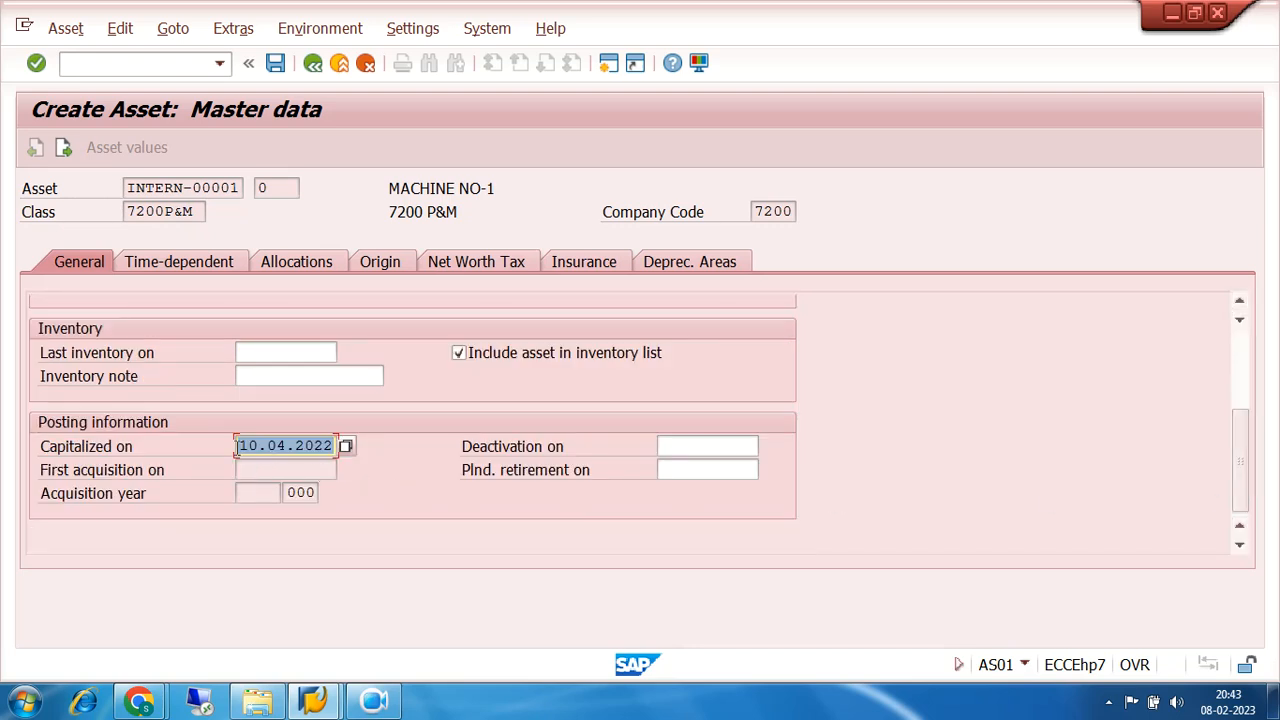
pyautogui.moveTo(240, 446); pyautogui.dragTo(343, 446)
# Assign depreciation key 72A, 5% STRAIGHT LINE METHOD, to the Book deprec. area
pyautogui.click(689, 262)
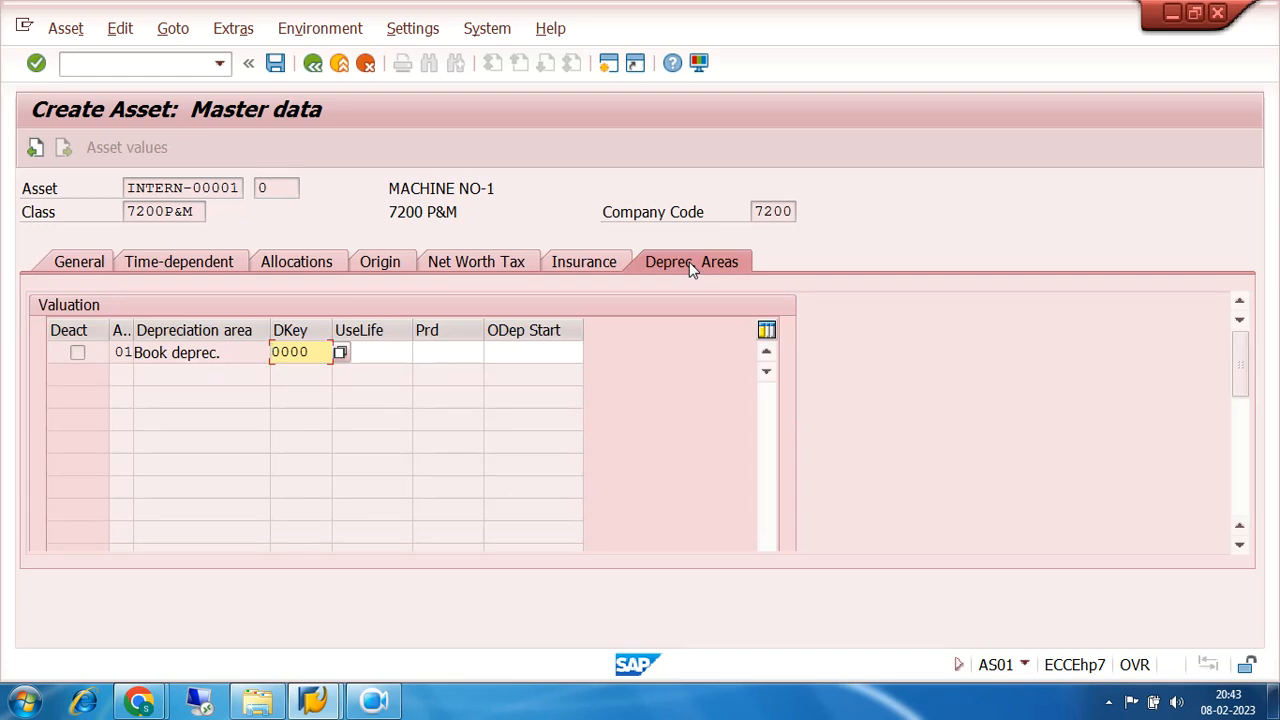
pyautogui.click(315, 352)
pyautogui.moveTo(315, 352); pyautogui.dragTo(268, 352)
pyautogui.click(341, 354)
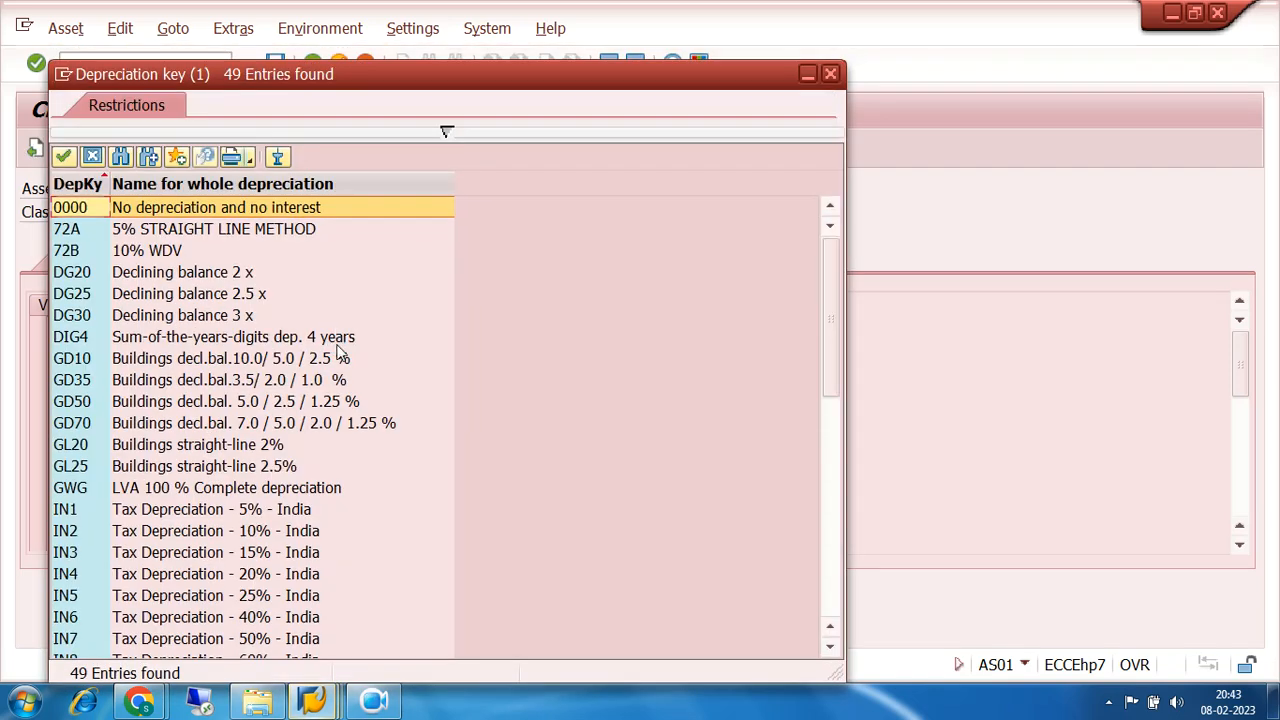
pyautogui.click(70, 231)
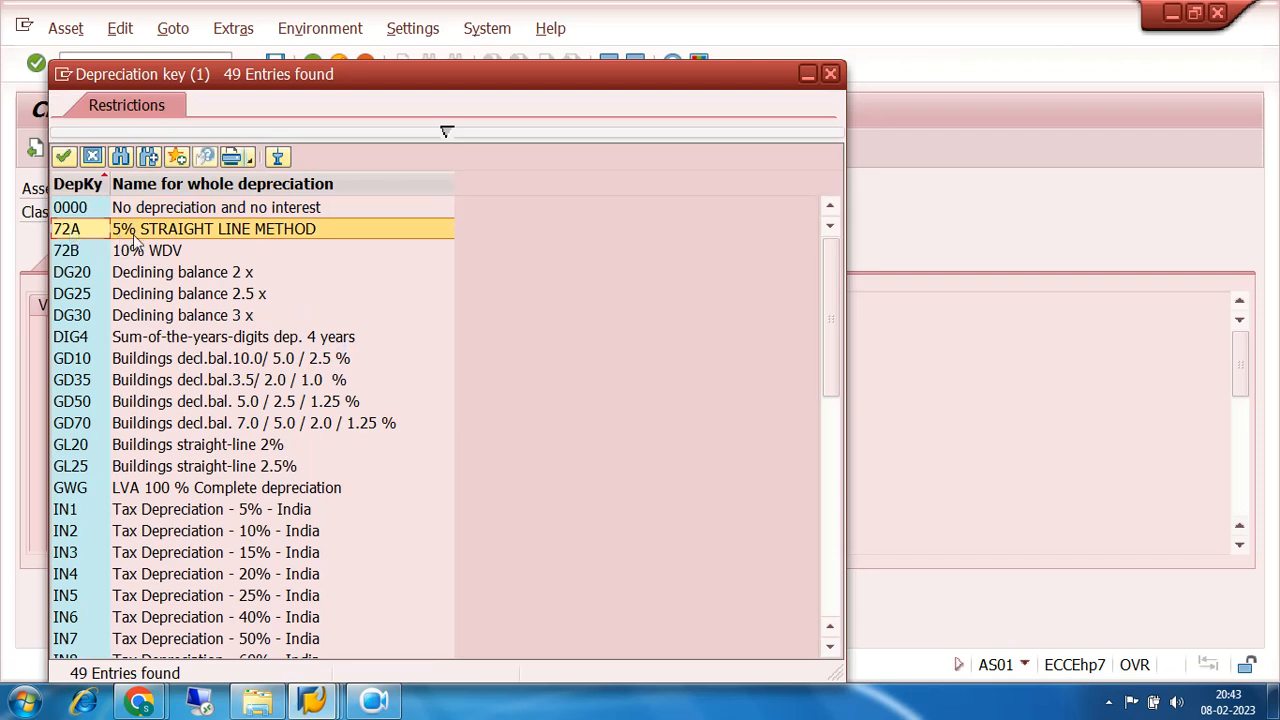
pyautogui.doubleClick(80, 235)
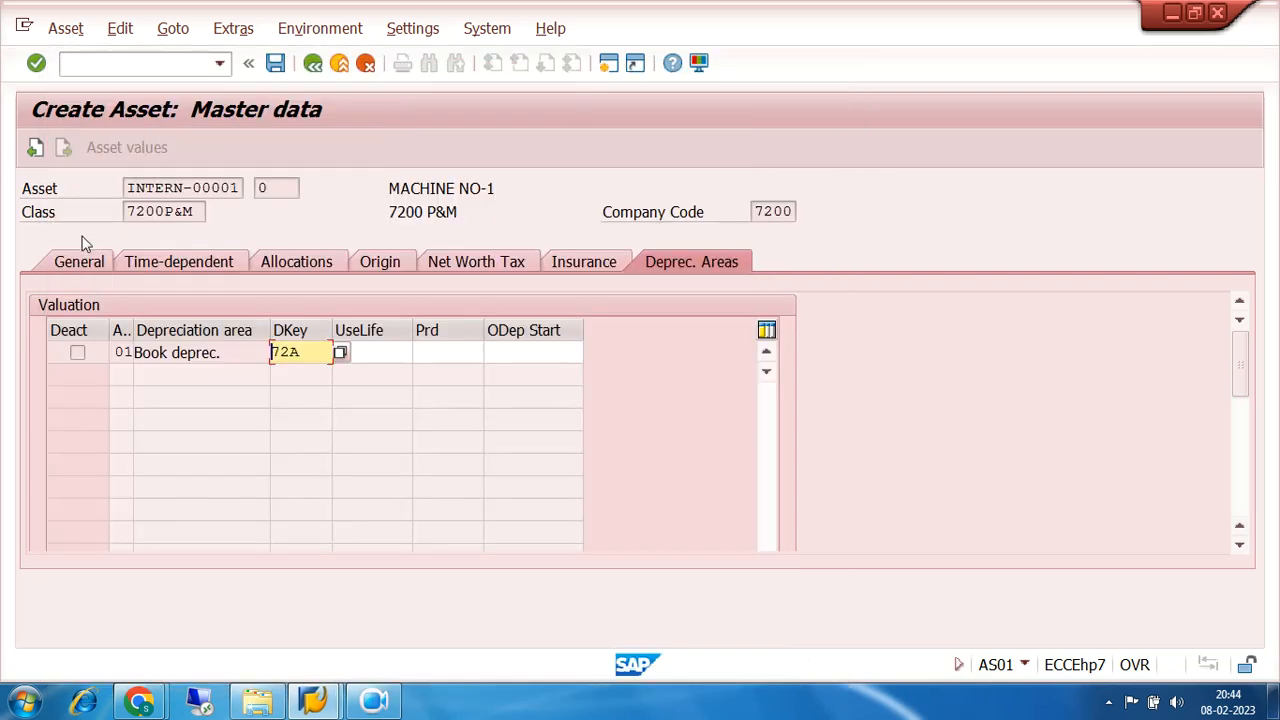
# Set the useful life of the Book deprec. area to 20 years
pyautogui.click(398, 349)
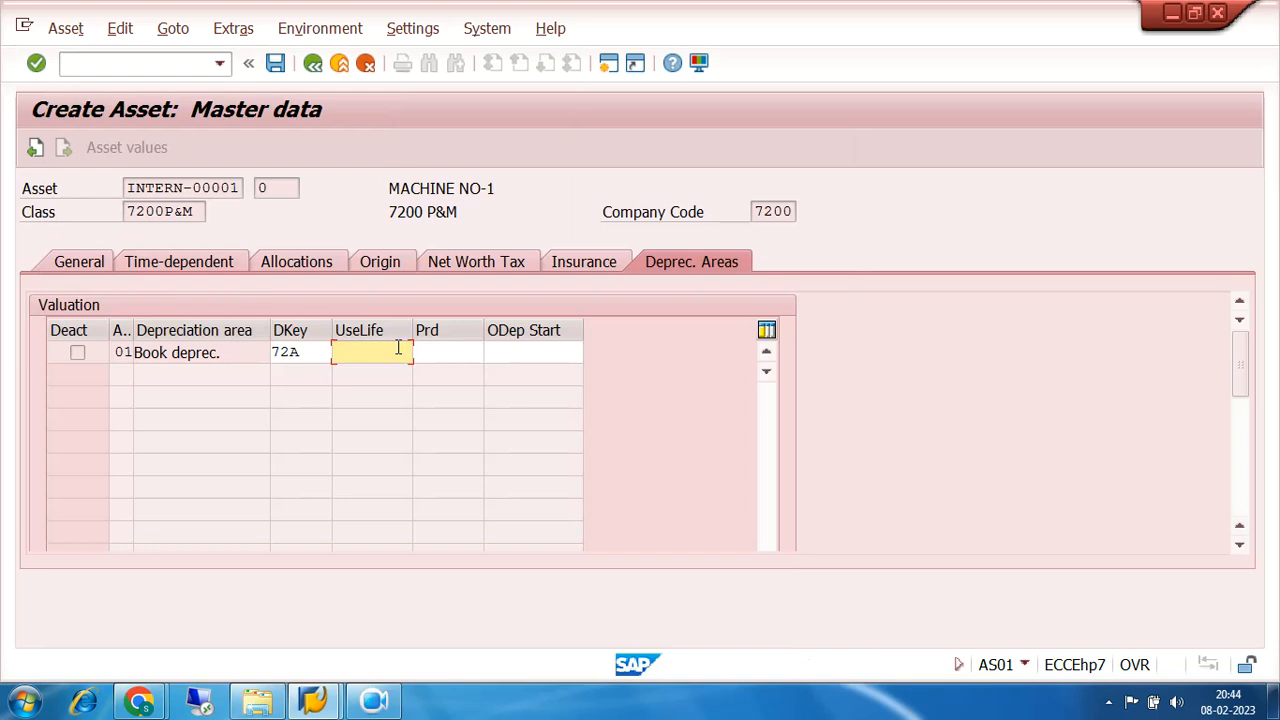
pyautogui.write('30')
pyautogui.click(455, 349)
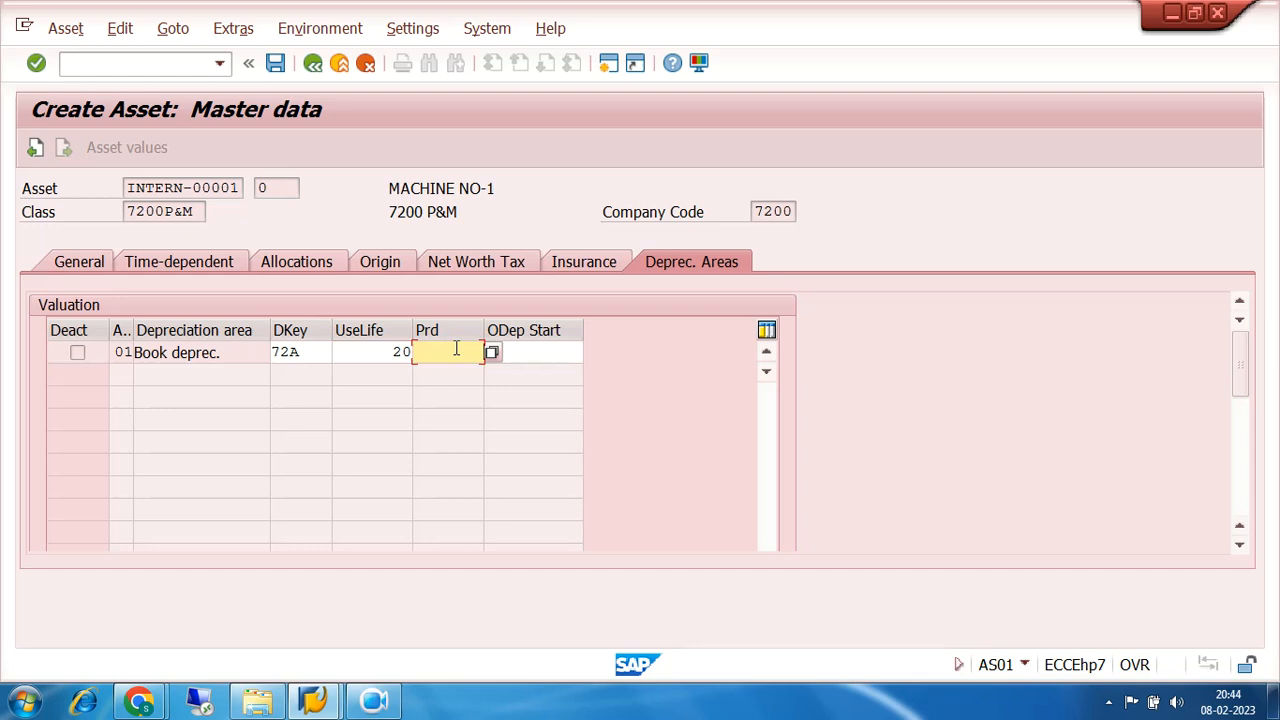
pyautogui.moveTo(388, 350); pyautogui.dragTo(415, 351)
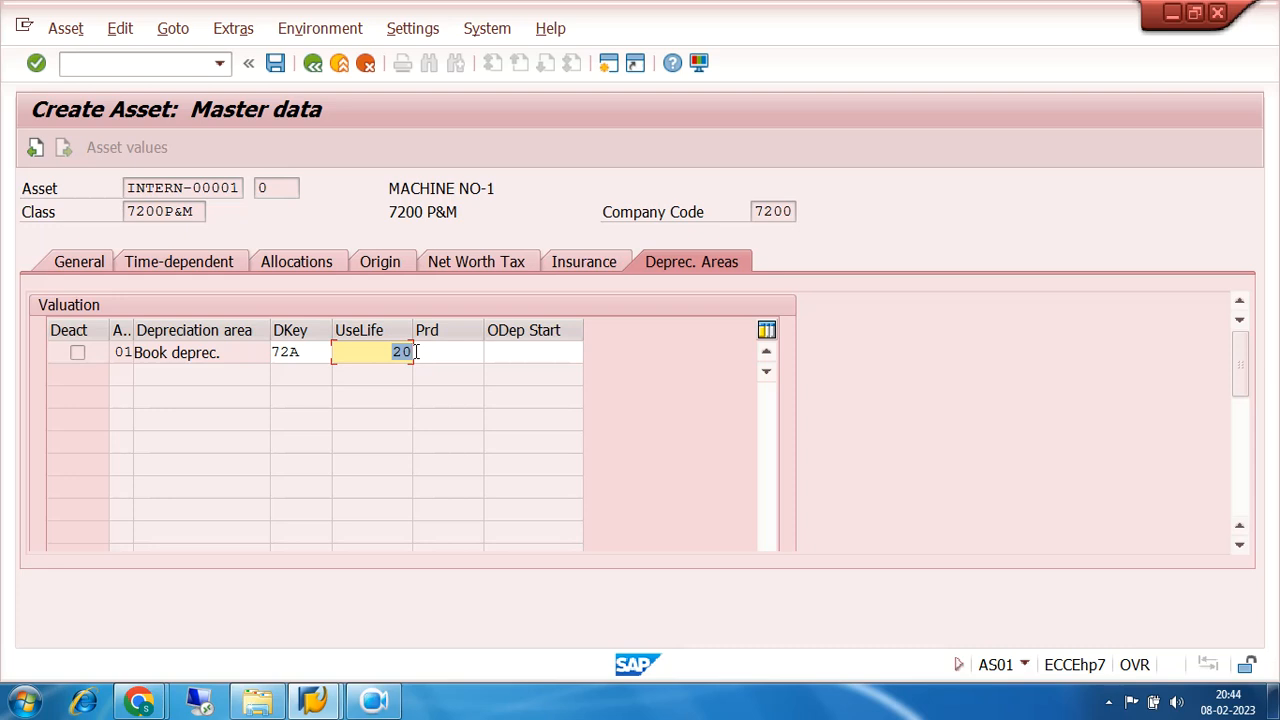
# Look up the possible period values for the Book deprec. area and close the list without choosing one
pyautogui.click(427, 348)
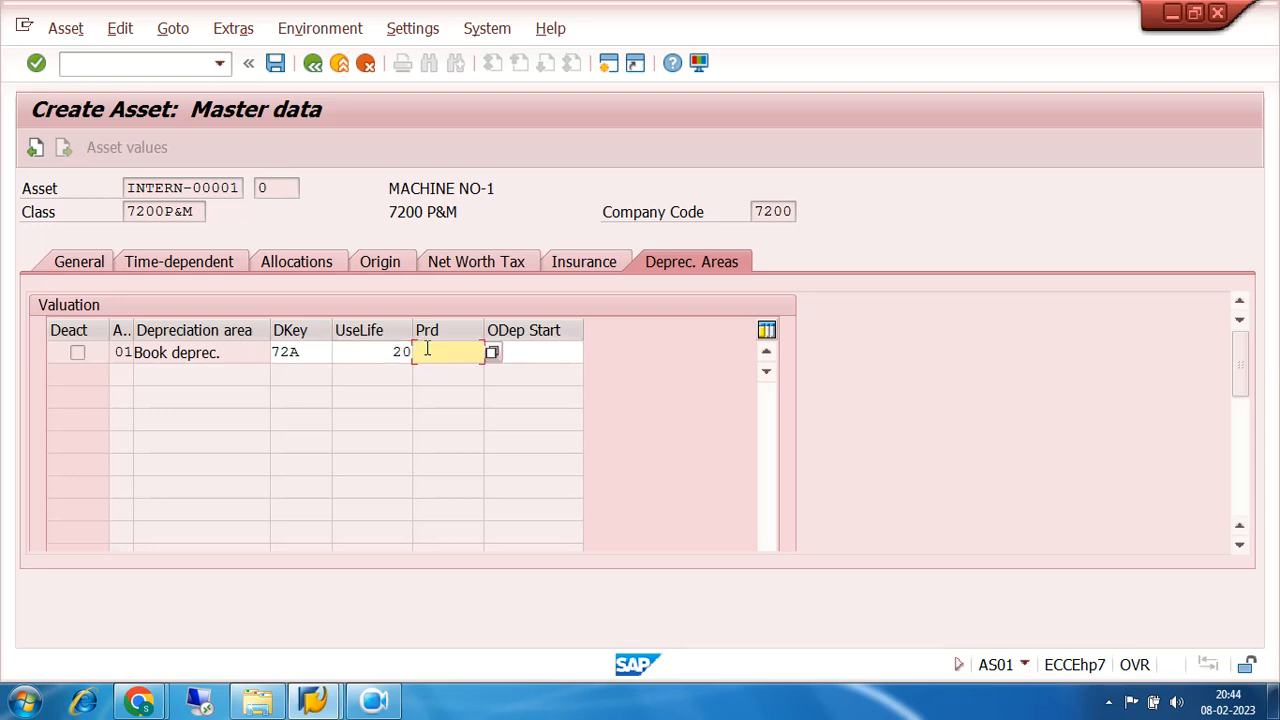
pyautogui.click(491, 352)
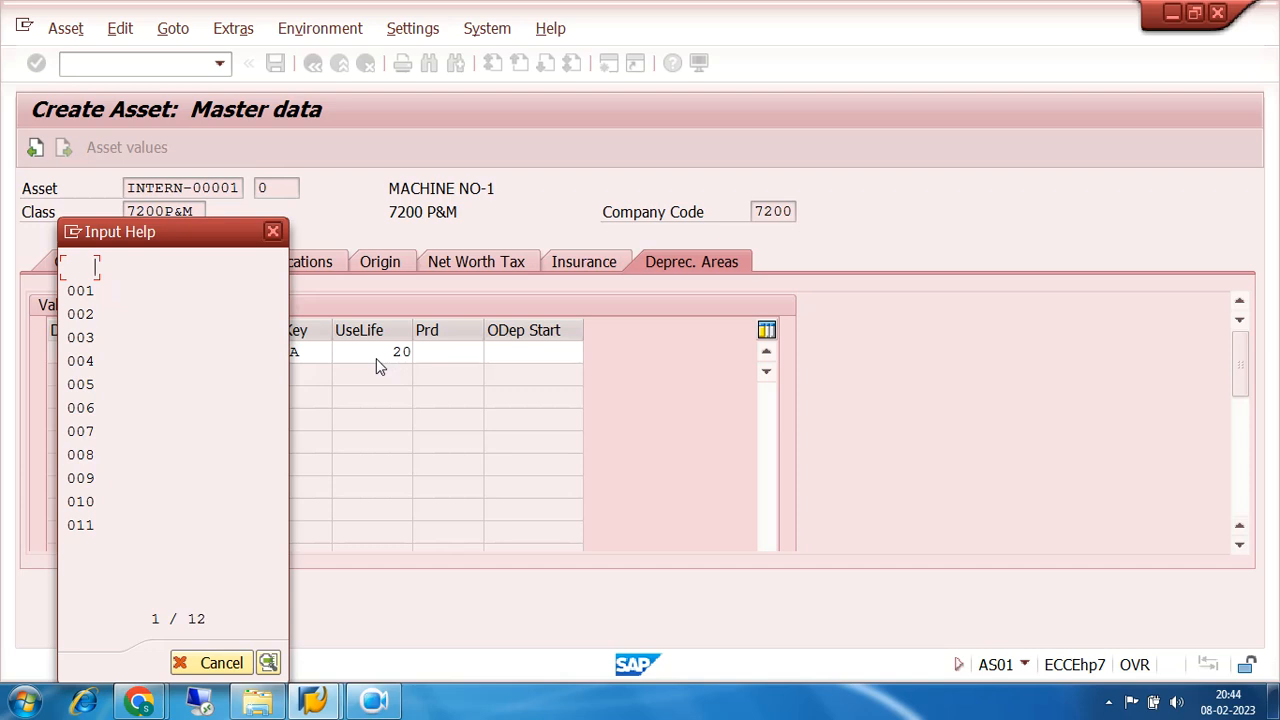
pyautogui.click(272, 231)
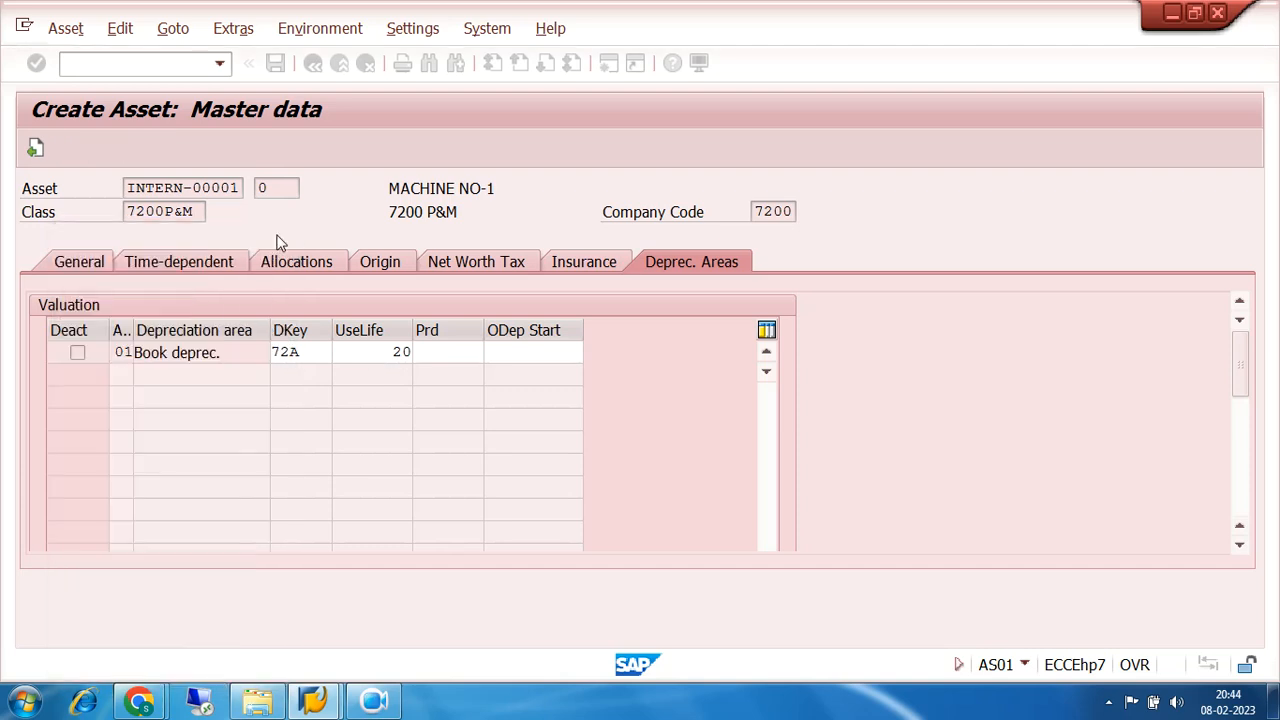
pyautogui.click(438, 355)
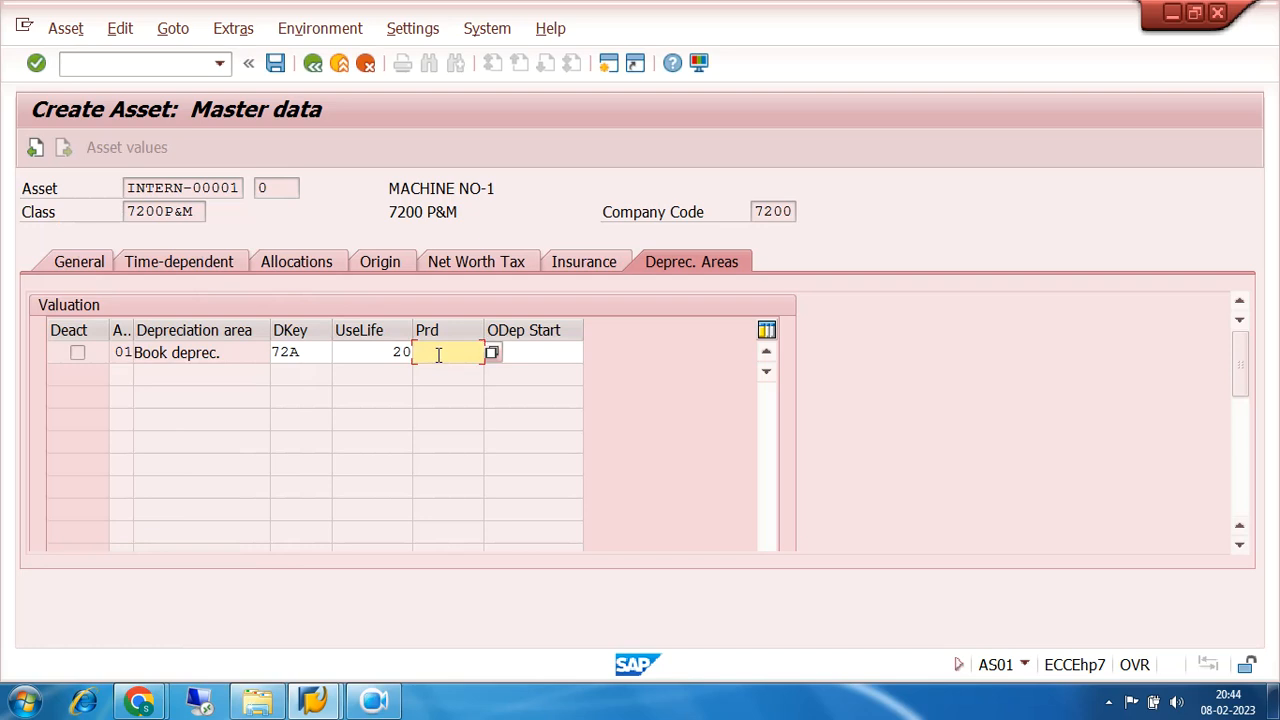
# Review the useful life and ordinary depreciation start date fields of the Book deprec. area
pyautogui.click(392, 351)
pyautogui.moveTo(392, 351); pyautogui.dragTo(416, 351)
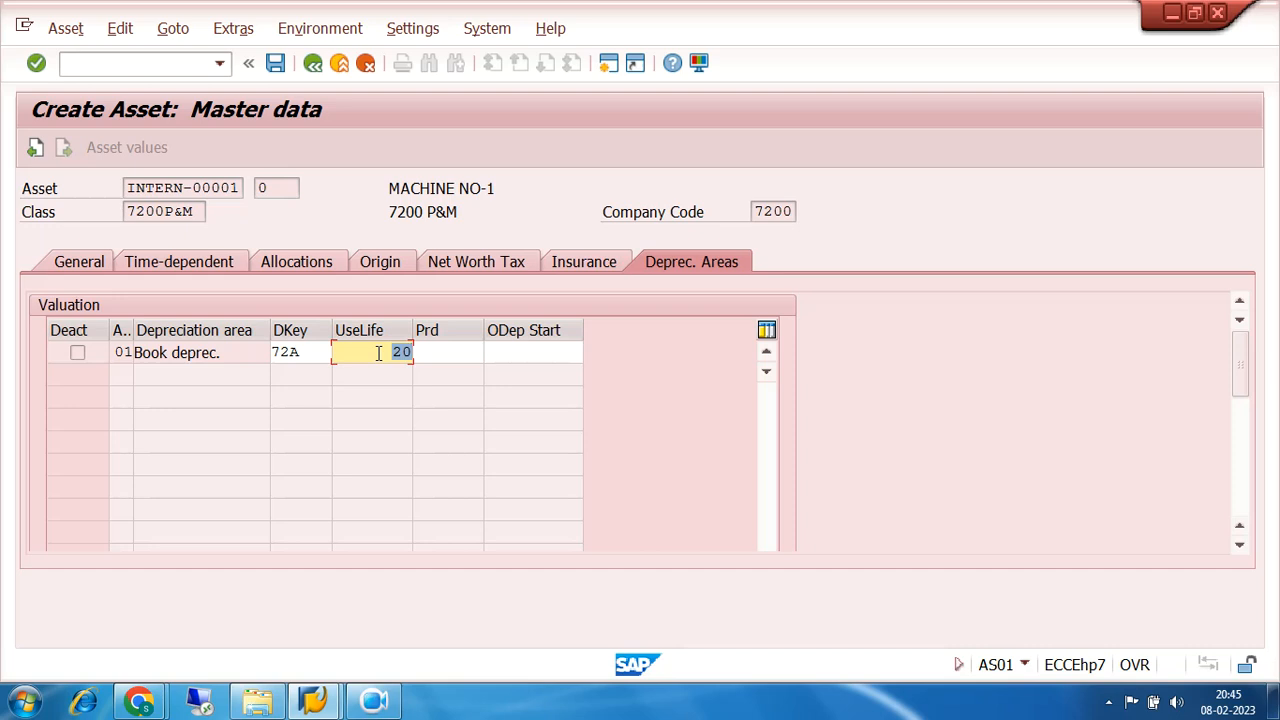
pyautogui.click(400, 352)
pyautogui.moveTo(388, 352); pyautogui.dragTo(413, 352)
pyautogui.click(231, 353)
pyautogui.moveTo(382, 357); pyautogui.dragTo(413, 352)
pyautogui.click(523, 352)
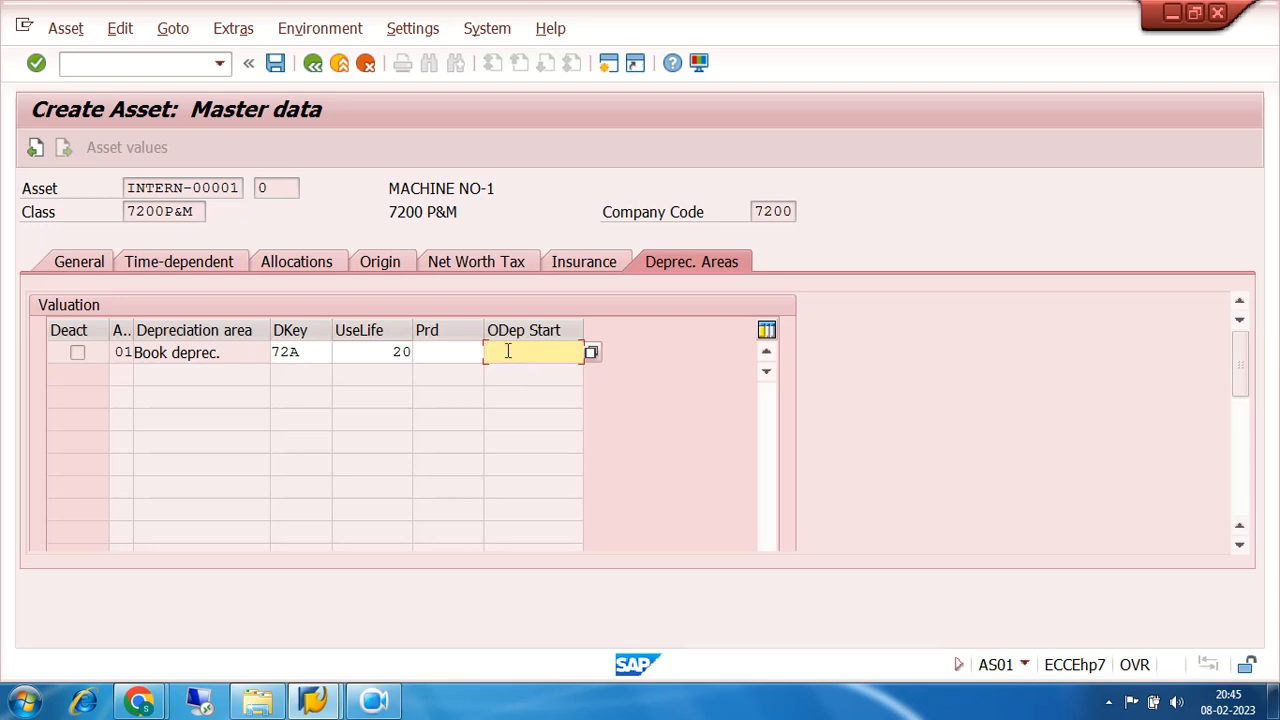
# Set the ordinary depreciation start date of the Book deprec. area to 10.04.2022 and save the new asset
pyautogui.write('1010')
pyautogui.write('4.2022')
pyautogui.click(275, 64)
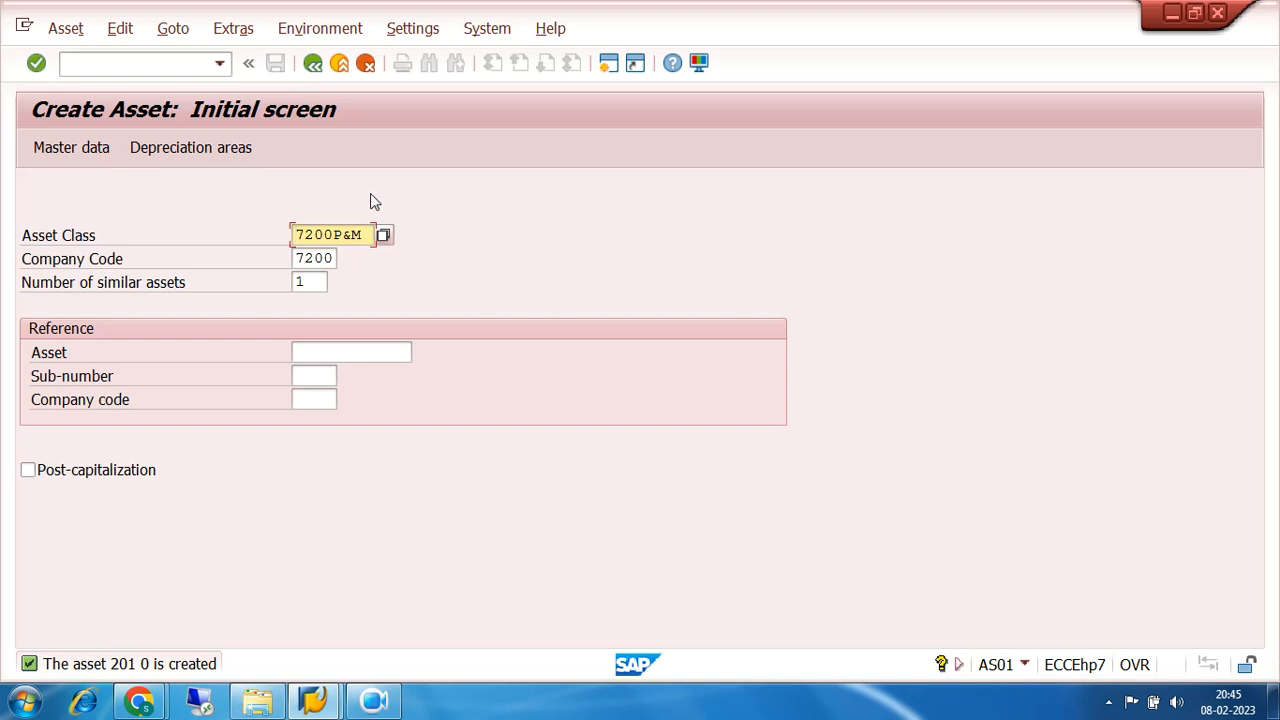
pyautogui.click(66, 30)
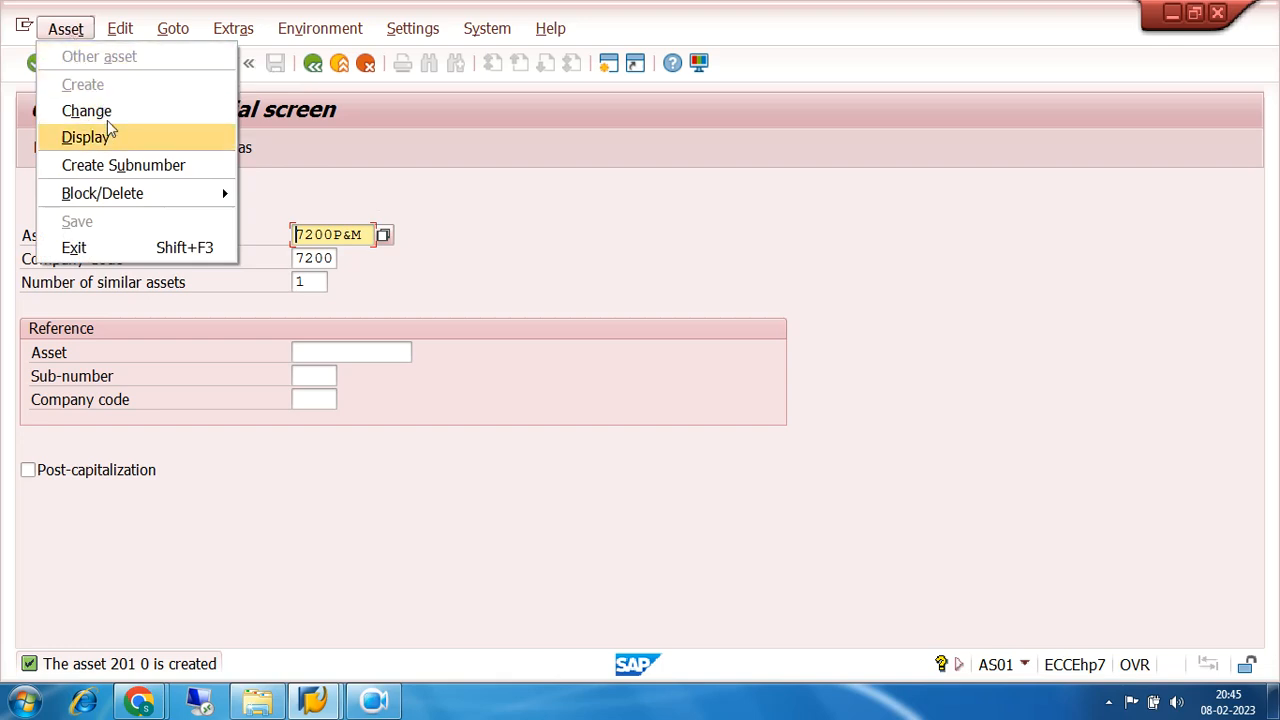
pyautogui.click(446, 150)
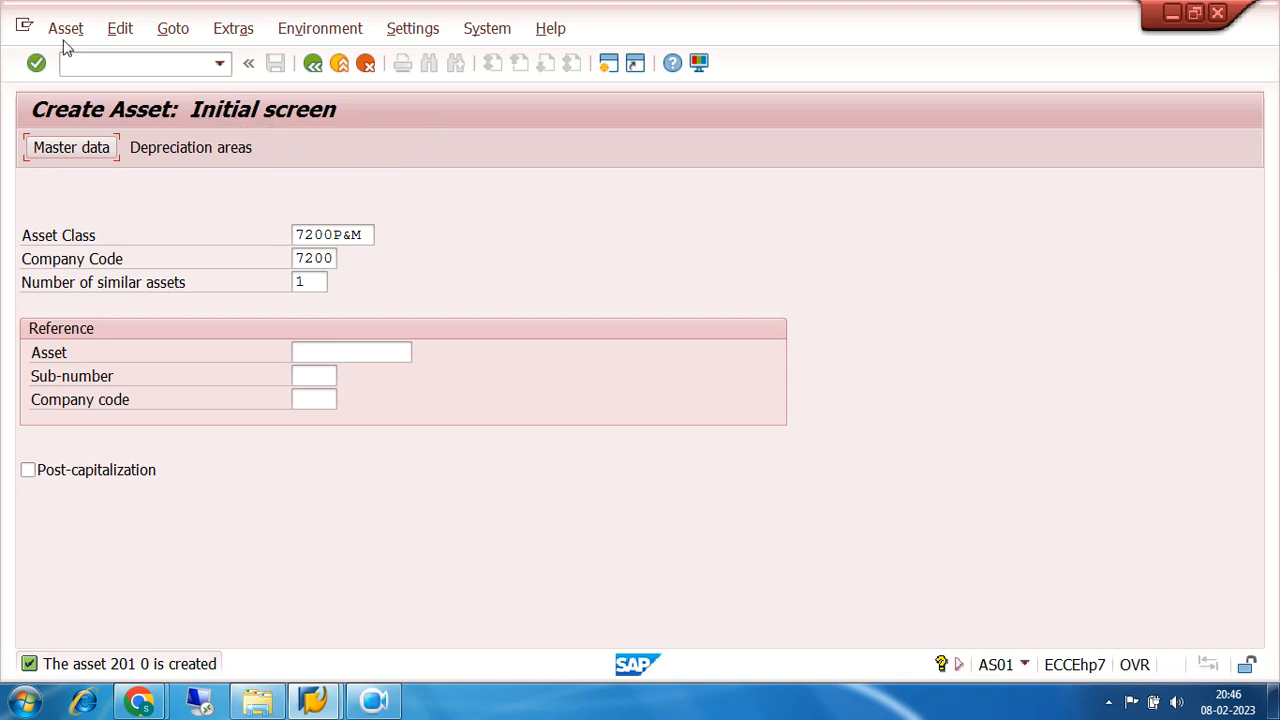
# Display asset 201 of company code 7200 with AS03 and review its general, inventory and posting information
pyautogui.click(312, 63)
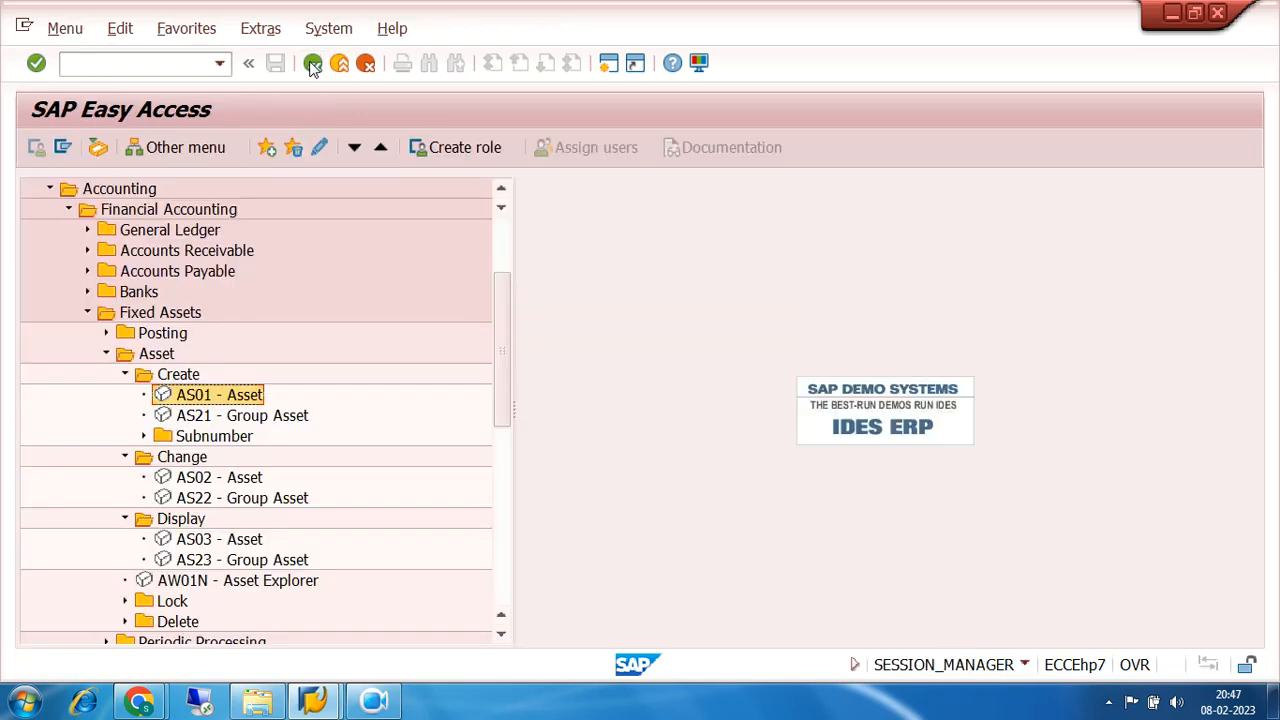
pyautogui.doubleClick(197, 542)
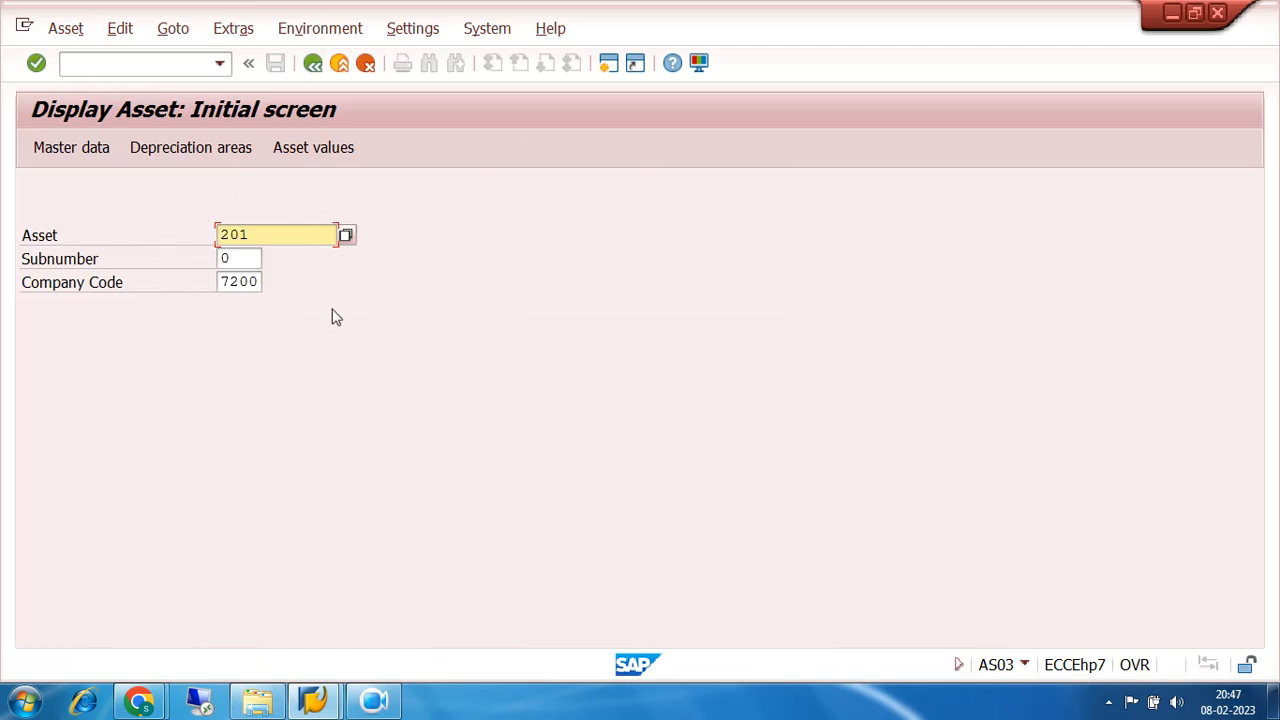
pyautogui.press('Return')
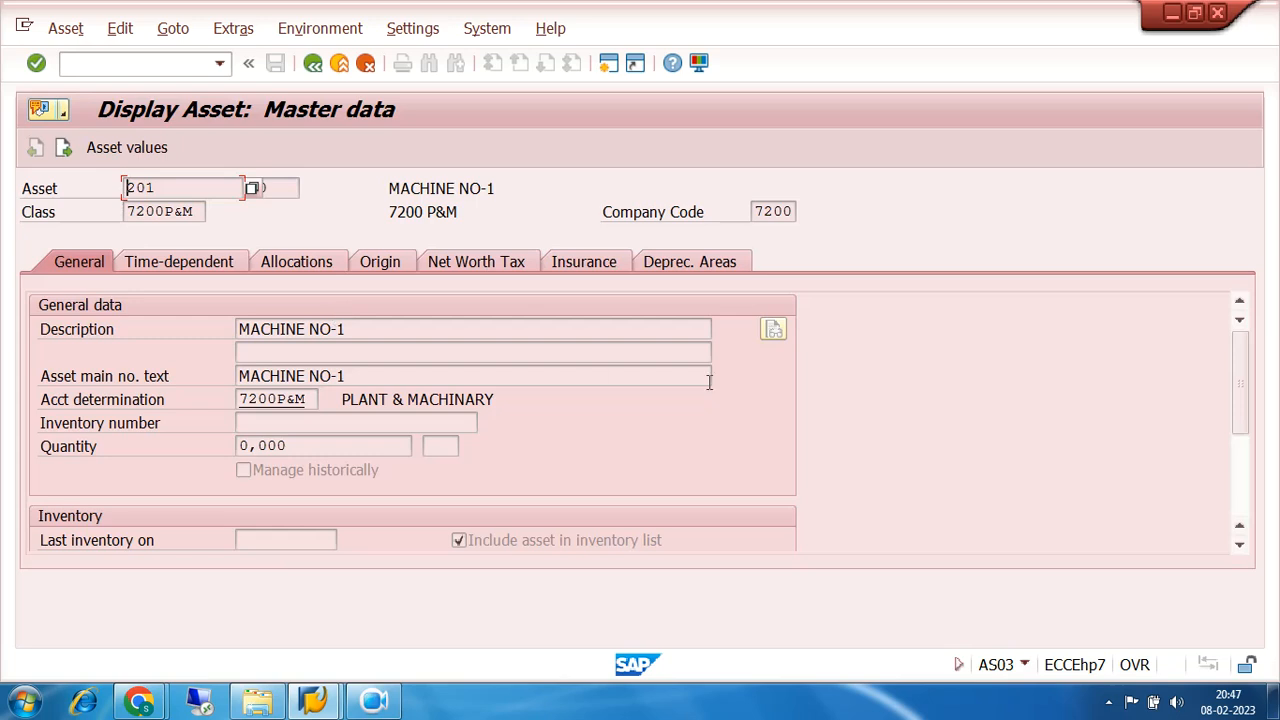
pyautogui.click(1243, 512)
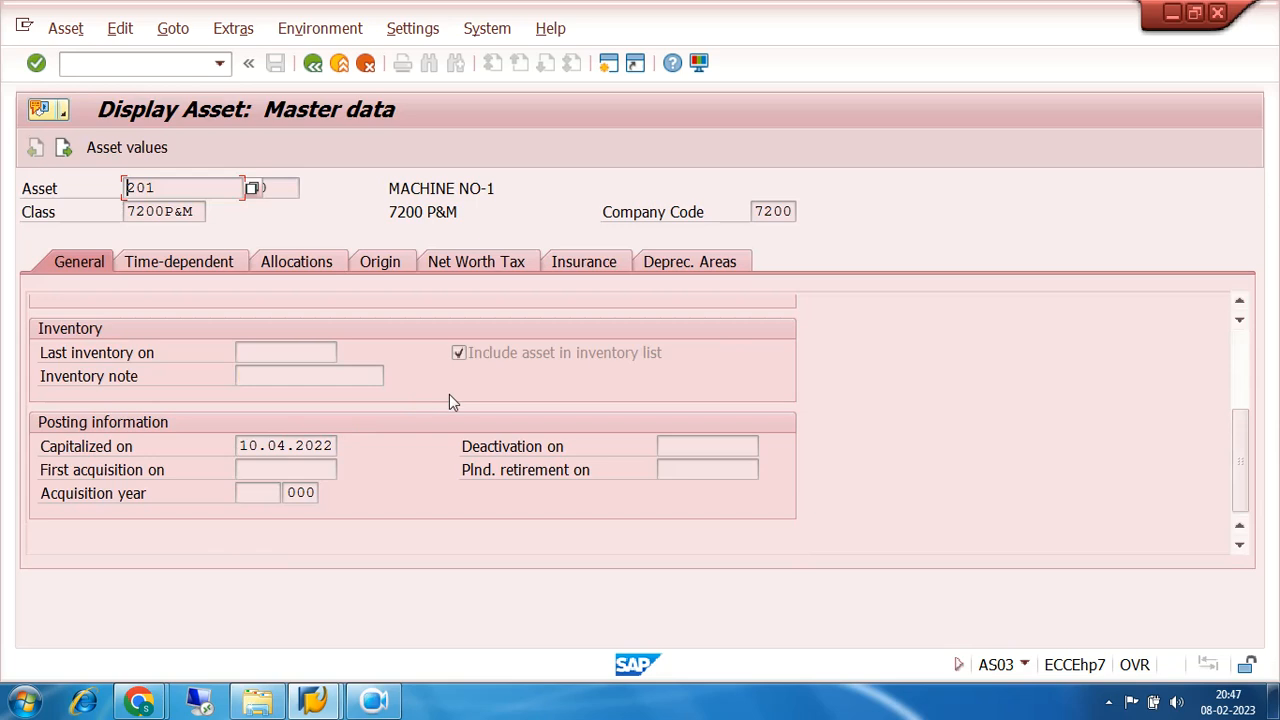
pyautogui.click(1248, 344)
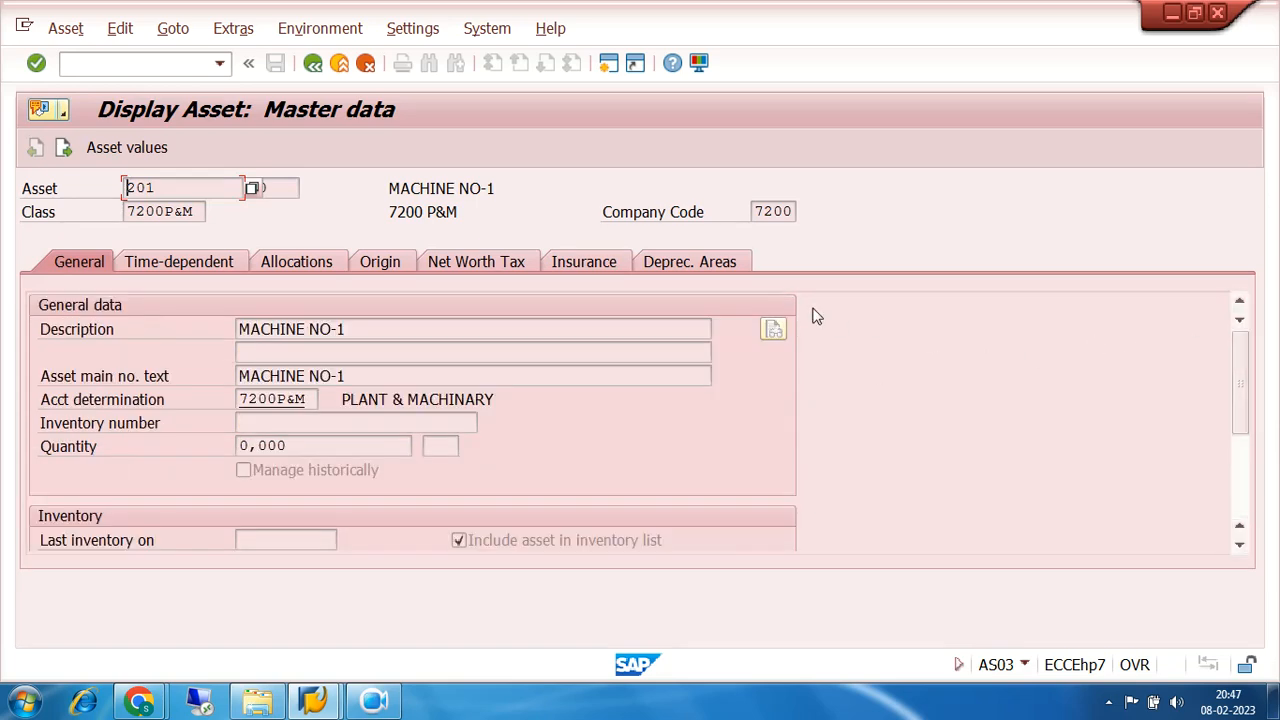
# Review the depreciation area settings of the displayed asset and return to the SAP Easy Access screen
pyautogui.click(699, 262)
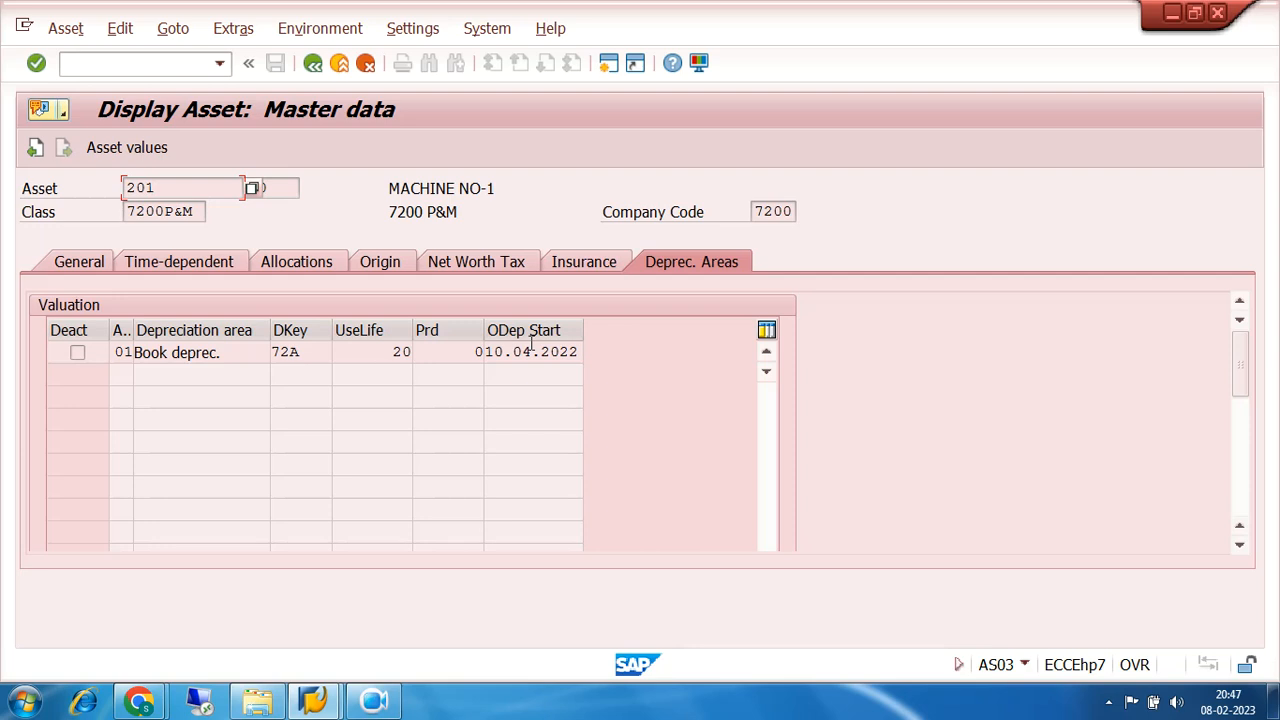
pyautogui.click(313, 65)
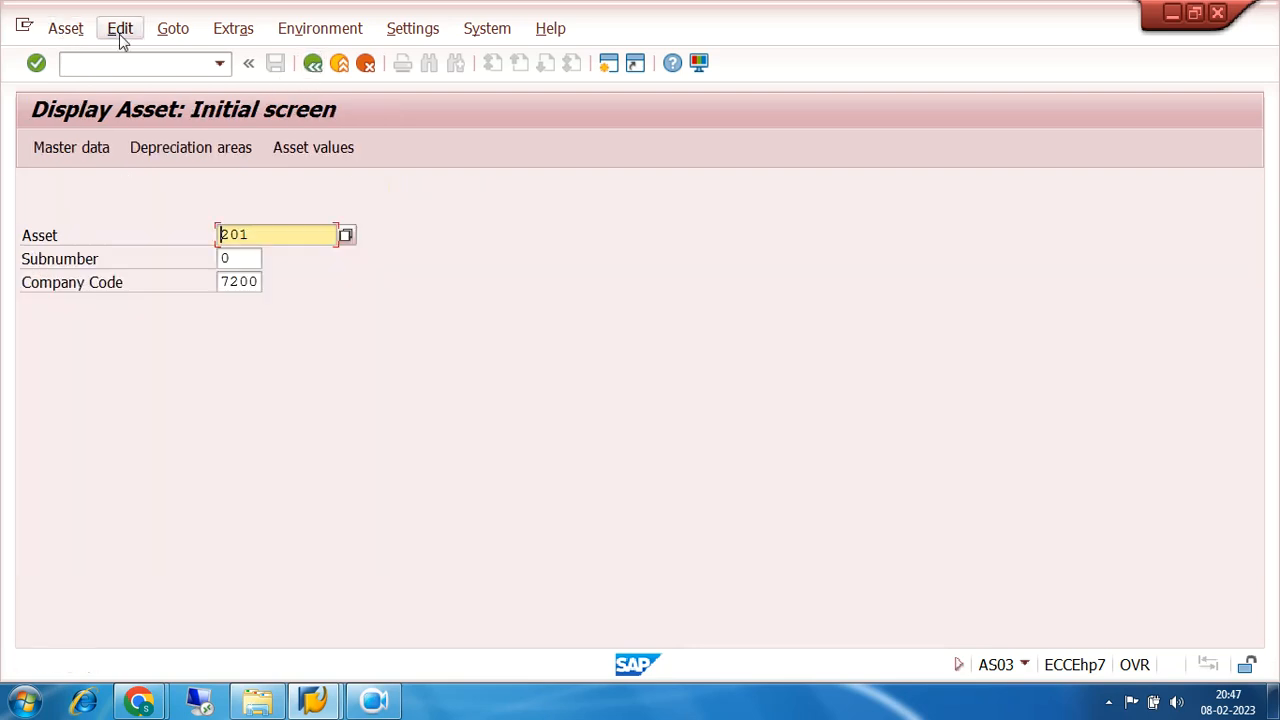
pyautogui.click(313, 63)
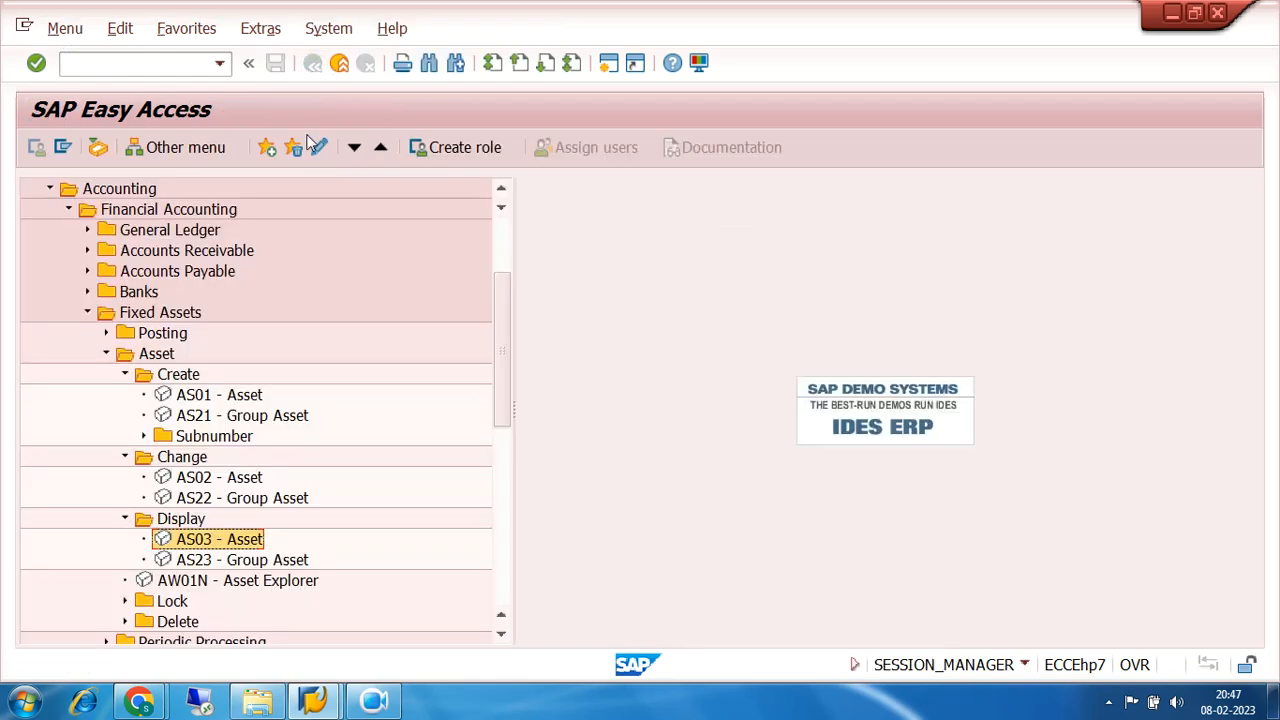
# Open asset 201 for changing with AS02 and review its main number text and capitalization date fields
pyautogui.click(190, 484)
pyautogui.doubleClick(189, 481)
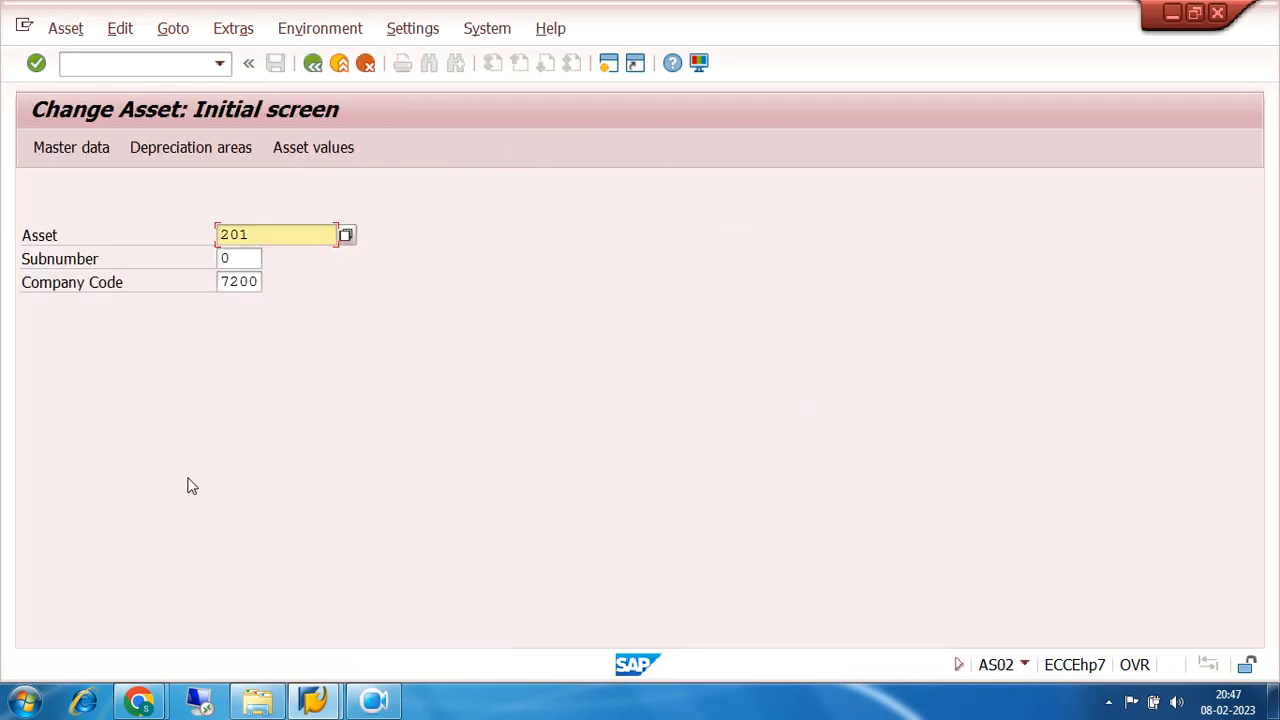
pyautogui.press('Return')
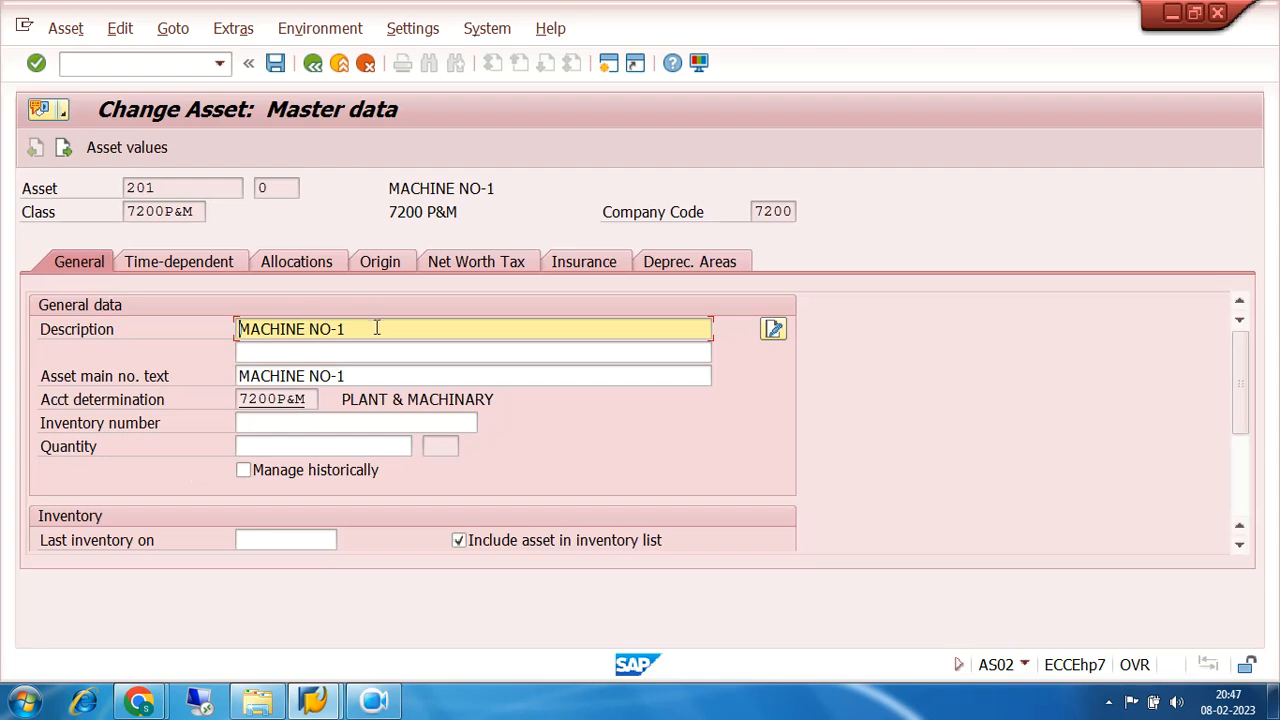
pyautogui.click(369, 374)
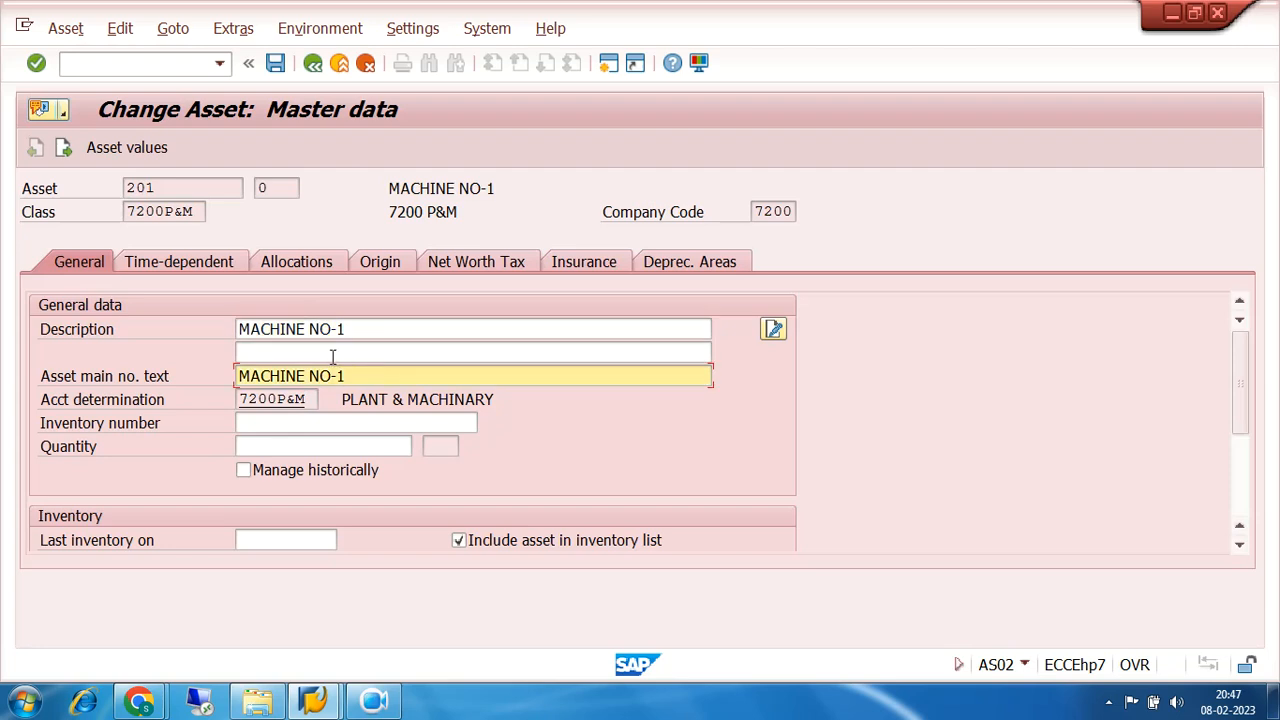
pyautogui.click(1242, 505)
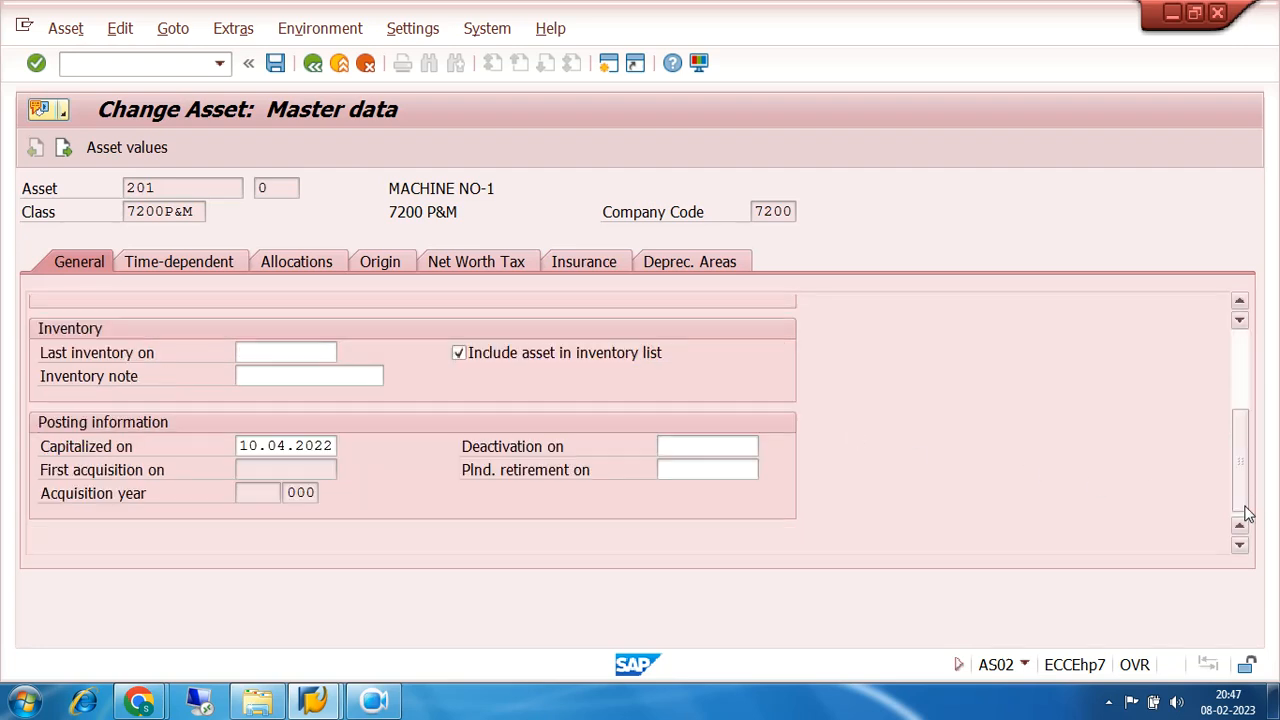
pyautogui.click(247, 447)
# Review the useful life, period and ordinary depreciation start fields of the Book deprec. area in change mode, and leave the record
pyautogui.click(680, 262)
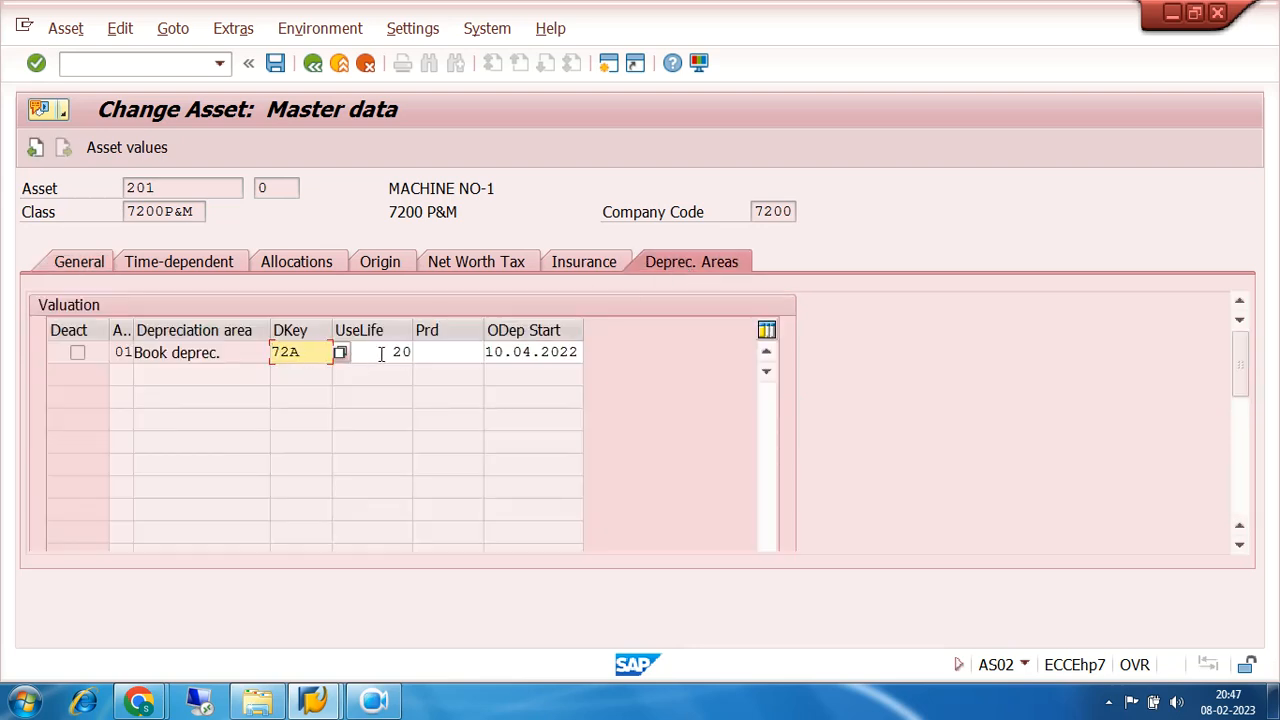
pyautogui.click(382, 352)
pyautogui.click(480, 352)
pyautogui.click(535, 351)
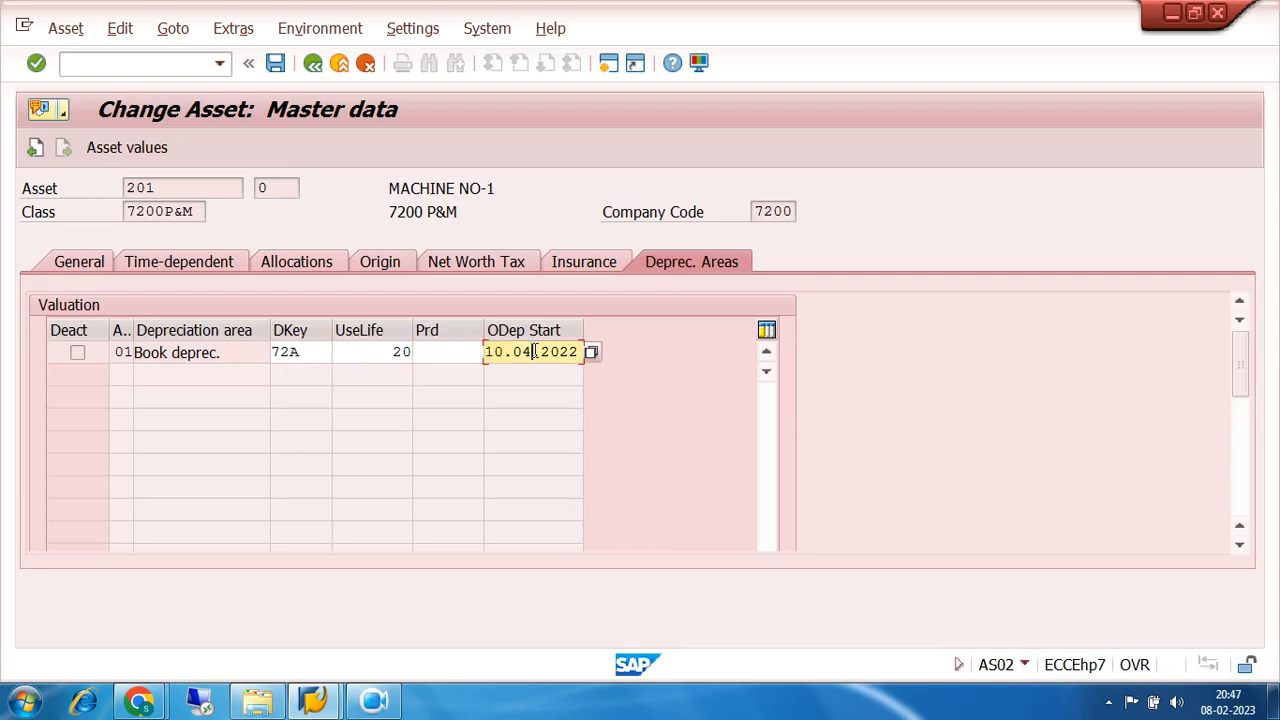
pyautogui.click(313, 64)
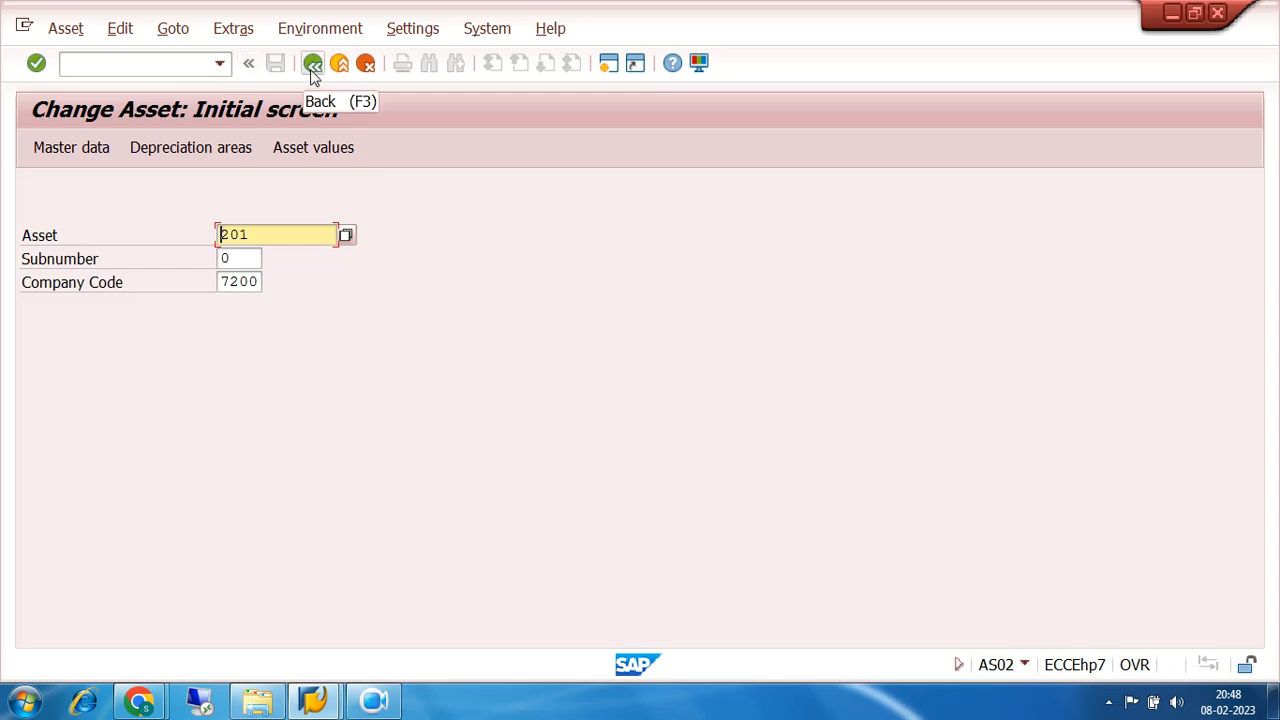
pyautogui.click(386, 706)
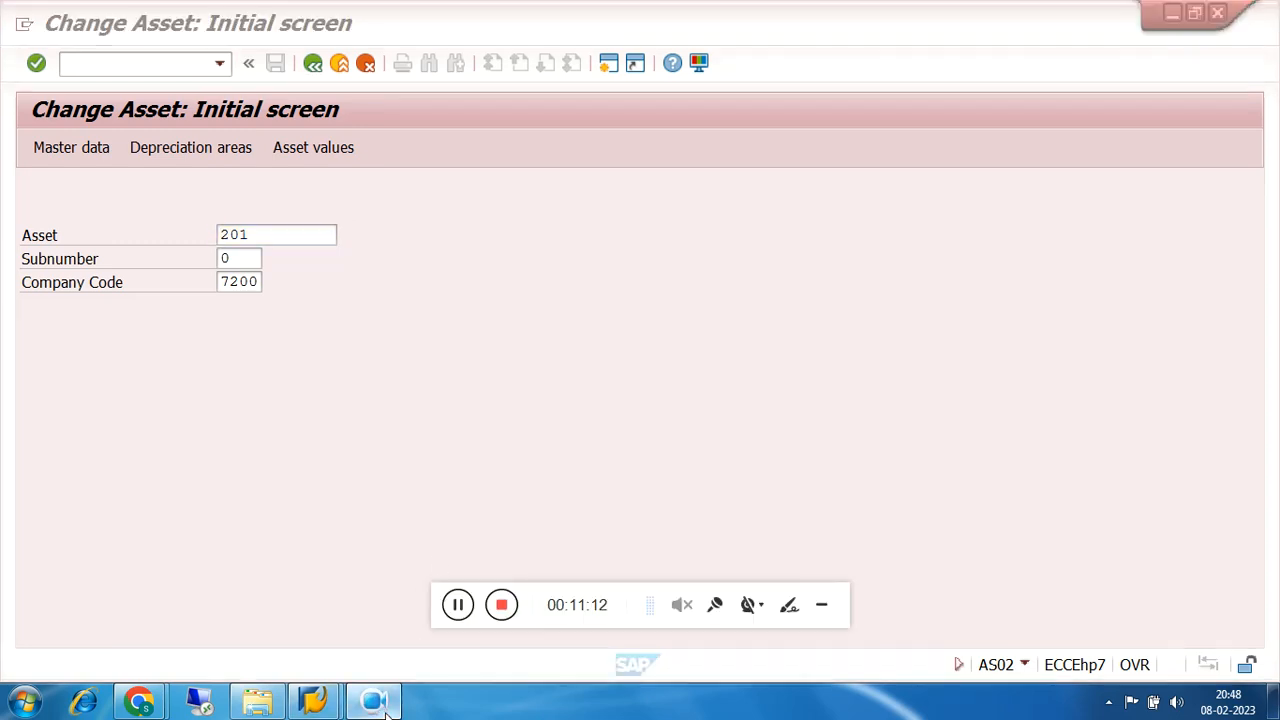
pyautogui.click(822, 606)
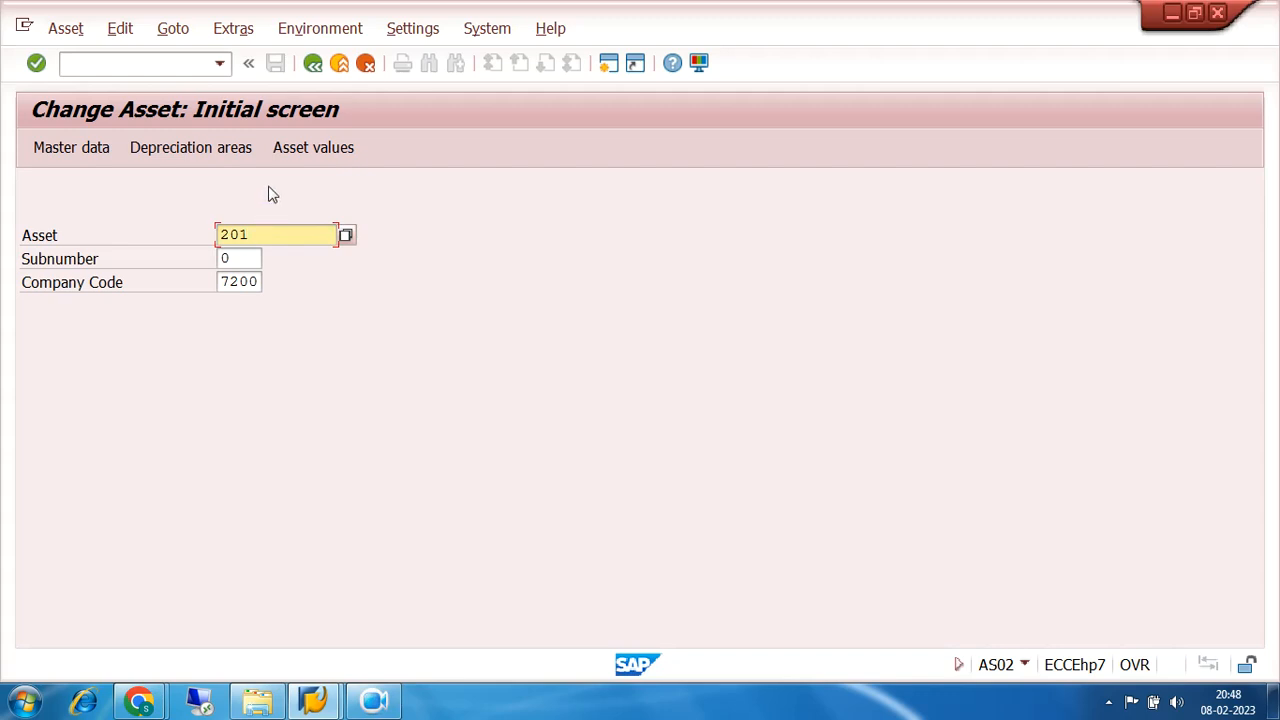
# Return to SAP Easy Access, collapse the Change and Display folders under Asset, and expand Create with its Subnumber folder
pyautogui.click(313, 64)
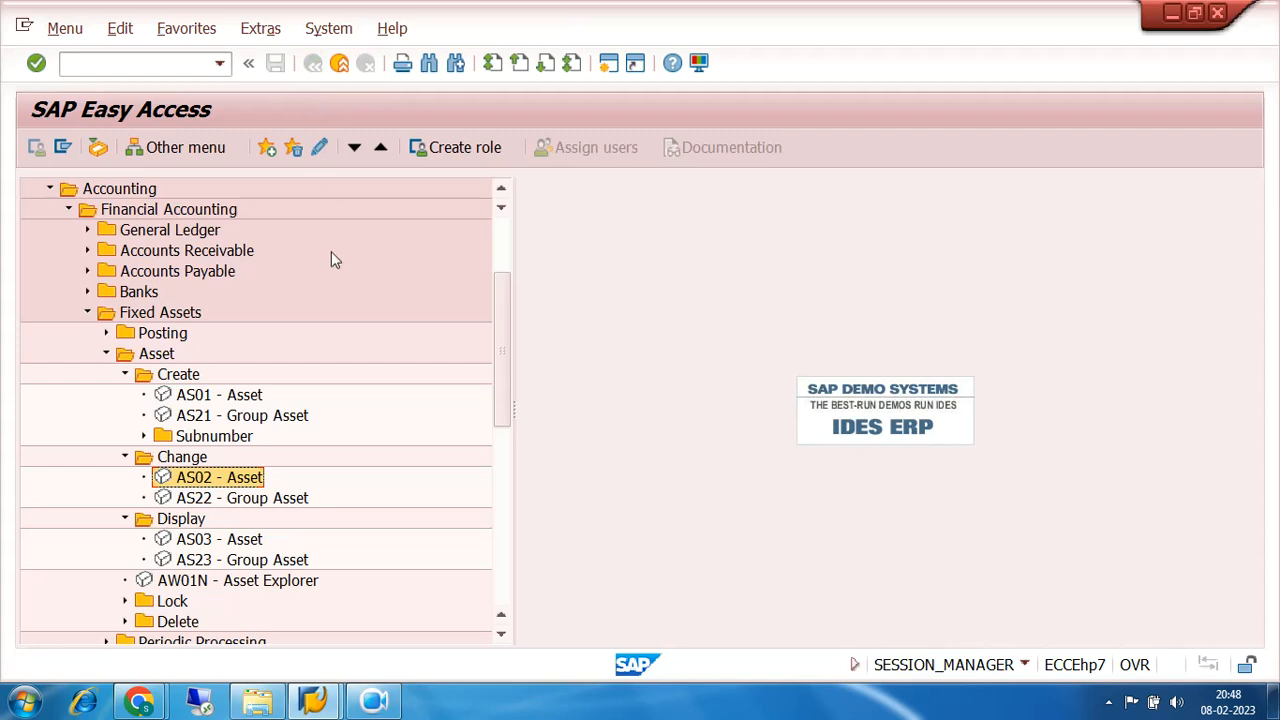
pyautogui.scroll(-1, 331, 252)
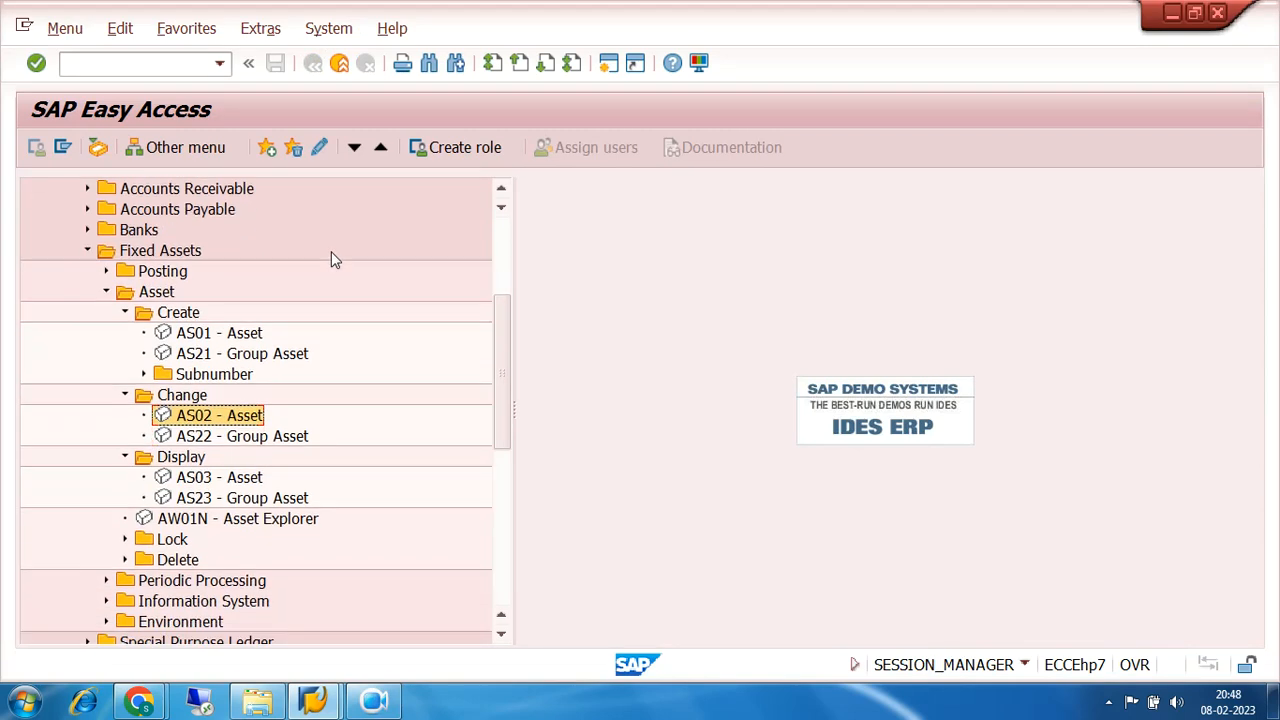
pyautogui.click(125, 313)
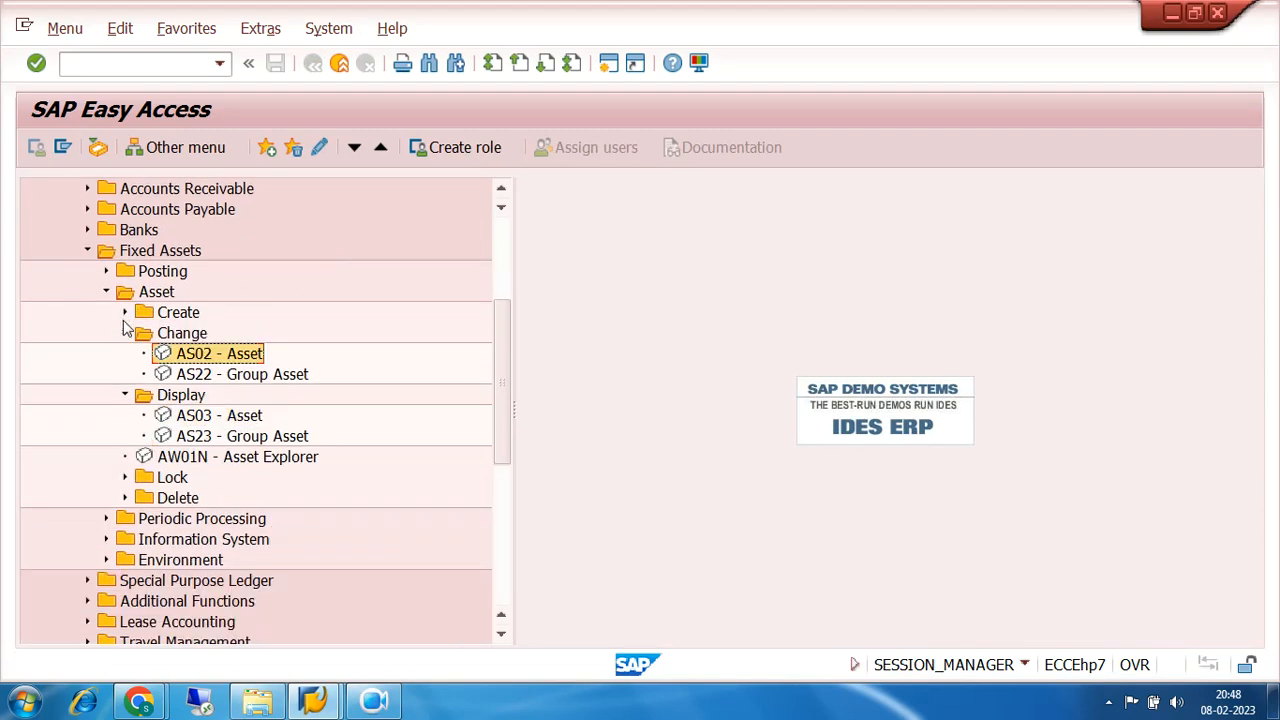
pyautogui.click(125, 334)
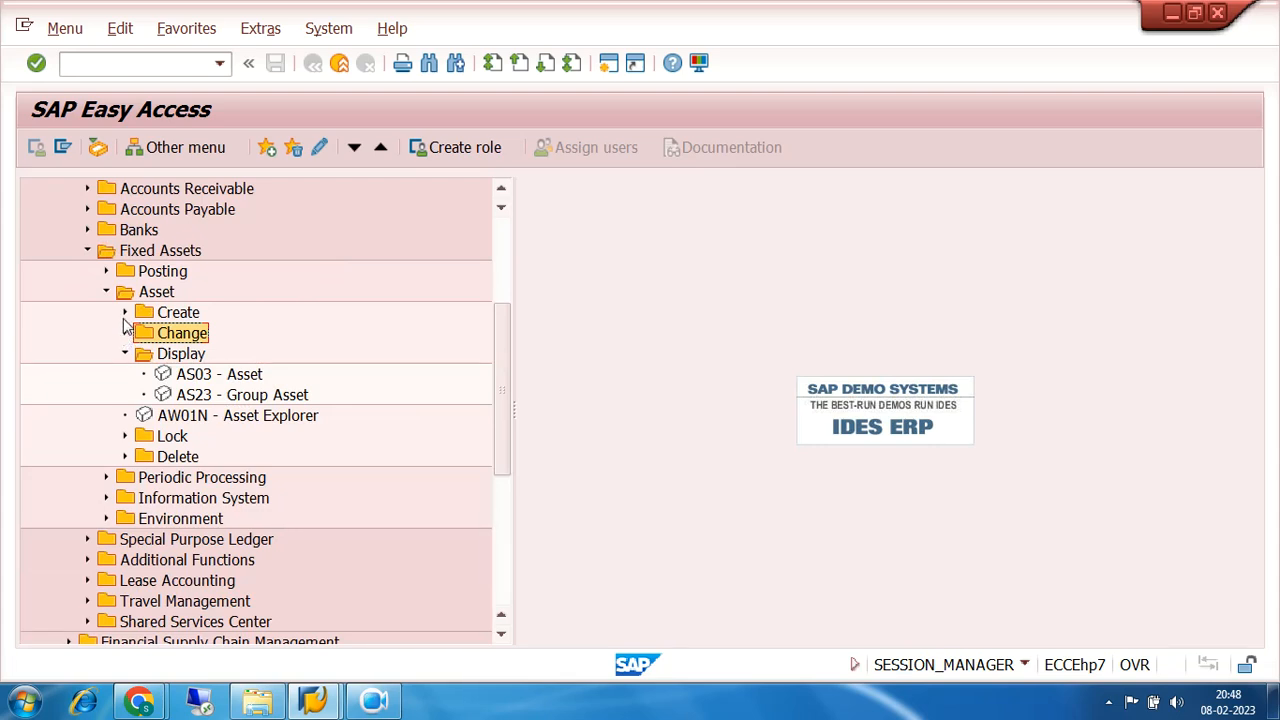
pyautogui.click(125, 313)
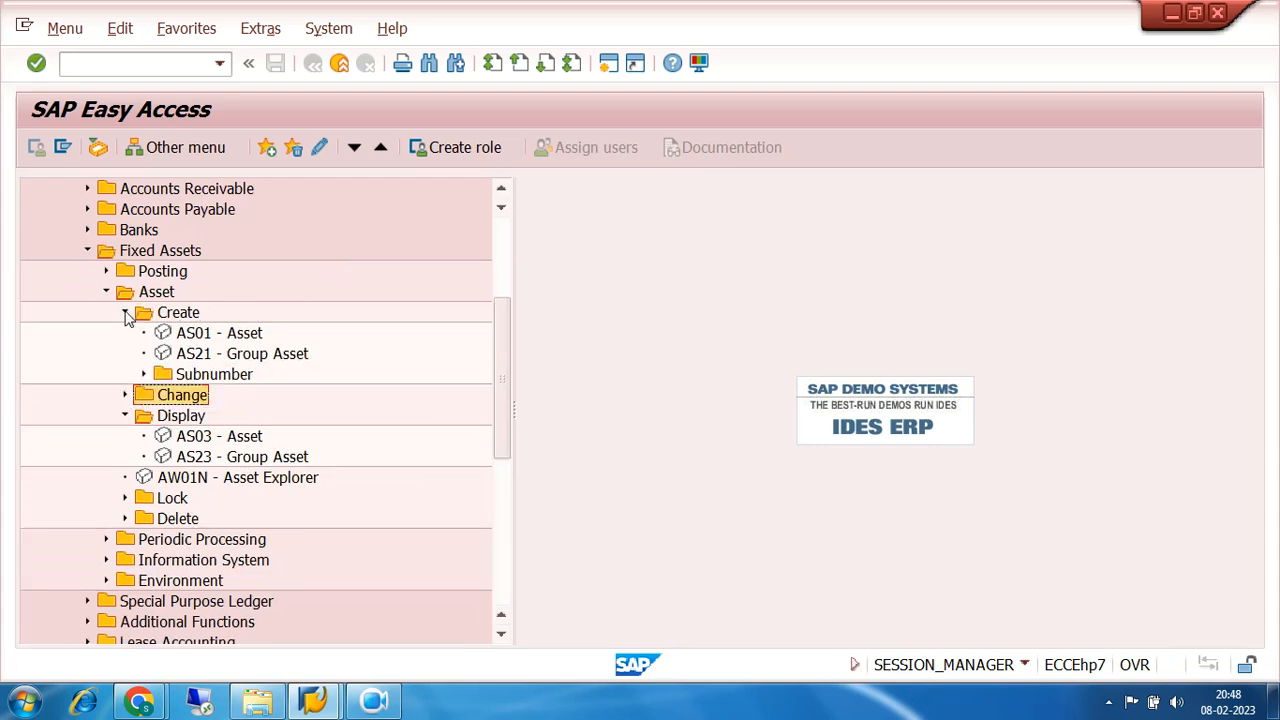
pyautogui.click(143, 374)
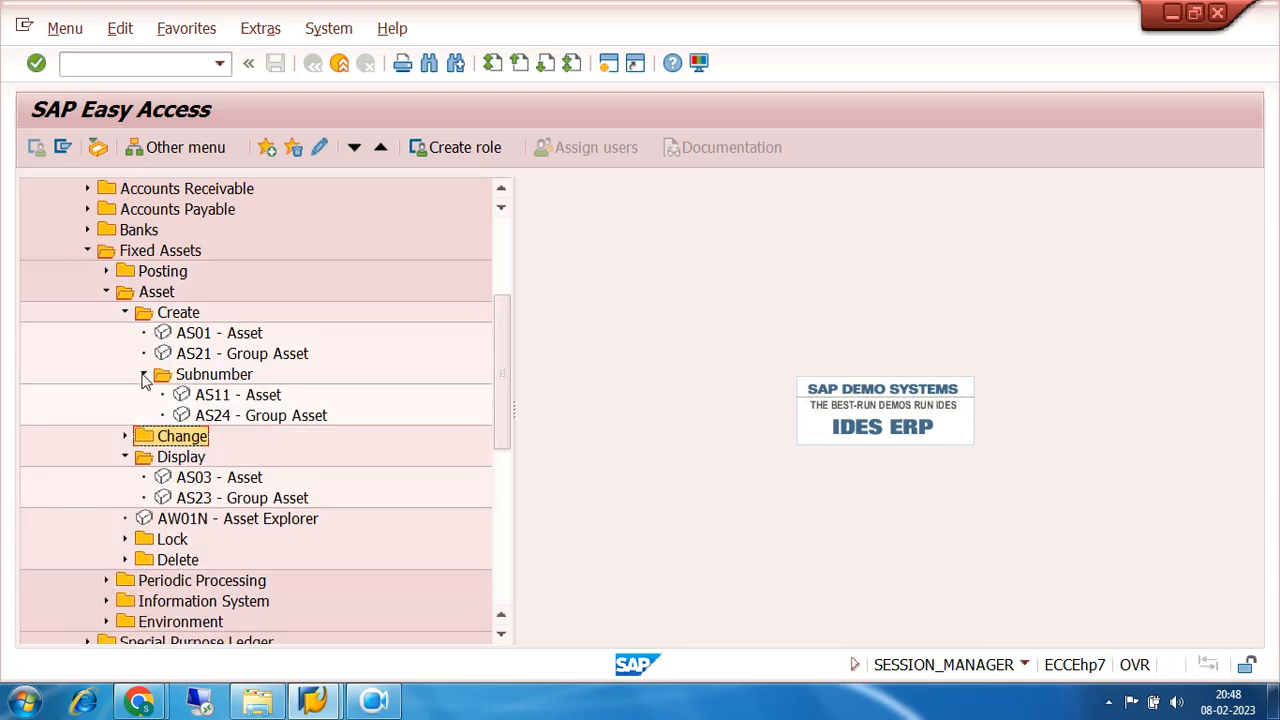
pyautogui.click(126, 459)
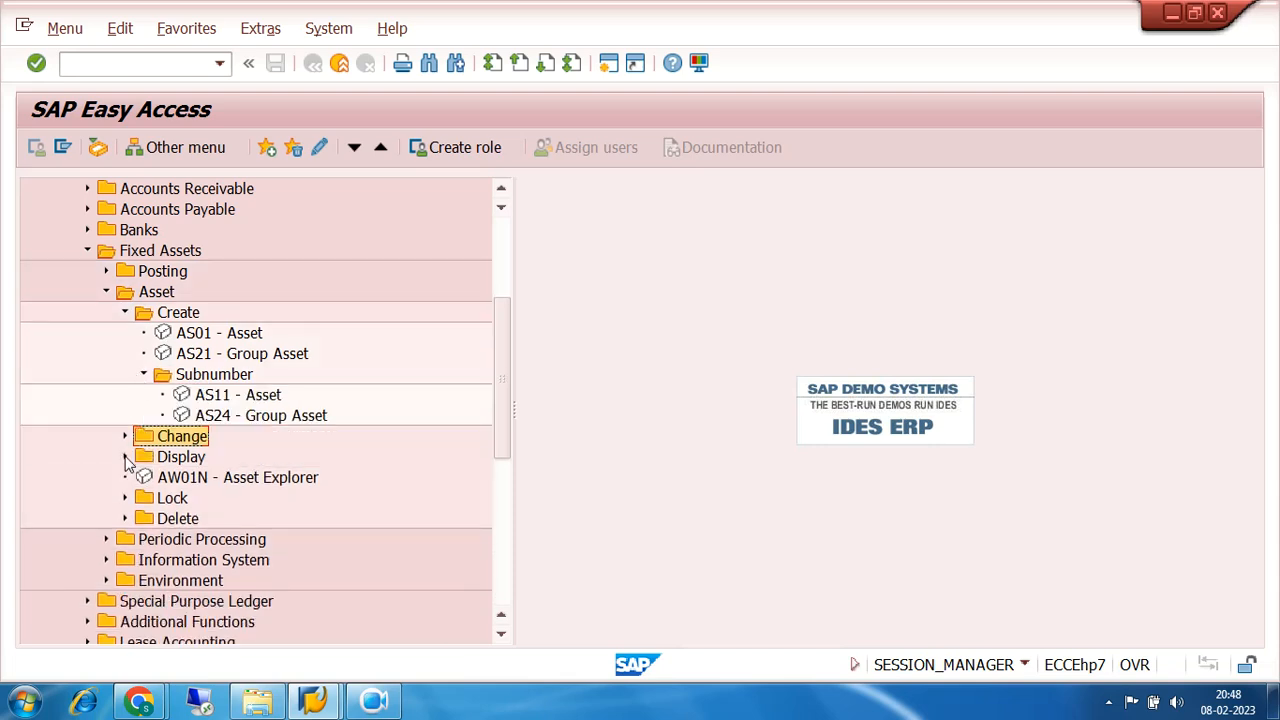
pyautogui.click(214, 397)
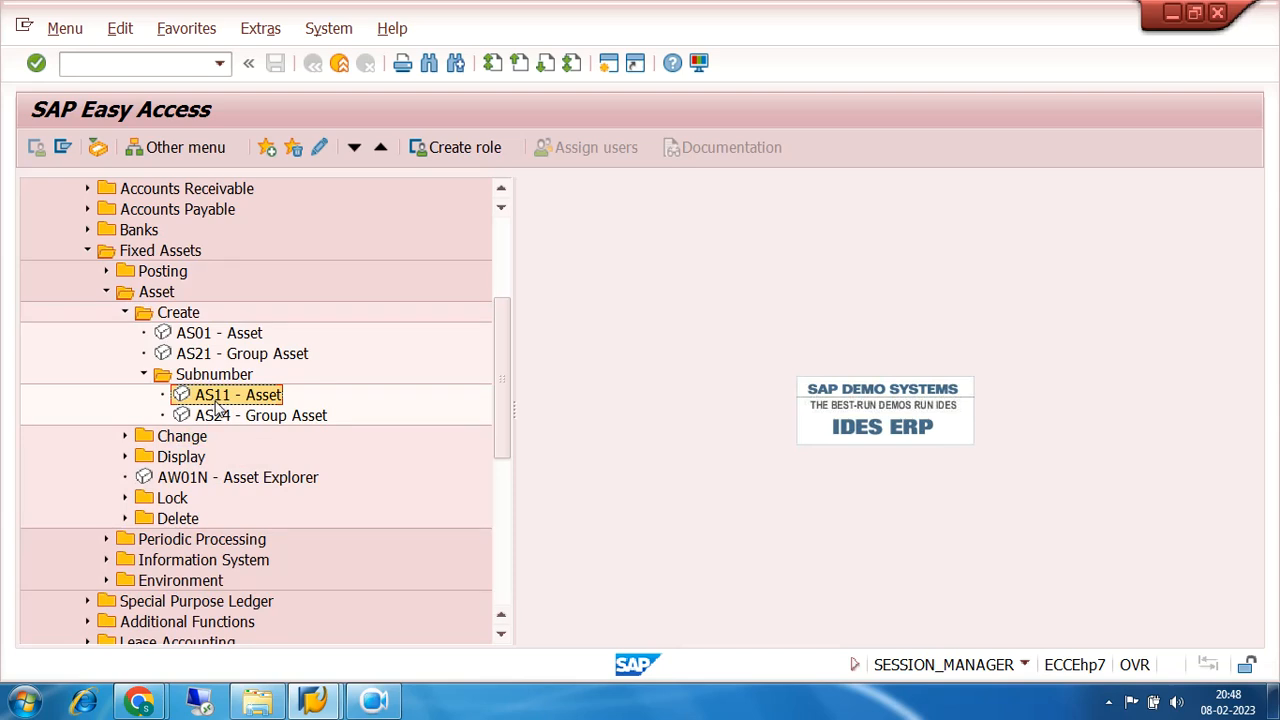
pyautogui.click(221, 336)
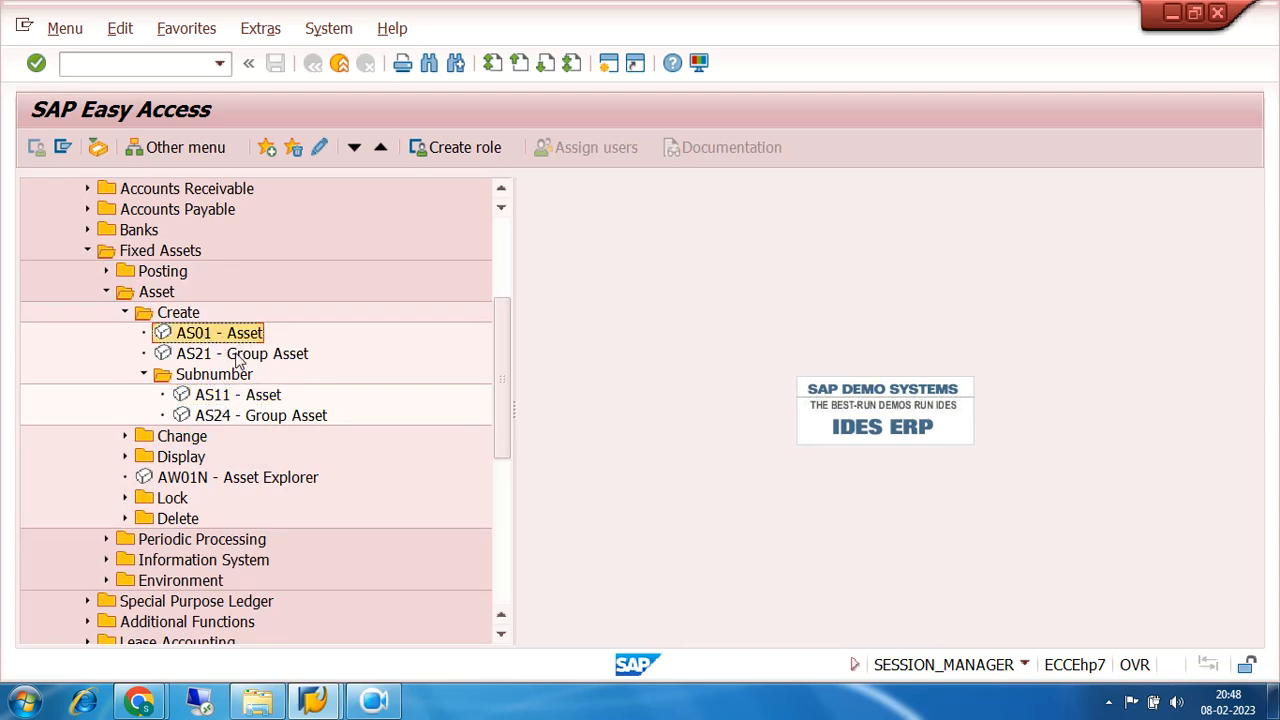
# Try to create a group asset in class 7200P&M for company code 7200 with AS21, and cancel the transaction
pyautogui.click(238, 356)
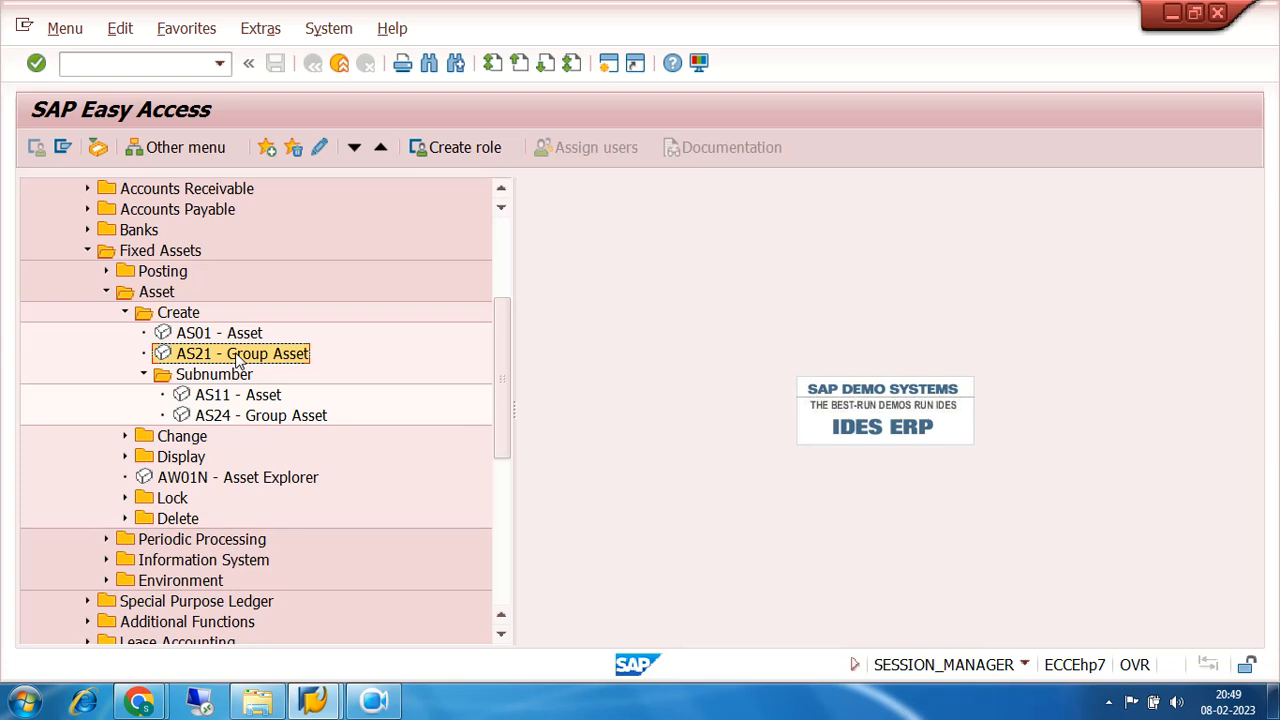
pyautogui.doubleClick(240, 354)
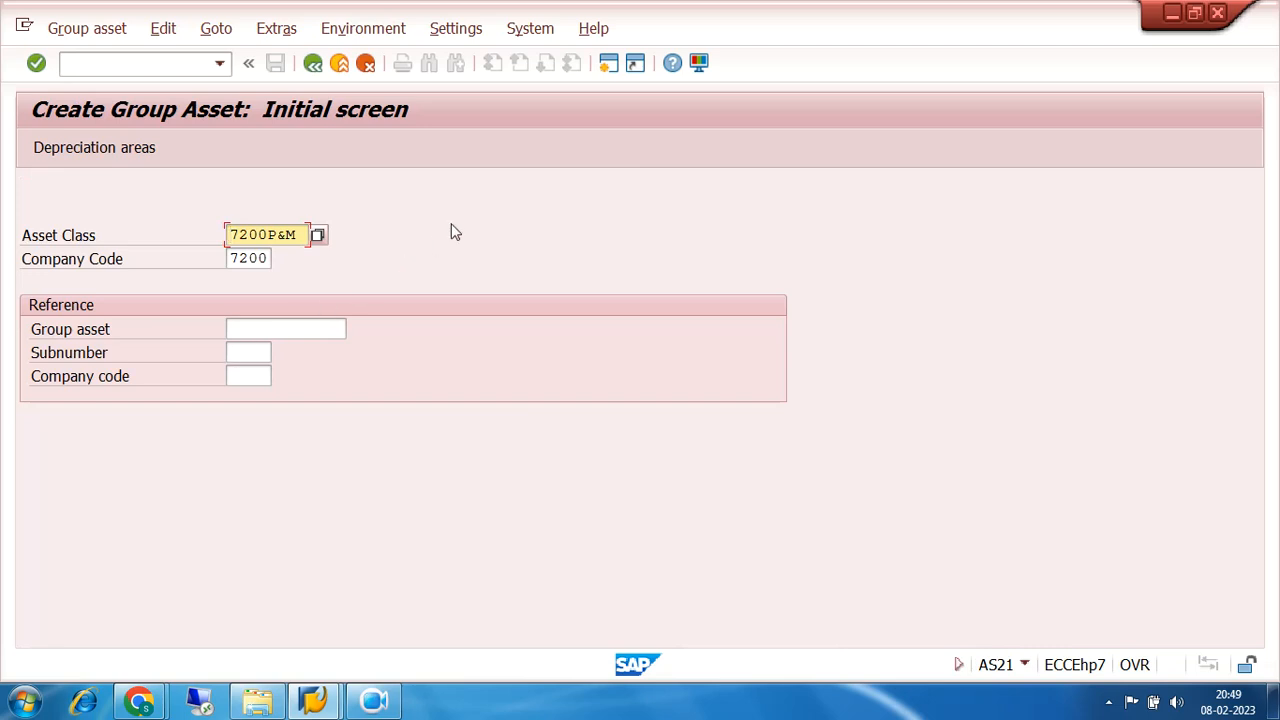
pyautogui.press('Return')
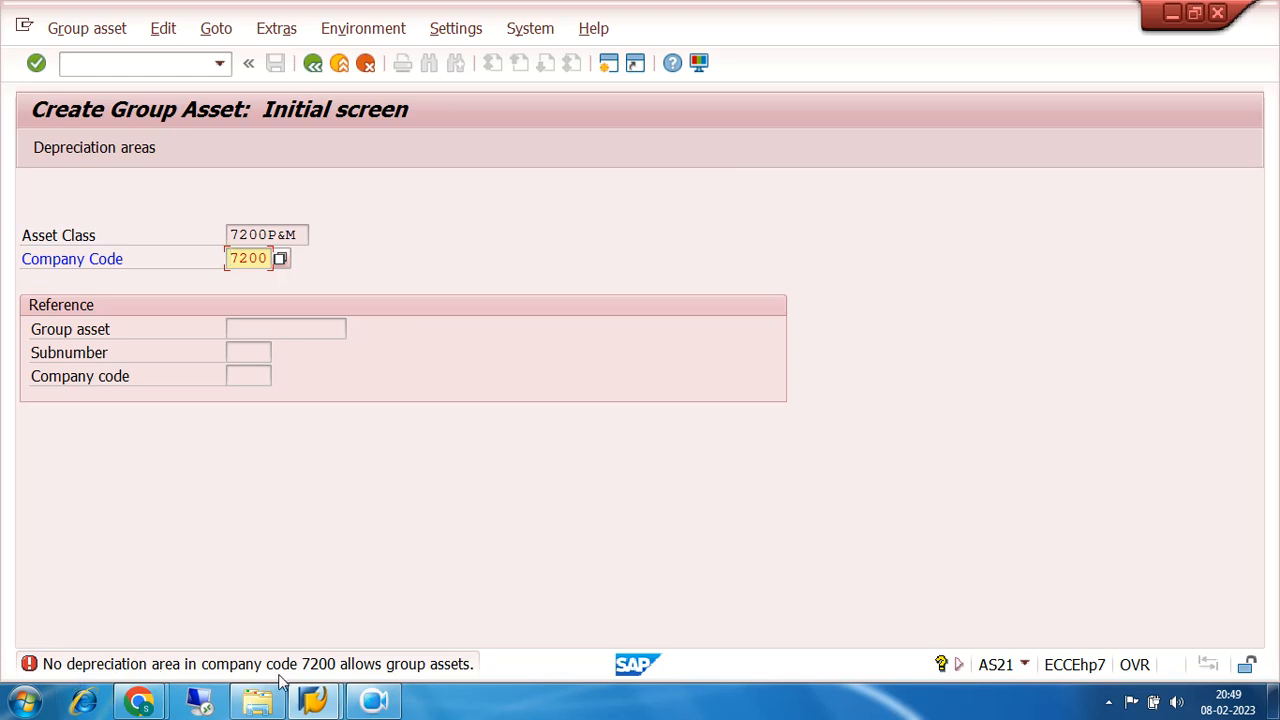
pyautogui.click(366, 63)
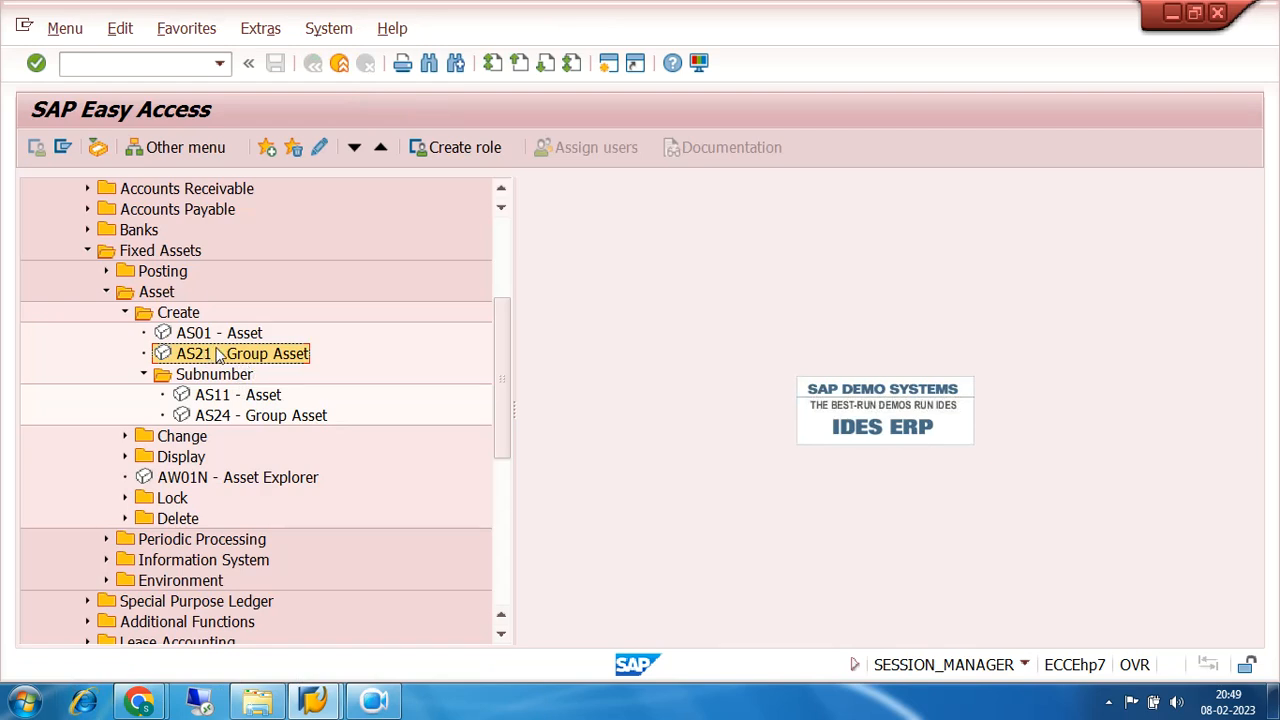
# Start creating an asset subnumber with AS11 for asset 201 (MACHINE NO-1) in company code 7200, and open its master data
pyautogui.click(232, 398)
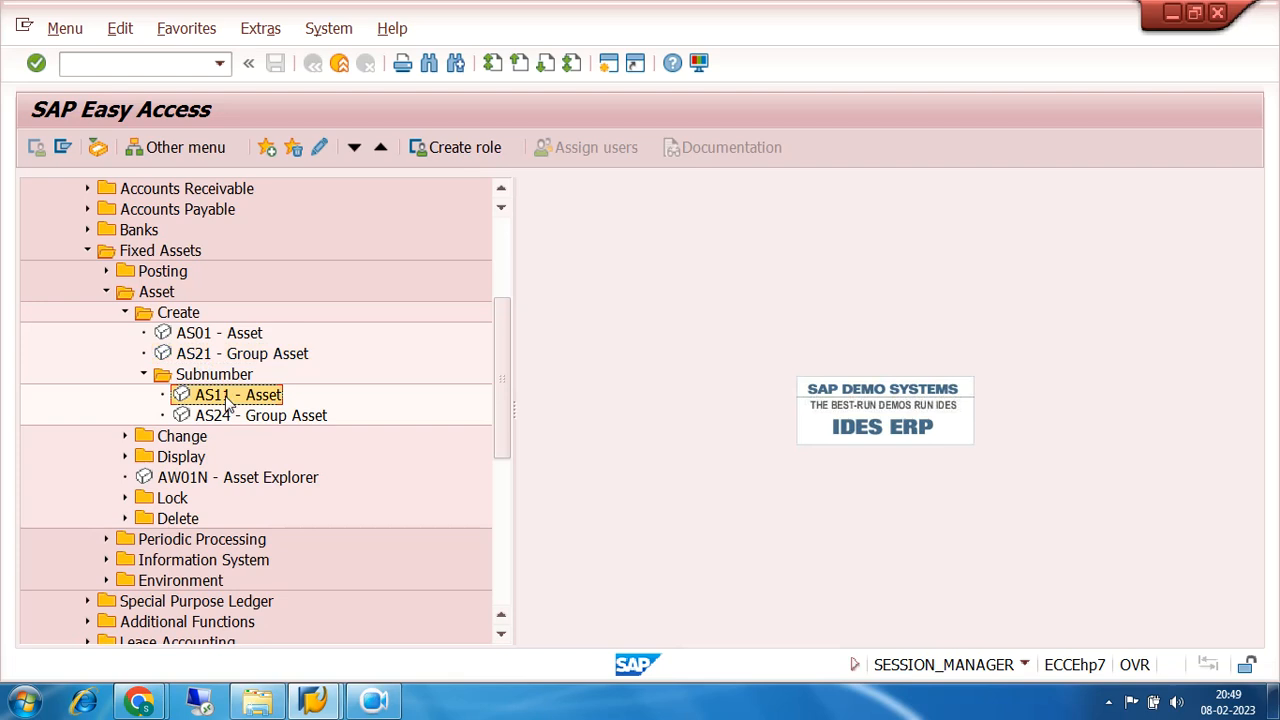
pyautogui.doubleClick(228, 396)
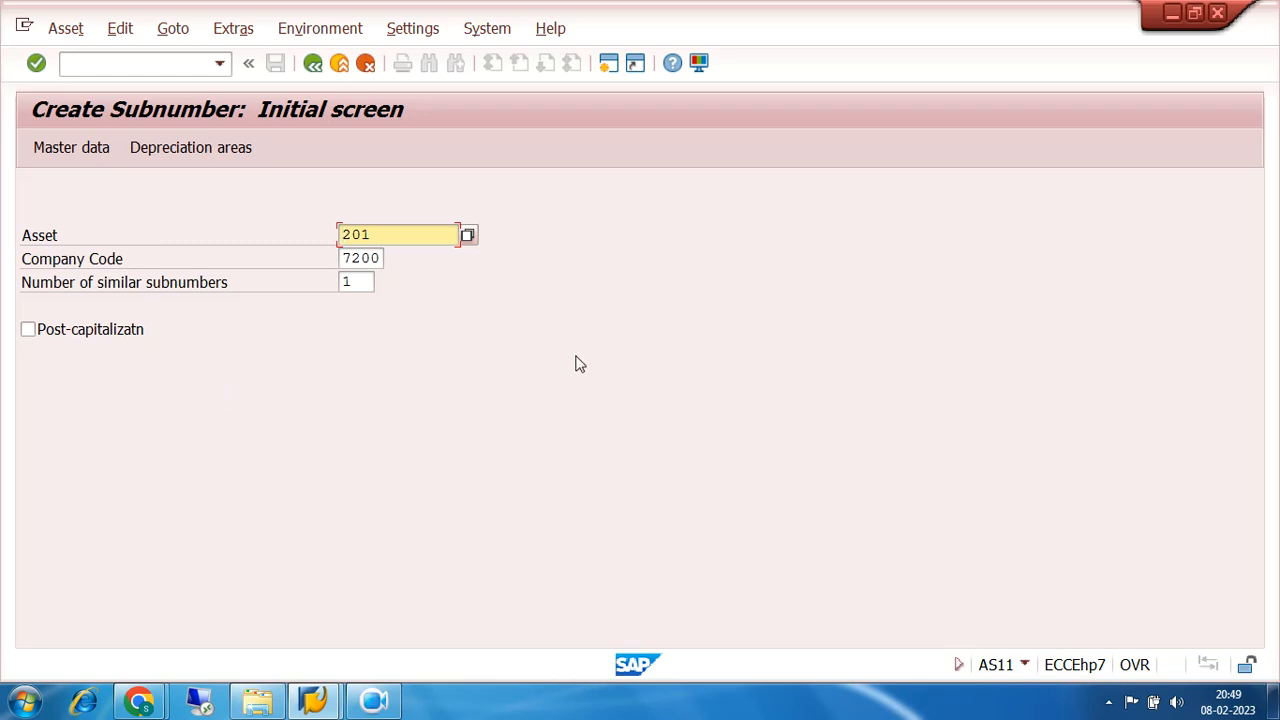
pyautogui.moveTo(389, 234); pyautogui.dragTo(280, 237)
pyautogui.click(468, 236)
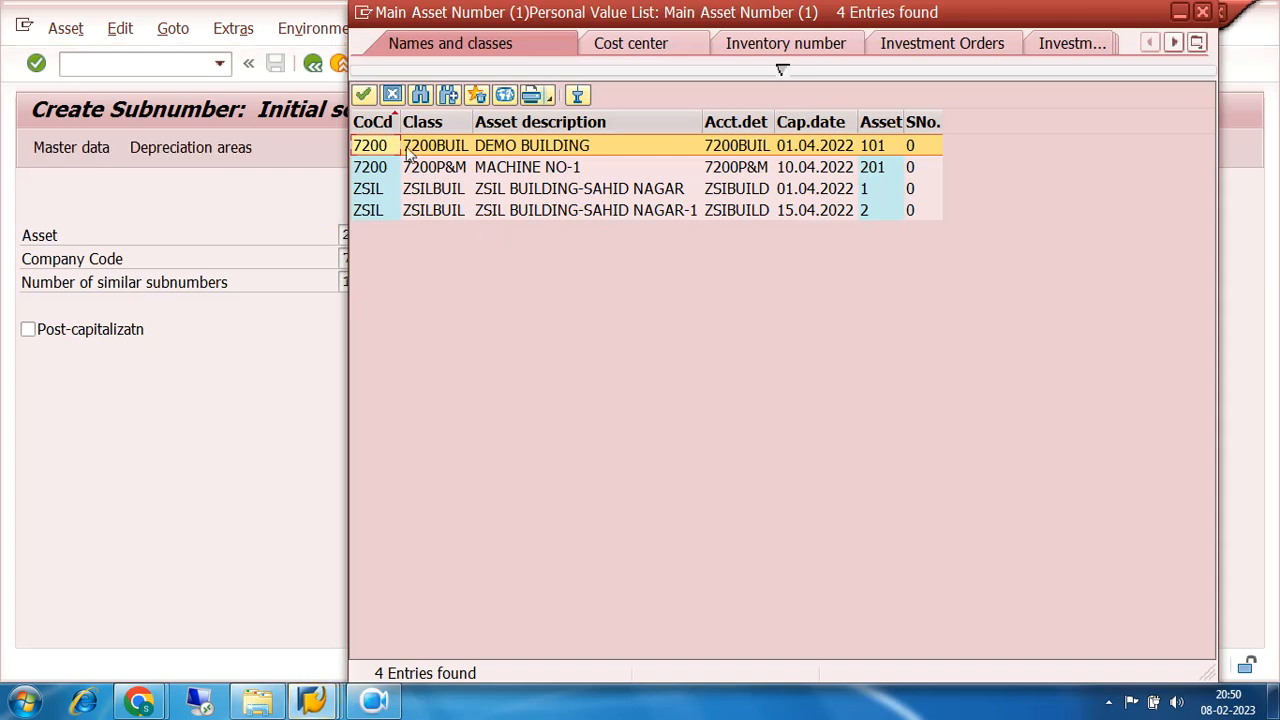
pyautogui.click(381, 176)
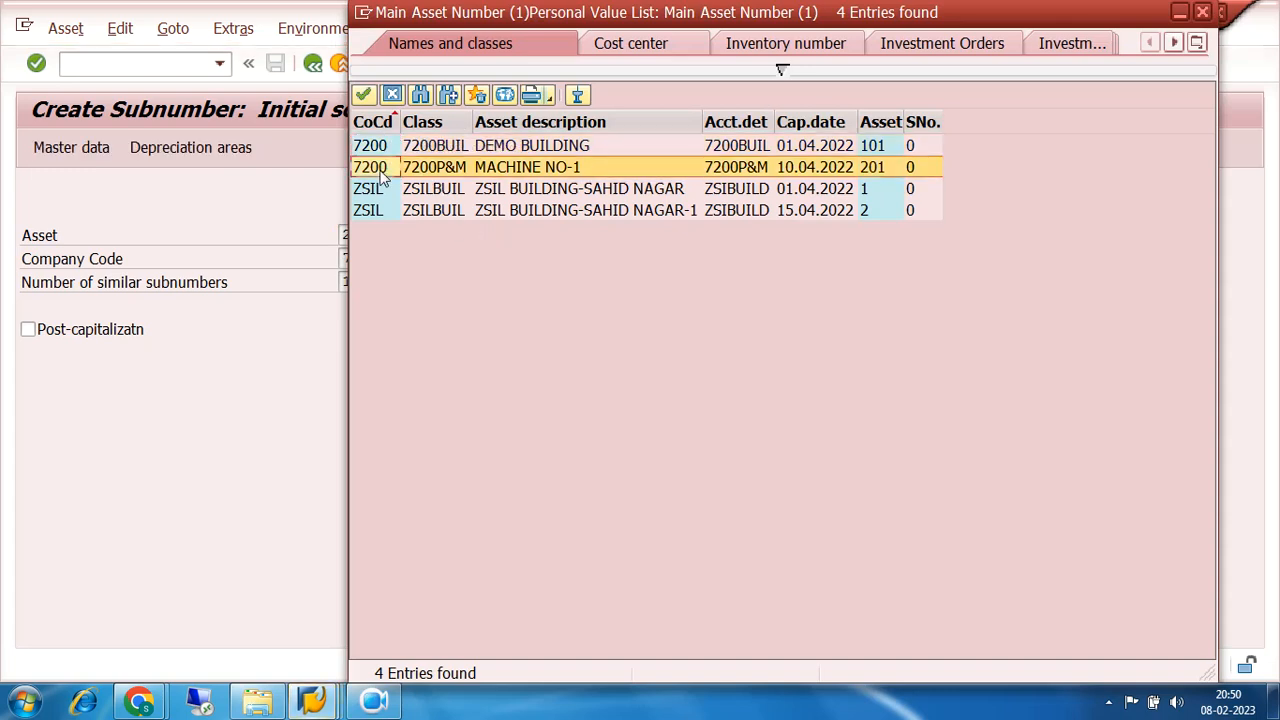
pyautogui.click(380, 153)
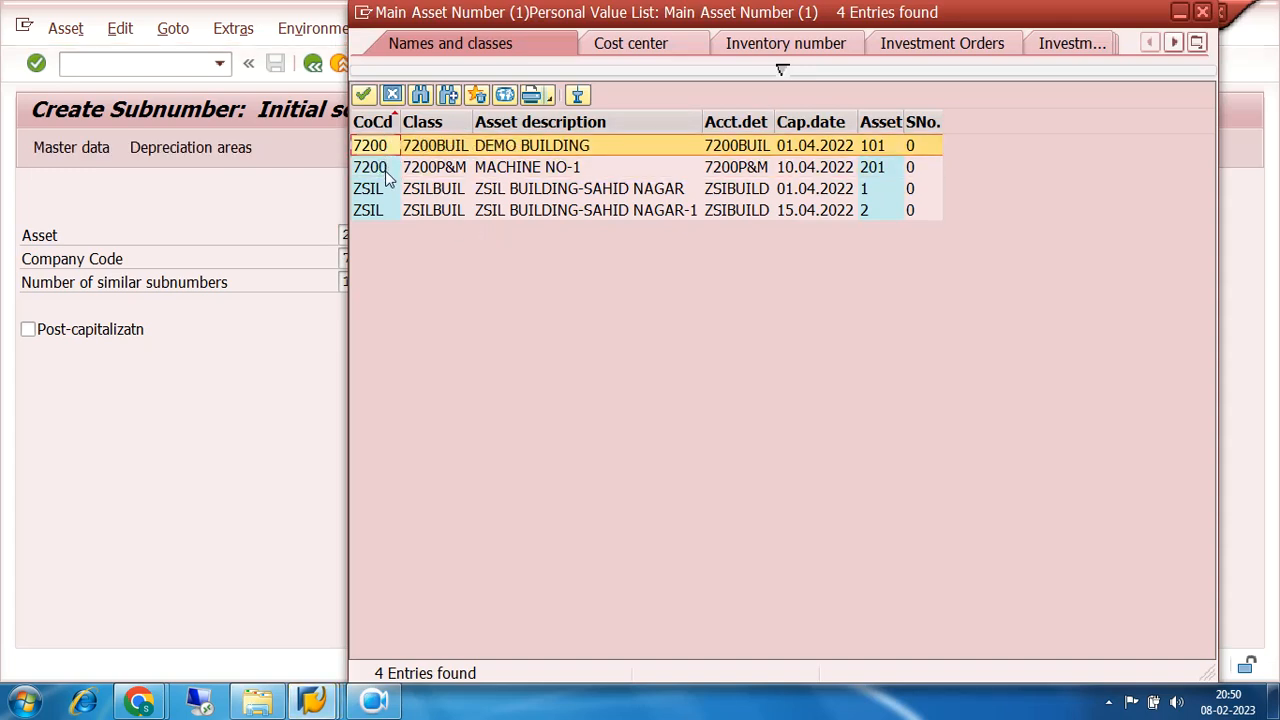
pyautogui.click(388, 176)
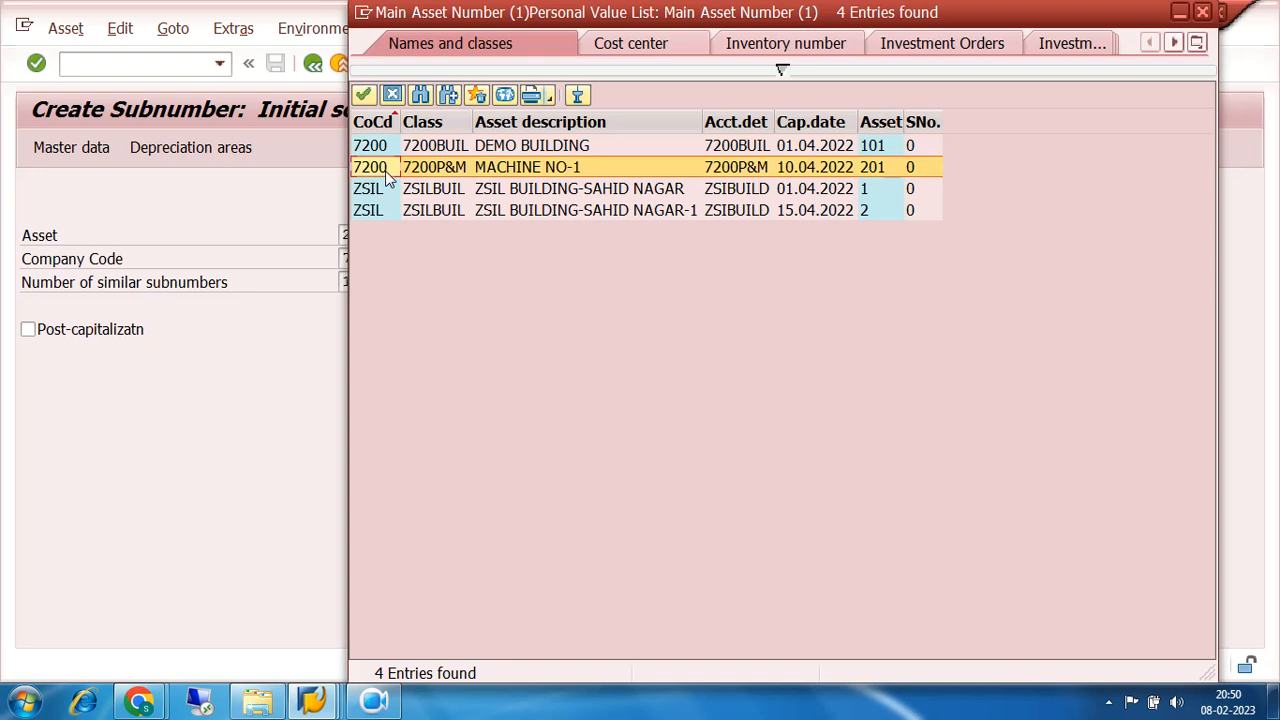
pyautogui.doubleClick(388, 176)
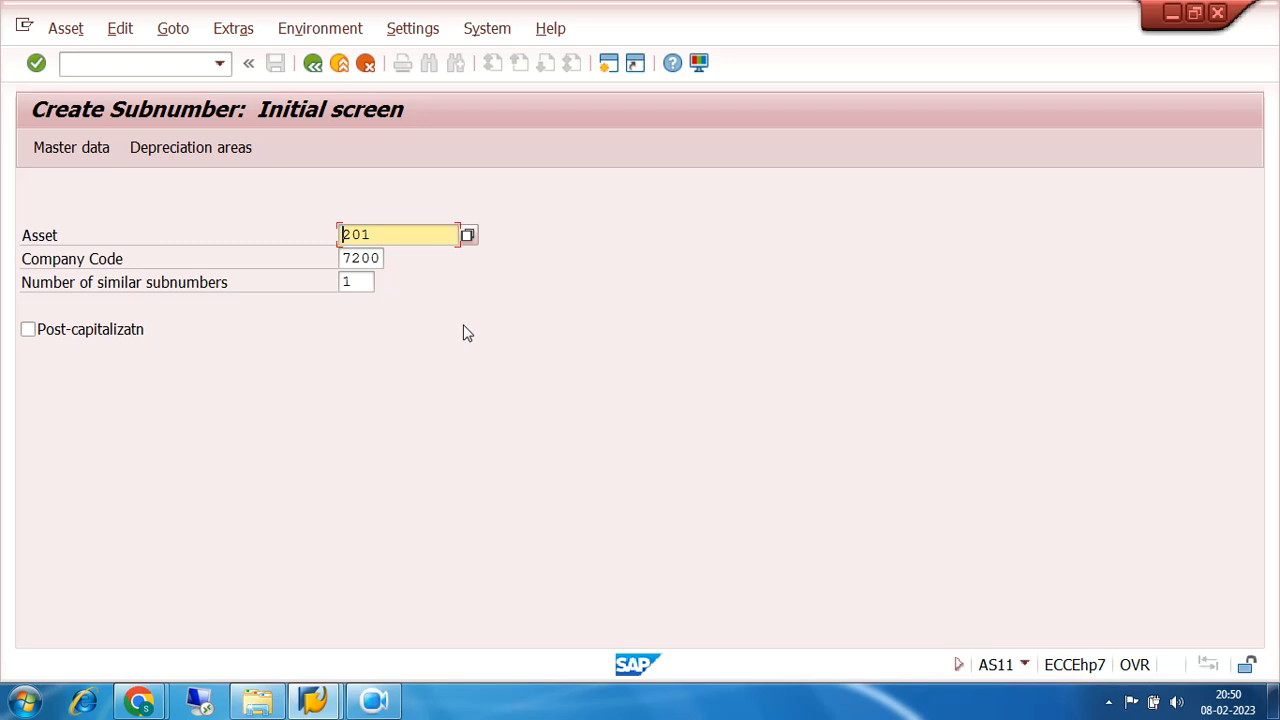
pyautogui.press('Return')
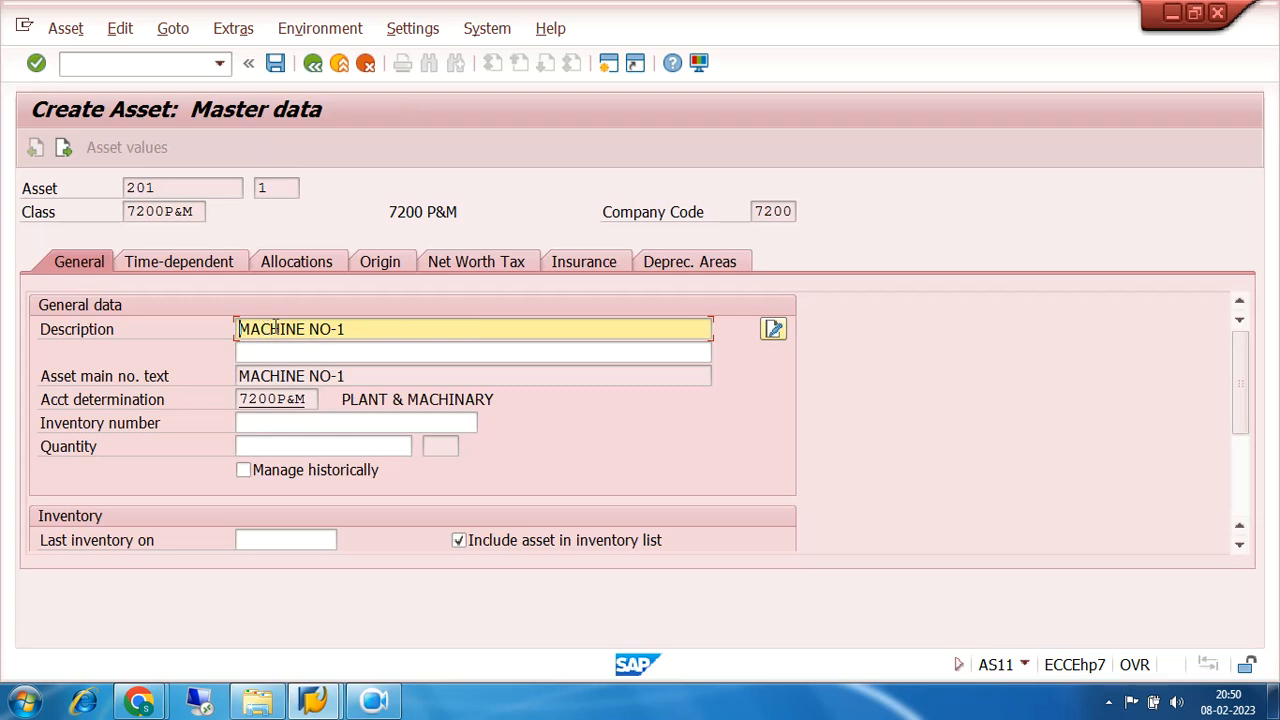
# Replace the subnumber's description with MOTOR NO-1
pyautogui.click(347, 328)
pyautogui.moveTo(166, 183); pyautogui.dragTo(91, 177)
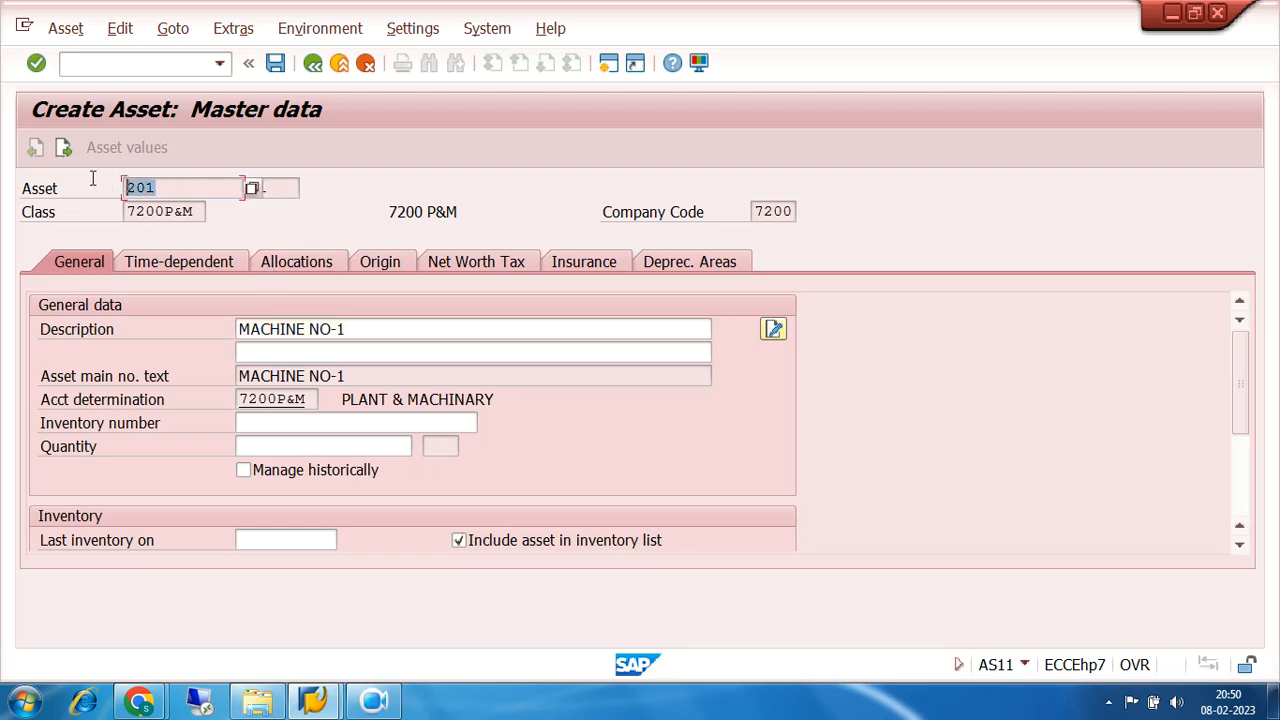
pyautogui.moveTo(273, 187); pyautogui.dragTo(253, 187)
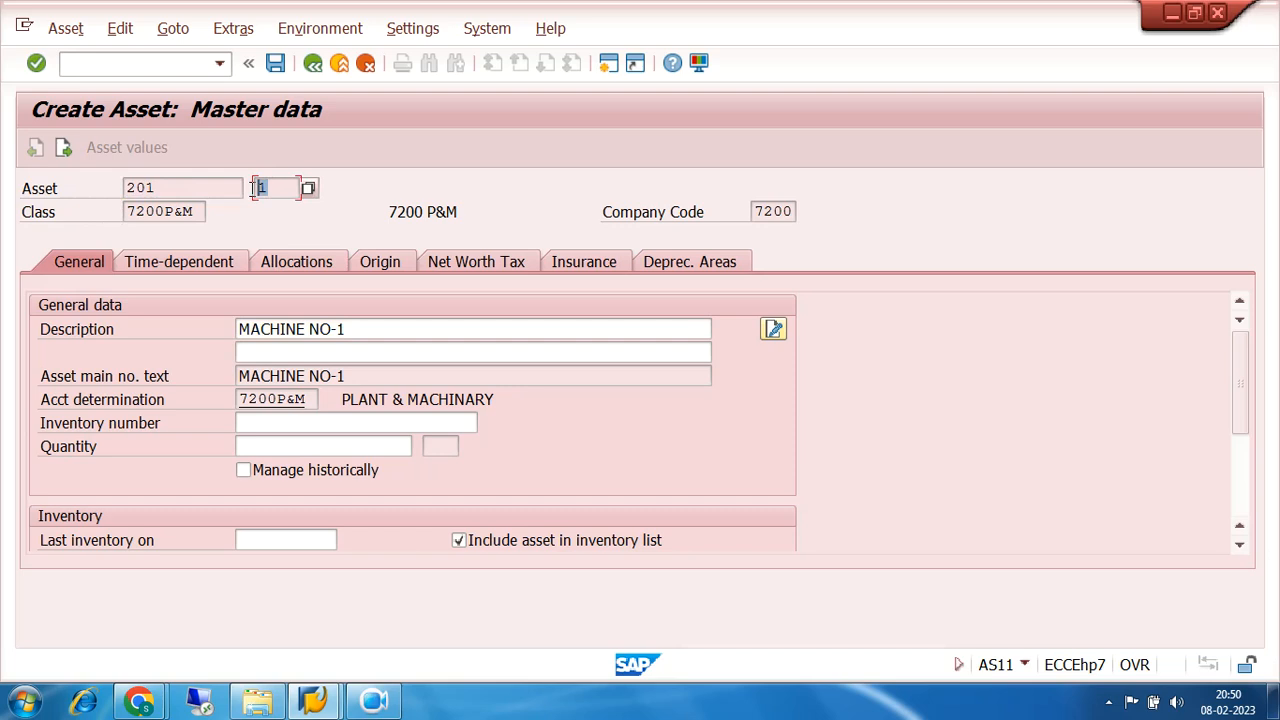
pyautogui.click(352, 330)
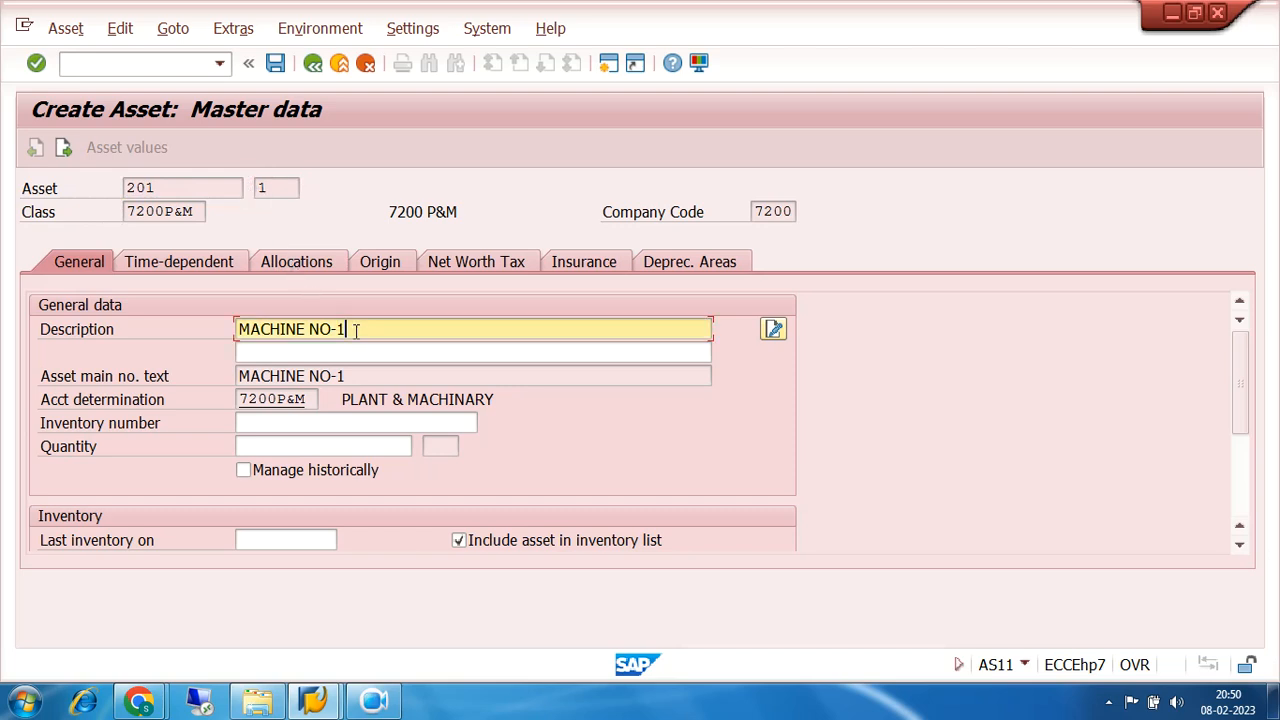
pyautogui.press('BackSpace')
pyautogui.press('BackSpace')
pyautogui.press('BackSpace')
pyautogui.press('BackSpace')
pyautogui.press('BackSpace')
pyautogui.press('BackSpace')
pyautogui.press('BackSpace')
pyautogui.press('BackSpace')
pyautogui.press('BackSpace')
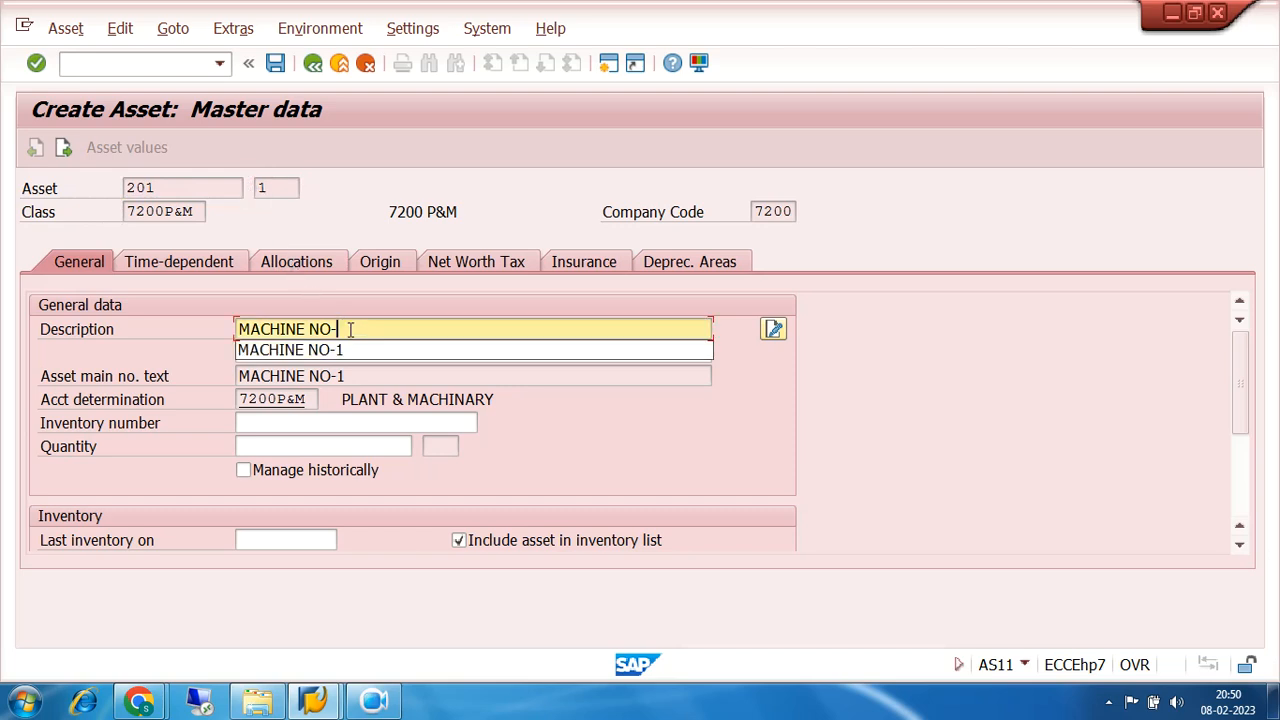
pyautogui.press('BackSpace')
pyautogui.press('BackSpace')
pyautogui.press('BackSpace')
pyautogui.write('MOTOR')
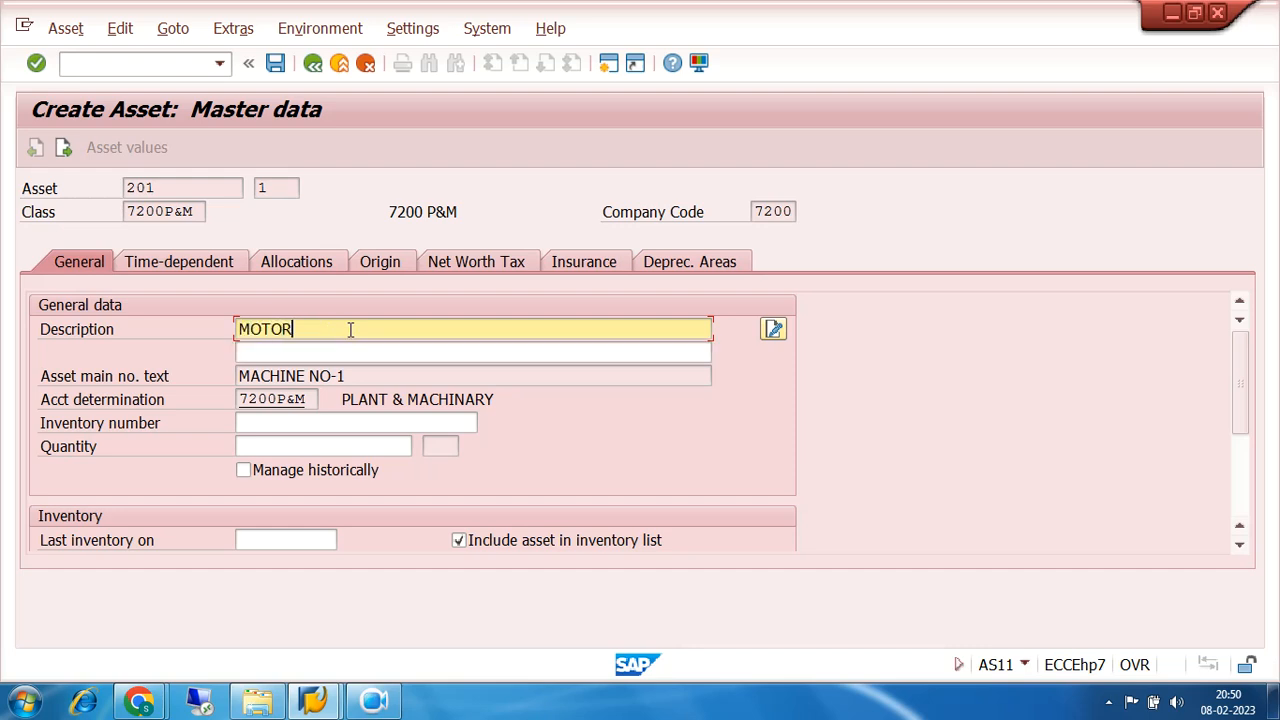
pyautogui.write(' NO-1')
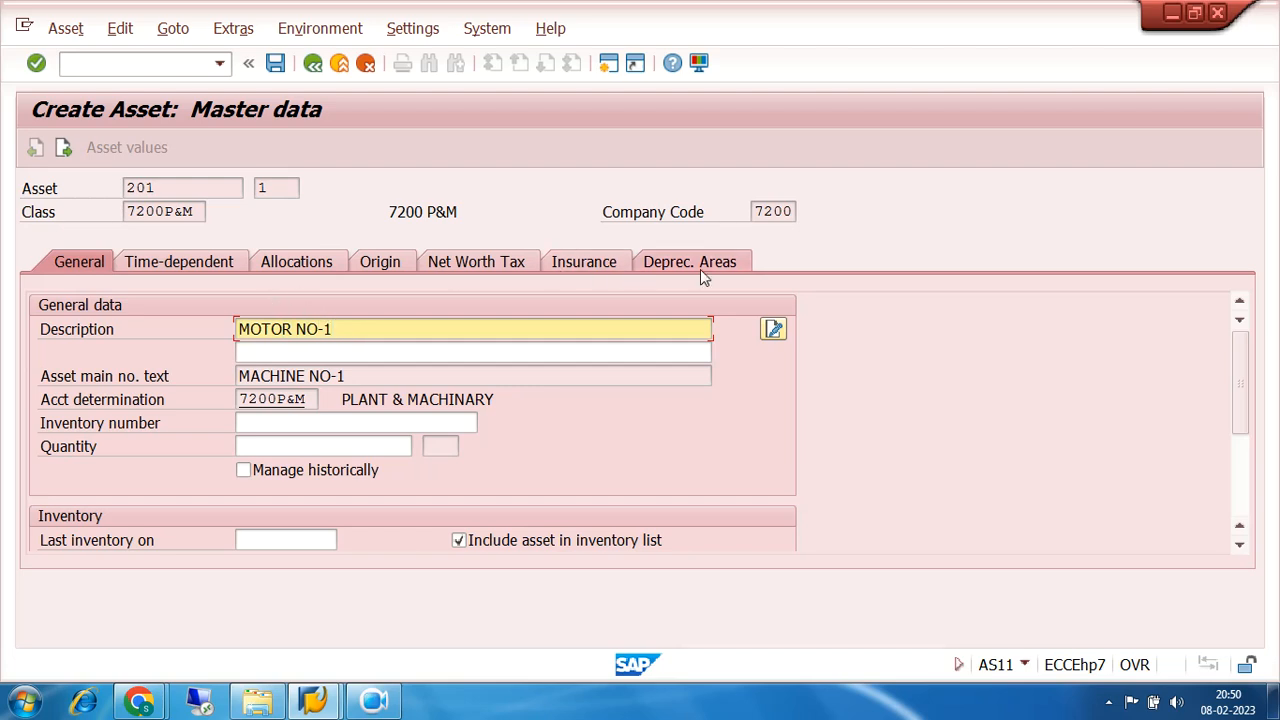
# Set the subnumber's capitalization date to 15.04.2022 in the posting information
pyautogui.click(1241, 514)
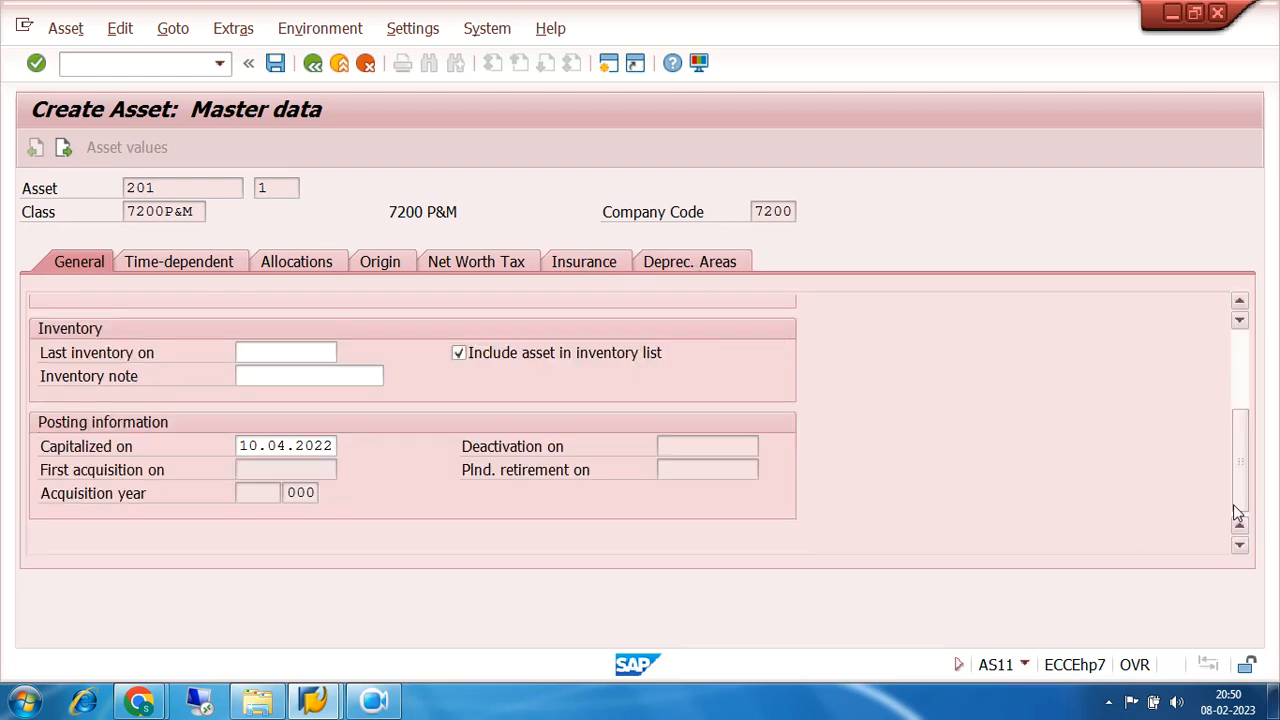
pyautogui.click(338, 445)
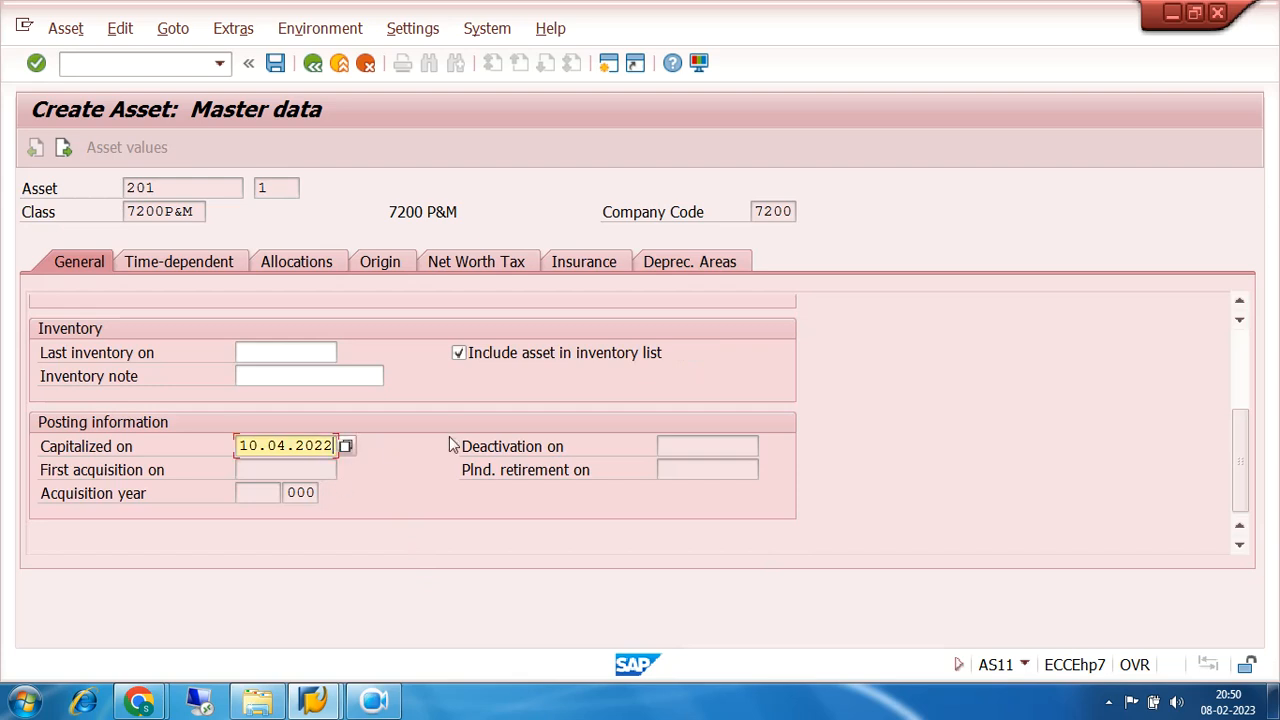
pyautogui.press('BackSpace')
pyautogui.press('BackSpace')
pyautogui.press('BackSpace')
pyautogui.press('BackSpace')
pyautogui.press('BackSpace')
pyautogui.press('BackSpace')
pyautogui.press('BackSpace')
pyautogui.press('BackSpace')
pyautogui.press('BackSpace')
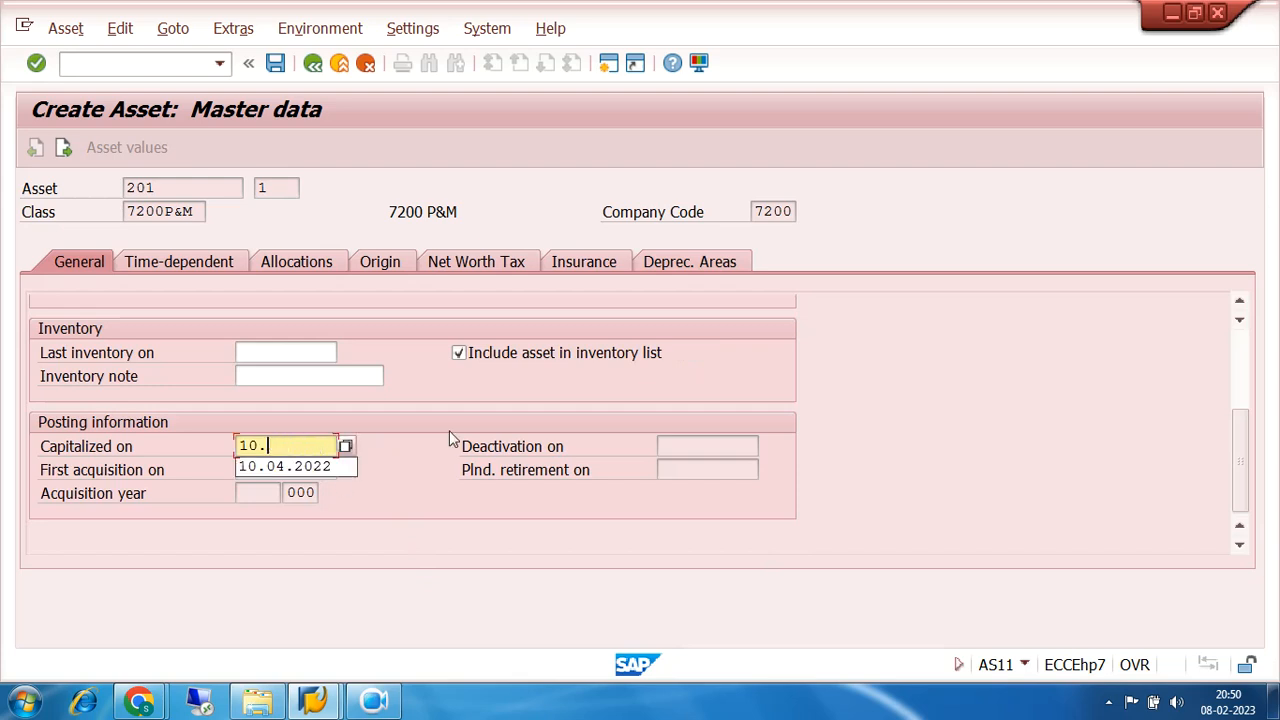
pyautogui.write('5.')
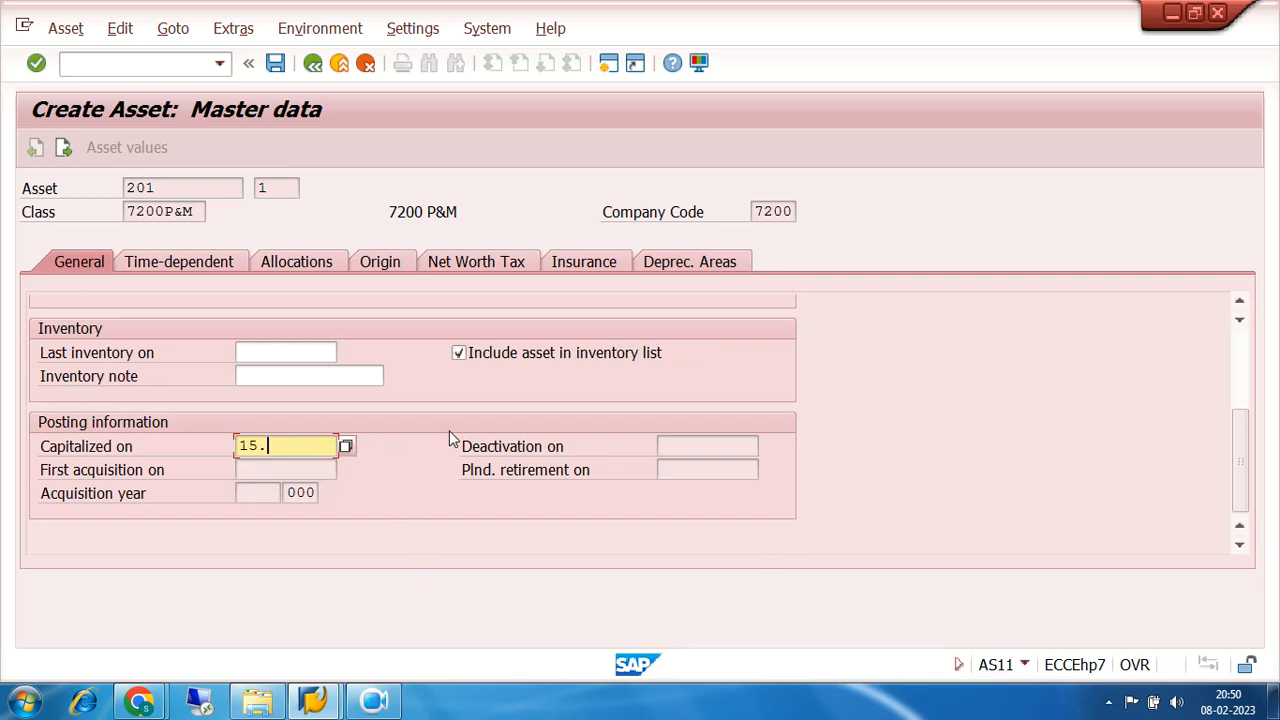
pyautogui.write('04.2022')
# Set the ordinary depreciation start date of the Book deprec. area to 15.04.2022
pyautogui.click(690, 261)
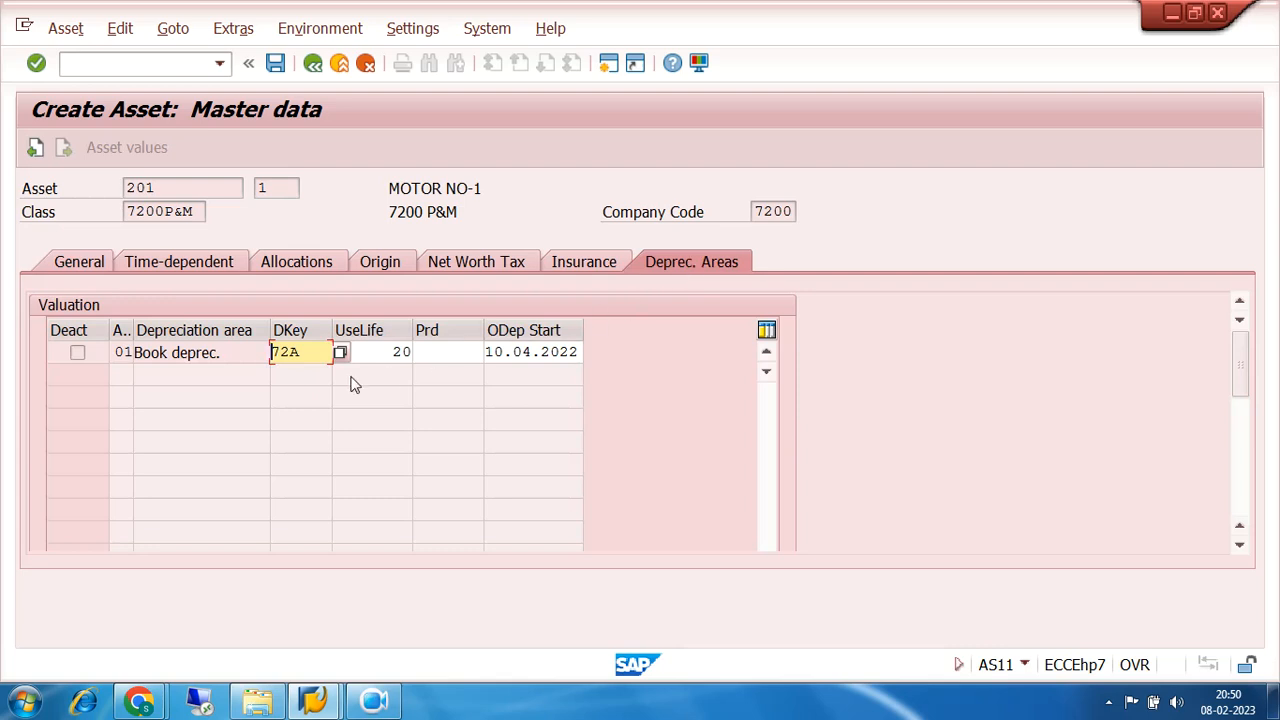
pyautogui.click(517, 352)
pyautogui.press('Right')
pyautogui.press('Right')
pyautogui.press('Right')
pyautogui.press('Right')
pyautogui.press('Right')
pyautogui.press('Right')
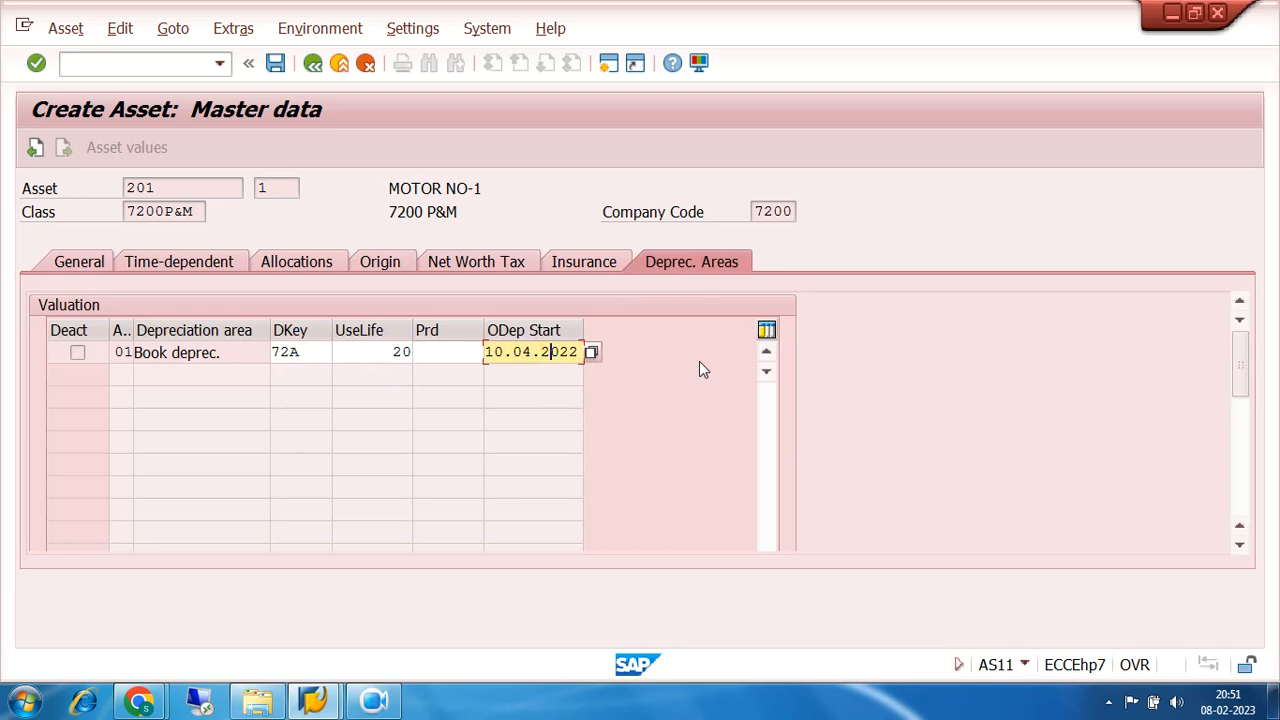
pyautogui.press('BackSpace')
pyautogui.press('BackSpace')
pyautogui.press('BackSpace')
pyautogui.press('BackSpace')
pyautogui.press('BackSpace')
pyautogui.press('BackSpace')
pyautogui.press('BackSpace')
pyautogui.press('BackSpace')
pyautogui.press('BackSpace')
pyautogui.press('BackSpace')
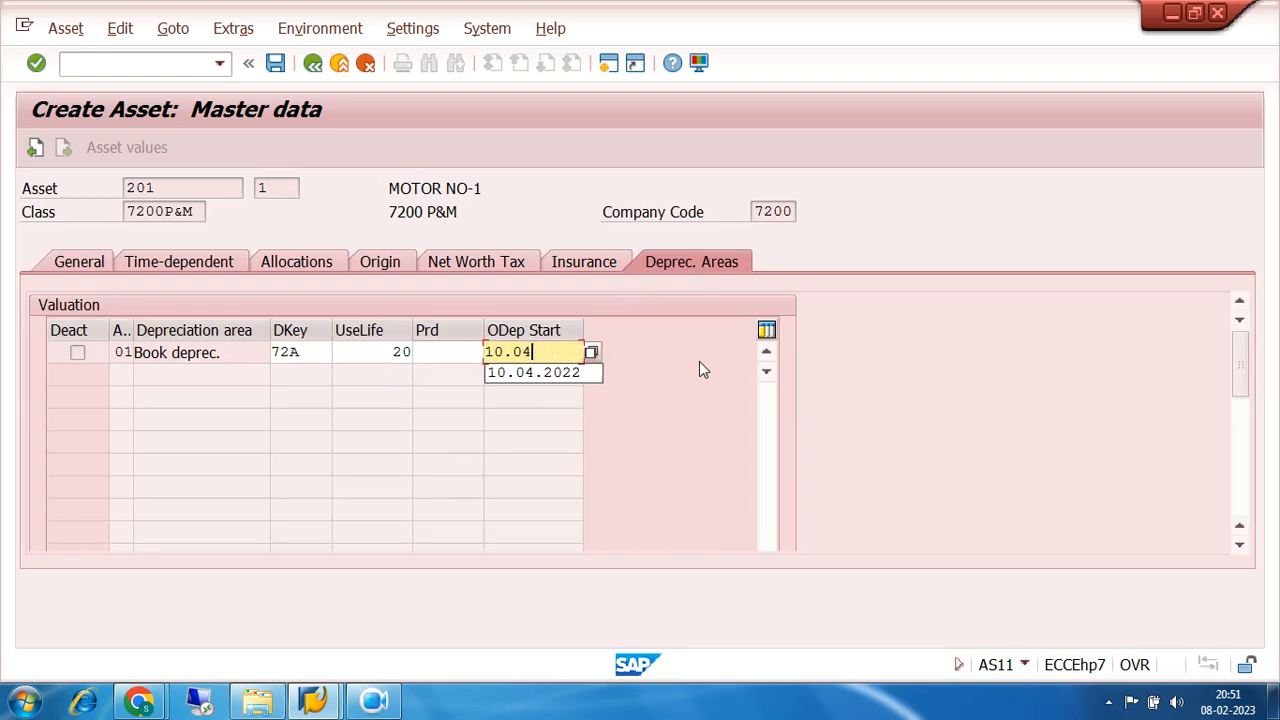
pyautogui.write('15.04.2022')
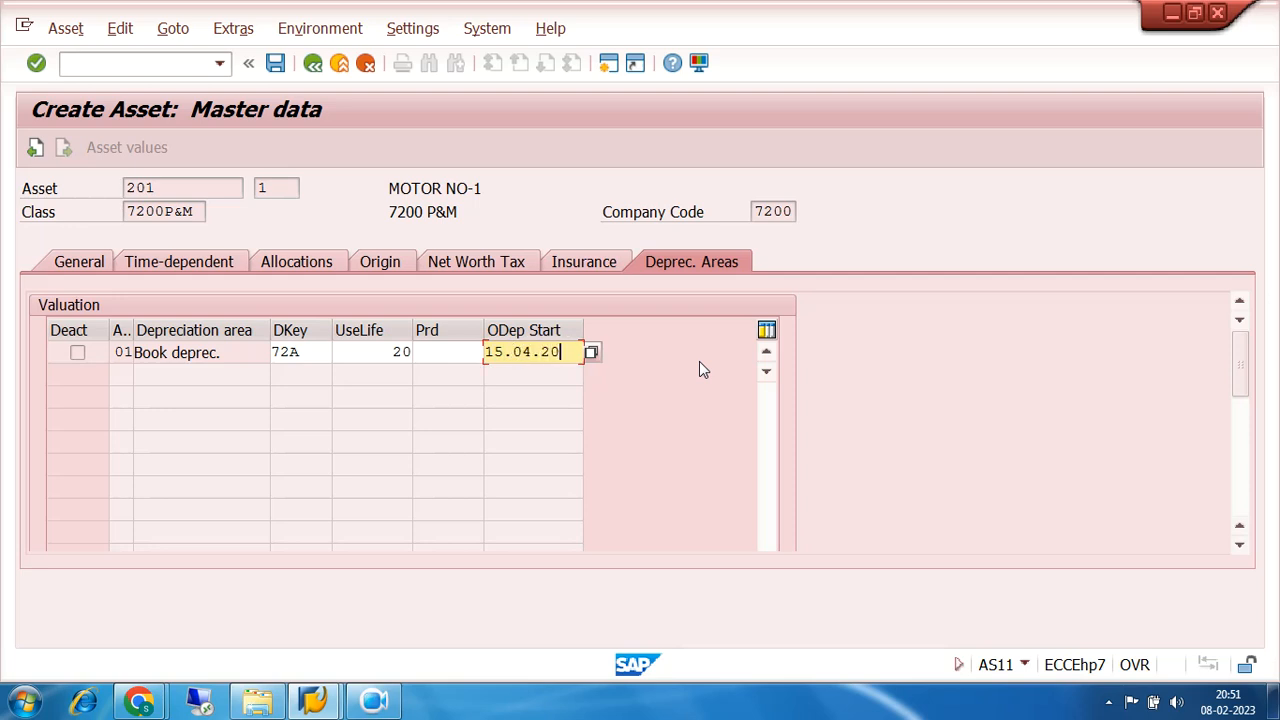
# Set the useful life of the Book deprec. area to 10 and save the subnumber
pyautogui.click(400, 352)
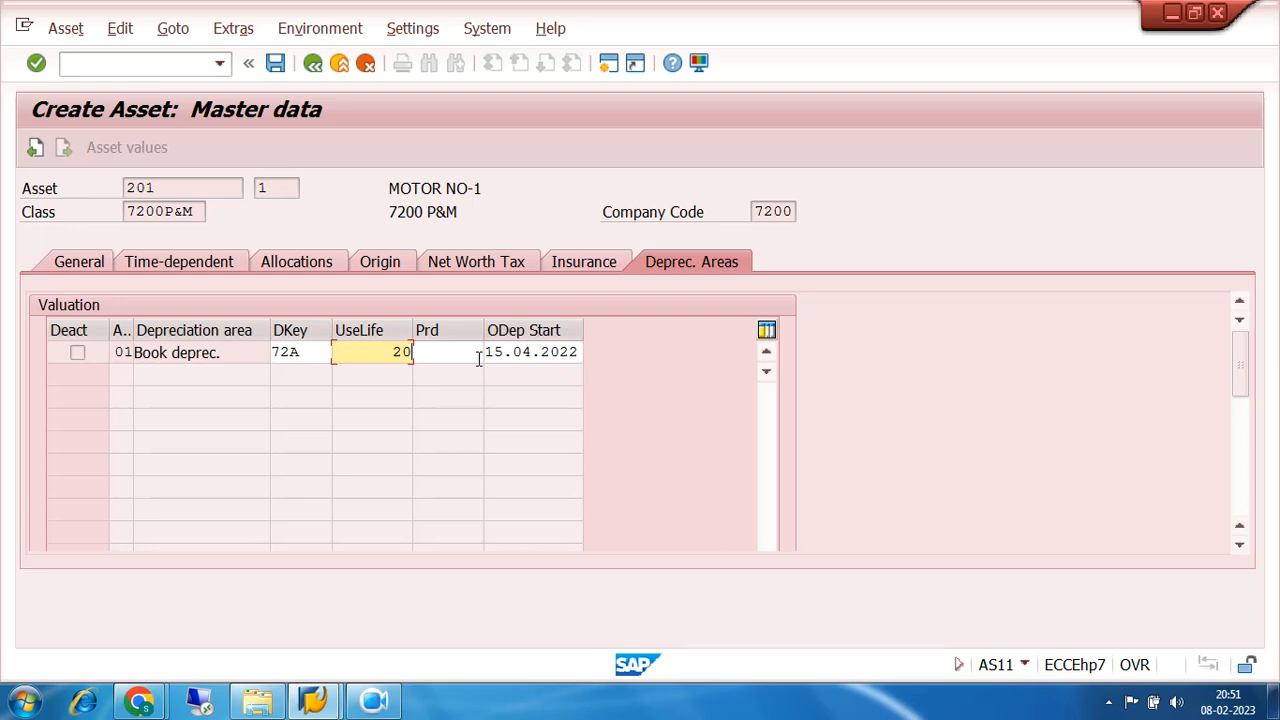
pyautogui.press('BackSpace')
pyautogui.press('BackSpace')
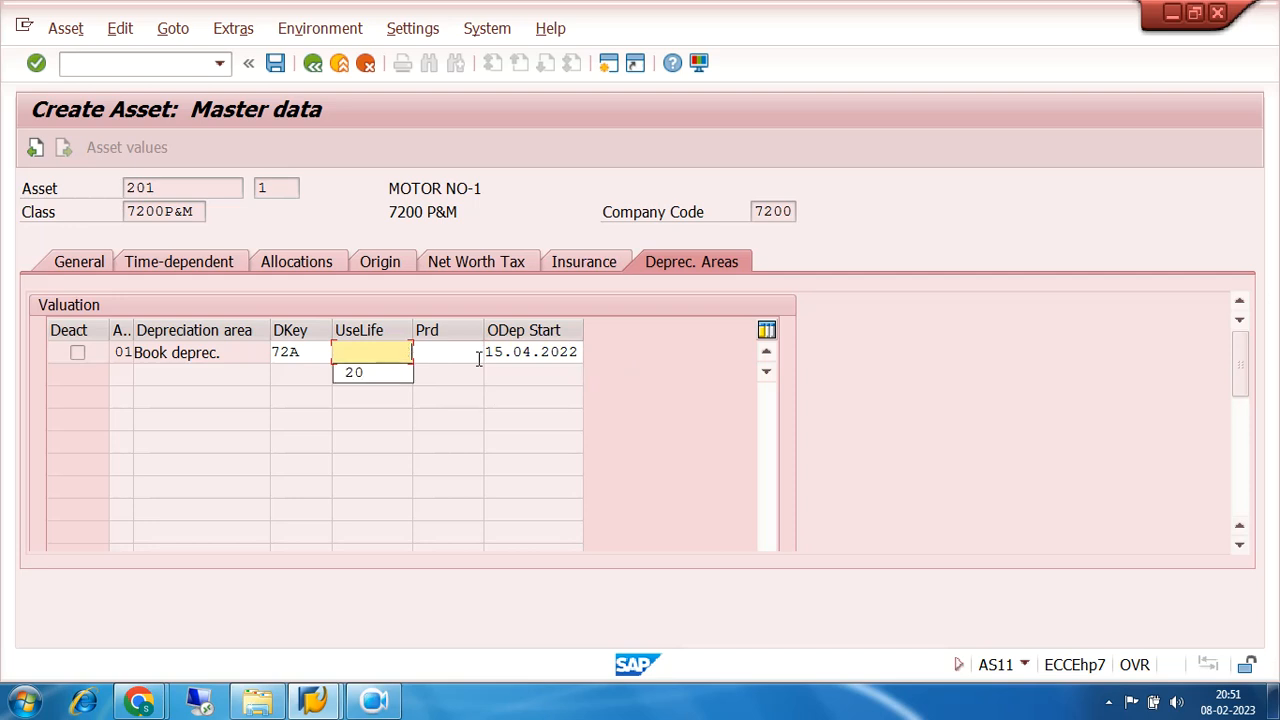
pyautogui.write('10')
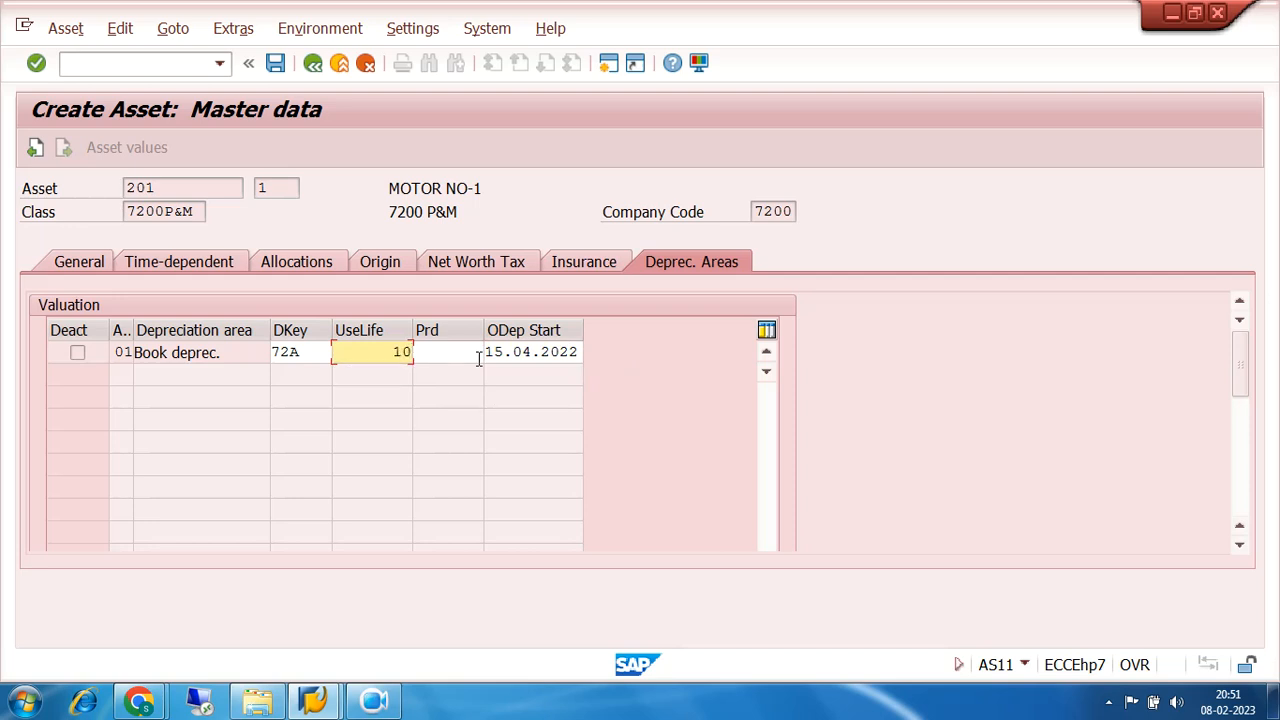
pyautogui.click(275, 64)
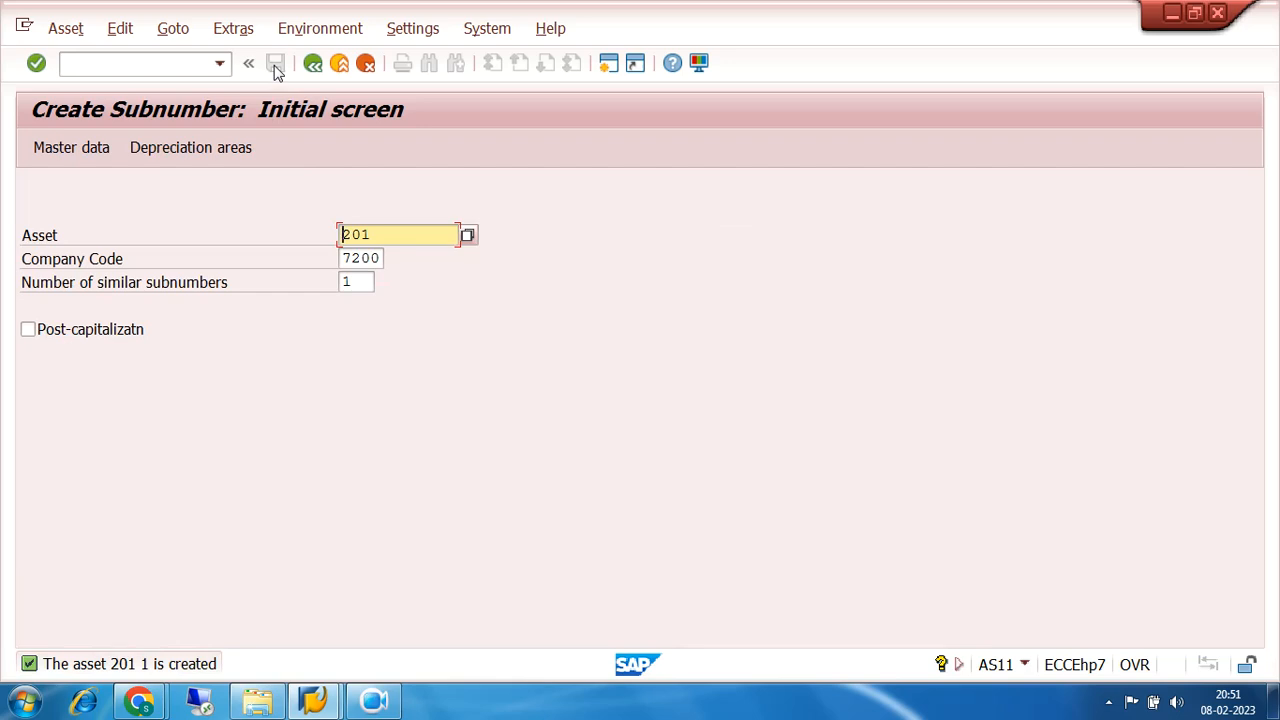
# Return to SAP Easy Access, collapse the Asset folder, and expand Posting down to External Acquisition
pyautogui.click(312, 64)
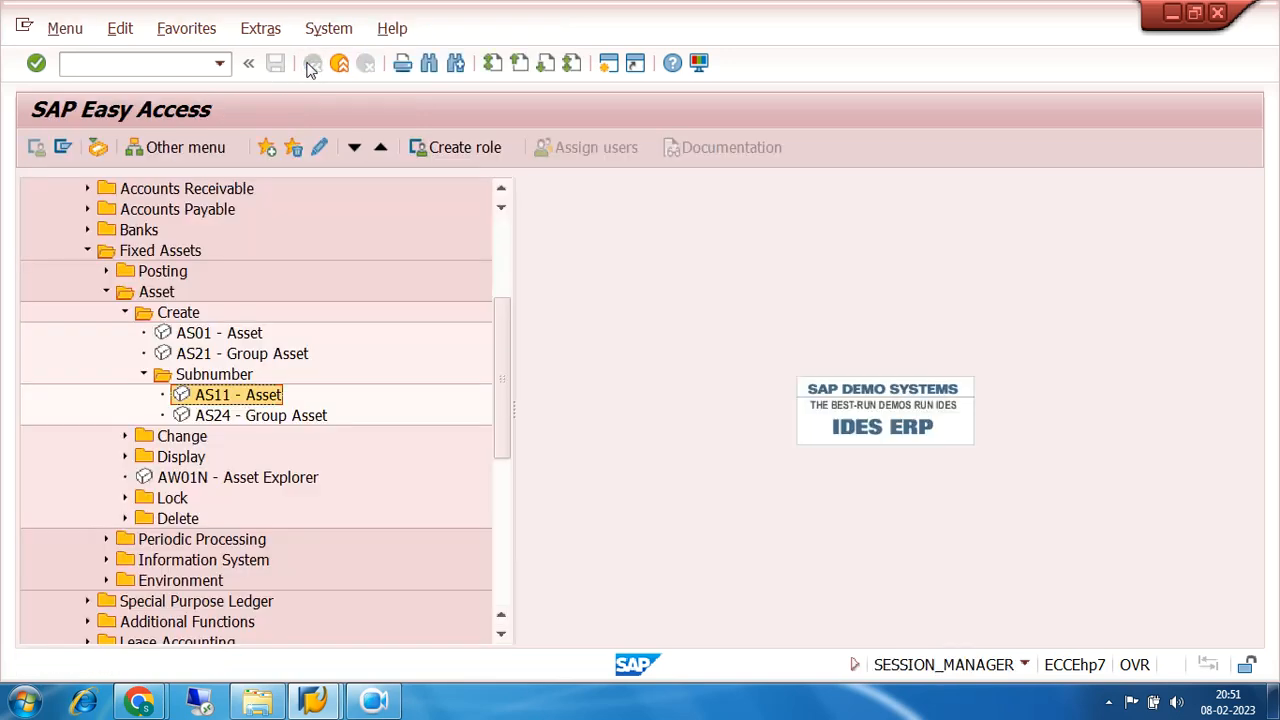
pyautogui.click(106, 292)
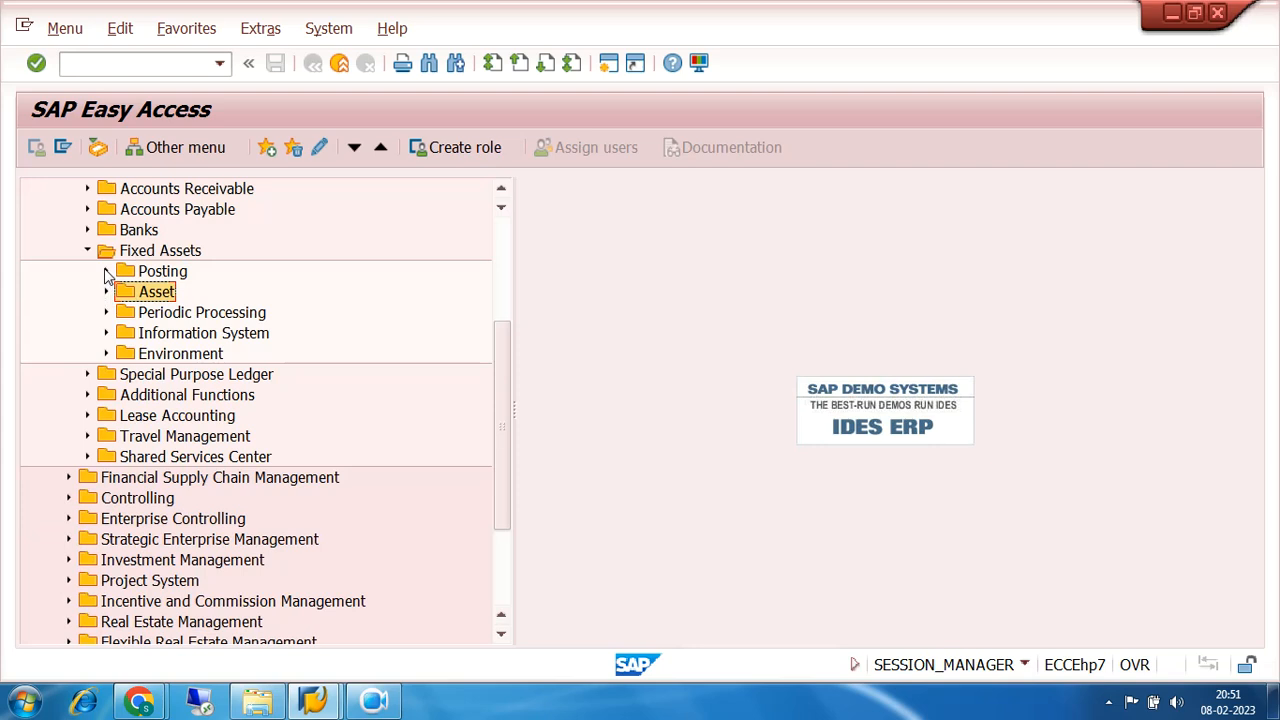
pyautogui.click(106, 272)
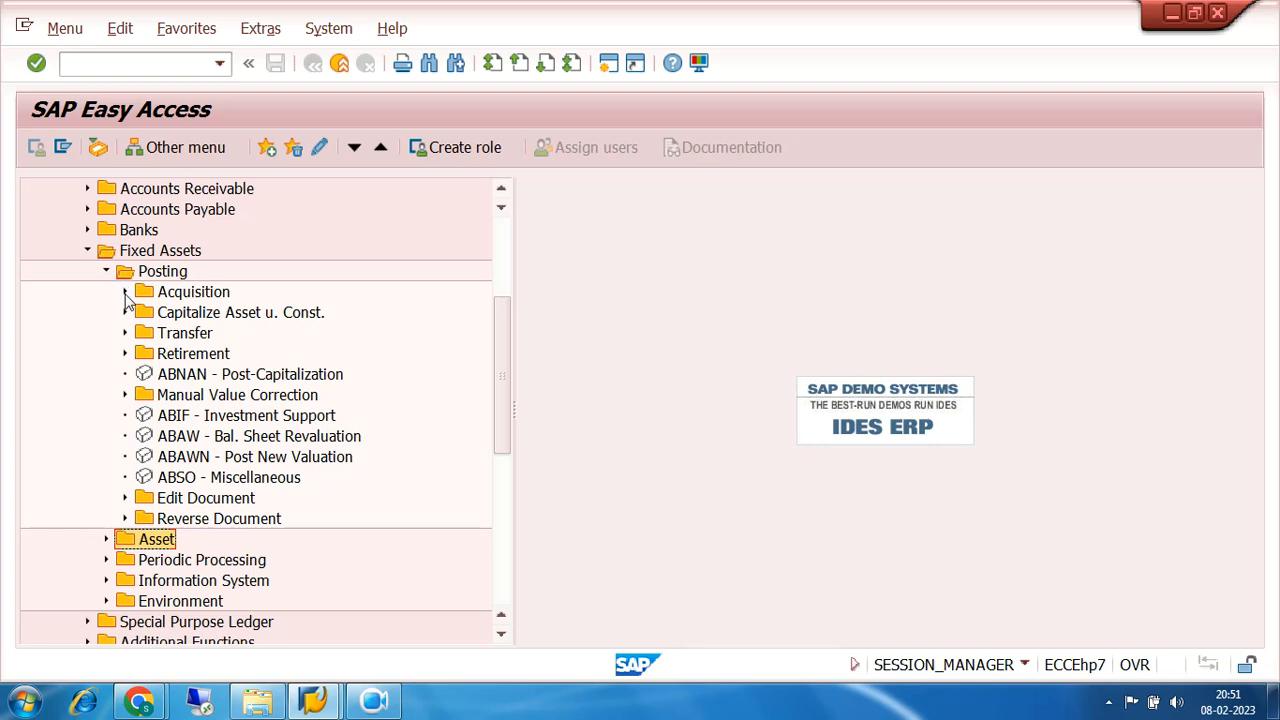
pyautogui.click(125, 292)
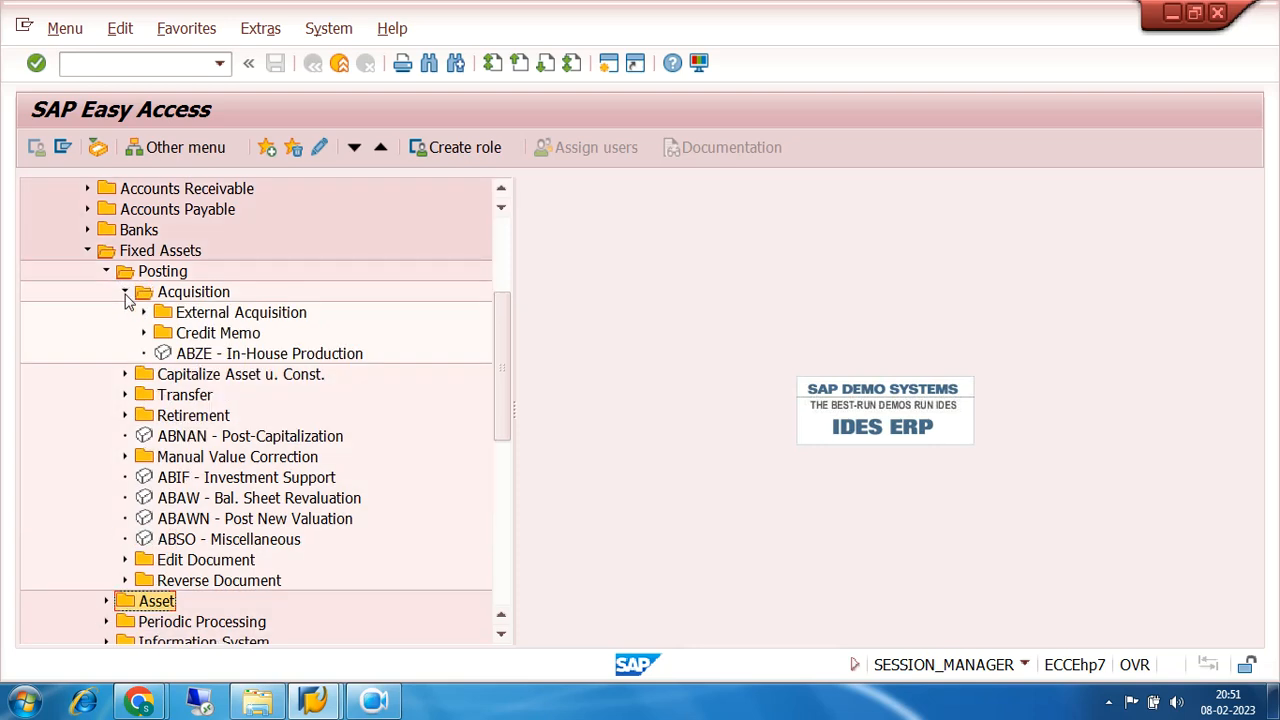
pyautogui.click(143, 312)
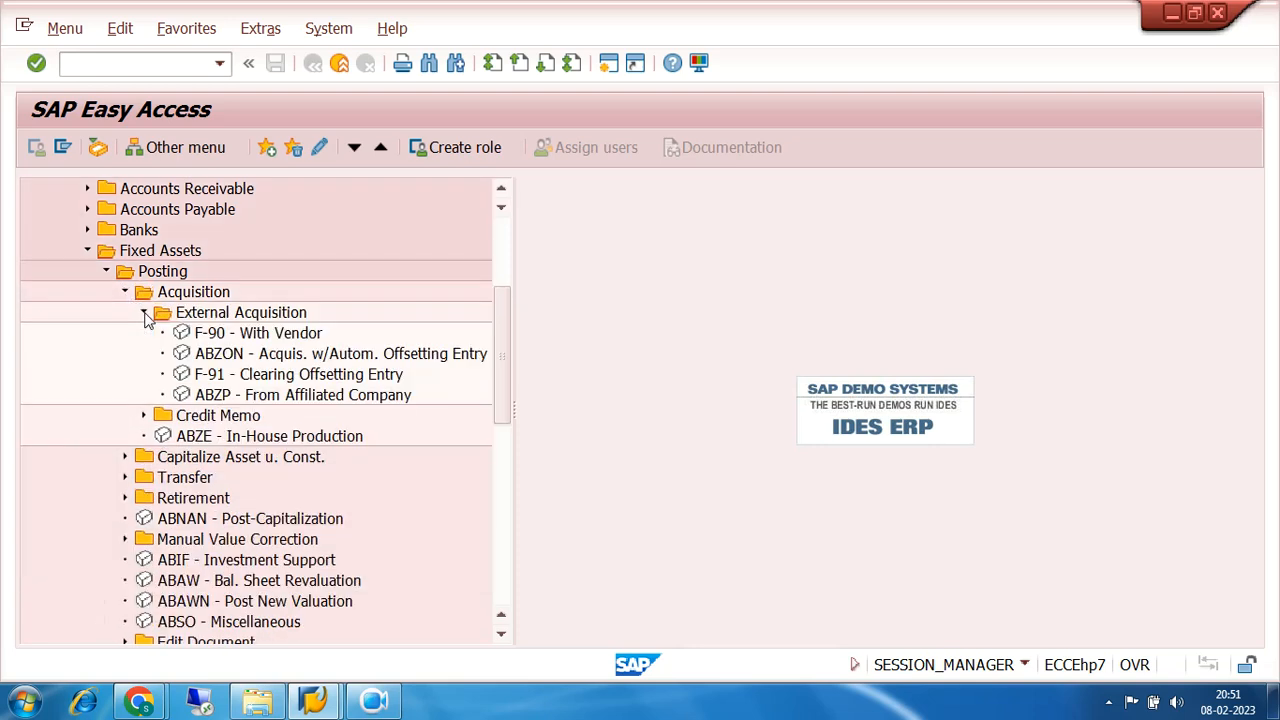
# Start an asset acquisition with vendor using F-90, and set both the document date and posting date to 10.04.2022
pyautogui.click(231, 340)
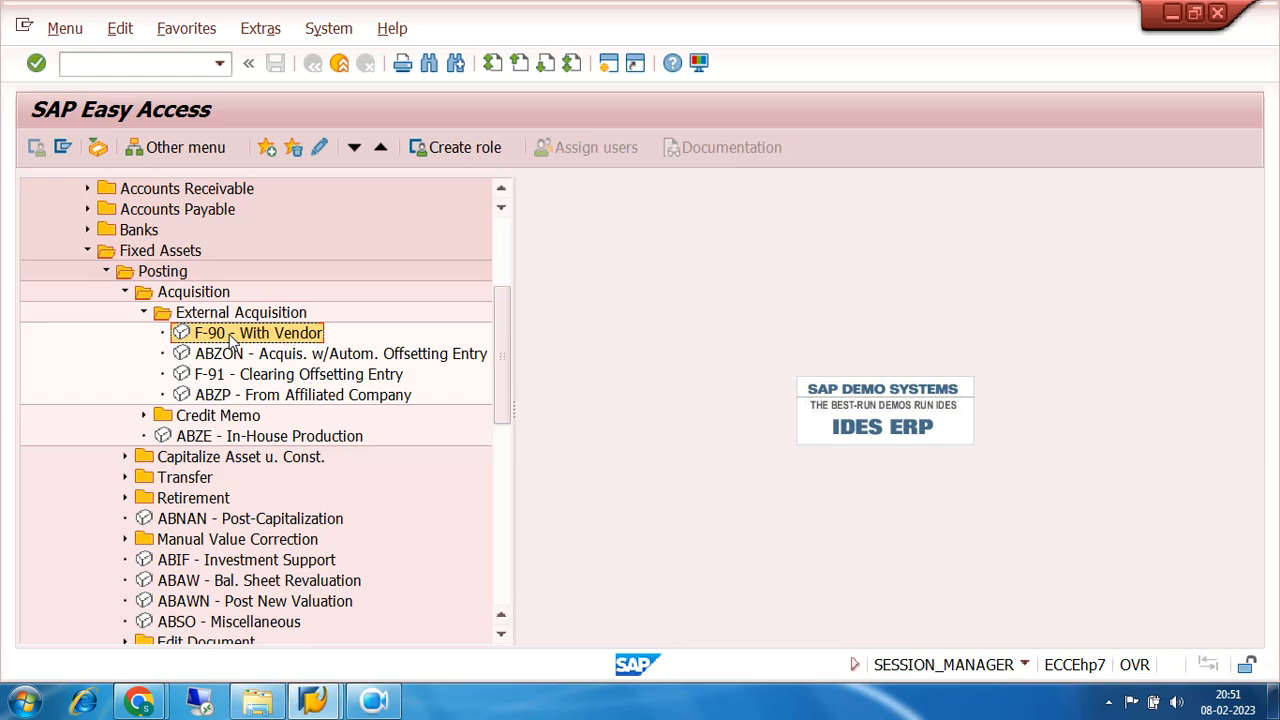
pyautogui.doubleClick(230, 335)
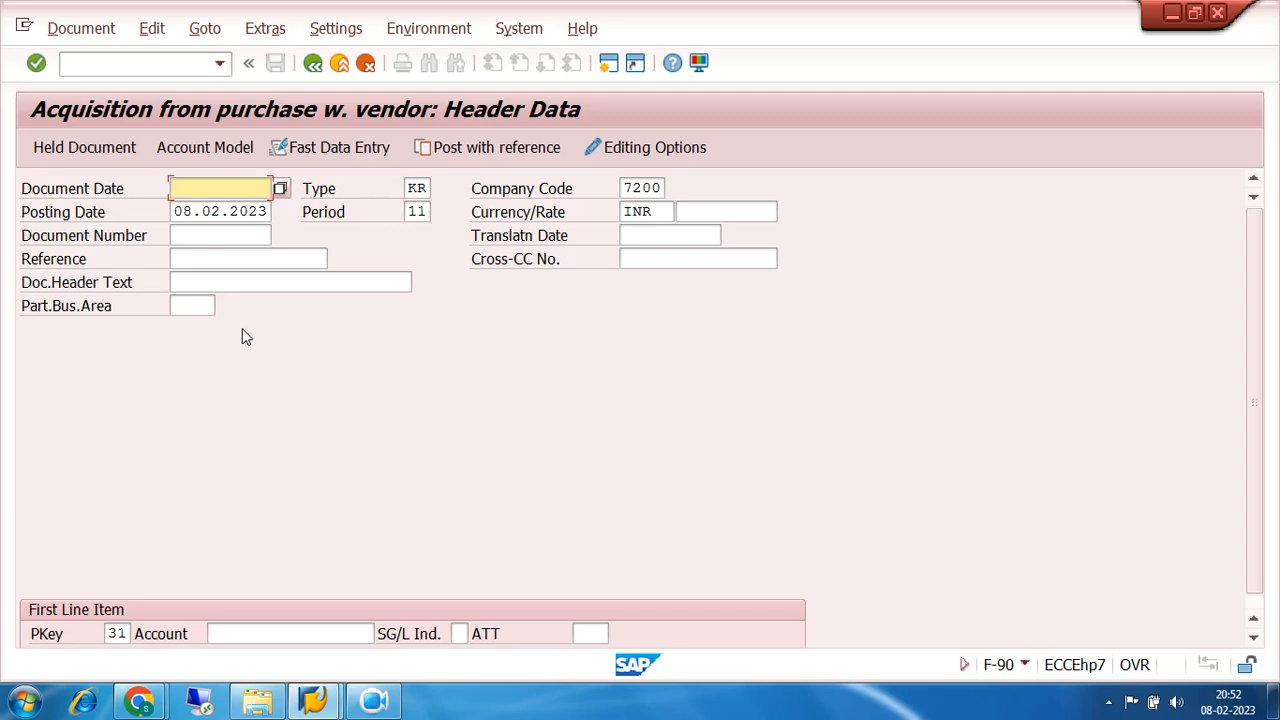
pyautogui.write('10.04.2022')
pyautogui.press('Tab')
pyautogui.press('Tab')
pyautogui.write('10.04.2022')
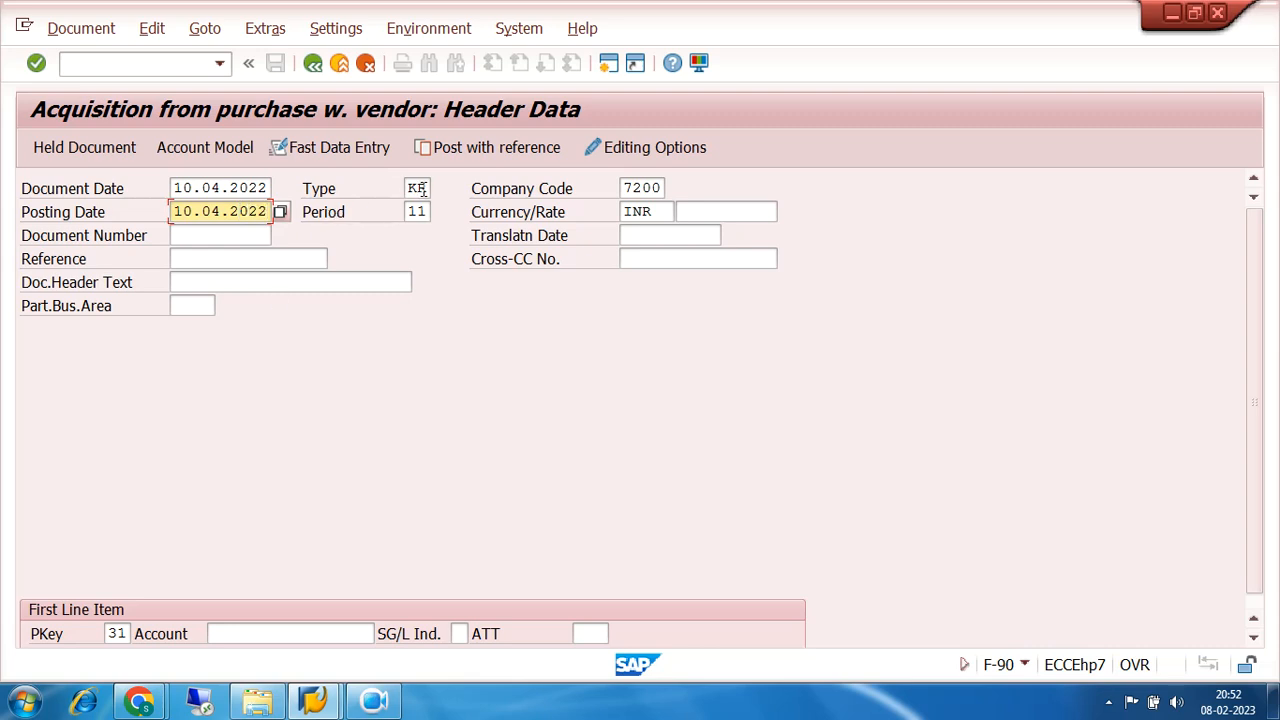
pyautogui.moveTo(426, 188); pyautogui.dragTo(391, 188)
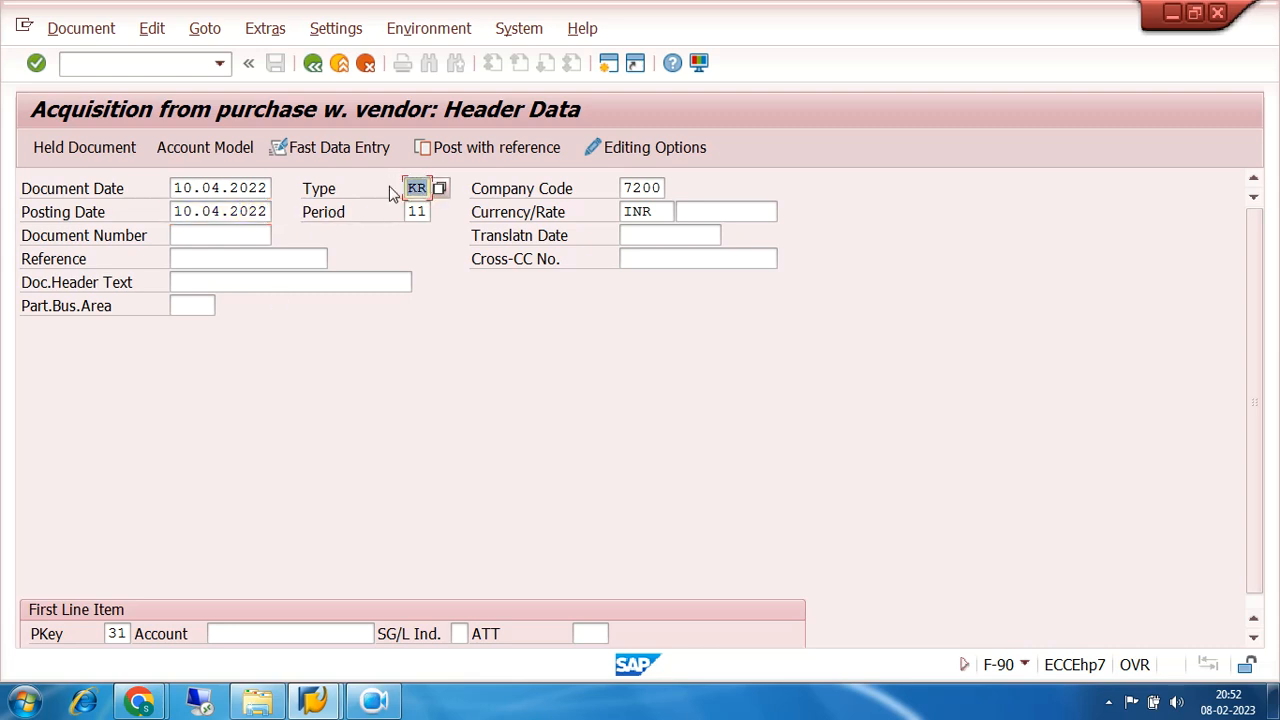
# Look up and assign vendor TRIDENT IND LTD as the first line item's account, and proceed to the vendor item
pyautogui.click(220, 636)
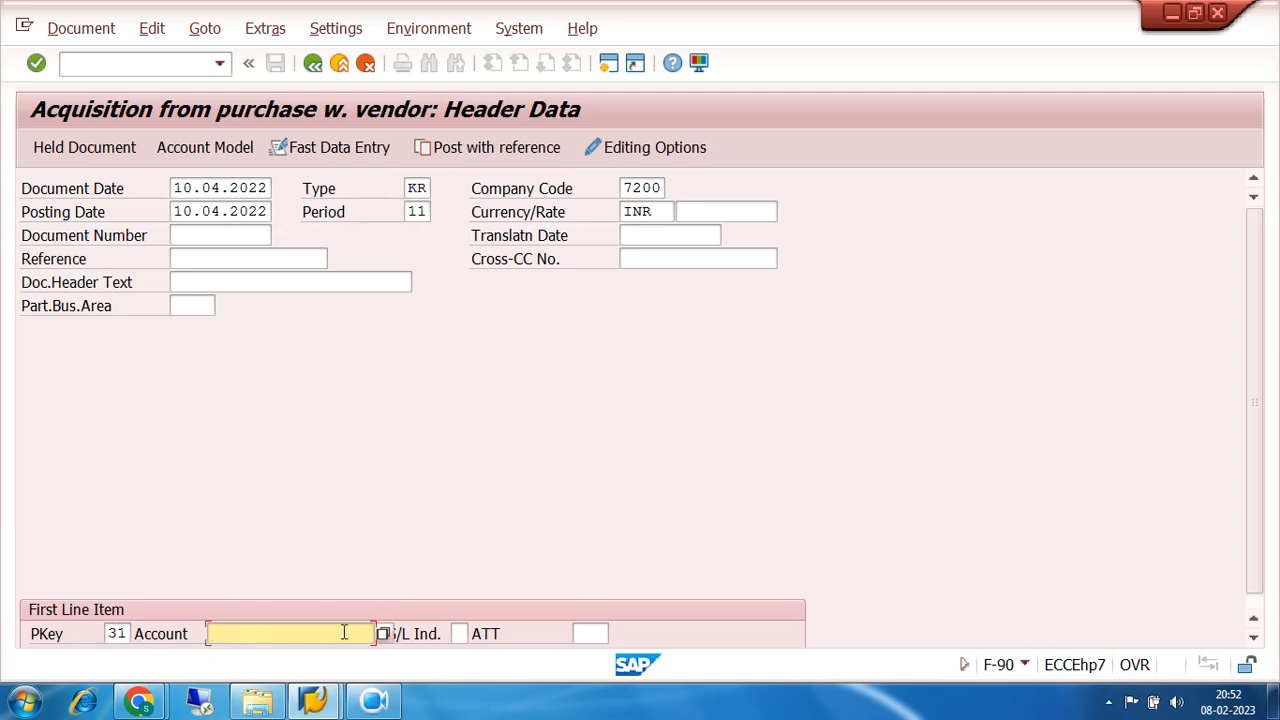
pyautogui.click(385, 634)
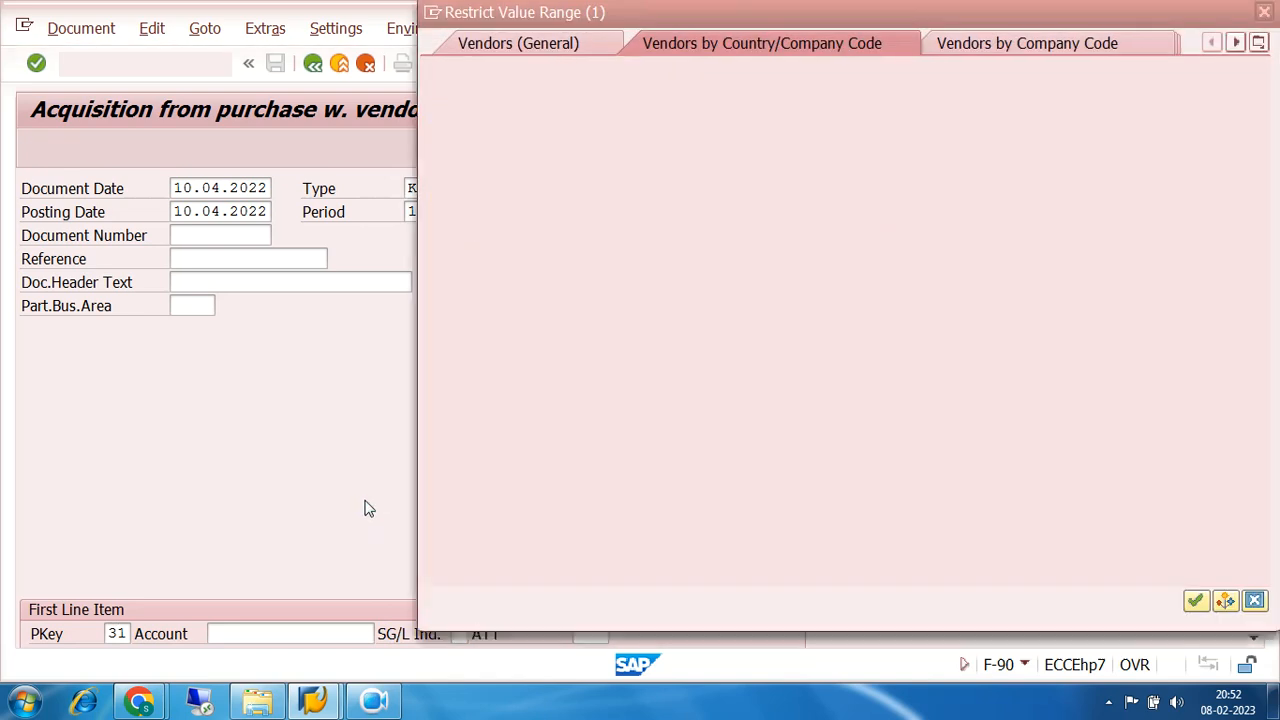
pyautogui.click(1198, 602)
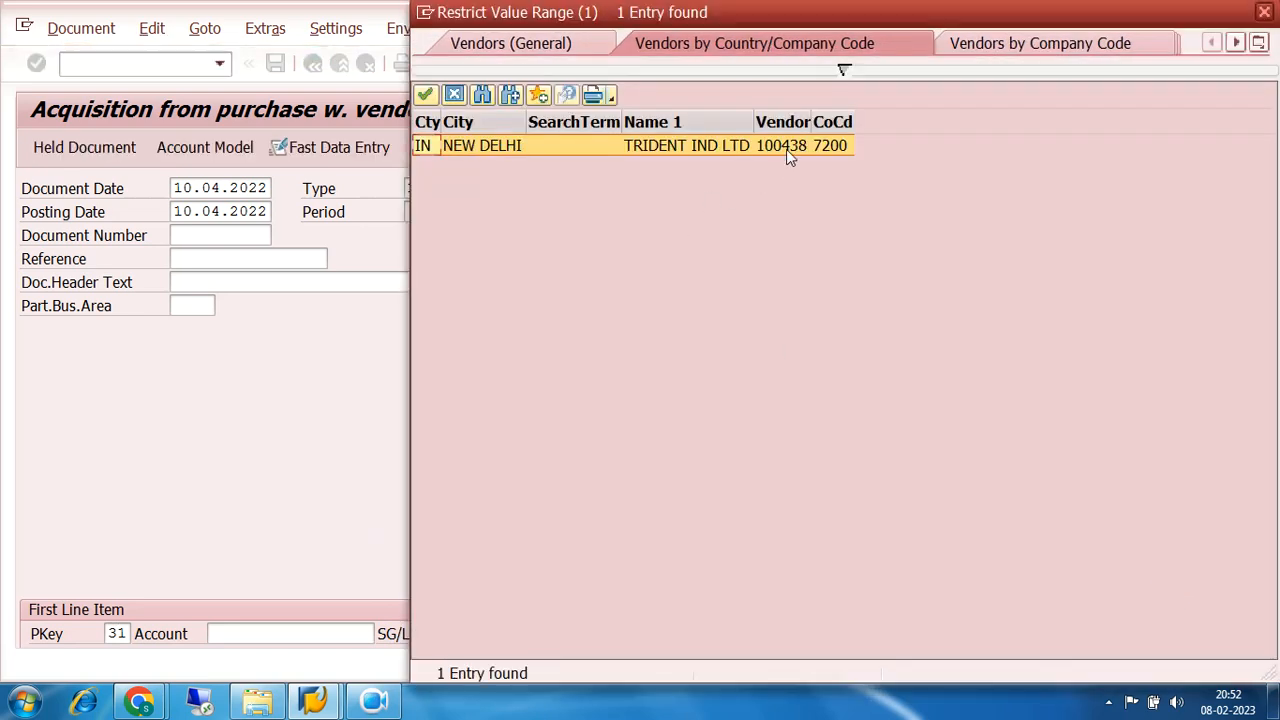
pyautogui.doubleClick(786, 145)
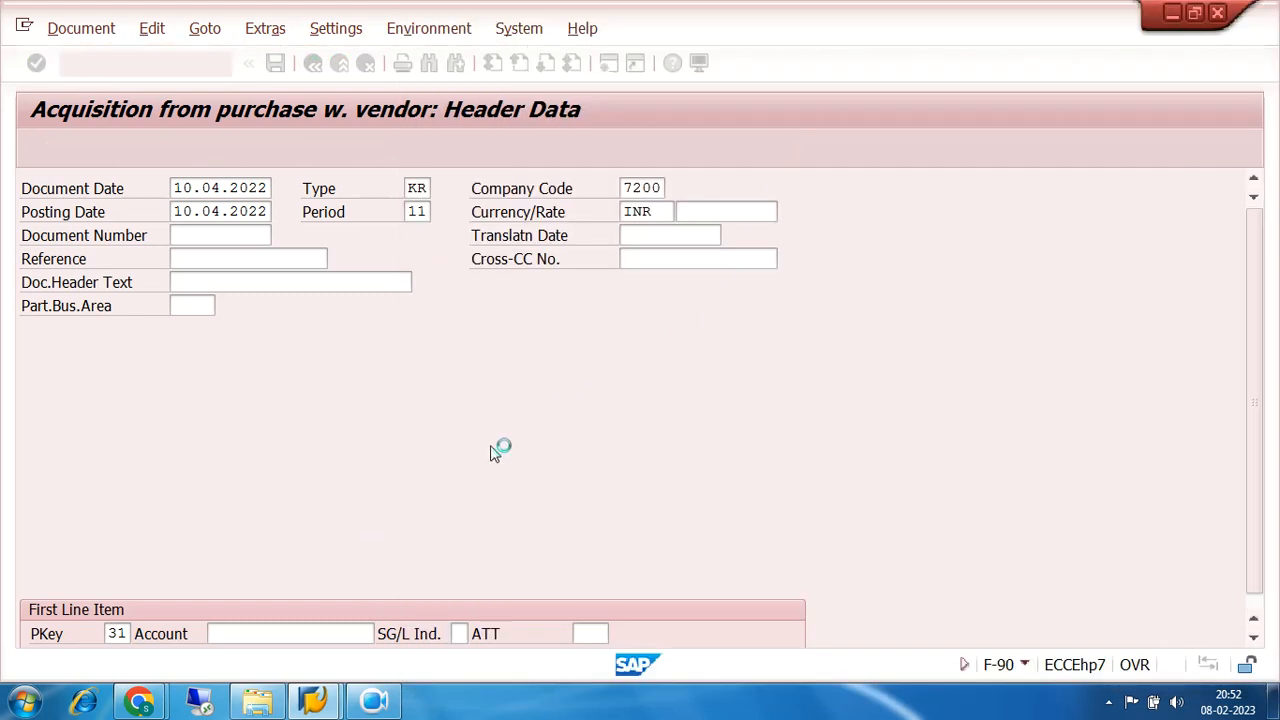
pyautogui.press('Return')
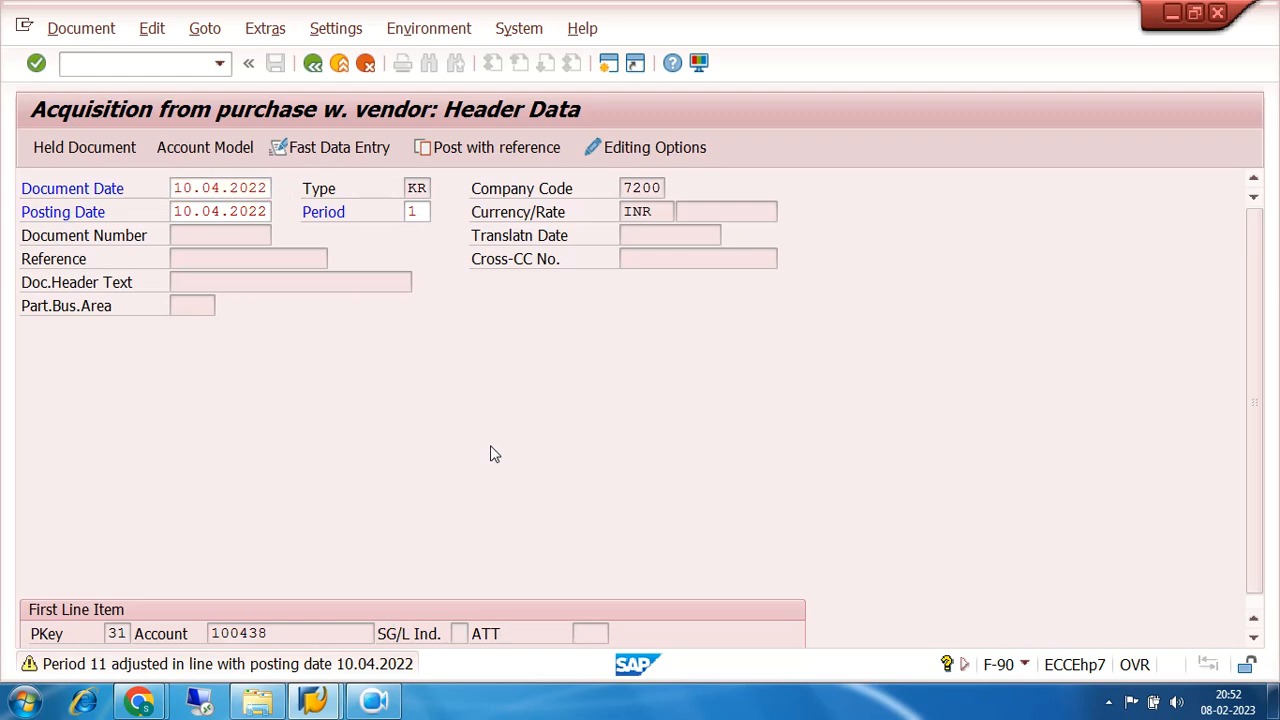
pyautogui.press('Return')
pyautogui.press('Return')
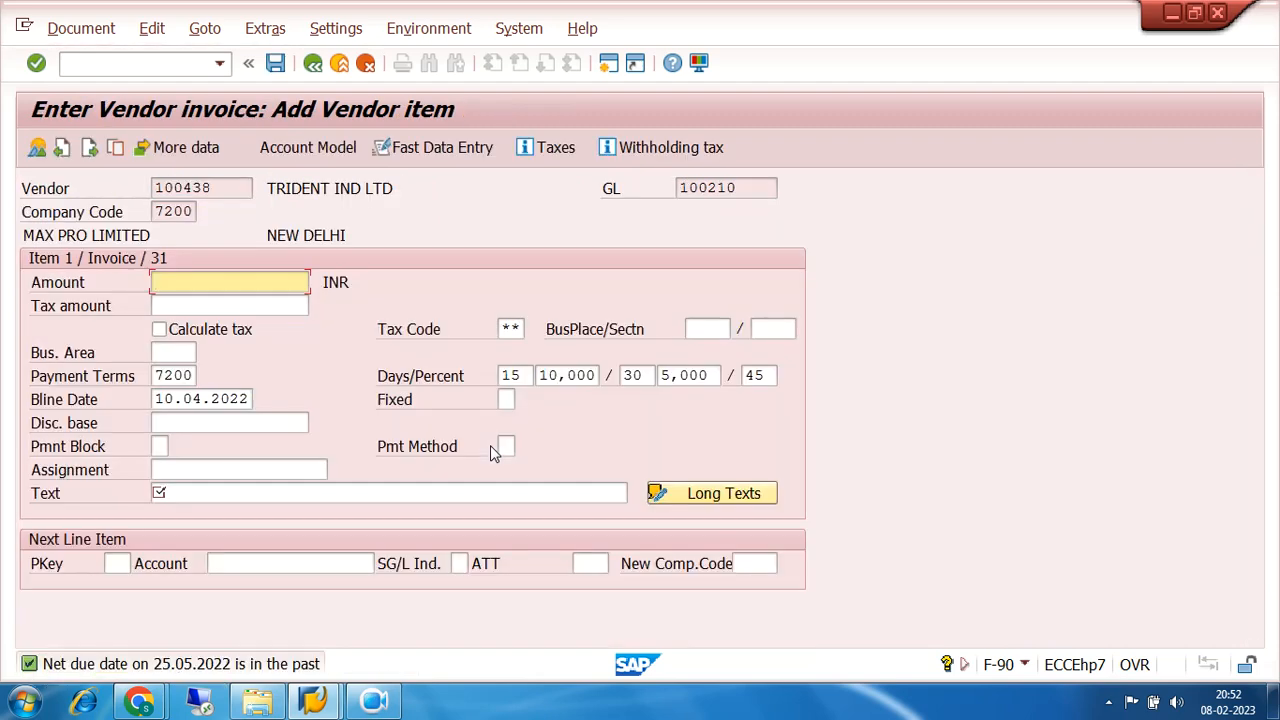
# Clear the tax code of the vendor item
pyautogui.click(513, 330)
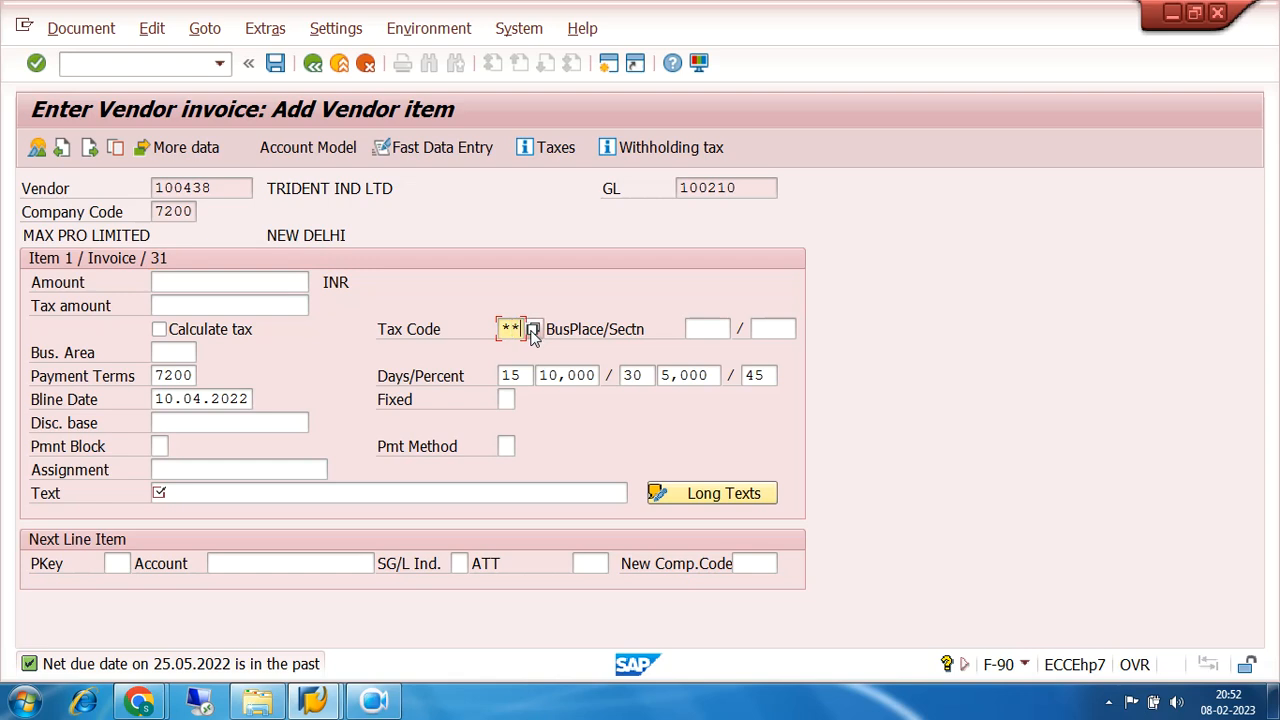
pyautogui.press('BackSpace')
pyautogui.press('BackSpace')
pyautogui.press('Return')
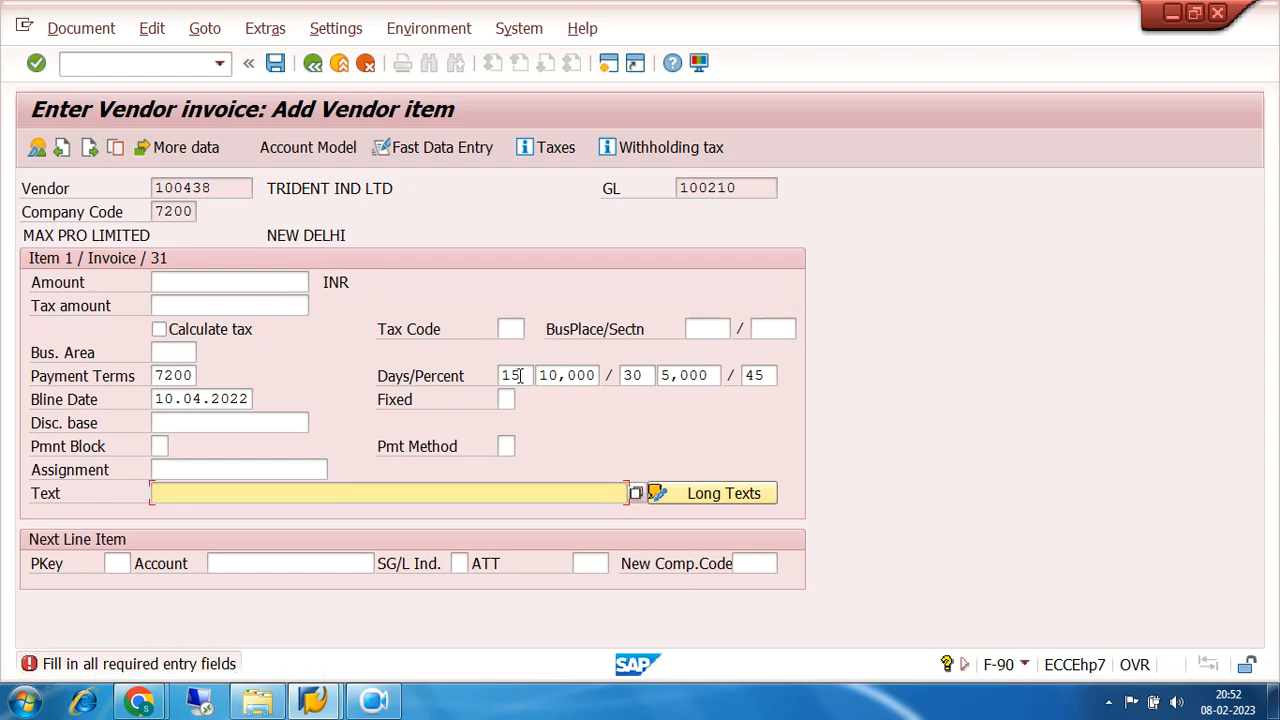
# Set the vendor item's amount to 100000 INR and its text to "MACHINE-1 PURCHASED"
pyautogui.click(200, 283)
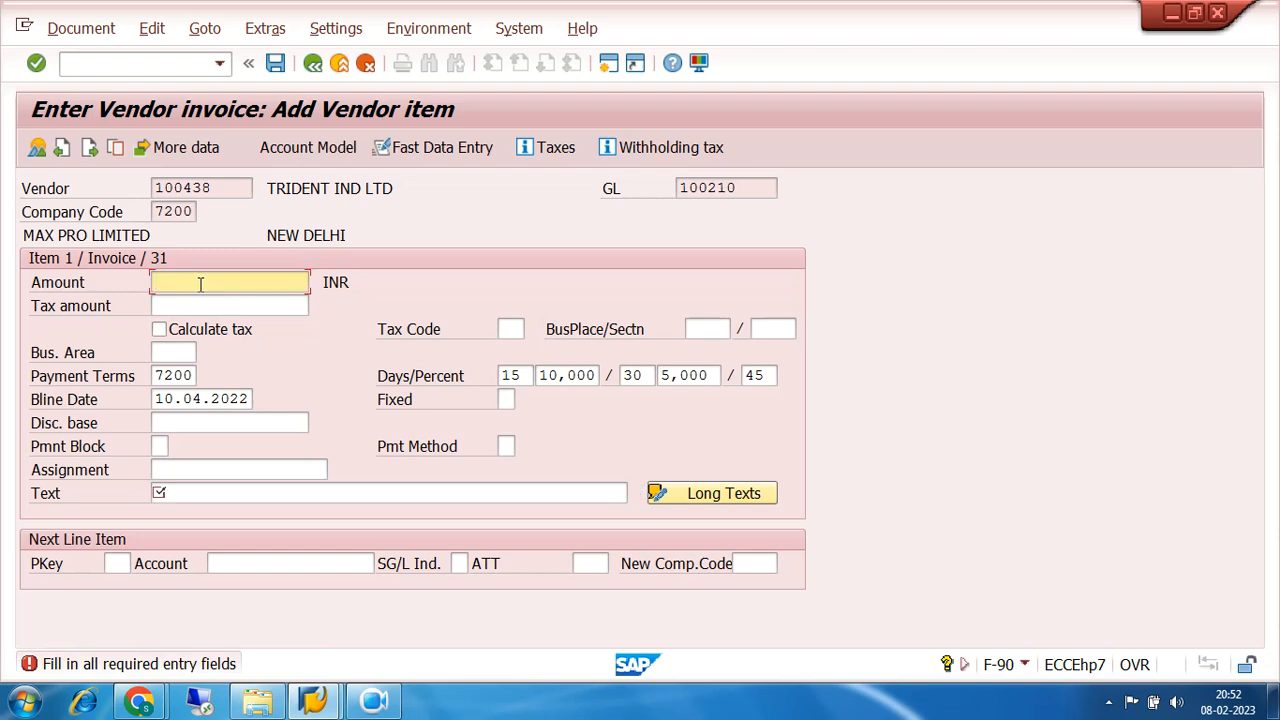
pyautogui.write('100000')
pyautogui.click(235, 493)
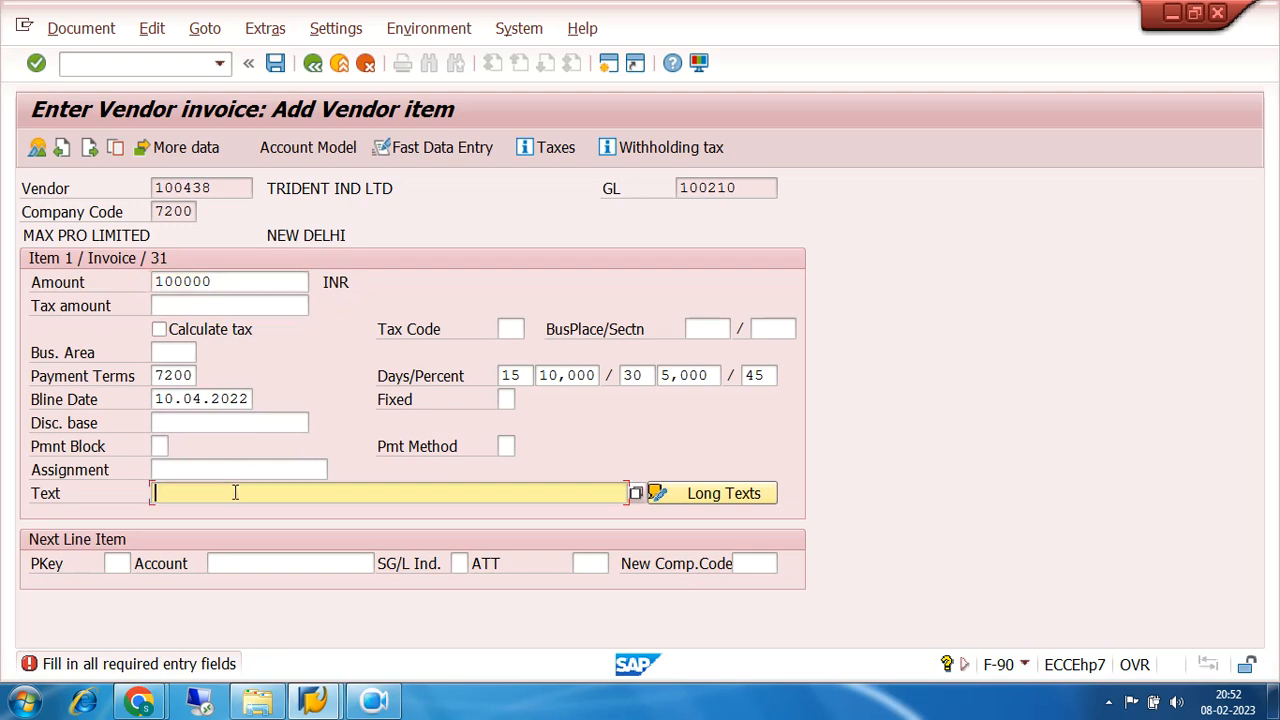
pyautogui.write('MACHINE-1 PURCHASED')
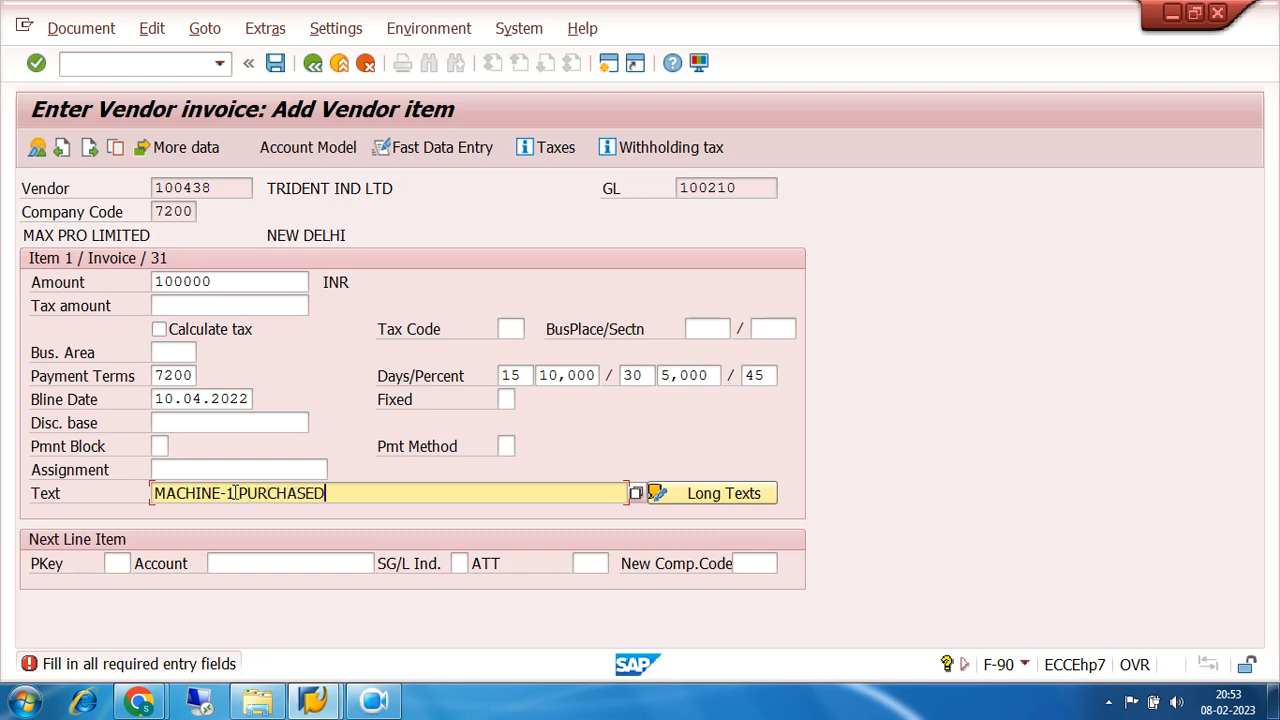
# Set the next line item's posting key to 70 and its account to asset 201-0, MACHINE NO-1
pyautogui.click(115, 563)
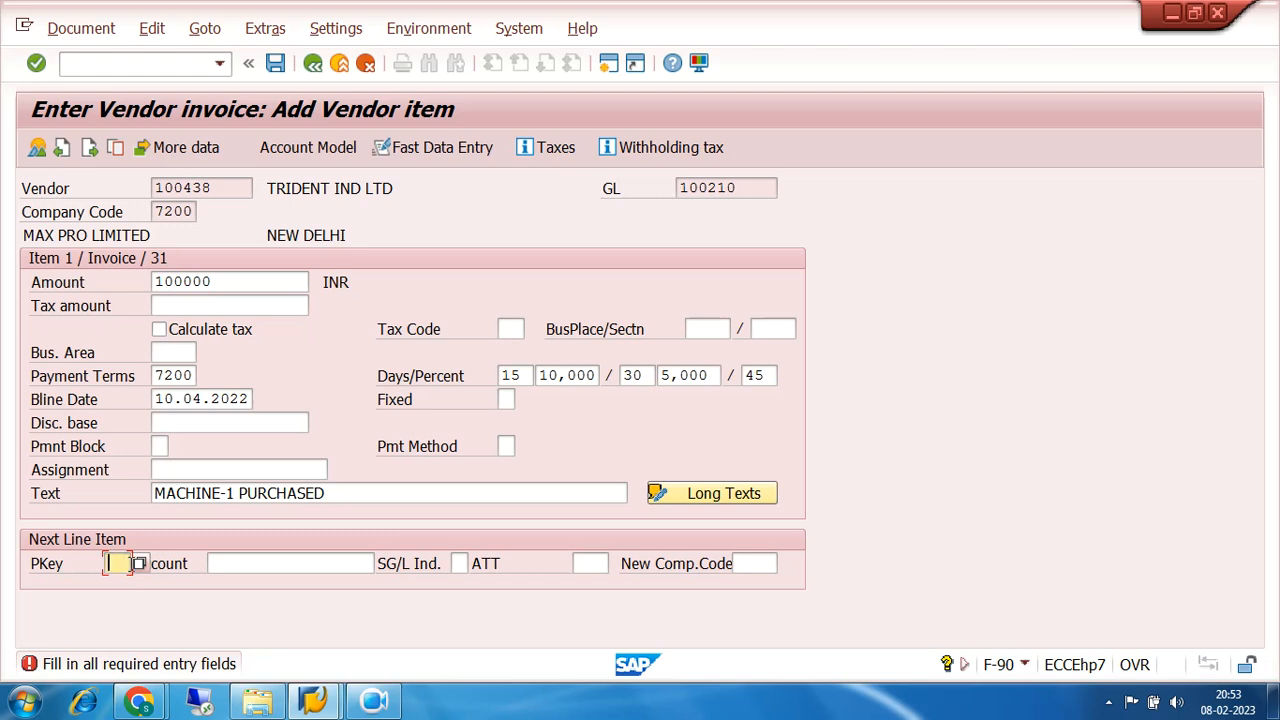
pyautogui.write('70')
pyautogui.click(222, 563)
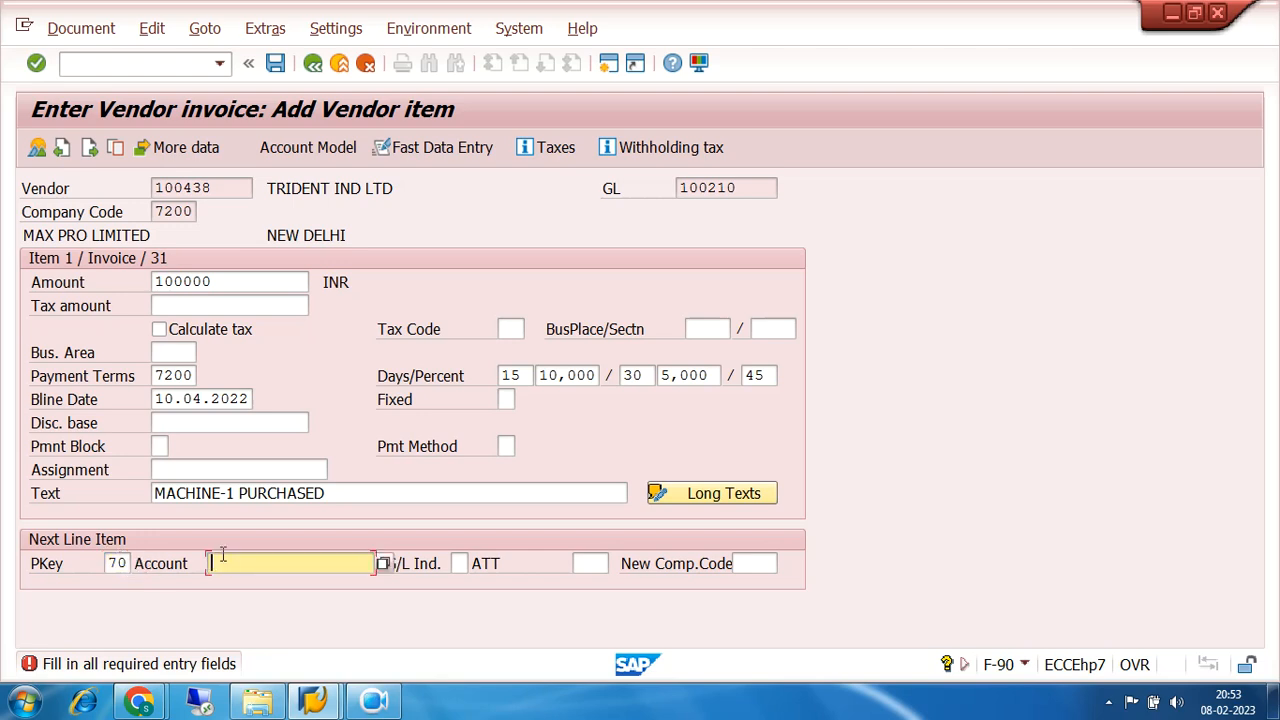
pyautogui.click(384, 564)
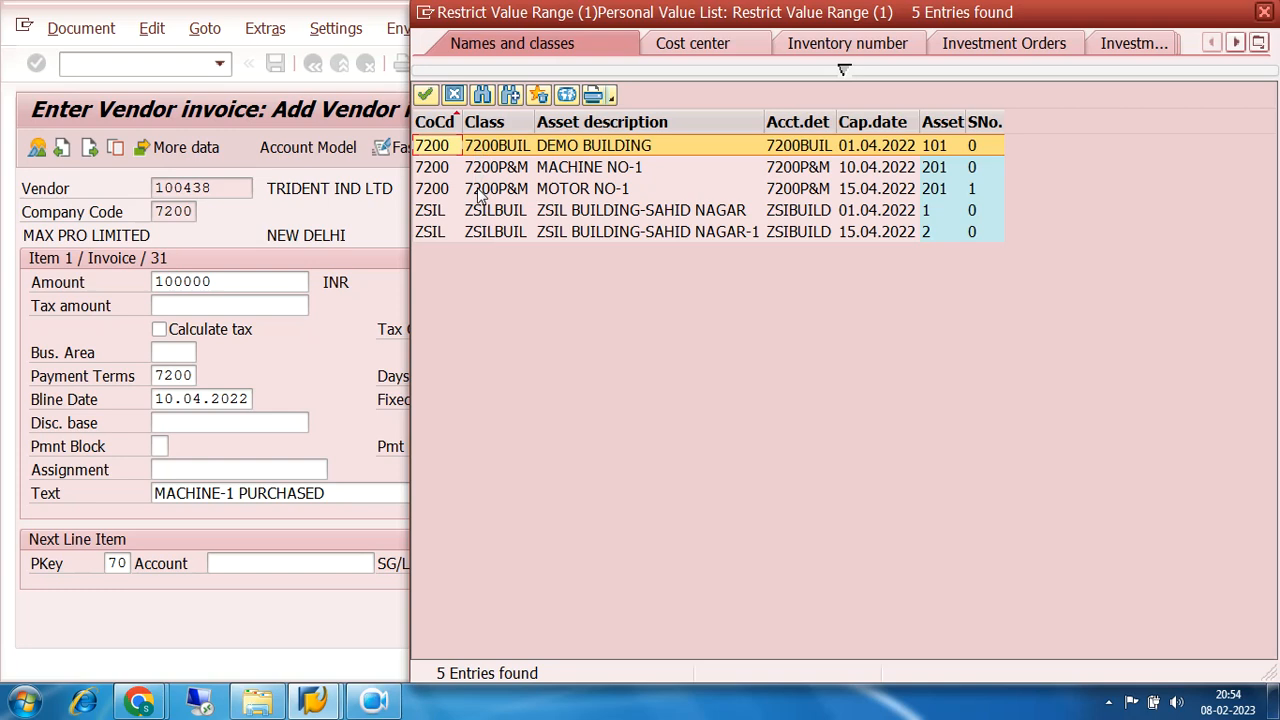
pyautogui.click(502, 172)
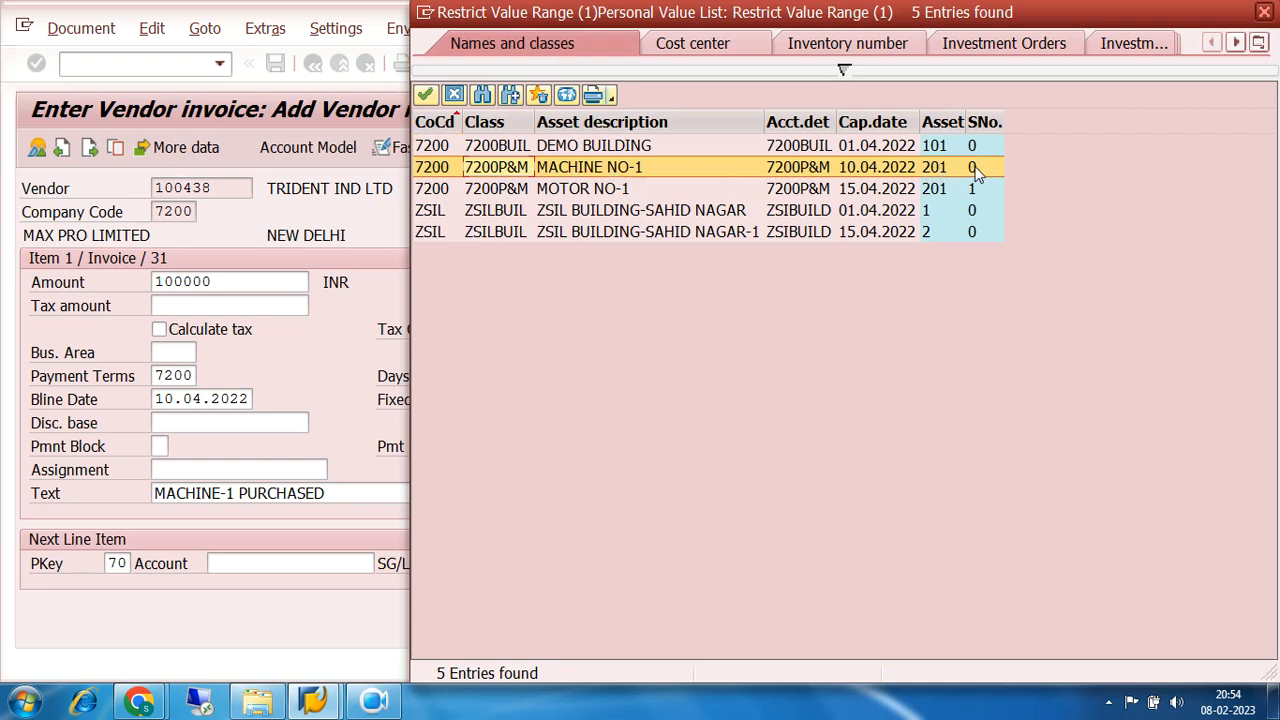
pyautogui.doubleClick(620, 168)
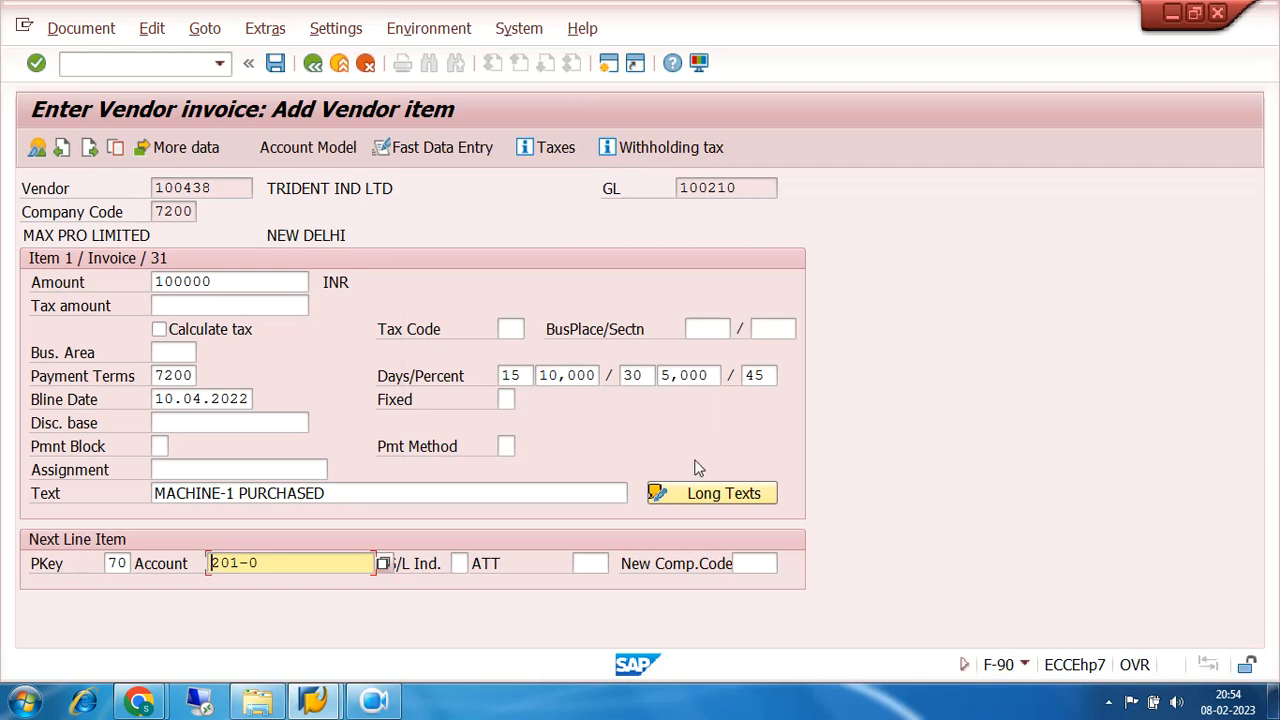
# Review the available asset transaction types and assign 100, External asset acquisition, to the next line item
pyautogui.click(597, 565)
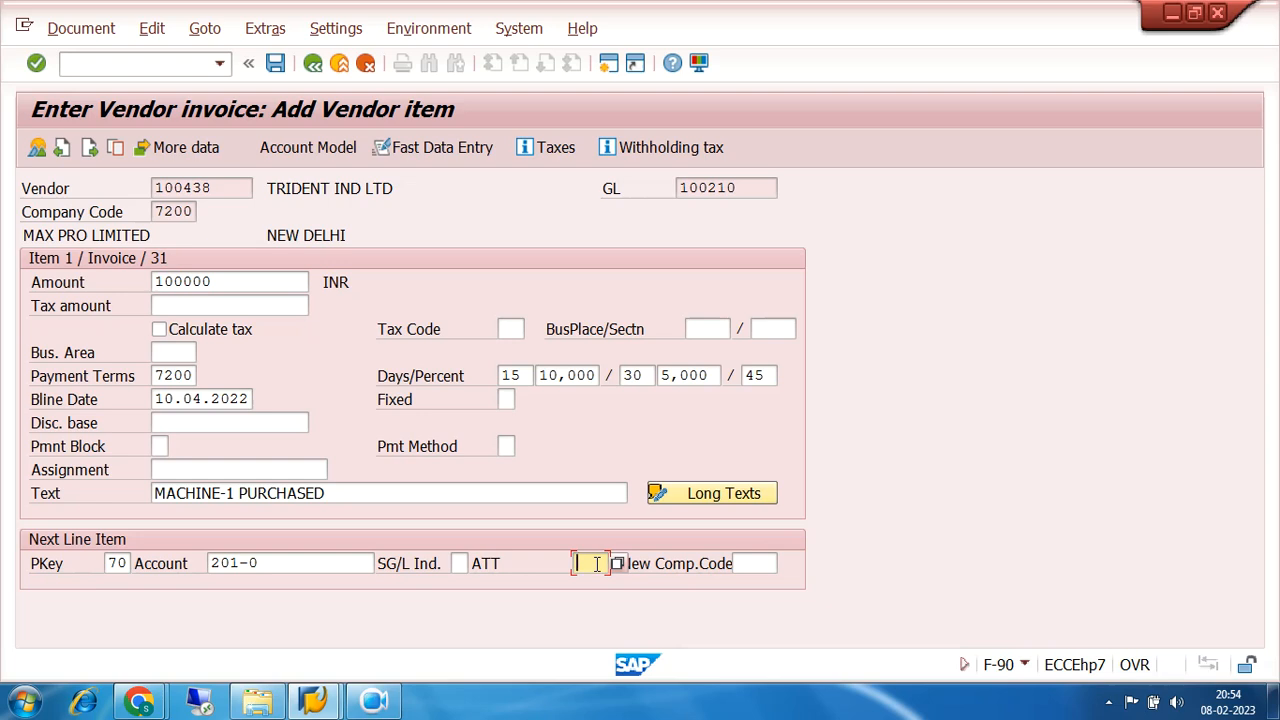
pyautogui.click(618, 564)
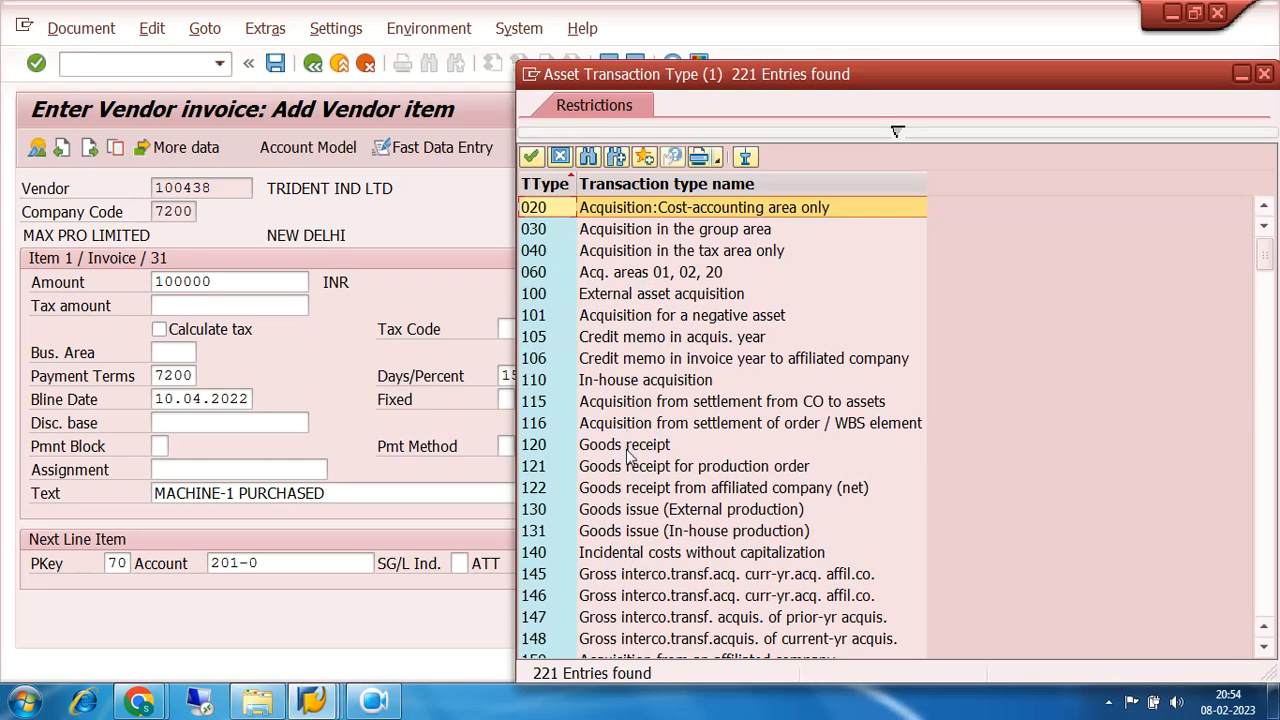
pyautogui.scroll(-4, 630, 455)
pyautogui.scroll(-11, 630, 455)
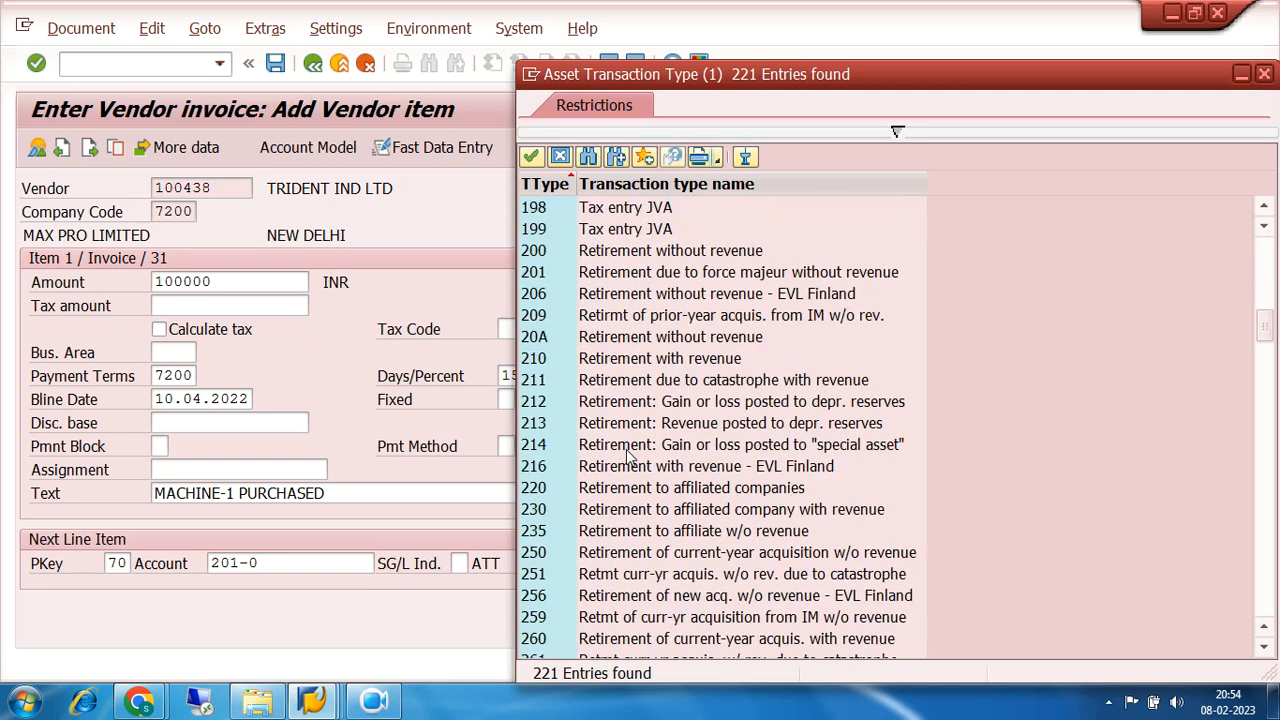
pyautogui.scroll(-3, 630, 455)
pyautogui.scroll(12, 630, 455)
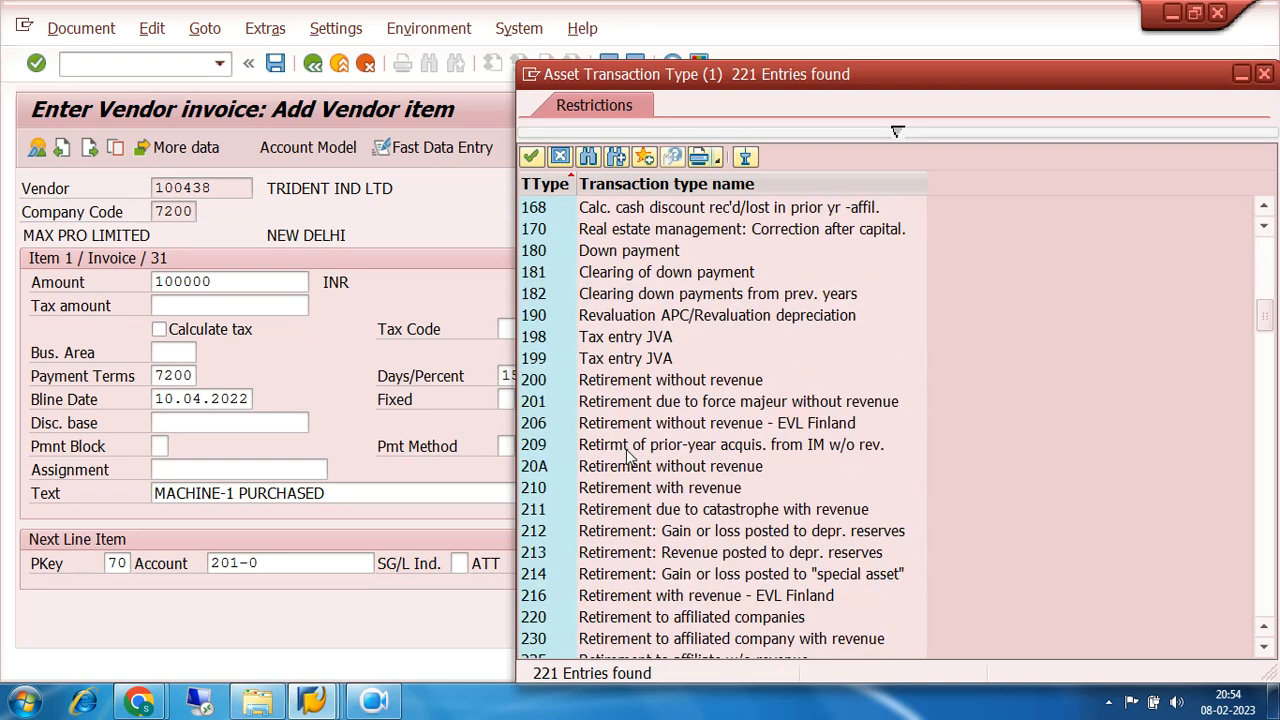
pyautogui.scroll(7, 630, 455)
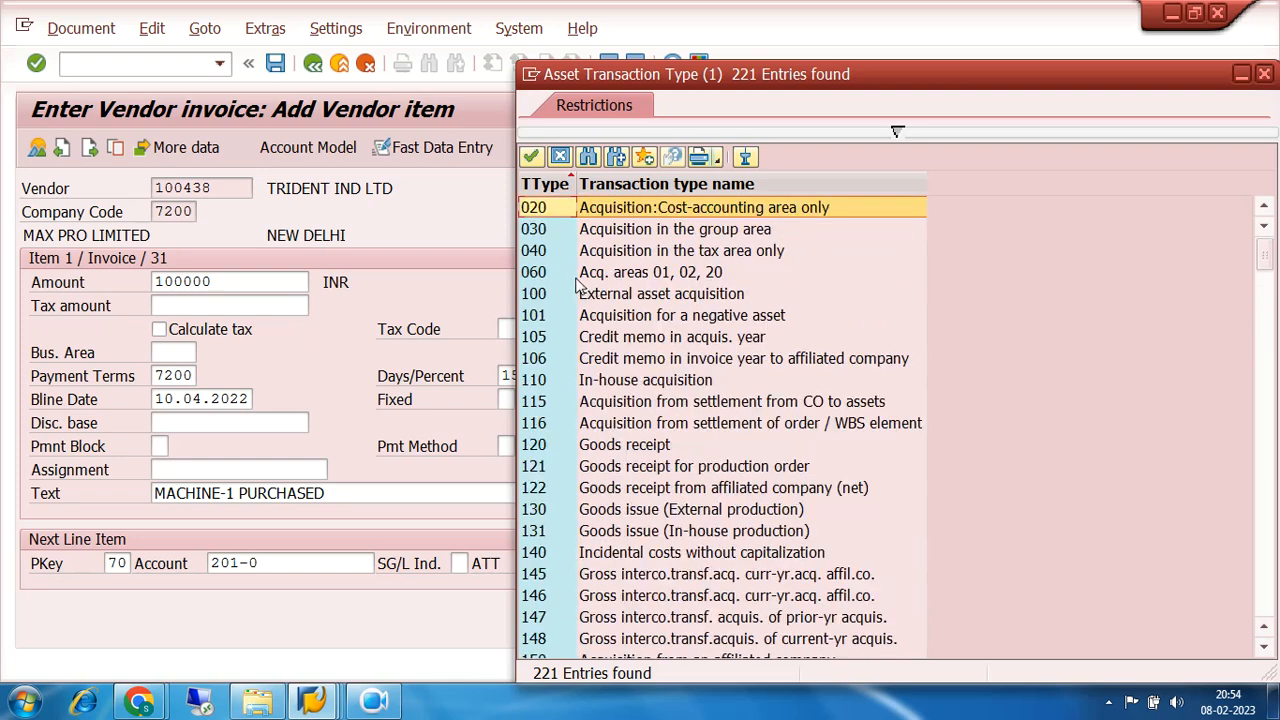
pyautogui.click(546, 296)
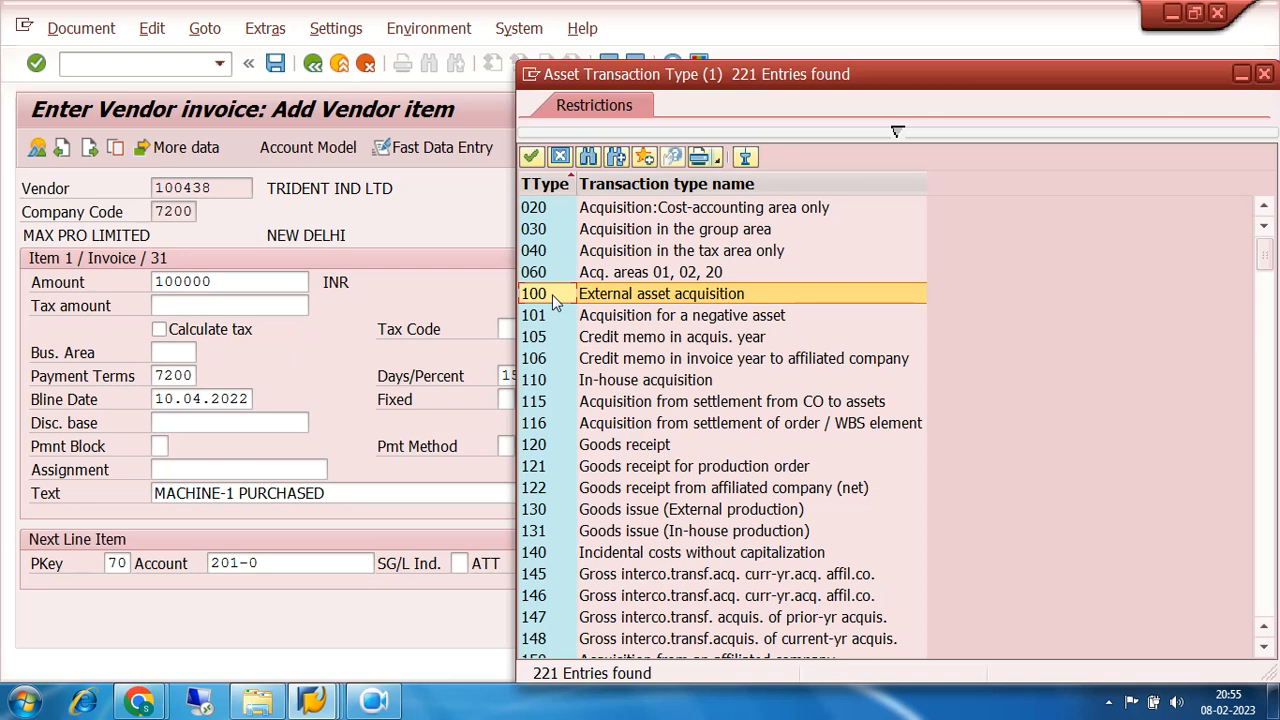
pyautogui.click(553, 381)
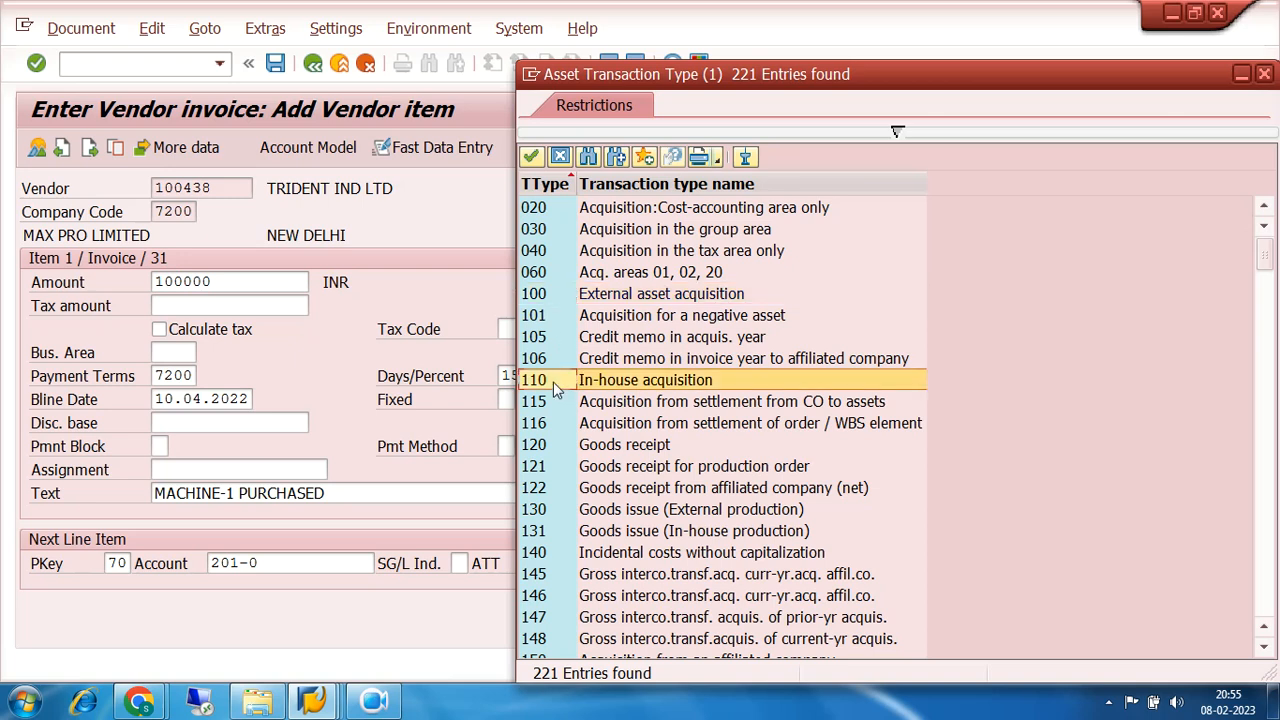
pyautogui.click(697, 404)
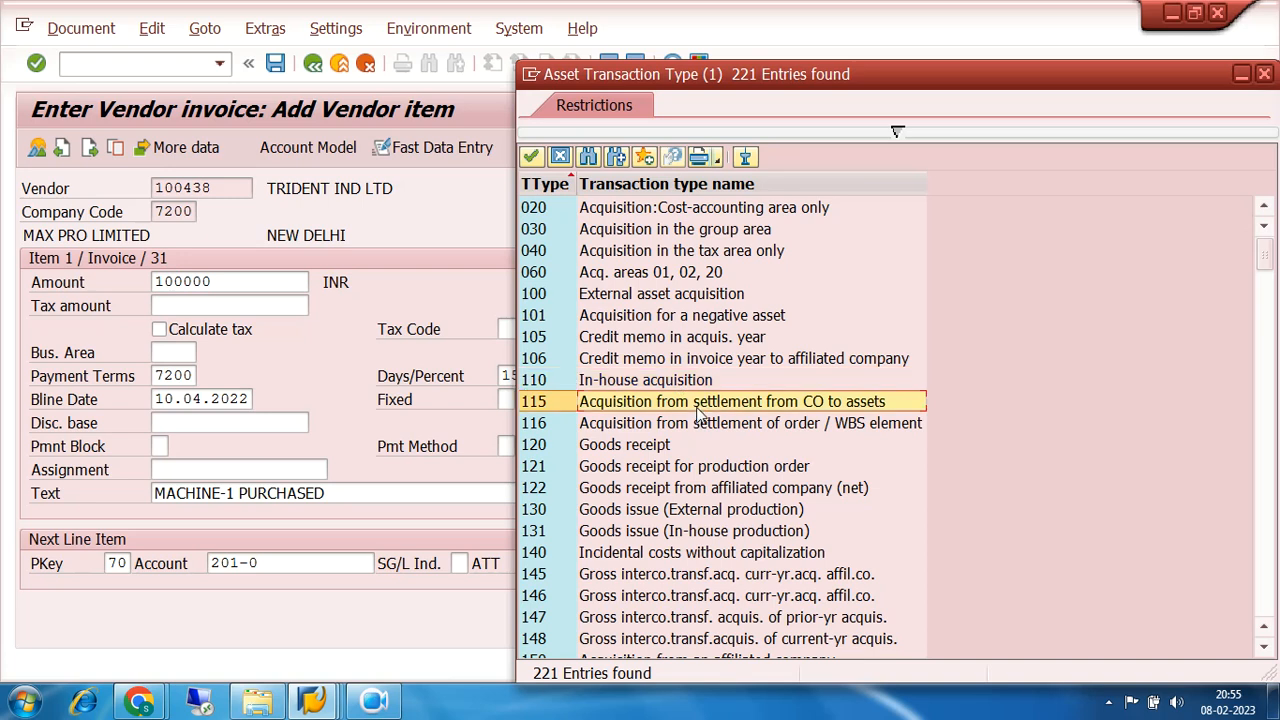
pyautogui.click(714, 426)
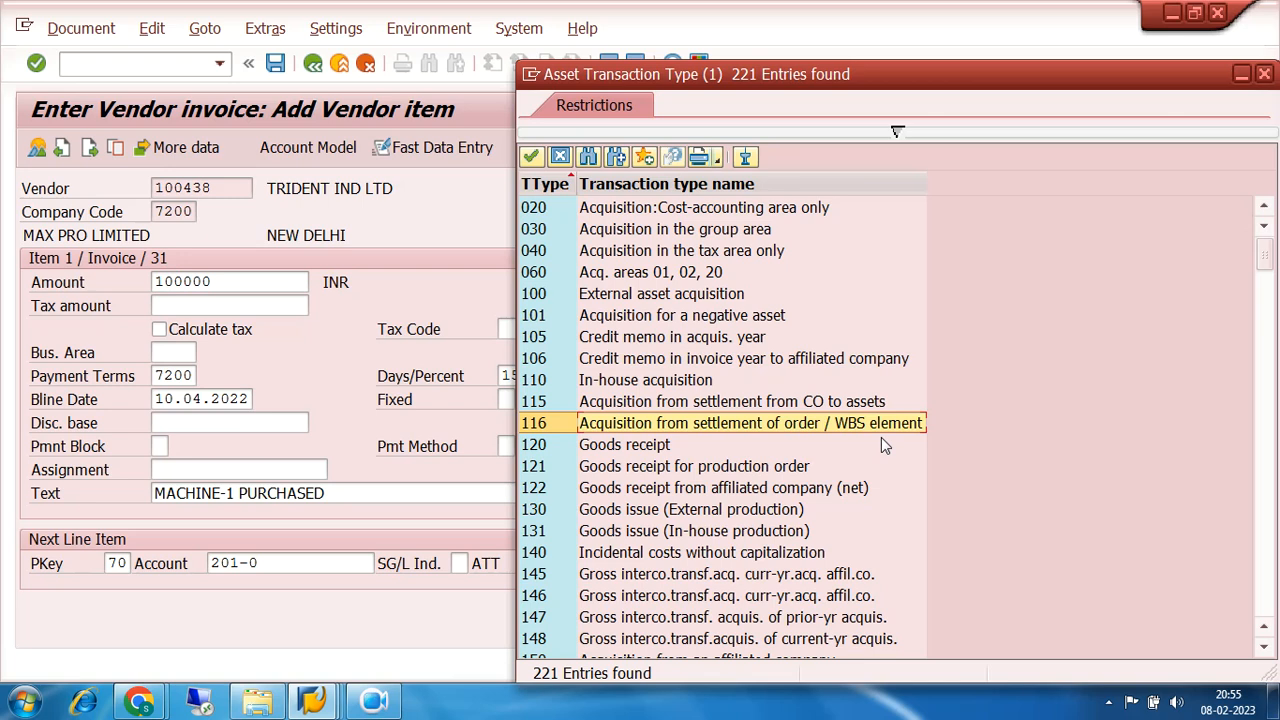
pyautogui.click(529, 299)
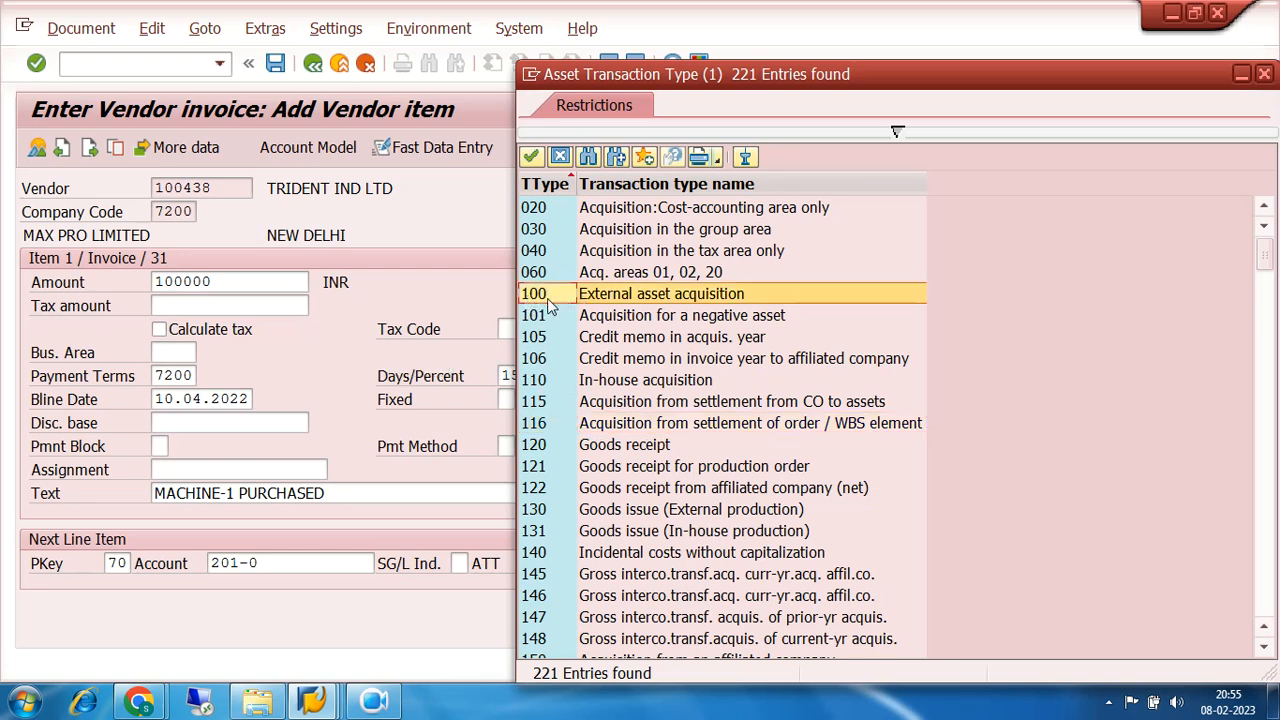
pyautogui.doubleClick(546, 300)
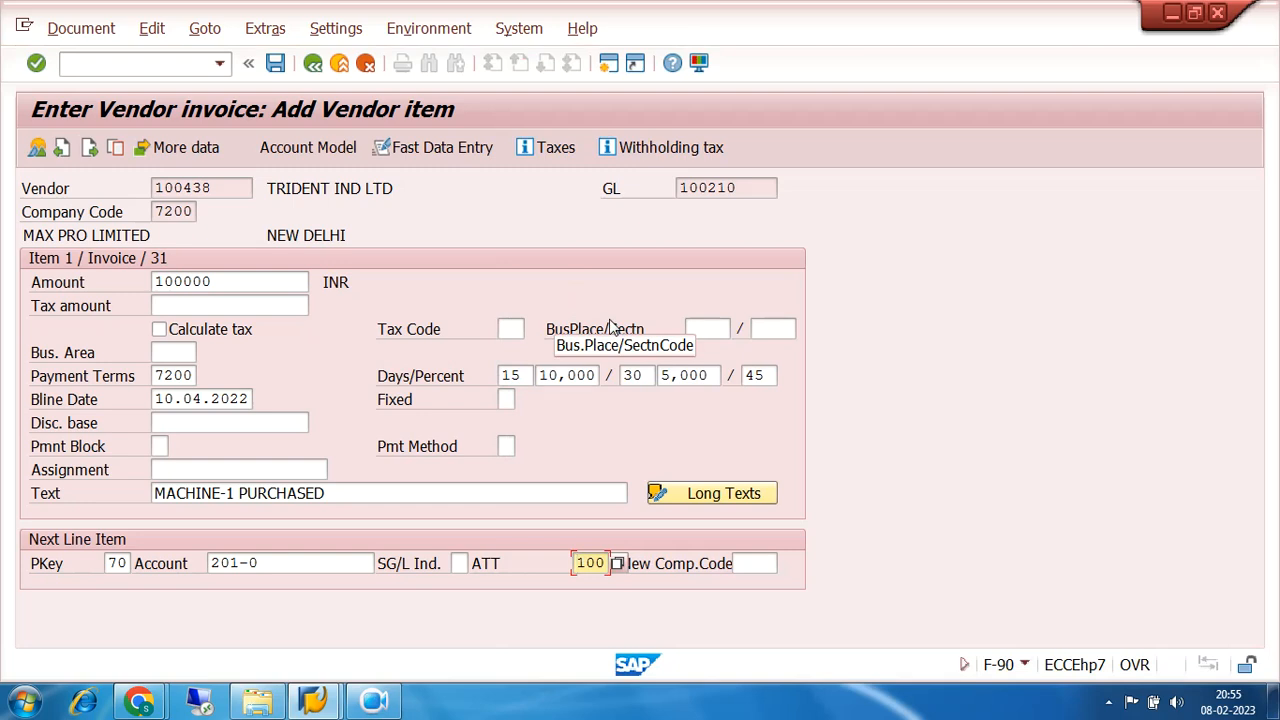
# Proceed to the withholding tax information, clear the tax codes of the 7200 advance and invoice posting types, and accept
pyautogui.press('Return')
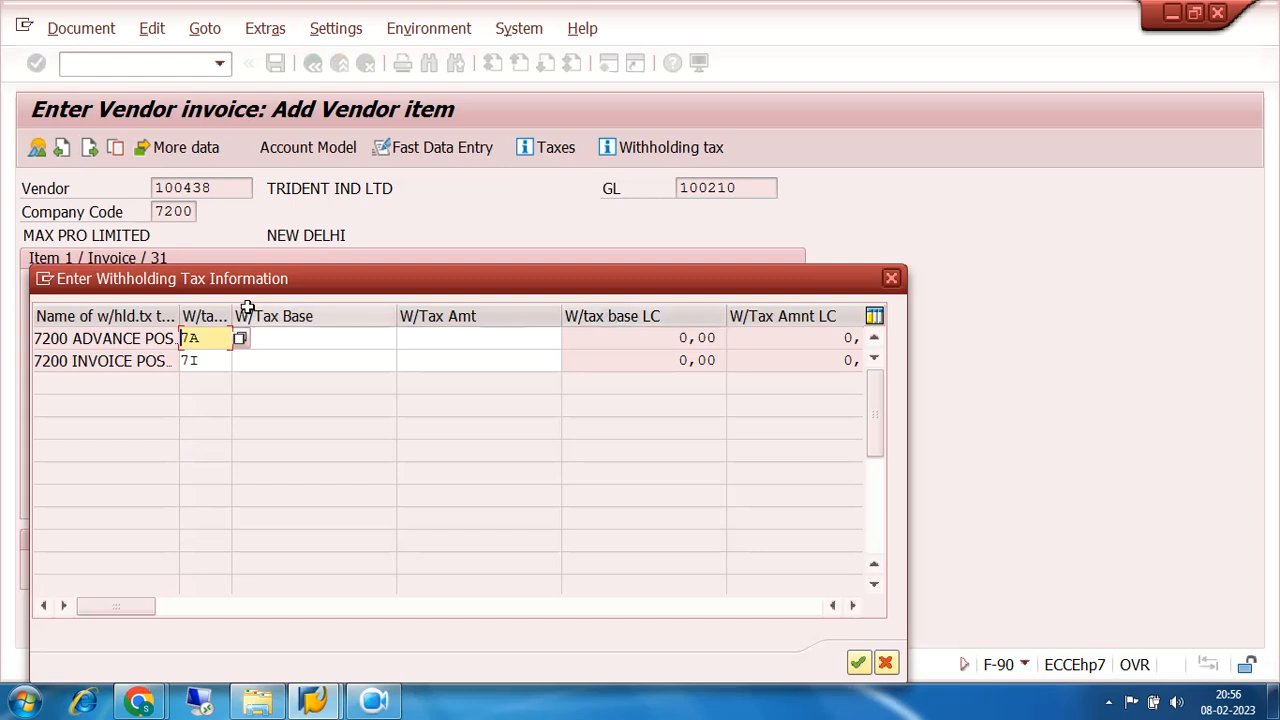
pyautogui.moveTo(259, 288); pyautogui.dragTo(440, 210)
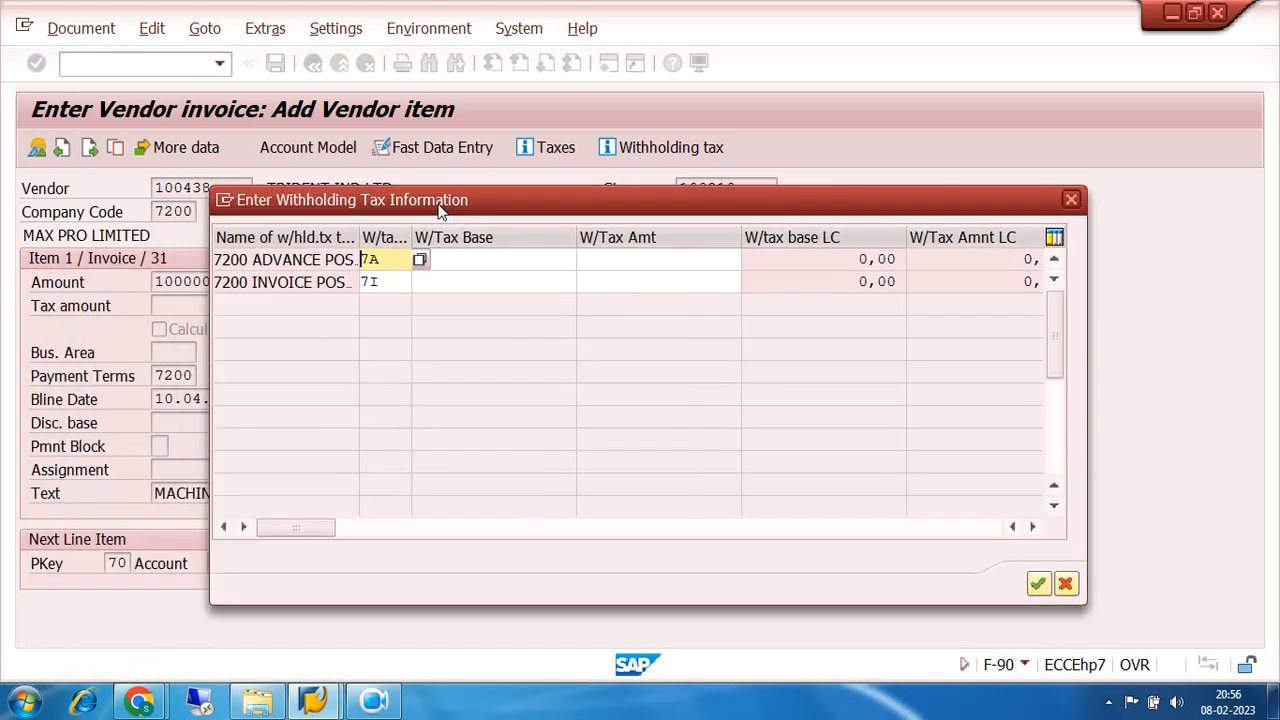
pyautogui.click(388, 259)
pyautogui.click(390, 278)
pyautogui.click(389, 258)
pyautogui.click(390, 280)
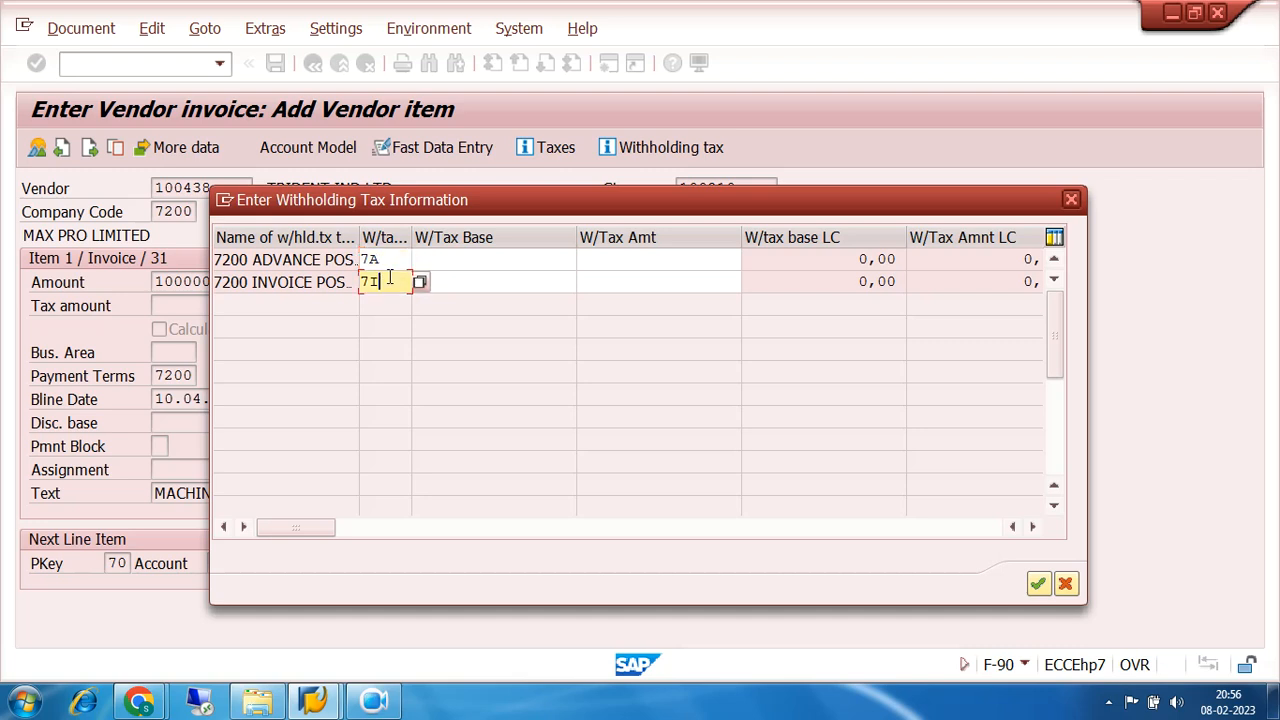
pyautogui.click(388, 259)
pyautogui.press('BackSpace')
pyautogui.press('BackSpace')
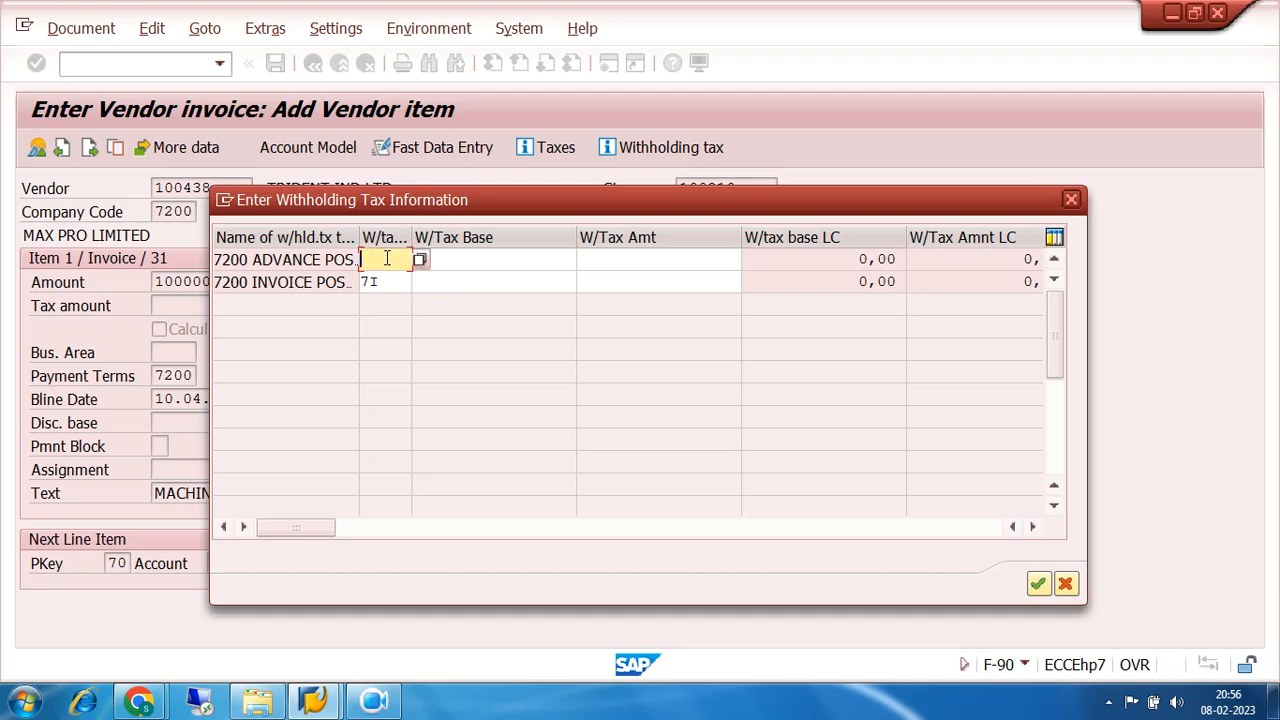
pyautogui.click(386, 280)
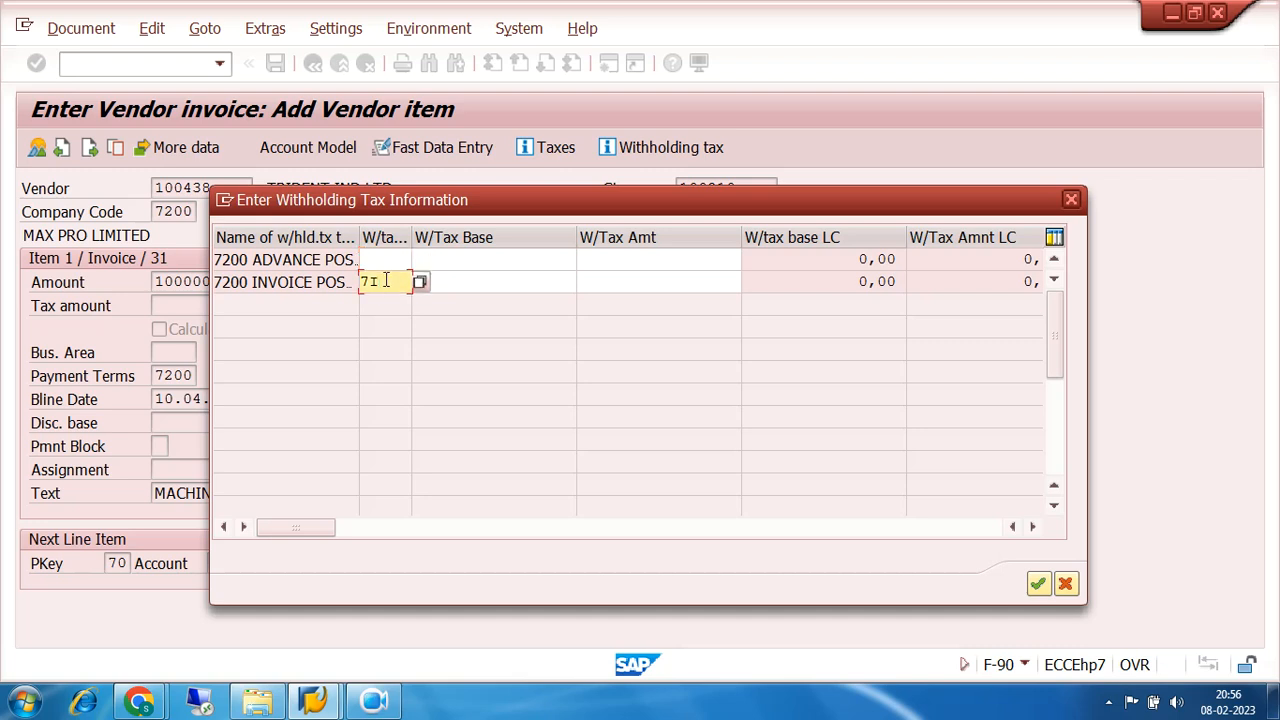
pyautogui.press('BackSpace')
pyautogui.press('BackSpace')
pyautogui.click(1039, 584)
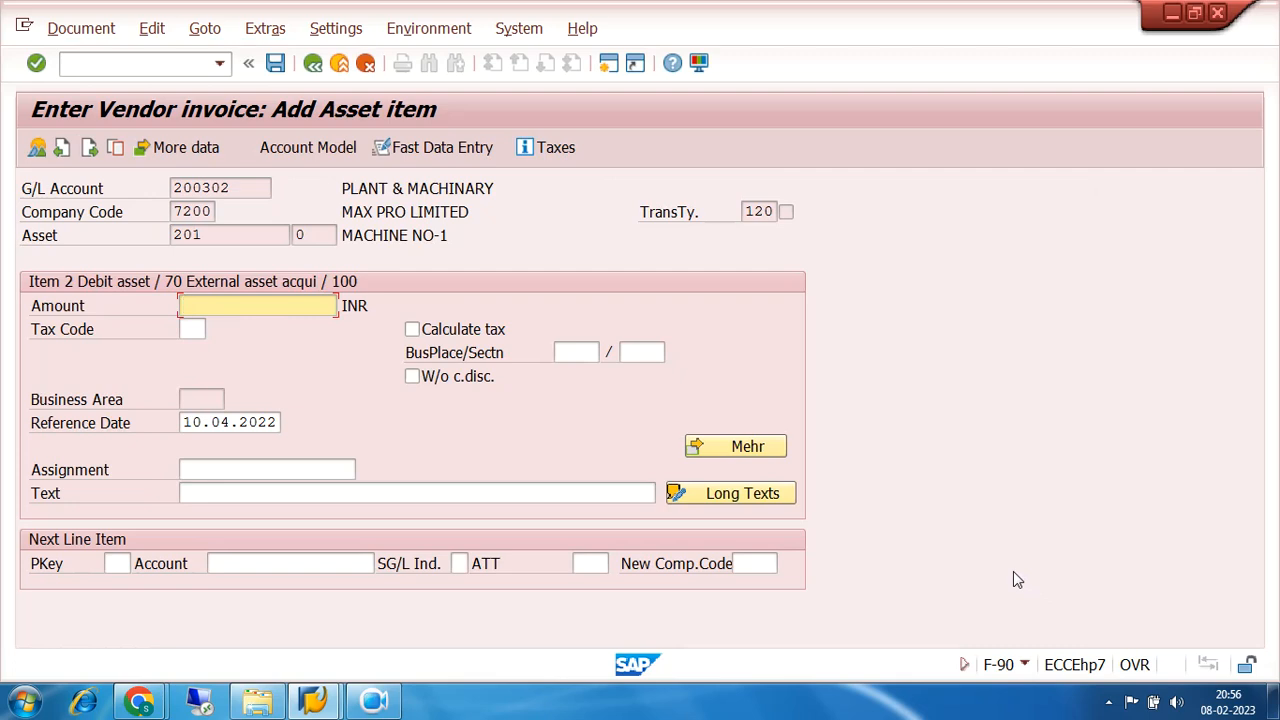
# Give the asset item the balancing amount * and the copied text +, and simulate the document, accepting the tax code warning
pyautogui.write('*')
pyautogui.click(345, 495)
pyautogui.write('+')
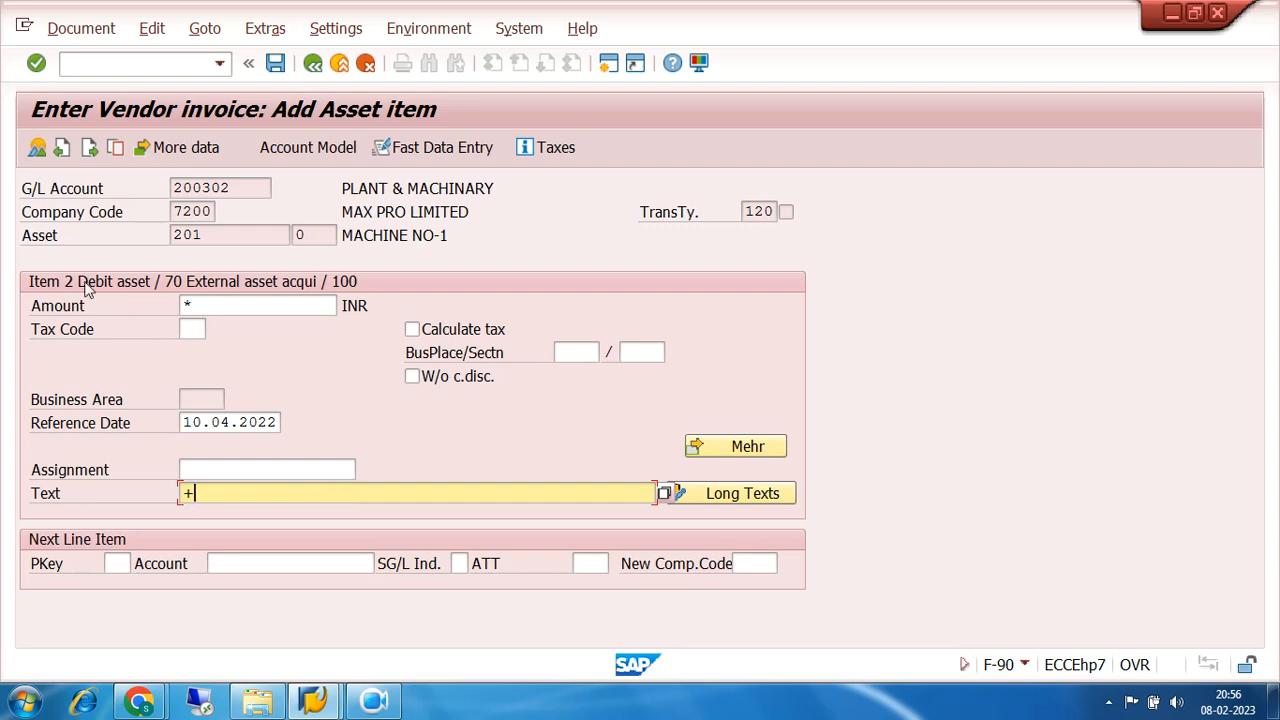
pyautogui.click(74, 30)
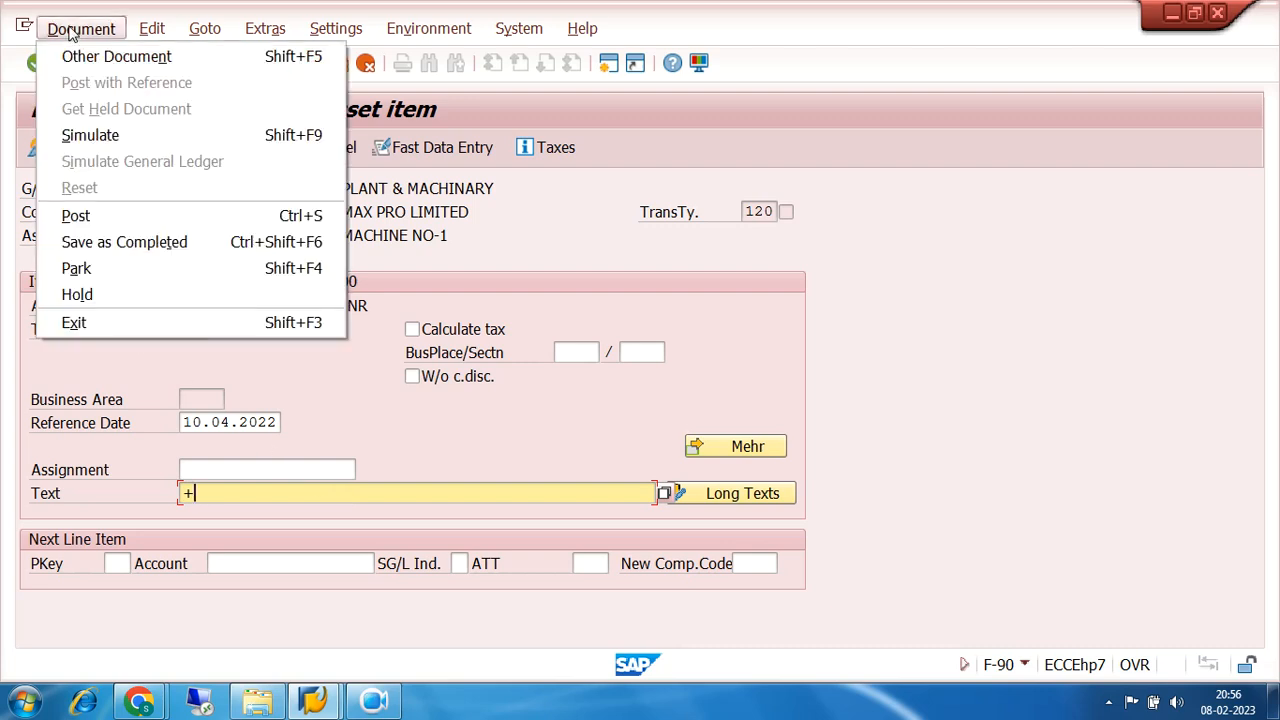
pyautogui.click(100, 135)
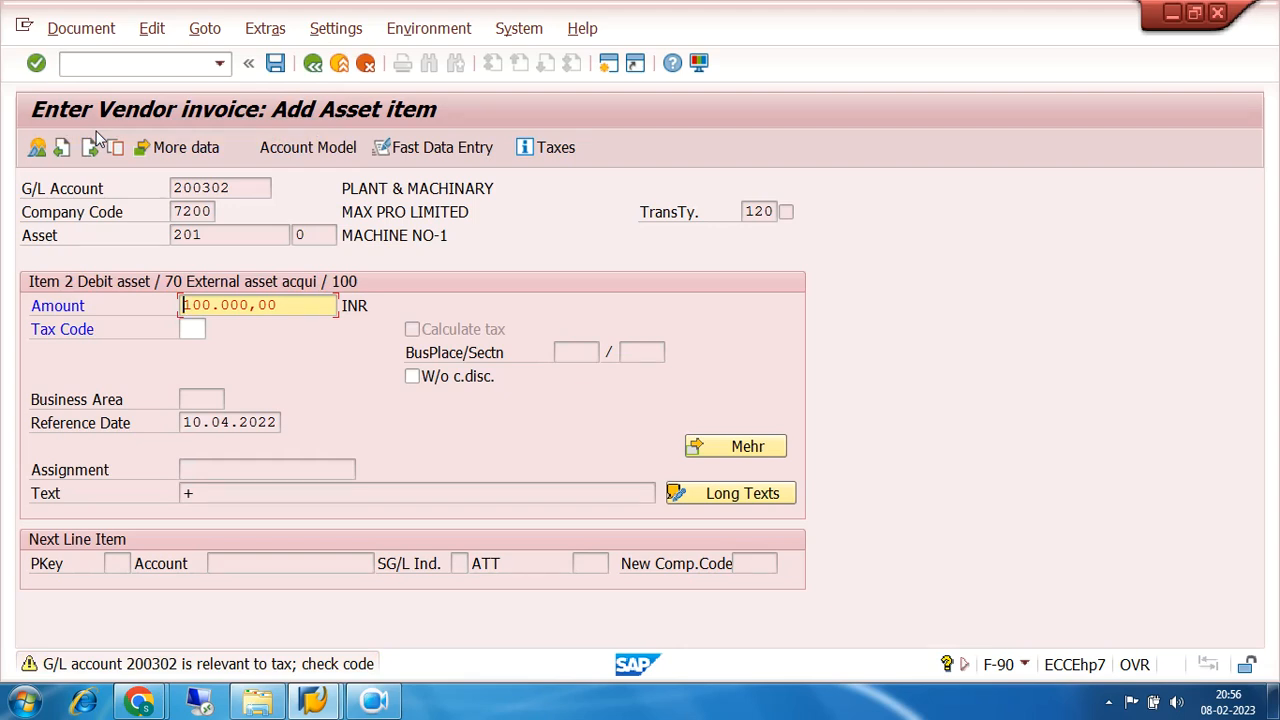
pyautogui.press('Return')
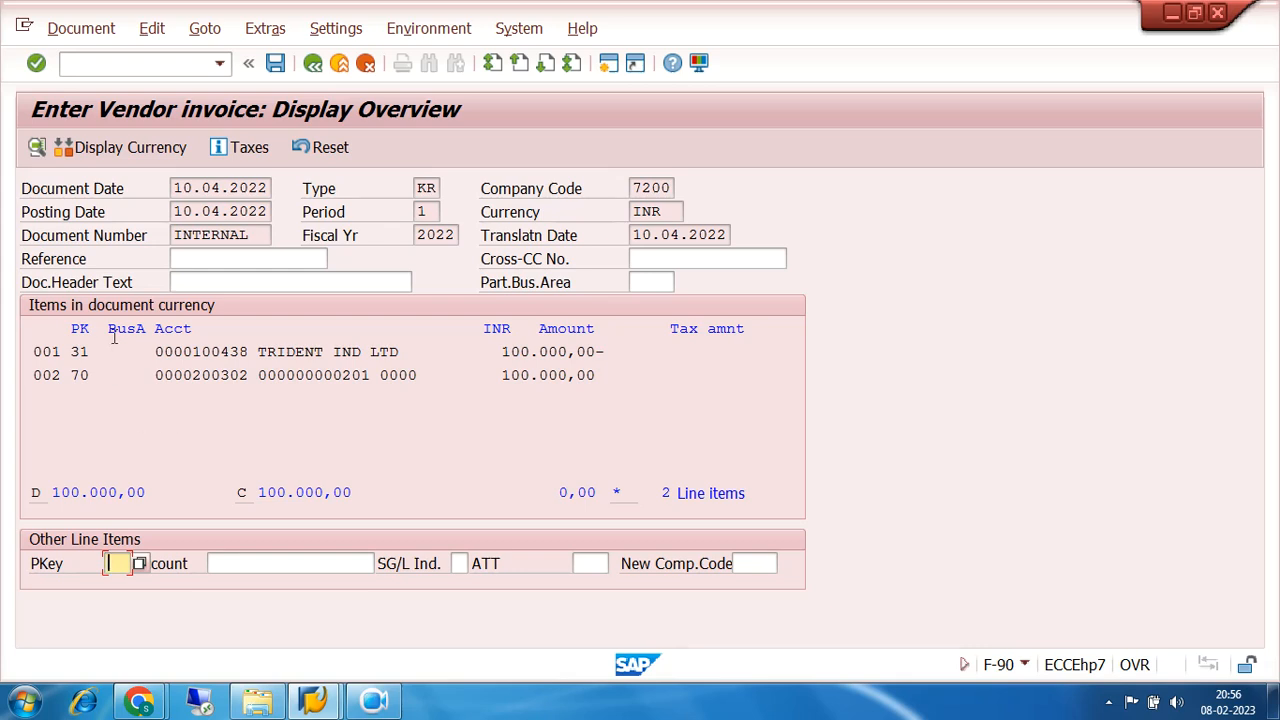
# Check the asset line item's G/L account and asset number in the simulated document, and post it
pyautogui.moveTo(342, 376); pyautogui.dragTo(421, 384)
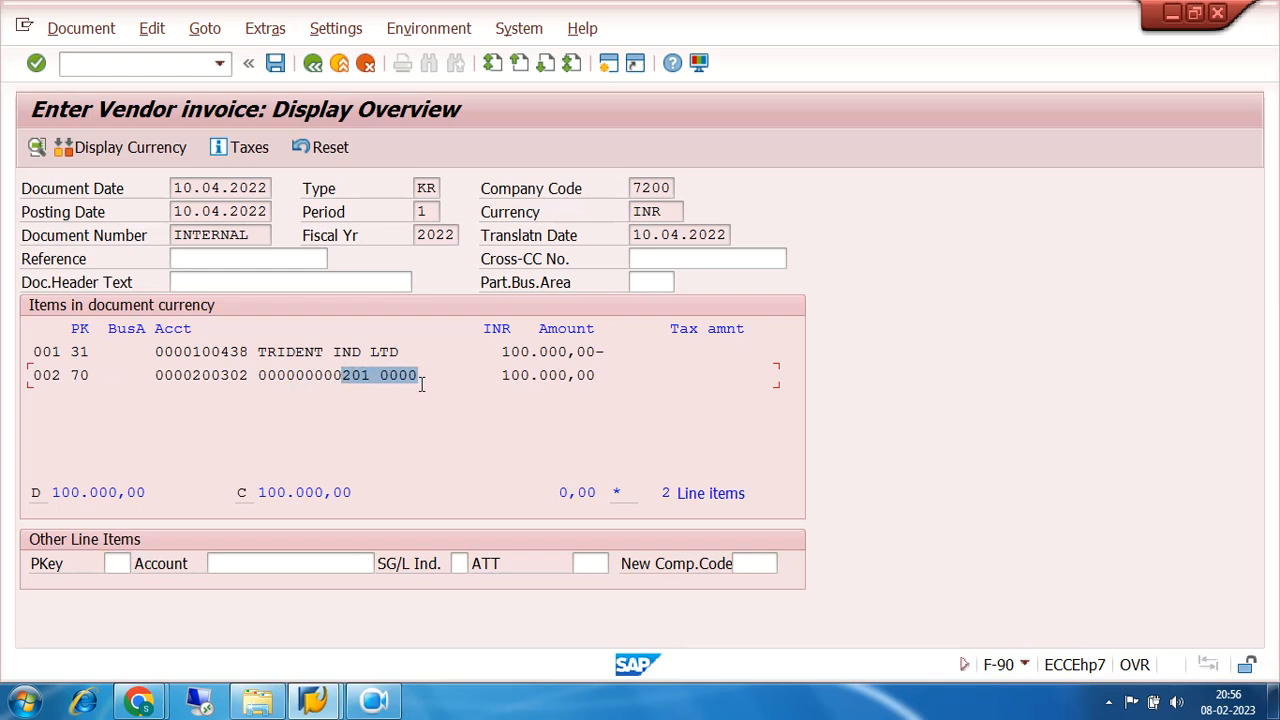
pyautogui.click(193, 377)
pyautogui.moveTo(193, 377); pyautogui.dragTo(253, 378)
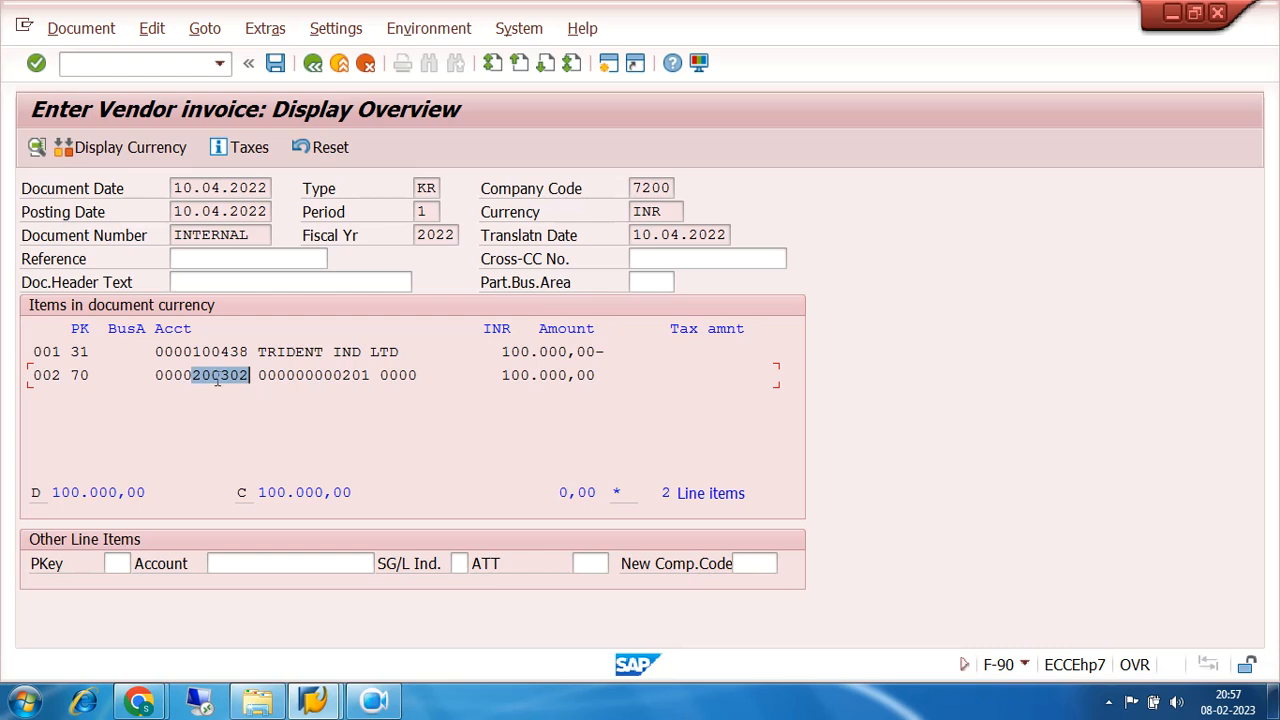
pyautogui.moveTo(212, 376); pyautogui.dragTo(417, 378)
pyautogui.click(275, 63)
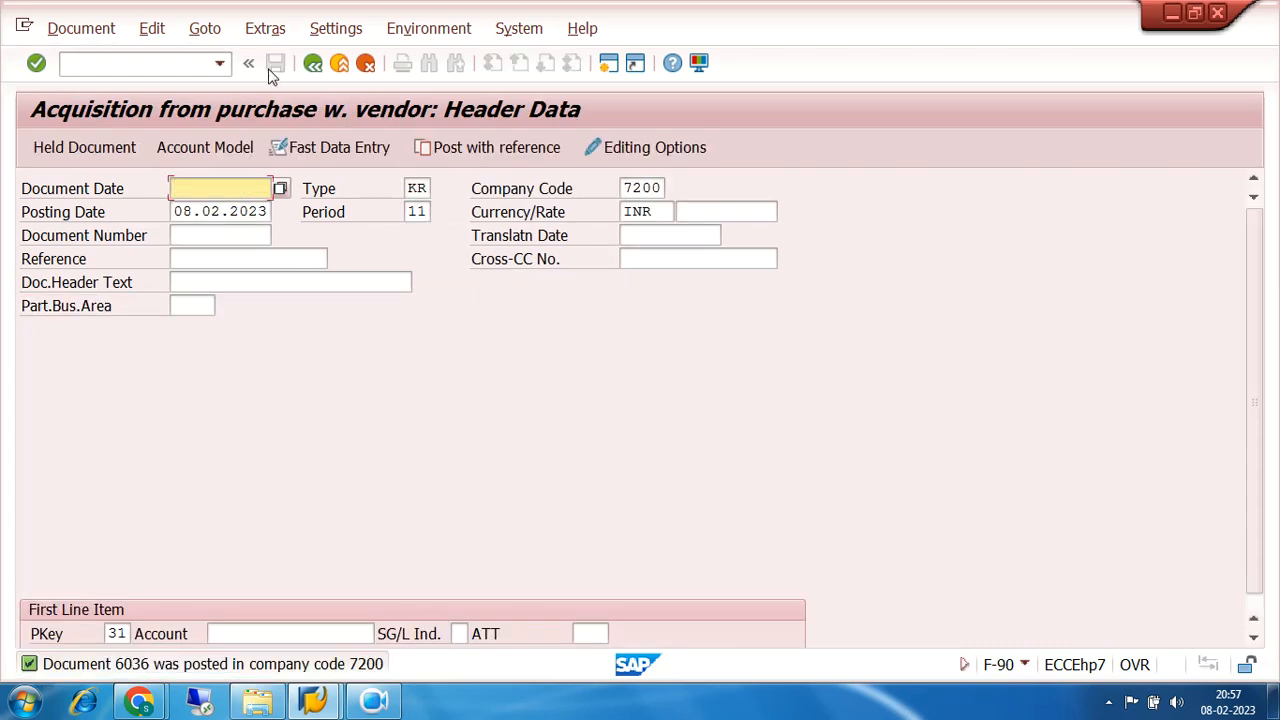
# Display the just-posted document of company code 7200 with FB03 and examine its vendor and asset line items
pyautogui.click(145, 62)
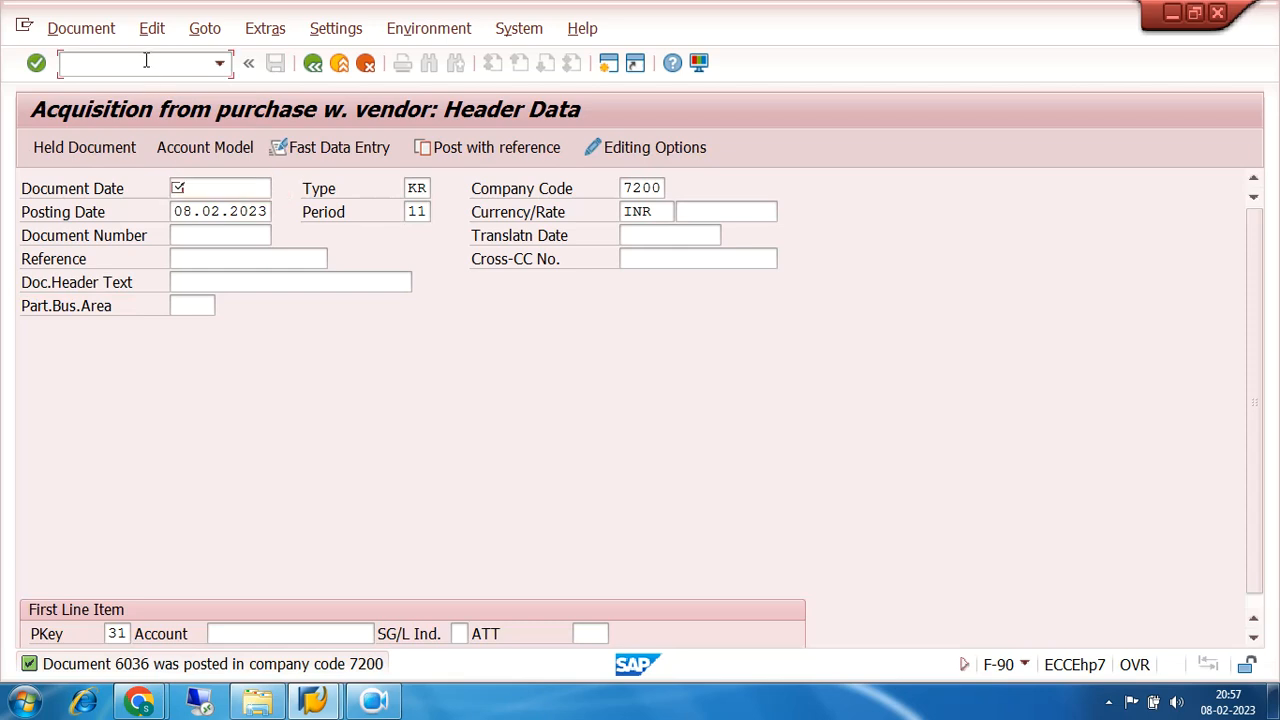
pyautogui.write('/NFB03')
pyautogui.press('Return')
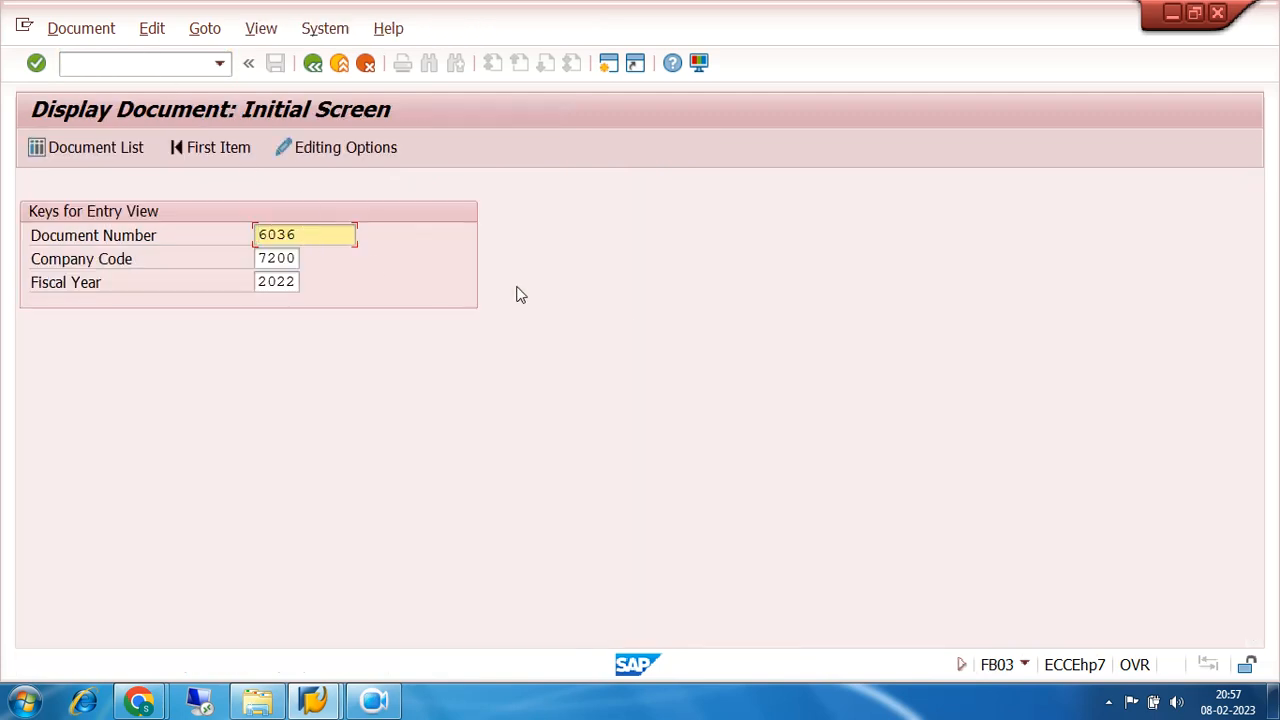
pyautogui.press('Return')
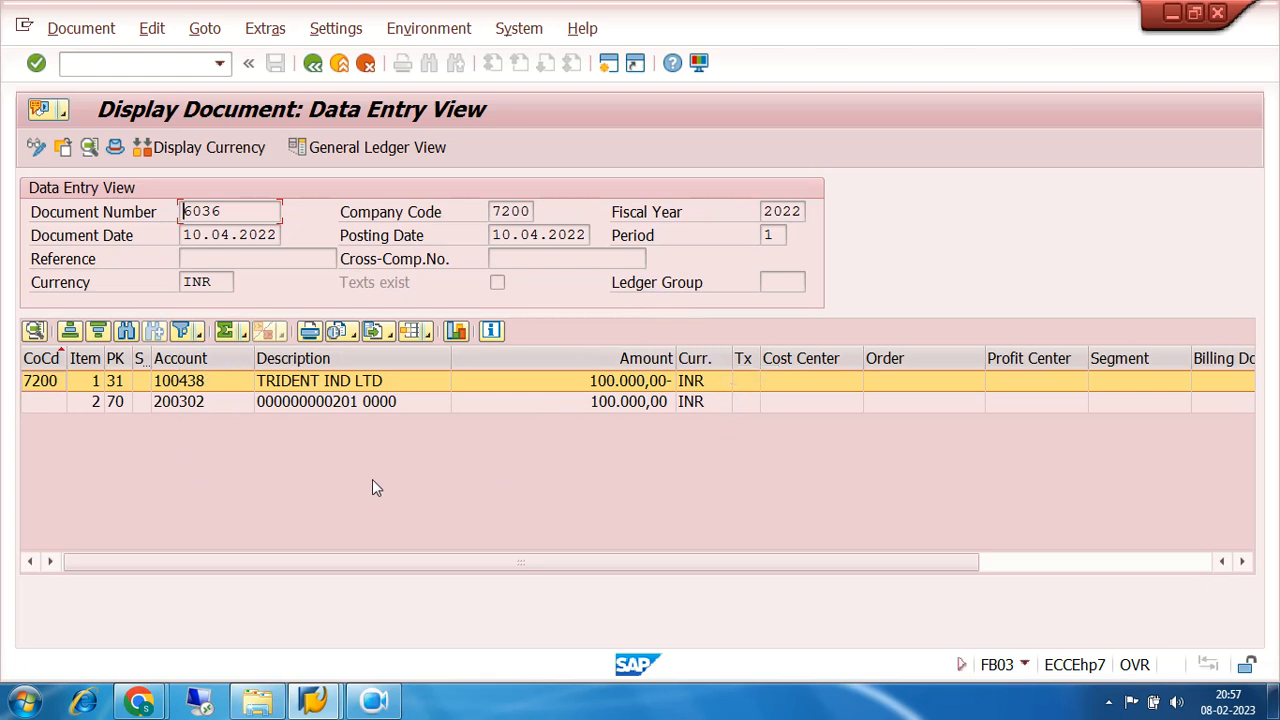
pyautogui.click(348, 404)
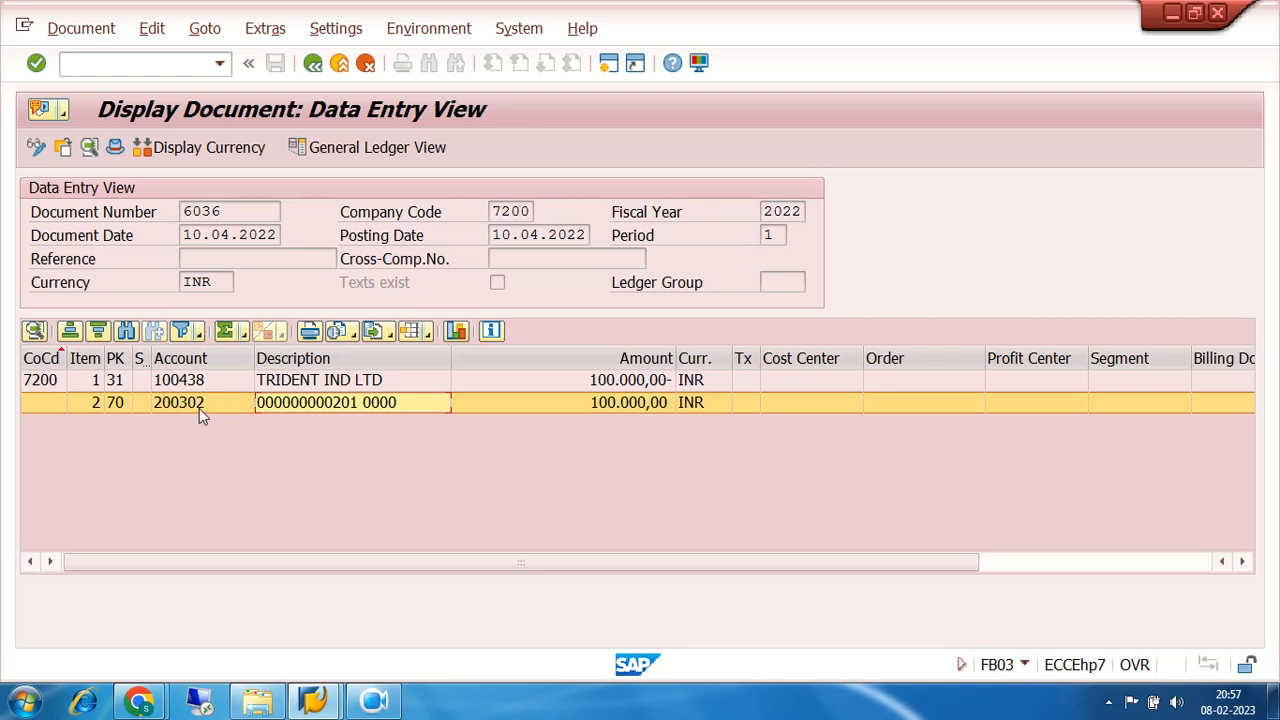
pyautogui.click(288, 382)
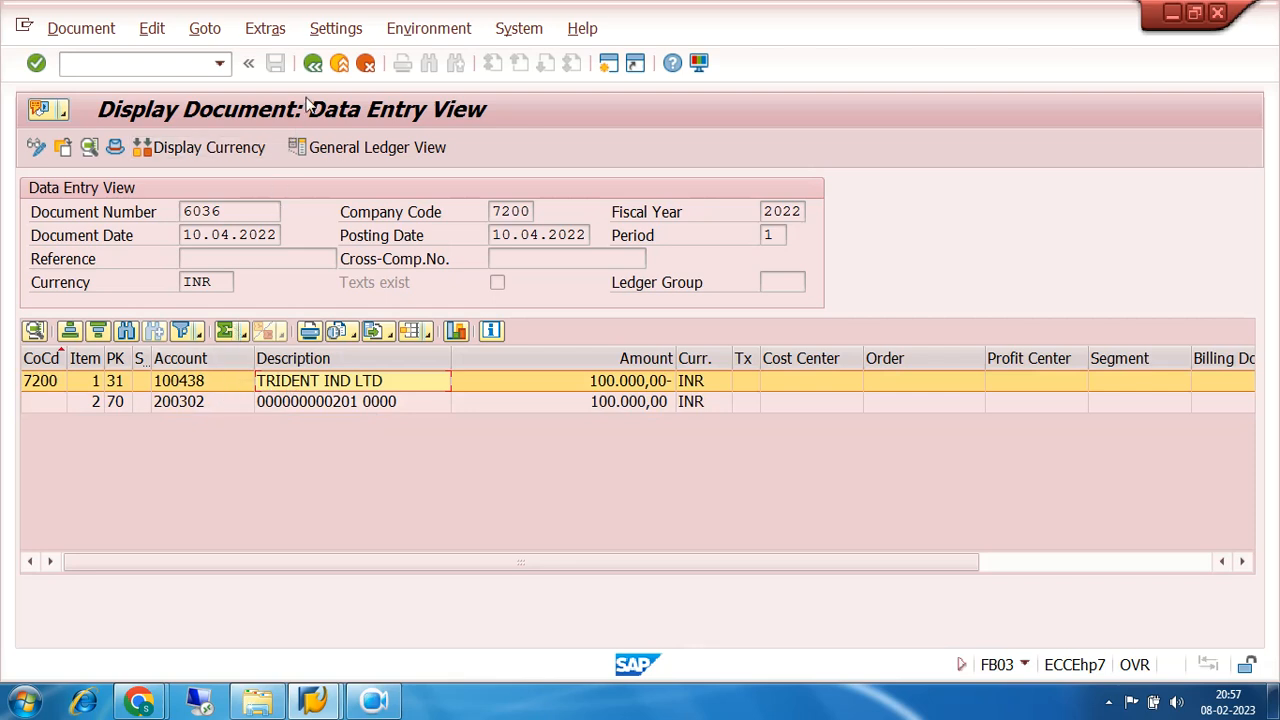
# Start another asset acquisition with vendor (F-90) and set both the document date and posting date to 15.04.2022
pyautogui.click(313, 63)
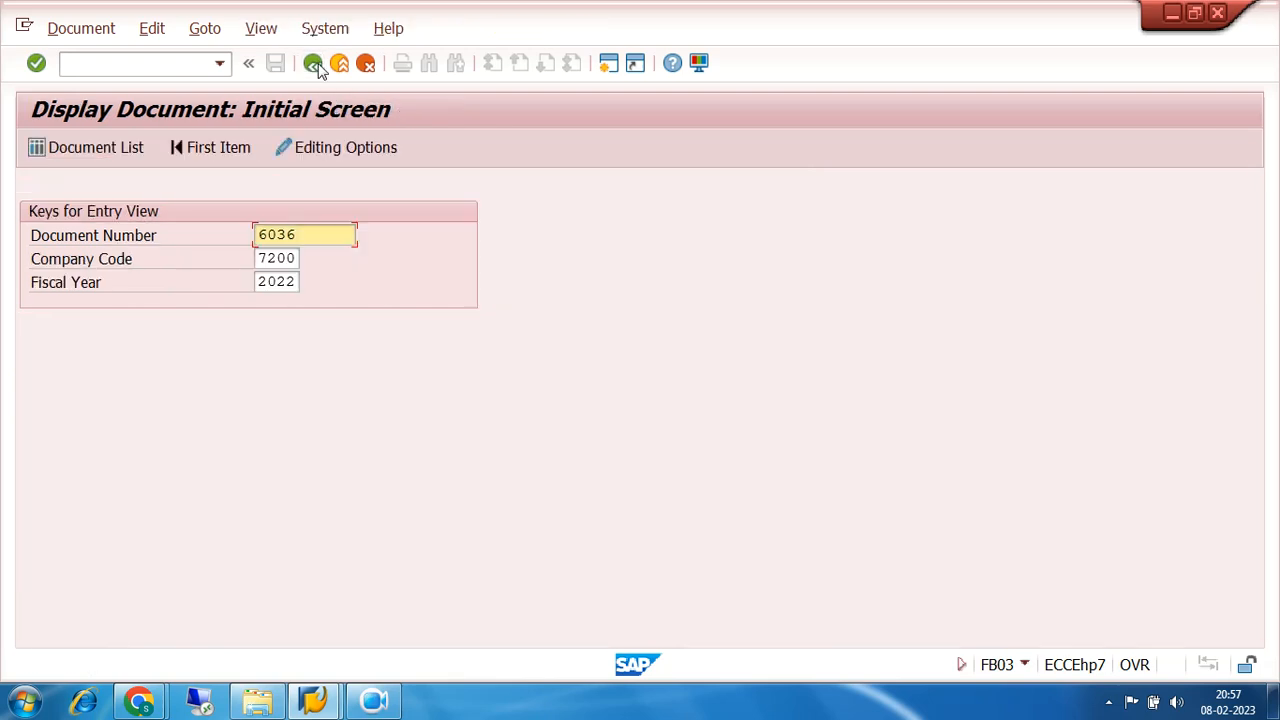
pyautogui.click(313, 63)
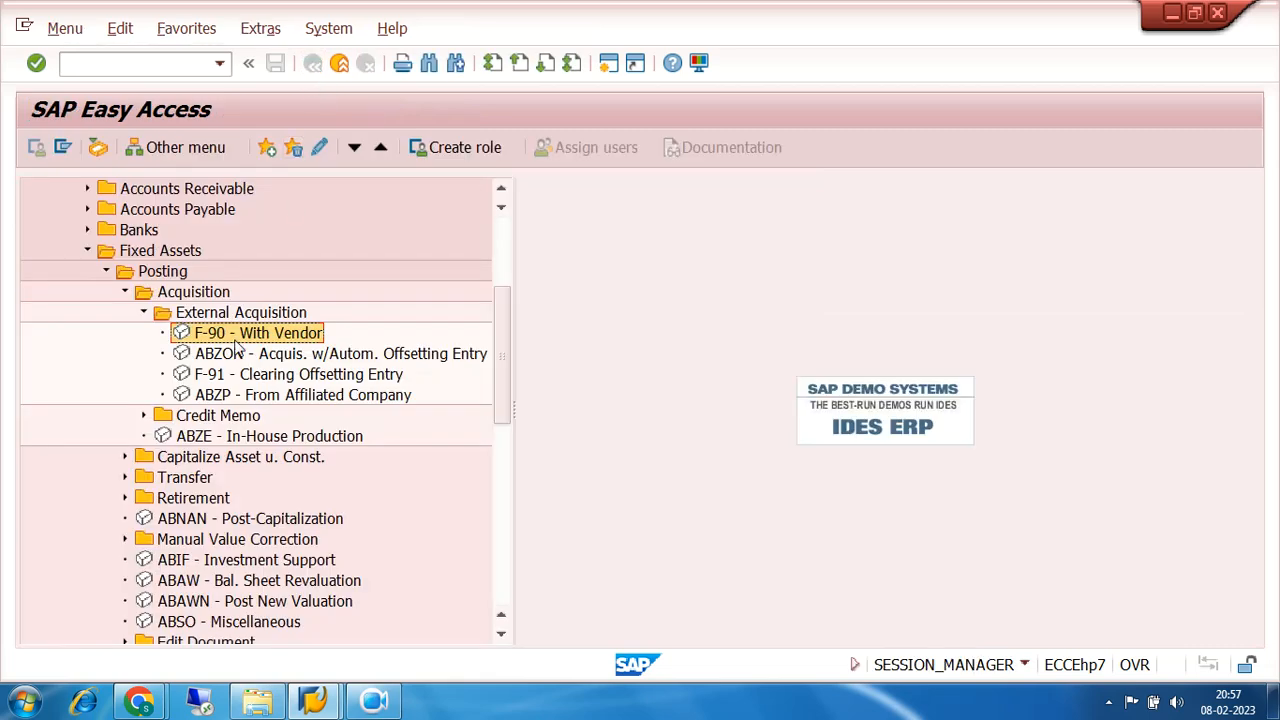
pyautogui.doubleClick(232, 340)
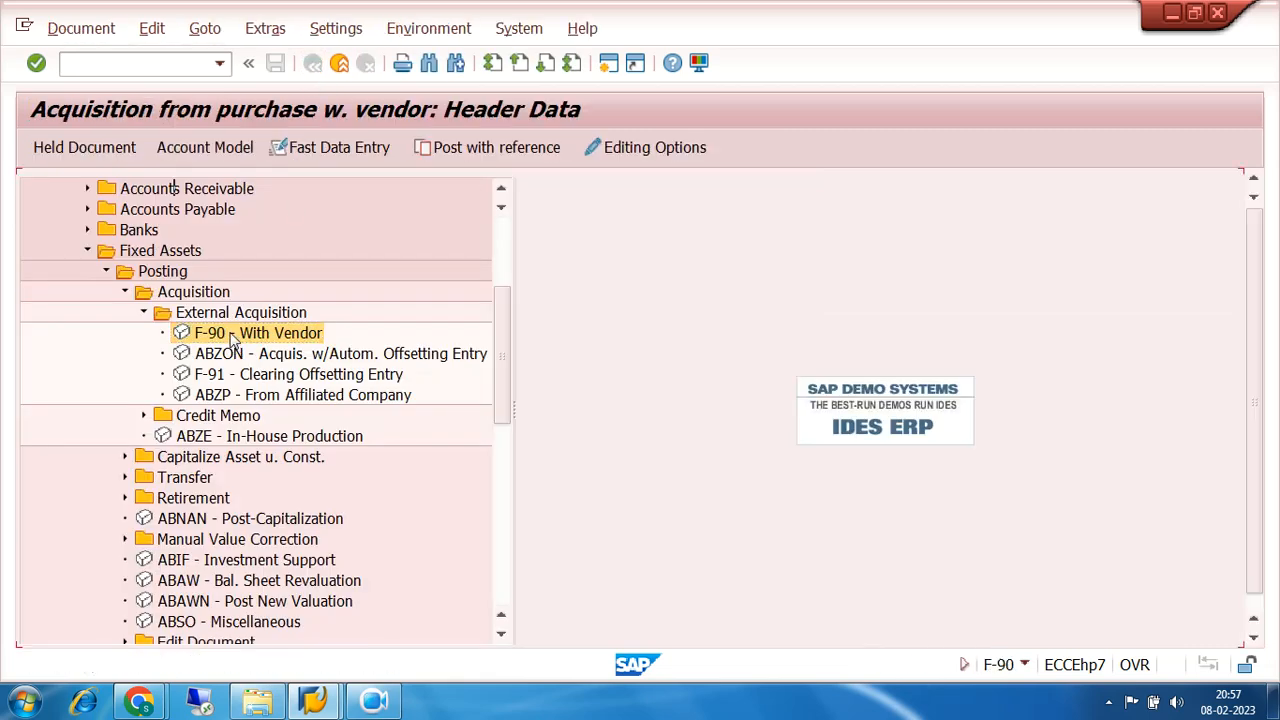
pyautogui.write('1')
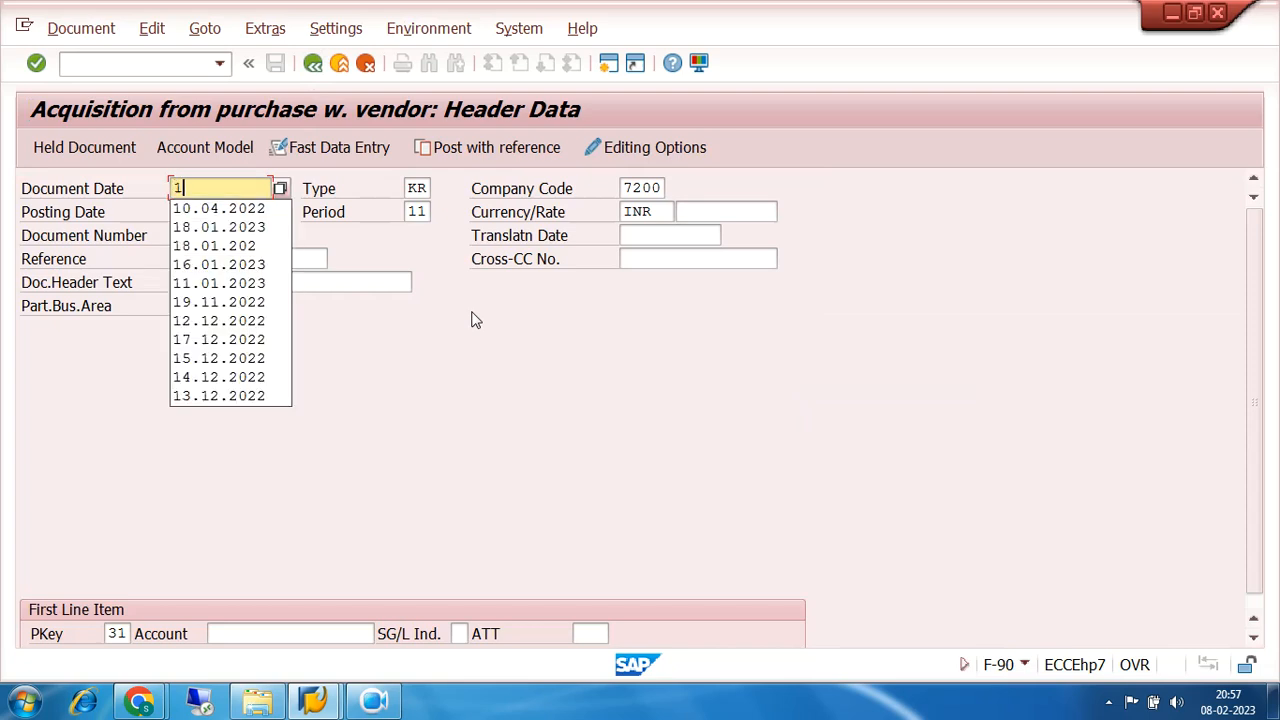
pyautogui.write('5.04')
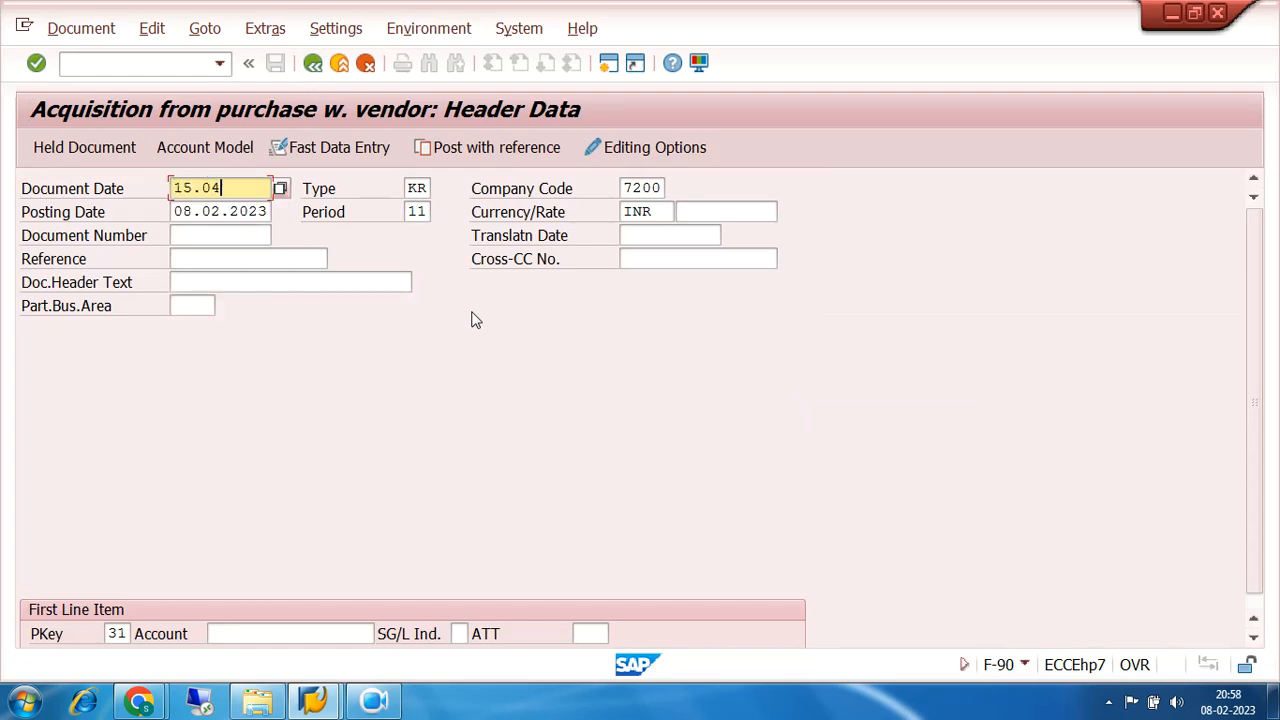
pyautogui.write('.2022')
pyautogui.press('Tab')
pyautogui.press('Tab')
pyautogui.press('Tab')
pyautogui.write('15.04.2')
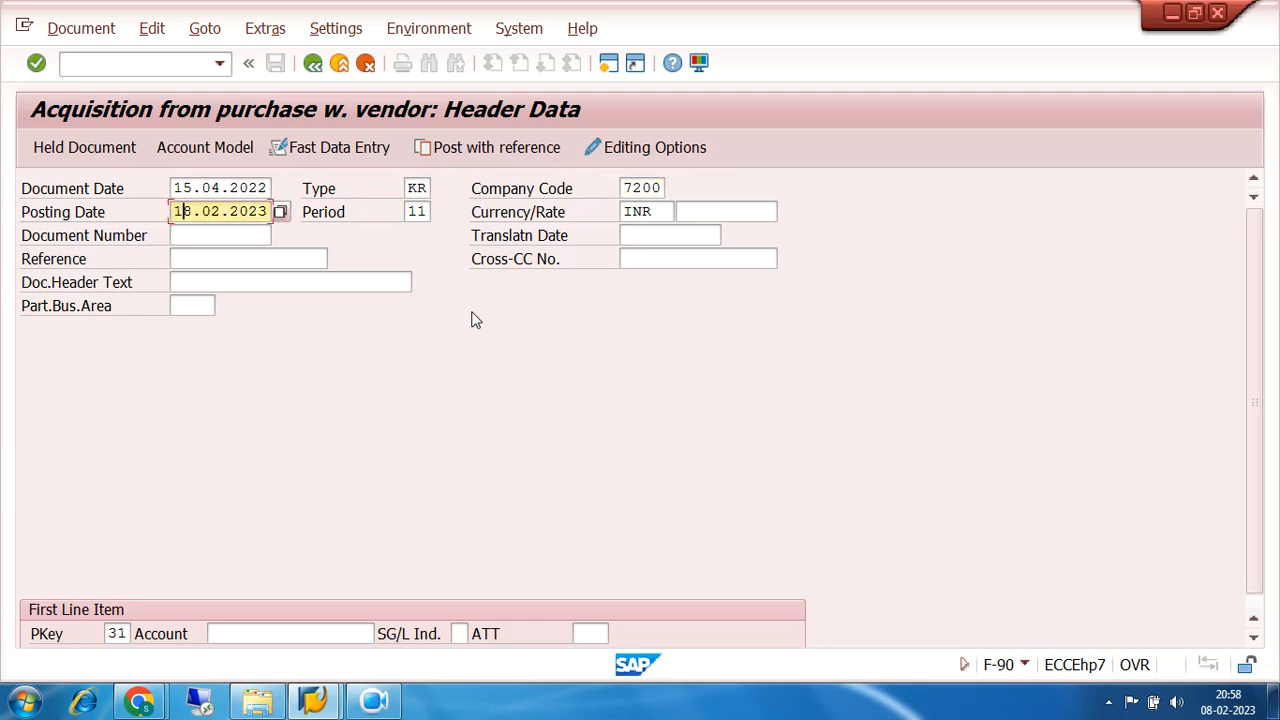
pyautogui.write('022')
# Look up the vendors of company code 7200 and assign TRIDENT IND LTD as the first line item's account
pyautogui.click(323, 632)
pyautogui.click(383, 635)
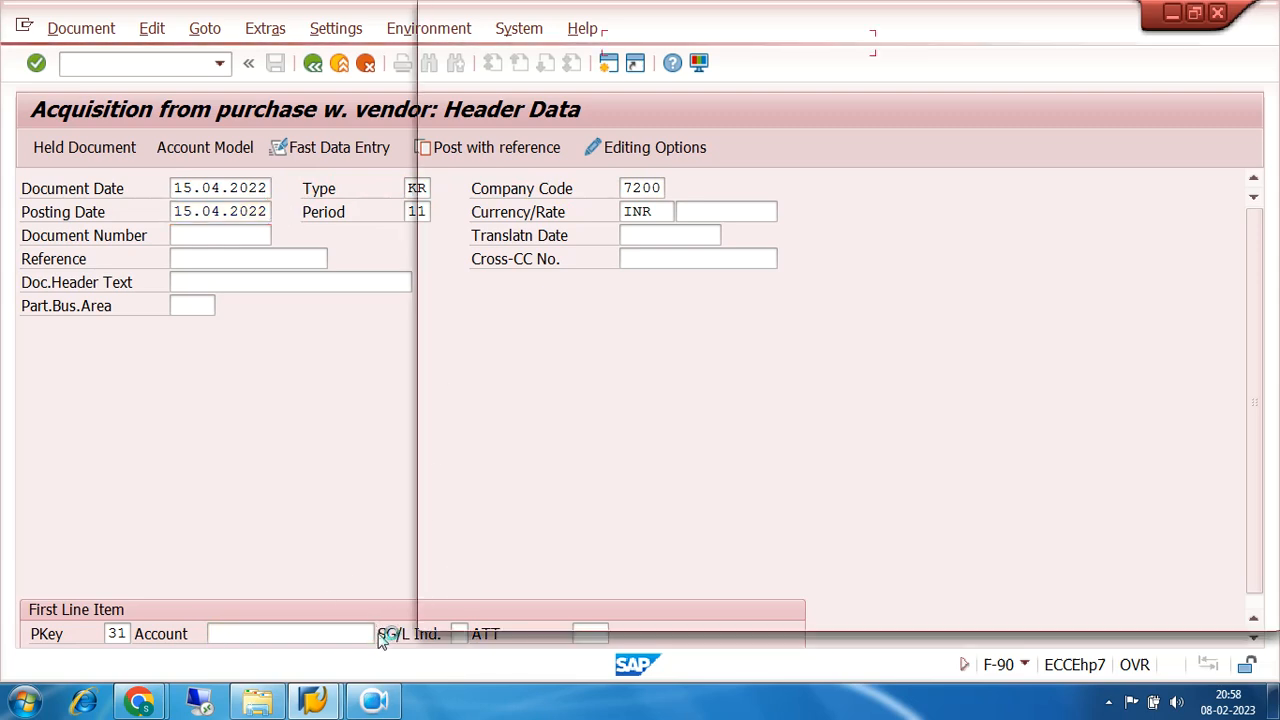
pyautogui.click(1194, 600)
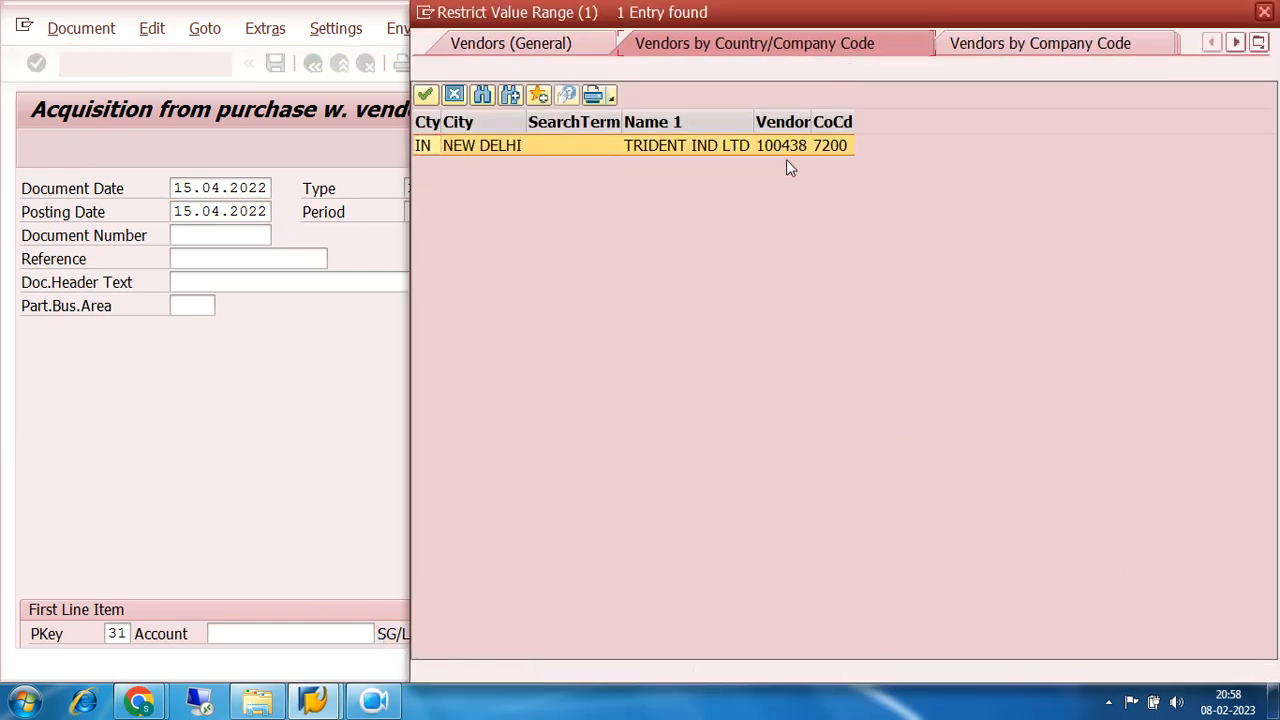
pyautogui.doubleClick(787, 150)
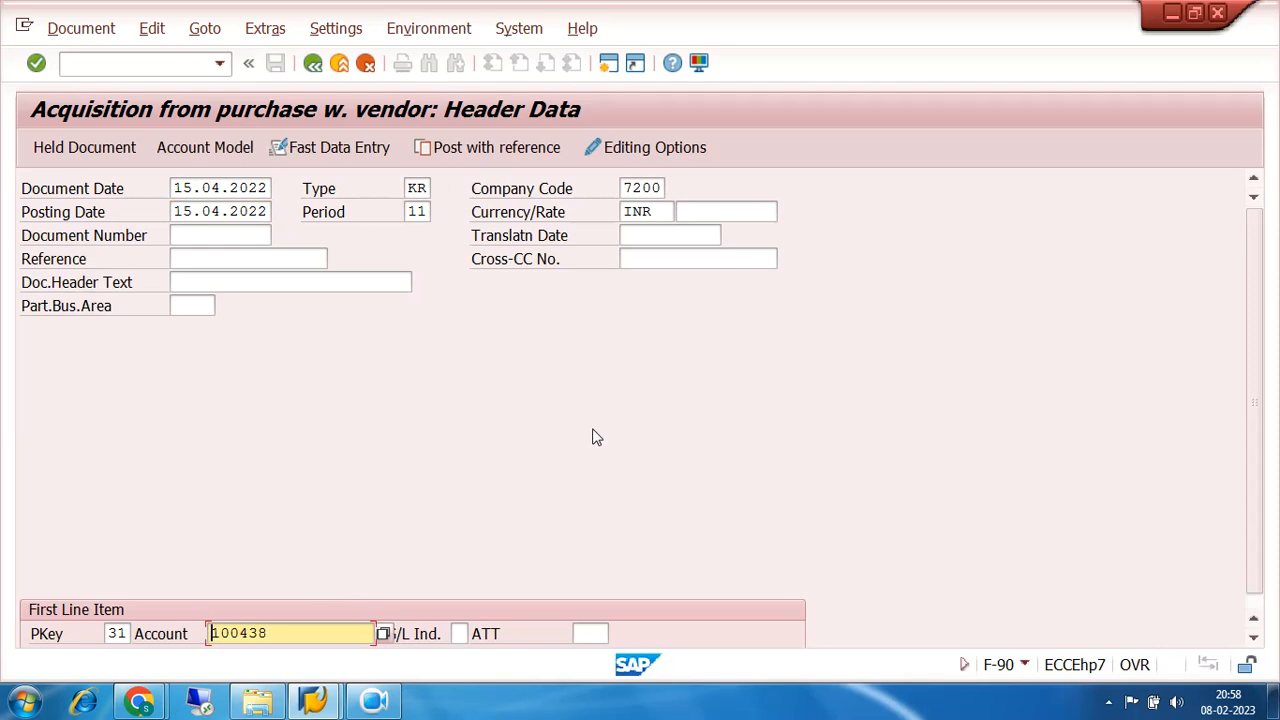
pyautogui.click(376, 704)
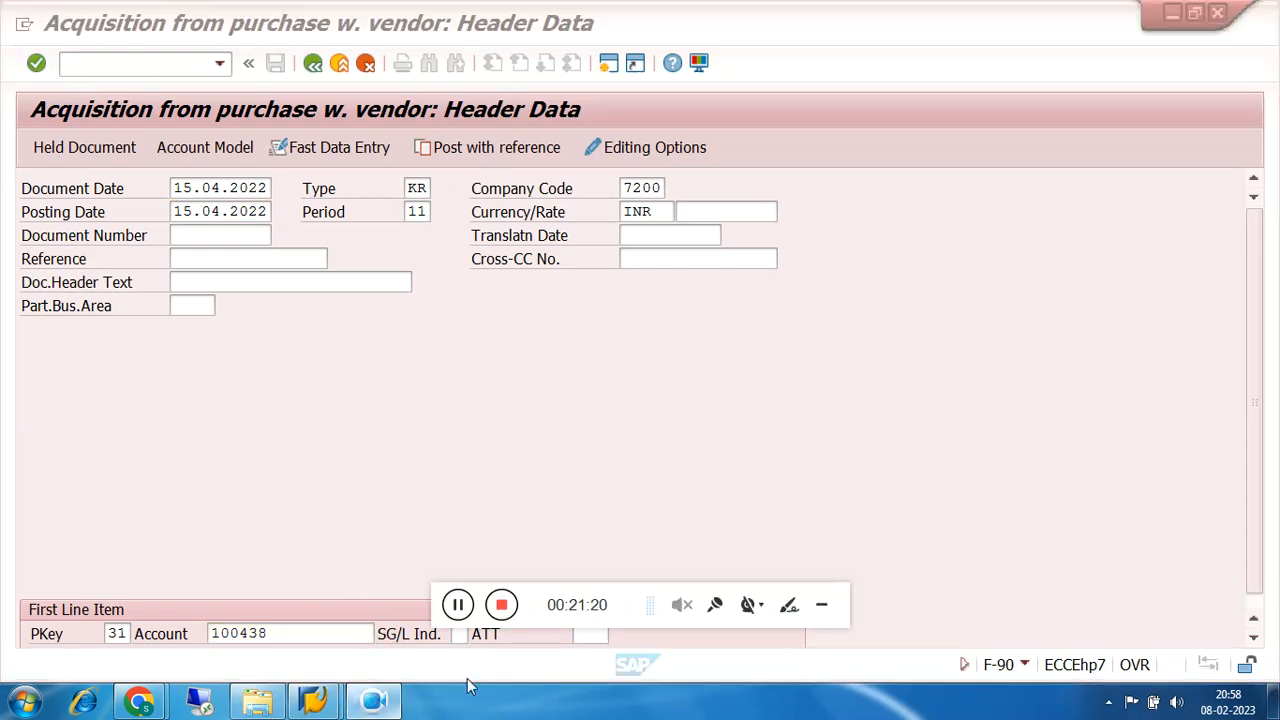
pyautogui.click(824, 607)
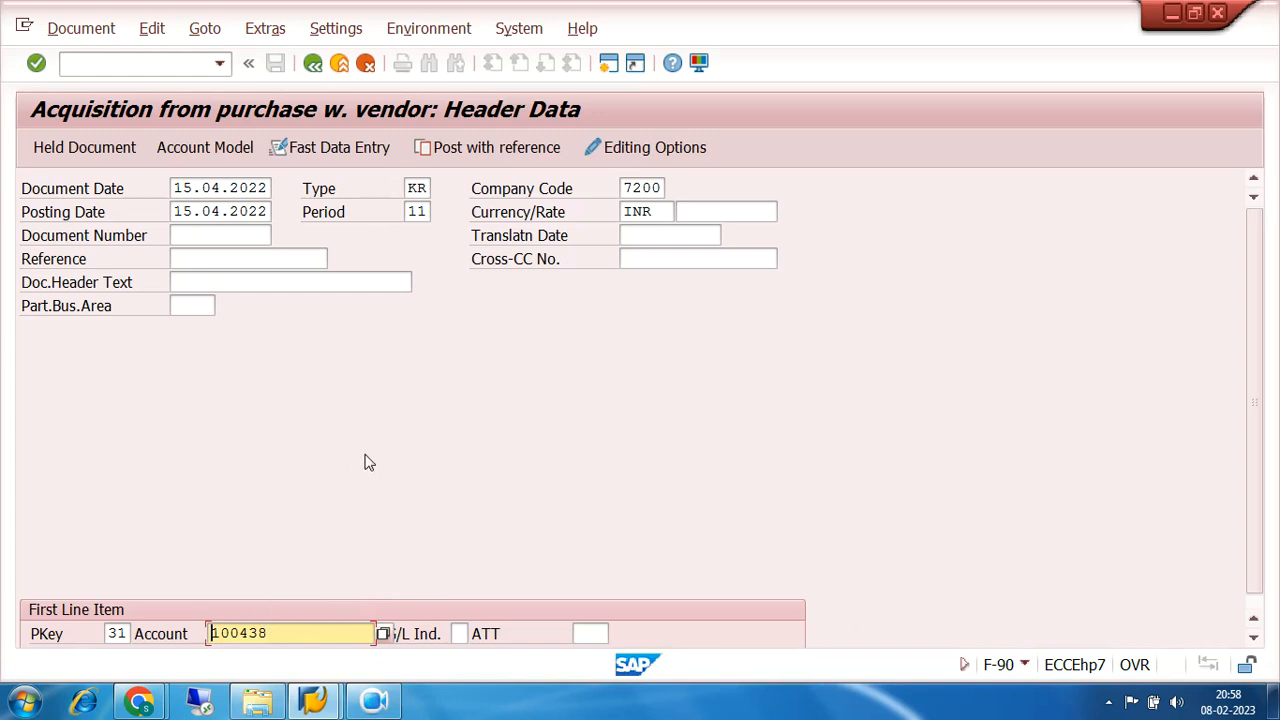
# Proceed to the vendor item, set its amount to 20000 INR, clear the tax code and enter the text "MOTOR-1 PURCHASED"
pyautogui.press('Return')
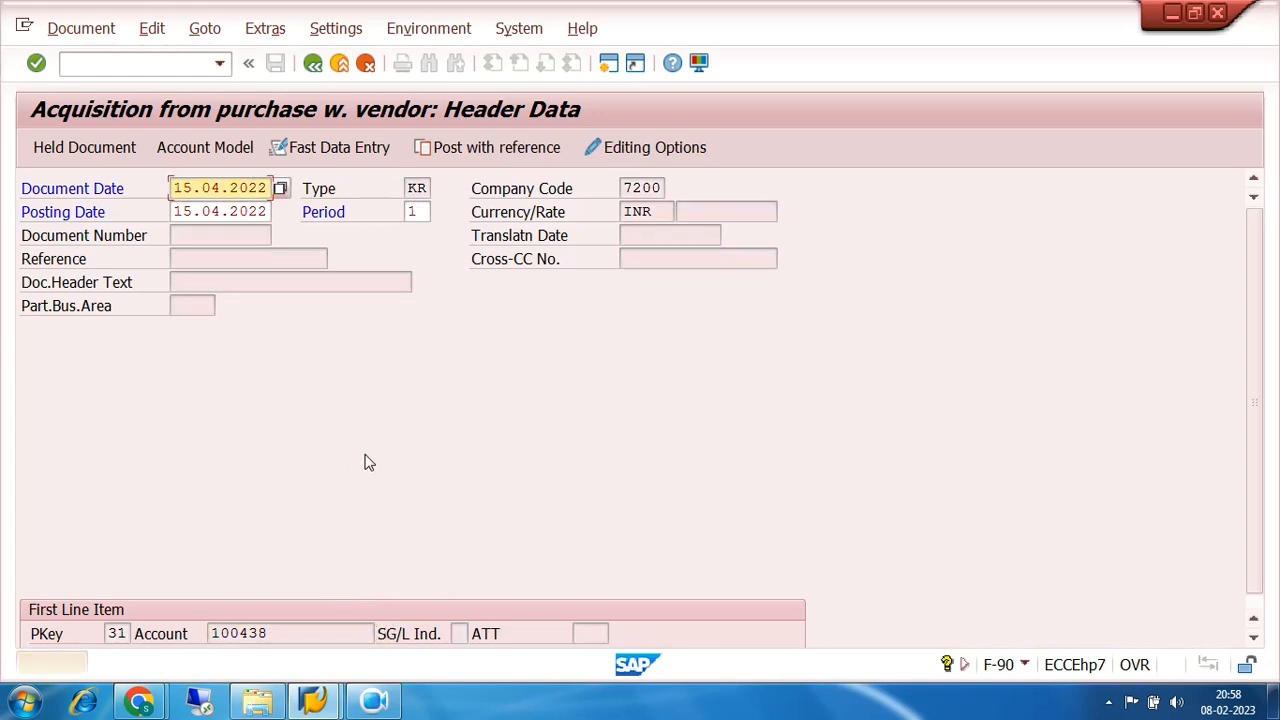
pyautogui.press('Return')
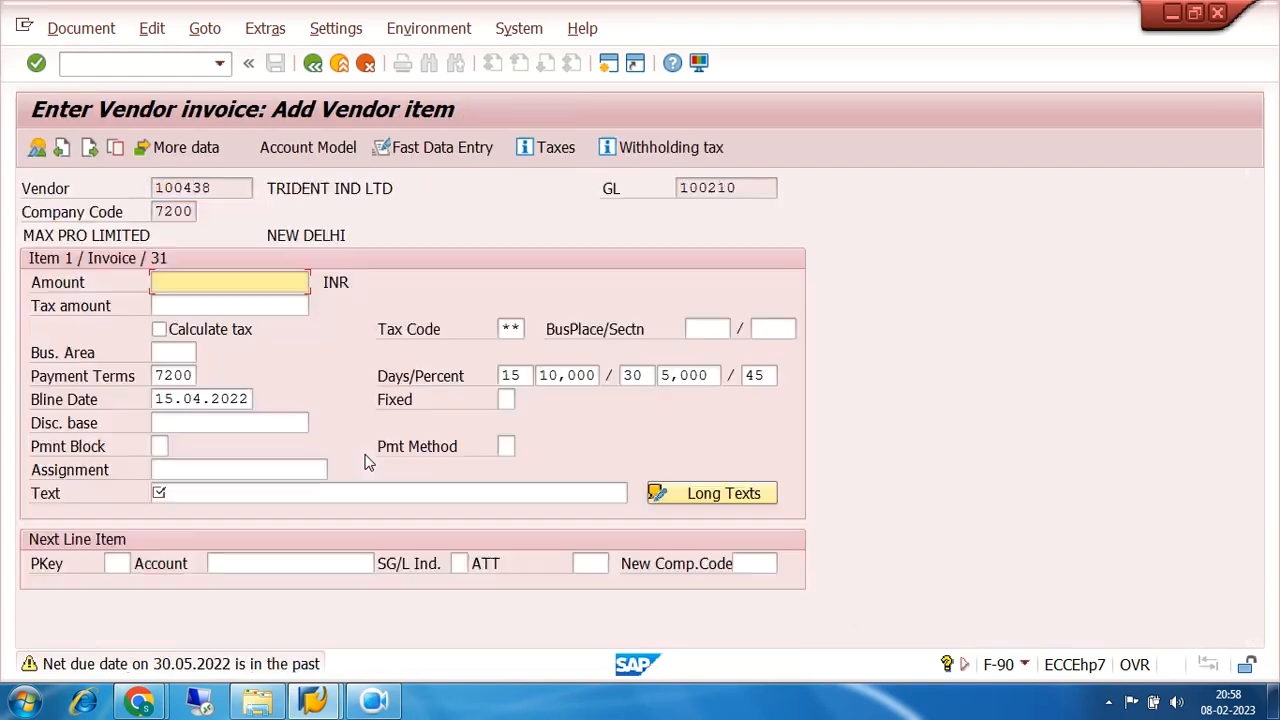
pyautogui.write('20000')
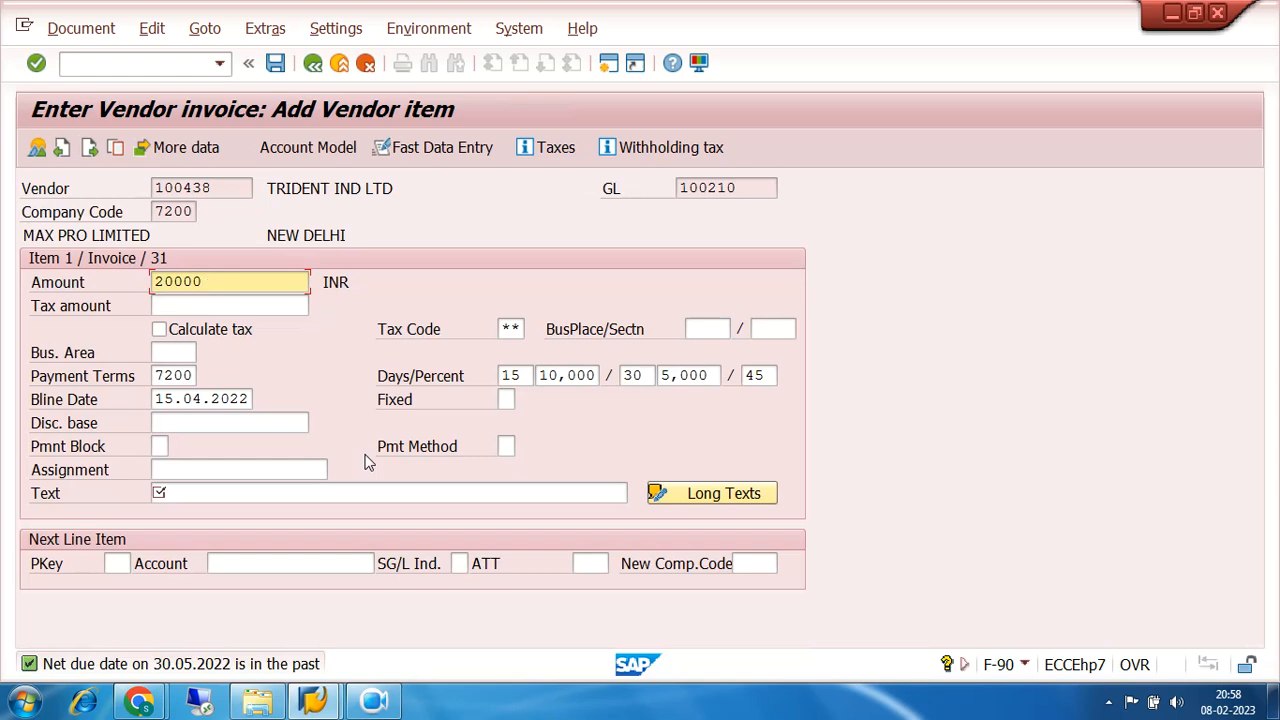
pyautogui.click(520, 330)
pyautogui.press('BackSpace')
pyautogui.press('BackSpace')
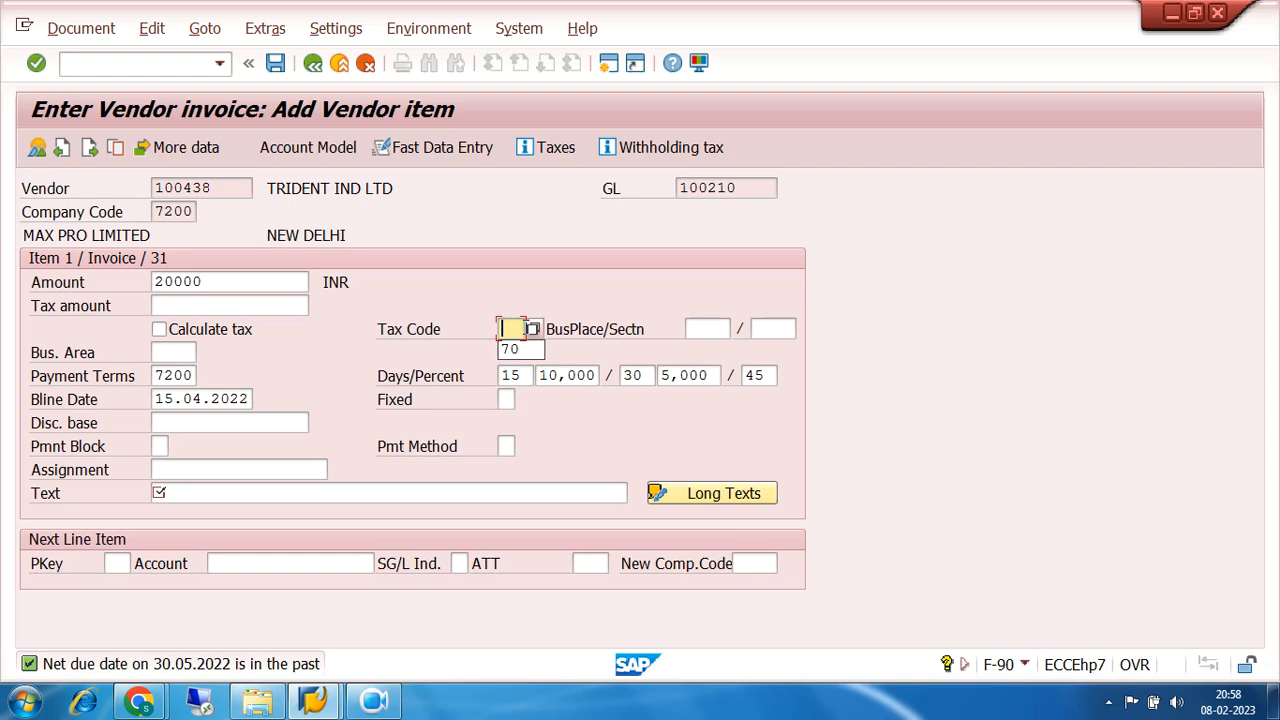
pyautogui.click(596, 283)
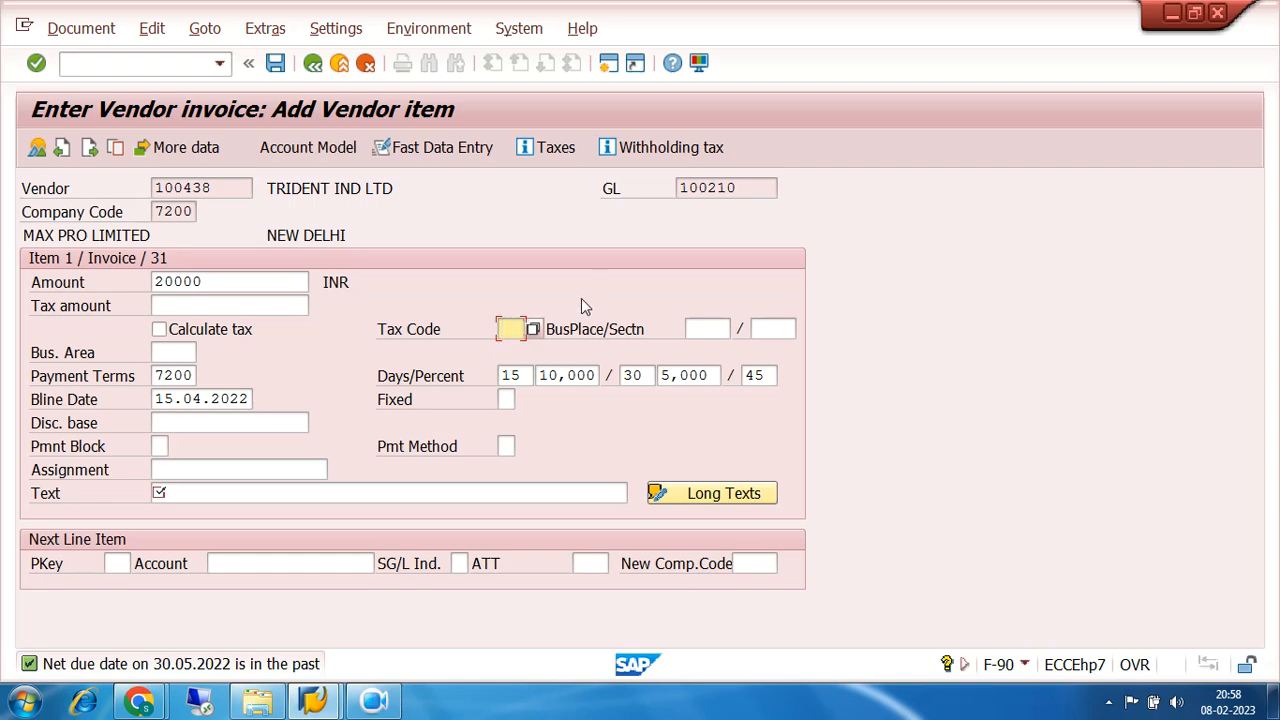
pyautogui.click(214, 493)
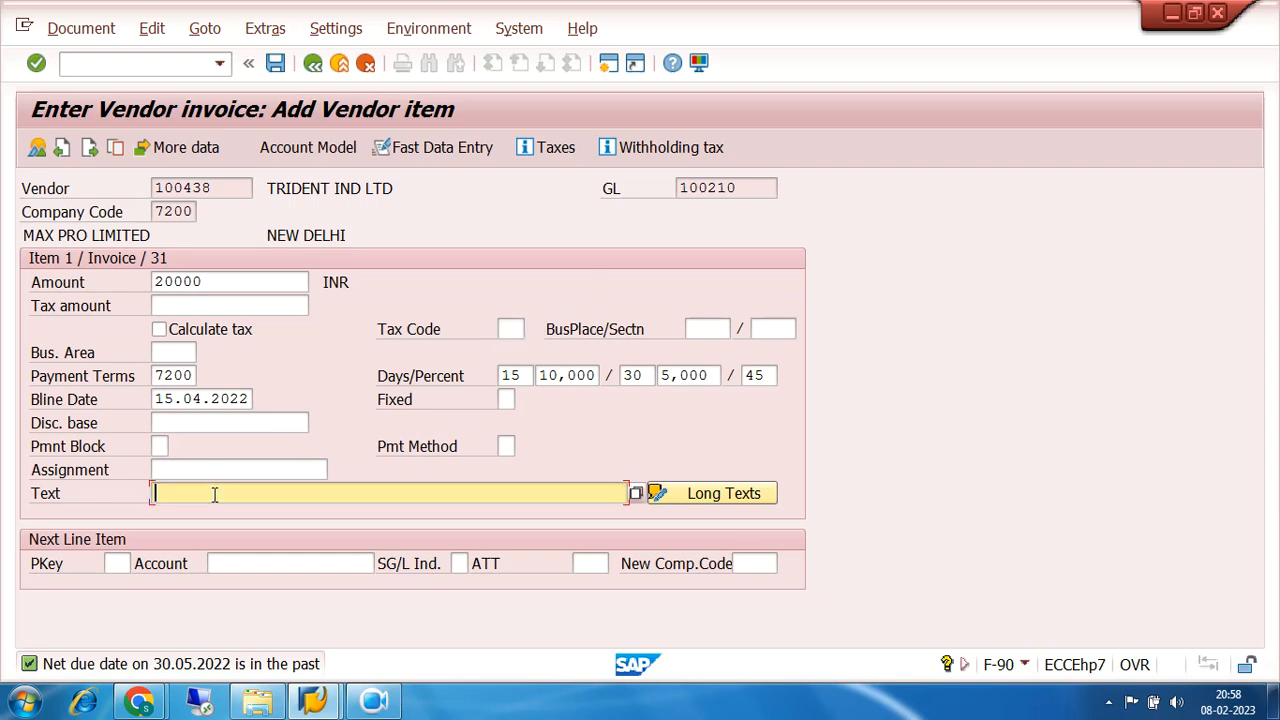
pyautogui.write('MOTOR-1 PURCHASED')
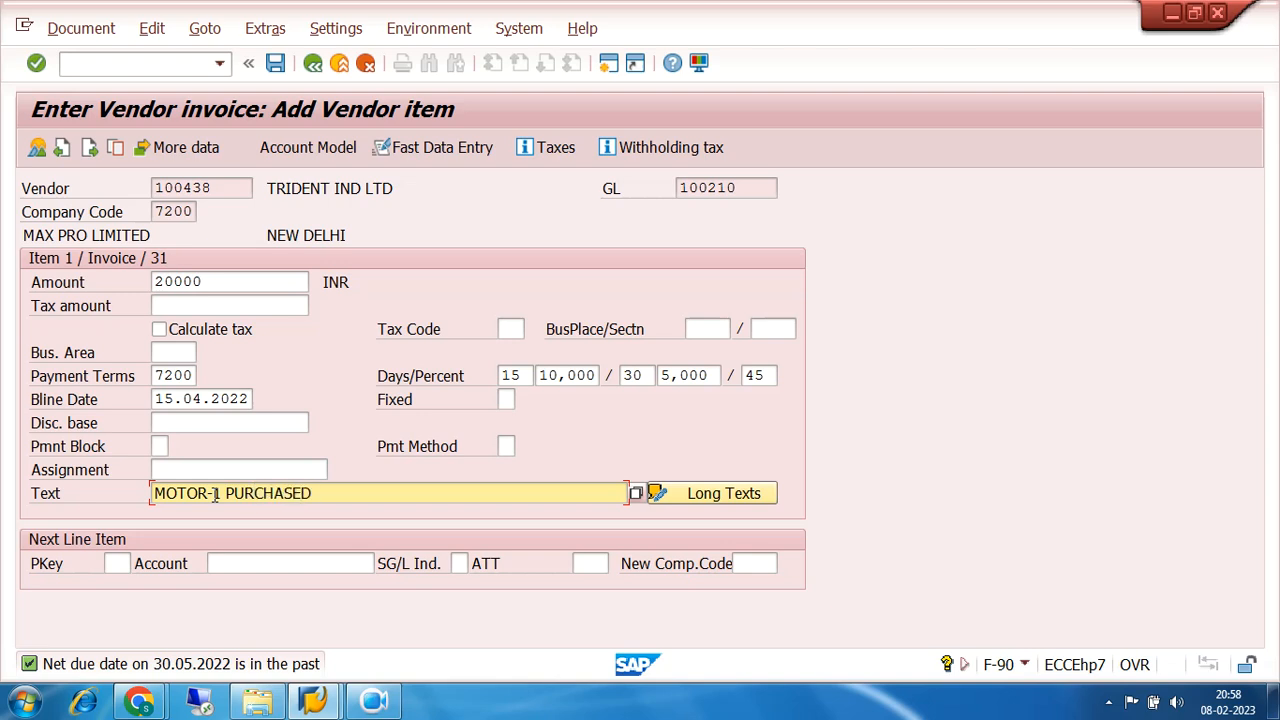
# Set the next line item's posting key to 70 and choose asset 201, subnumber 1, MOTOR NO-1, as its account
pyautogui.click(116, 565)
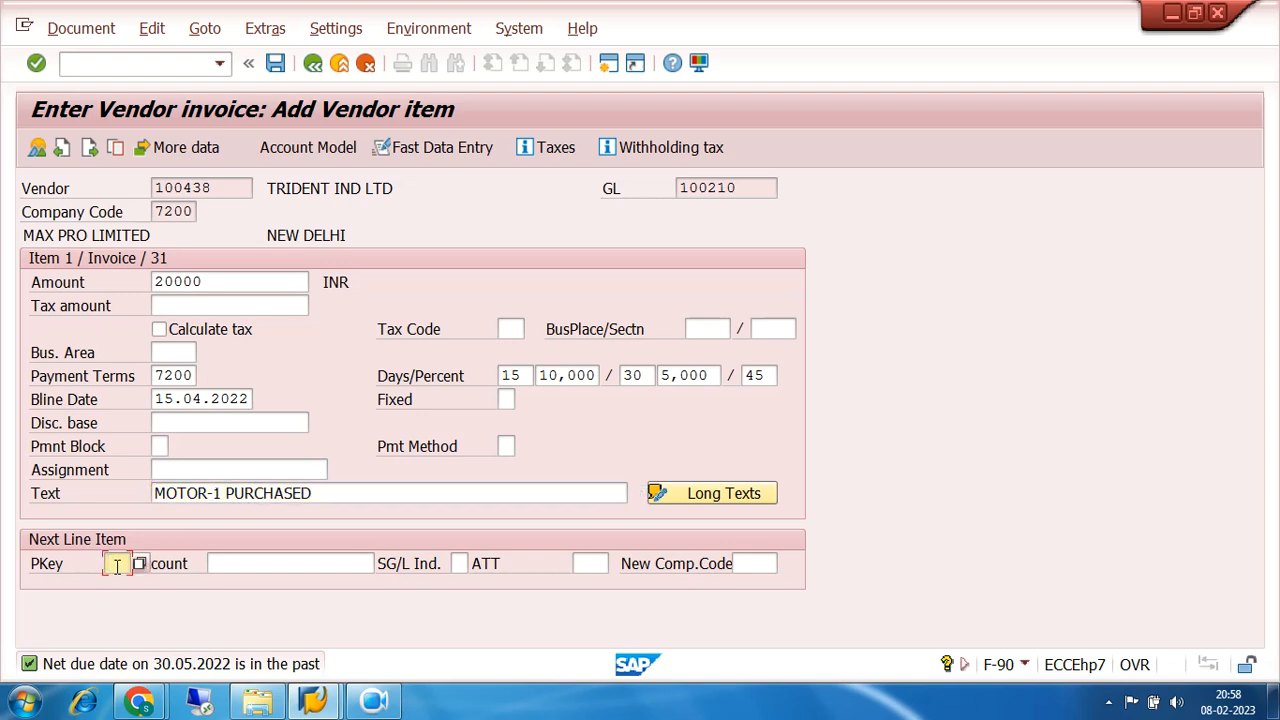
pyautogui.write('70')
pyautogui.click(228, 561)
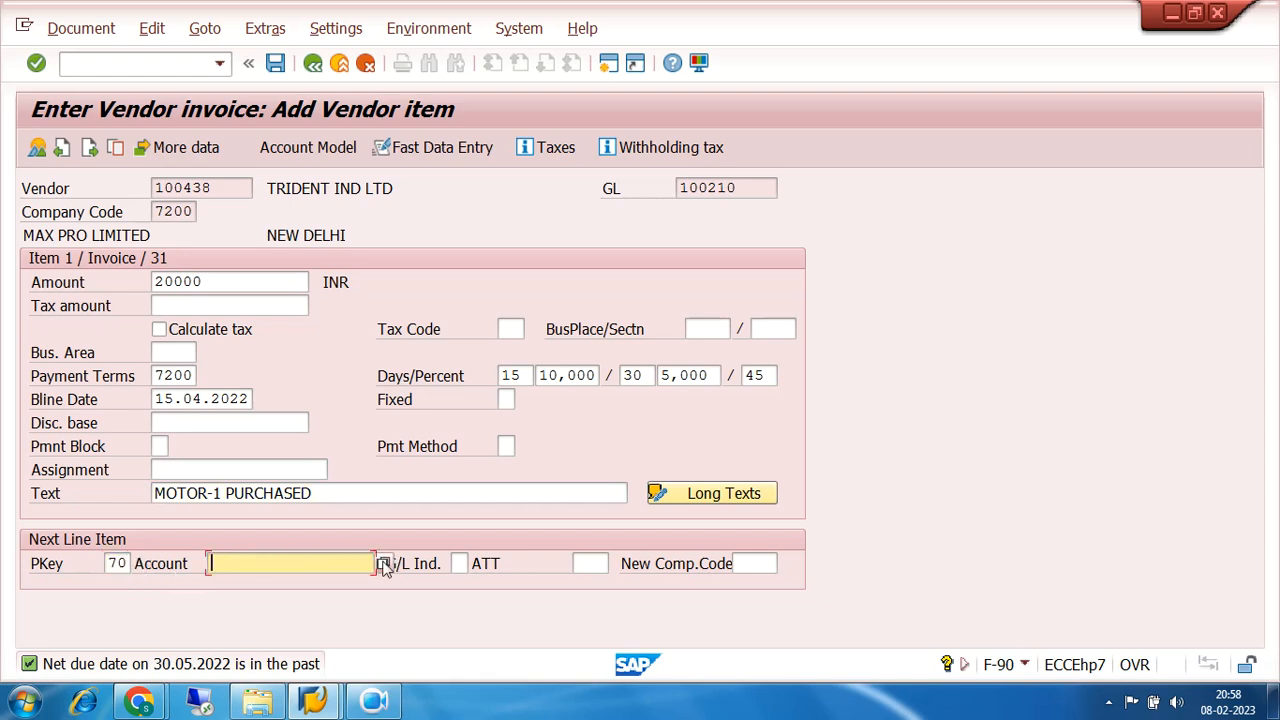
pyautogui.click(385, 565)
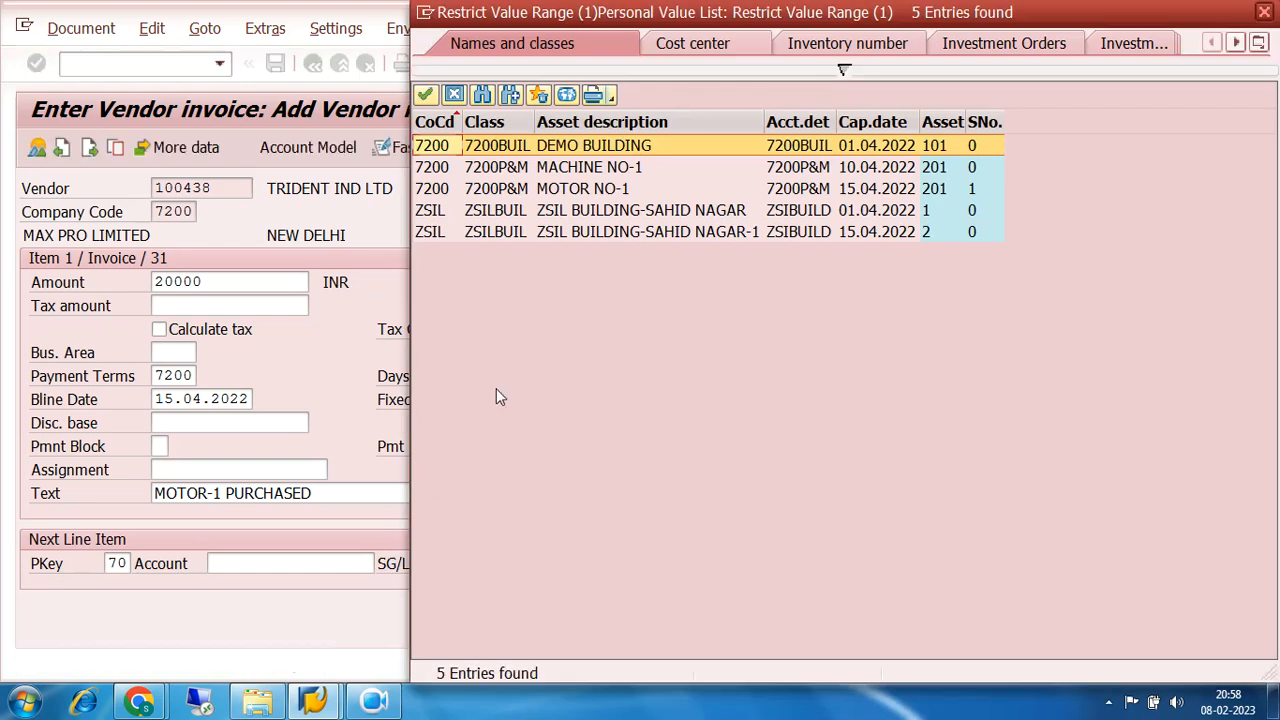
pyautogui.click(545, 191)
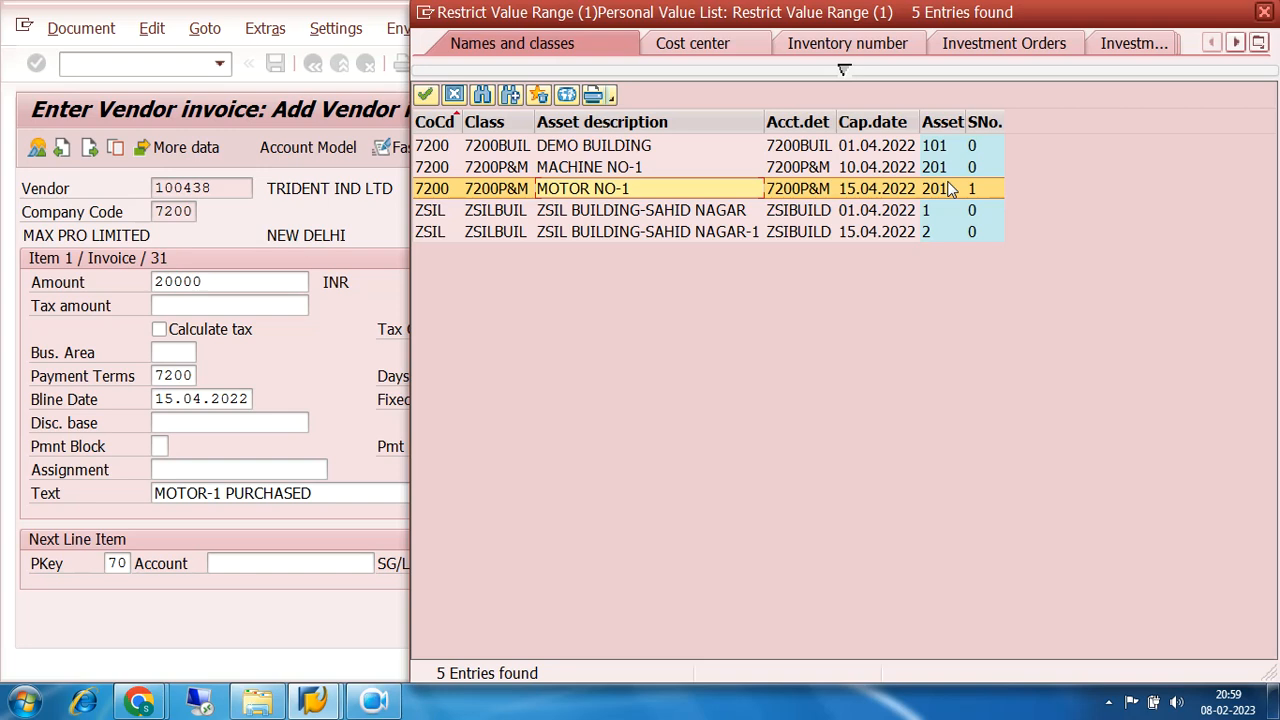
pyautogui.click(943, 187)
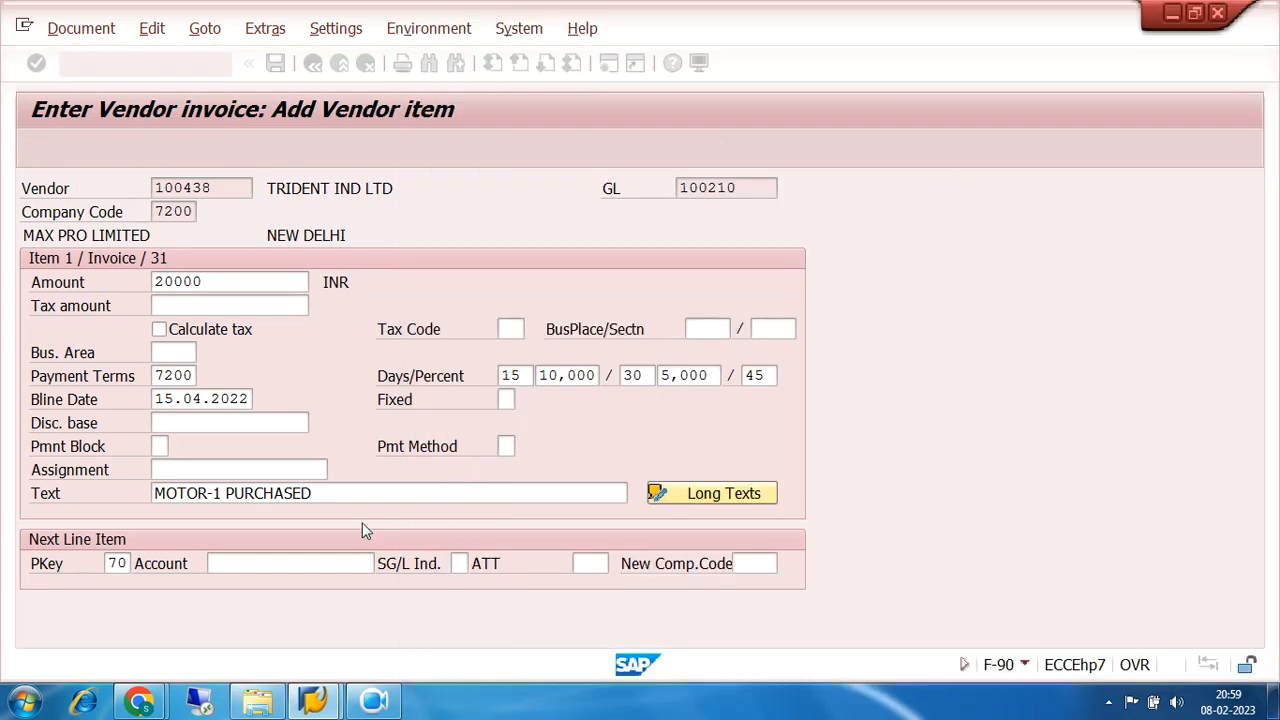
# Set the asset line's transaction type to 100 and clear the vendor's advance and invoice withholding tax codes to proceed to the asset item
pyautogui.click(590, 563)
pyautogui.write('100')
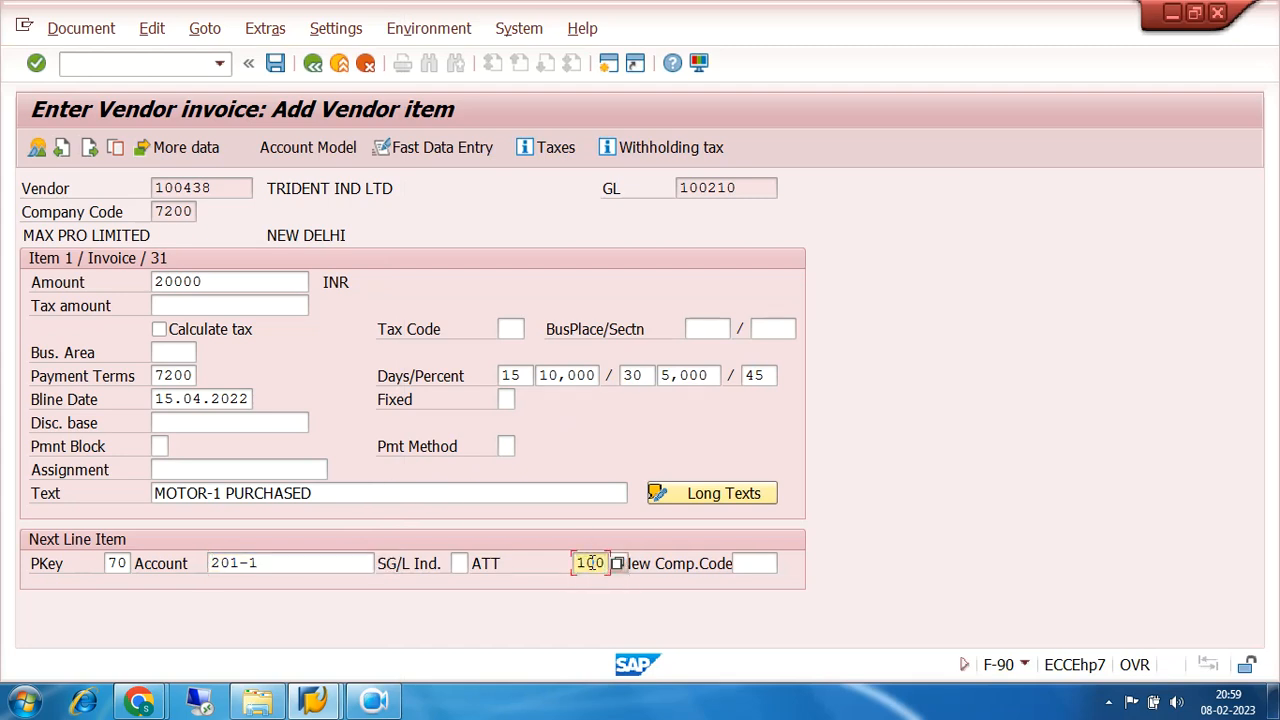
pyautogui.press('Return')
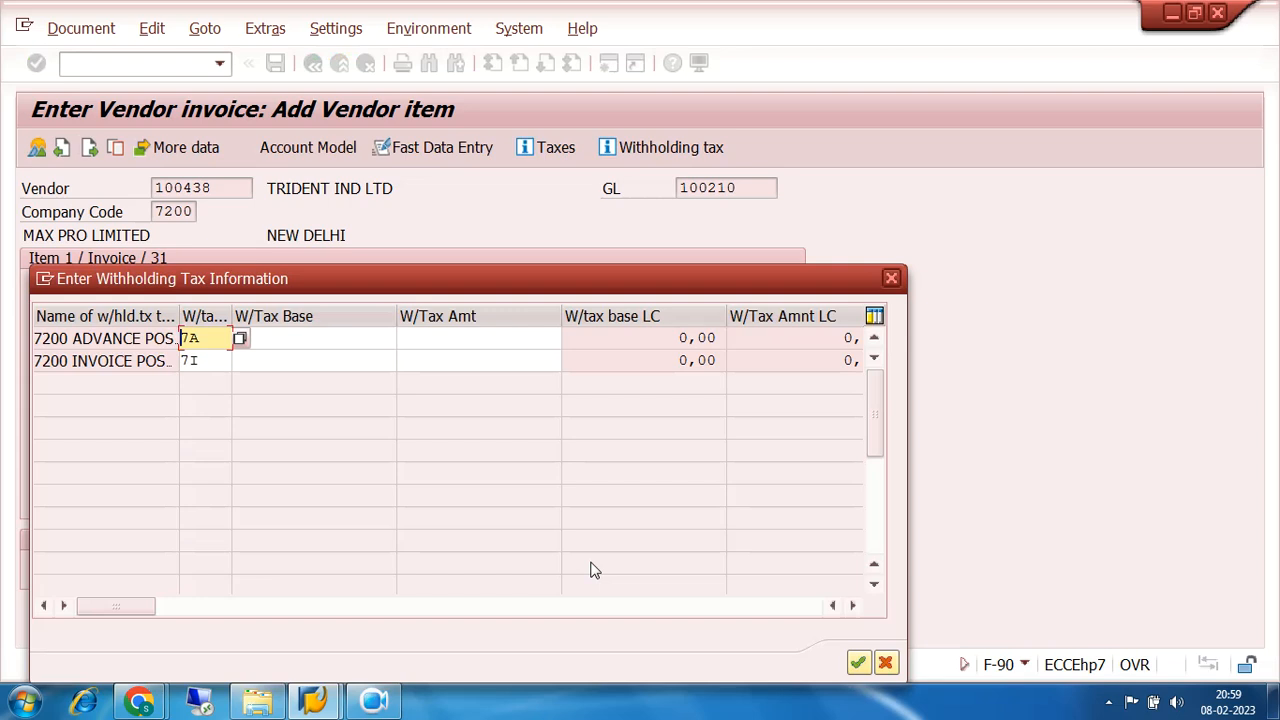
pyautogui.press('Delete')
pyautogui.press('BackSpace')
pyautogui.press('Down')
pyautogui.press('Delete')
pyautogui.press('BackSpace')
pyautogui.press('Return')
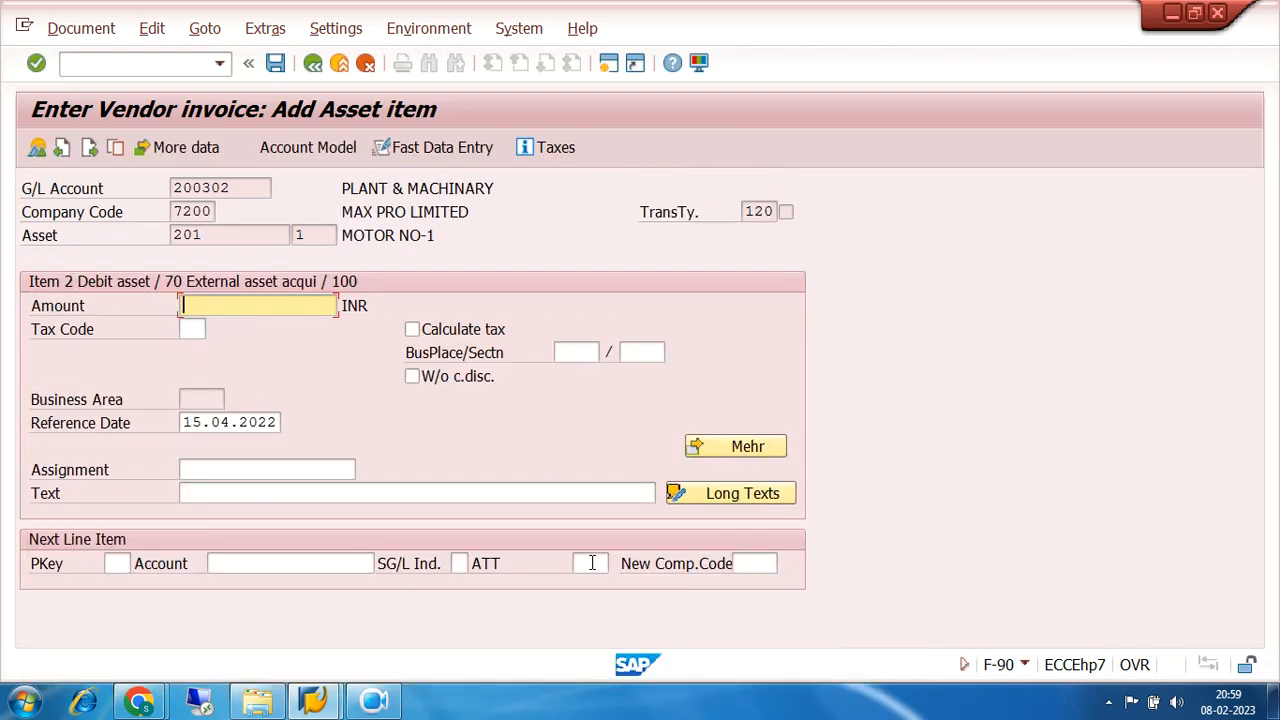
# Enter * as the amount and + as the text of the MOTOR NO-1 asset item
pyautogui.write('*')
pyautogui.click(323, 494)
pyautogui.write('+')
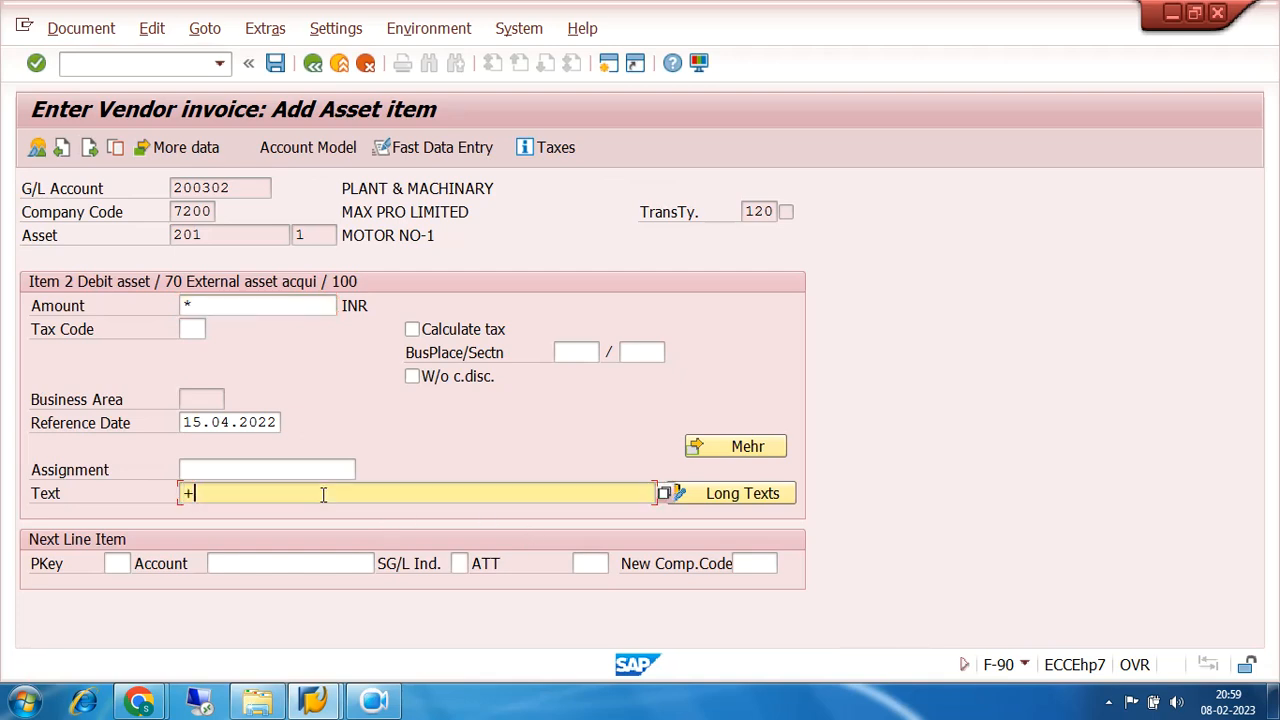
# Simulate the vendor invoice, accept the tax check warning and post the document
pyautogui.click(80, 30)
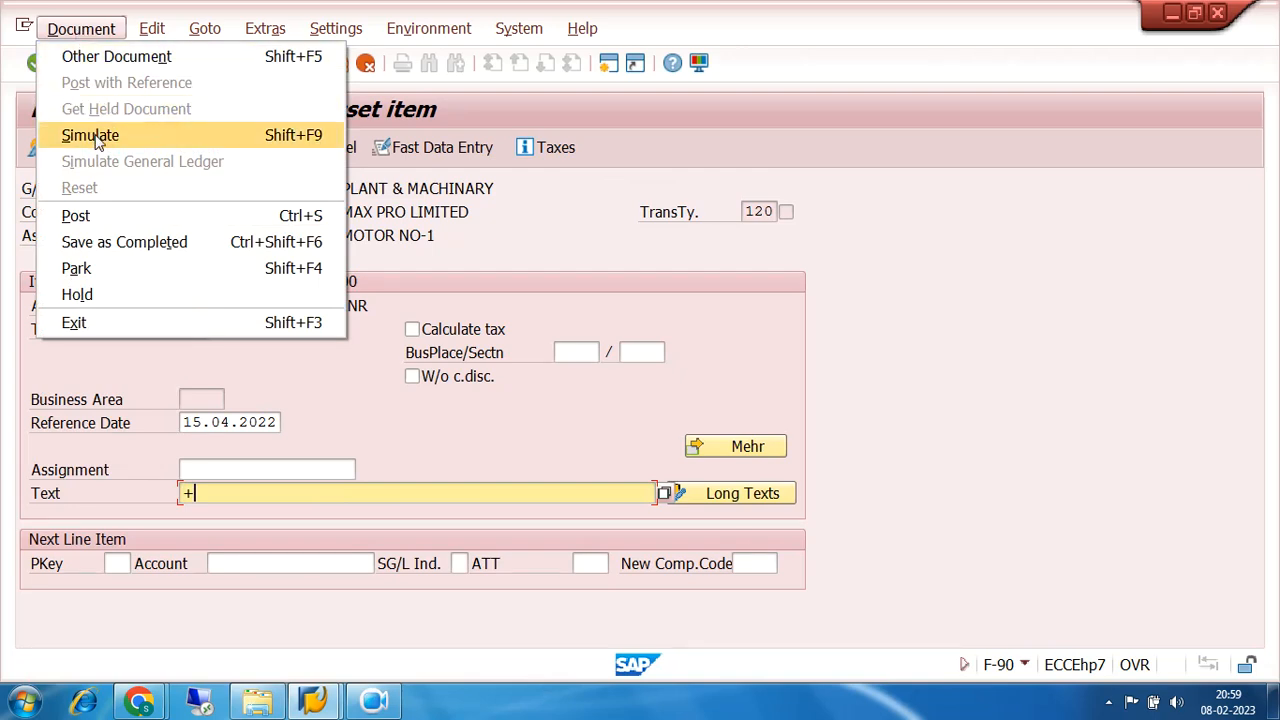
pyautogui.click(96, 134)
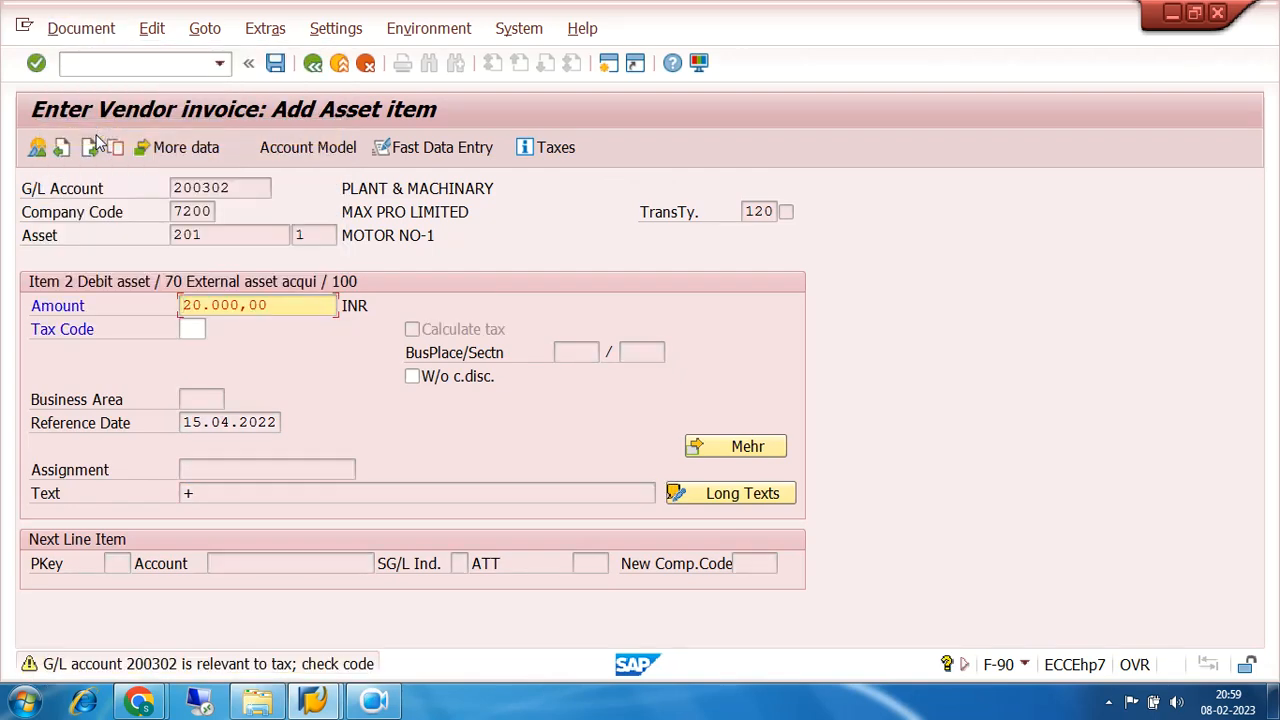
pyautogui.press('Return')
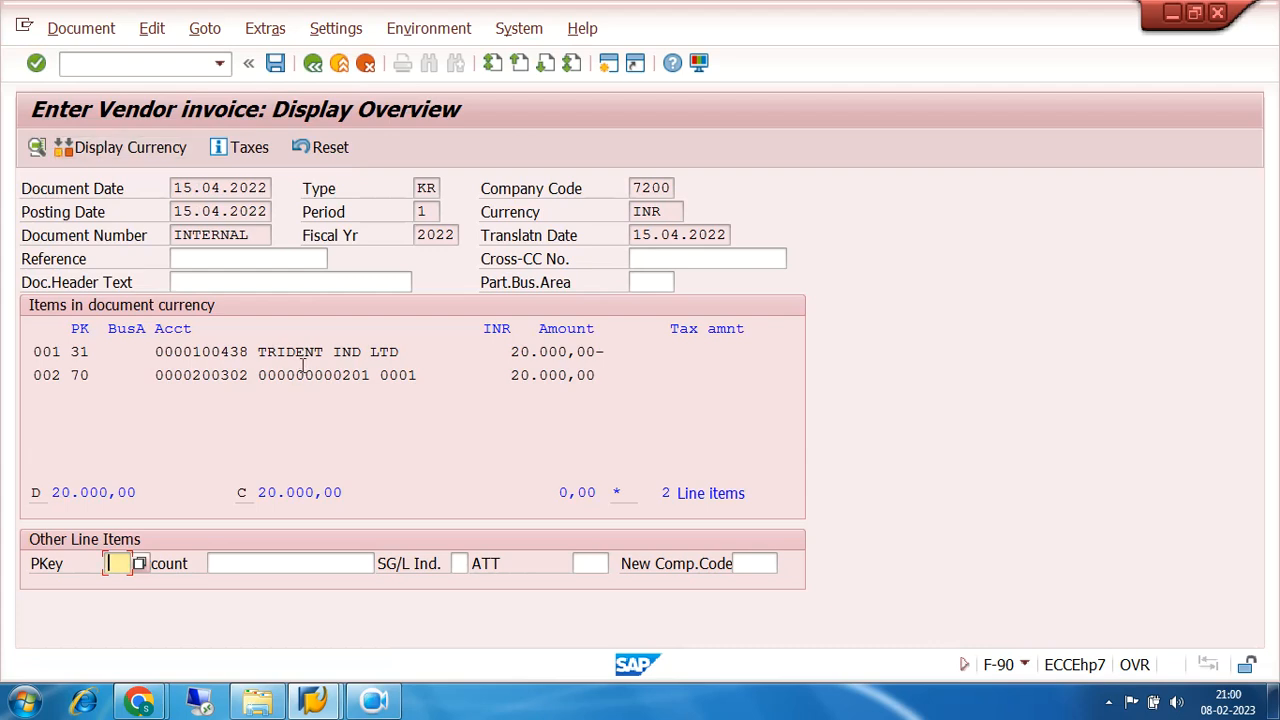
pyautogui.click(275, 63)
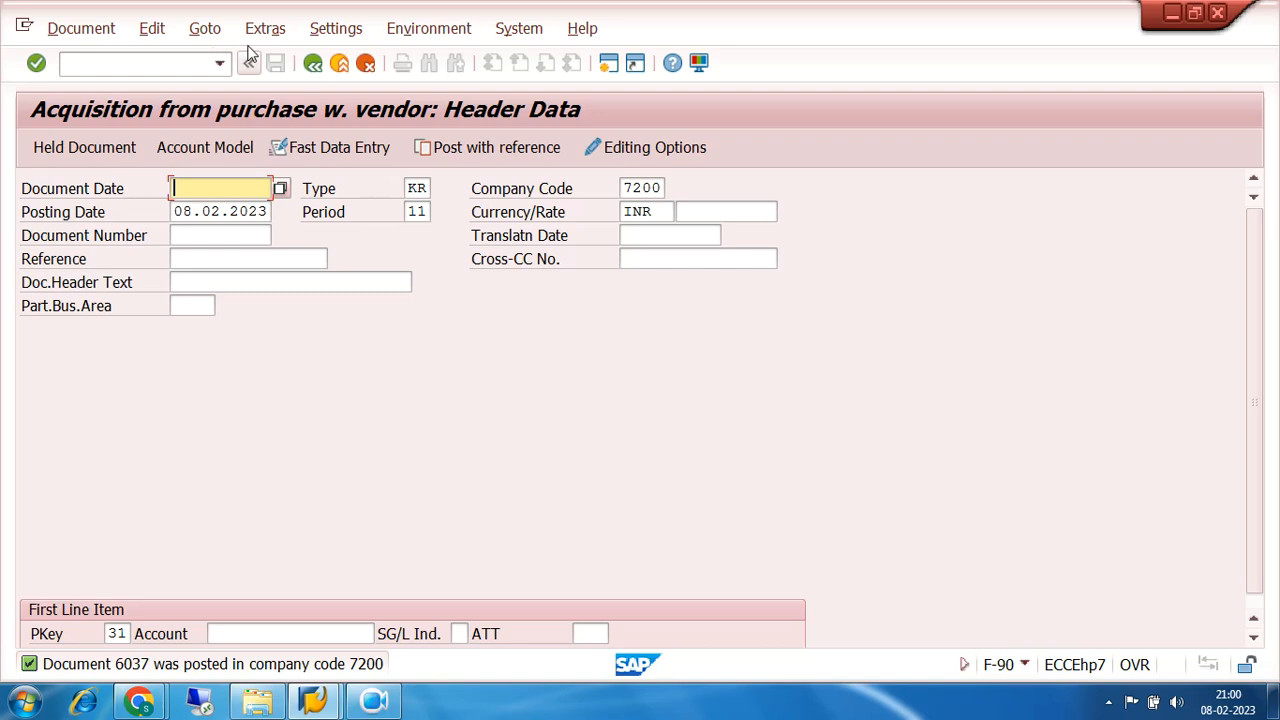
# Exit the vendor acquisition entry and open the Asset Explorer (AW01N) for fixed assets
pyautogui.click(313, 63)
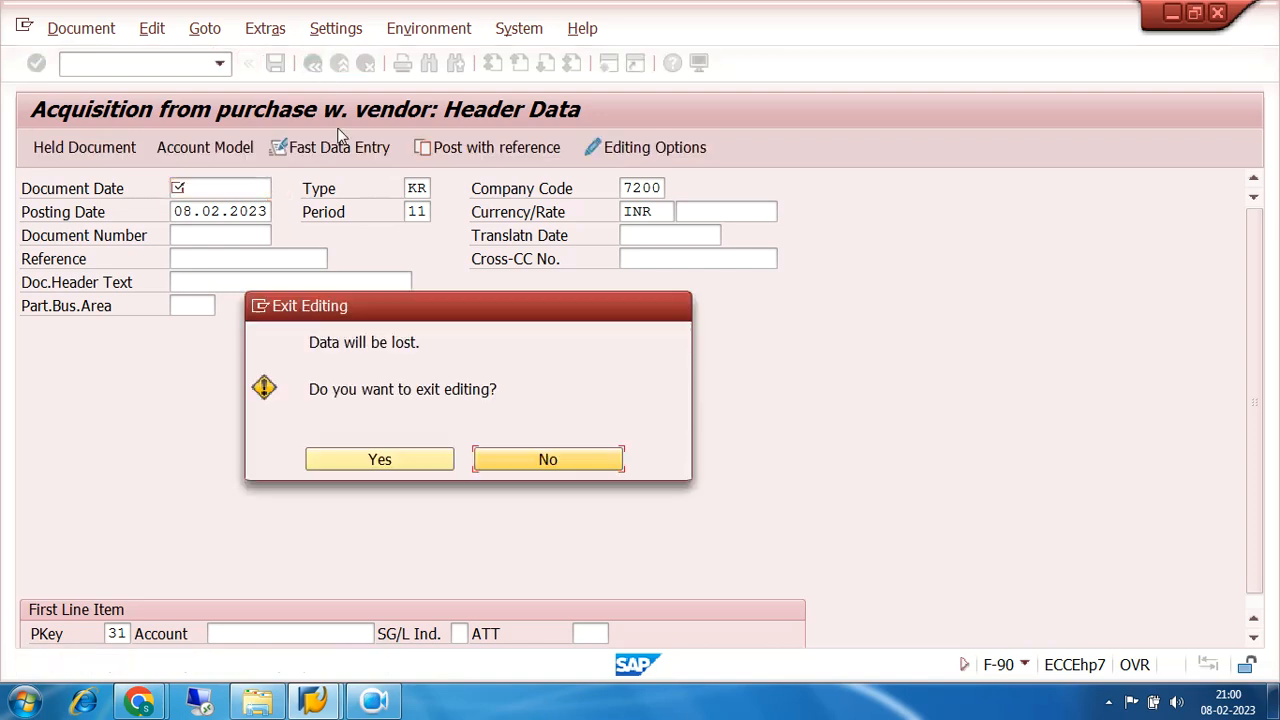
pyautogui.click(402, 461)
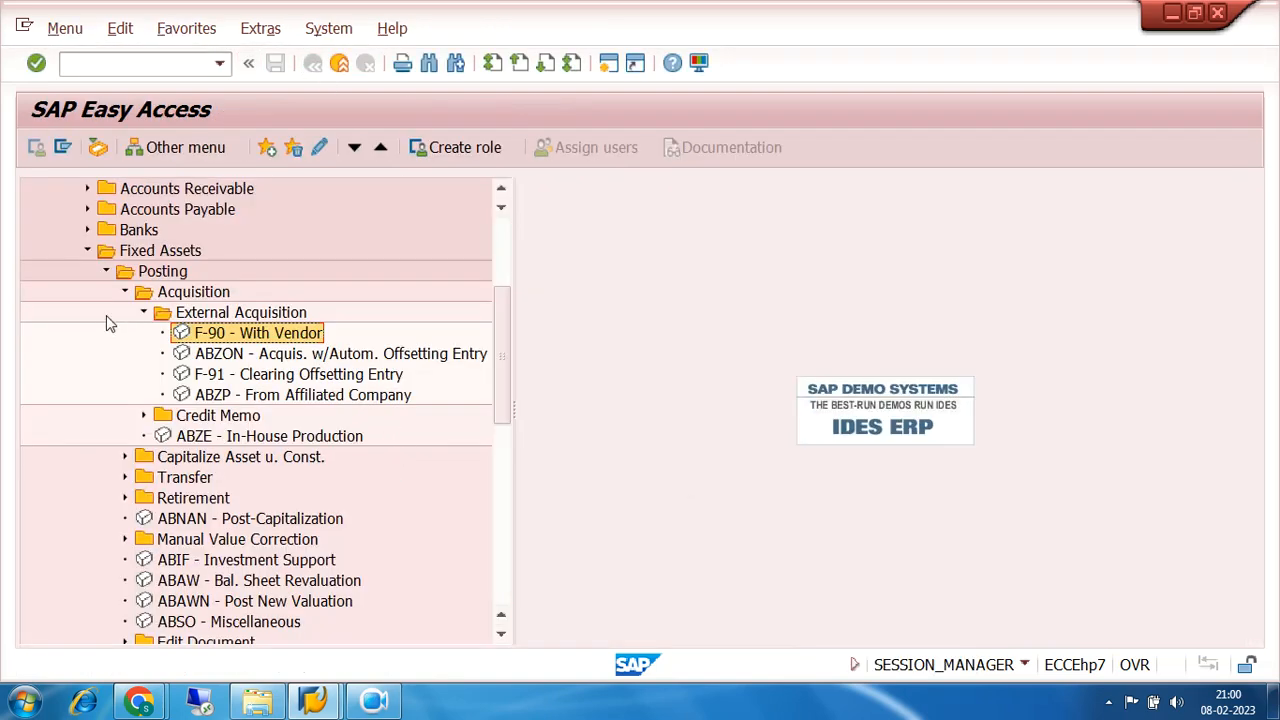
pyautogui.click(124, 291)
pyautogui.click(106, 271)
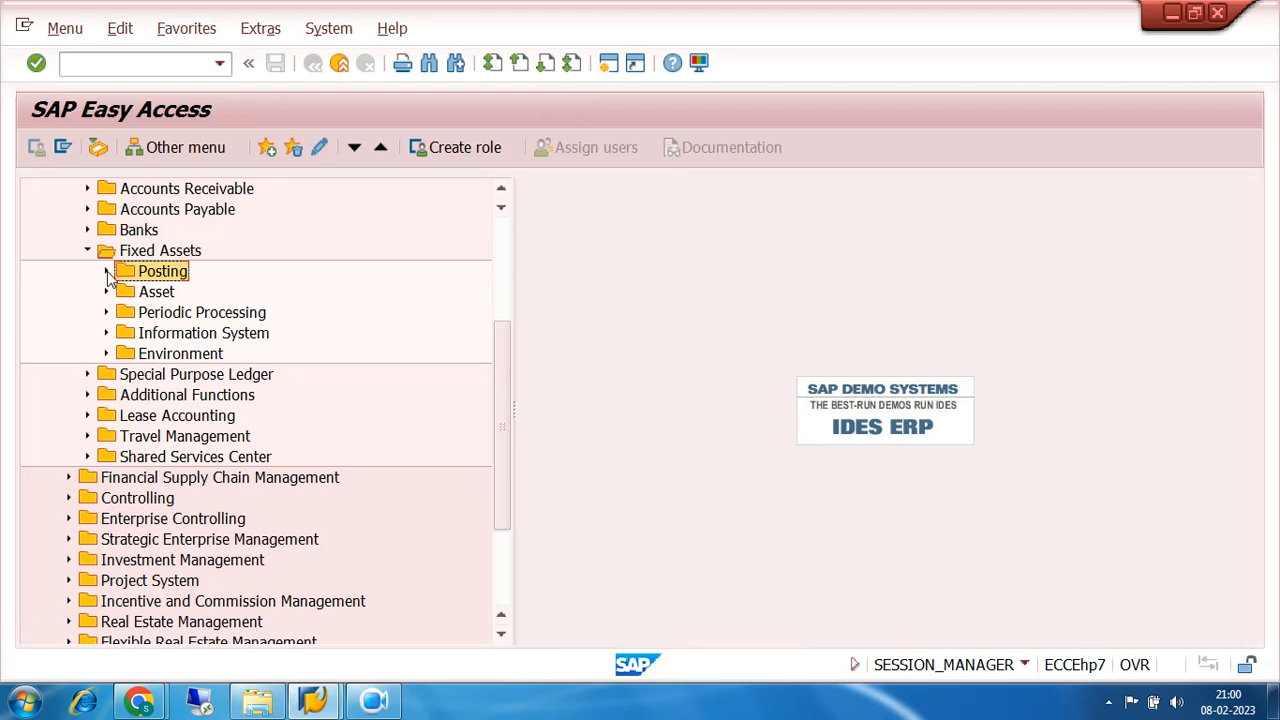
pyautogui.click(106, 292)
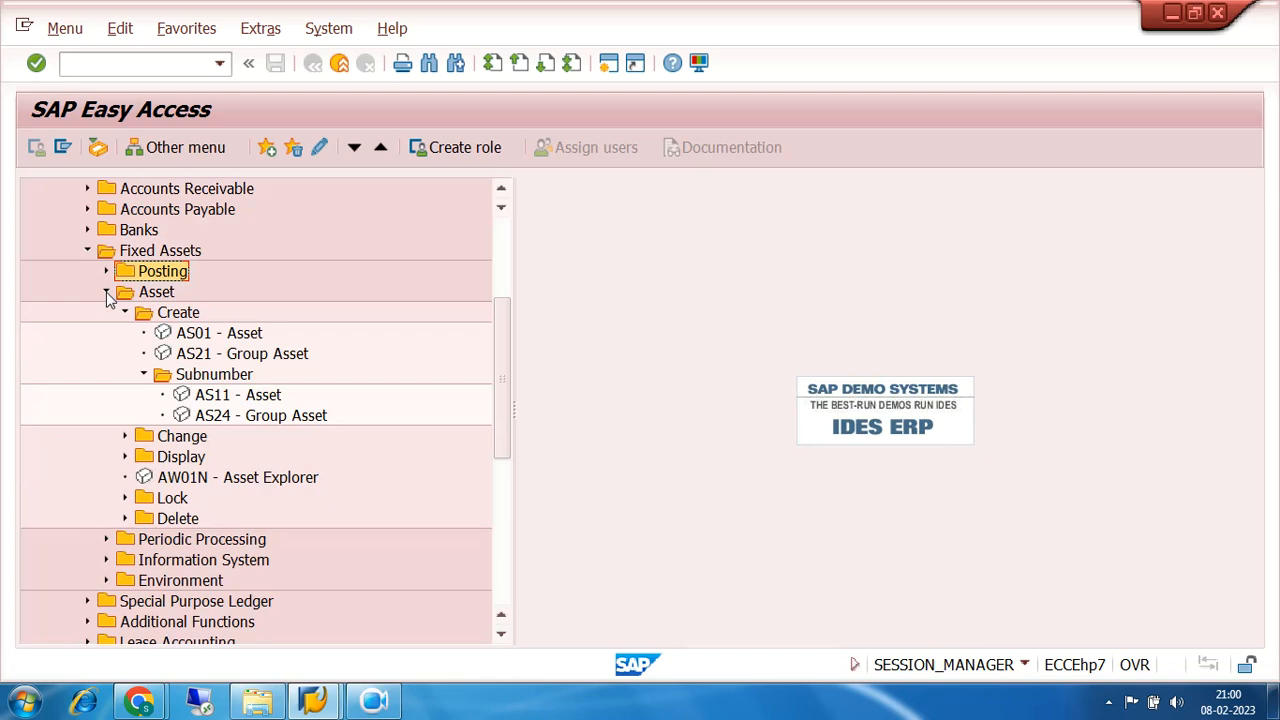
pyautogui.click(178, 482)
pyautogui.click(125, 312)
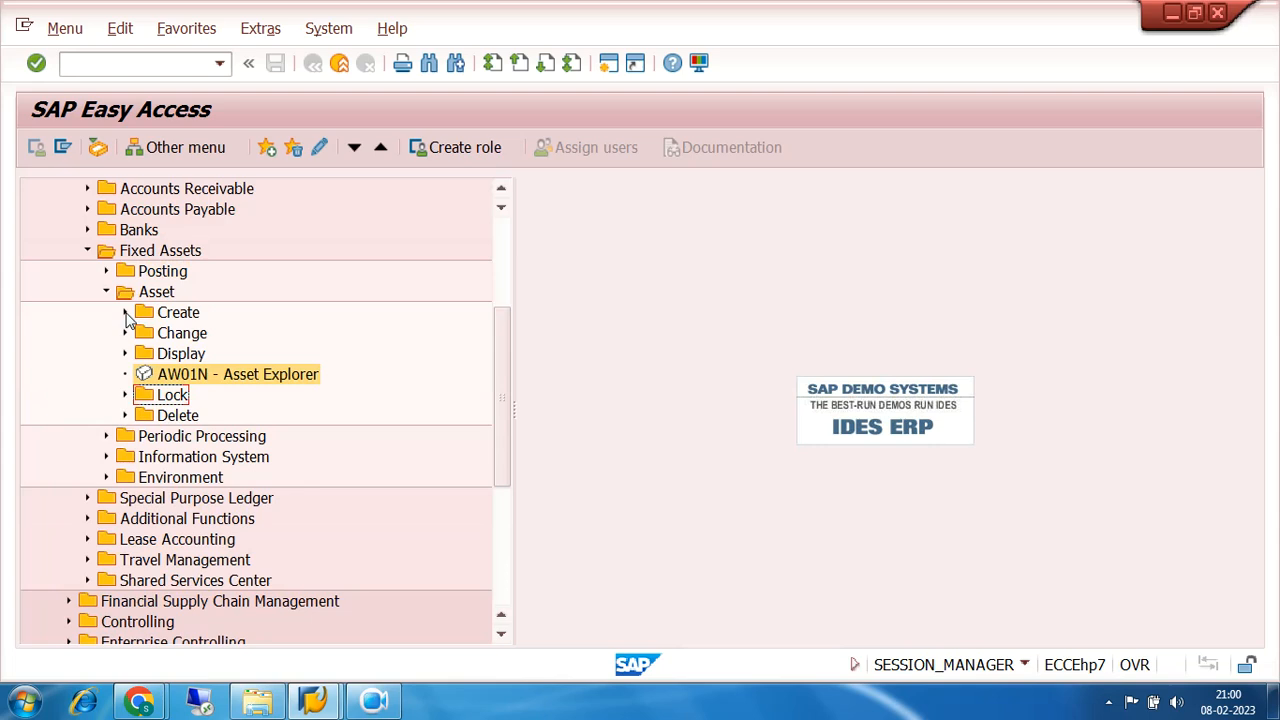
pyautogui.click(180, 378)
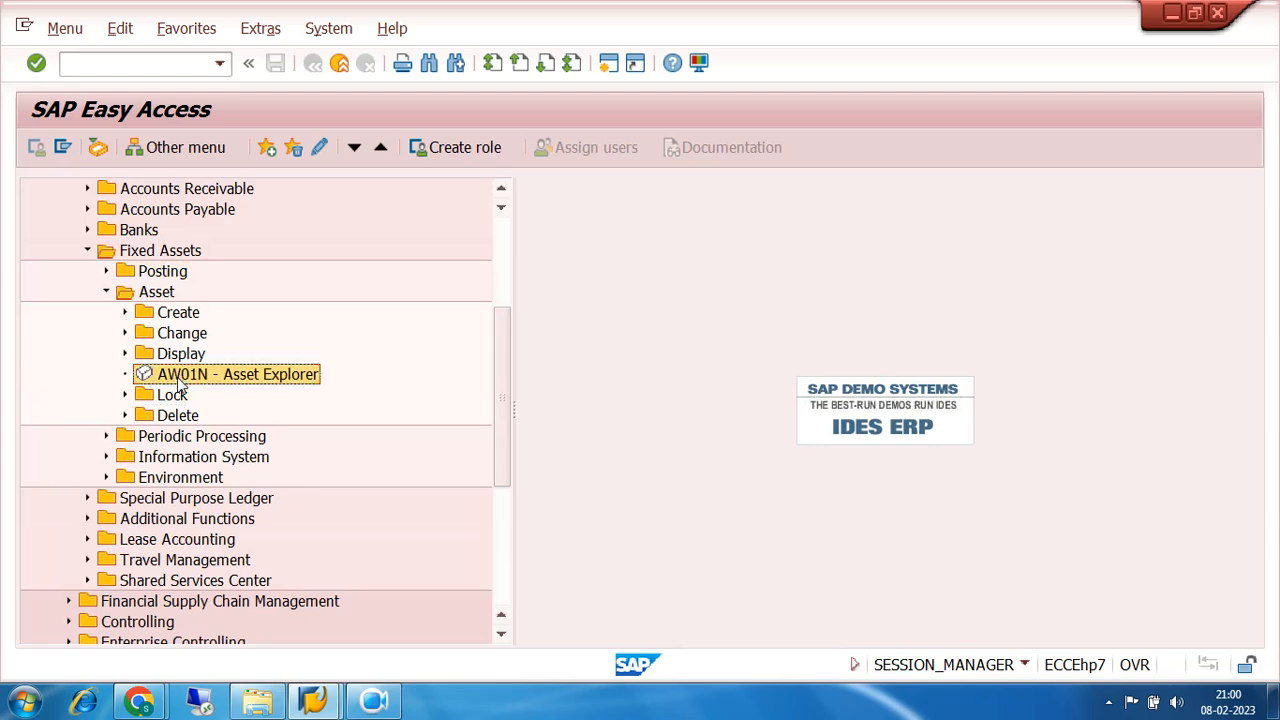
pyautogui.doubleClick(180, 380)
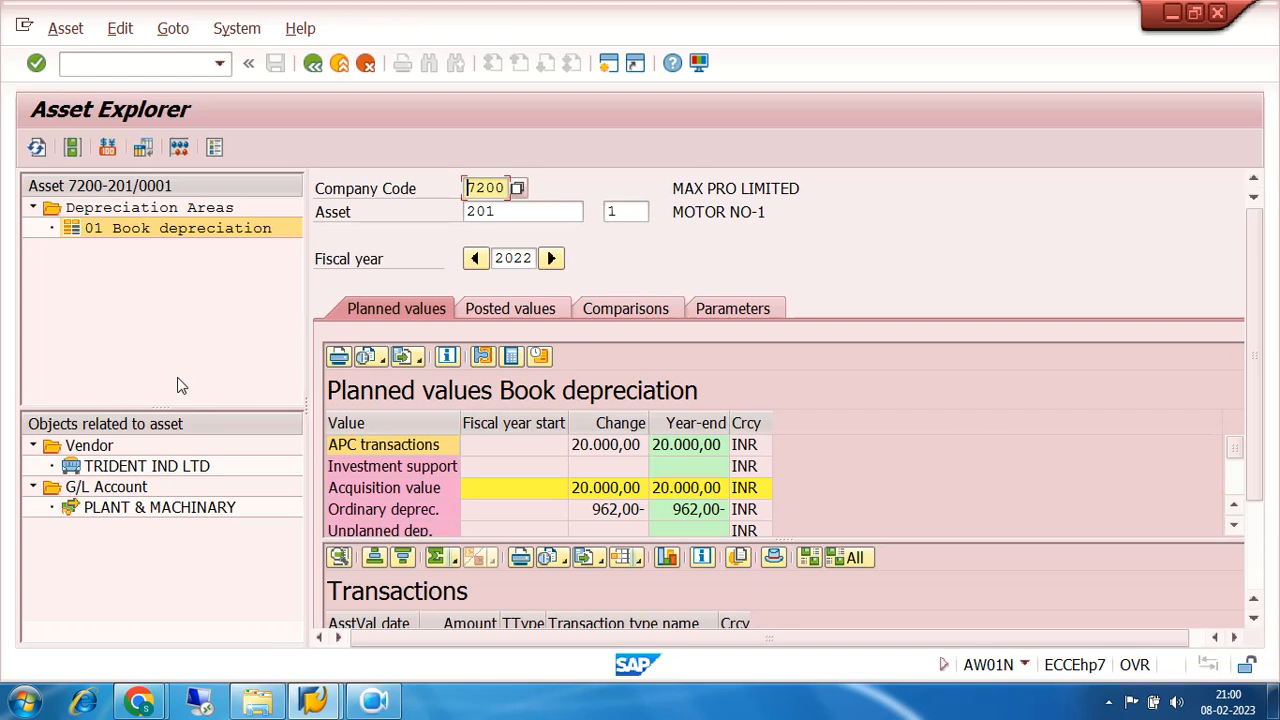
# Switch the Asset Explorer from MOTOR NO-1 to the main asset MACHINE NO-1, asset 201, subnumber 0
pyautogui.click(535, 207)
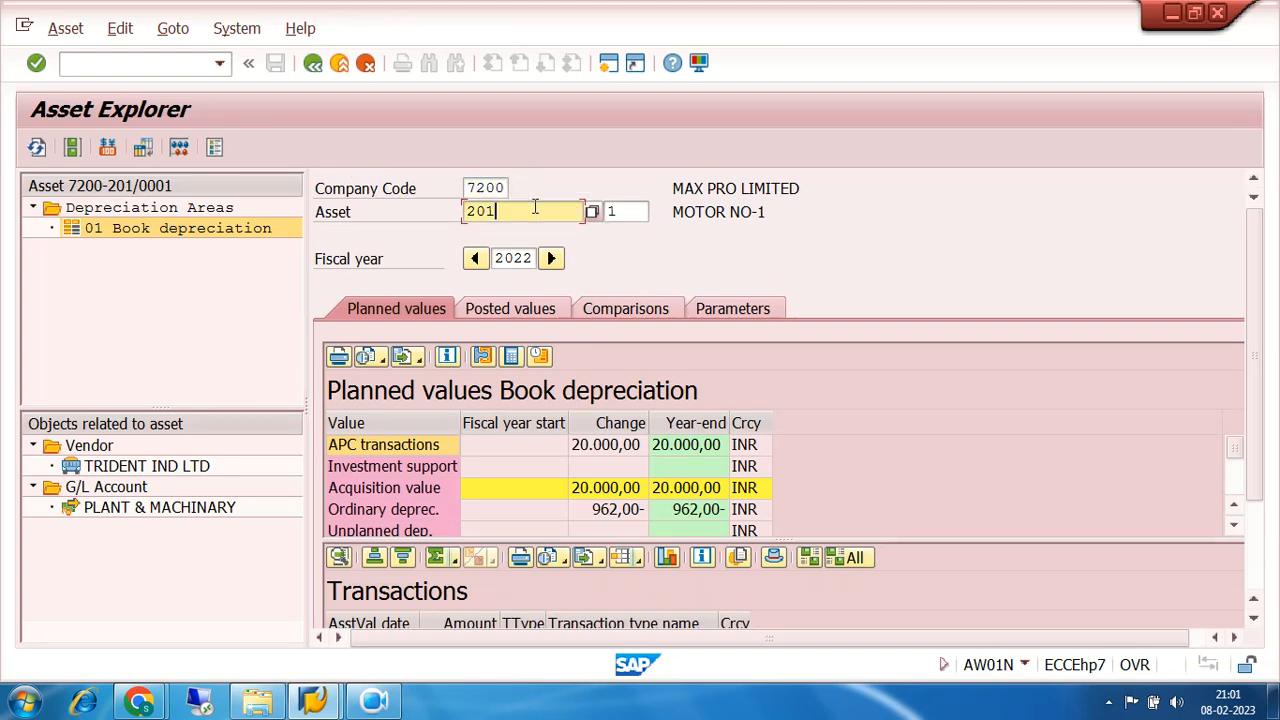
pyautogui.click(630, 211)
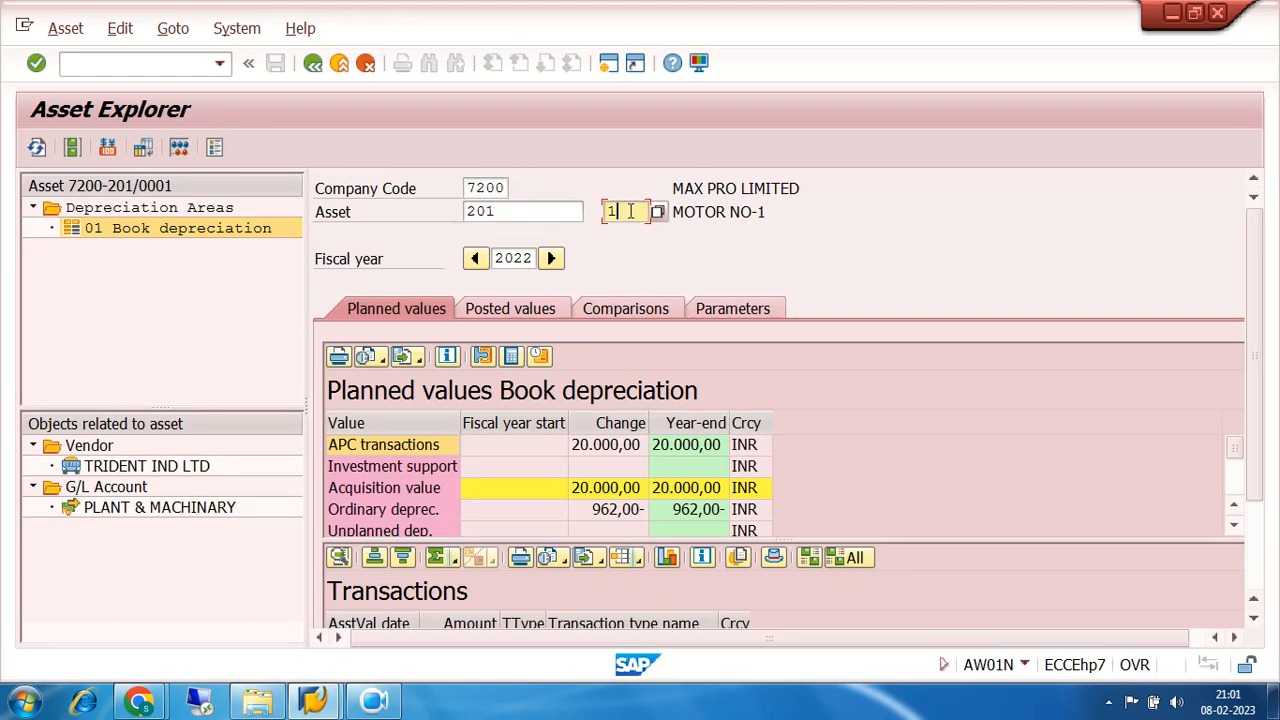
pyautogui.click(705, 211)
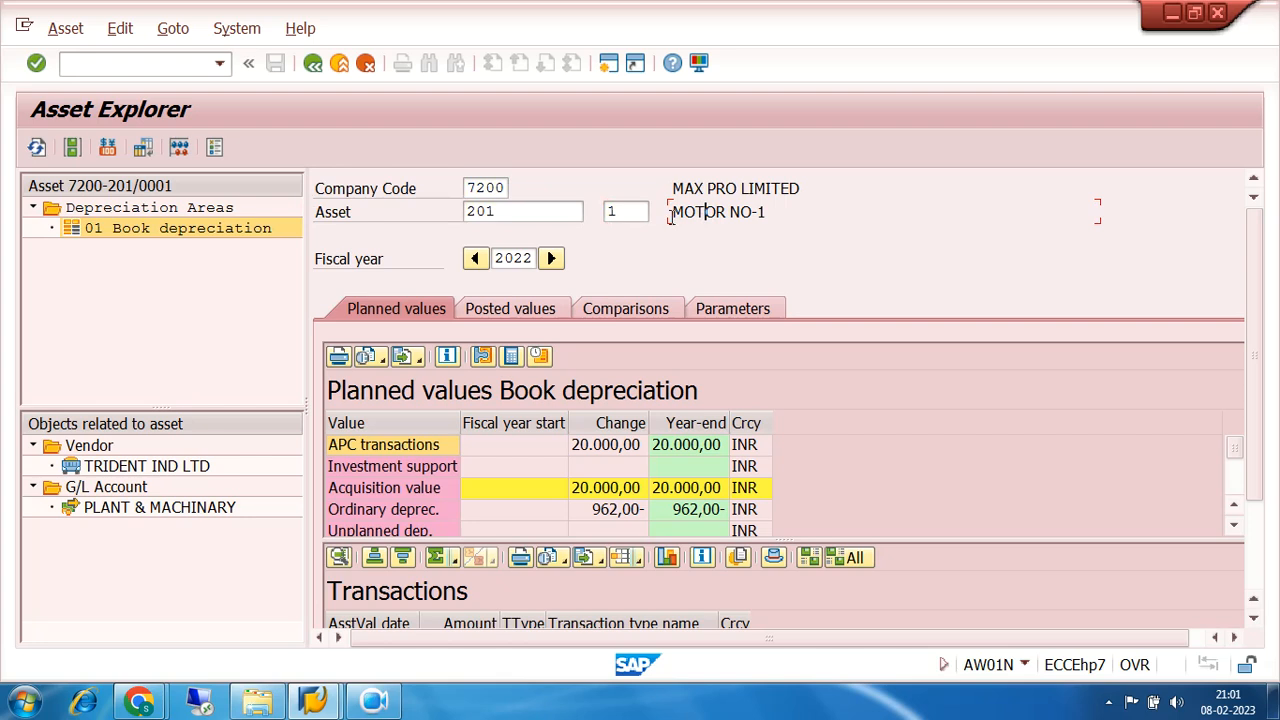
pyautogui.moveTo(672, 213); pyautogui.dragTo(772, 212)
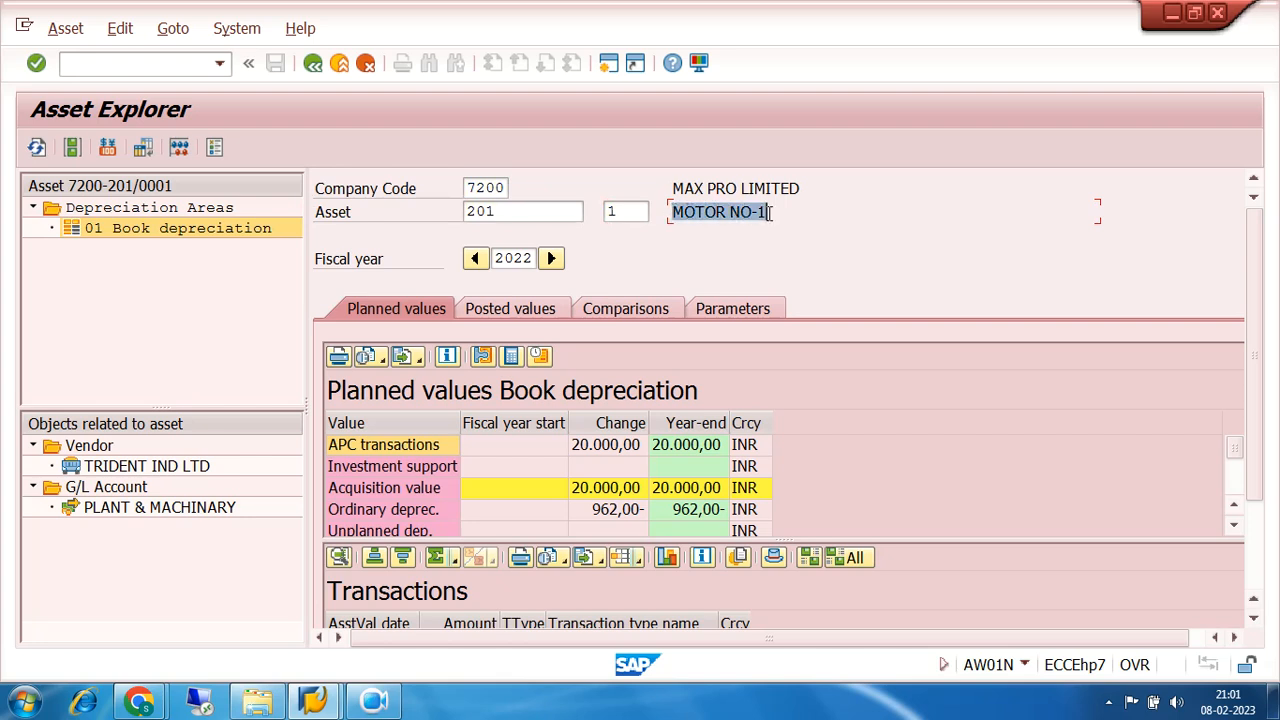
pyautogui.click(619, 211)
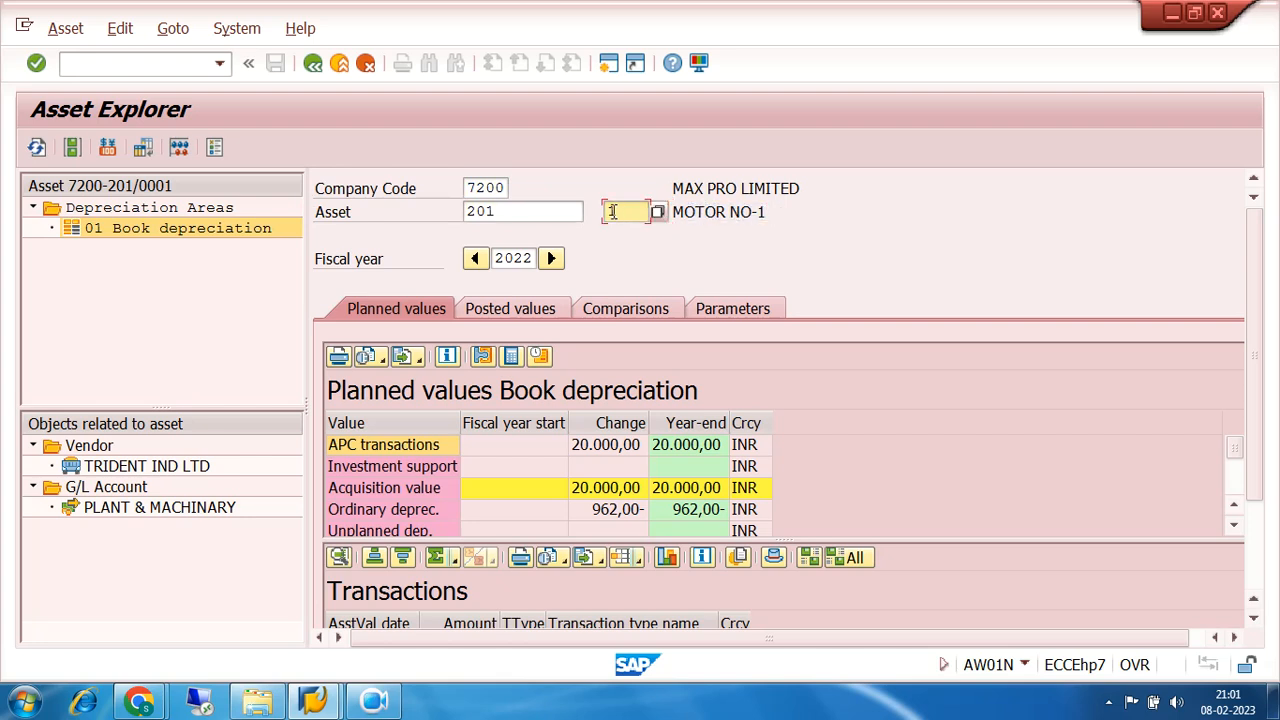
pyautogui.click(659, 213)
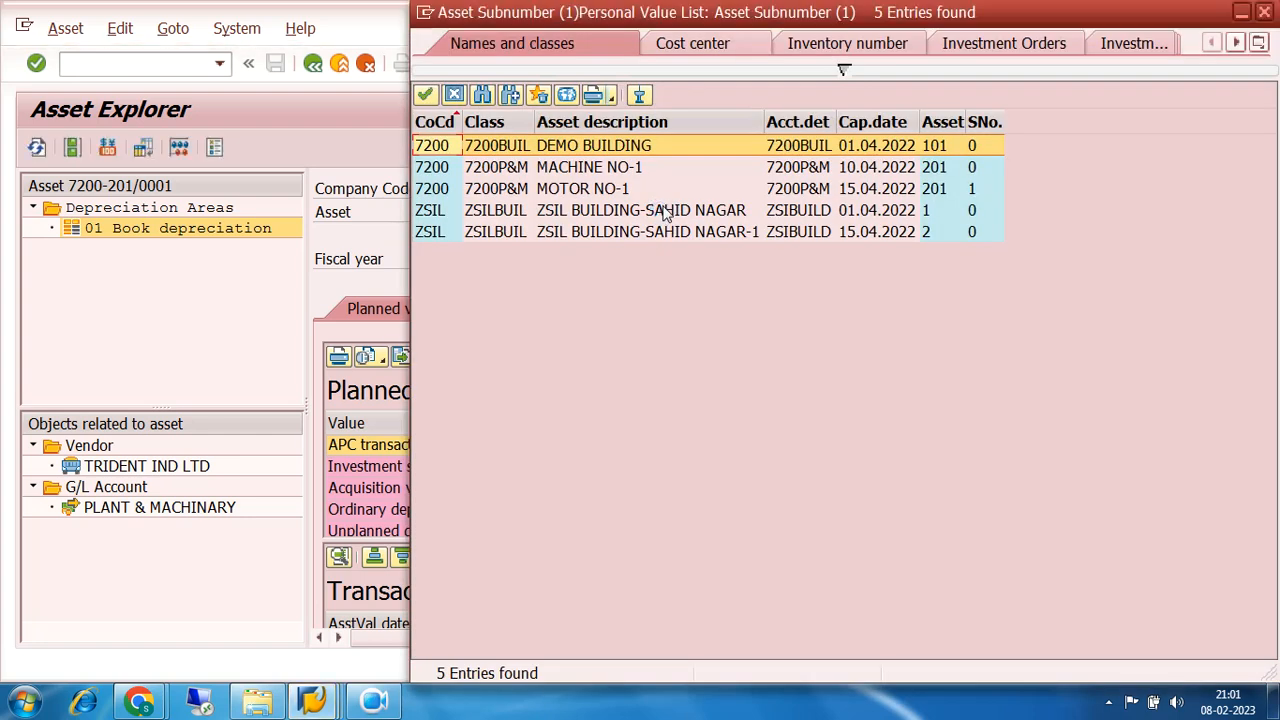
pyautogui.click(638, 167)
pyautogui.doubleClick(632, 168)
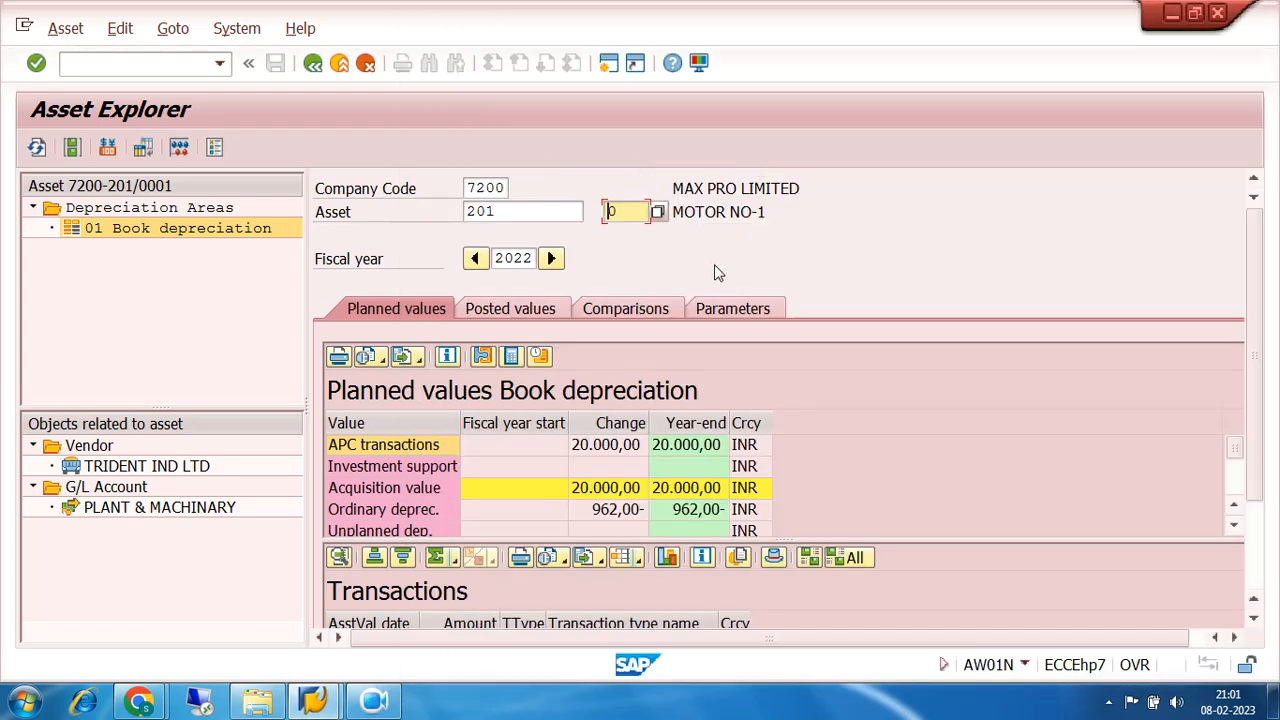
pyautogui.press('Return')
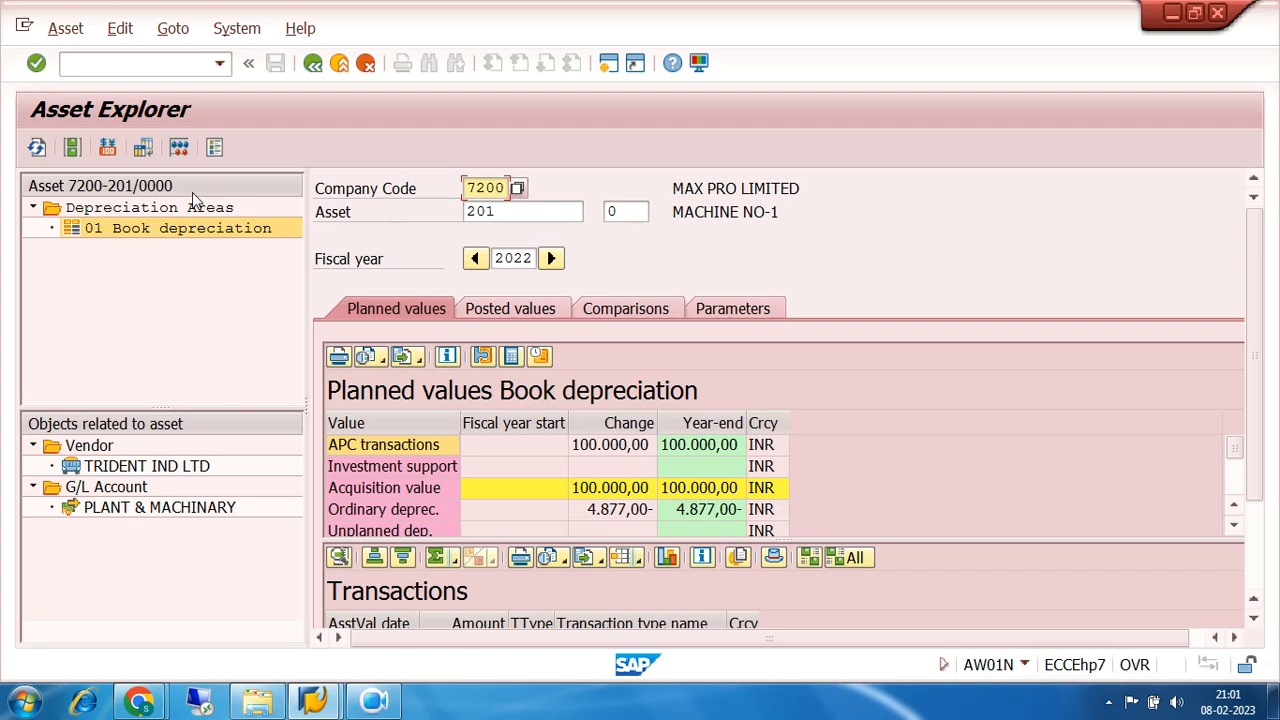
# Examine the vendor and G/L account related to MACHINE NO-1, along with its asset number and description
pyautogui.click(105, 467)
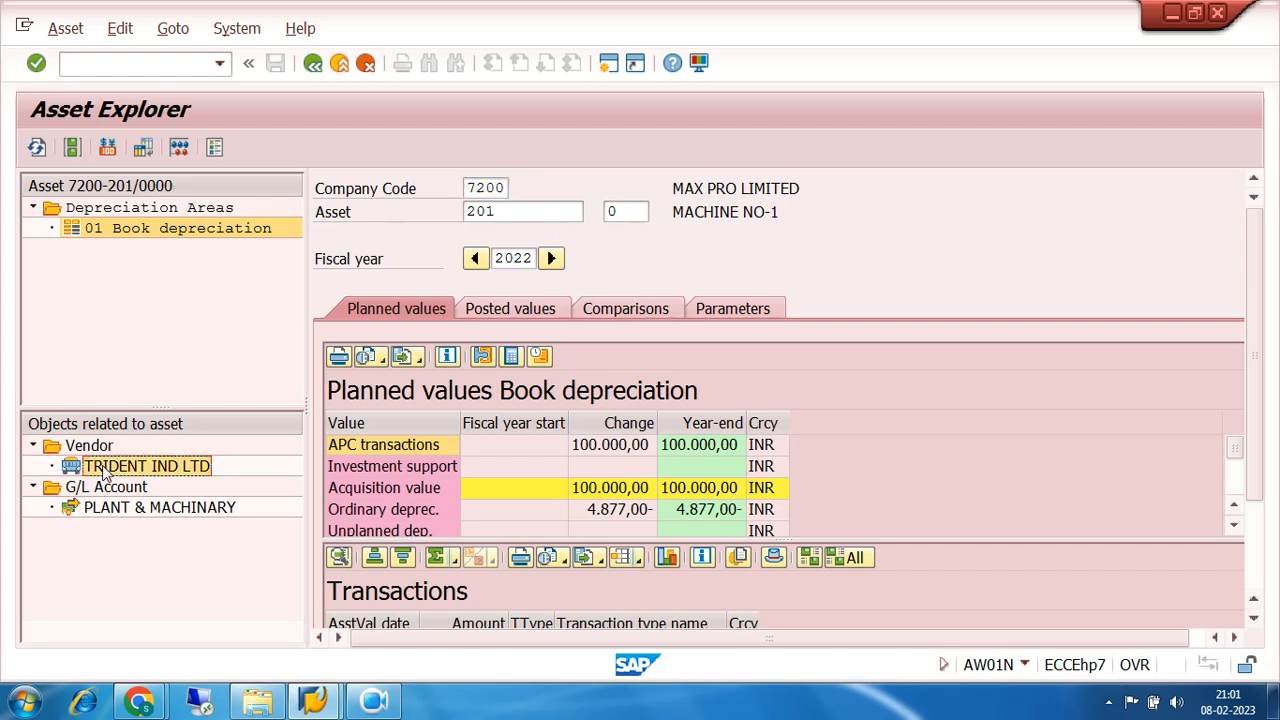
pyautogui.click(118, 493)
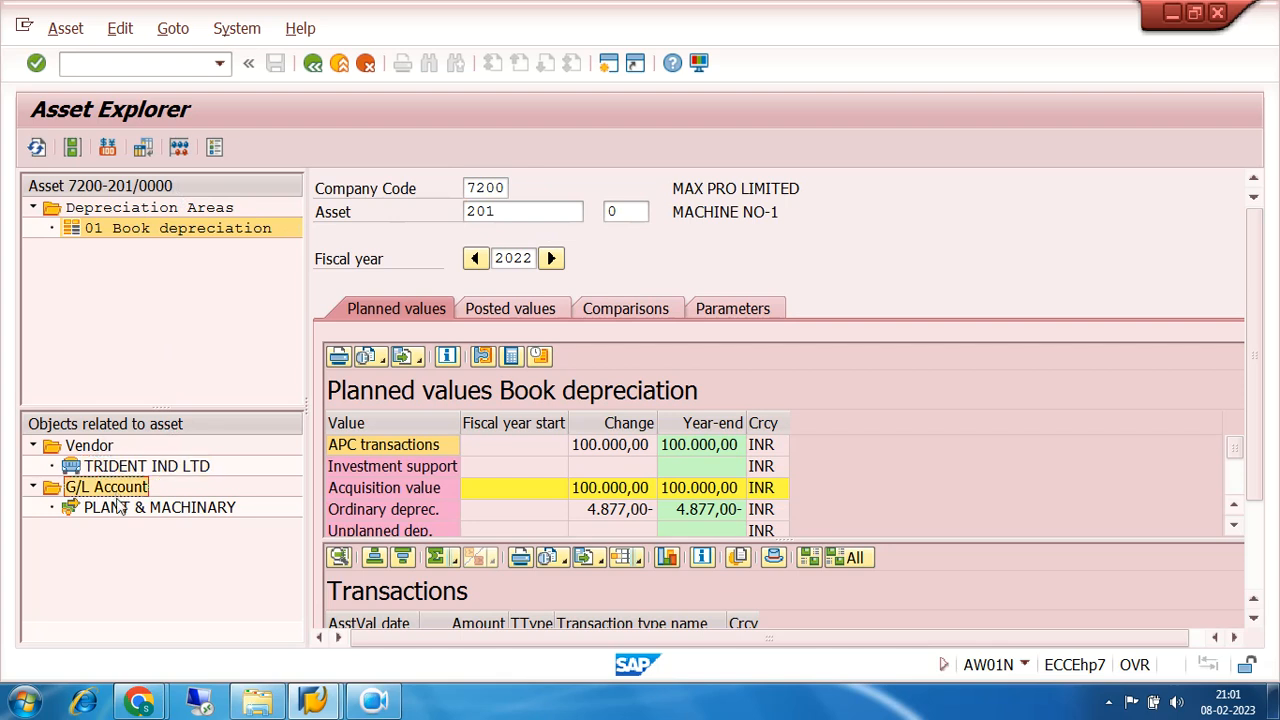
pyautogui.click(120, 508)
pyautogui.click(116, 490)
pyautogui.click(120, 510)
pyautogui.click(118, 490)
pyautogui.click(116, 512)
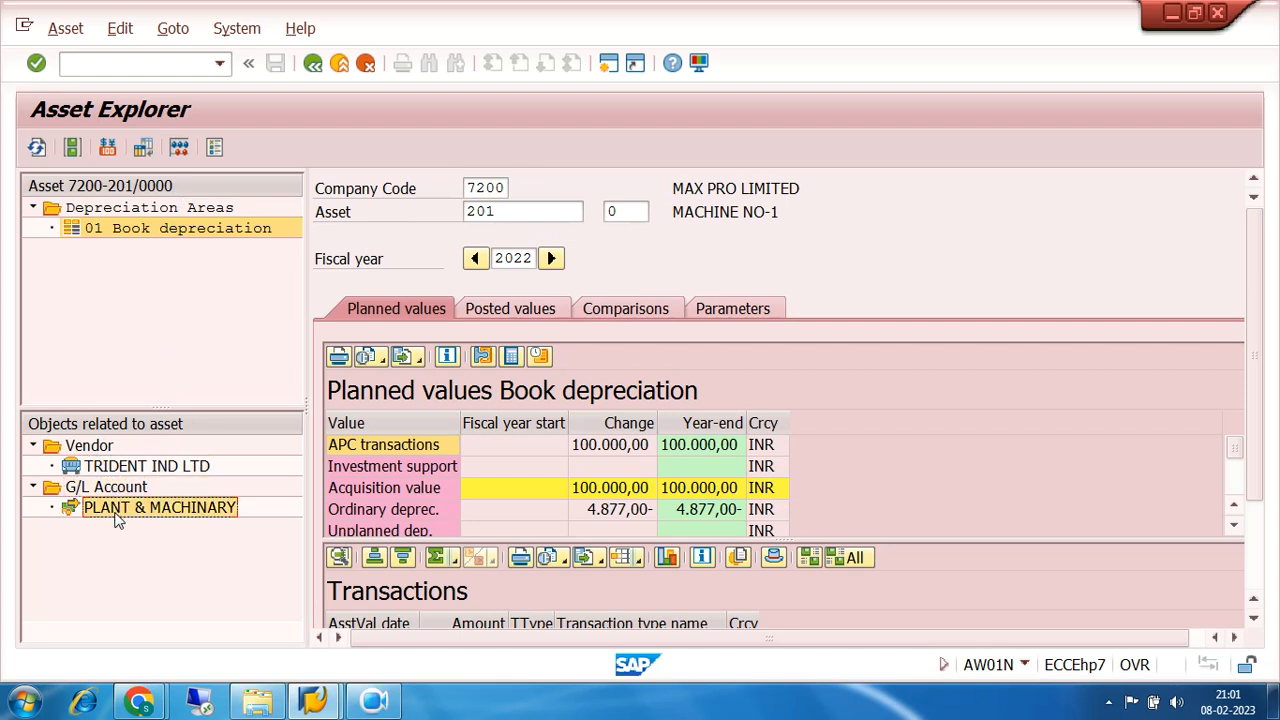
pyautogui.moveTo(515, 213); pyautogui.dragTo(417, 221)
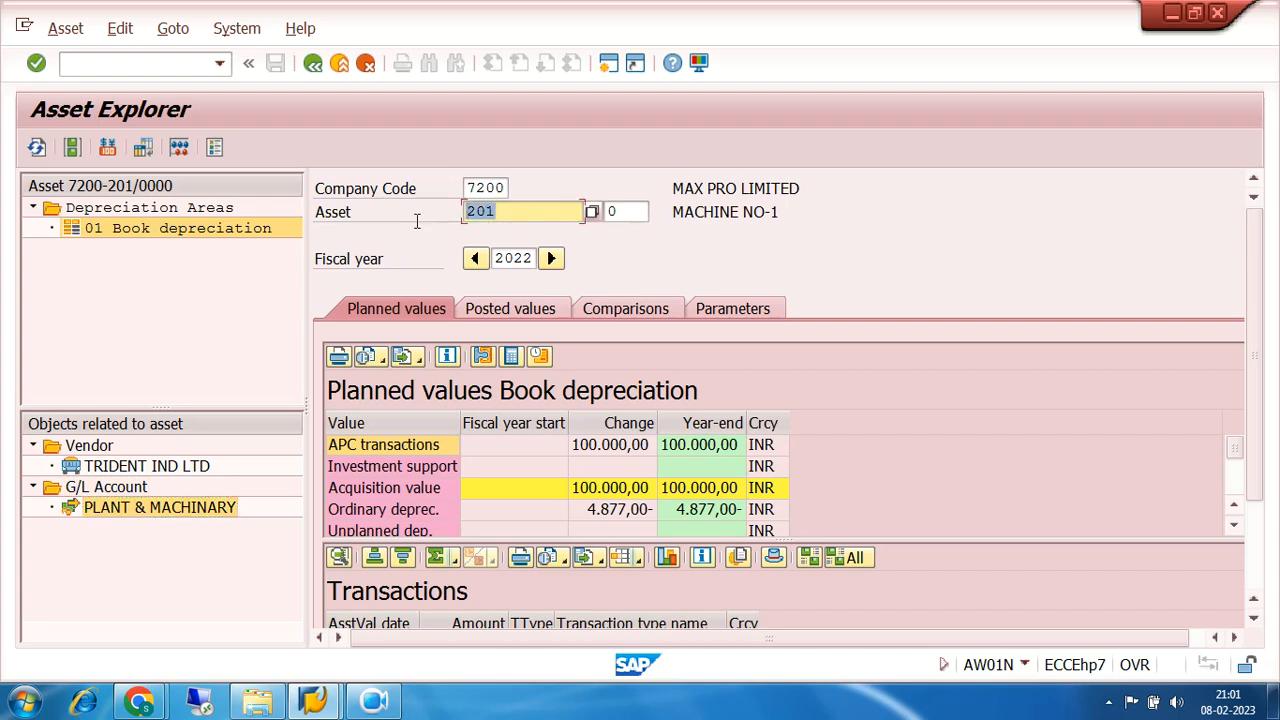
pyautogui.moveTo(786, 212); pyautogui.dragTo(674, 211)
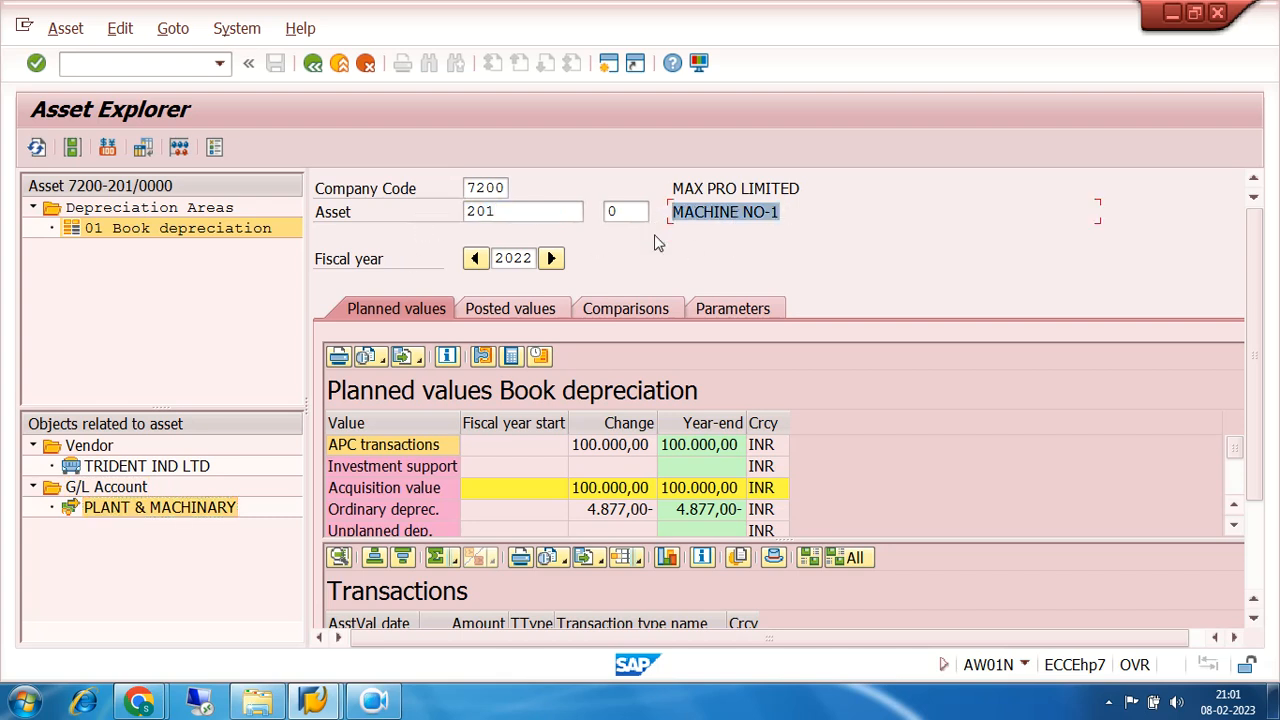
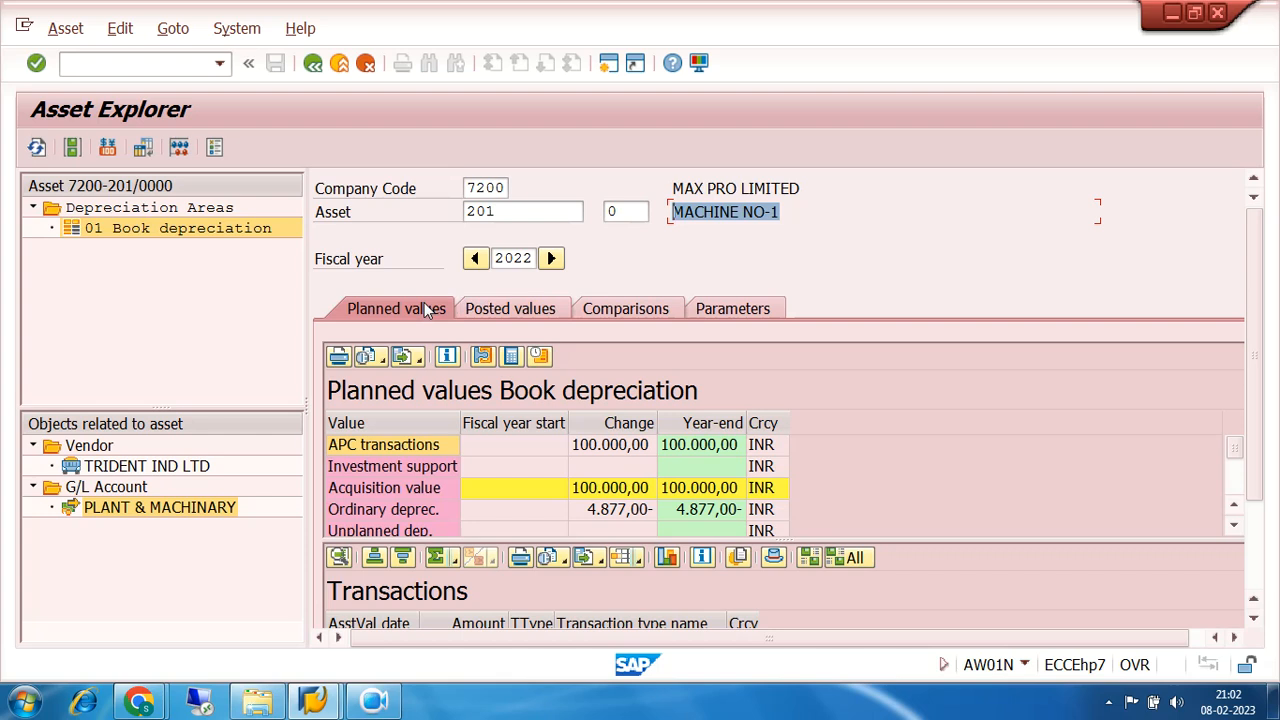
# Review the posted values and multi-year comparison of MACHINE NO-1, and return to its planned values
pyautogui.click(510, 309)
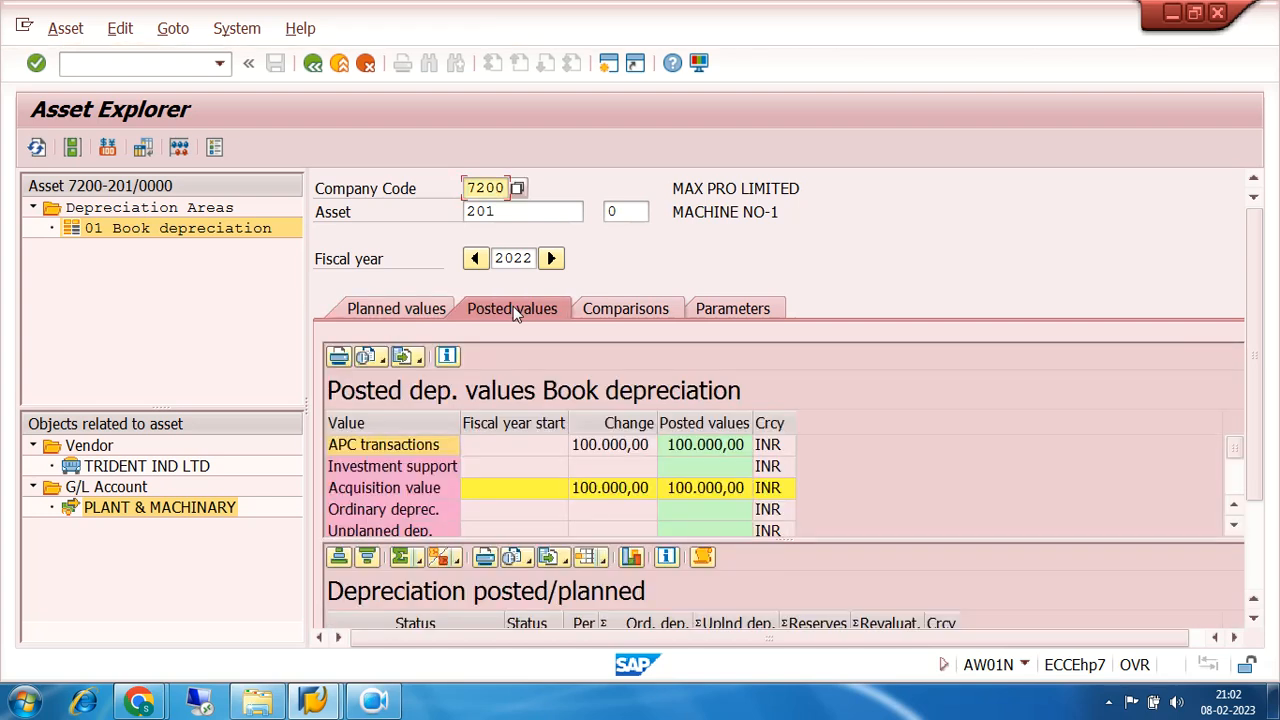
pyautogui.click(613, 311)
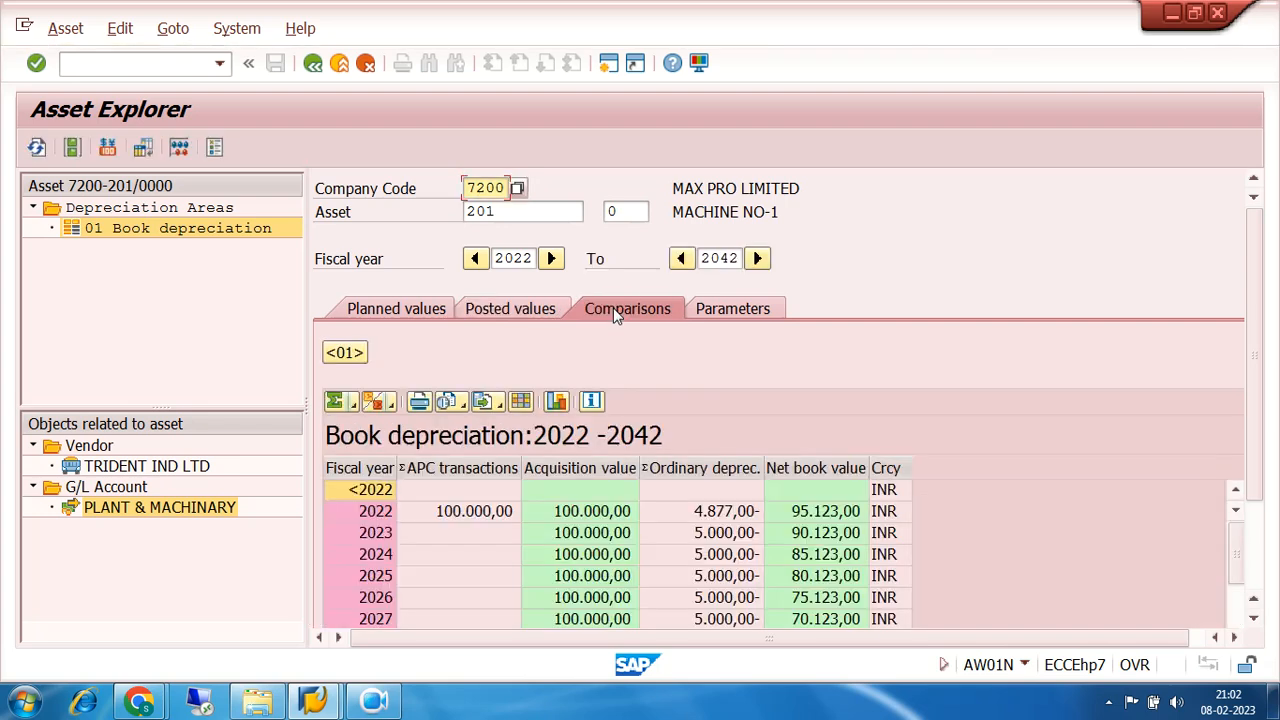
pyautogui.click(415, 309)
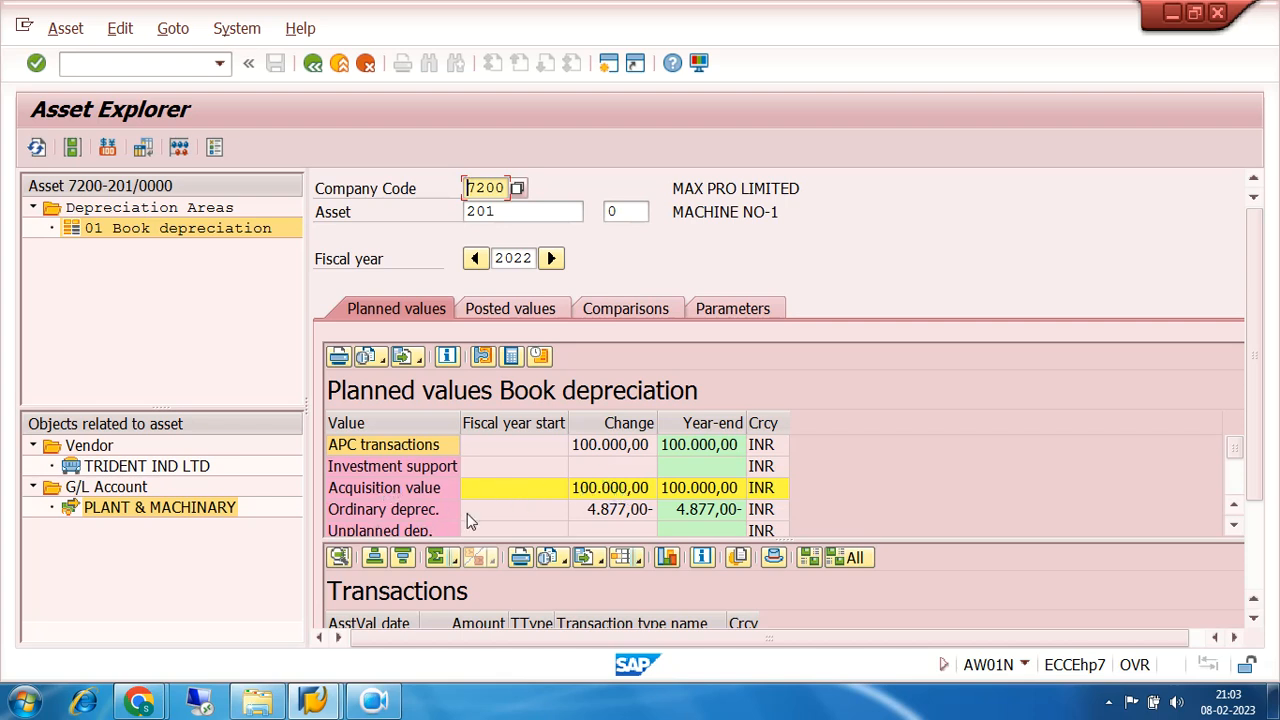
# Examine the planned book depreciation values of MACHINE NO-1 for fiscal year 2022, from acquisition value to net book value
pyautogui.click(1234, 526)
pyautogui.click(1234, 526)
pyautogui.click(1234, 526)
pyautogui.click(1234, 526)
pyautogui.click(1234, 526)
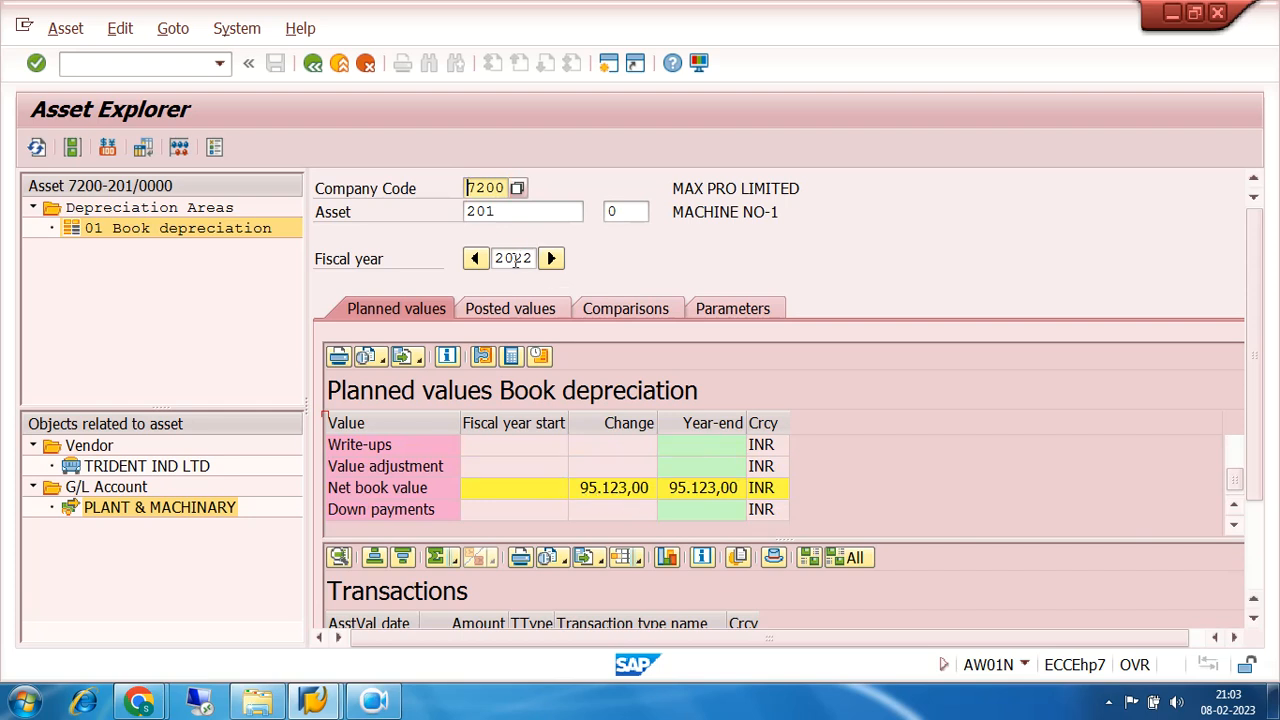
pyautogui.moveTo(496, 259); pyautogui.dragTo(538, 258)
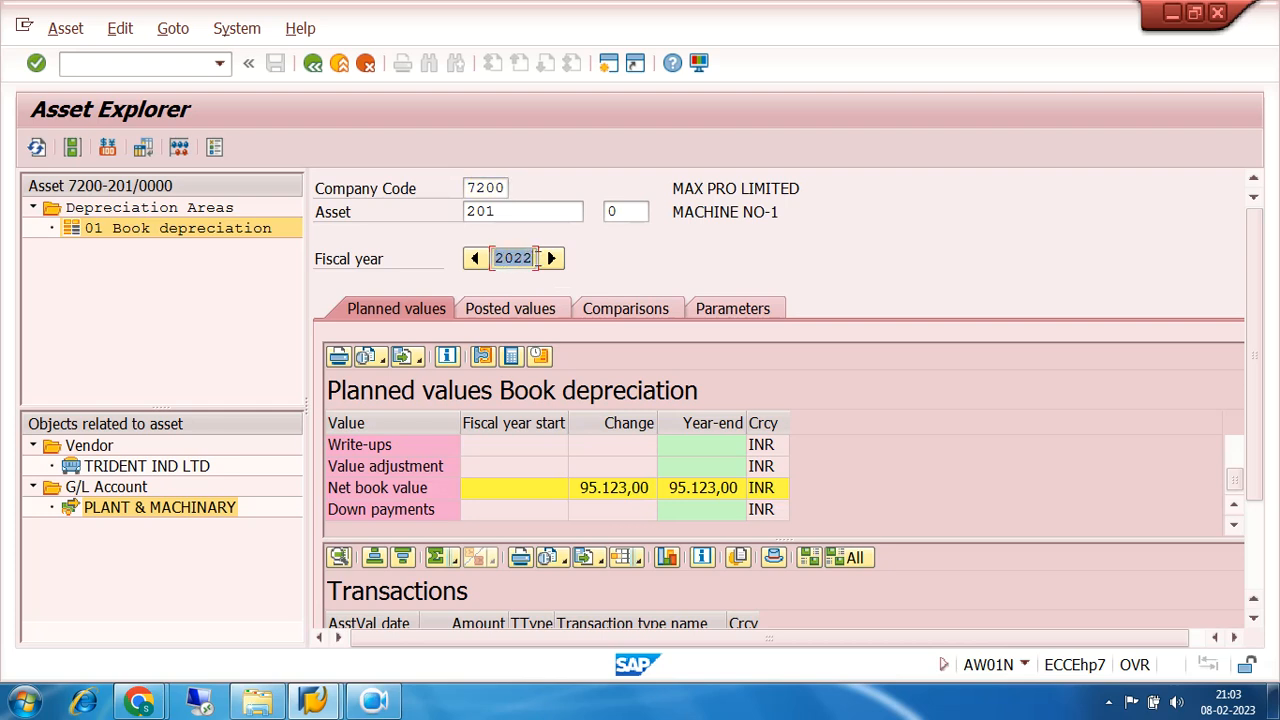
pyautogui.click(1236, 510)
pyautogui.click(1236, 510)
pyautogui.click(1236, 510)
pyautogui.click(1236, 510)
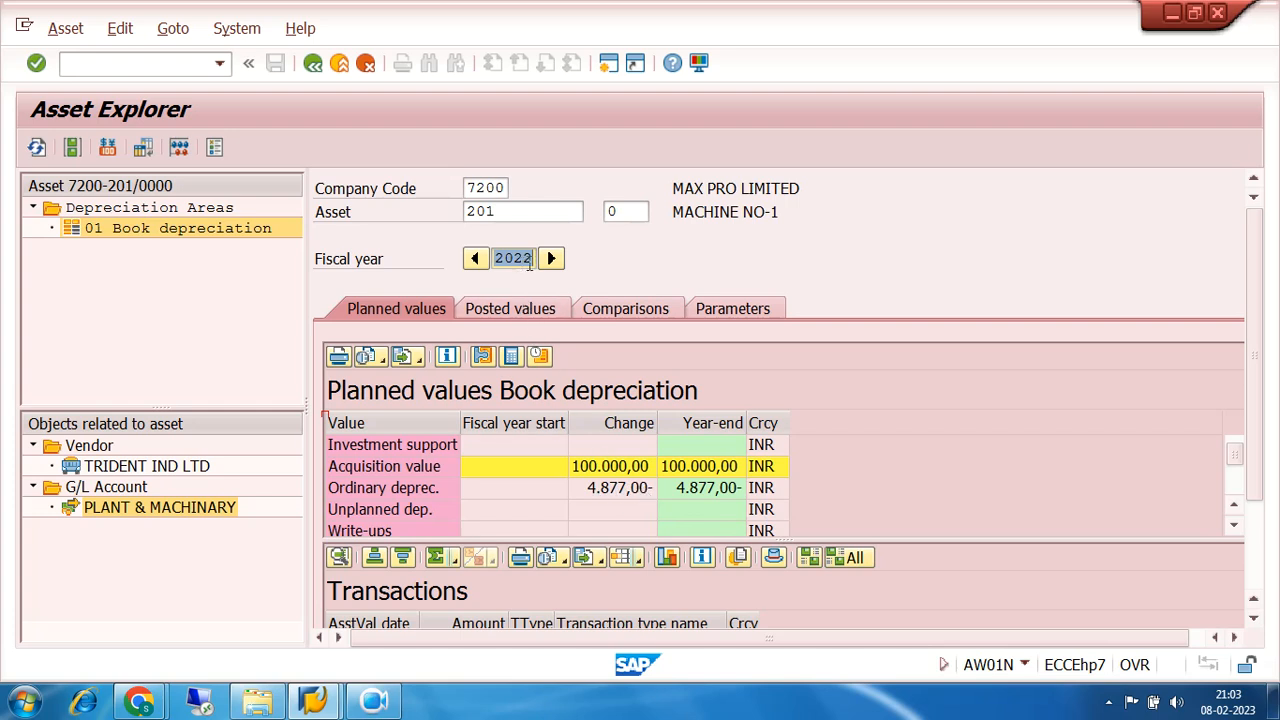
# Switch MACHINE NO-1's planned values to fiscal year 2023 and compare the ordinary depreciation at the year's start with that year's change
pyautogui.click(551, 259)
pyautogui.click(551, 259)
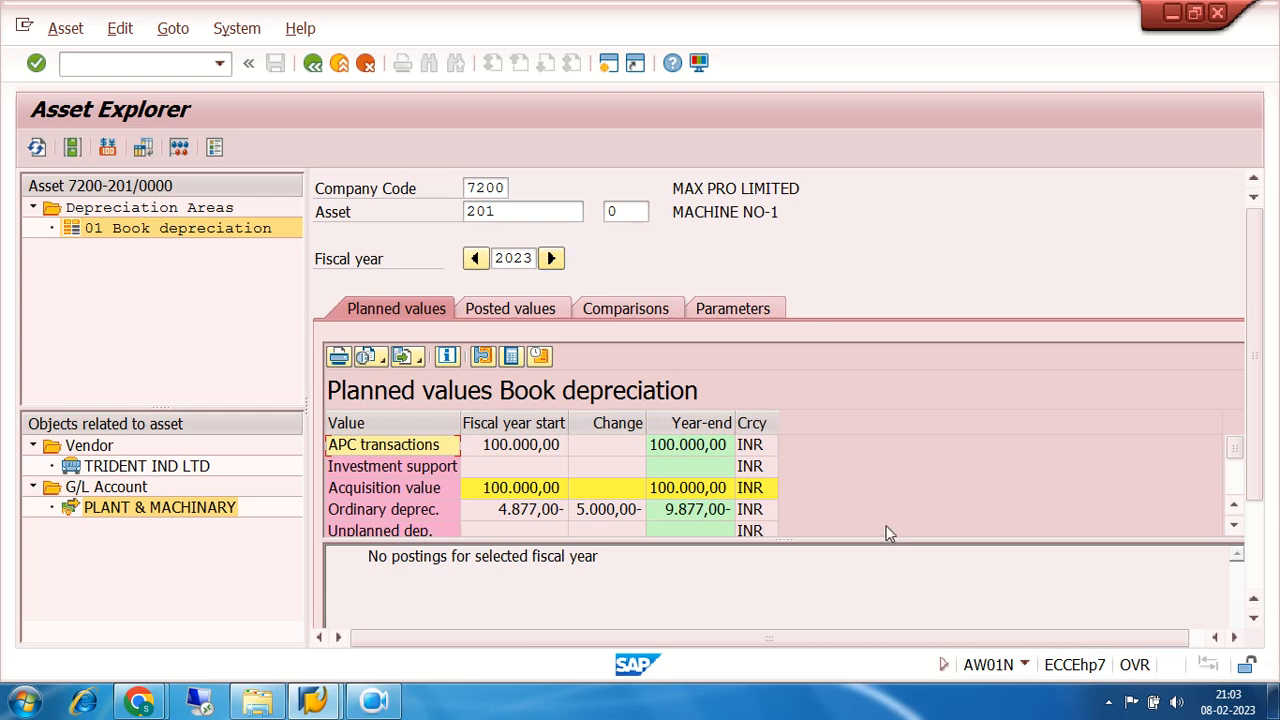
pyautogui.click(603, 512)
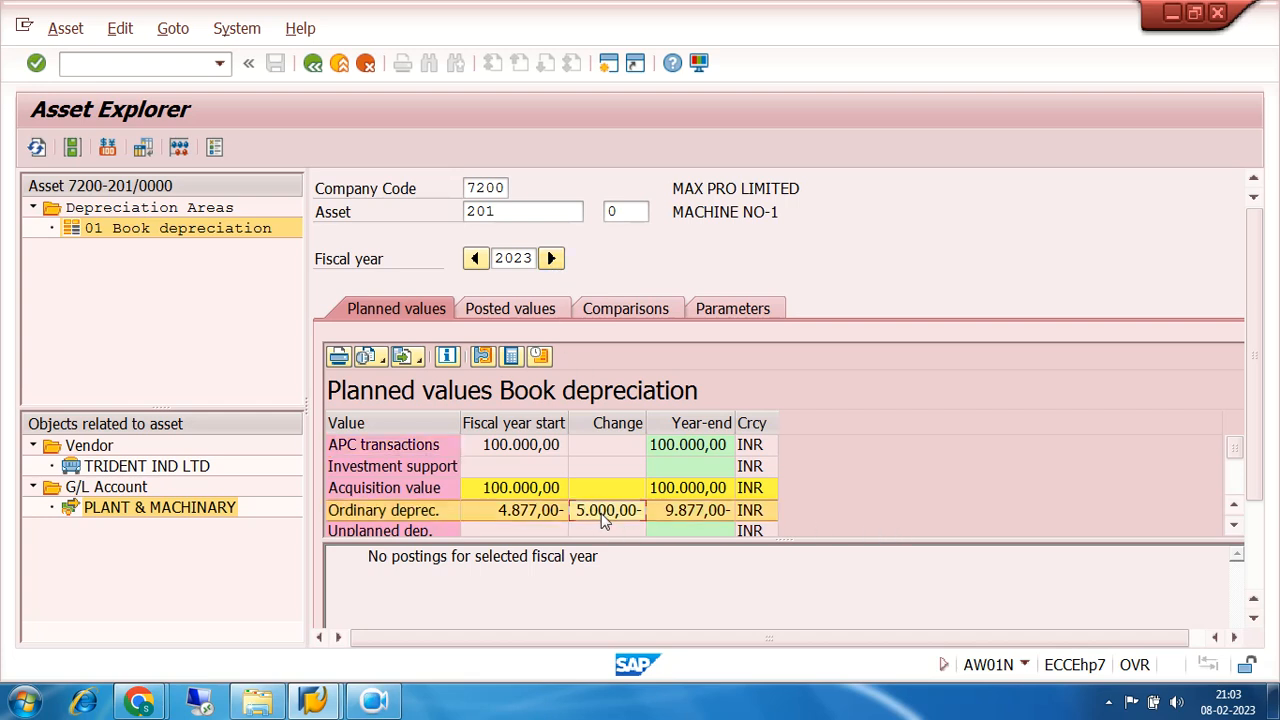
pyautogui.click(525, 512)
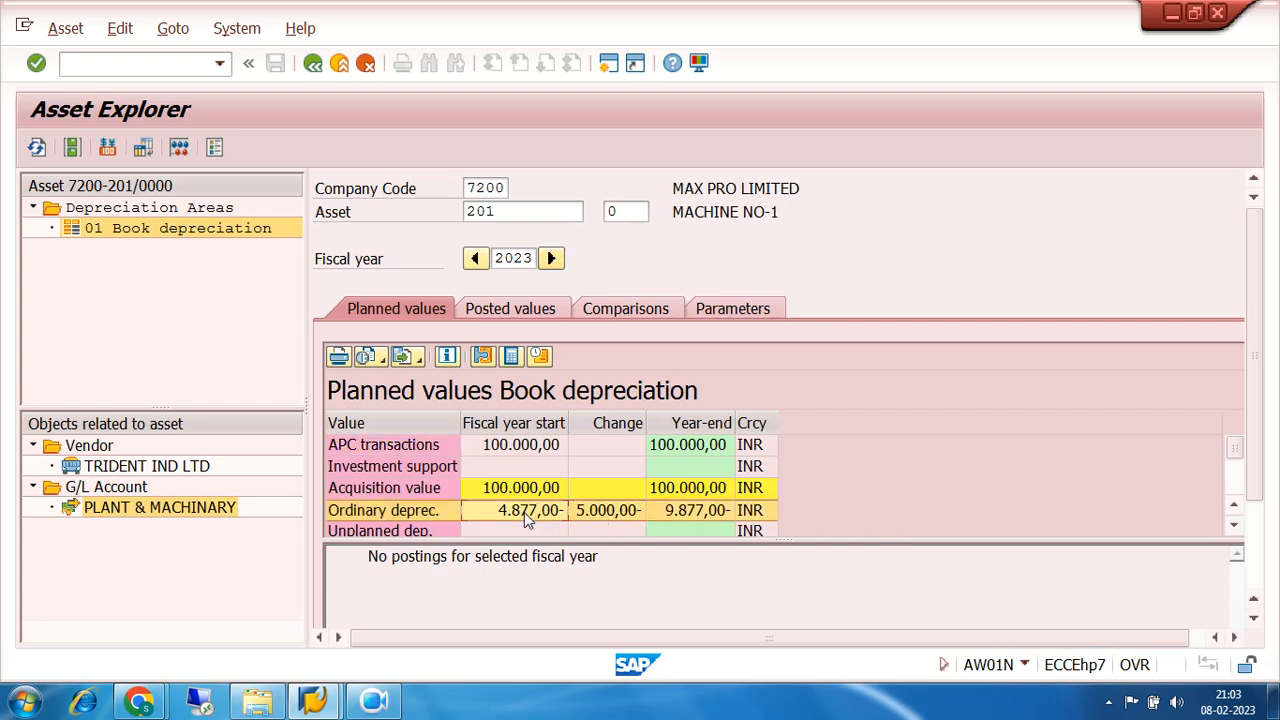
pyautogui.click(599, 513)
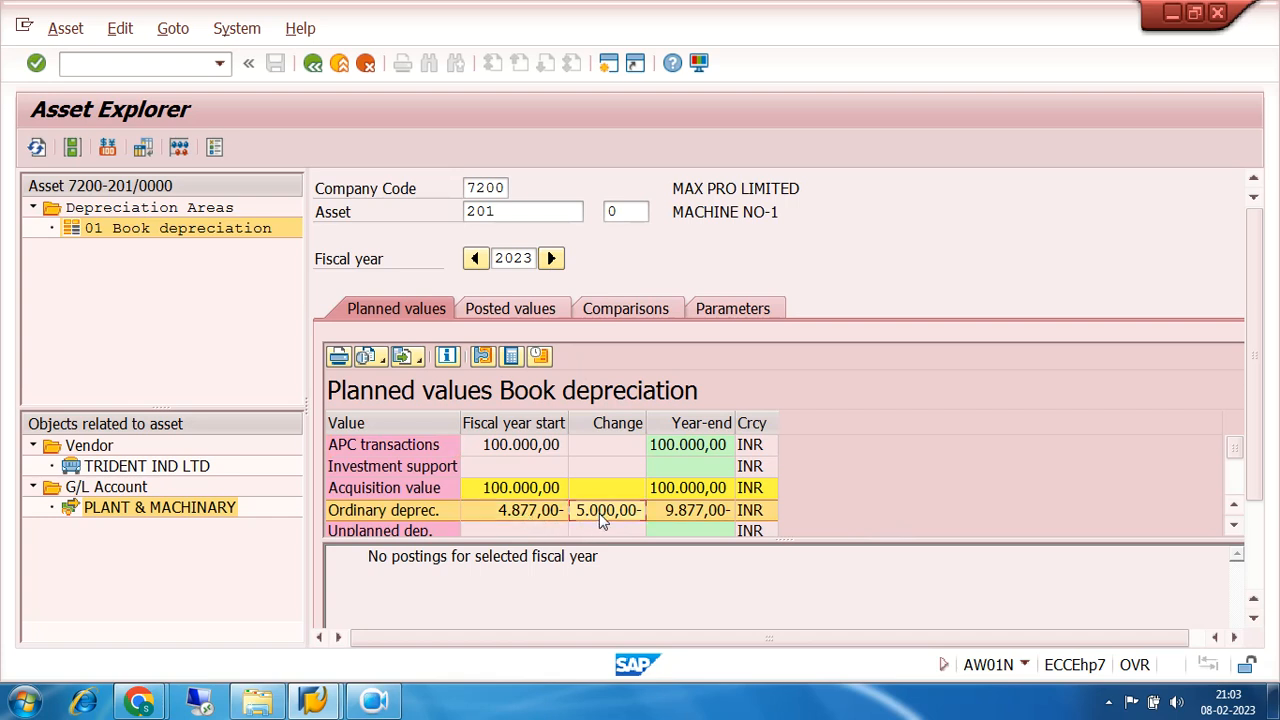
pyautogui.click(531, 512)
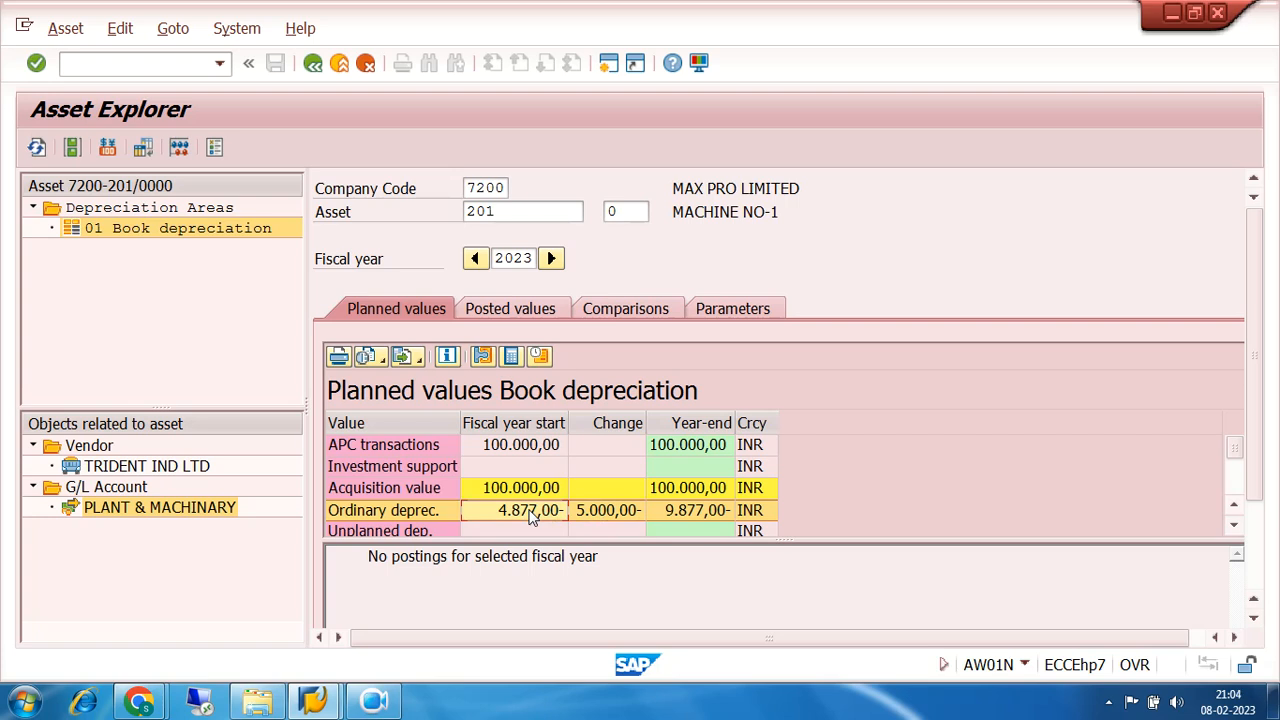
pyautogui.click(604, 512)
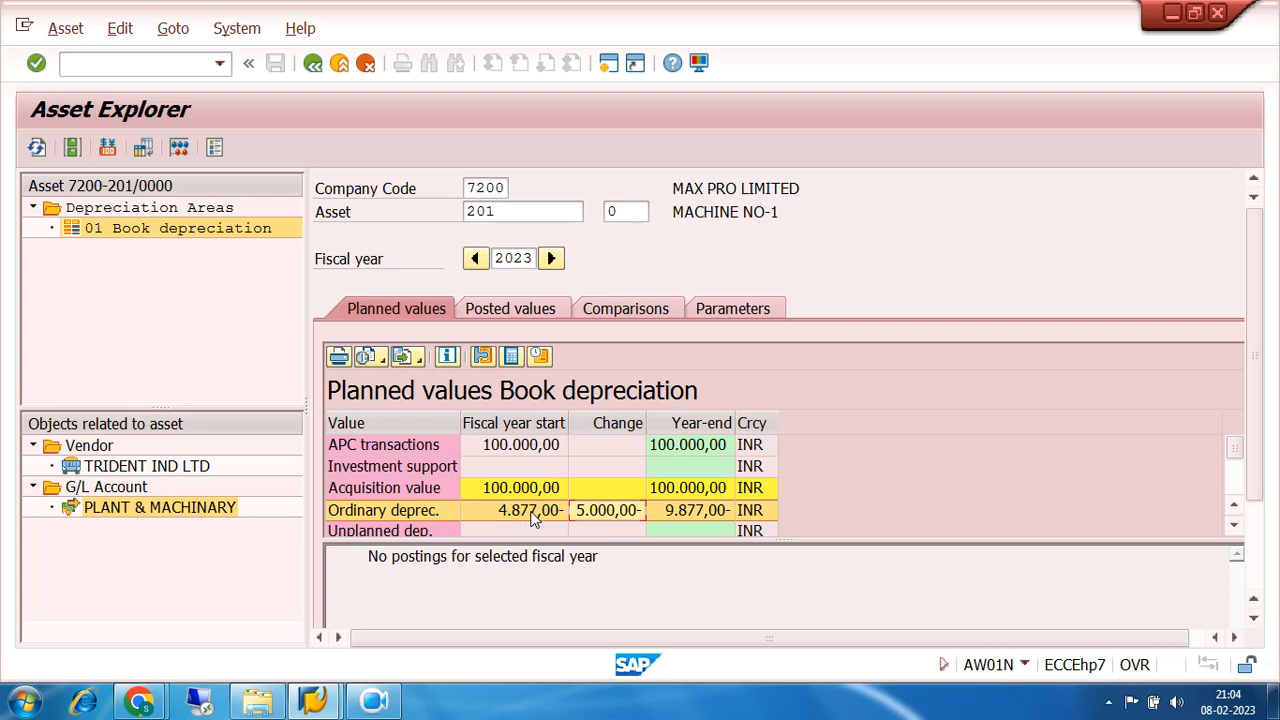
# Return to fiscal year 2022 and examine the posted ordinary depreciation of MACHINE NO-1 and its posted/planned depreciation list
pyautogui.click(476, 259)
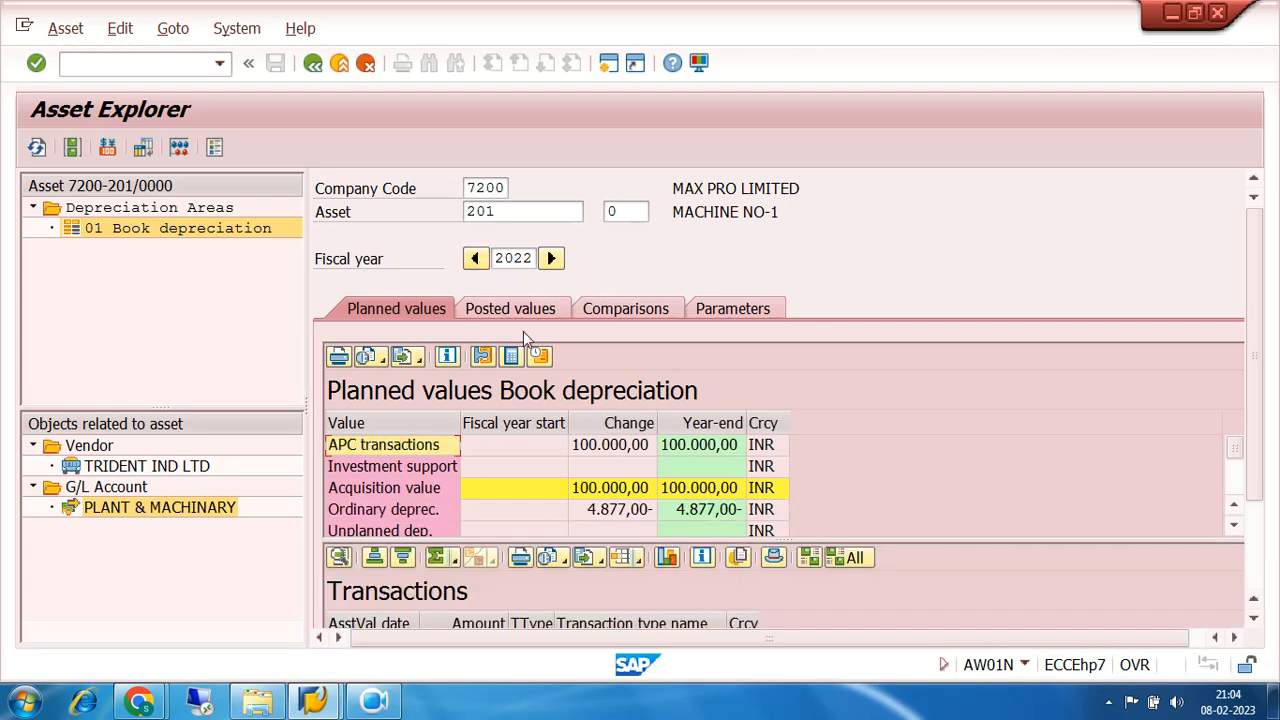
pyautogui.click(507, 305)
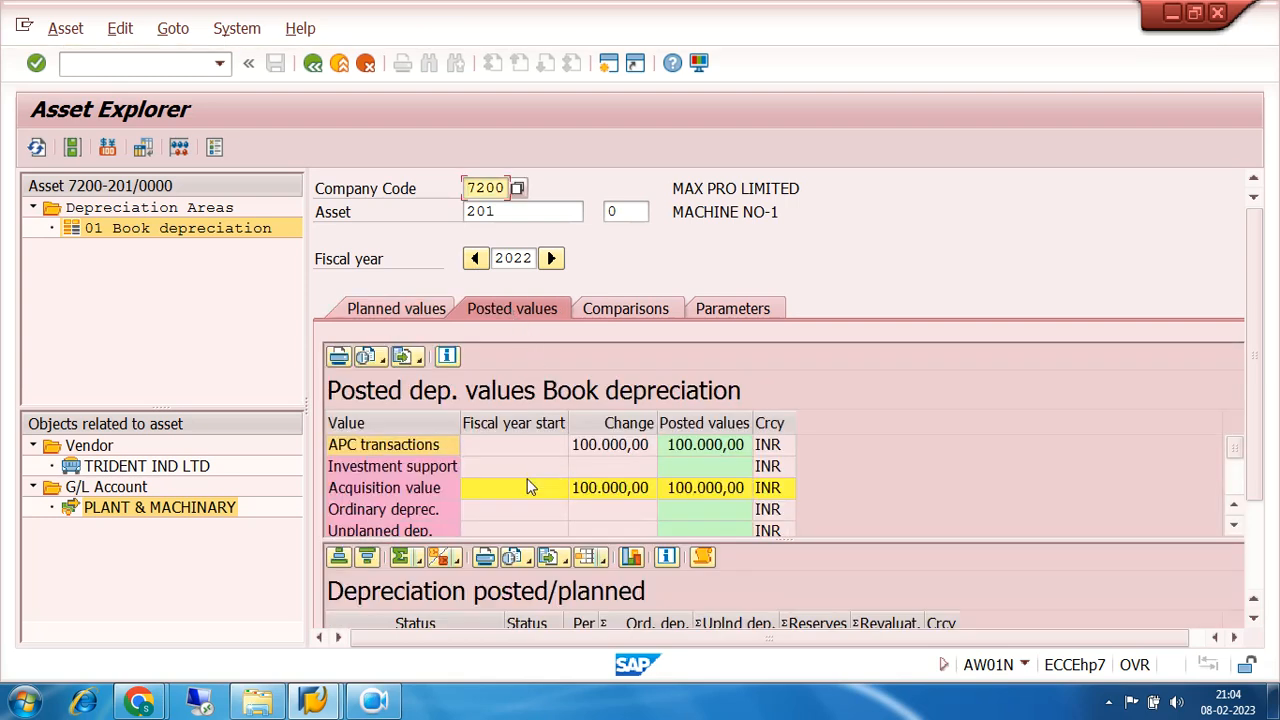
pyautogui.click(383, 516)
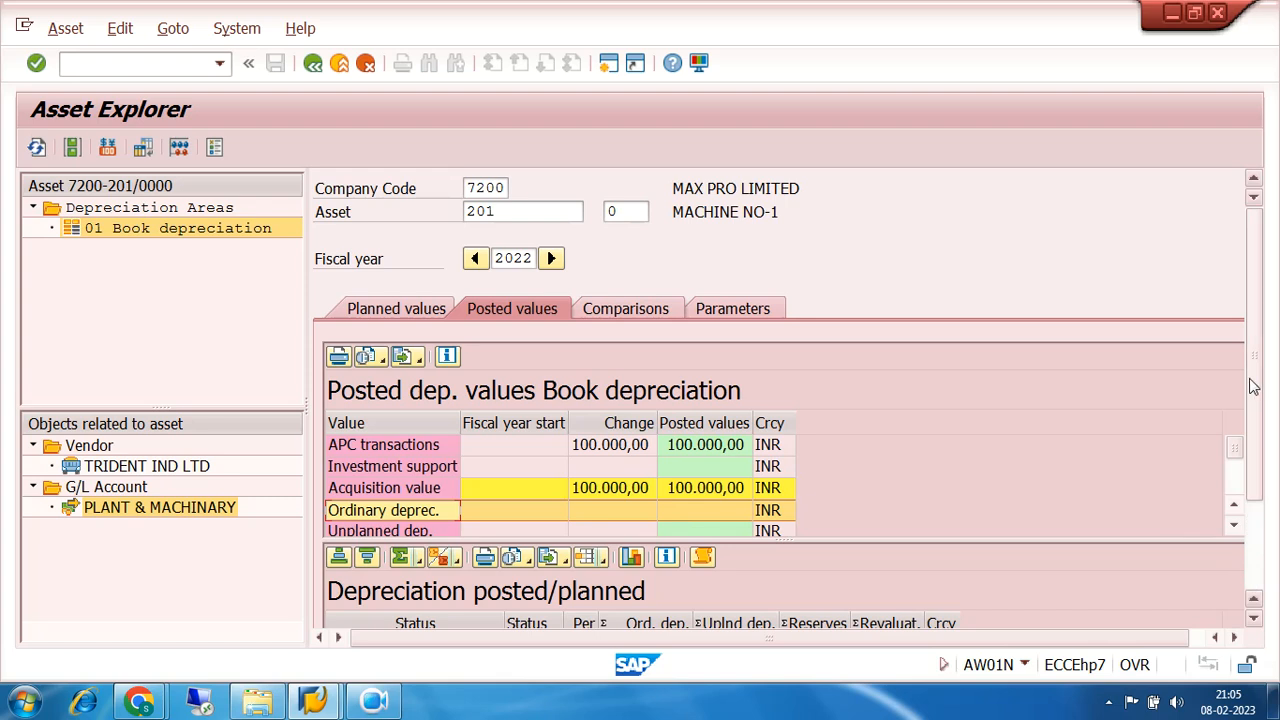
pyautogui.scroll(-3, 1257, 385)
pyautogui.scroll(-1, 1262, 460)
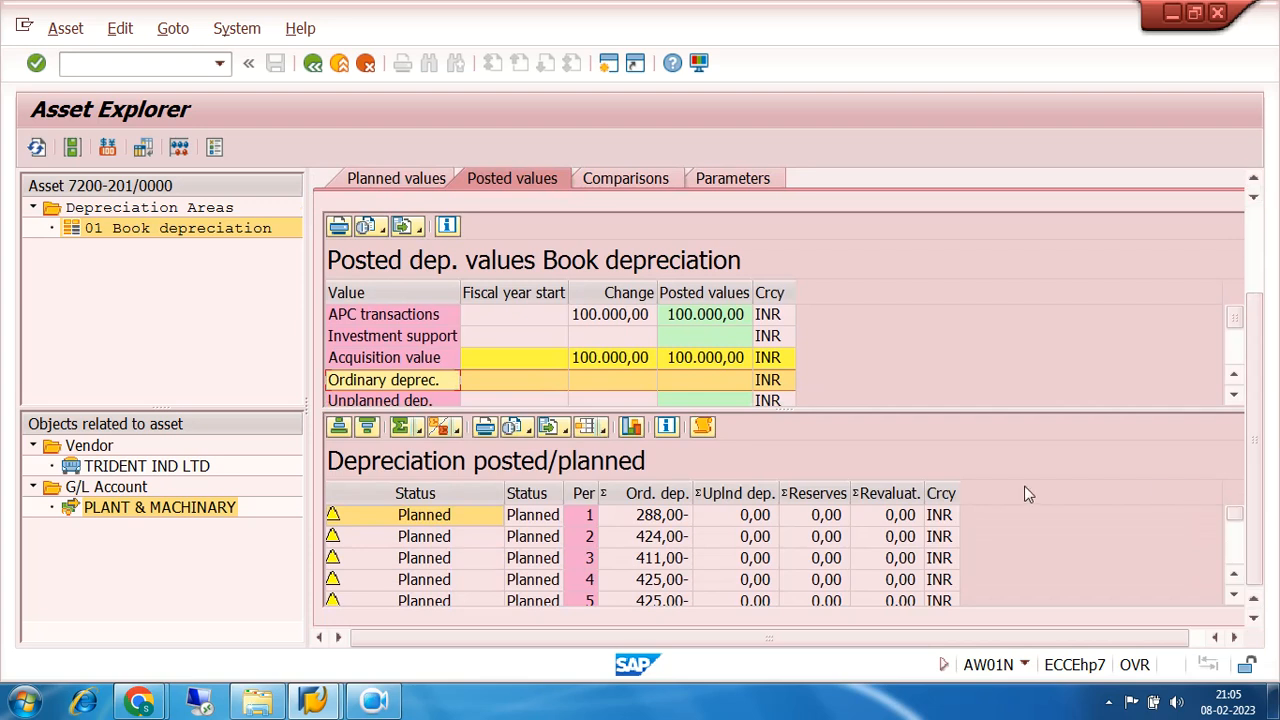
# Examine the status and ordinary depreciation of periods 1 to 12 for MACHINE NO-1, including the yearly total
pyautogui.click(527, 522)
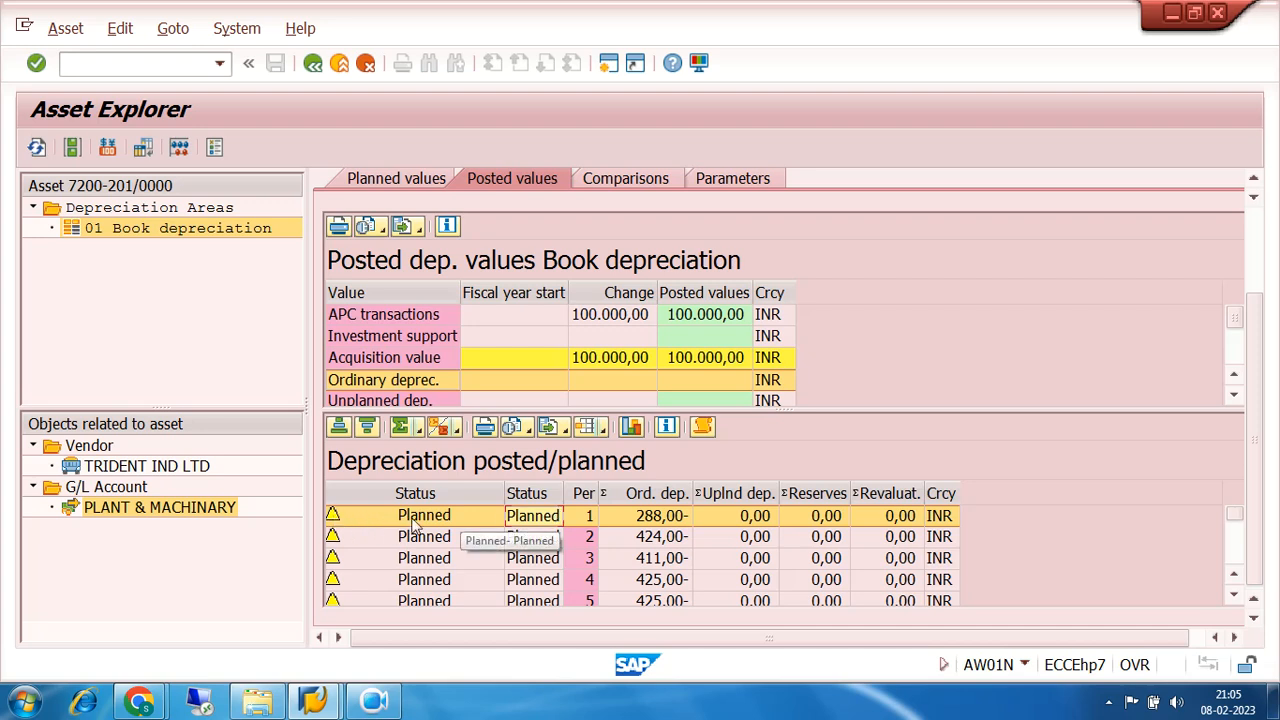
pyautogui.scroll(-3, 414, 535)
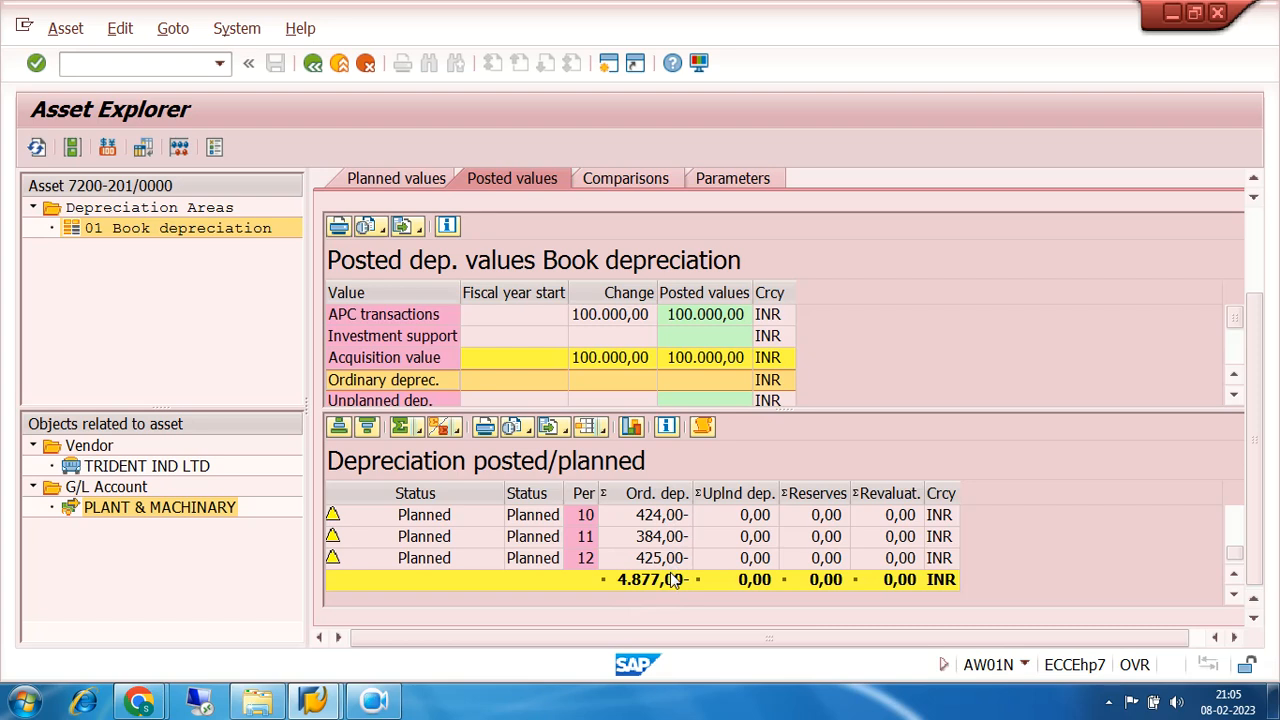
pyautogui.scroll(3, 676, 581)
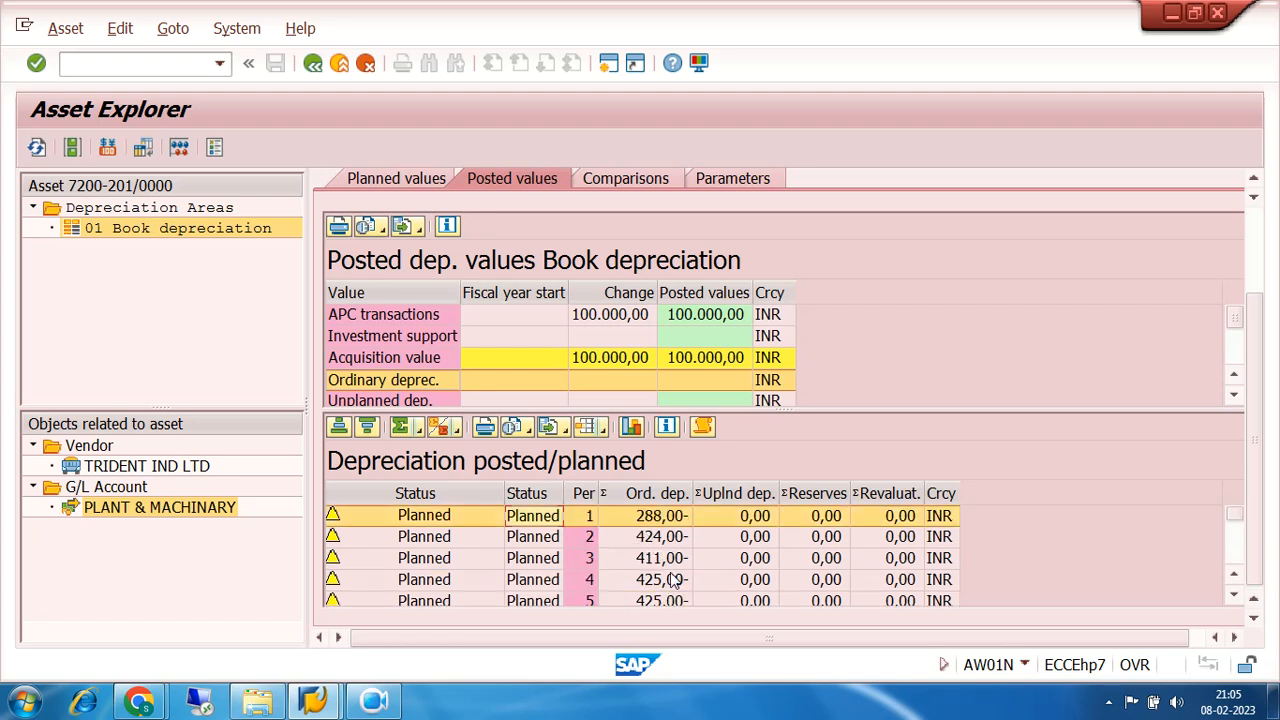
pyautogui.scroll(-3, 672, 558)
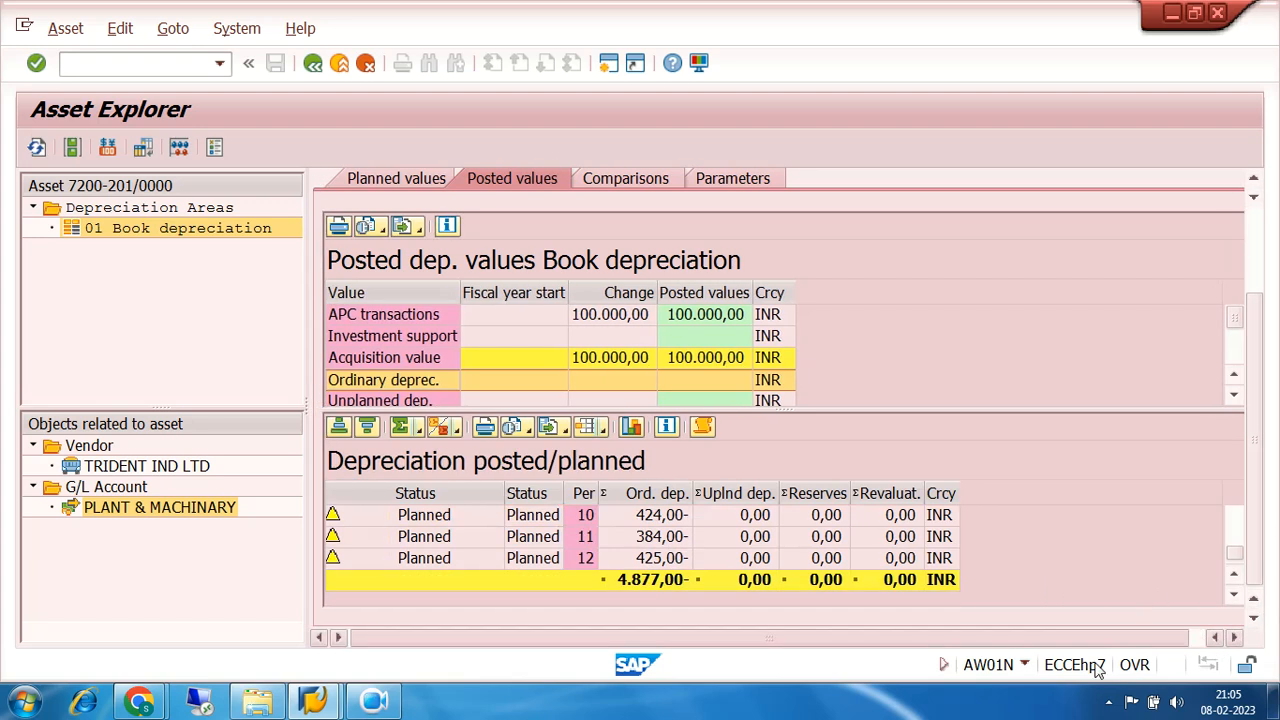
pyautogui.scroll(3, 1108, 548)
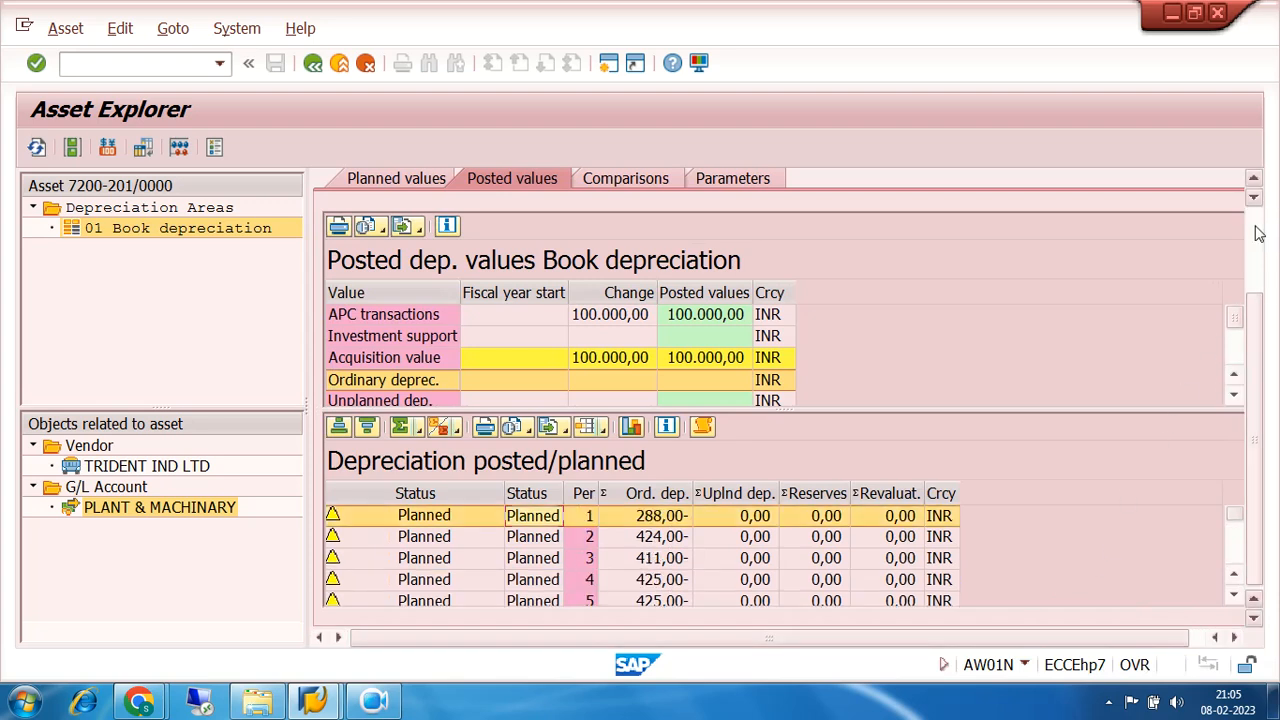
pyautogui.scroll(3, 1258, 233)
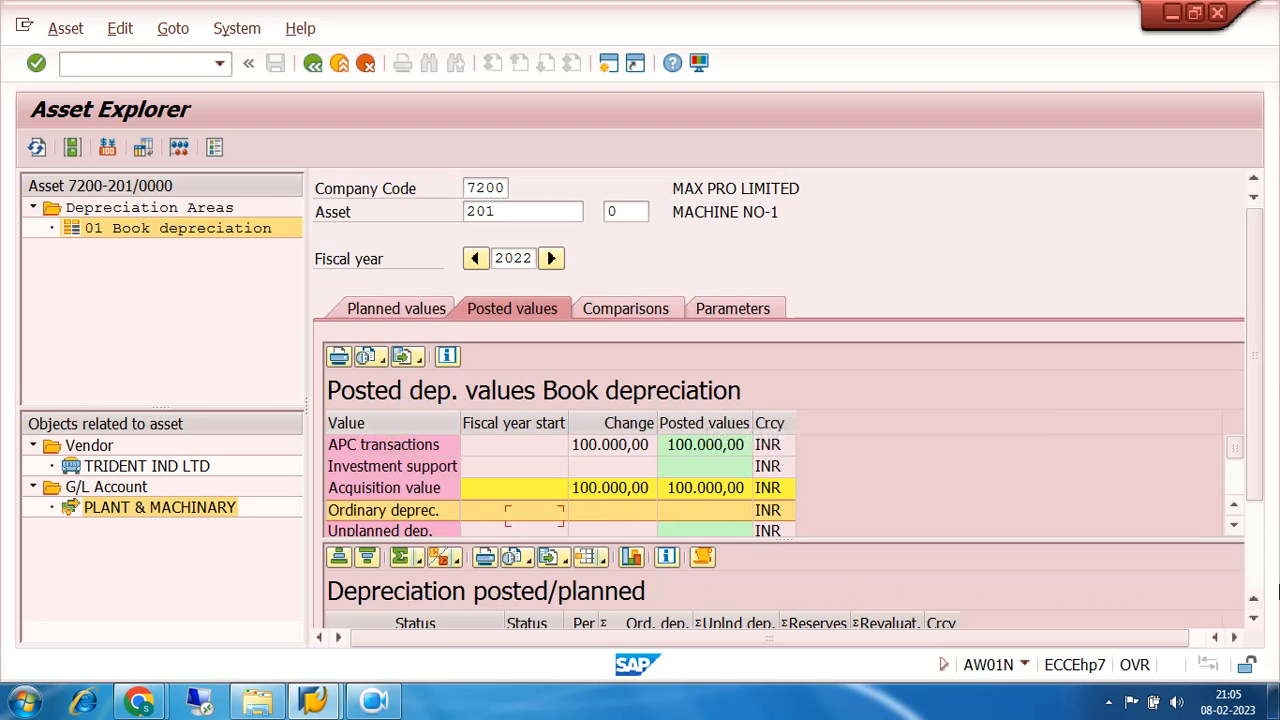
pyautogui.scroll(-3, 1256, 580)
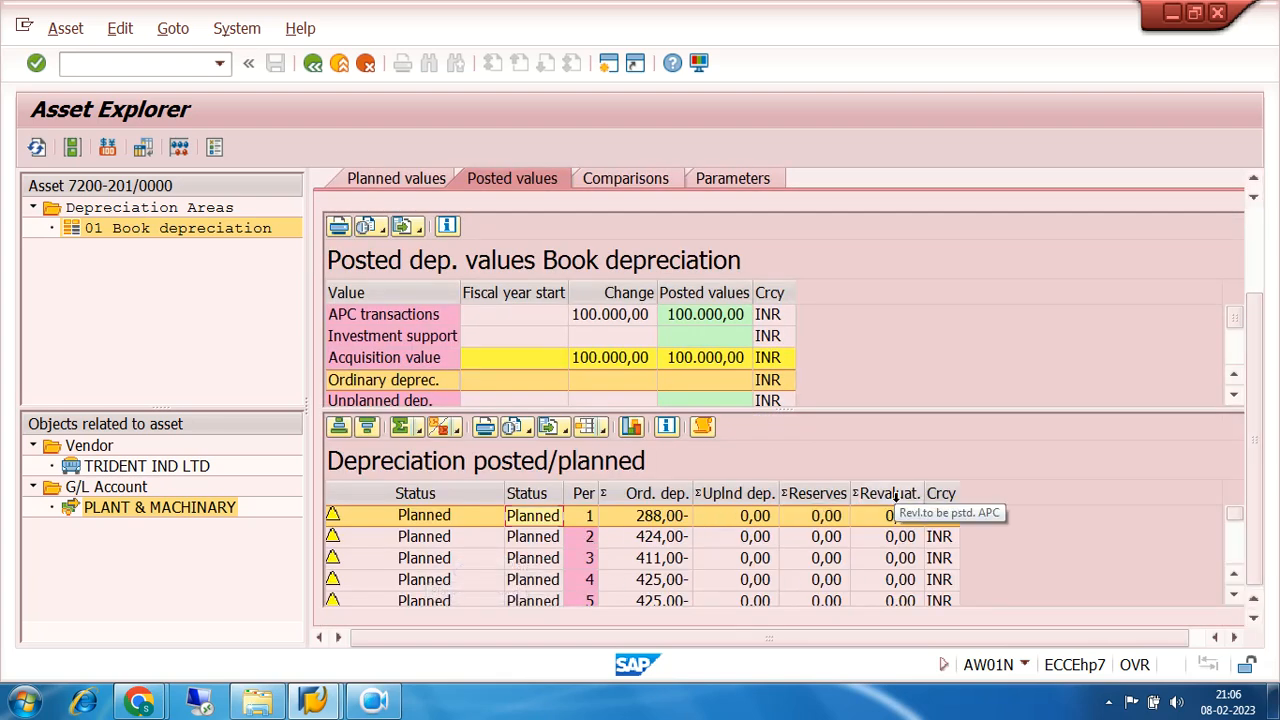
# Show the 2022 to 2042 book depreciation comparison of MACHINE NO-1 and examine its first years starting from 2022
pyautogui.scroll(3, 1254, 200)
pyautogui.click(636, 311)
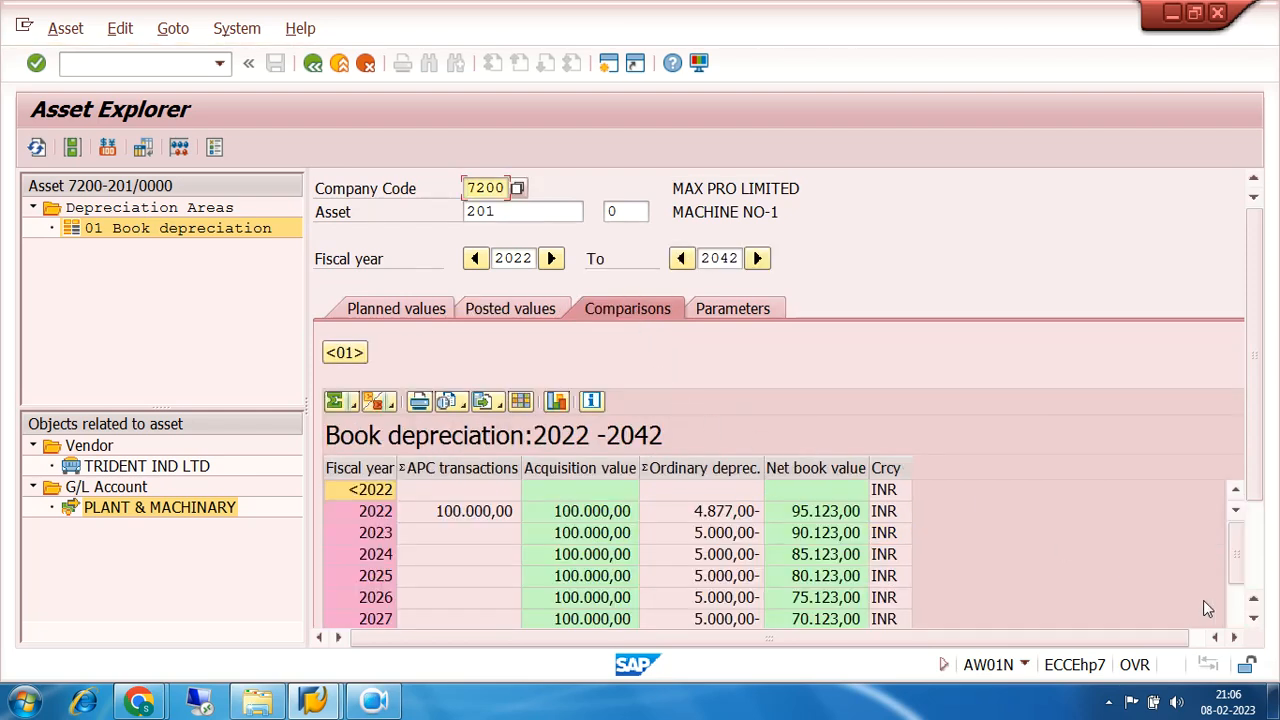
pyautogui.click(366, 511)
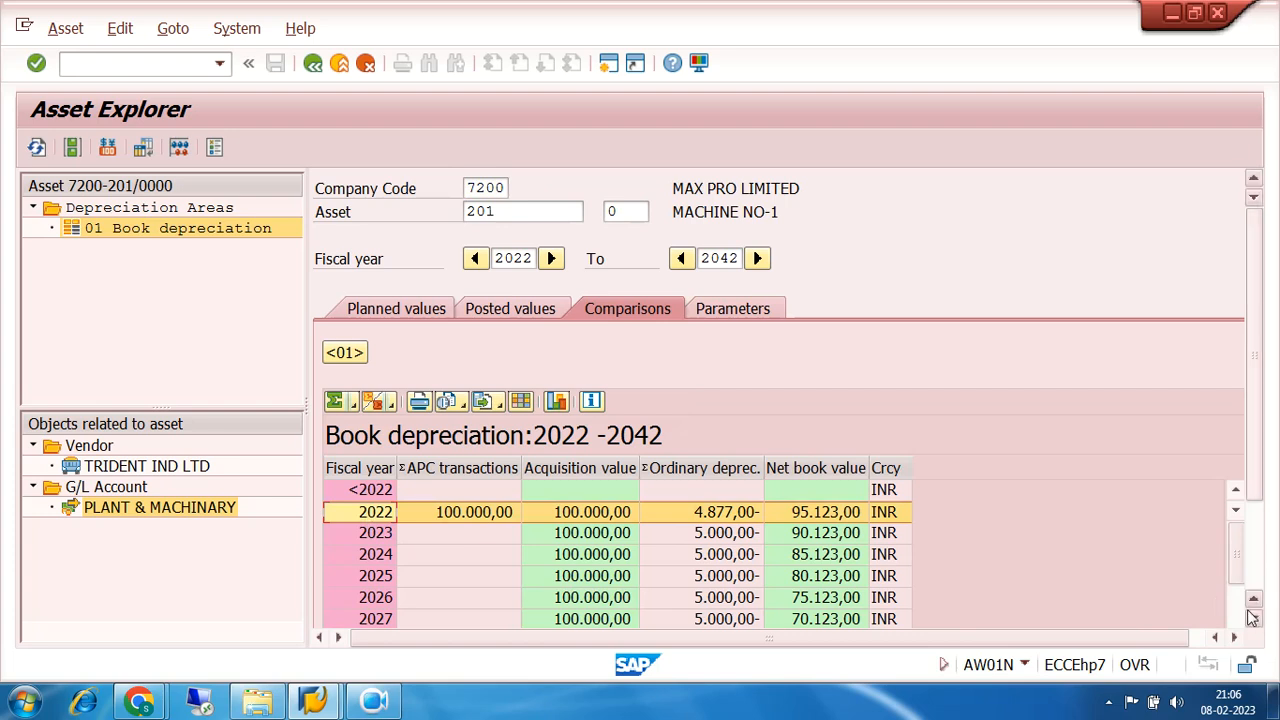
pyautogui.click(1253, 618)
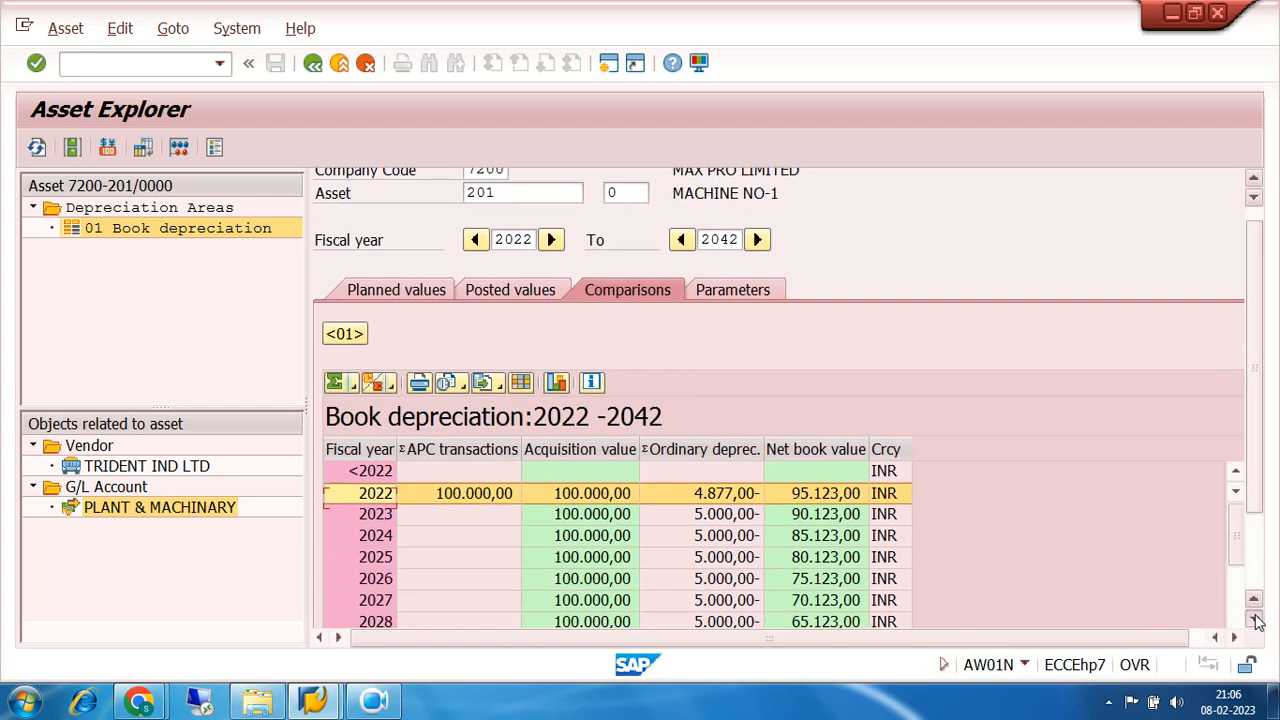
pyautogui.click(1255, 619)
pyautogui.click(1255, 619)
pyautogui.click(1255, 619)
pyautogui.click(1255, 619)
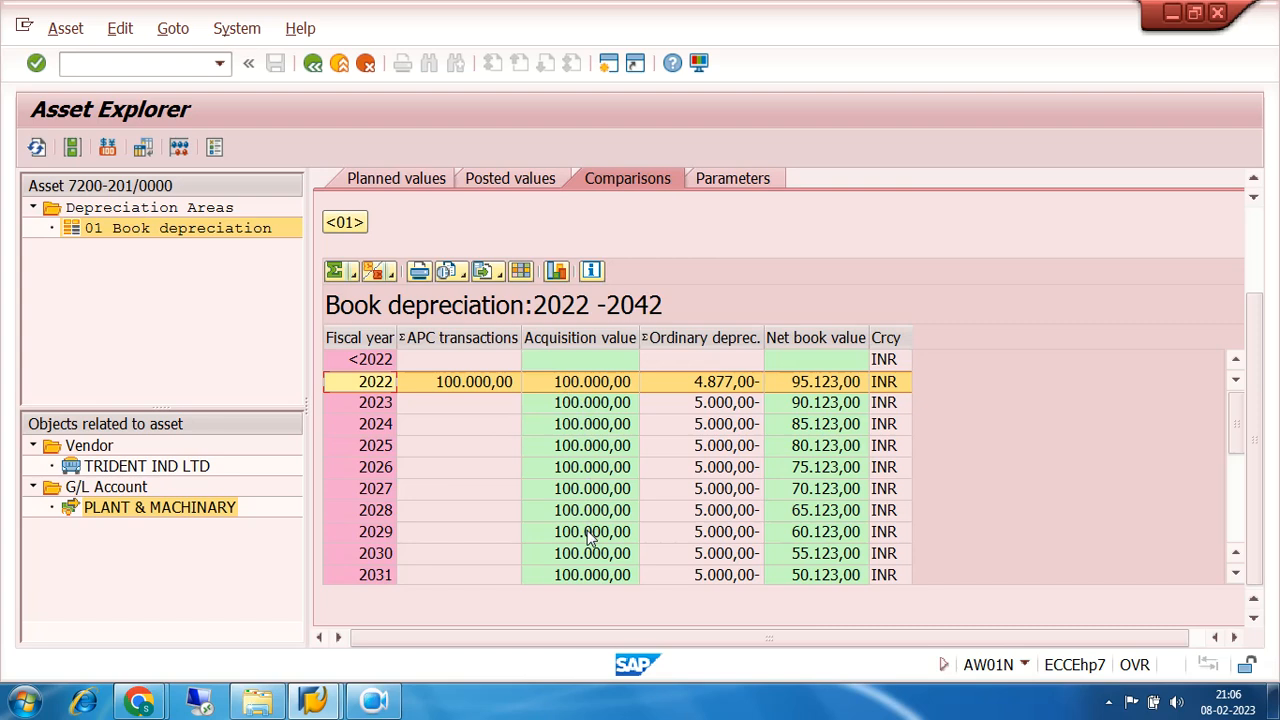
# Examine the remaining years of the depreciation comparison through 2042, including the net book value and the totals
pyautogui.click(1236, 576)
pyautogui.click(1236, 576)
pyautogui.click(1236, 576)
pyautogui.click(1236, 576)
pyautogui.click(1236, 576)
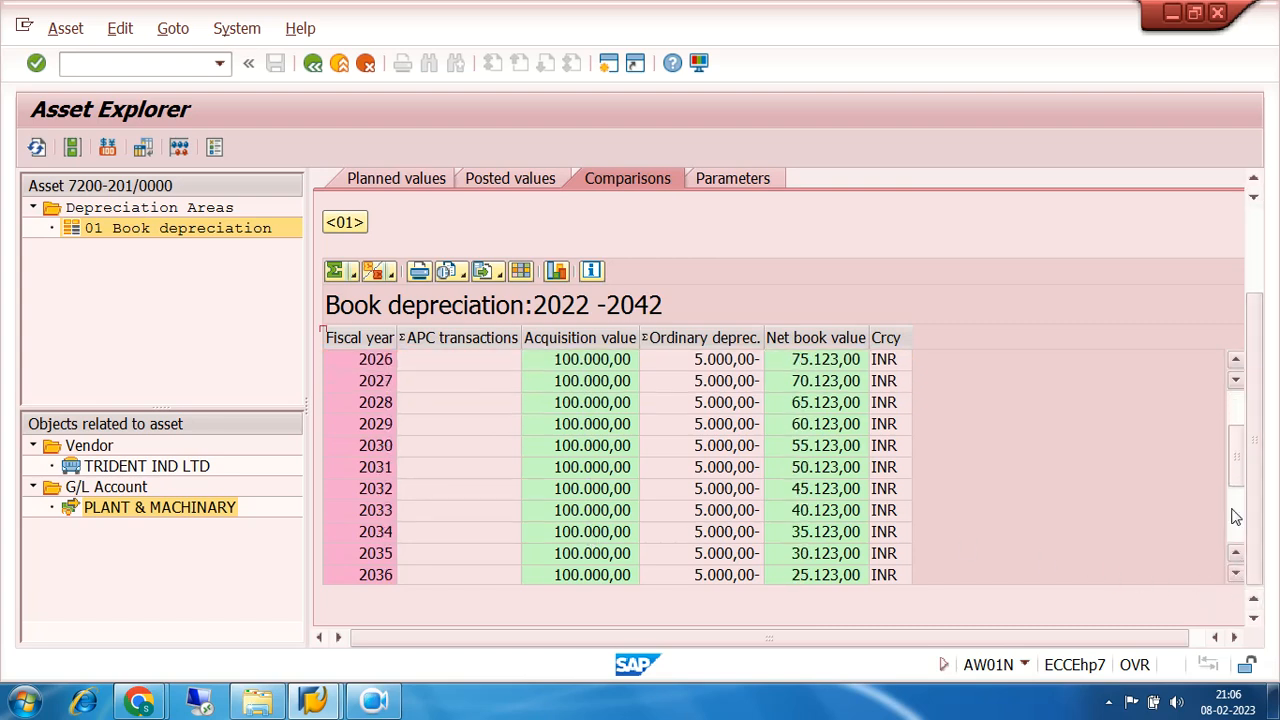
pyautogui.moveTo(1240, 468); pyautogui.dragTo(1237, 548)
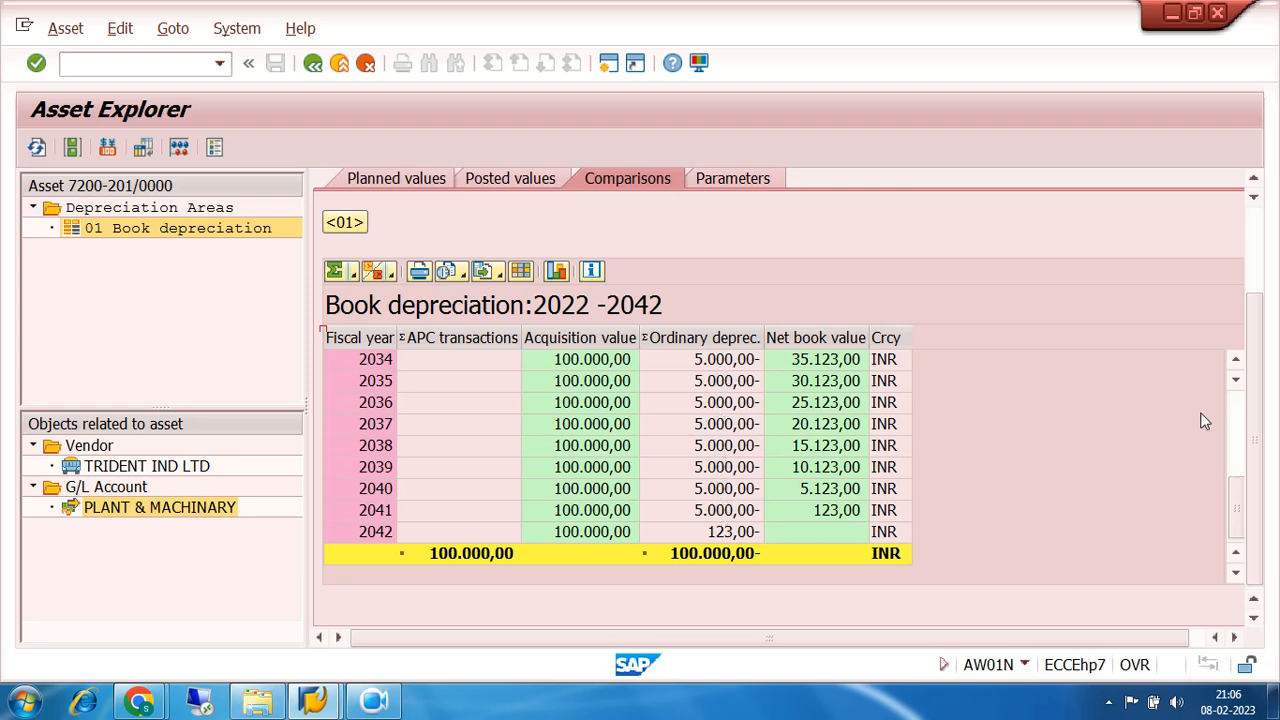
# Recheck the 2022 ordinary depreciation in the comparison against the final years of MACHINE NO-1's useful life
pyautogui.click(1237, 404)
pyautogui.click(1237, 404)
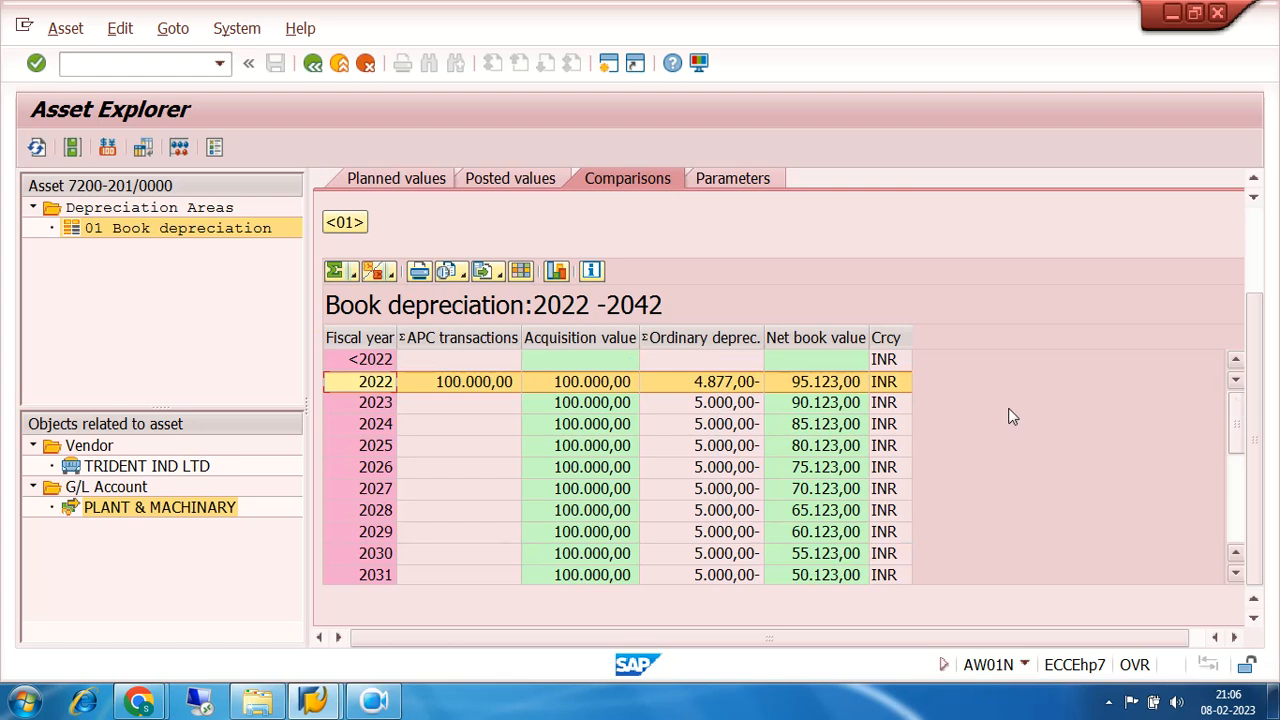
pyautogui.click(712, 386)
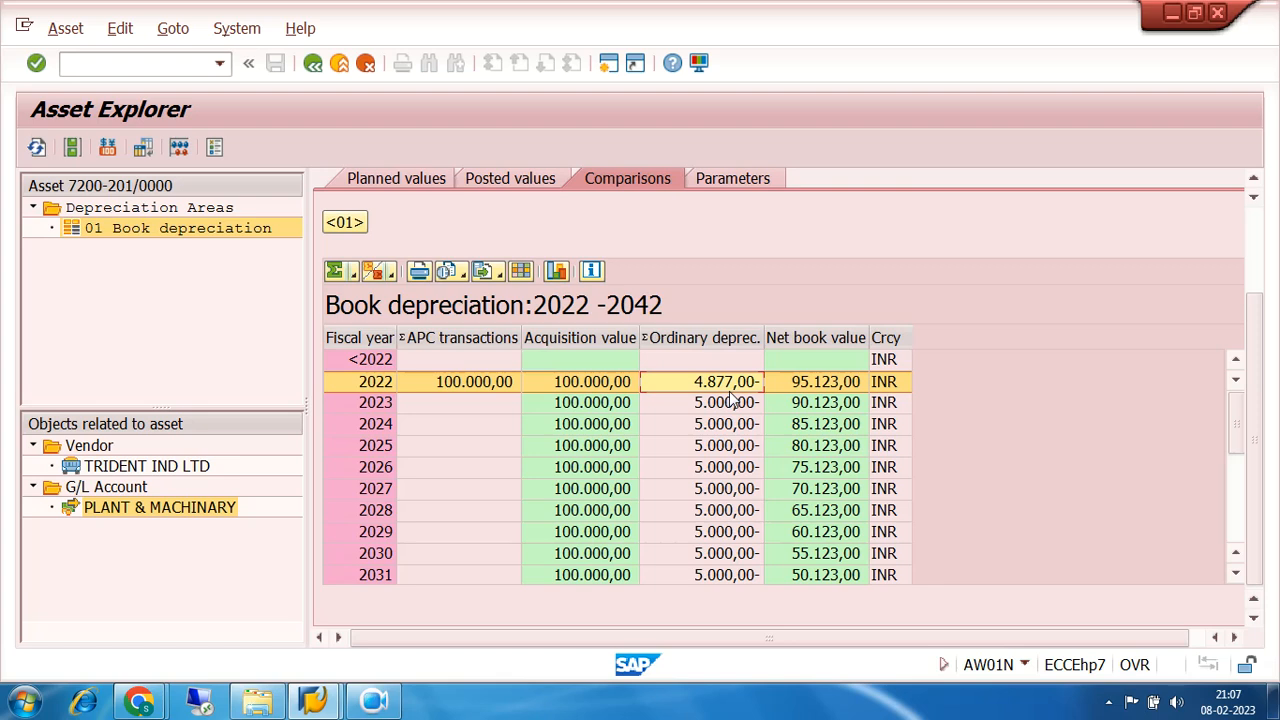
pyautogui.click(1237, 533)
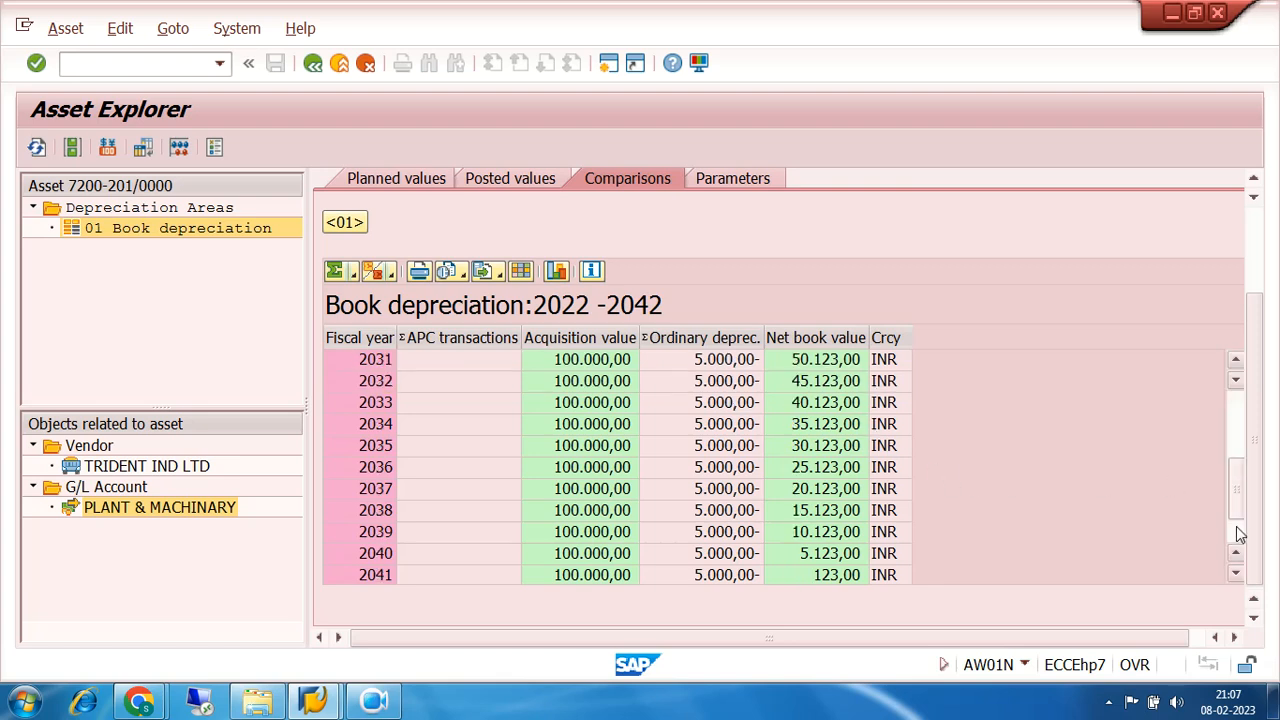
# Examine the final year 2042 depreciation and the totals for APC transactions and ordinary depreciation at the end of the comparison table
pyautogui.click(1237, 533)
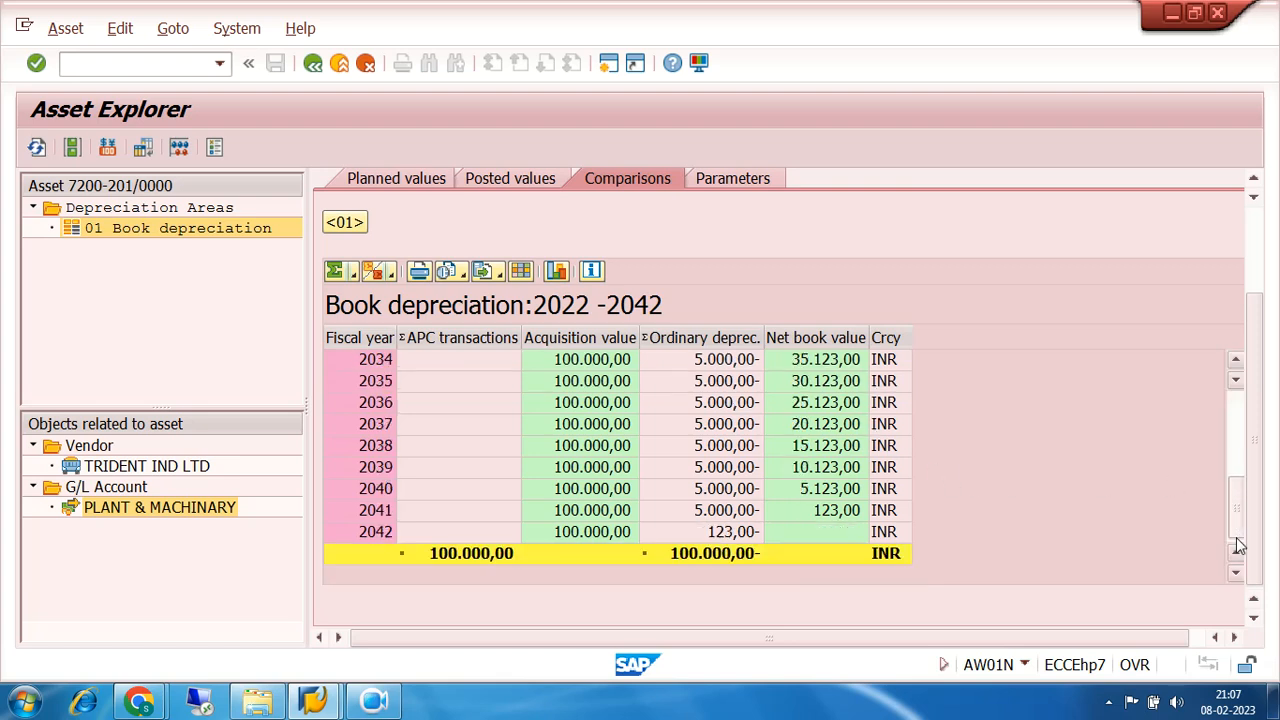
pyautogui.click(742, 536)
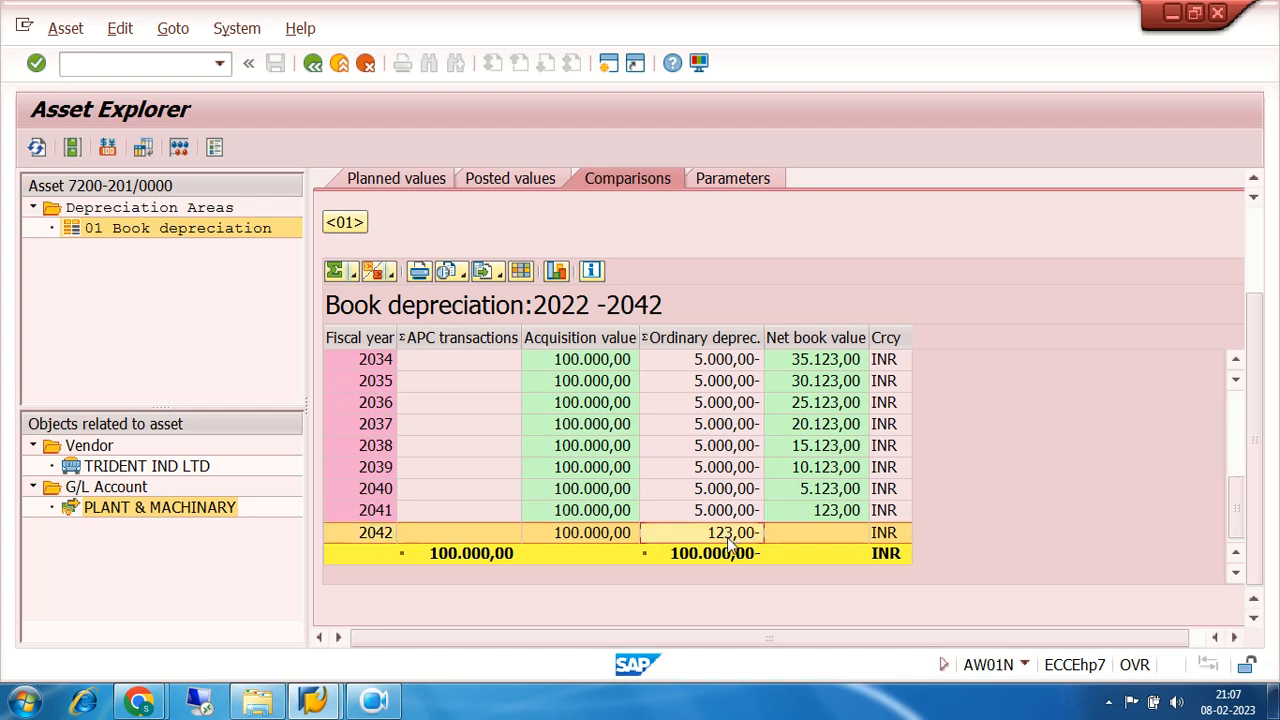
pyautogui.click(471, 563)
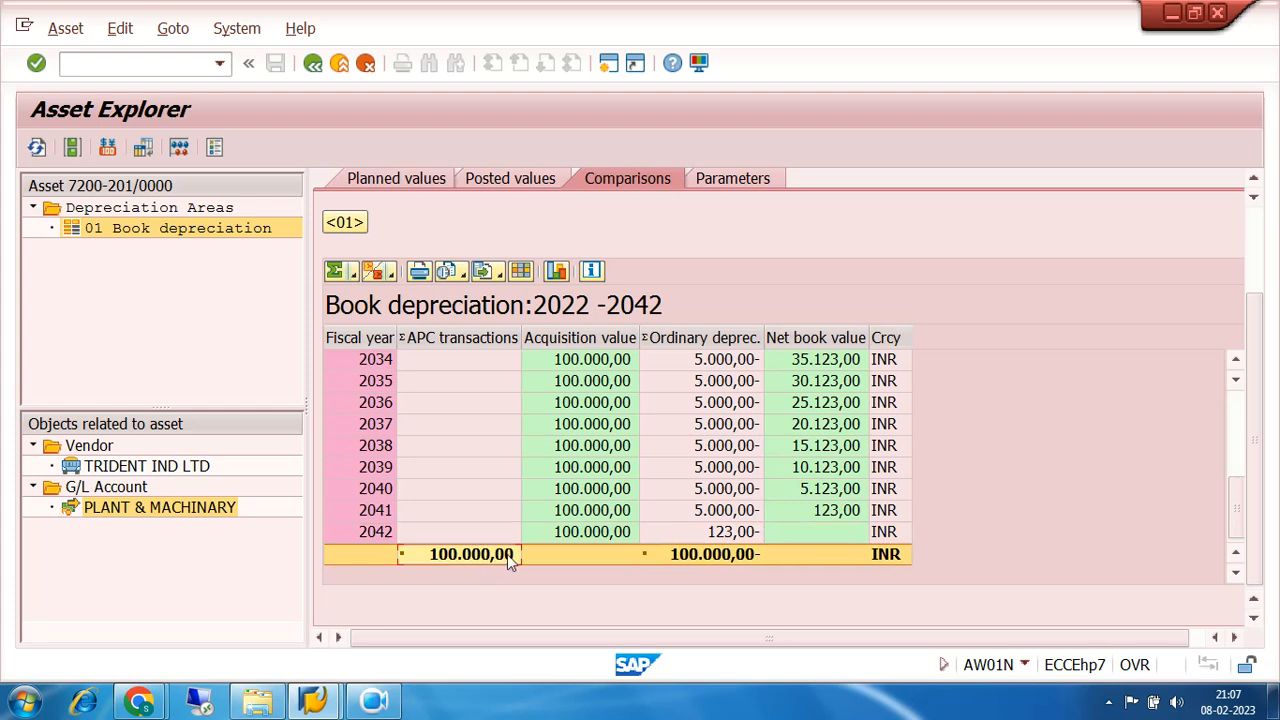
pyautogui.click(716, 556)
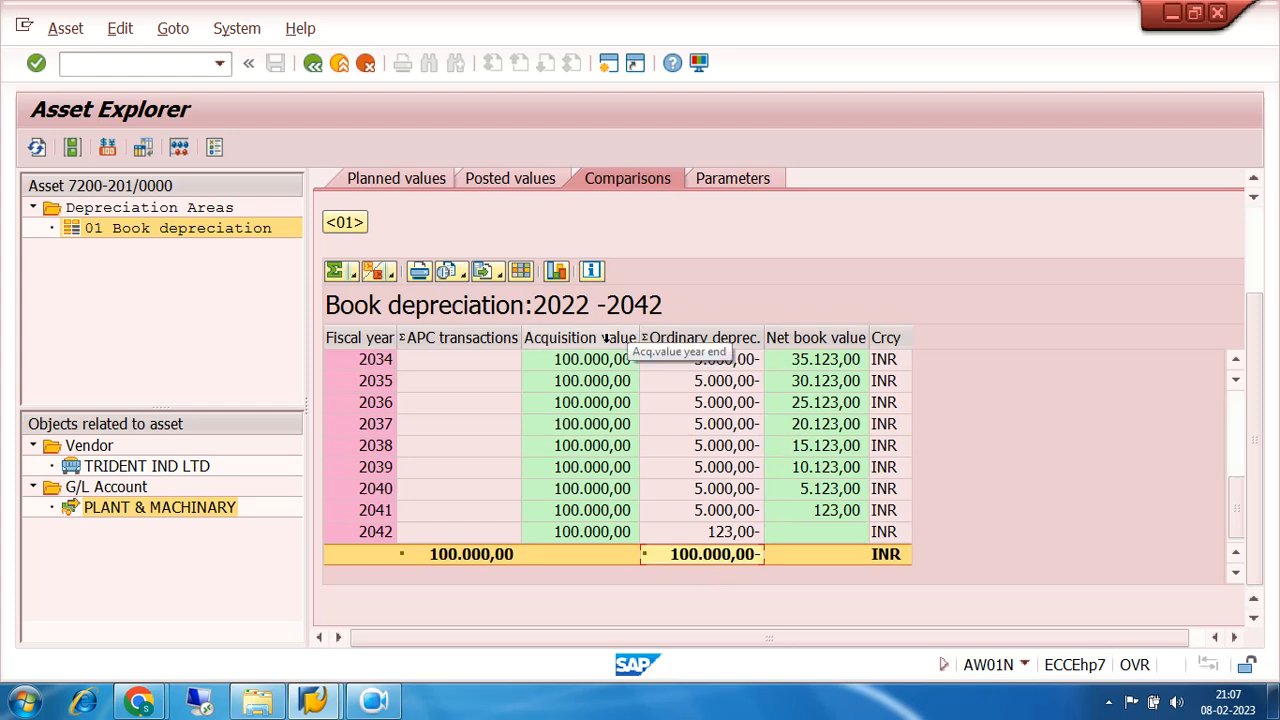
# Compare the acquisition value, ordinary depreciation and net book value columns of the book depreciation table
pyautogui.click(604, 338)
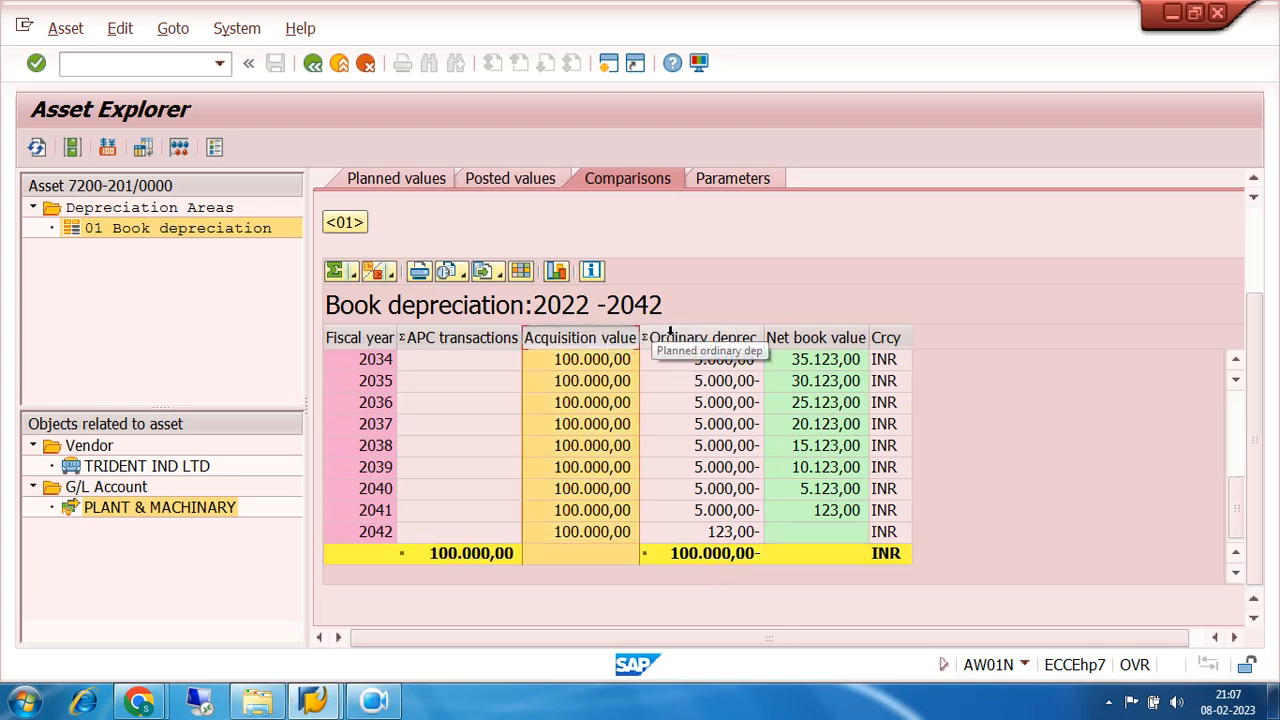
pyautogui.click(703, 340)
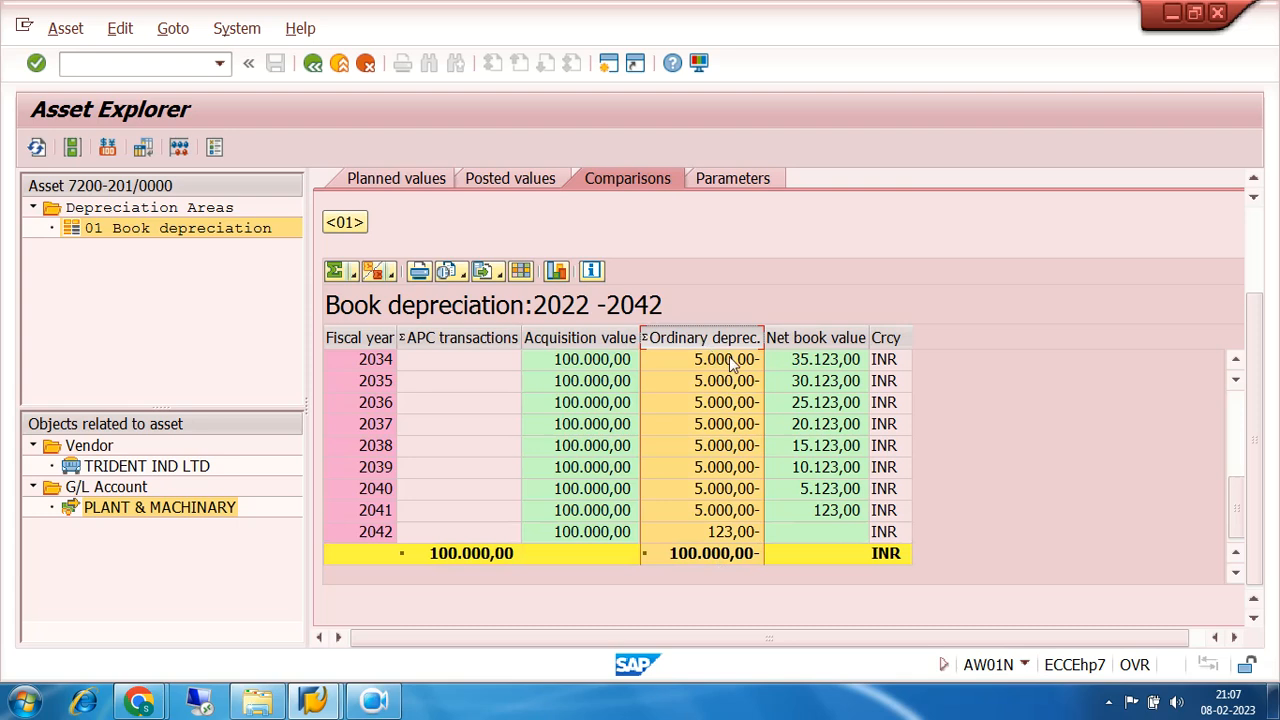
pyautogui.click(862, 341)
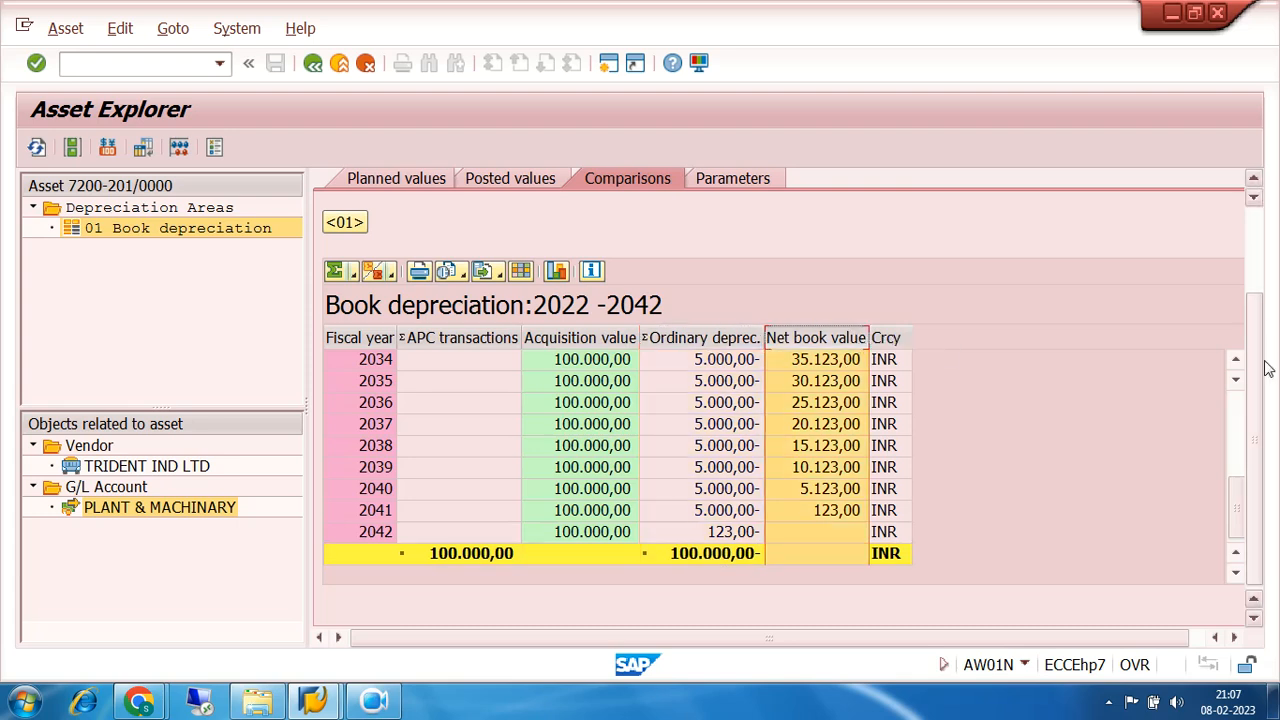
# Return to the start of the comparison table and examine ordinary depreciation and net book value for fiscal years 2022 to 2024
pyautogui.click(1237, 400)
pyautogui.click(1235, 388)
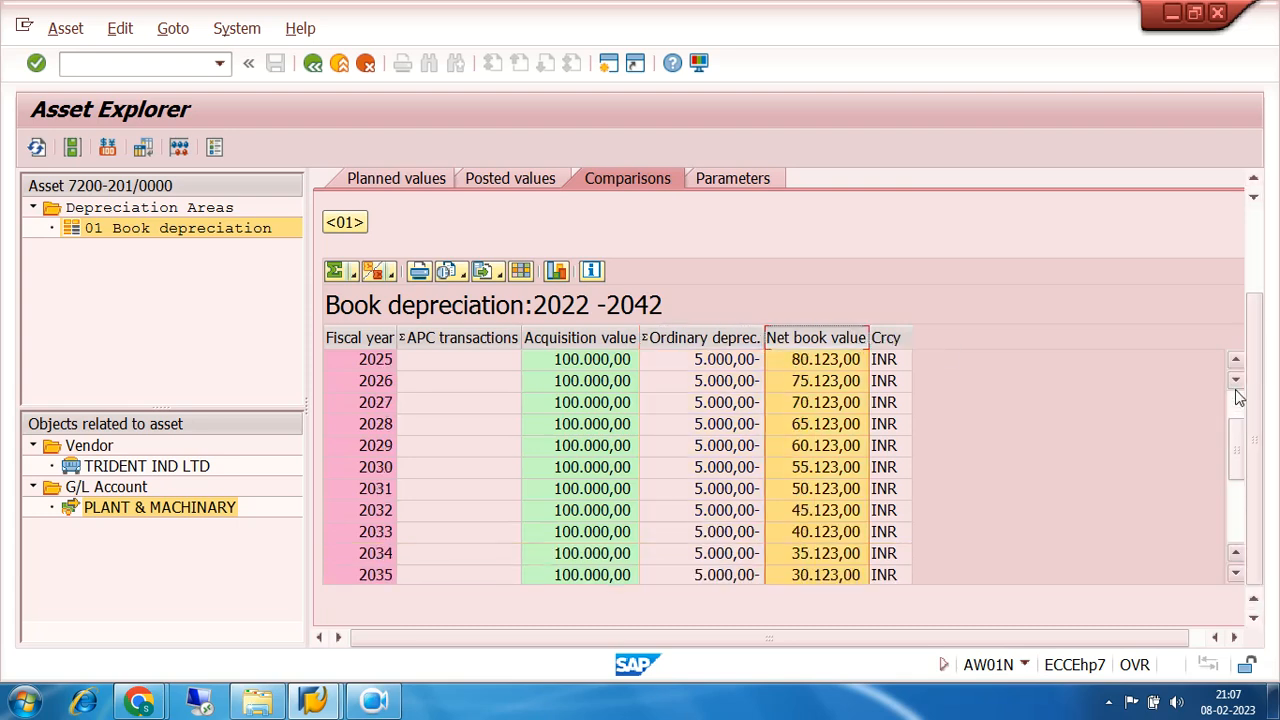
pyautogui.click(1236, 392)
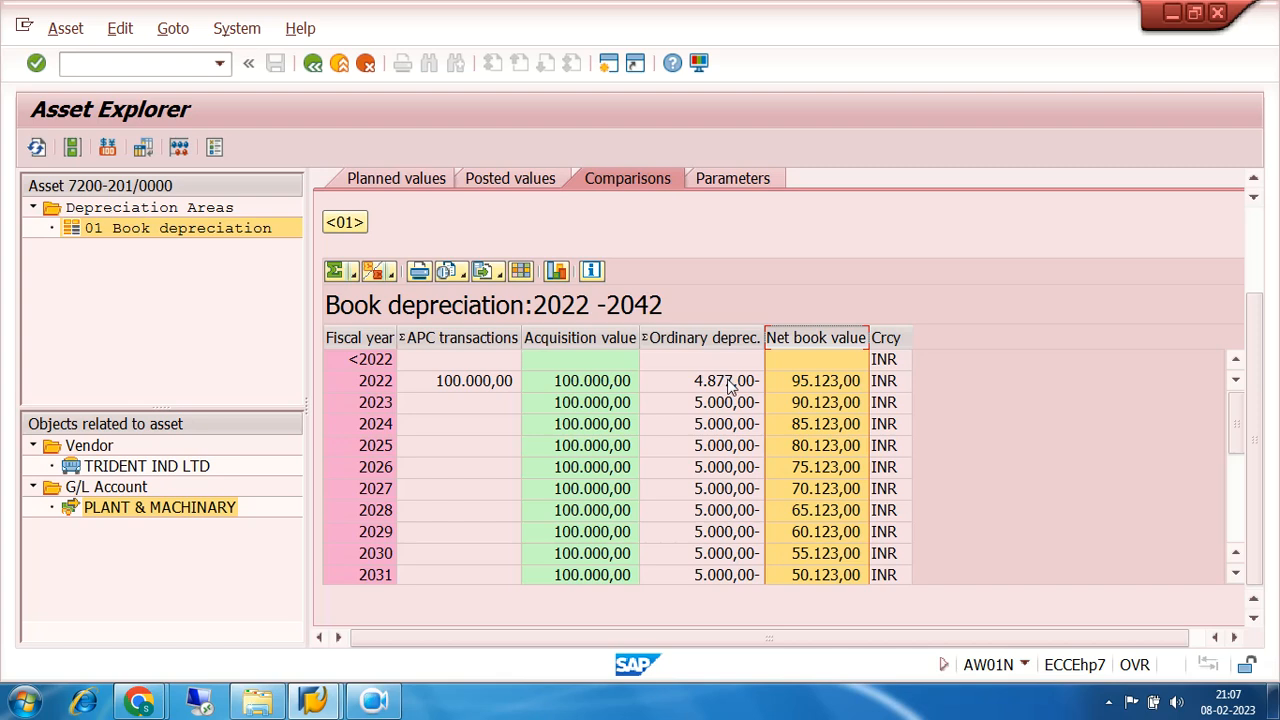
pyautogui.click(812, 387)
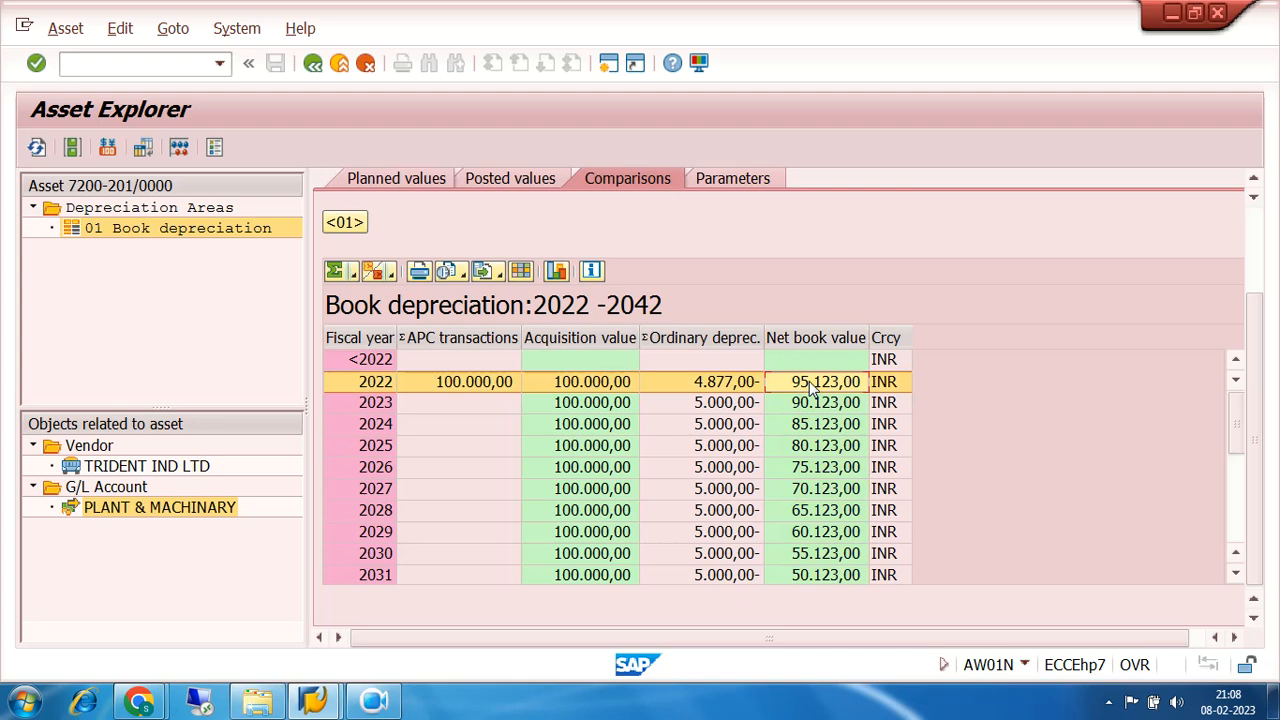
pyautogui.click(740, 406)
pyautogui.click(816, 406)
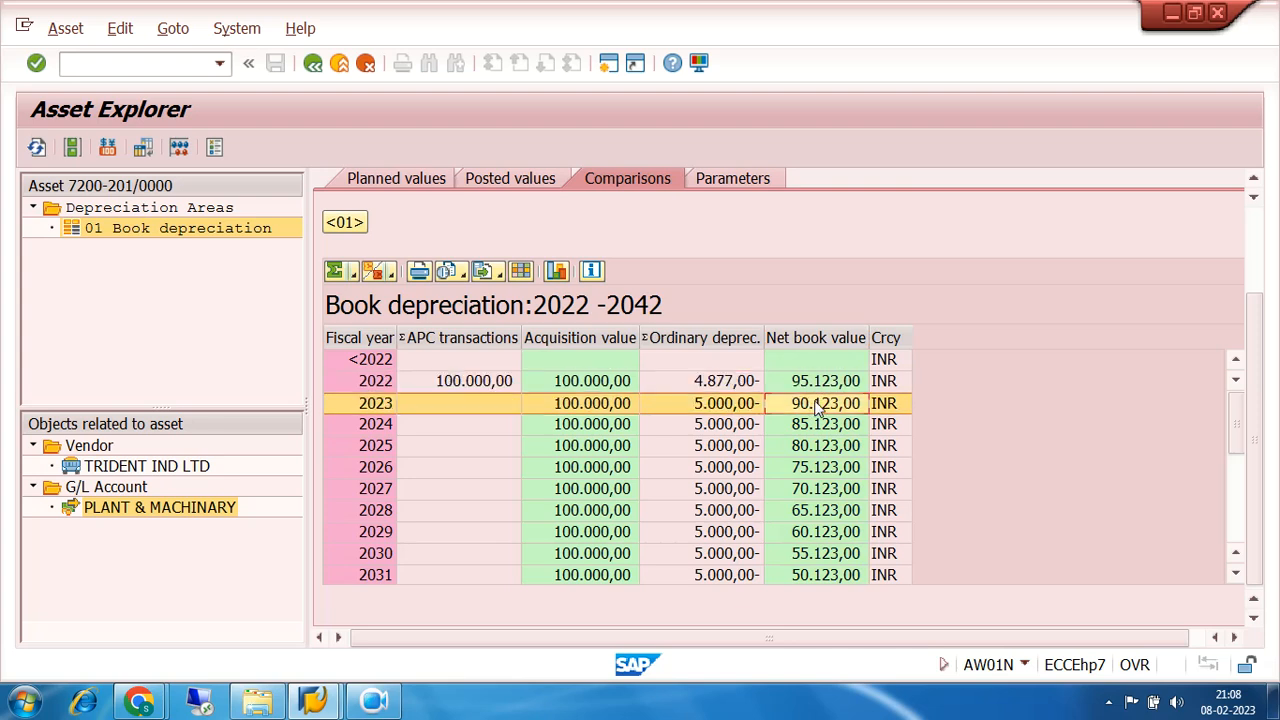
pyautogui.click(742, 426)
pyautogui.click(818, 406)
pyautogui.click(738, 430)
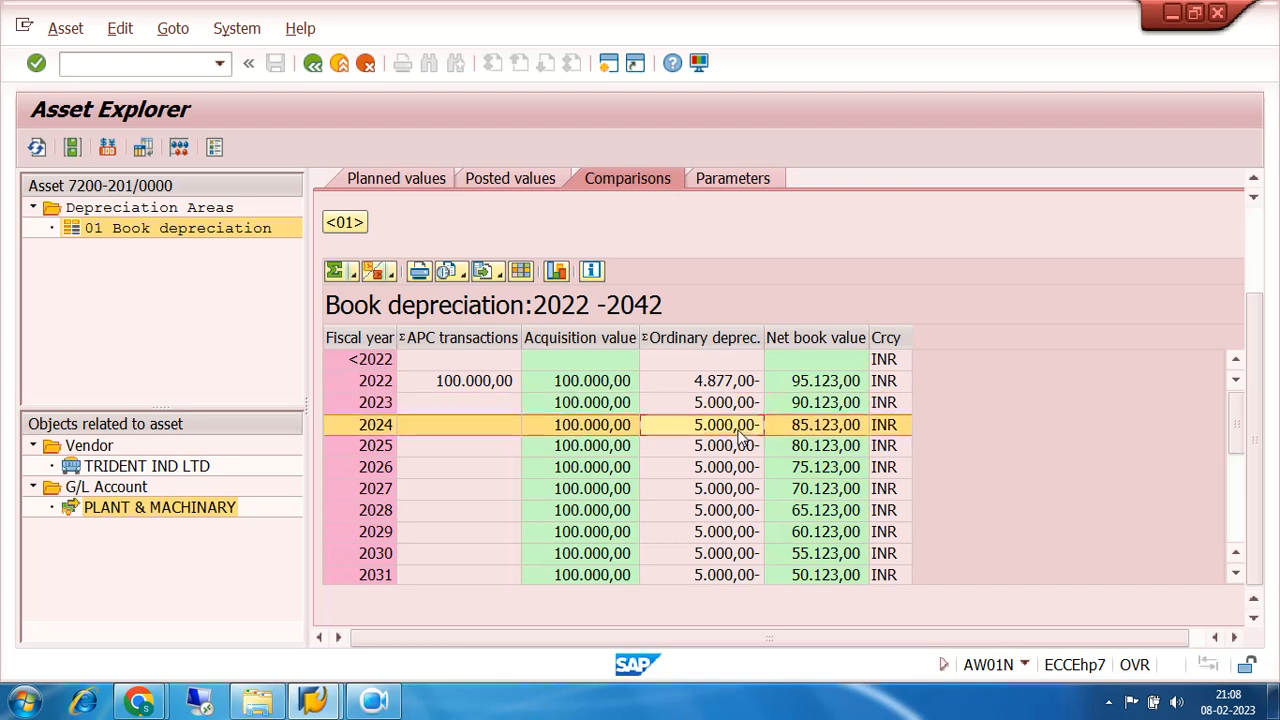
pyautogui.click(818, 428)
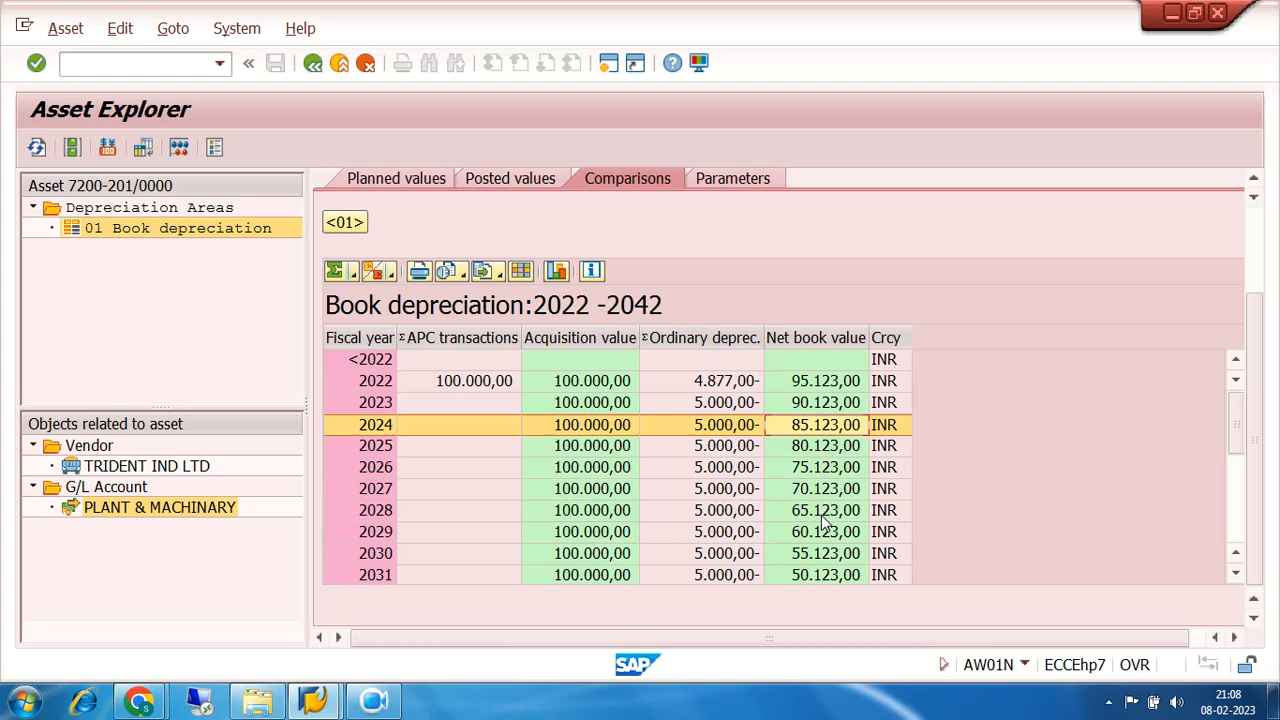
# Open the depreciation parameters of MACHINE NO-1 and check its depreciation key and its useful, expired and remaining life
pyautogui.click(1258, 233)
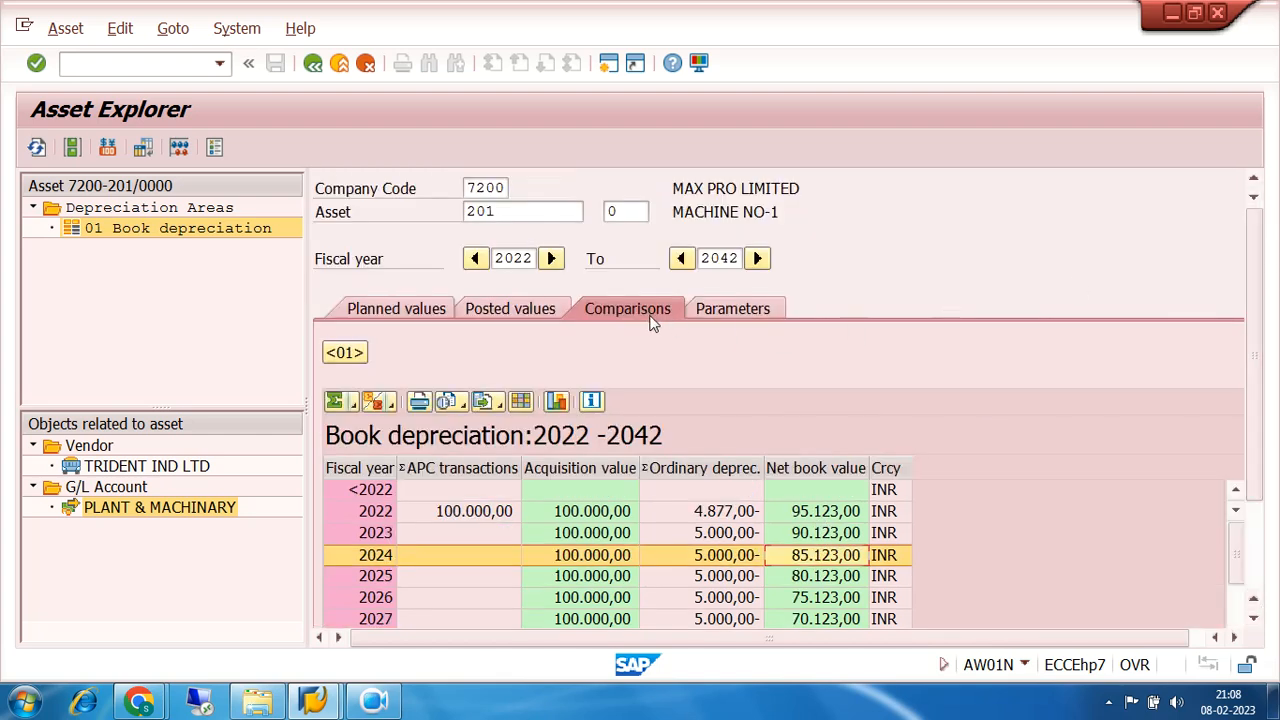
pyautogui.click(745, 309)
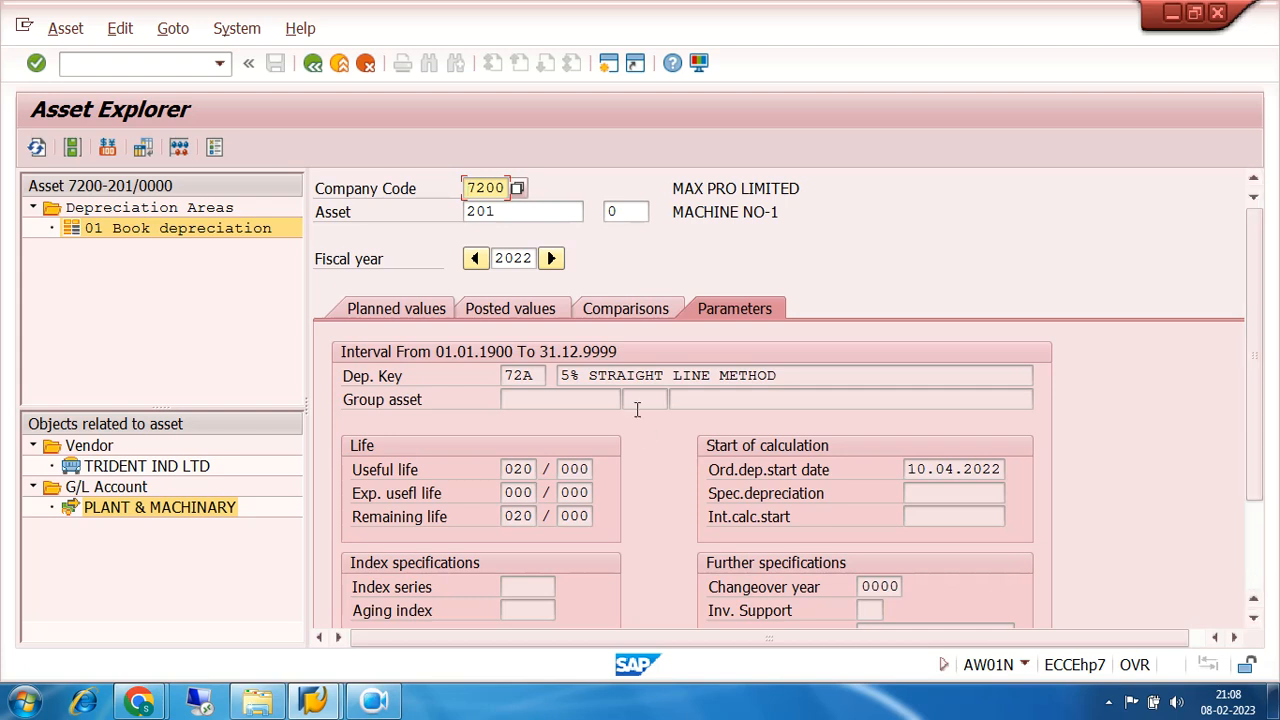
pyautogui.moveTo(540, 378); pyautogui.dragTo(503, 378)
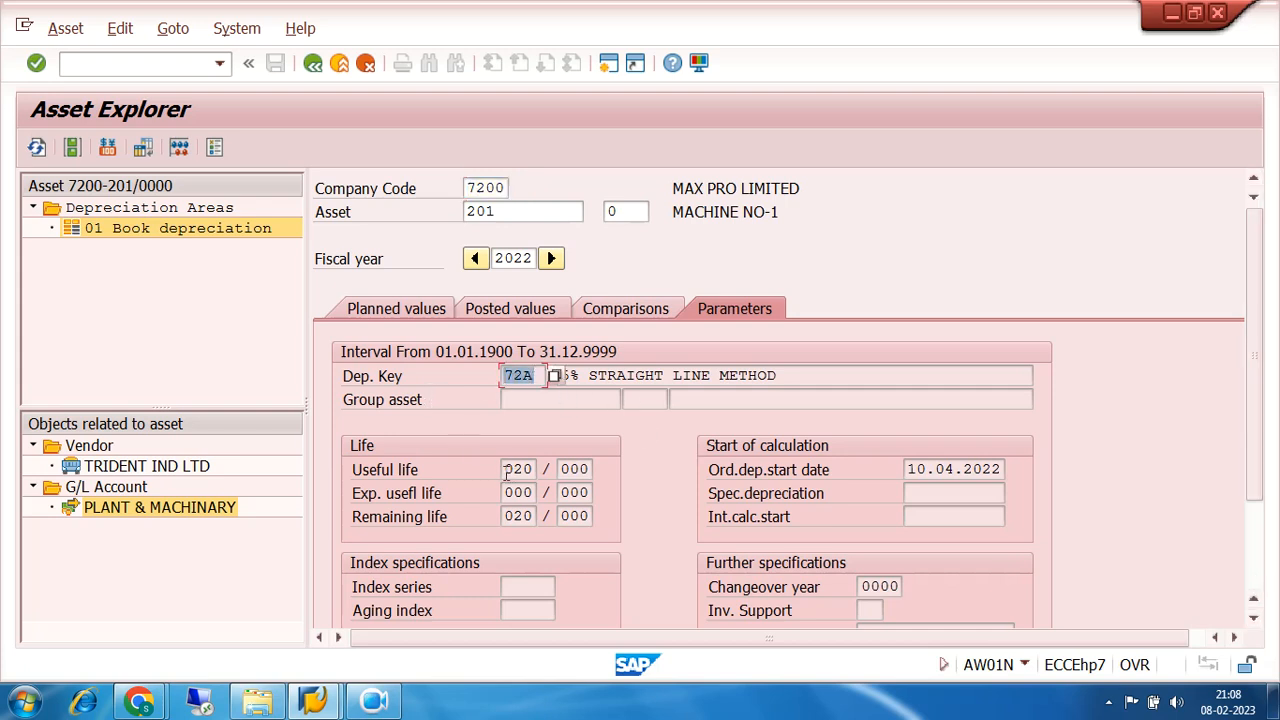
pyautogui.moveTo(506, 472); pyautogui.dragTo(537, 470)
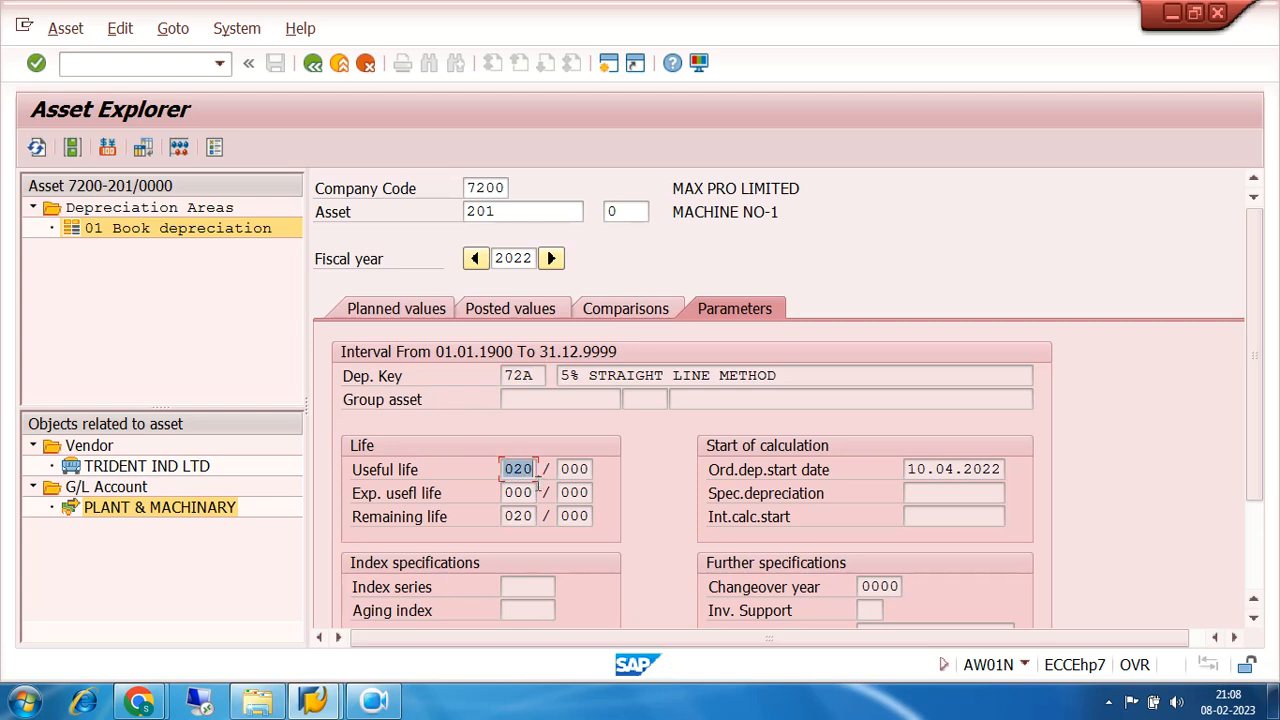
pyautogui.click(513, 493)
pyautogui.moveTo(513, 493); pyautogui.dragTo(537, 515)
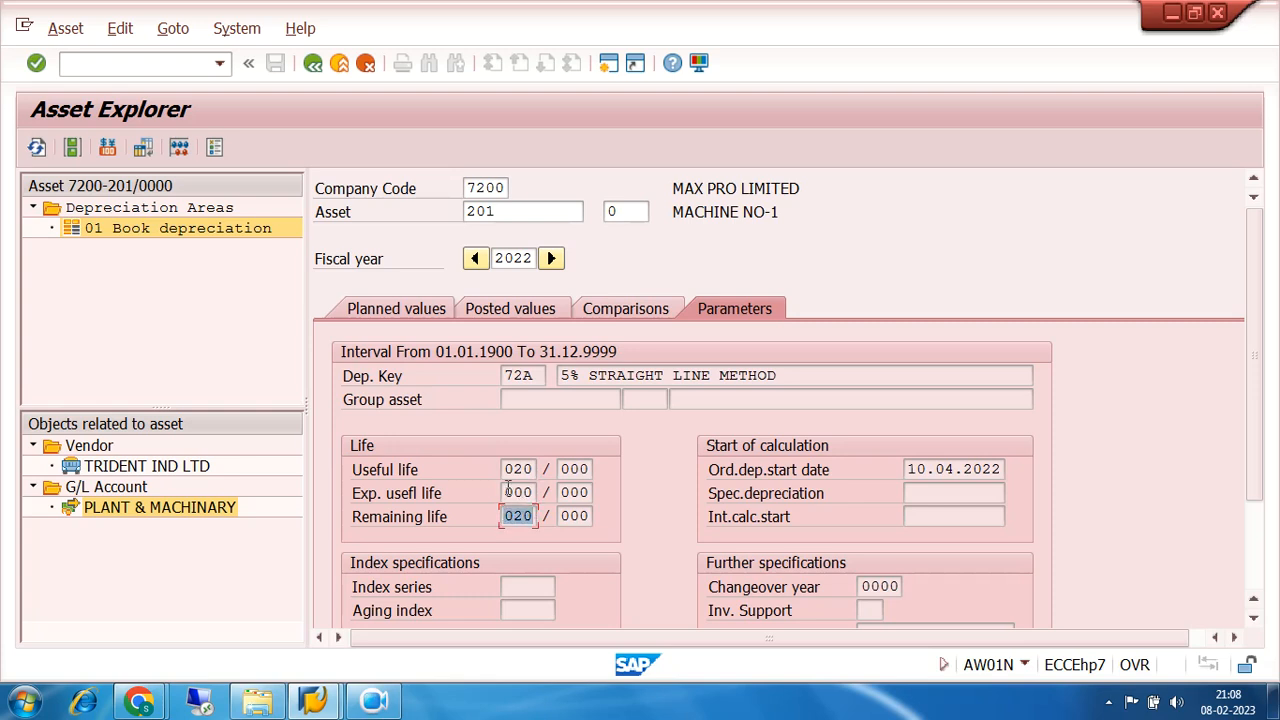
pyautogui.moveTo(505, 491); pyautogui.dragTo(540, 492)
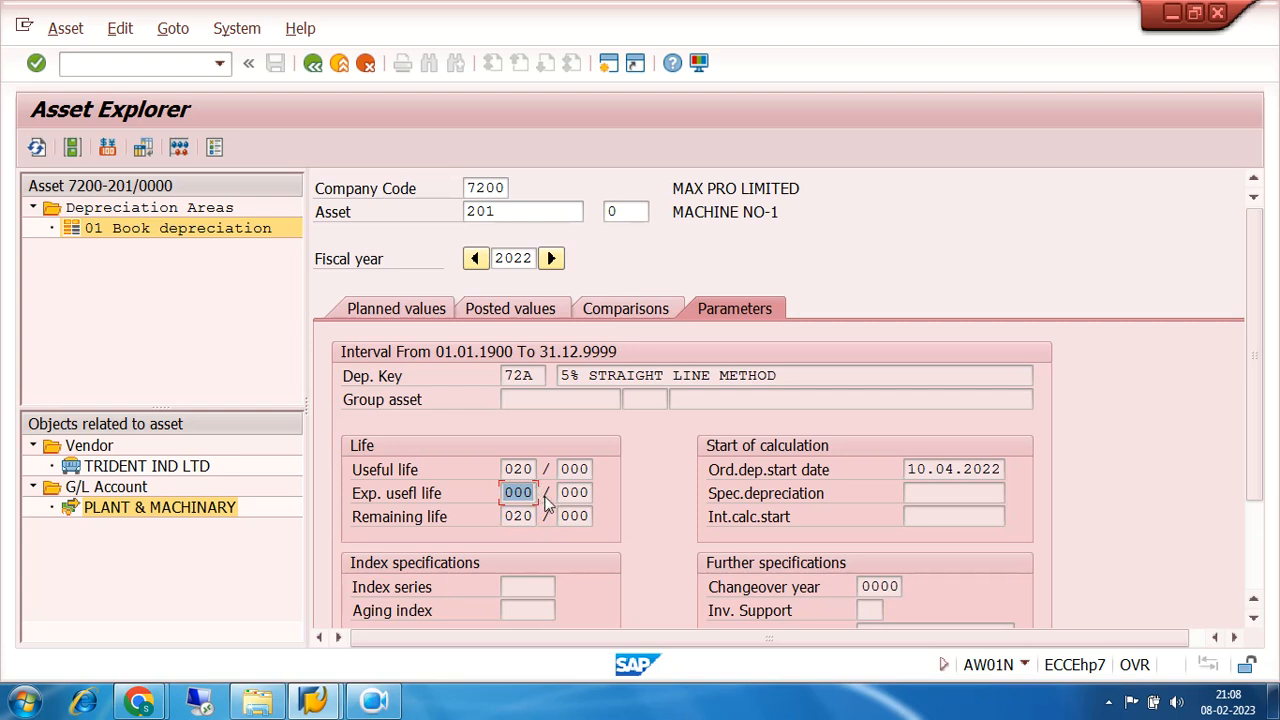
# Check the ordinary depreciation start date and the scrap value of MACHINE NO-1
pyautogui.moveTo(904, 467); pyautogui.dragTo(1010, 467)
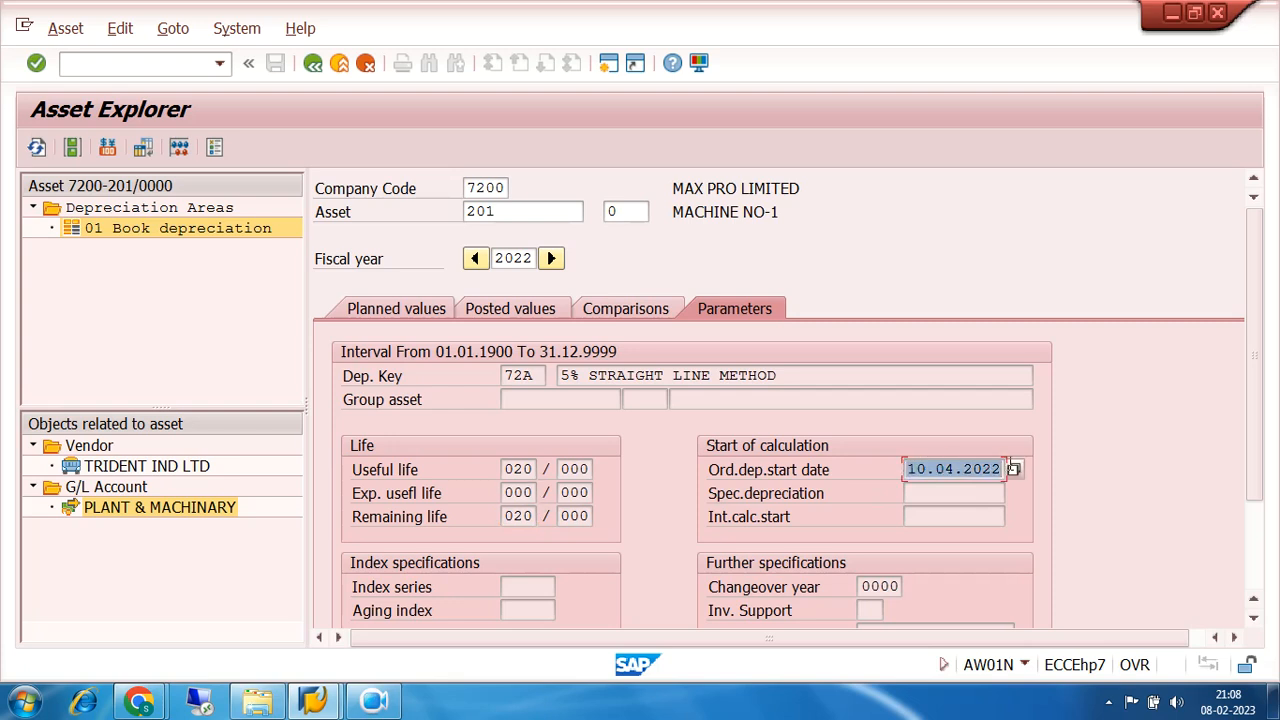
pyautogui.click(1260, 578)
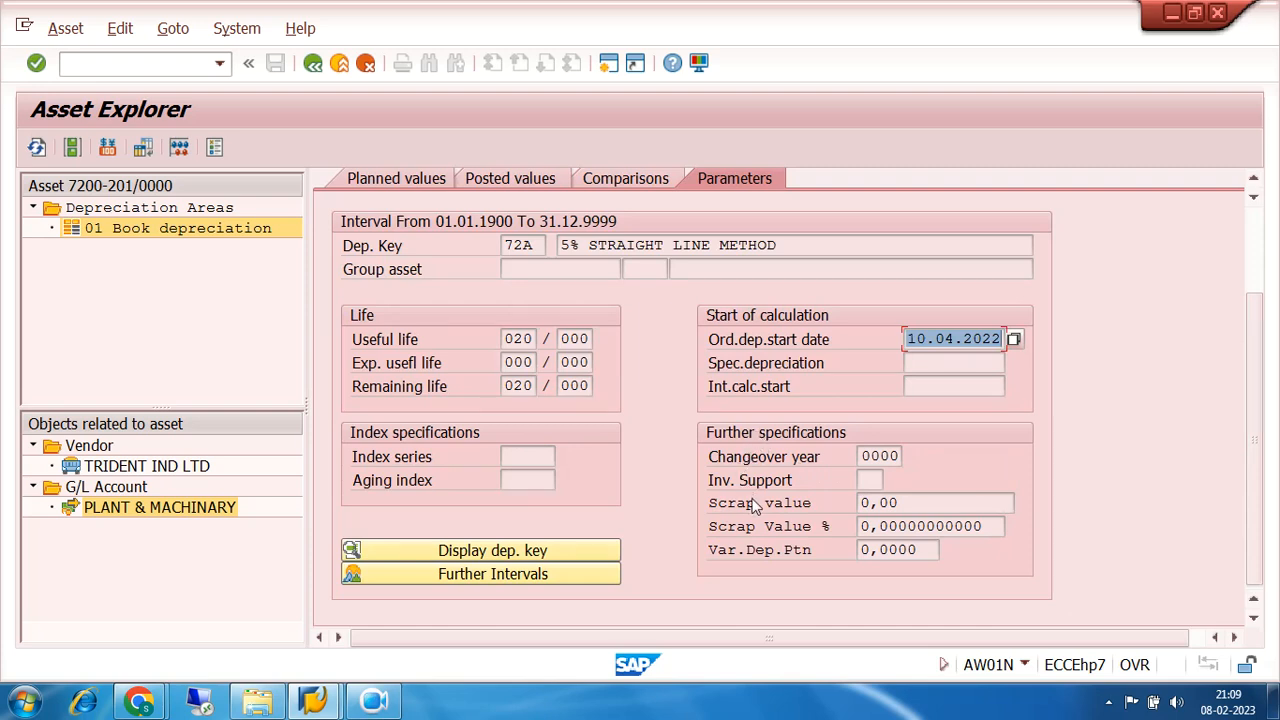
pyautogui.moveTo(902, 503); pyautogui.dragTo(845, 508)
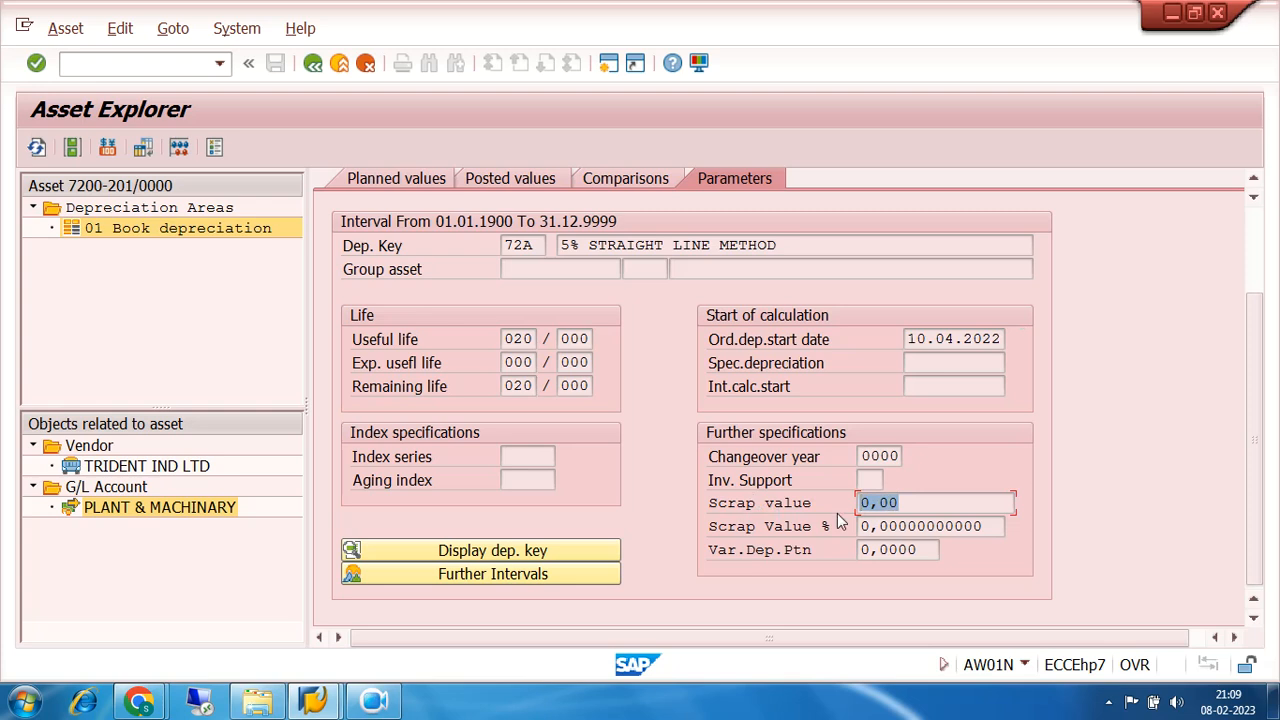
pyautogui.scroll(3, 837, 515)
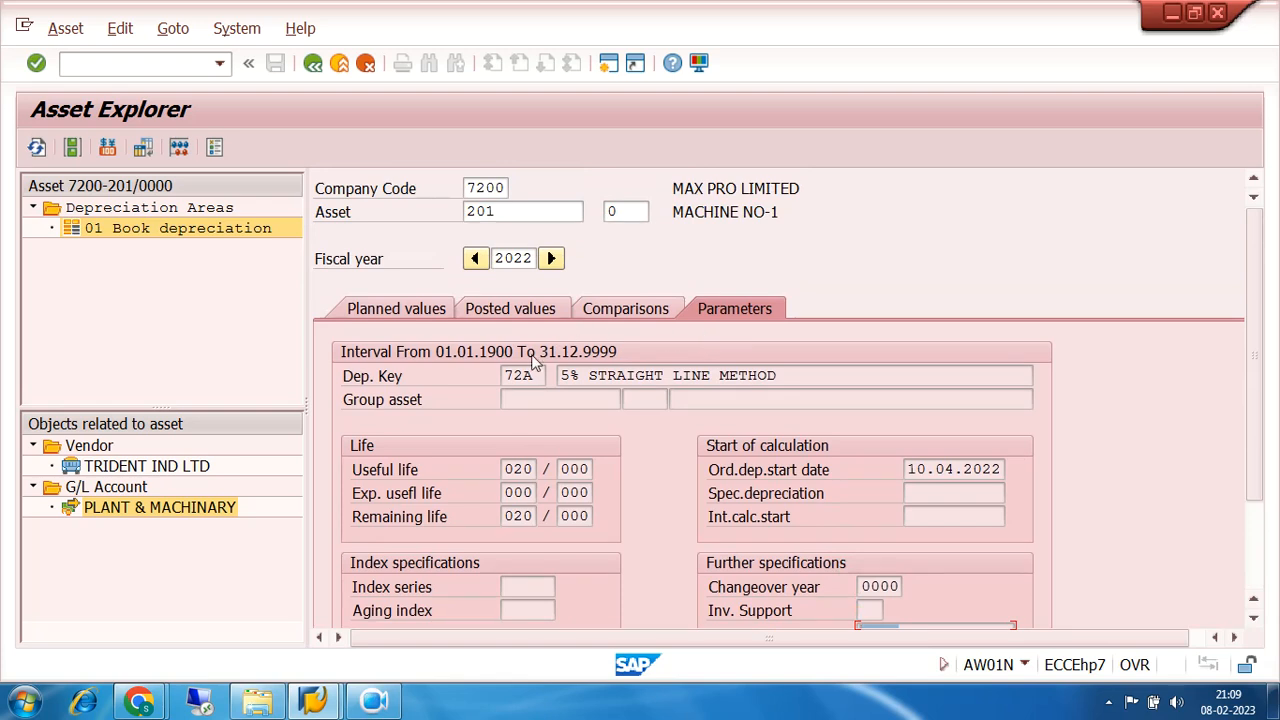
# Look through the machine's planned values, posted values and comparisons views, ending at its parameters
pyautogui.click(401, 311)
pyautogui.click(505, 311)
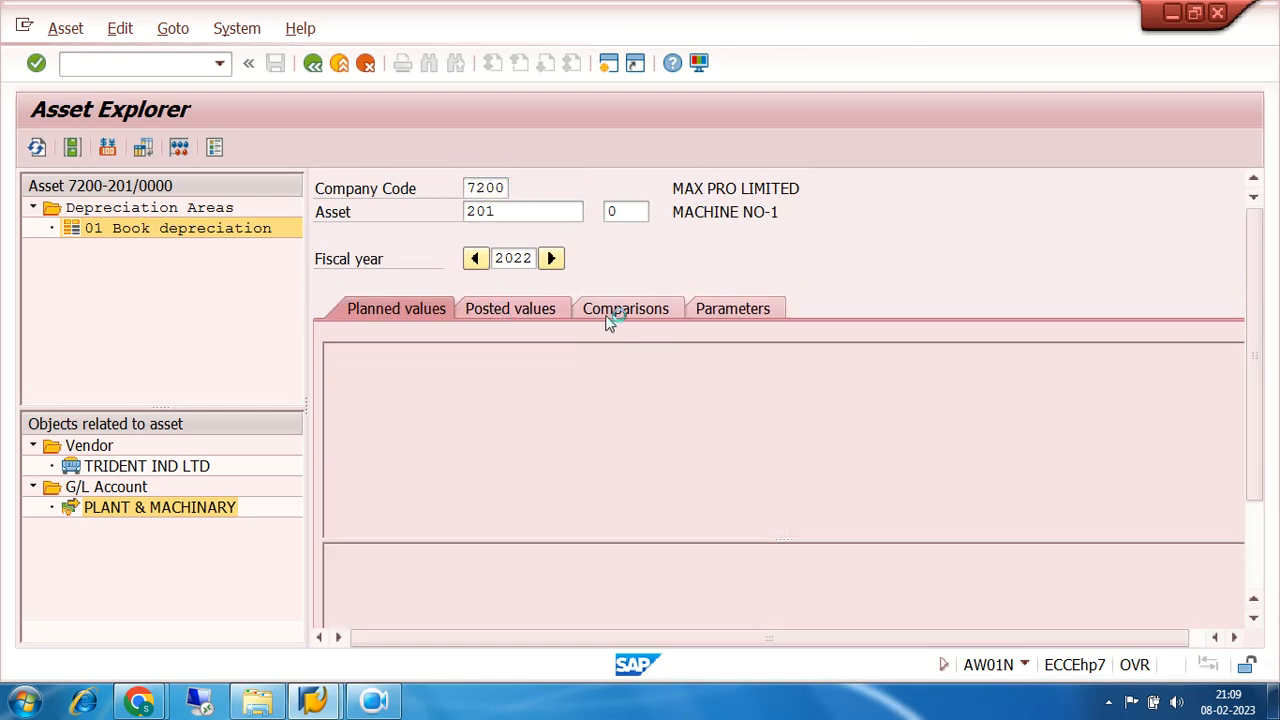
pyautogui.click(632, 315)
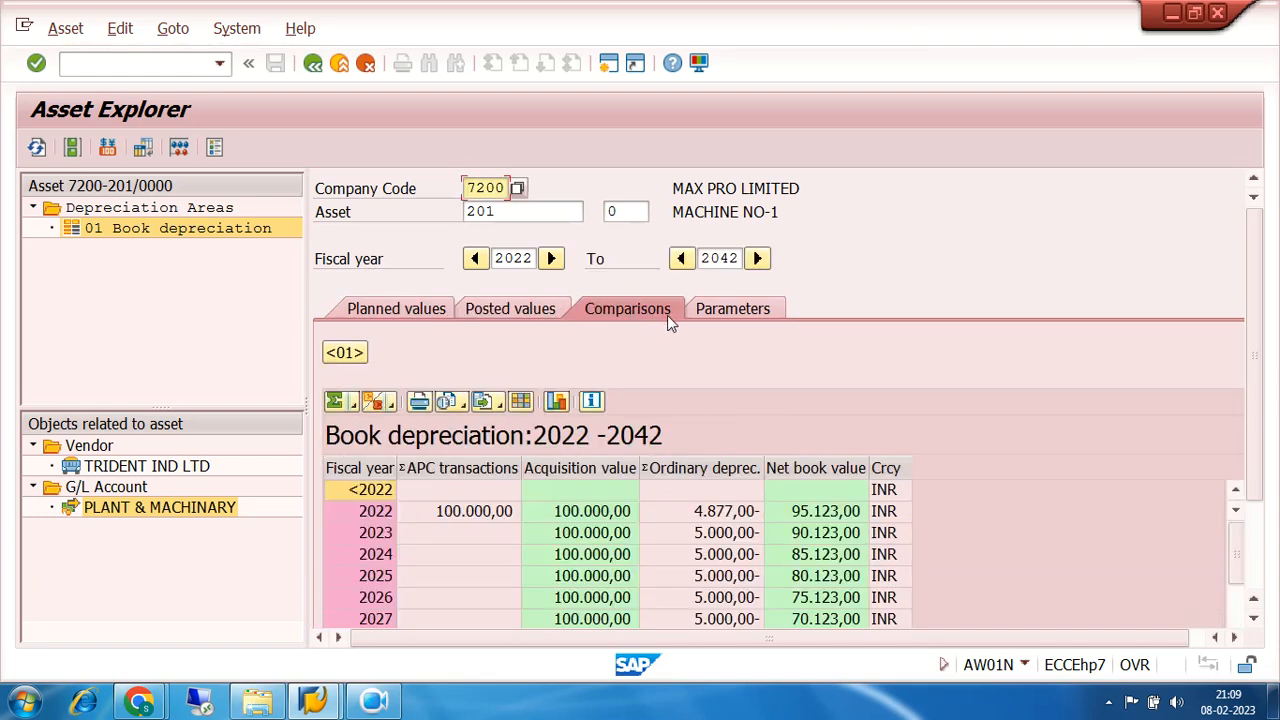
pyautogui.click(732, 311)
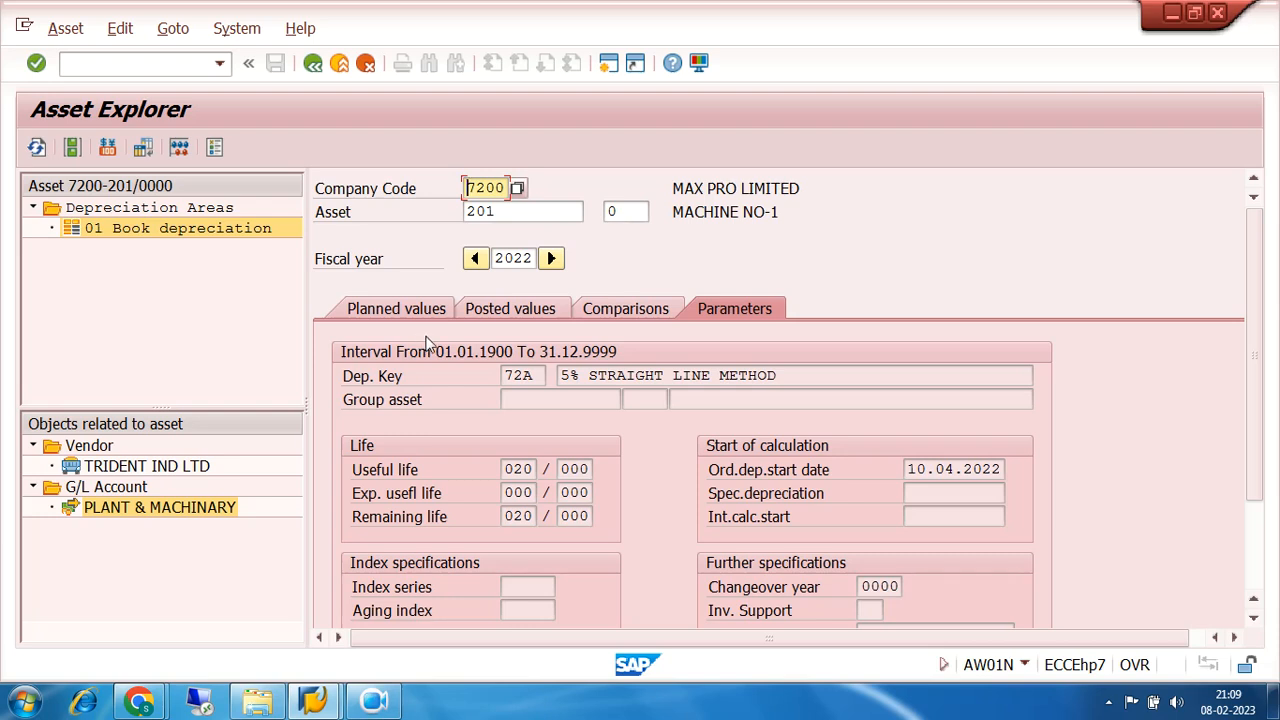
# Look up the asset subnumbers, choose subnumber 1 for MOTOR NO-1 under asset 201, and load it in the explorer
pyautogui.click(626, 210)
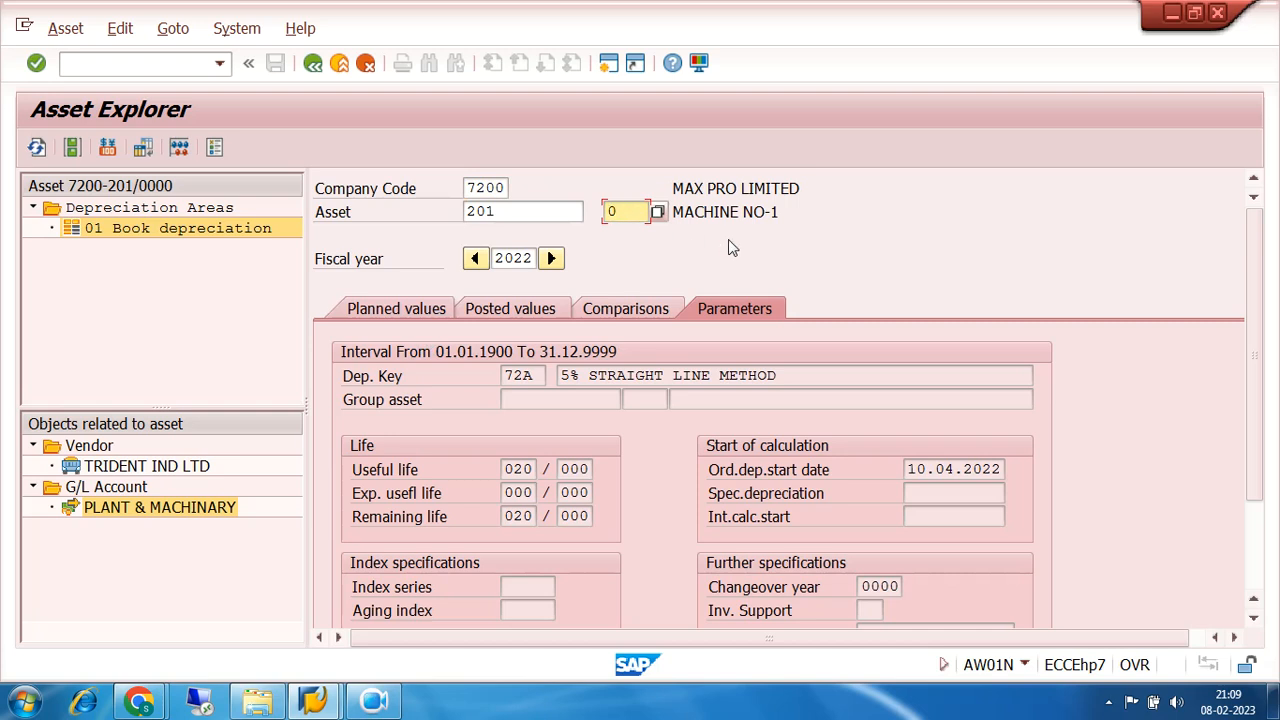
pyautogui.click(658, 212)
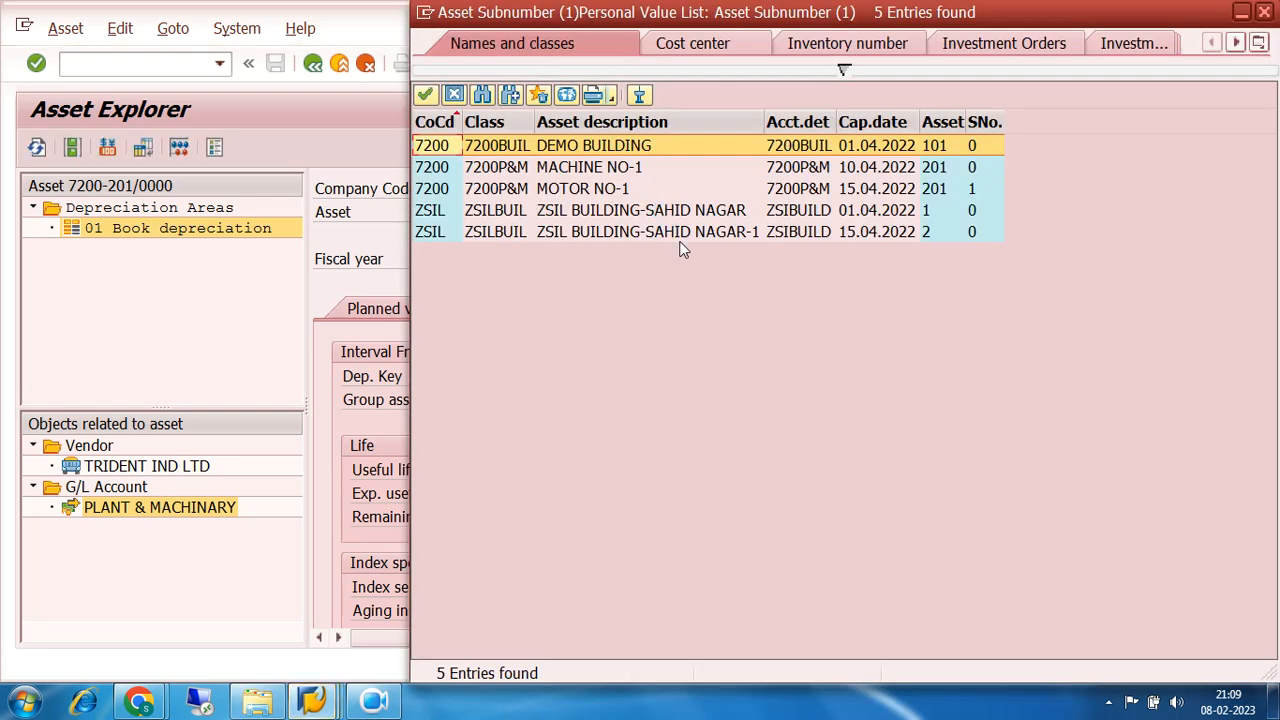
pyautogui.click(505, 190)
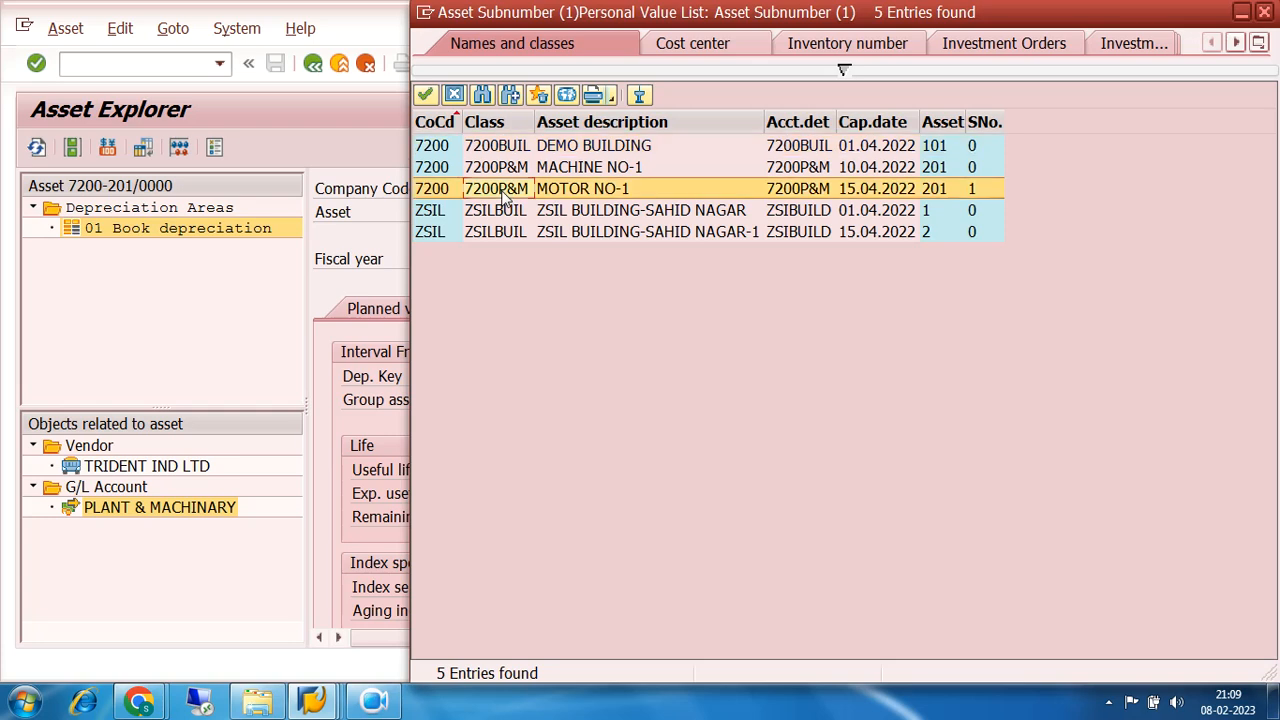
pyautogui.doubleClick(505, 190)
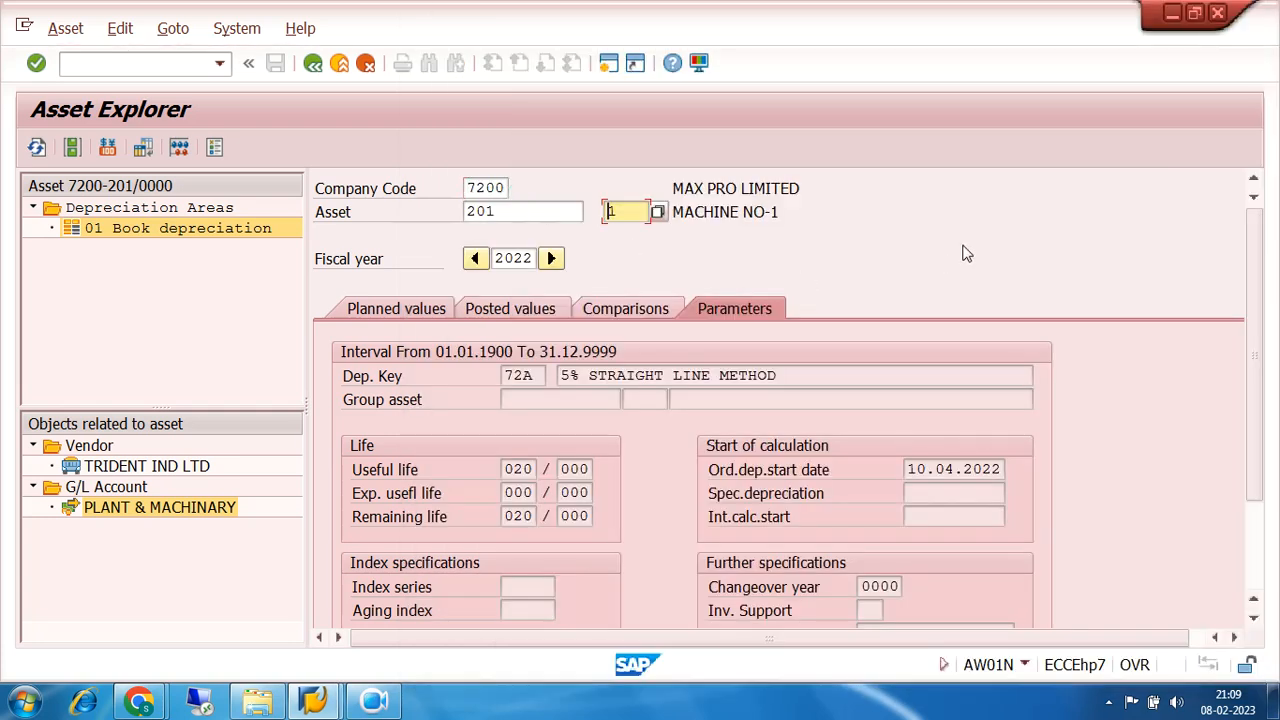
pyautogui.press('Return')
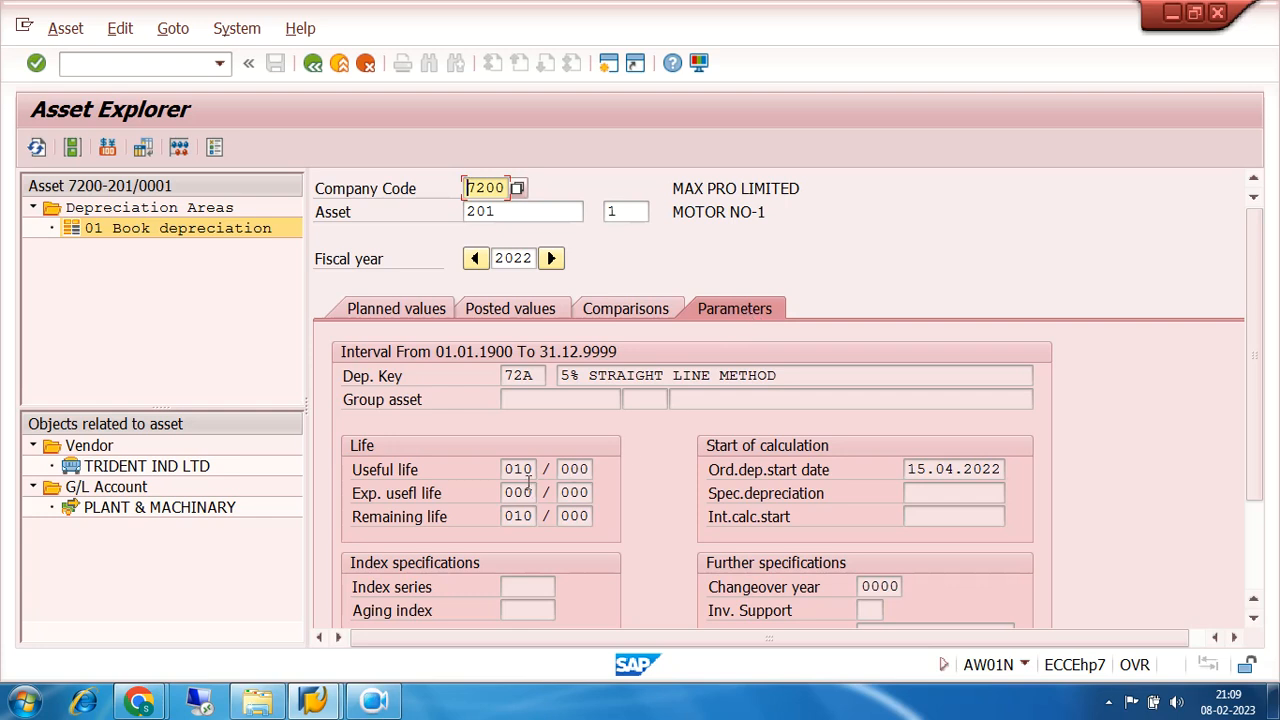
# Check the useful life and the ordinary depreciation start date in the parameters of MOTOR NO-1
pyautogui.moveTo(506, 469); pyautogui.dragTo(546, 469)
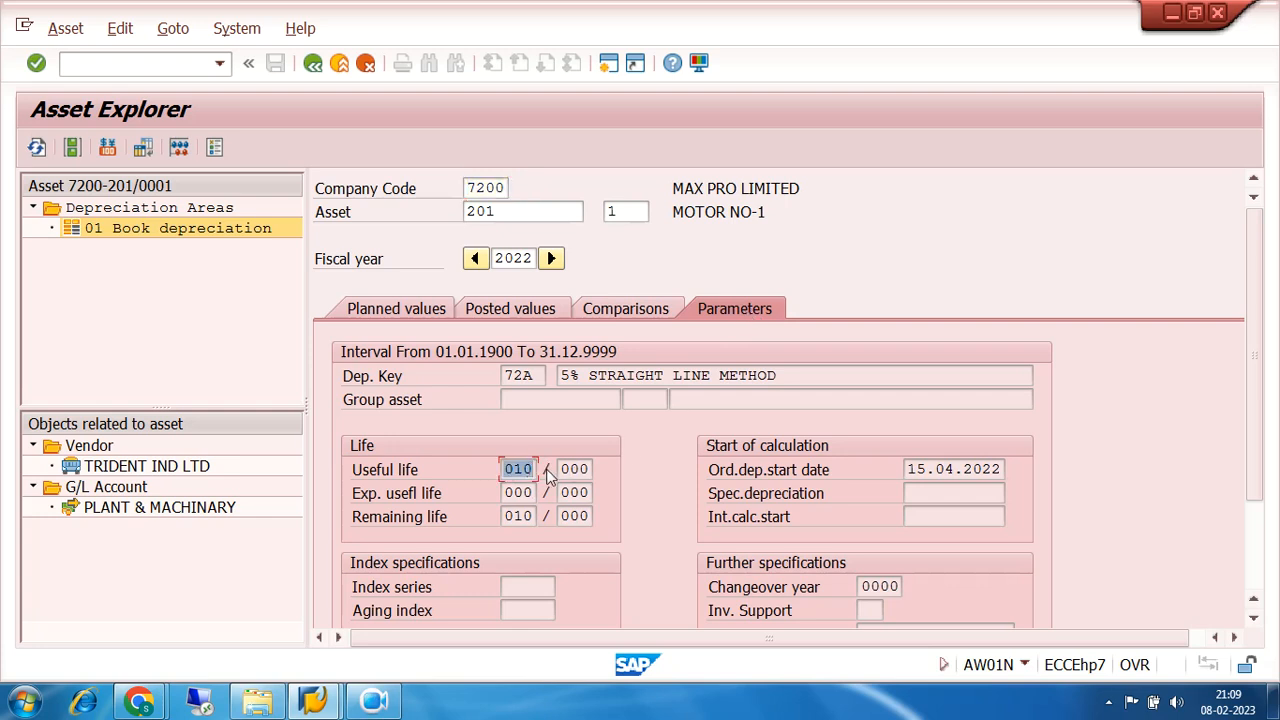
pyautogui.moveTo(904, 469); pyautogui.dragTo(1013, 478)
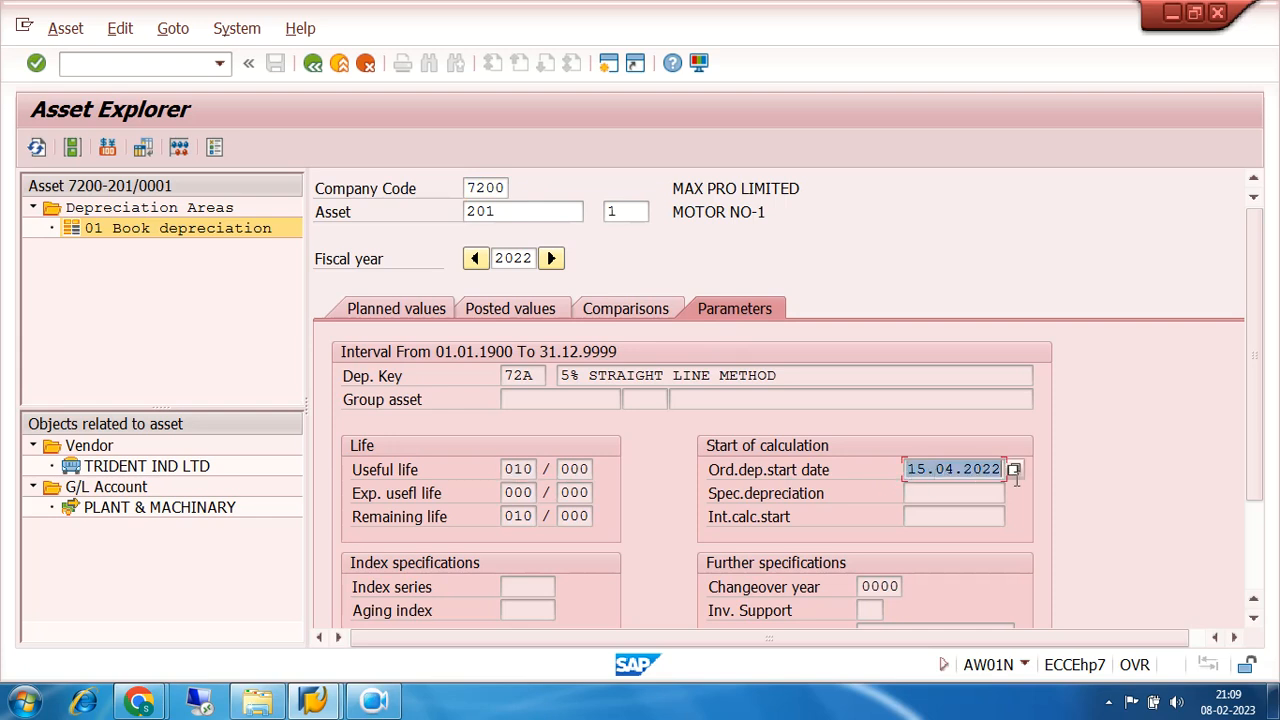
# Open the yearly comparisons of MOTOR NO-1 and examine the ordinary depreciation and net book value through 2032, including the totals row
pyautogui.click(641, 311)
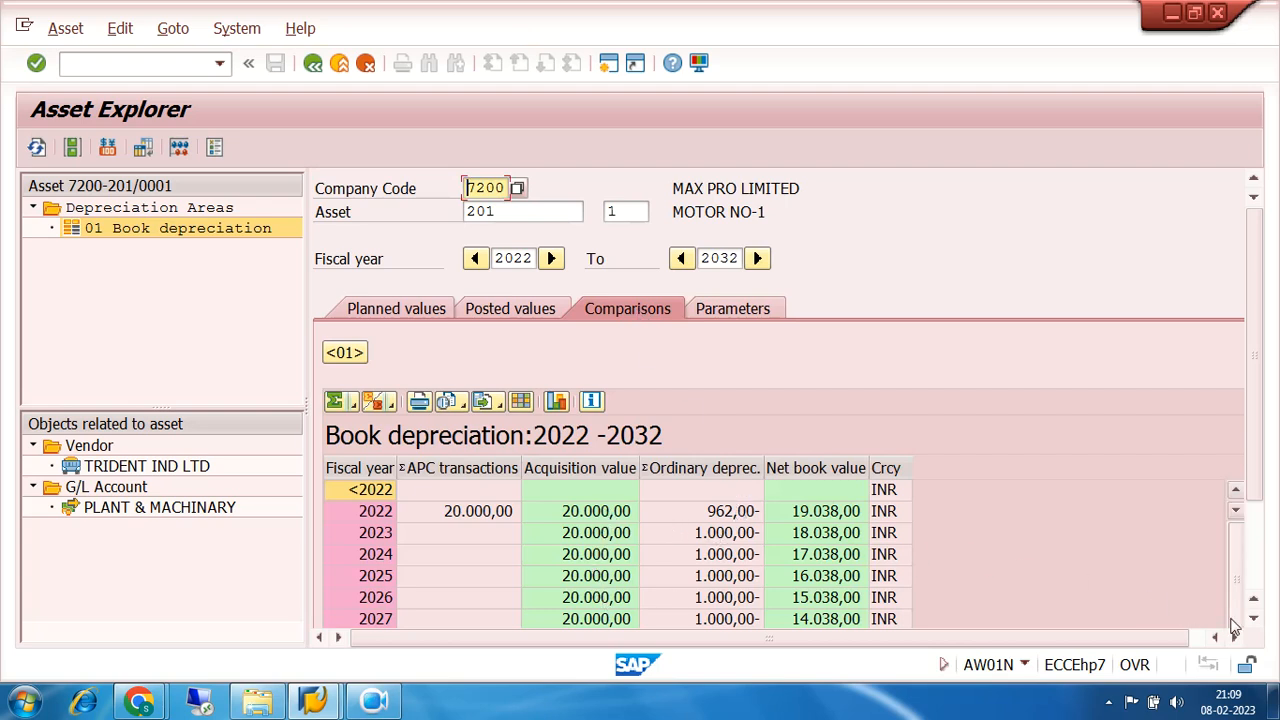
pyautogui.click(1255, 620)
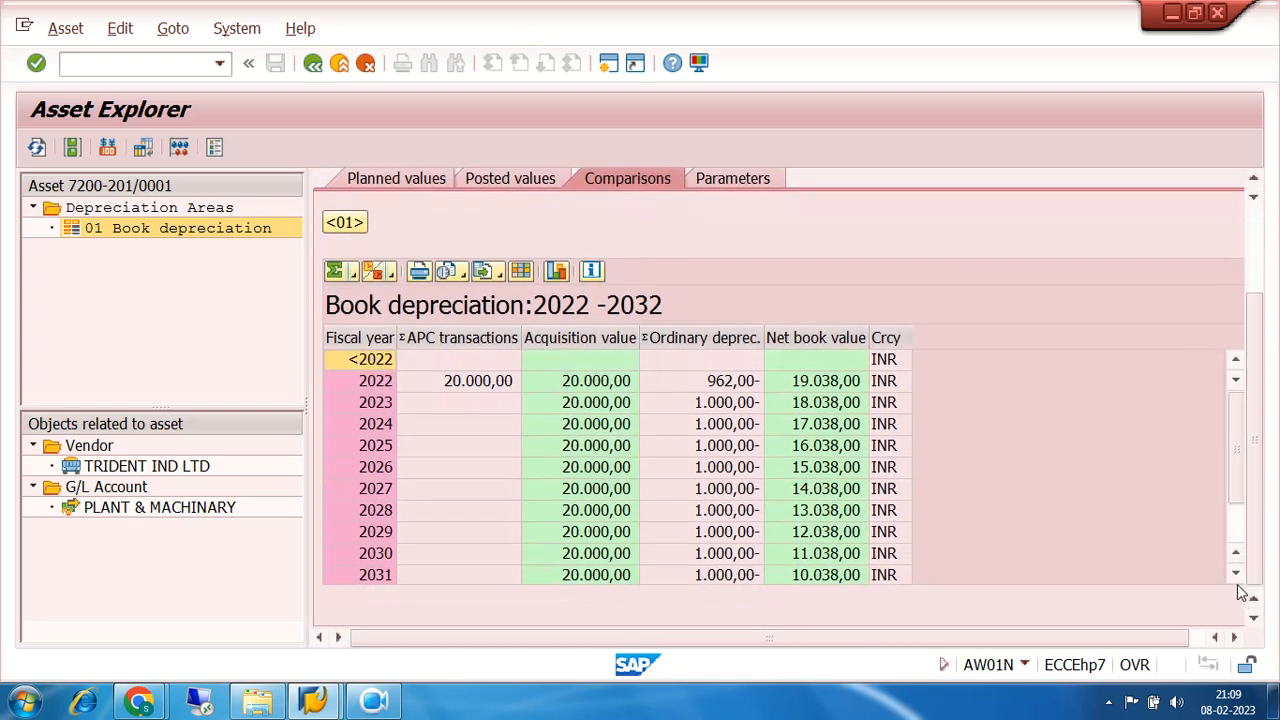
pyautogui.click(1236, 574)
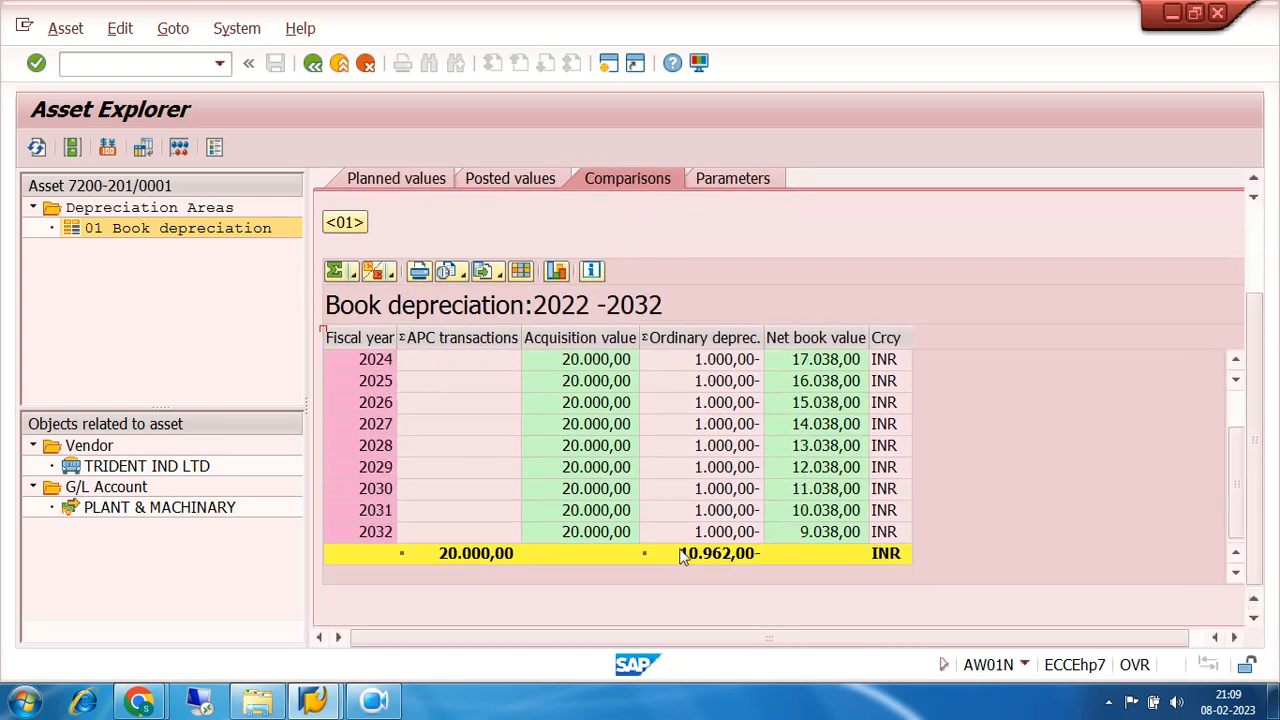
pyautogui.scroll(1, 655, 549)
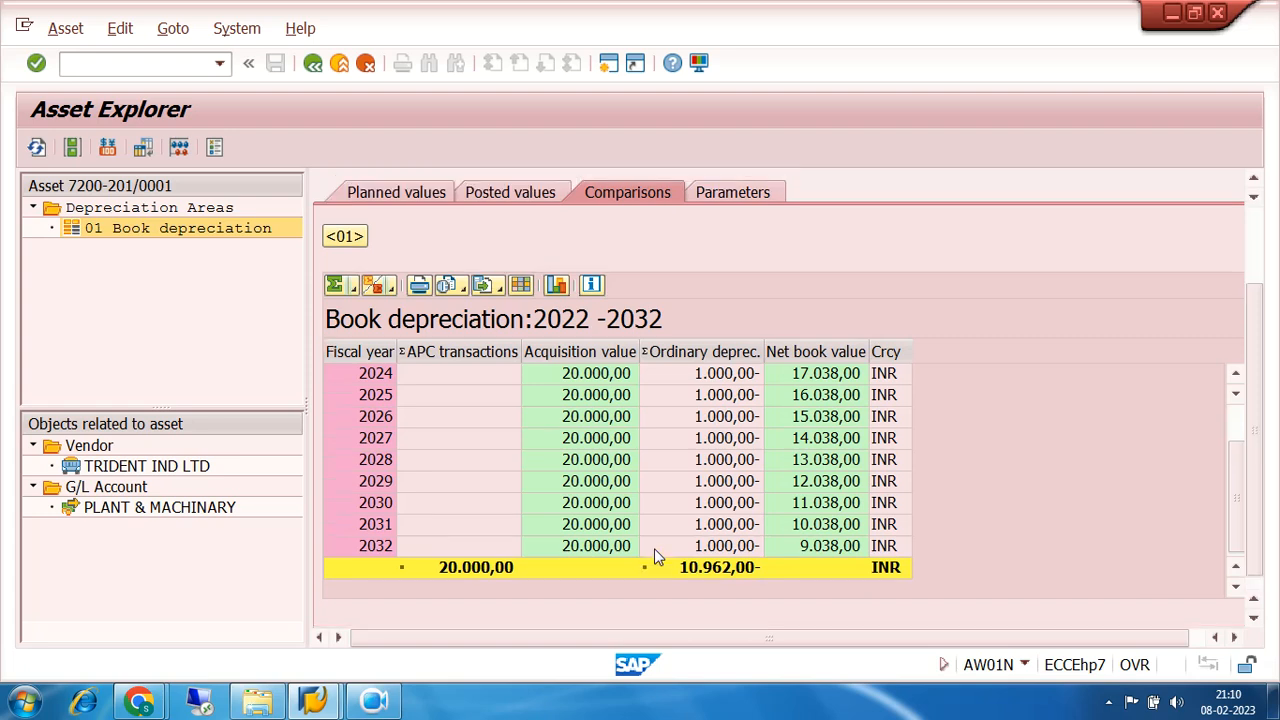
pyautogui.scroll(-1, 655, 549)
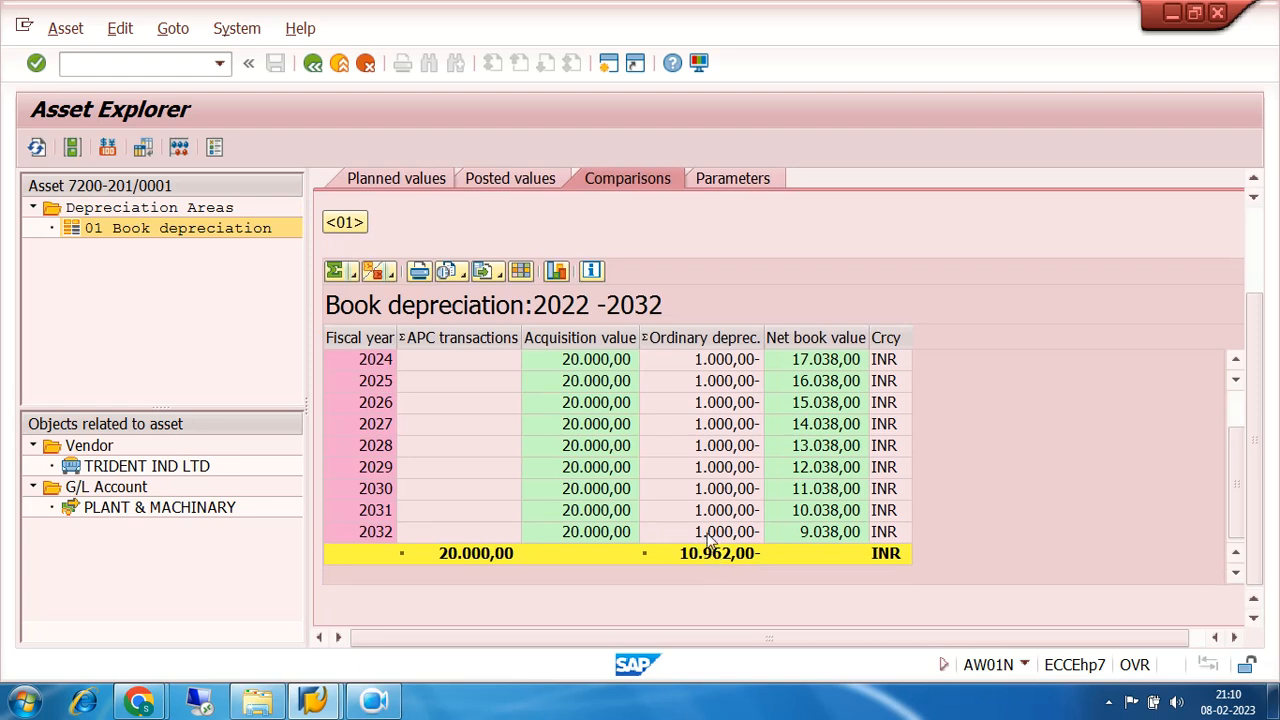
pyautogui.scroll(5, 708, 541)
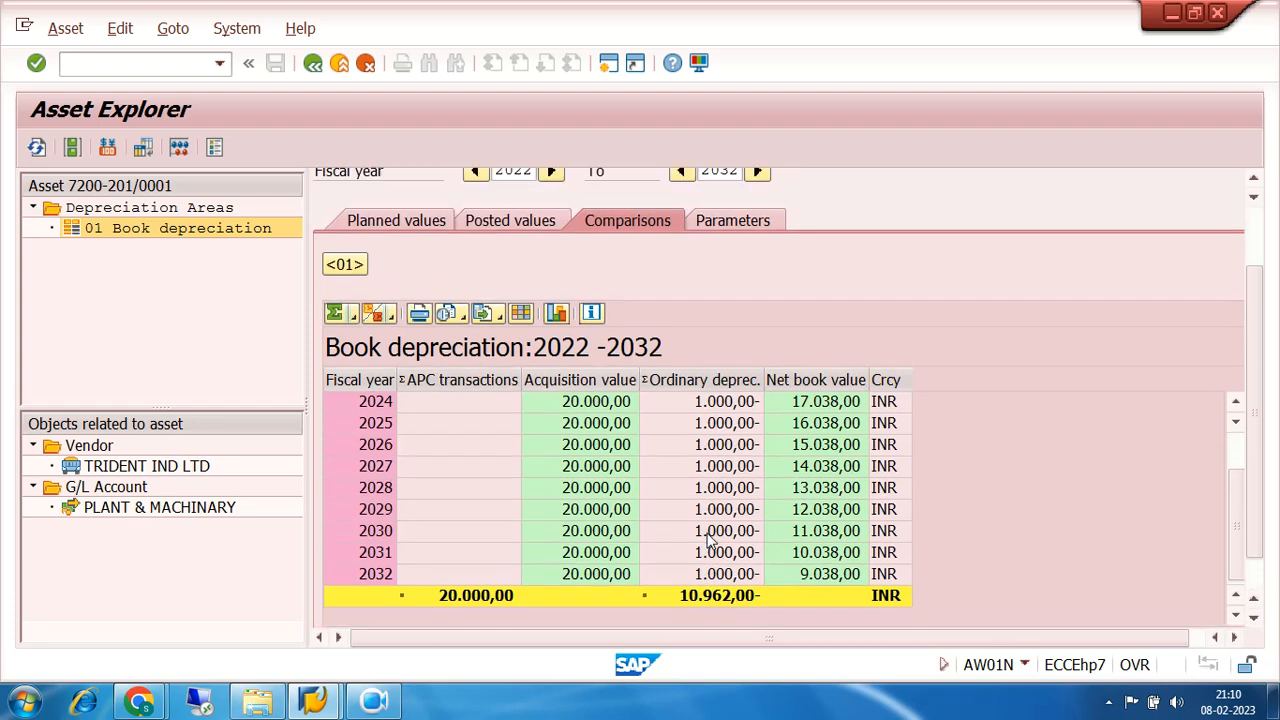
pyautogui.scroll(-3, 1086, 490)
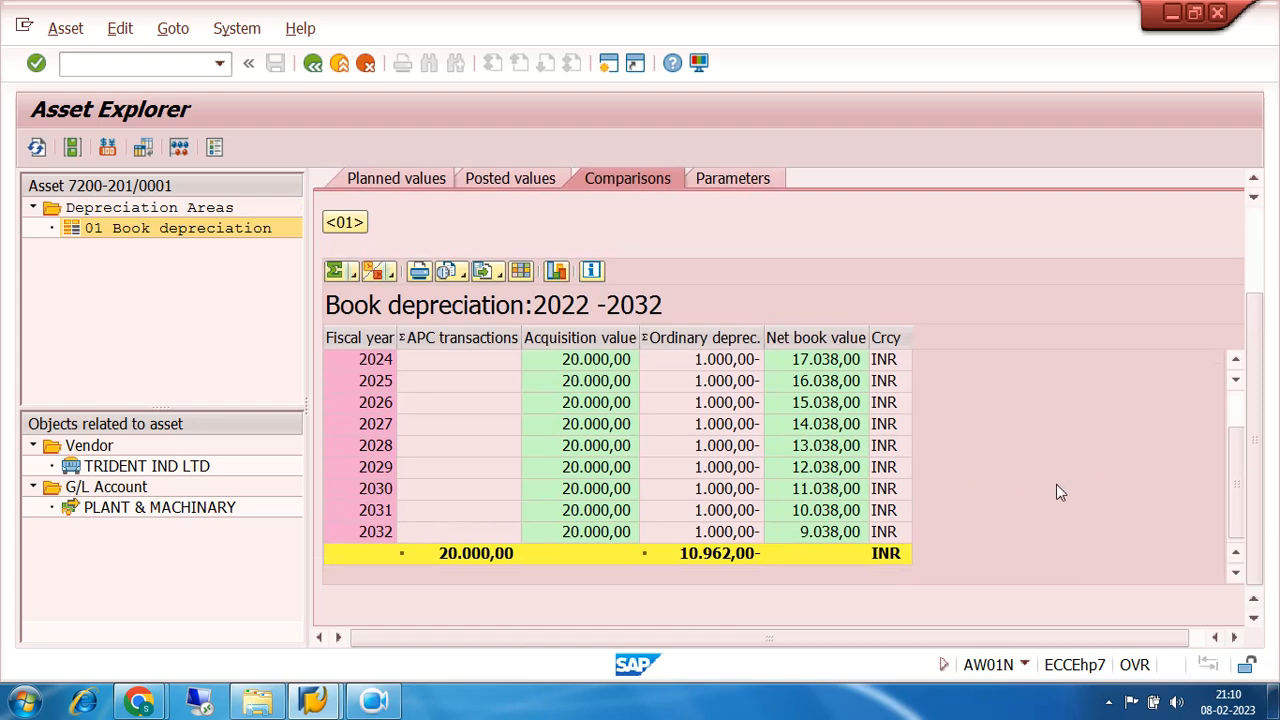
pyautogui.scroll(2, 1129, 495)
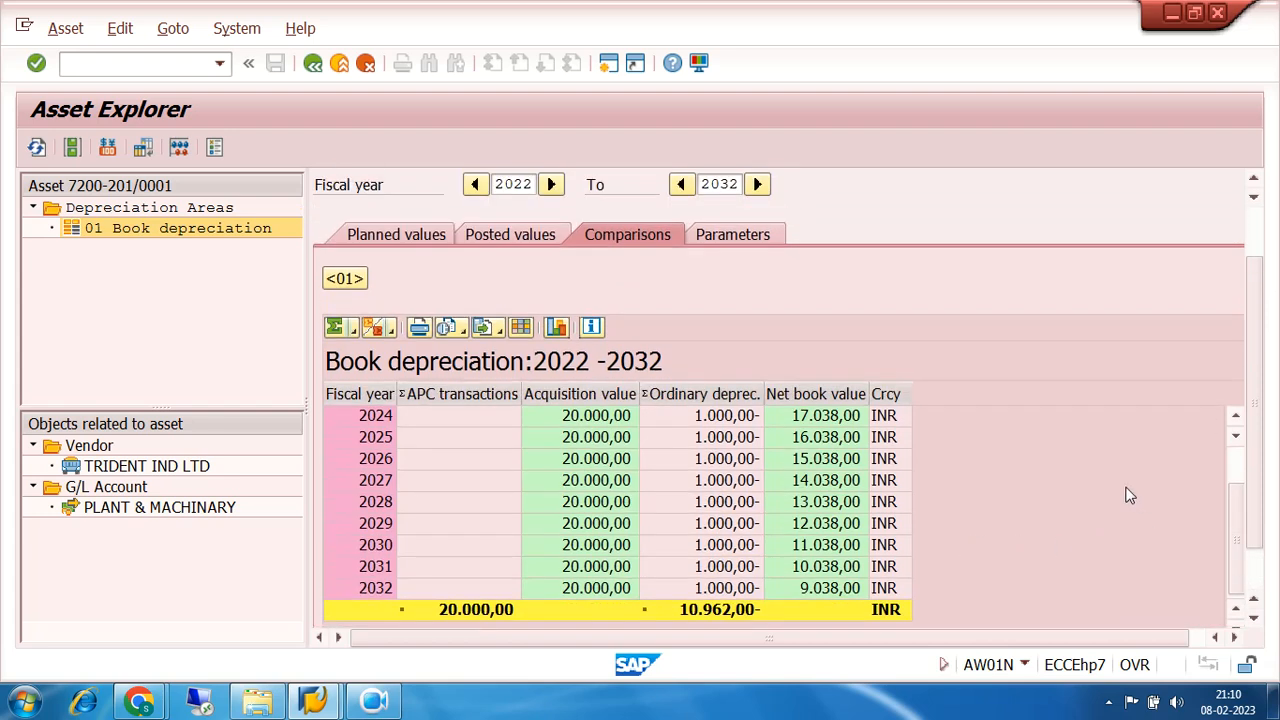
pyautogui.scroll(1, 1129, 495)
pyautogui.scroll(-1, 1129, 495)
pyautogui.scroll(1, 1240, 510)
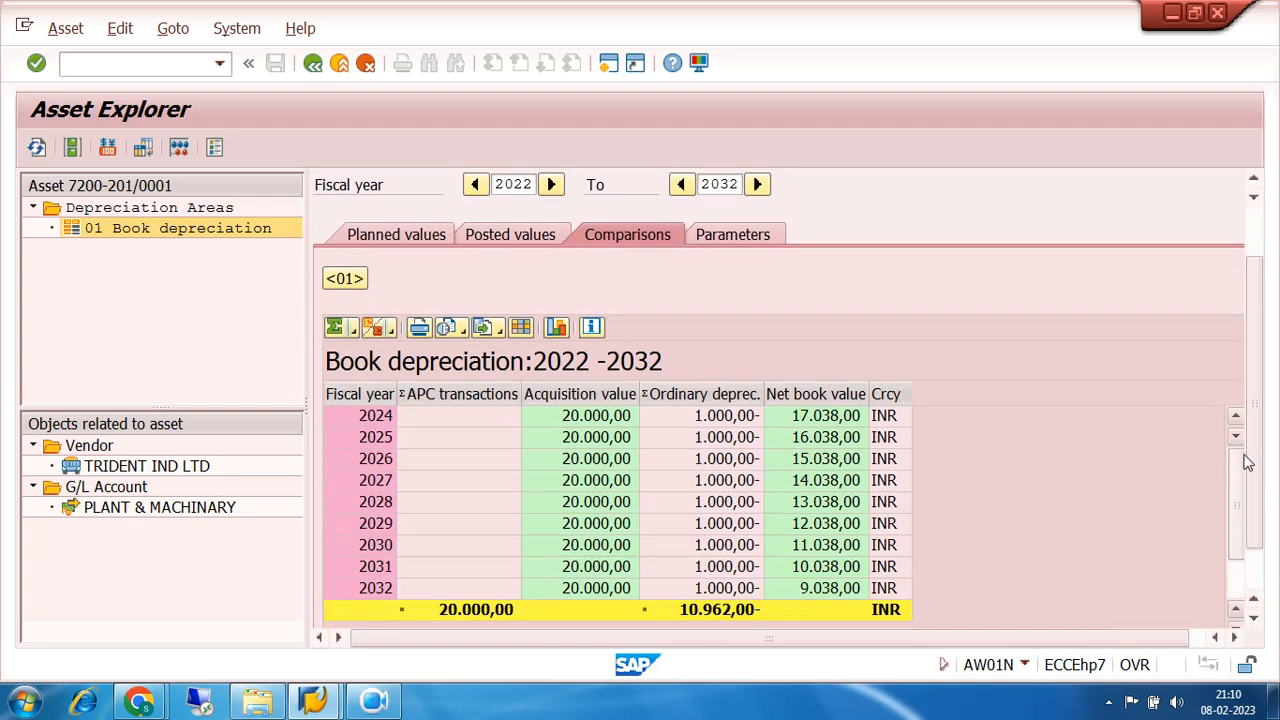
# Review the motor's book depreciation table again from the first fiscal year, 2022, to the totals after 2032
pyautogui.scroll(3, 954, 516)
pyautogui.scroll(-4, 954, 516)
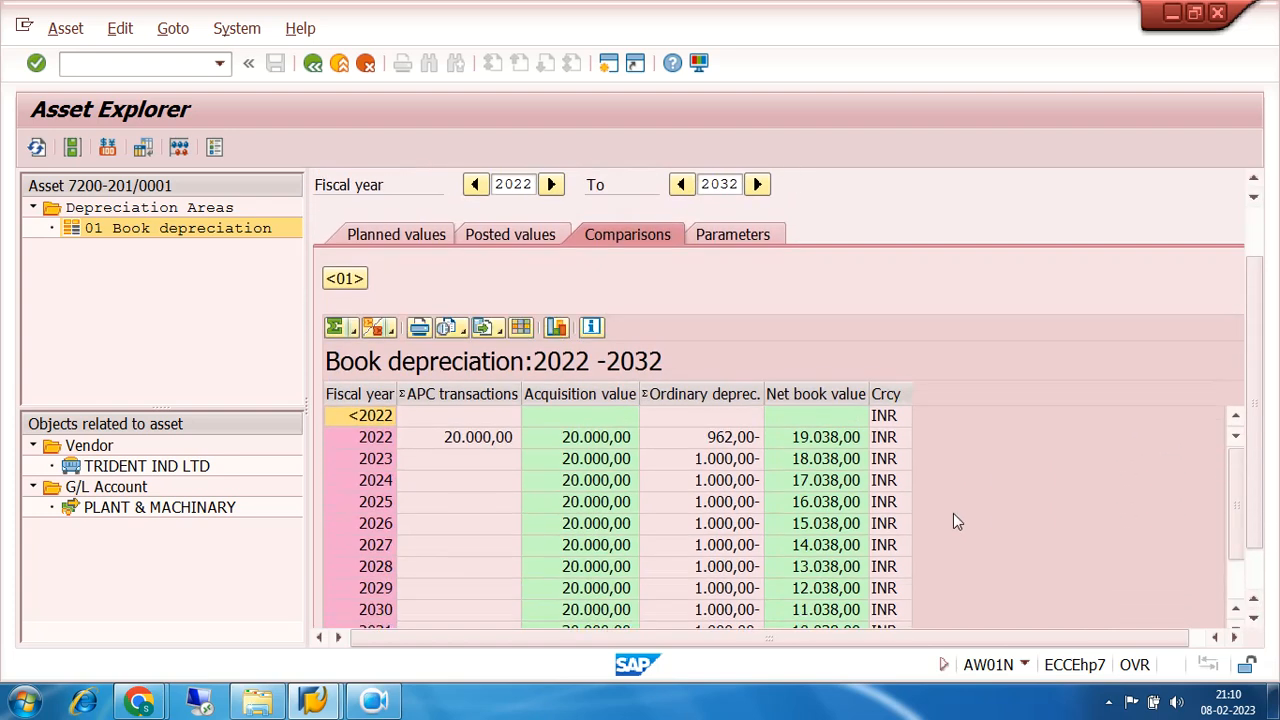
pyautogui.click(1236, 574)
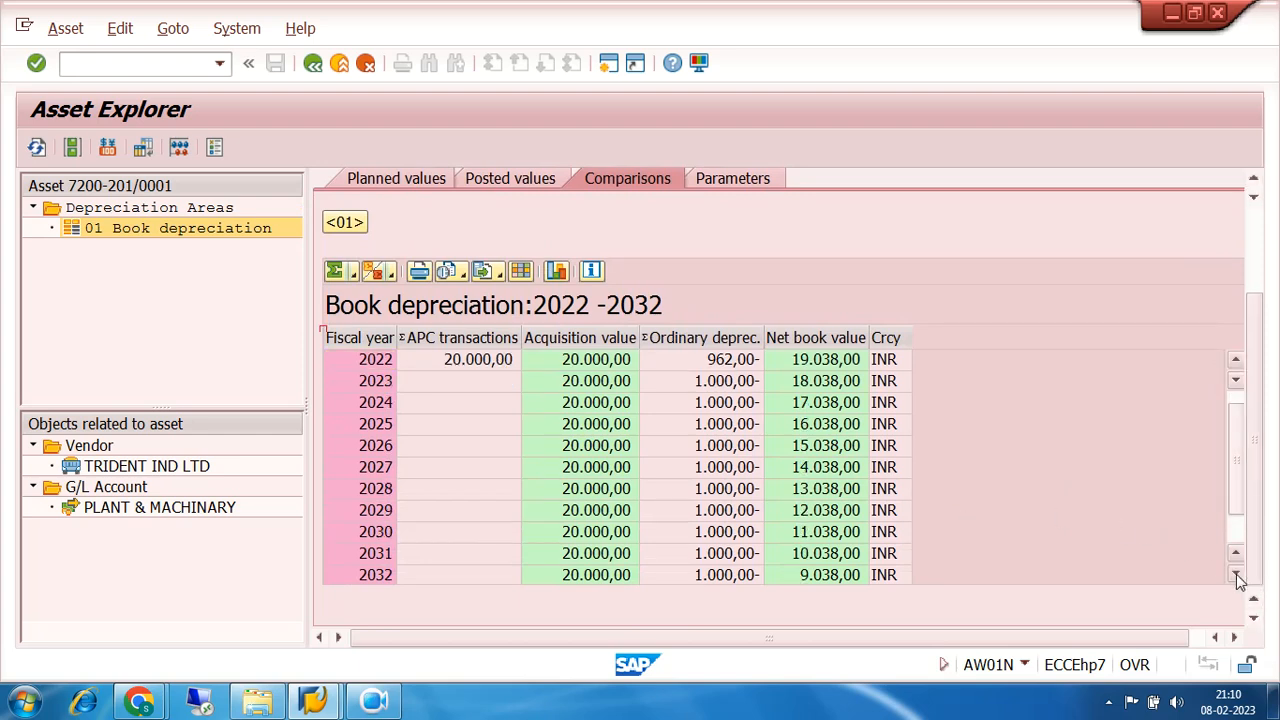
pyautogui.click(1236, 574)
pyautogui.click(1236, 574)
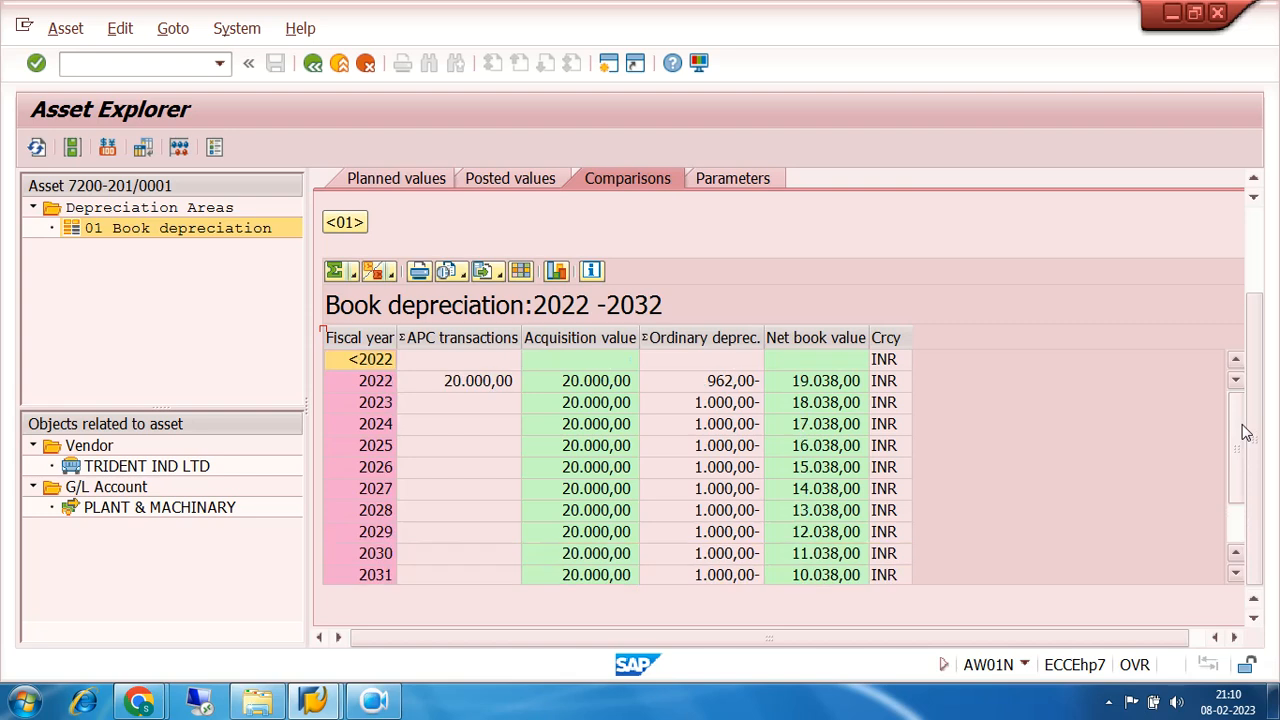
pyautogui.moveTo(1240, 485); pyautogui.dragTo(1240, 545)
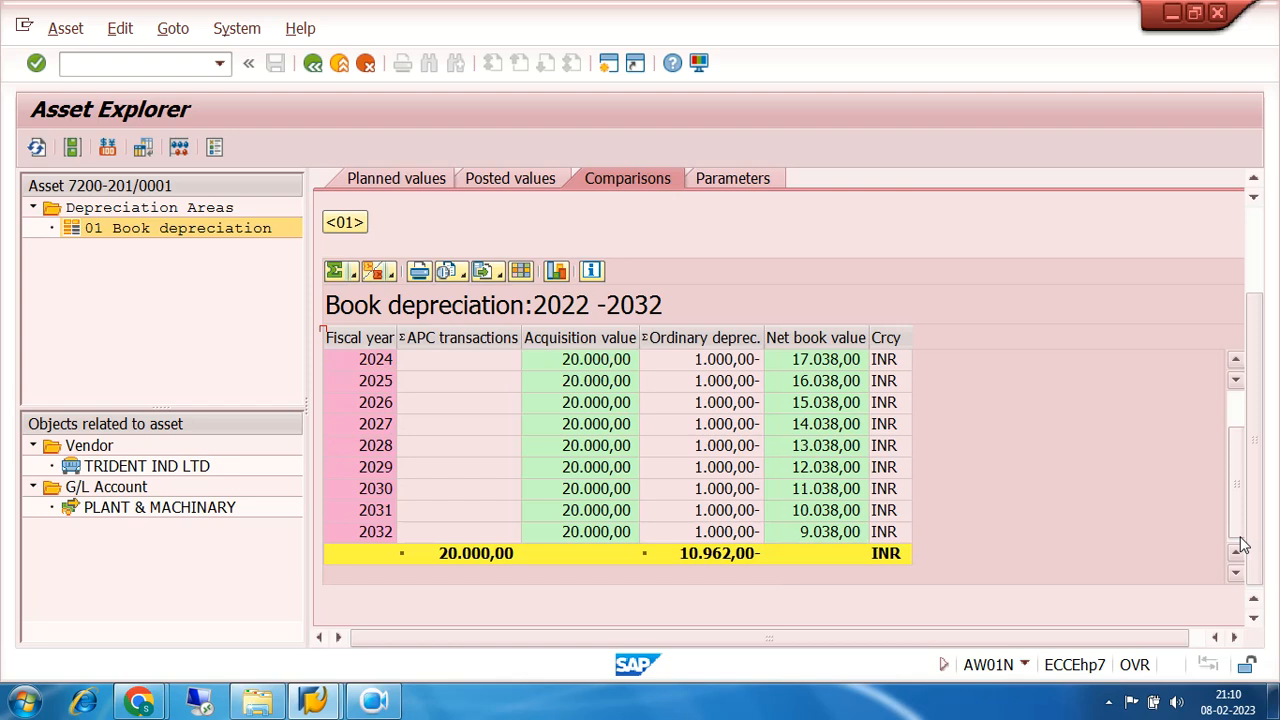
pyautogui.moveTo(1238, 523); pyautogui.dragTo(1242, 440)
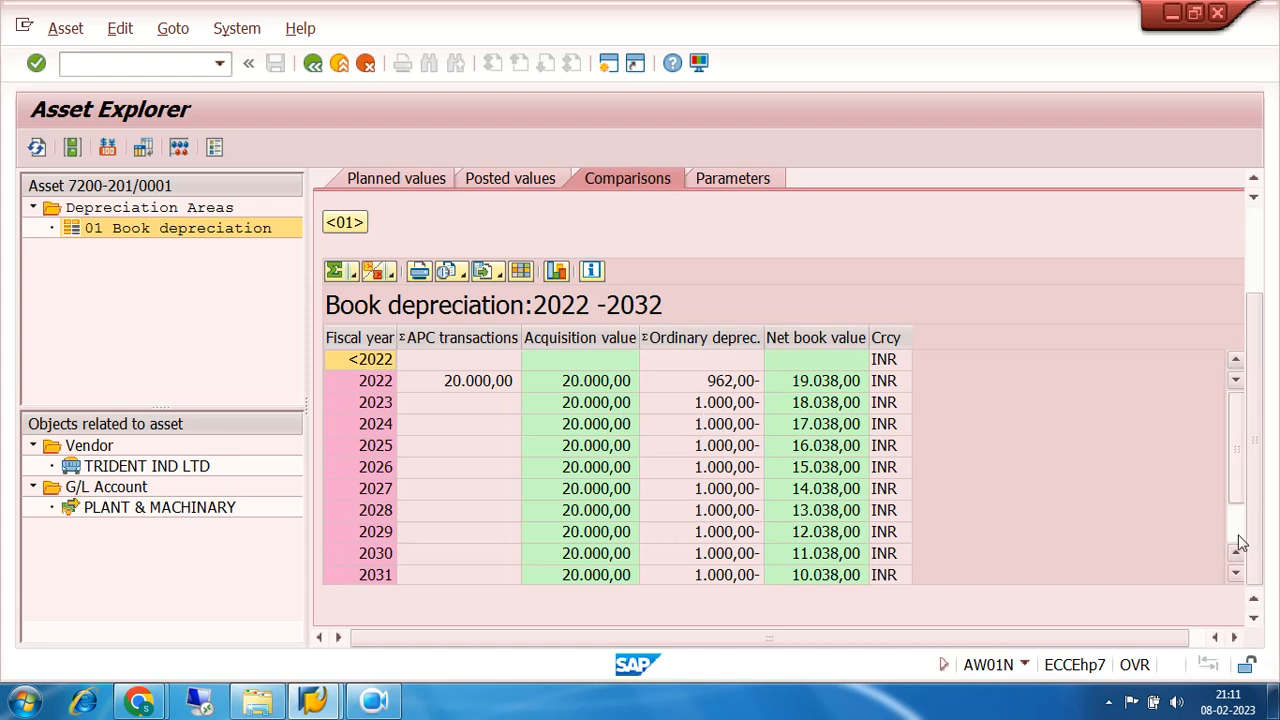
pyautogui.scroll(-1, 1240, 543)
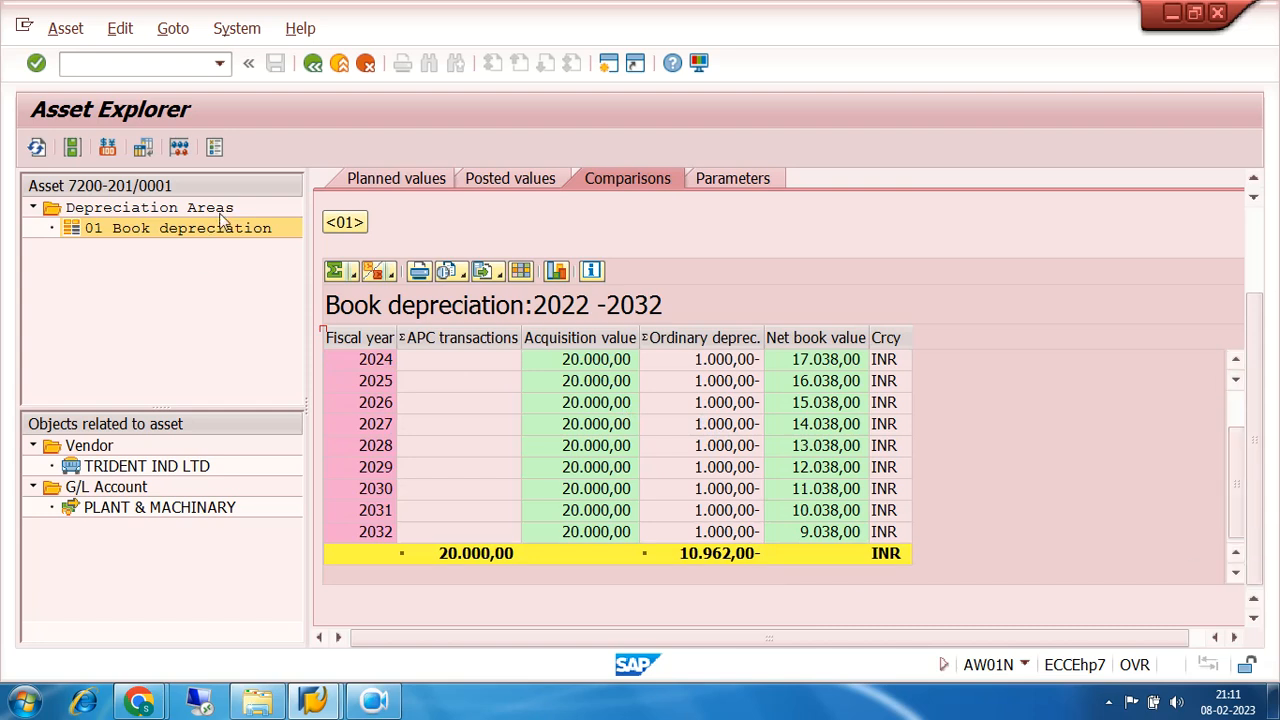
# Leave Asset Explorer and open the SAP Reference IMG through the SPRO favorite
pyautogui.click(313, 63)
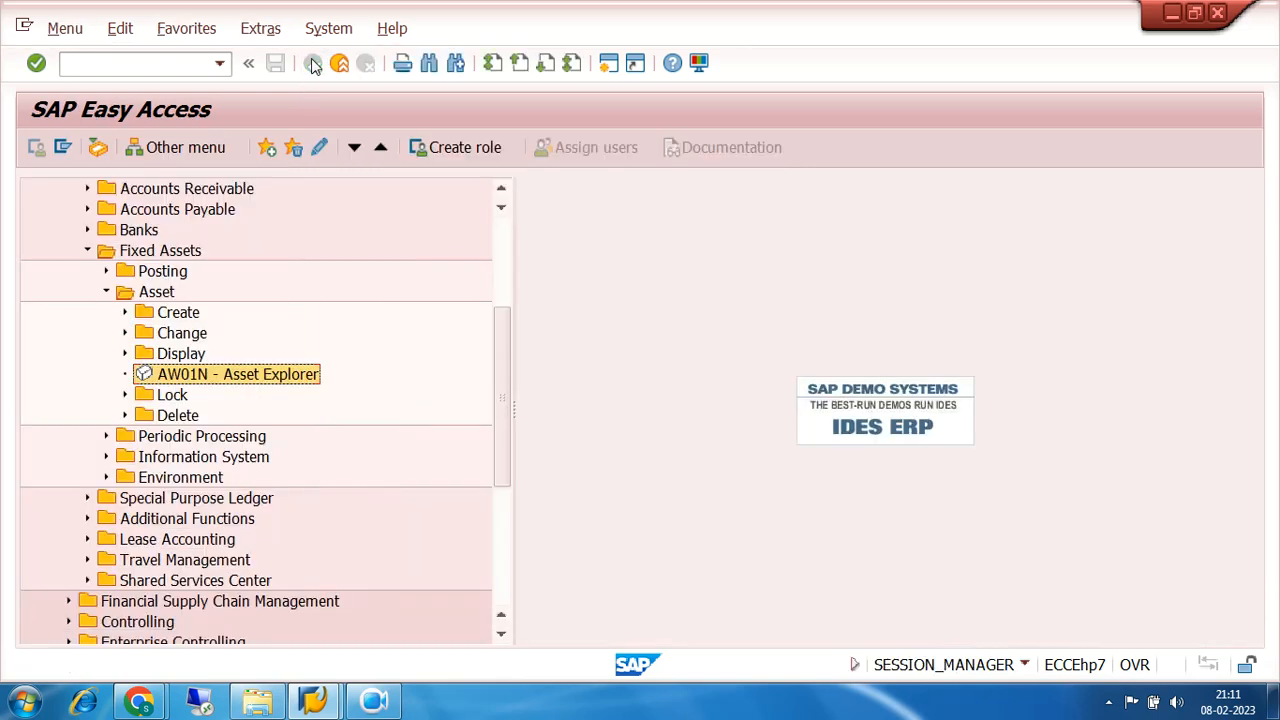
pyautogui.click(106, 291)
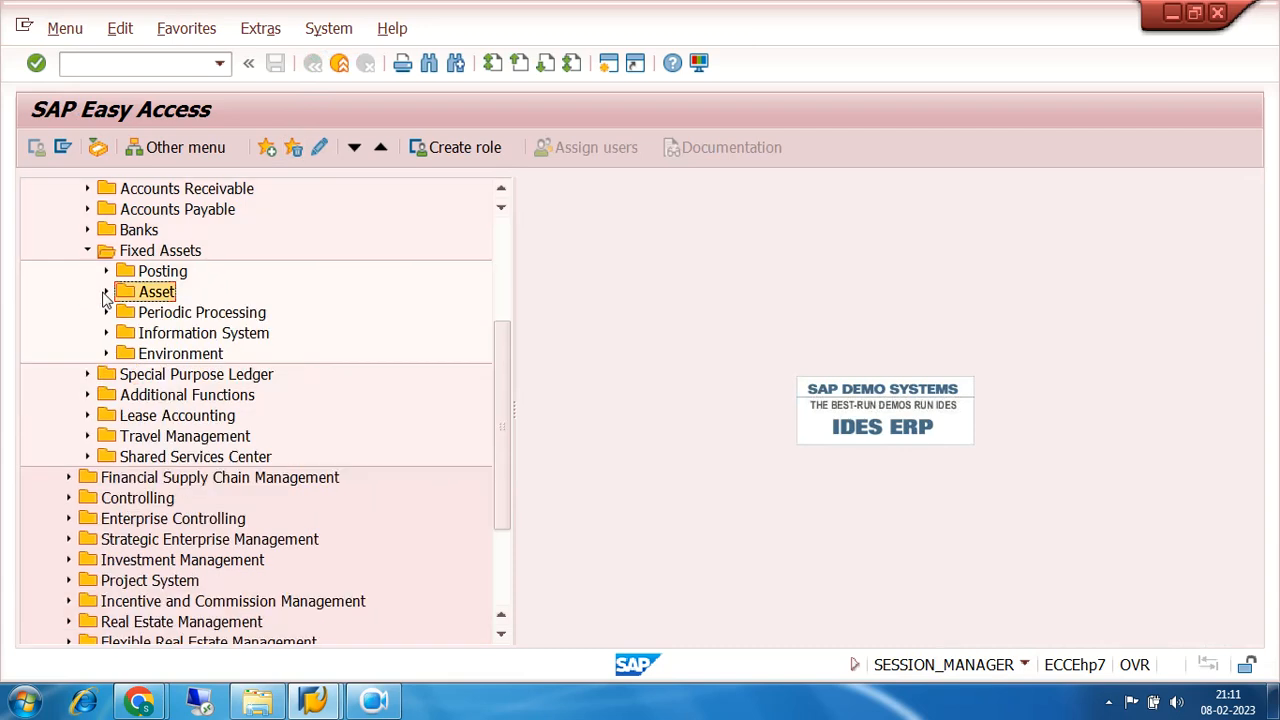
pyautogui.scroll(3, 103, 297)
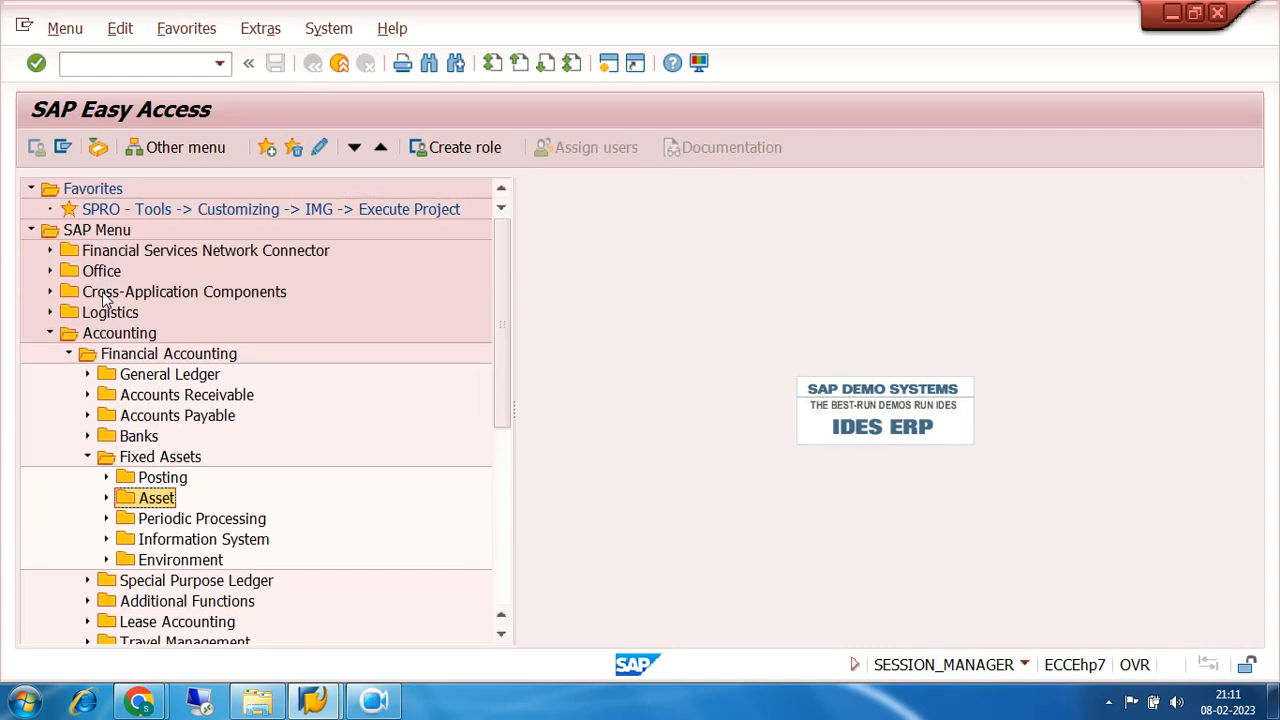
pyautogui.doubleClick(222, 210)
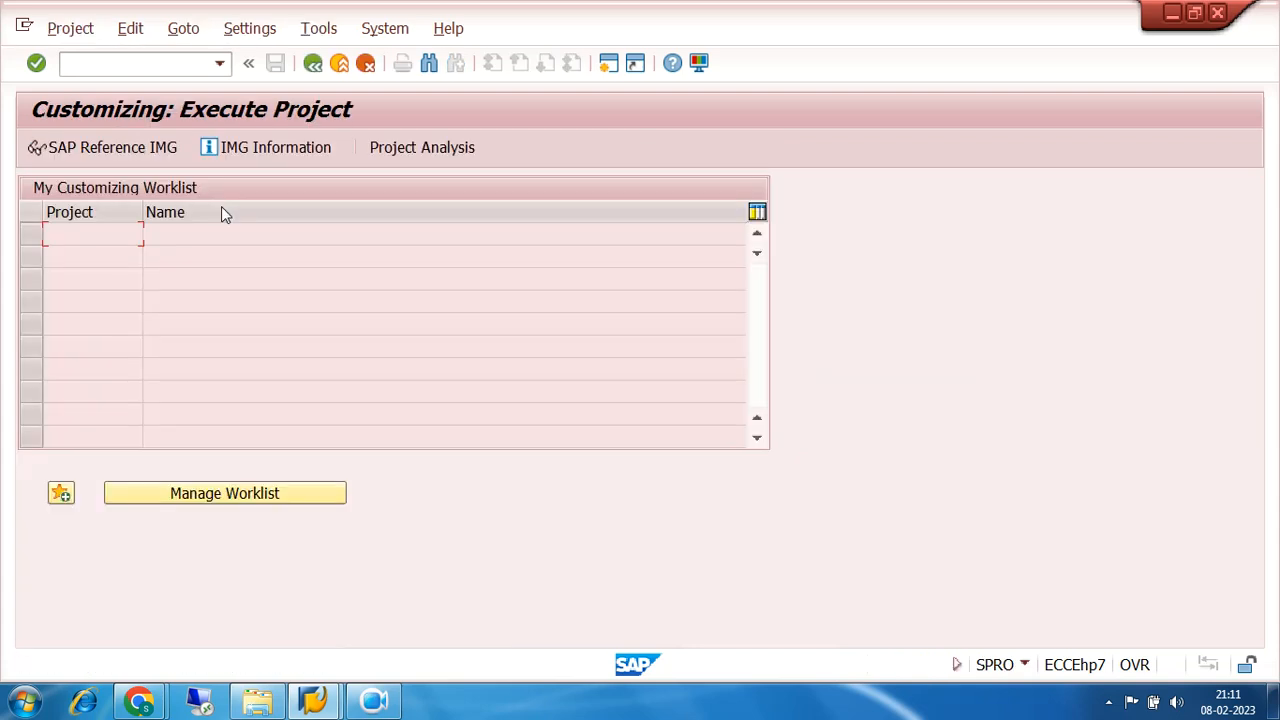
pyautogui.click(131, 146)
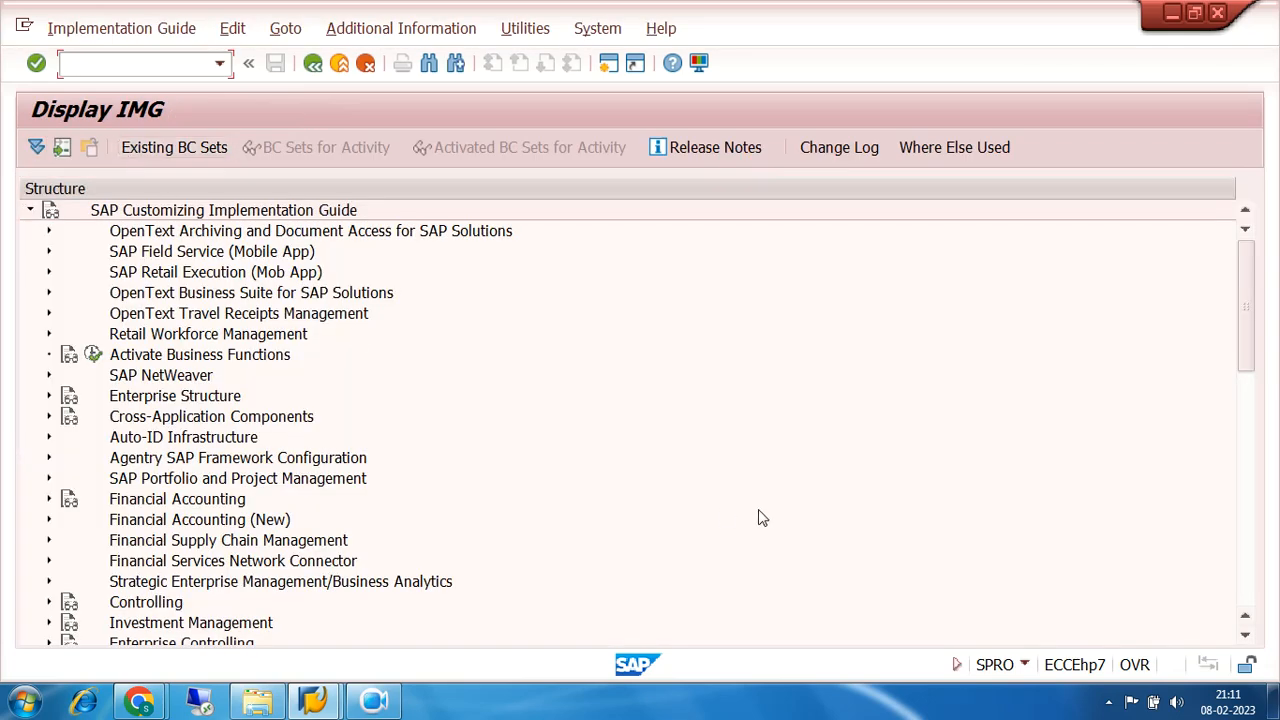
# Expand Financial Accounting (New) > Asset Accounting > Depreciation > Valuation Methods > Depreciation Key in the implementation guide
pyautogui.click(1250, 586)
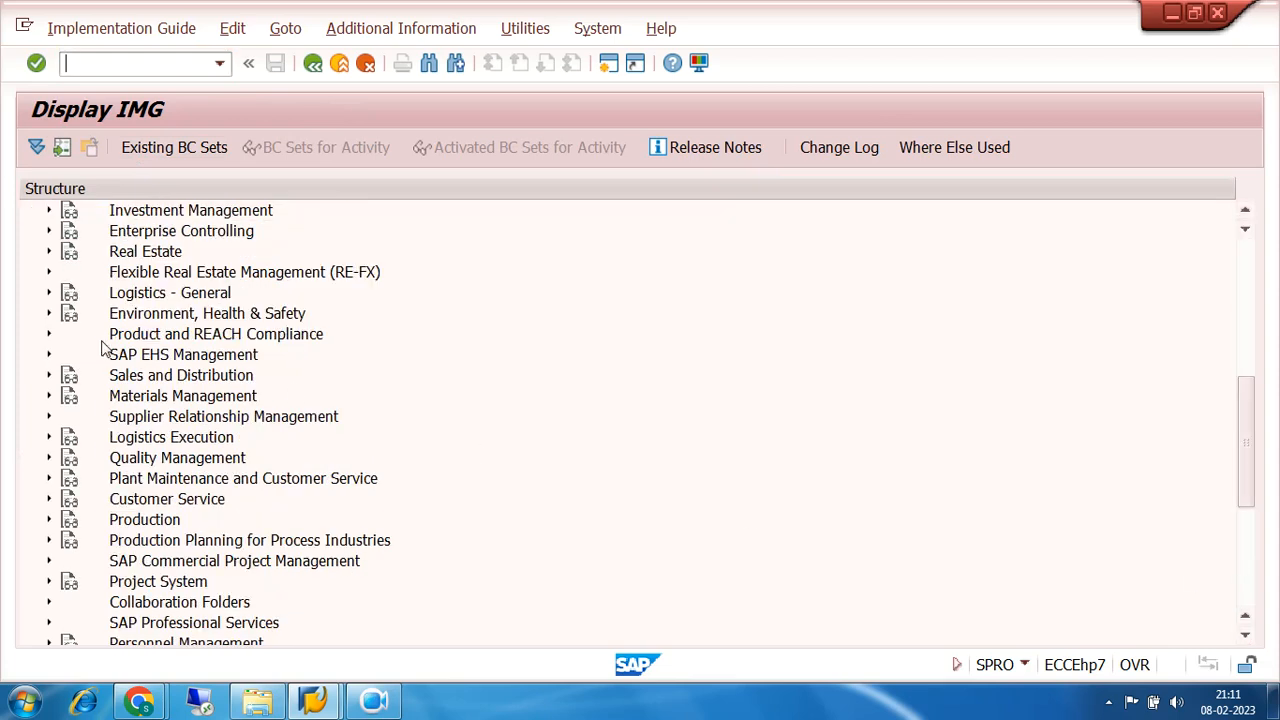
pyautogui.click(1246, 212)
pyautogui.scroll(8, 1246, 218)
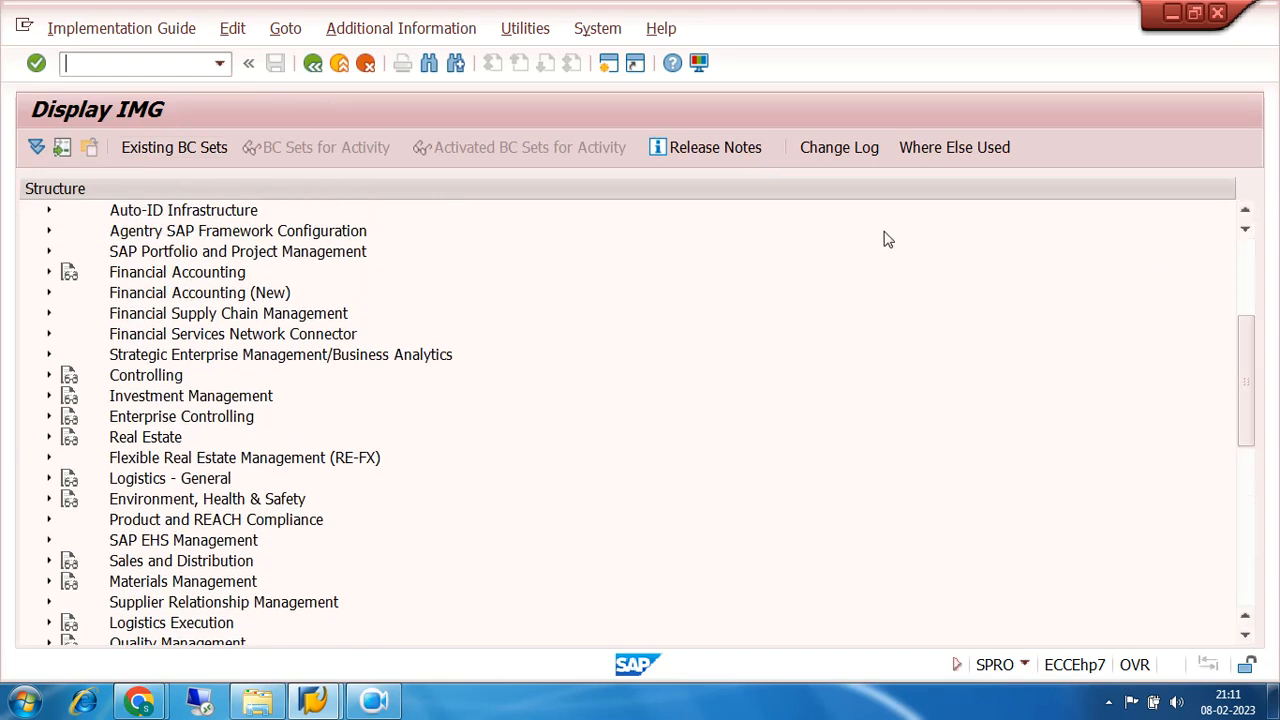
pyautogui.click(49, 293)
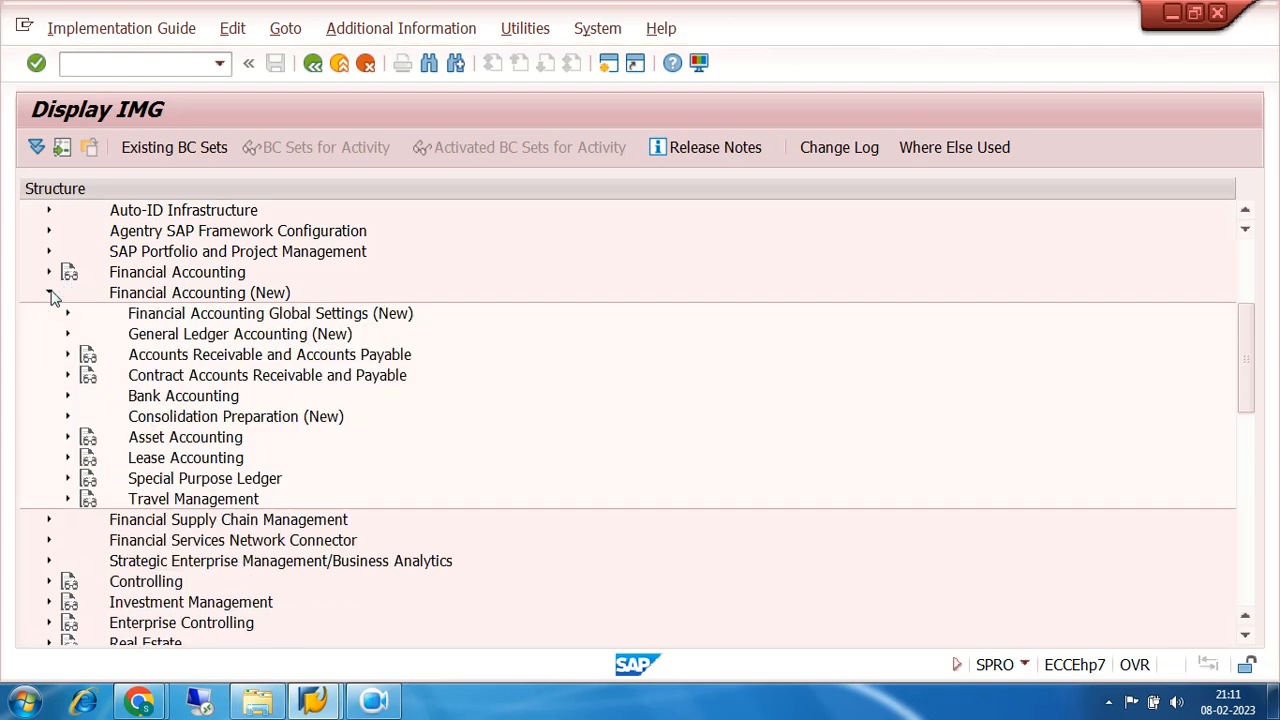
pyautogui.click(68, 437)
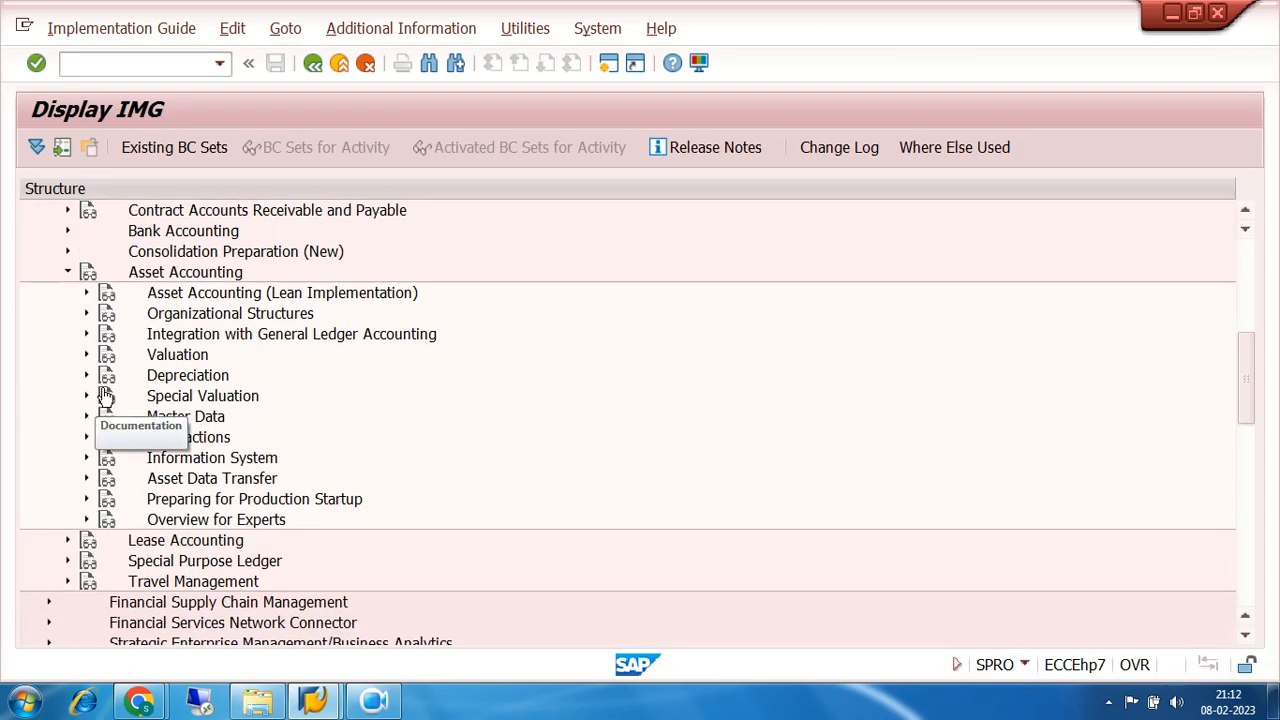
pyautogui.click(87, 376)
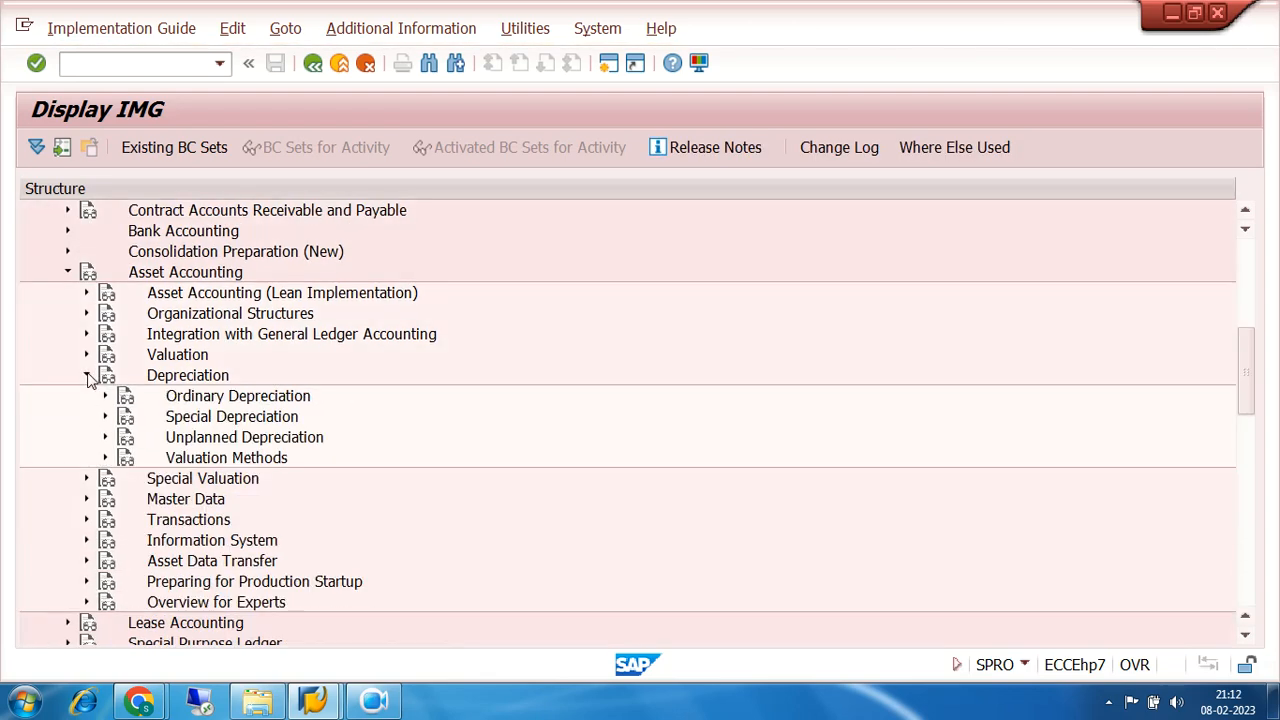
pyautogui.click(105, 458)
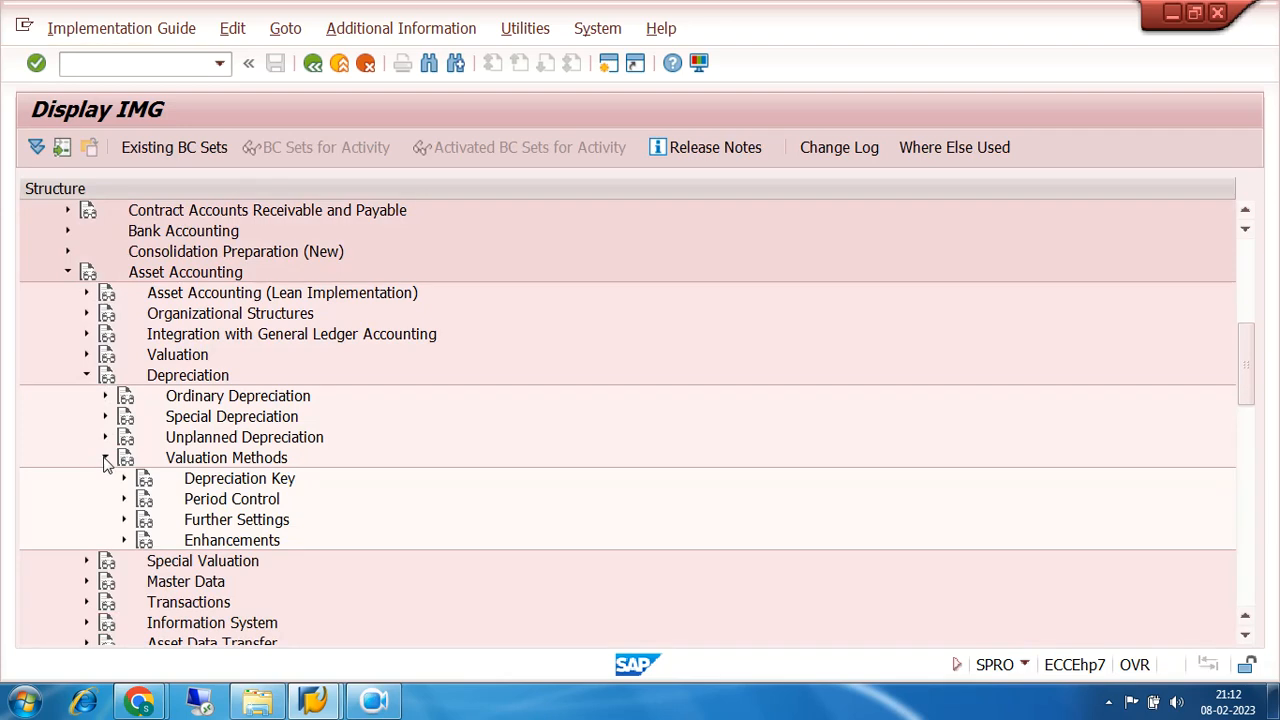
pyautogui.click(124, 479)
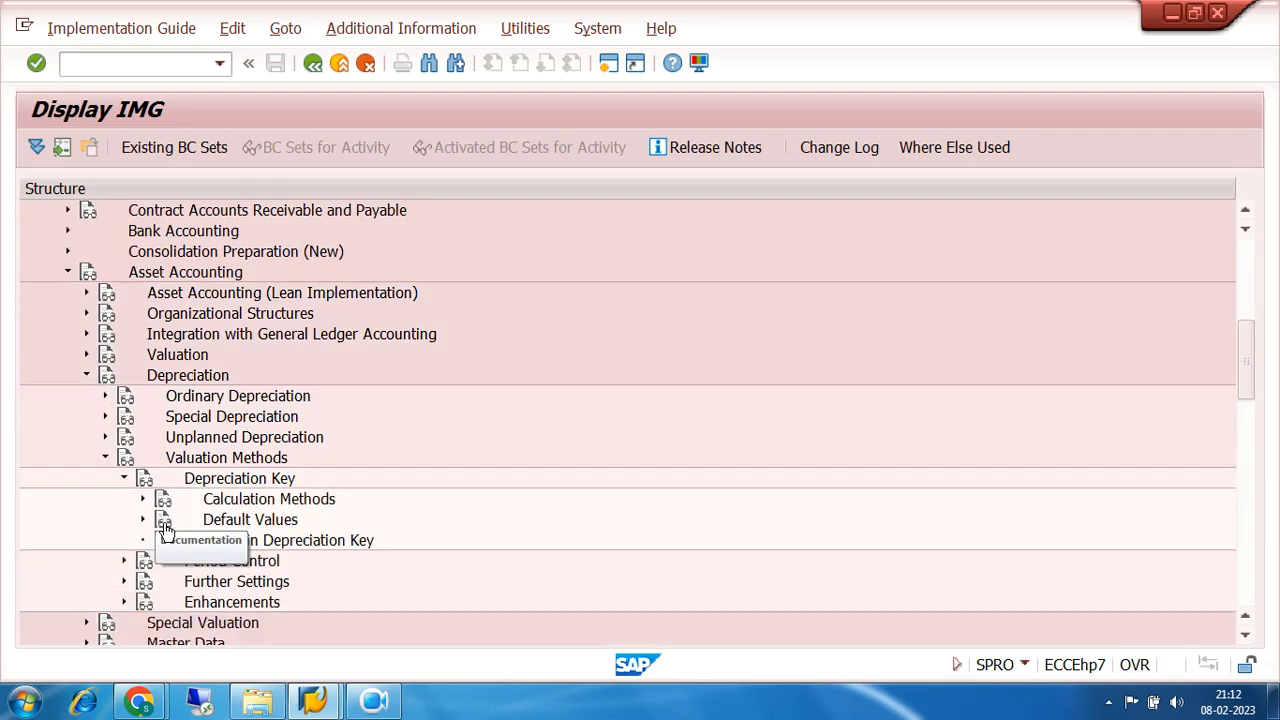
# Open the depreciation key maintenance activity for chart of depreciation 7200
pyautogui.click(187, 540)
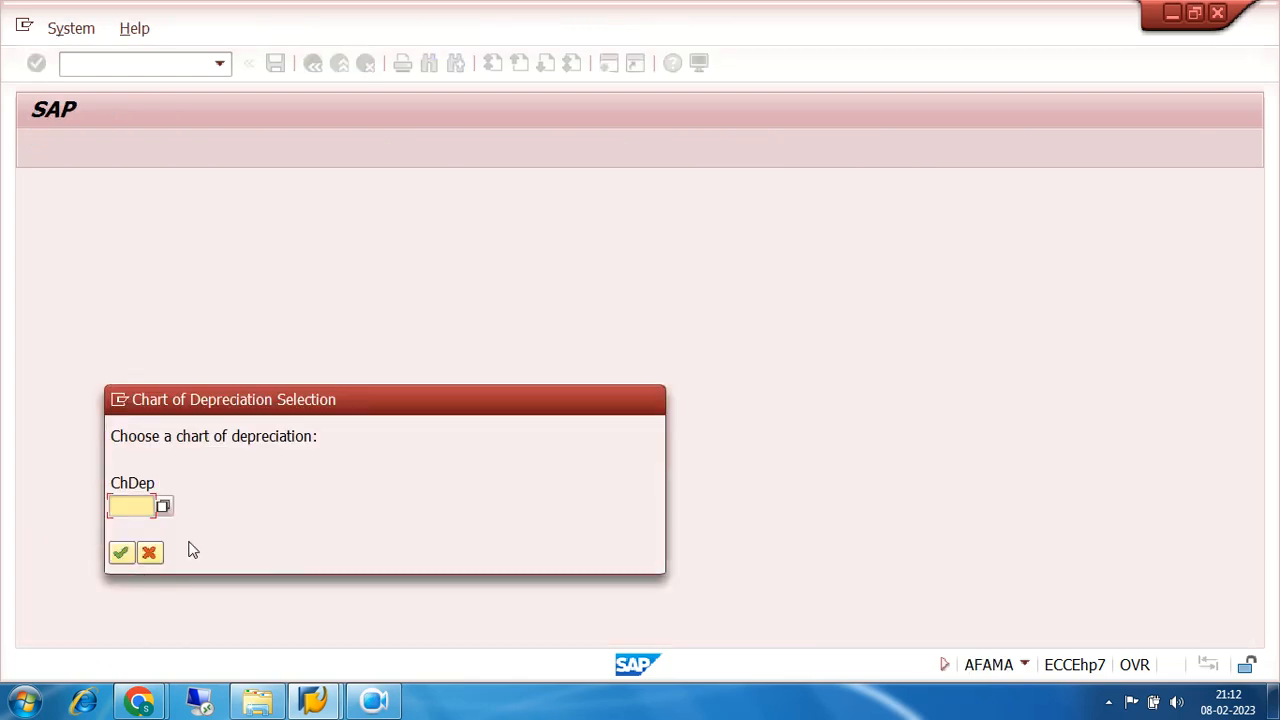
pyautogui.write('7200')
pyautogui.press('Return')
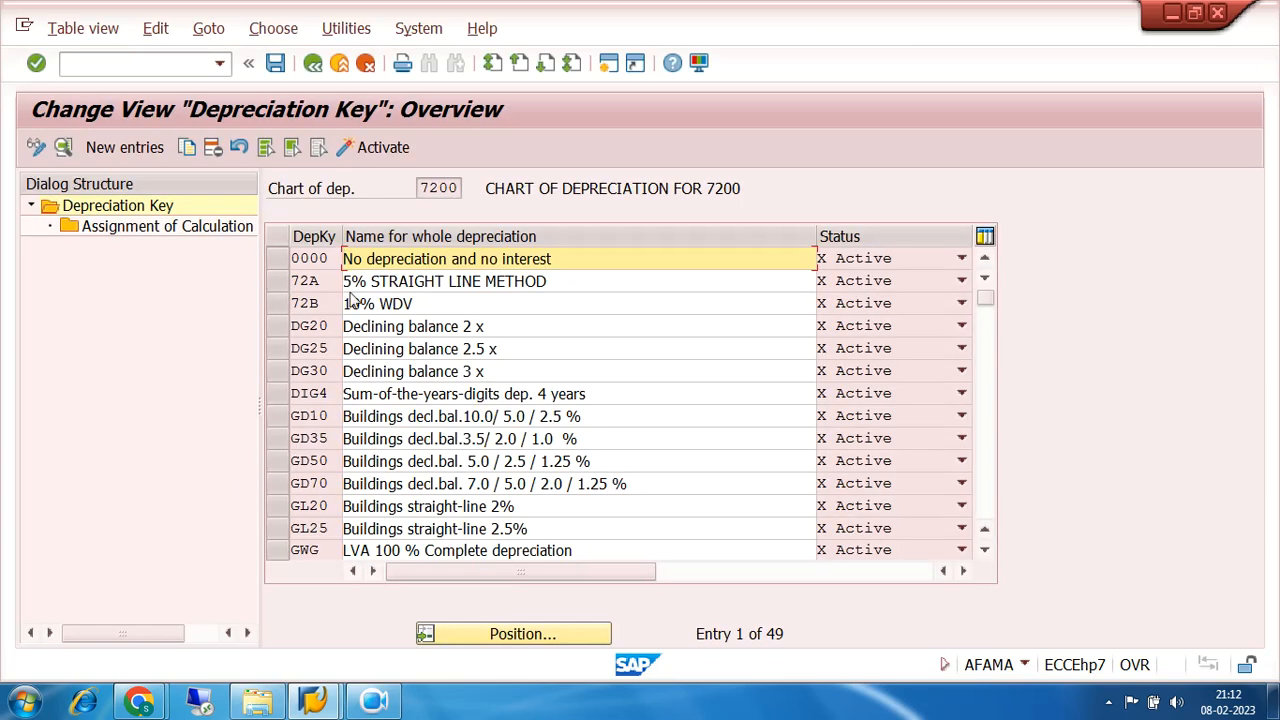
# Copy depreciation key 72A, the 5% straight line method, and enter 72C as the key of the copy
pyautogui.click(282, 283)
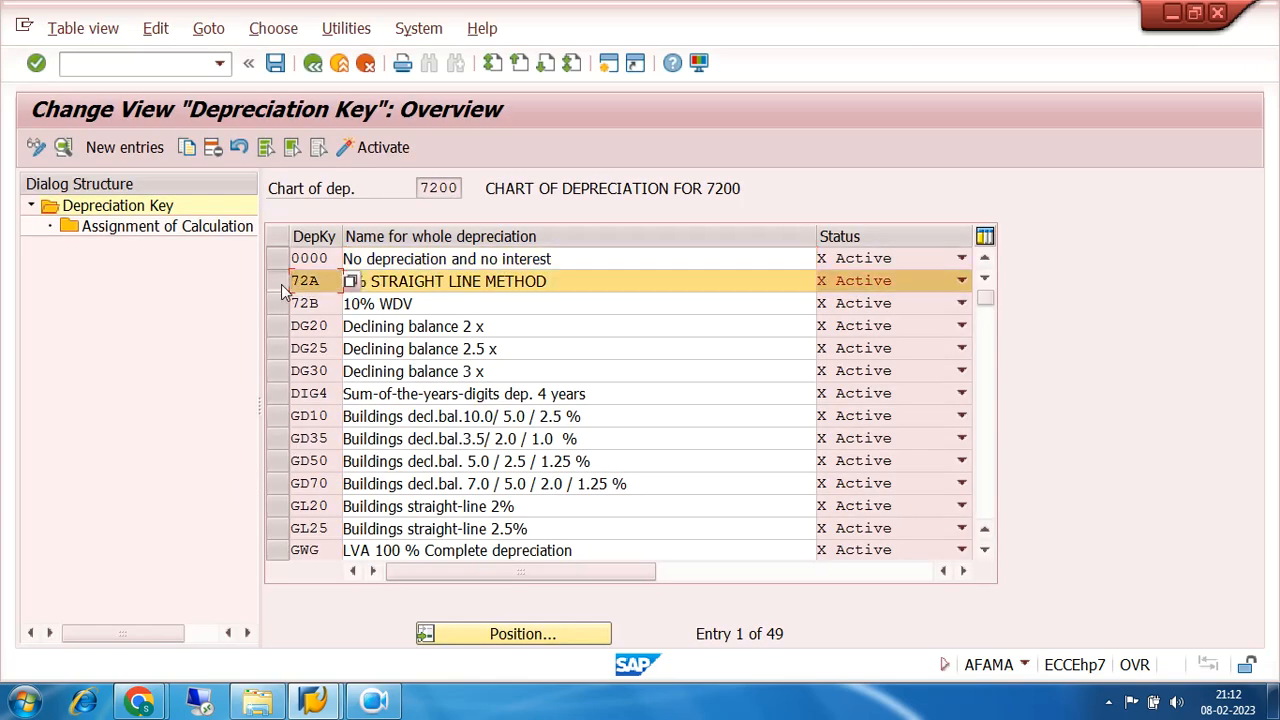
pyautogui.click(362, 284)
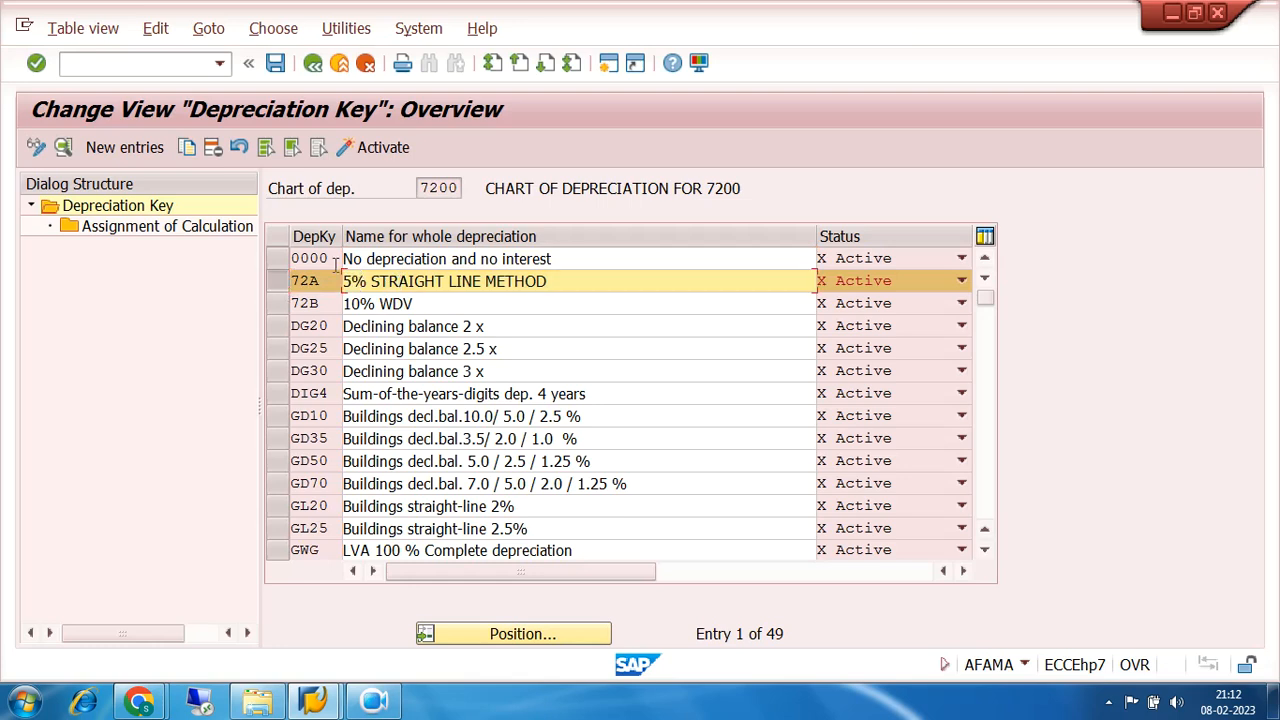
pyautogui.click(188, 150)
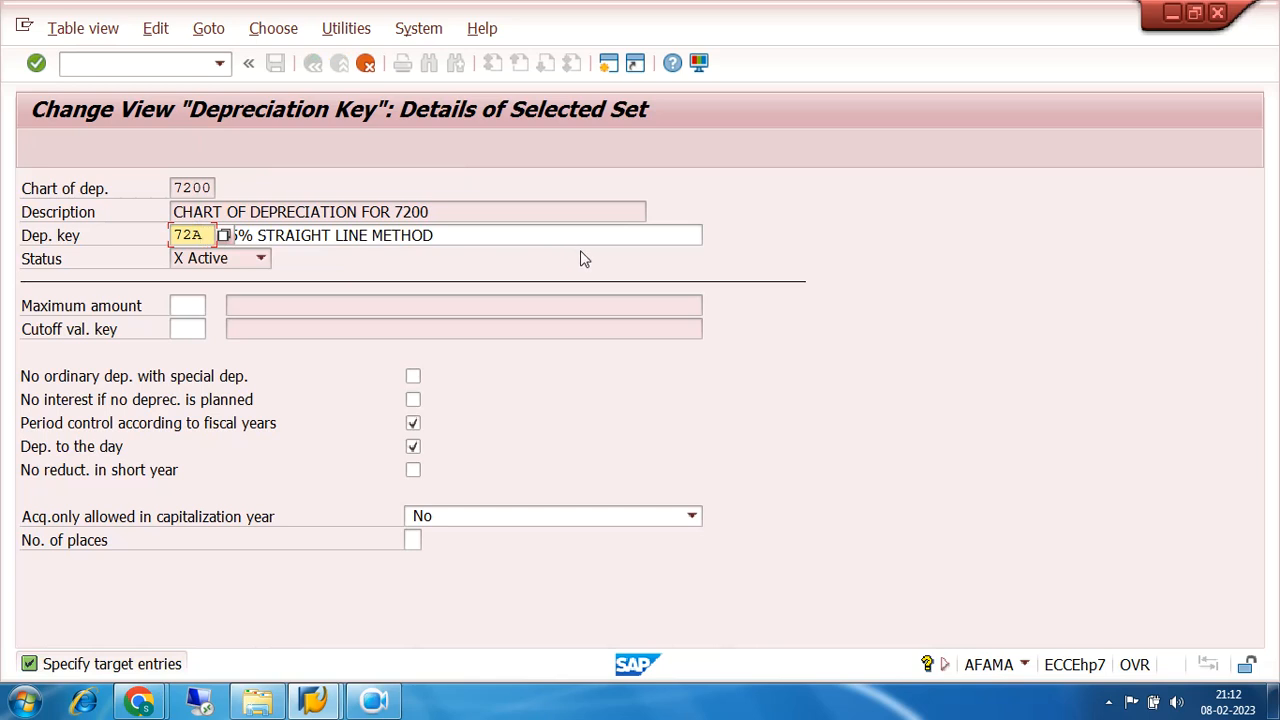
pyautogui.press('BackSpace')
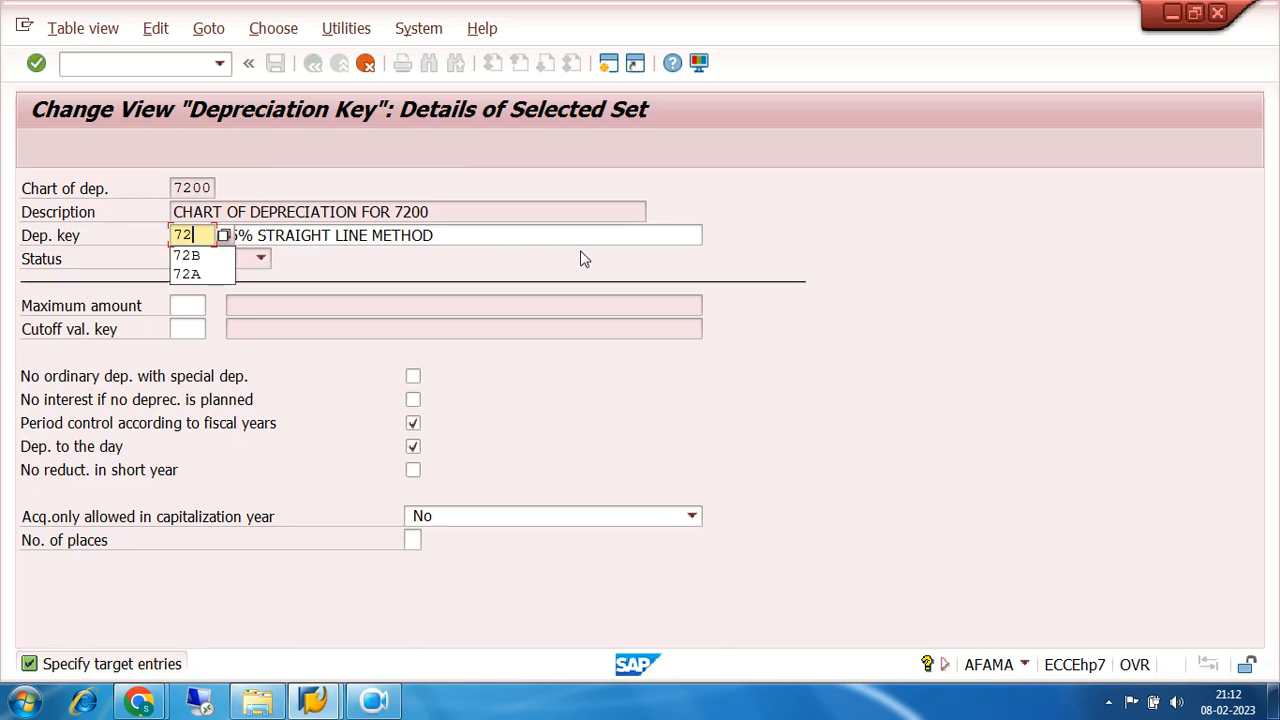
pyautogui.write('C')
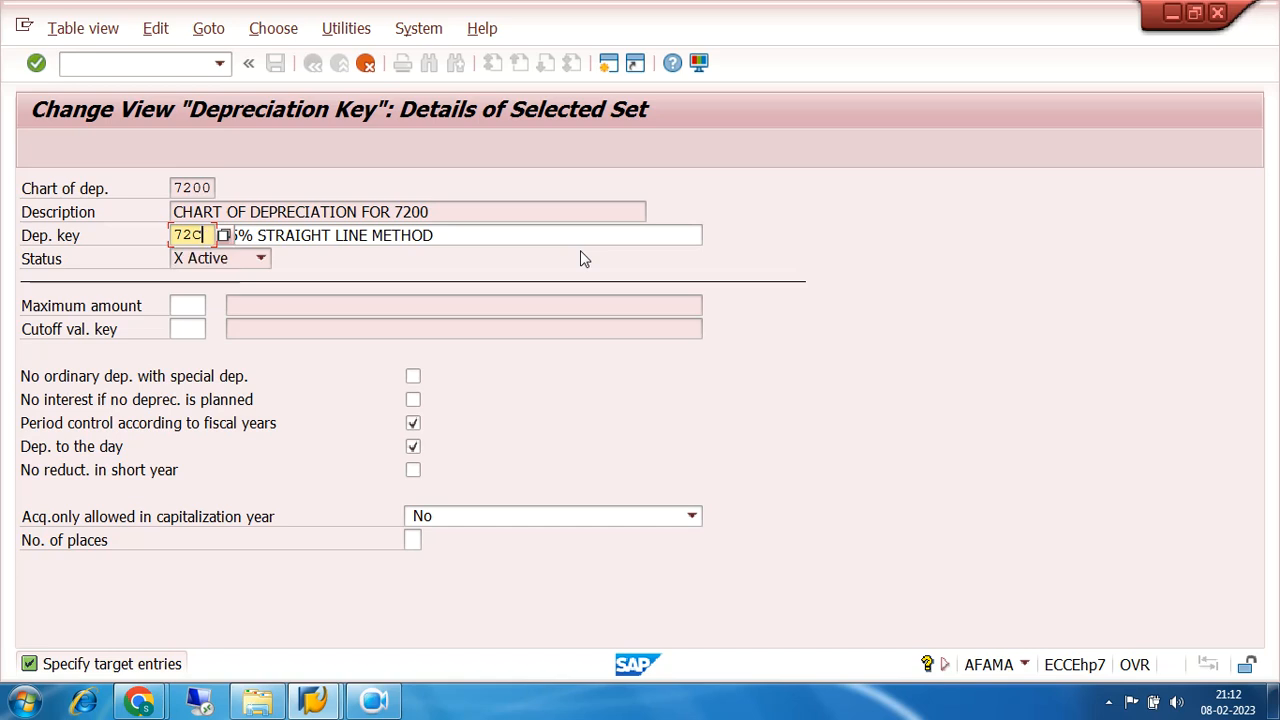
# Describe key 72C as 10% STRAIGHT LINE METHOD, copy its dependent entries and save it in the BASIC CUSTOMAIZATION OF FINANCE customizing request
pyautogui.click(240, 235)
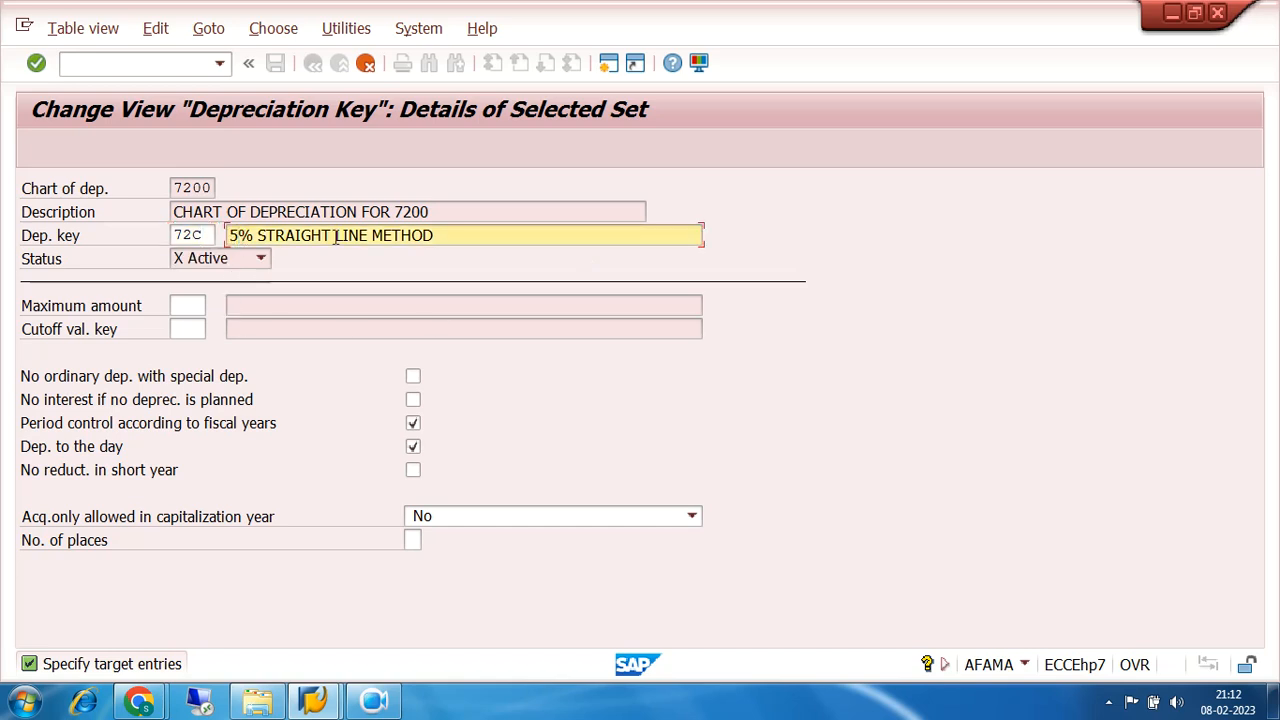
pyautogui.write('10%')
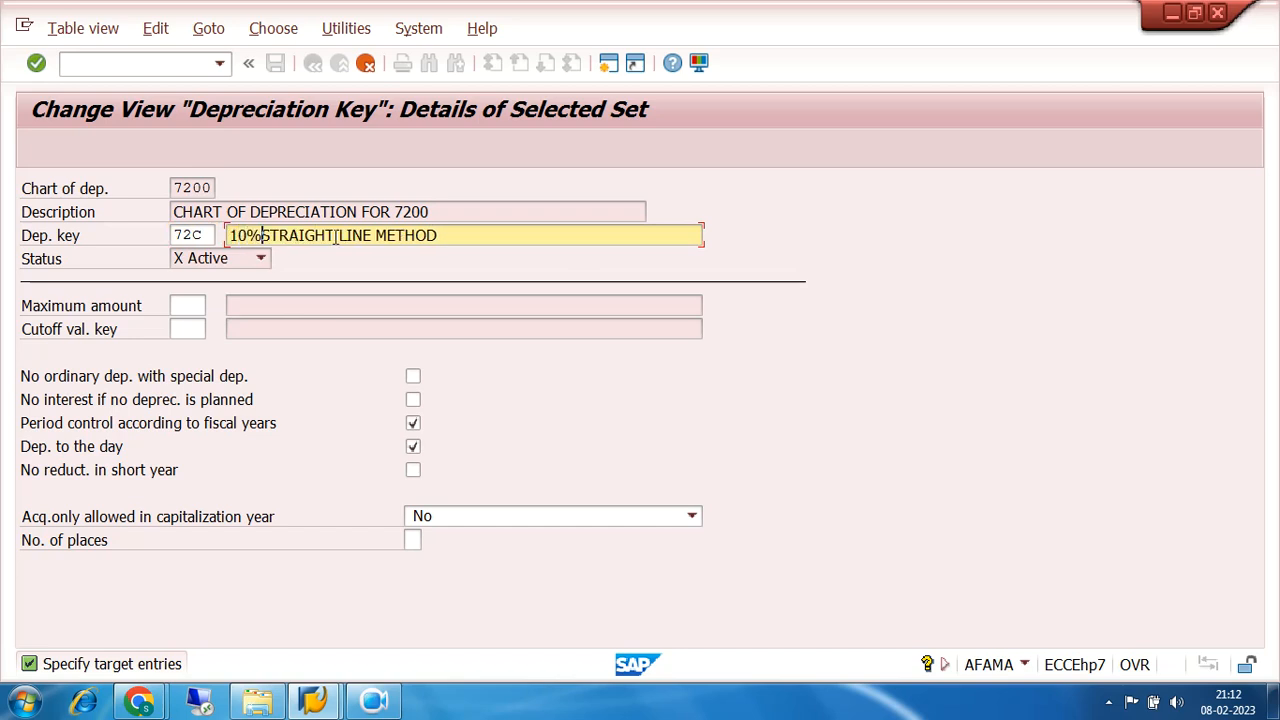
pyautogui.write(' STRAIG')
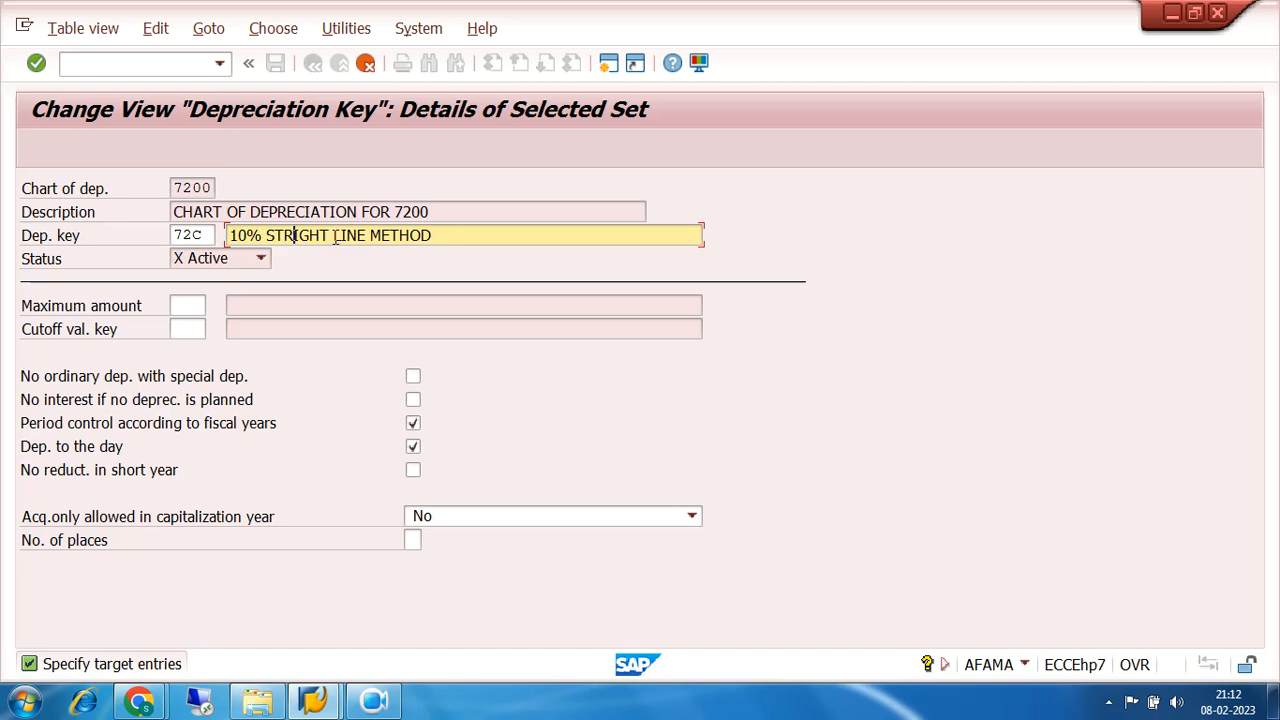
pyautogui.write('H')
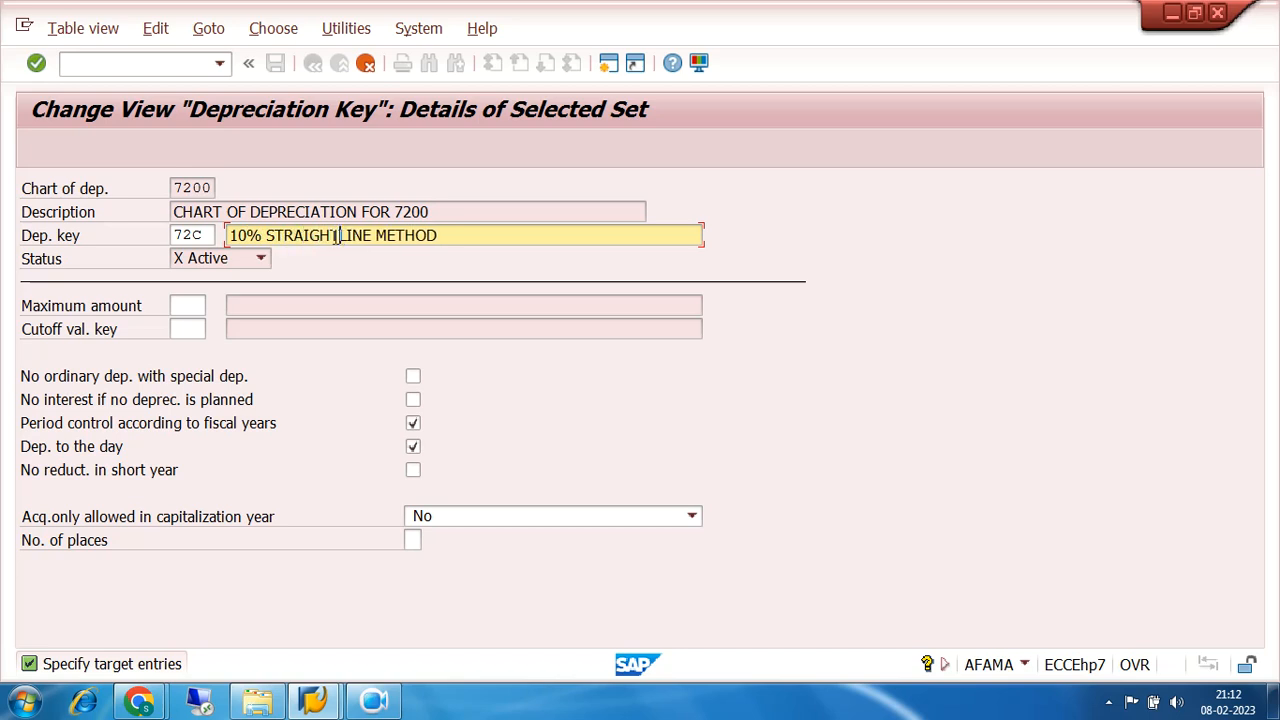
pyautogui.write('T LI')
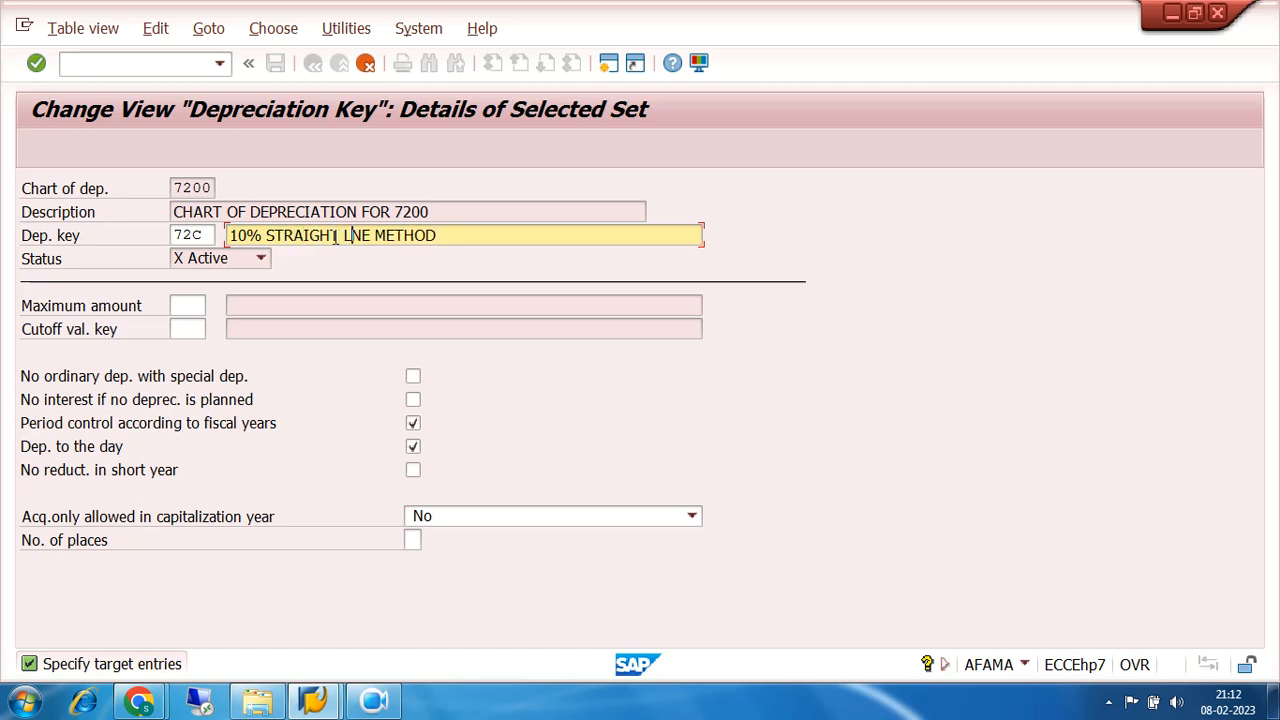
pyautogui.write('NE METHO')
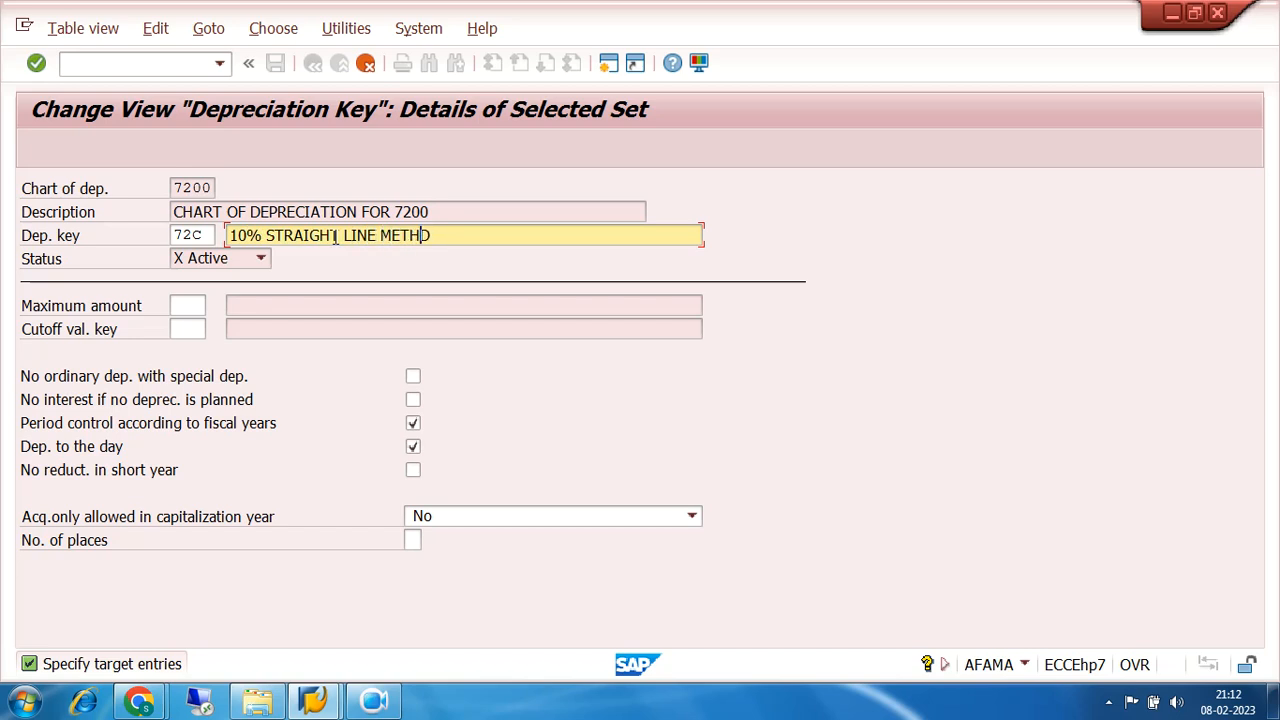
pyautogui.write('D')
pyautogui.press('Return')
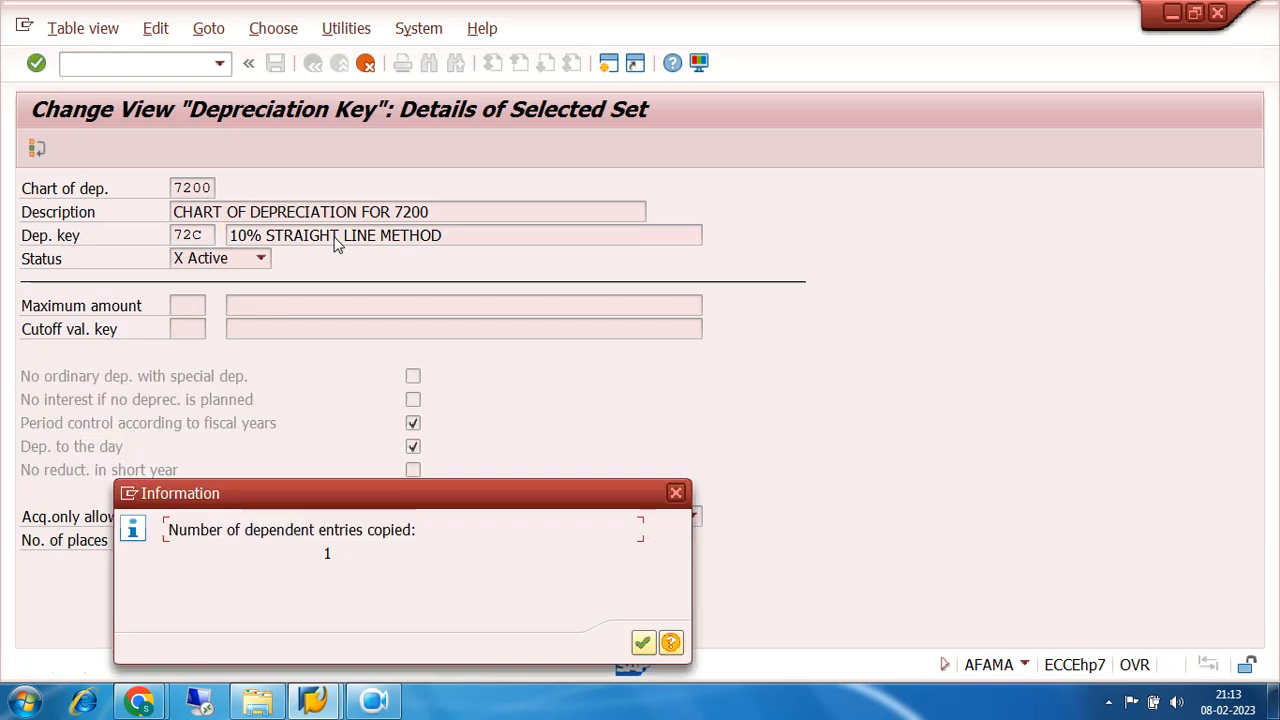
pyautogui.click(643, 642)
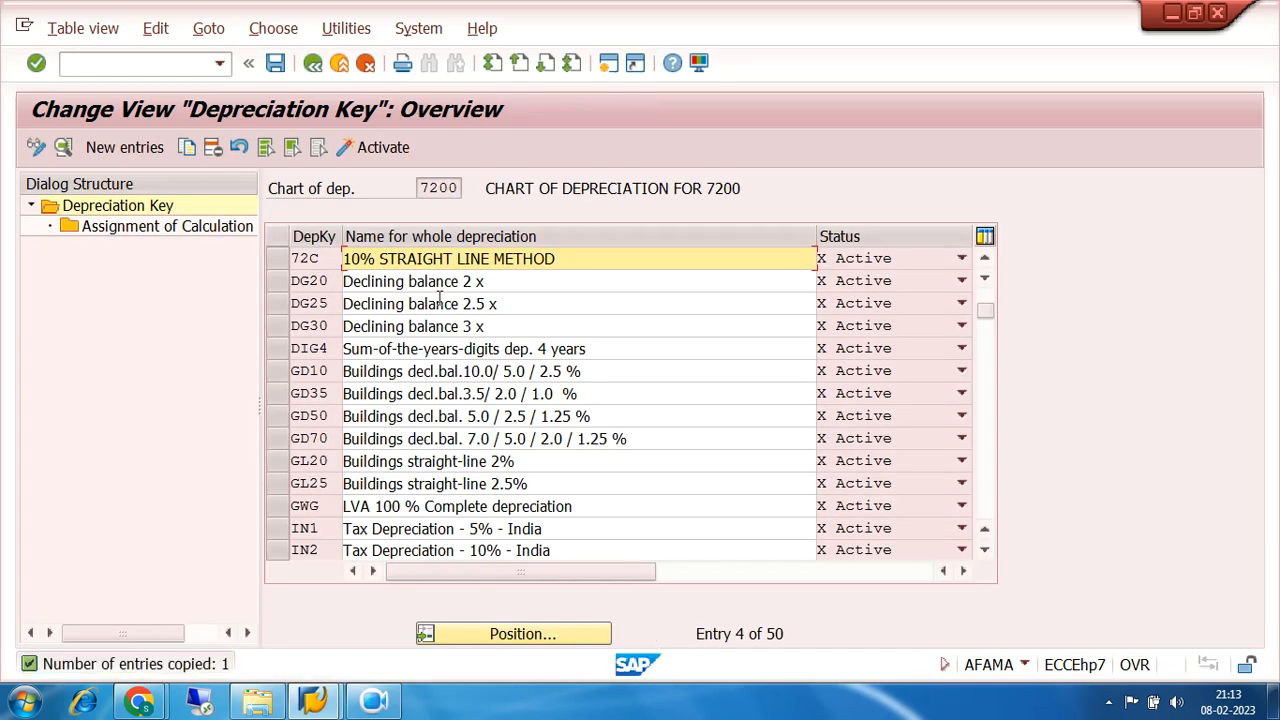
pyautogui.click(277, 64)
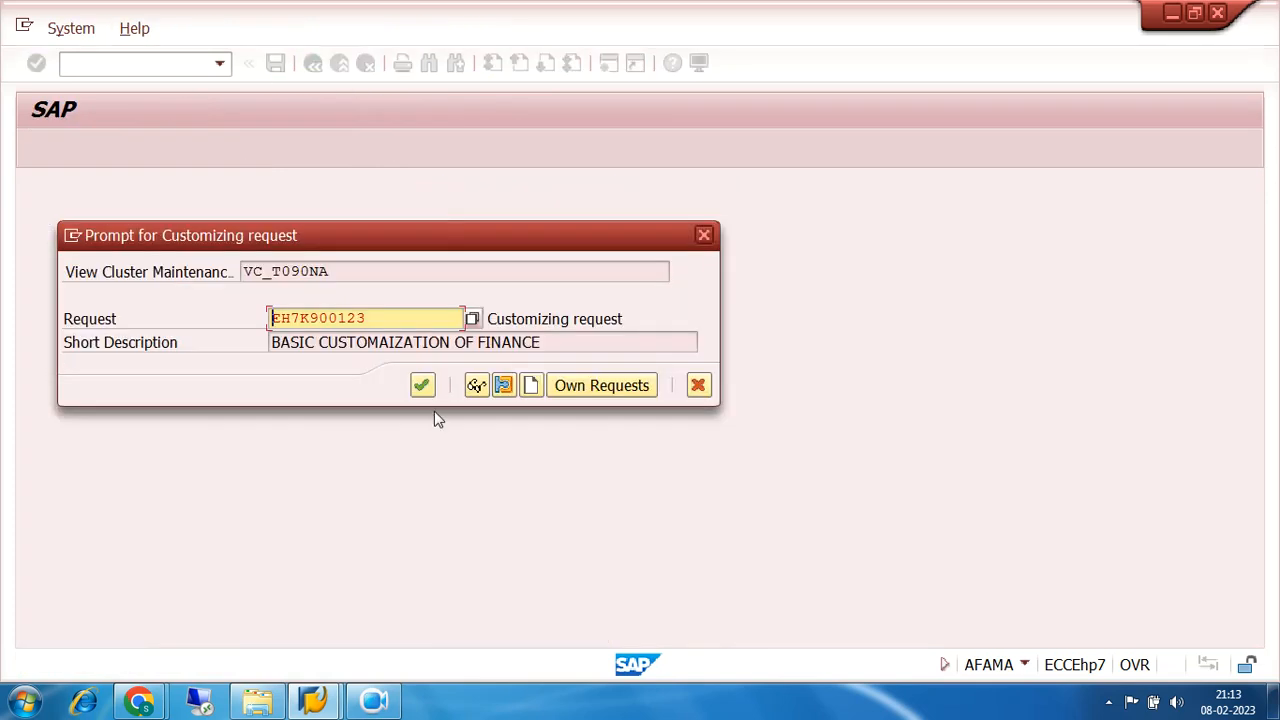
pyautogui.click(424, 385)
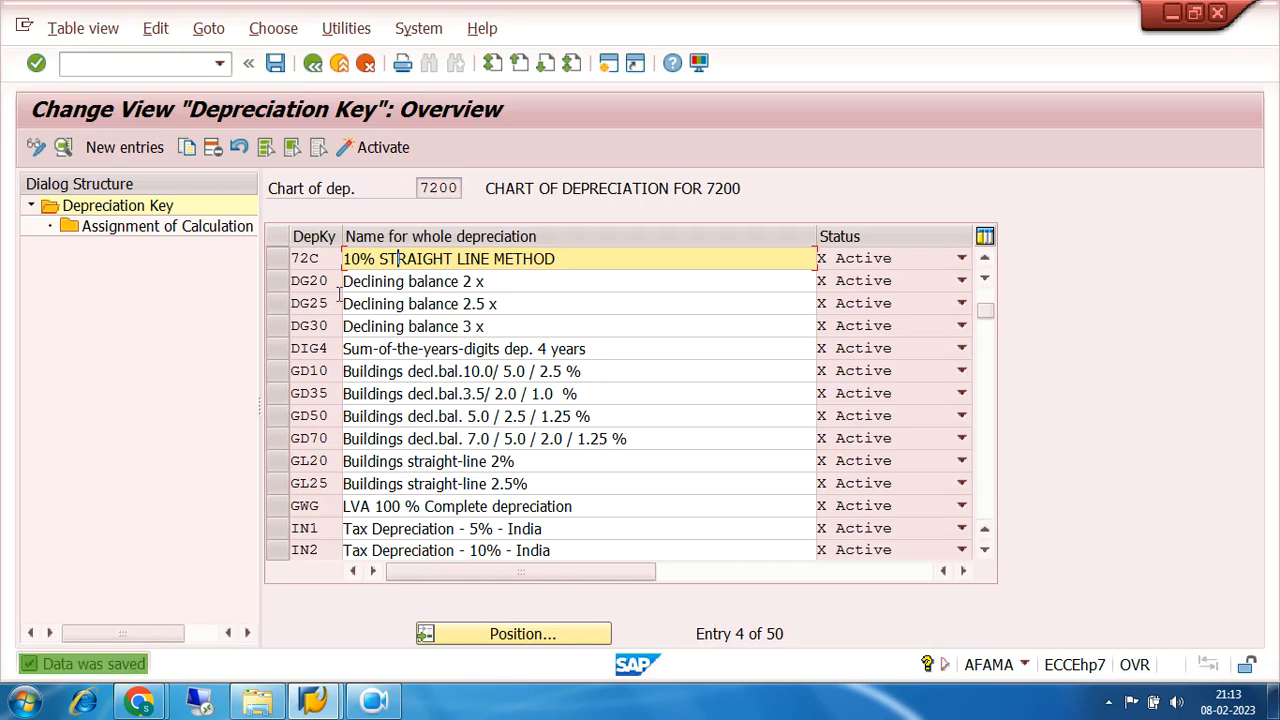
# Open the calculation method assignment of depreciation key 72C and check which multilevel method it uses
pyautogui.click(279, 262)
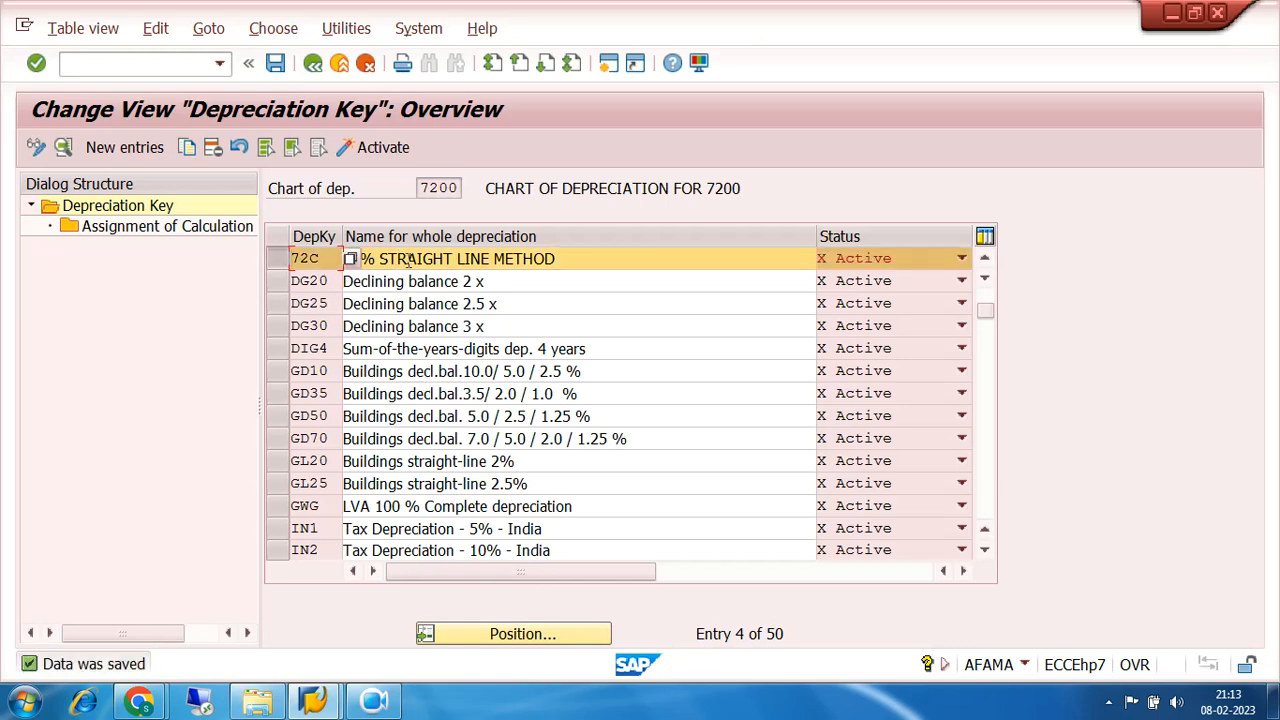
pyautogui.doubleClick(166, 228)
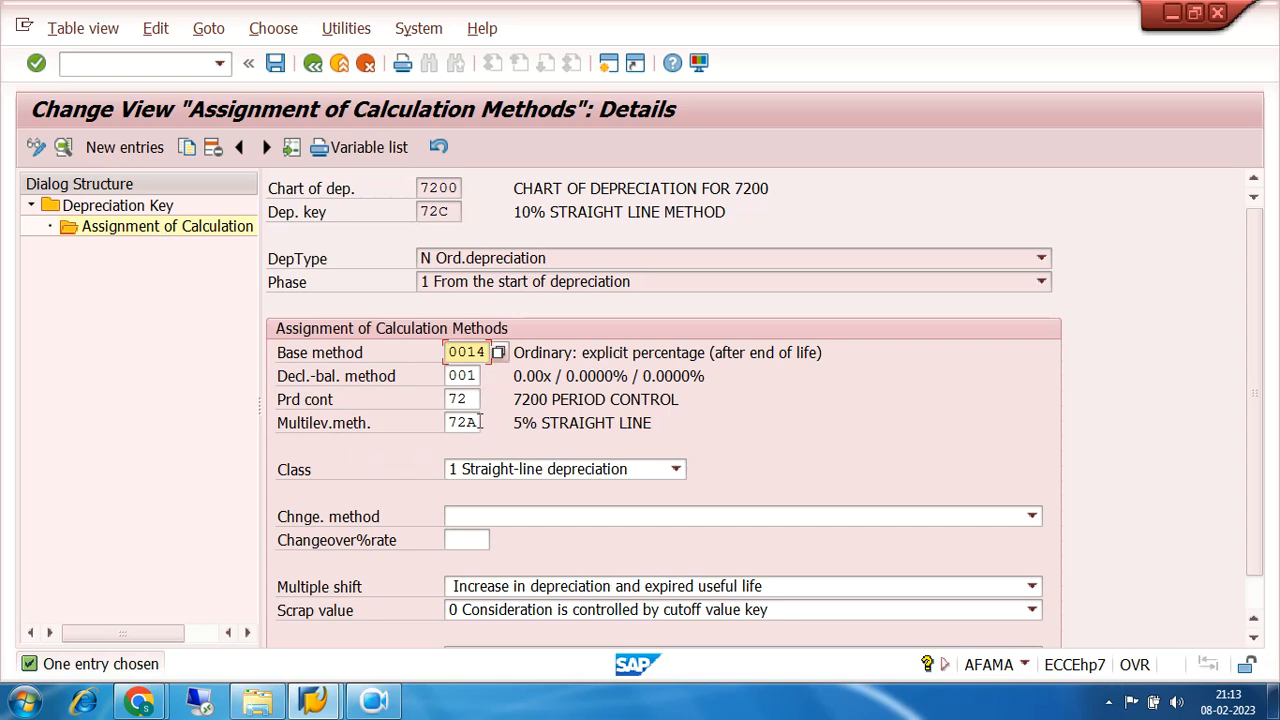
pyautogui.click(481, 422)
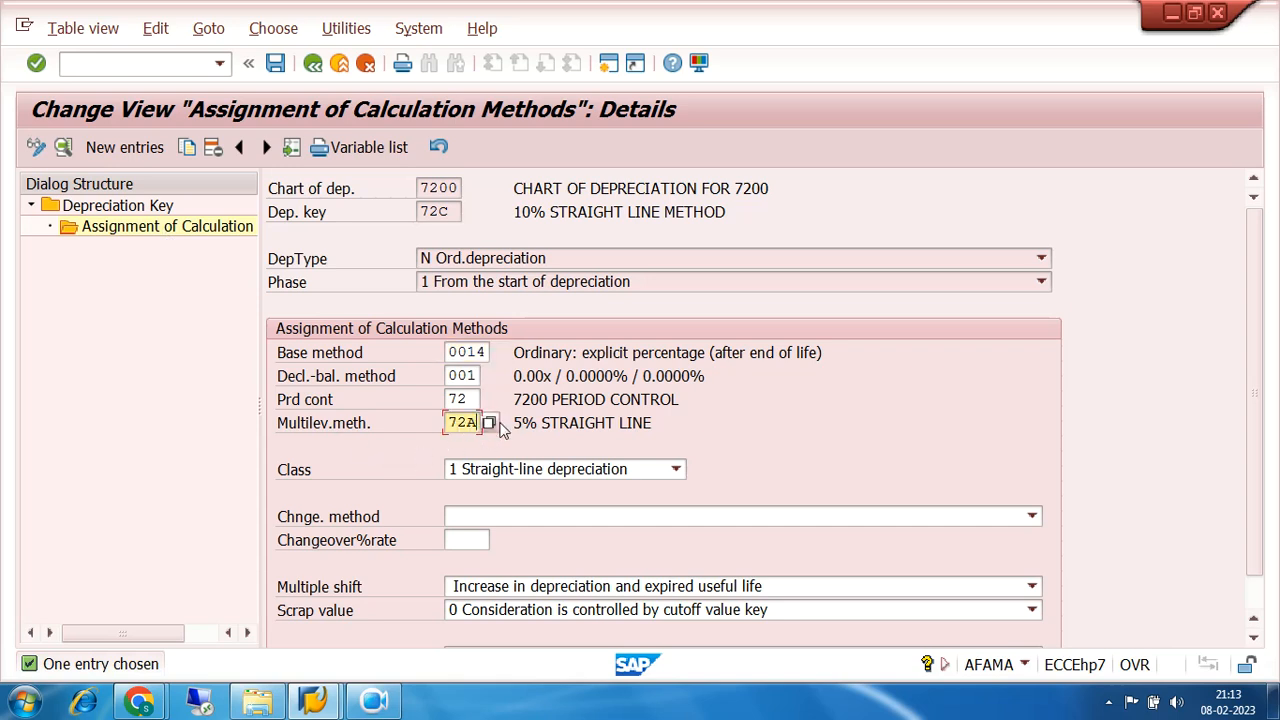
pyautogui.moveTo(513, 423); pyautogui.dragTo(674, 423)
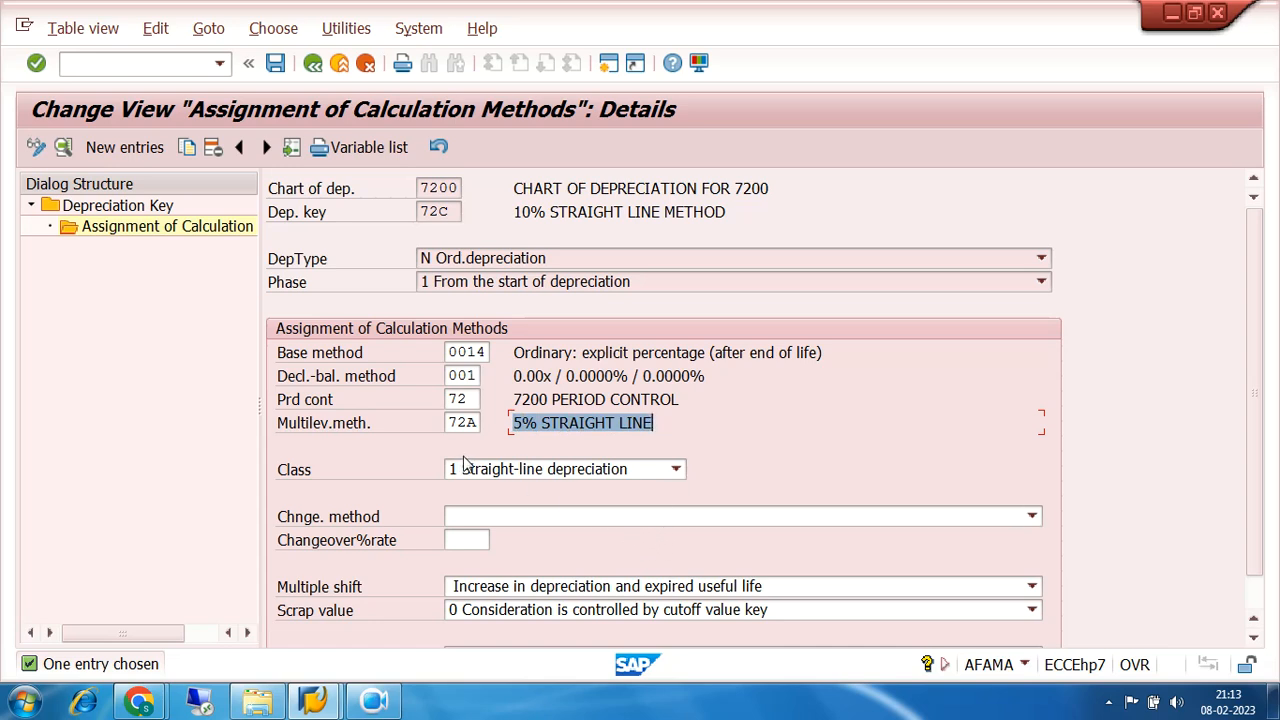
# Start a new SAP session, open the SAP Reference IMG through the SPRO favorite and close the spare SAP Easy Access window
pyautogui.click(608, 66)
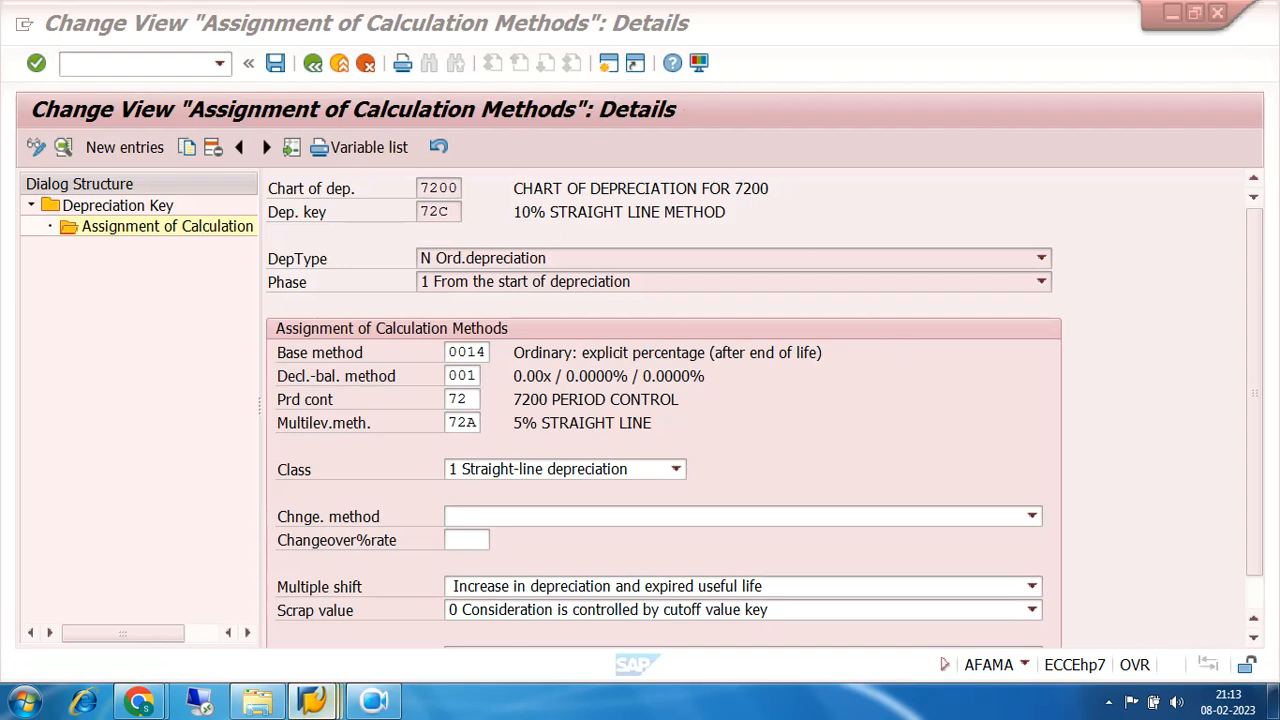
pyautogui.click(312, 700)
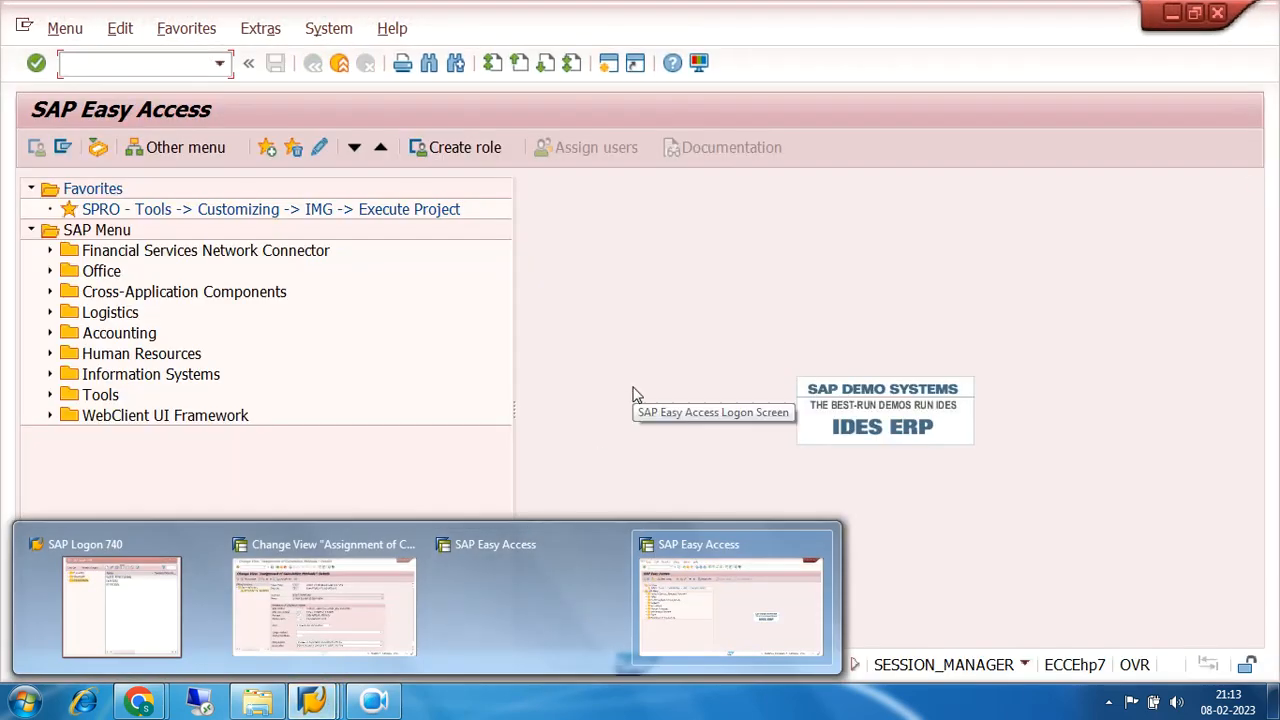
pyautogui.doubleClick(283, 212)
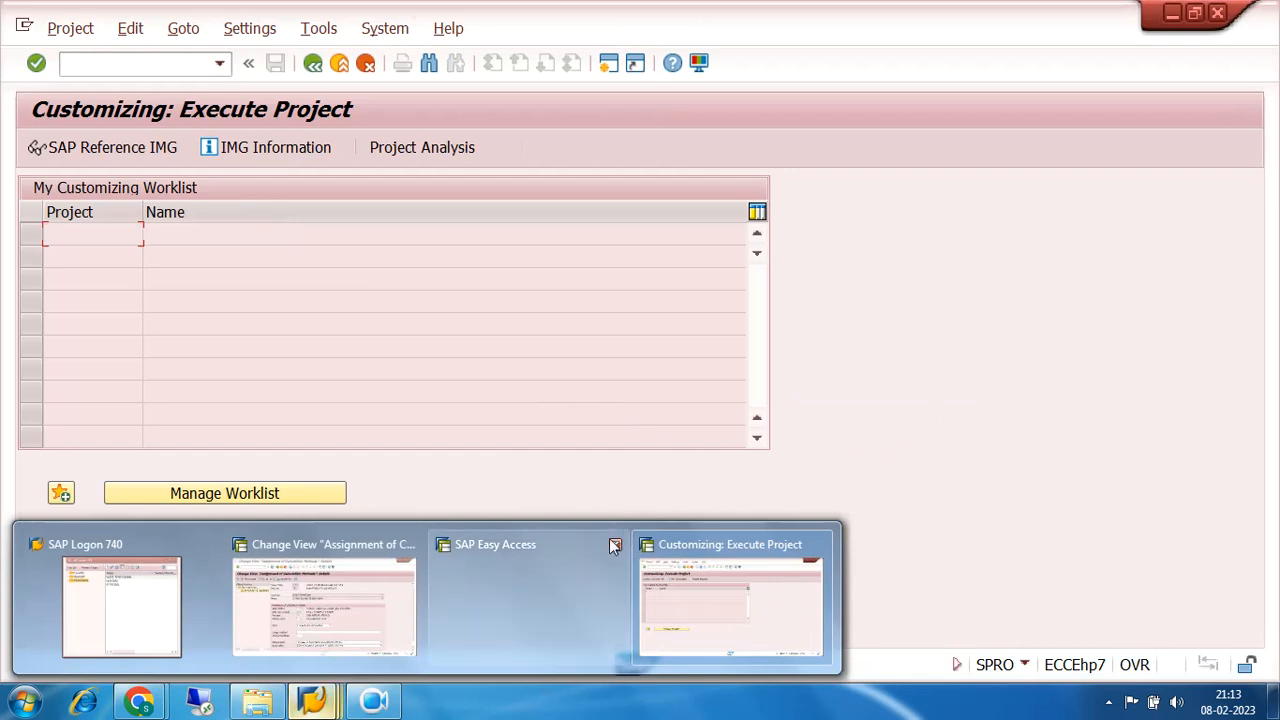
pyautogui.click(614, 544)
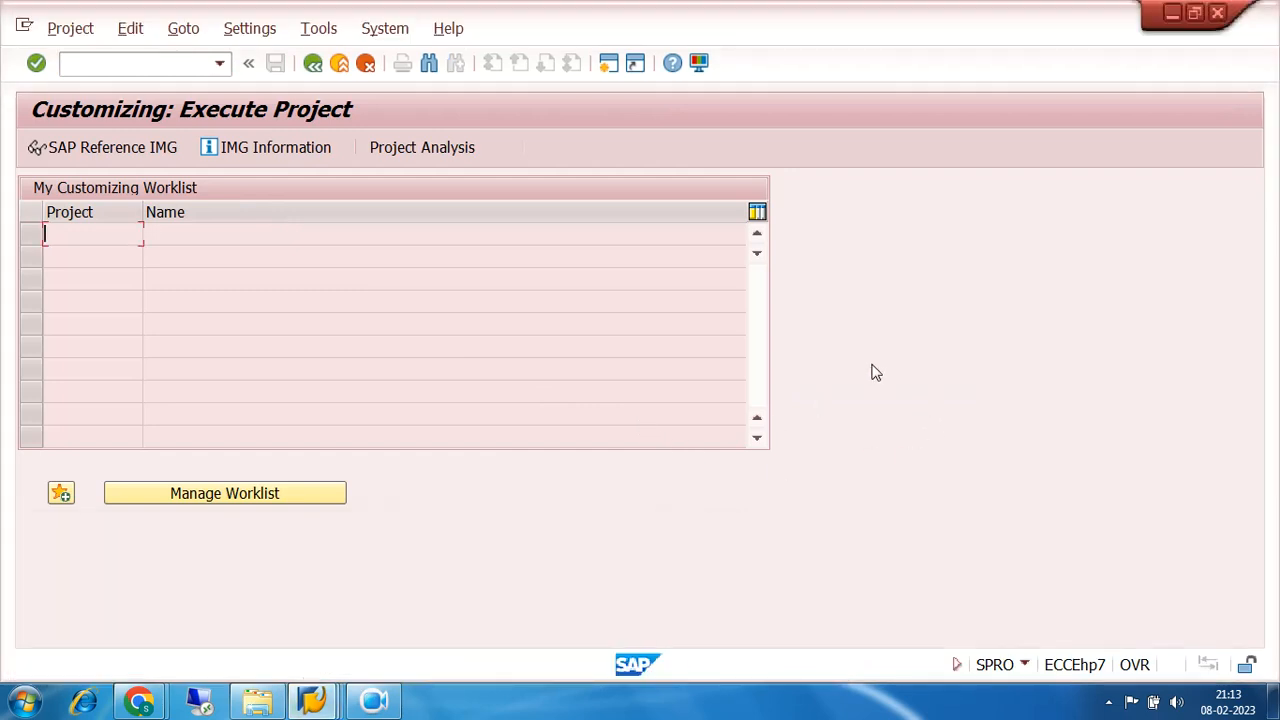
pyautogui.click(140, 150)
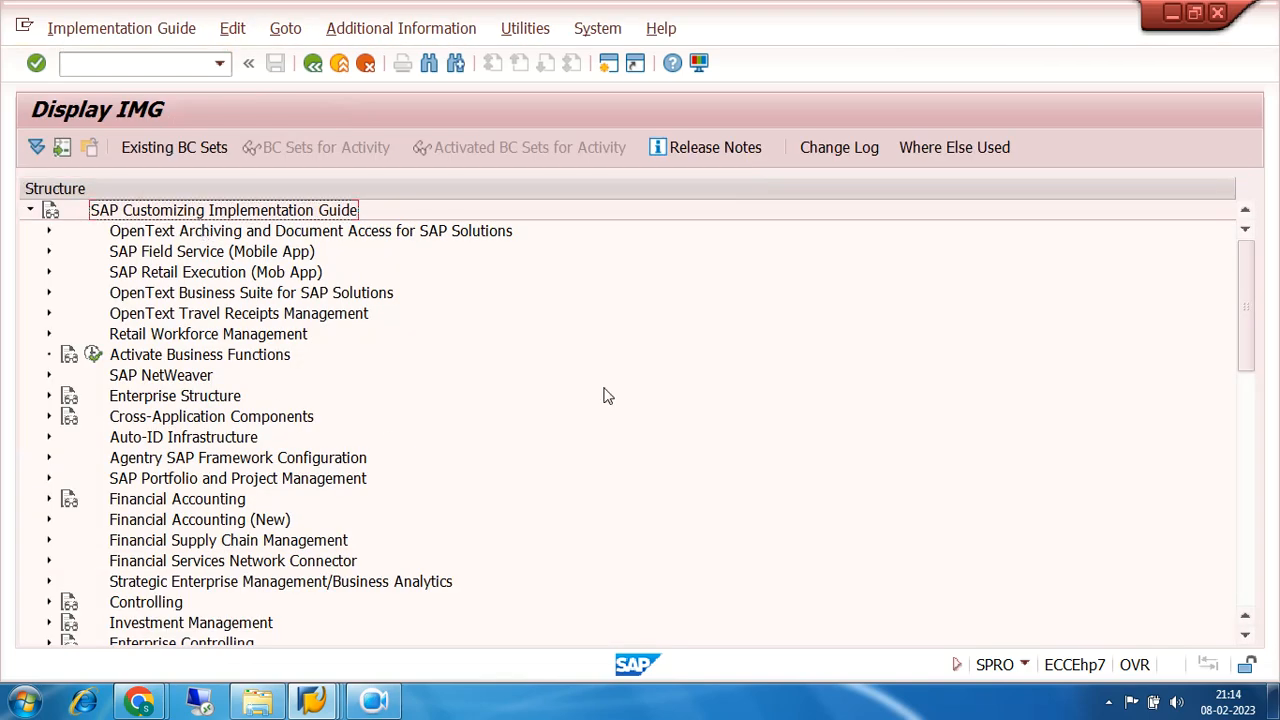
# Expand Financial Accounting (New) > Asset Accounting > Depreciation in the new session's implementation guide
pyautogui.scroll(-2, 603, 396)
pyautogui.click(49, 439)
pyautogui.scroll(-2, 650, 384)
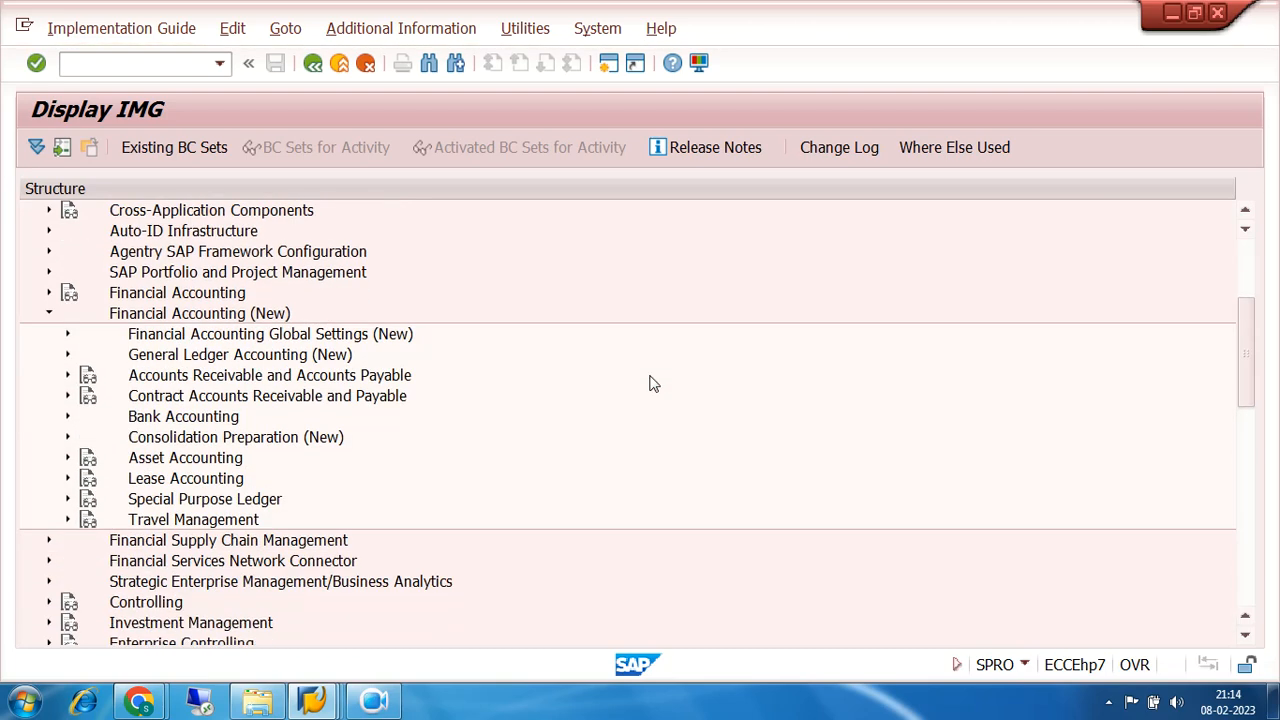
pyautogui.click(67, 458)
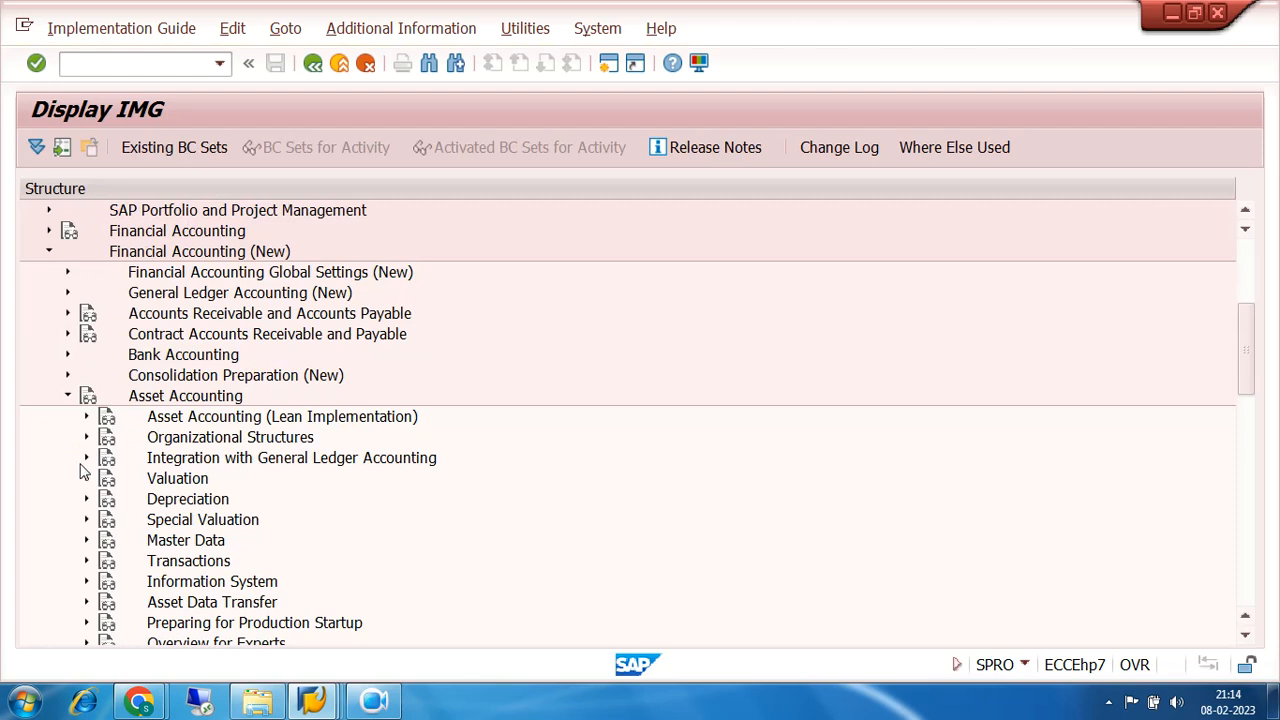
pyautogui.scroll(-2, 288, 487)
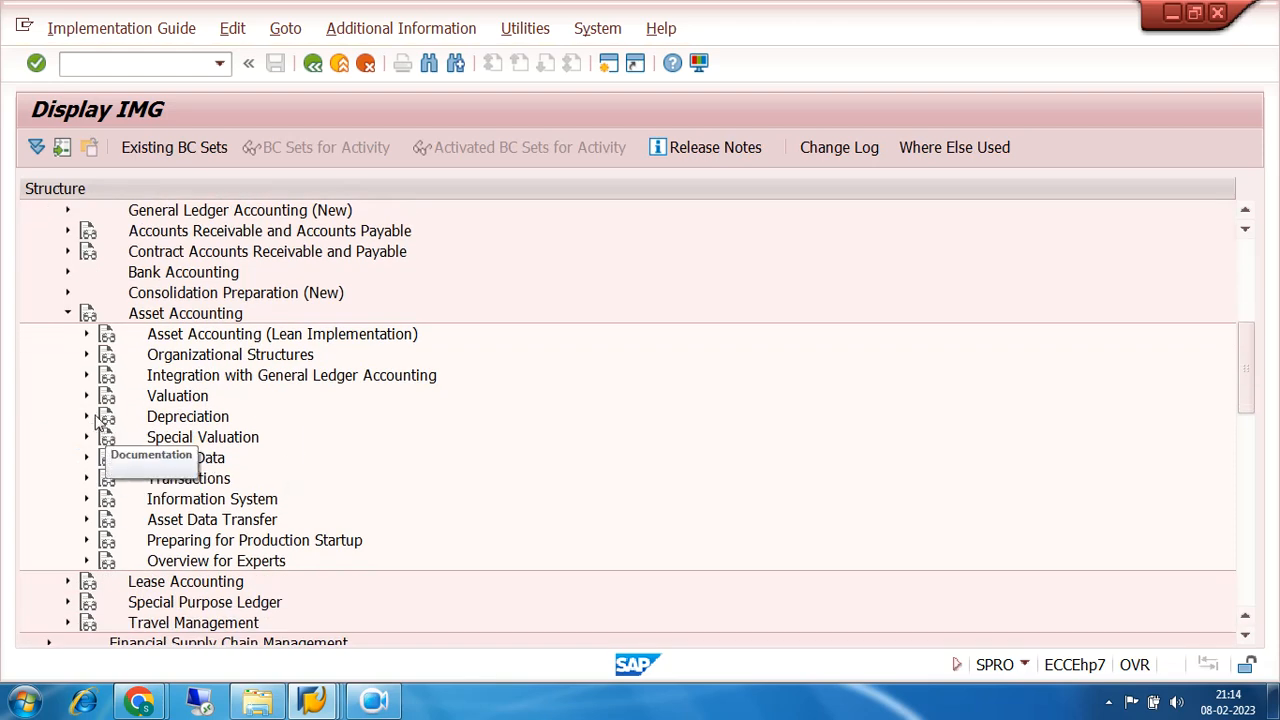
pyautogui.click(86, 416)
pyautogui.scroll(-2, 503, 431)
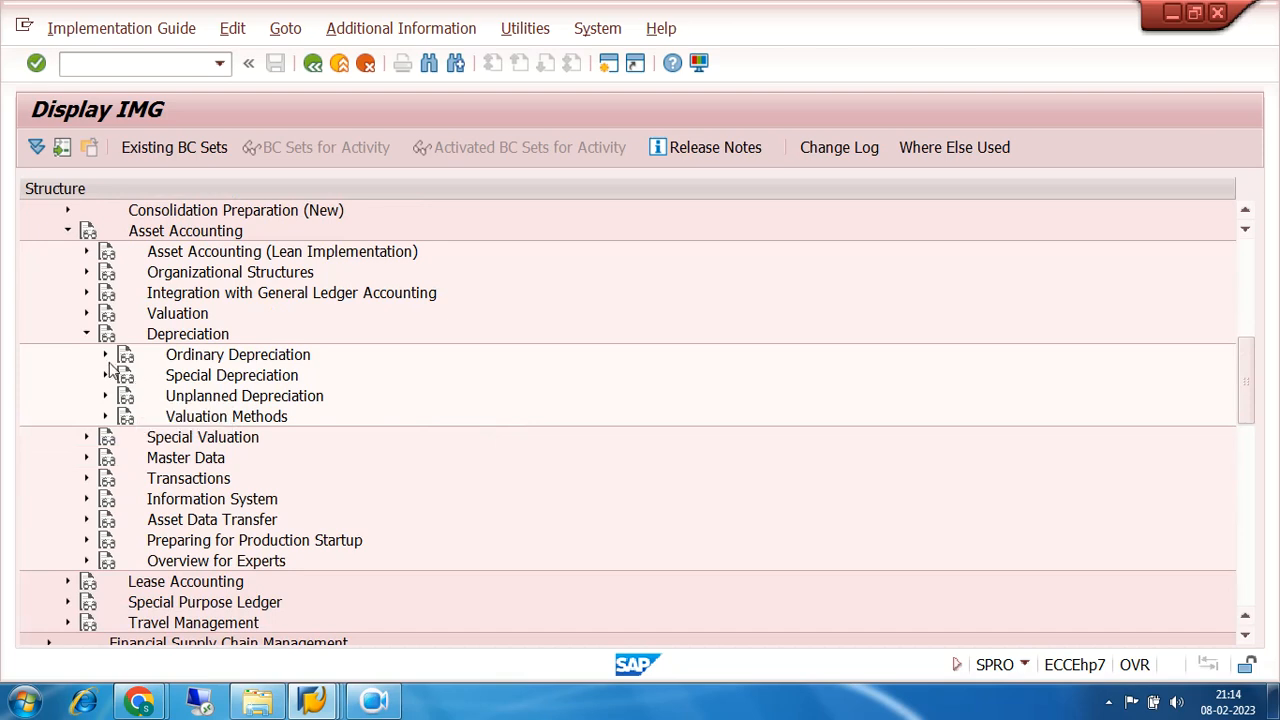
# Expand Valuation Methods > Depreciation Key > Calculation Methods and open the Define Multi-Level Methods activity
pyautogui.click(106, 356)
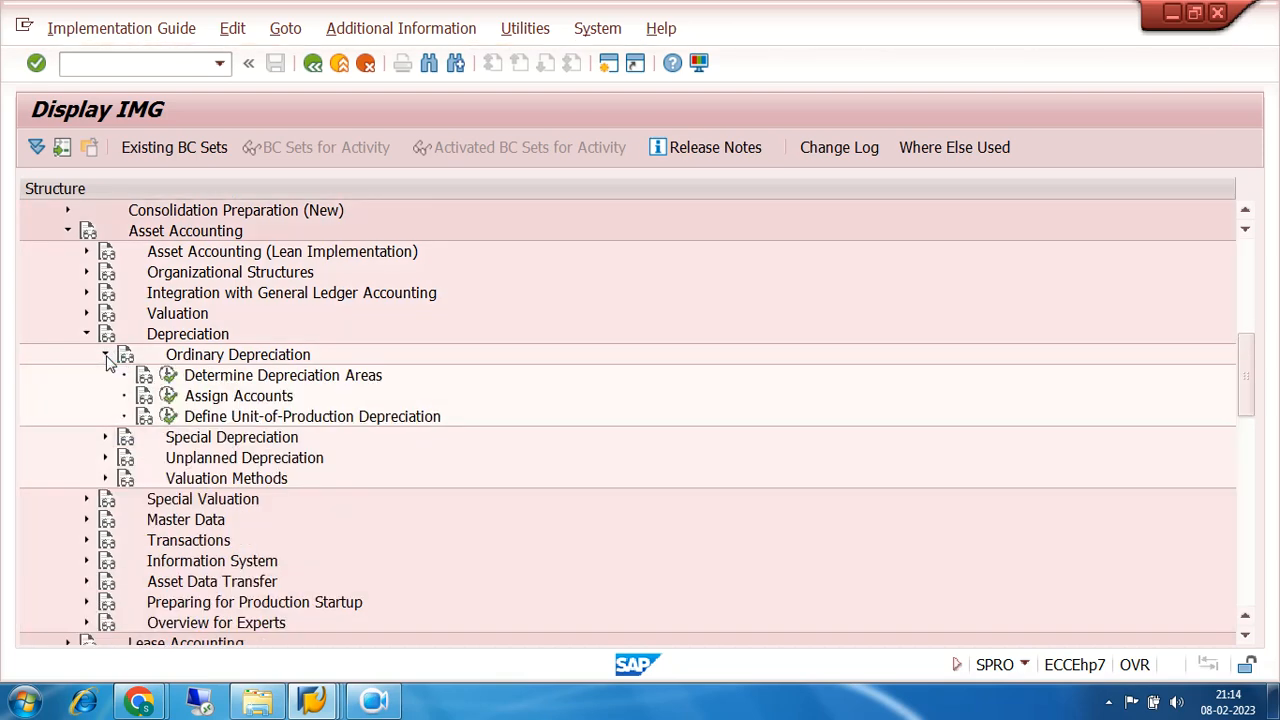
pyautogui.click(106, 356)
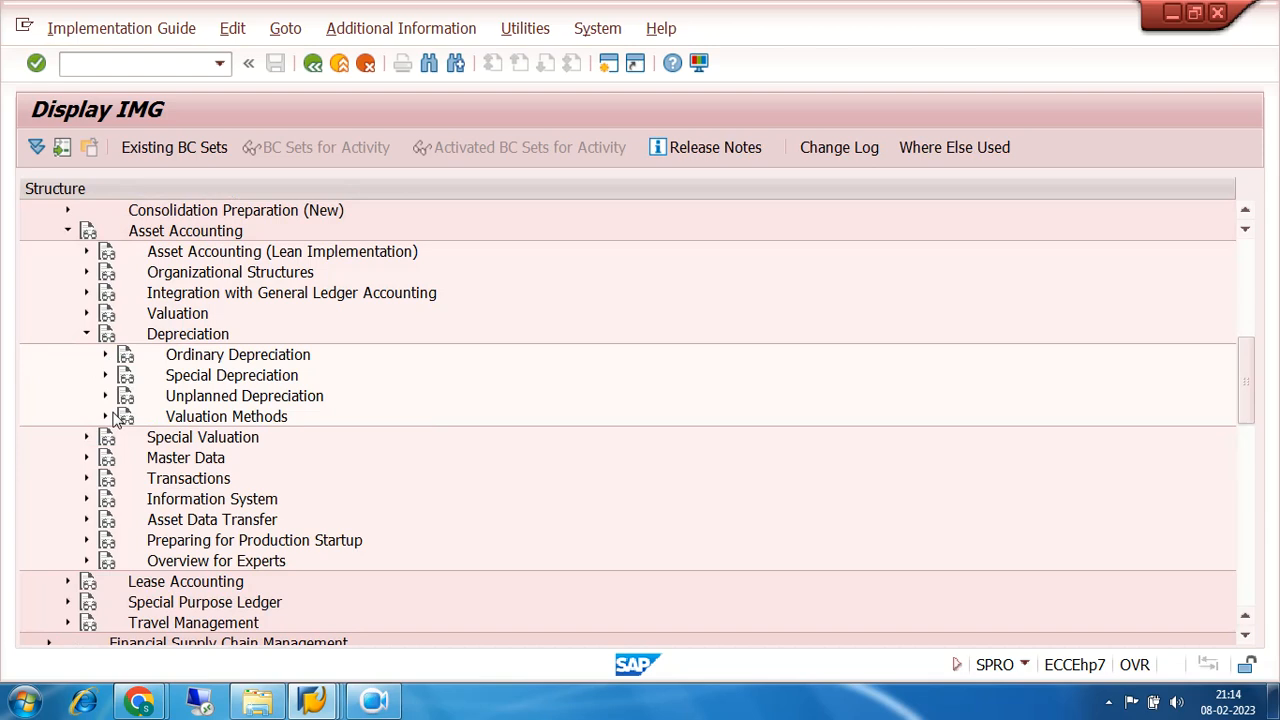
pyautogui.click(105, 416)
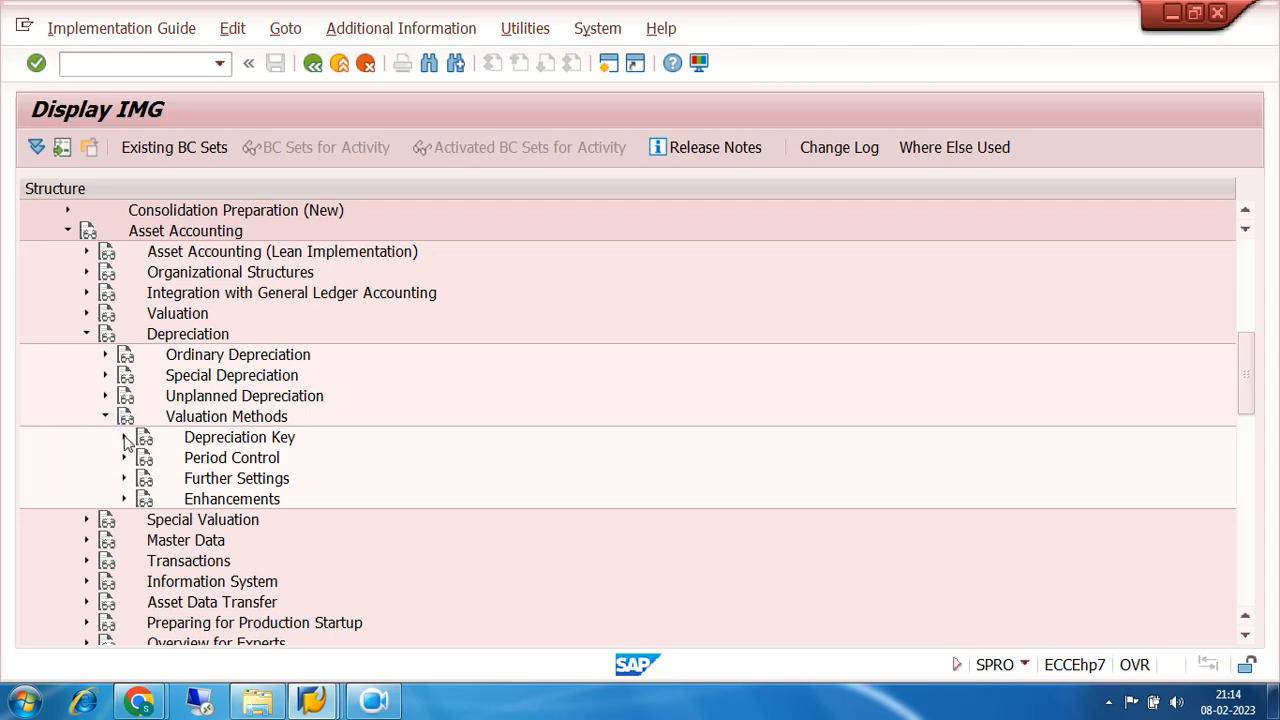
pyautogui.click(124, 437)
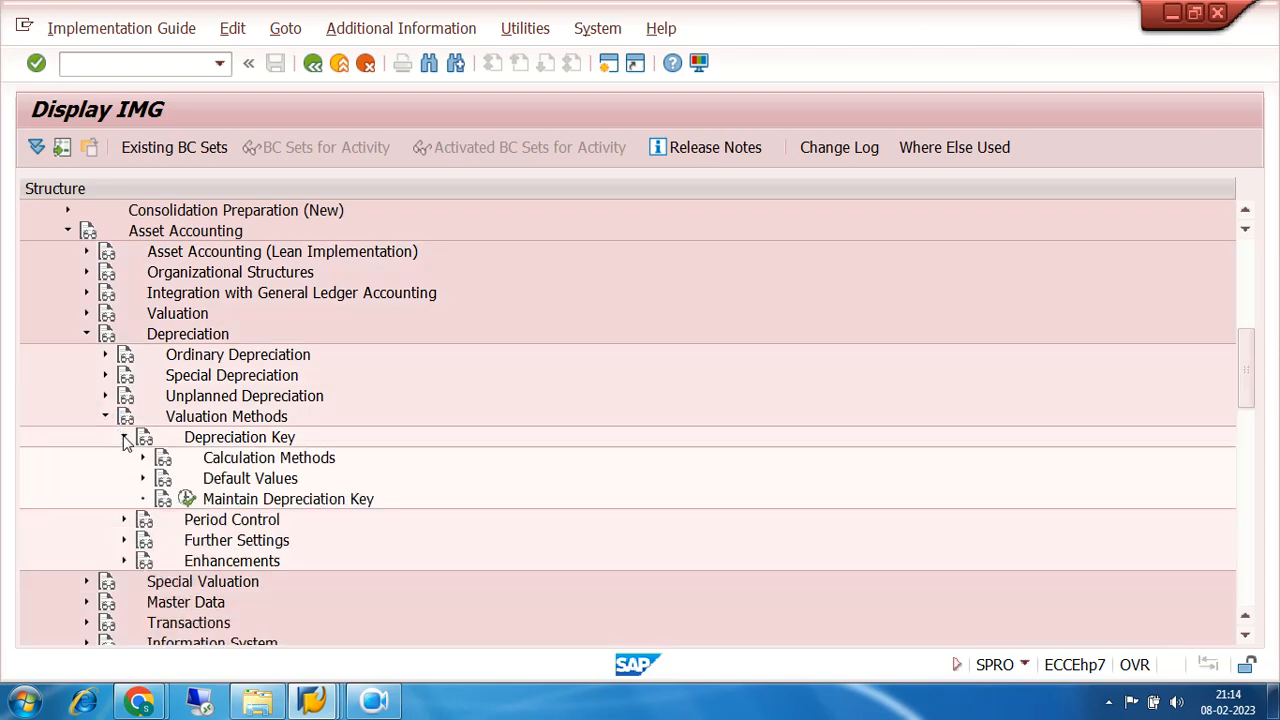
pyautogui.click(143, 458)
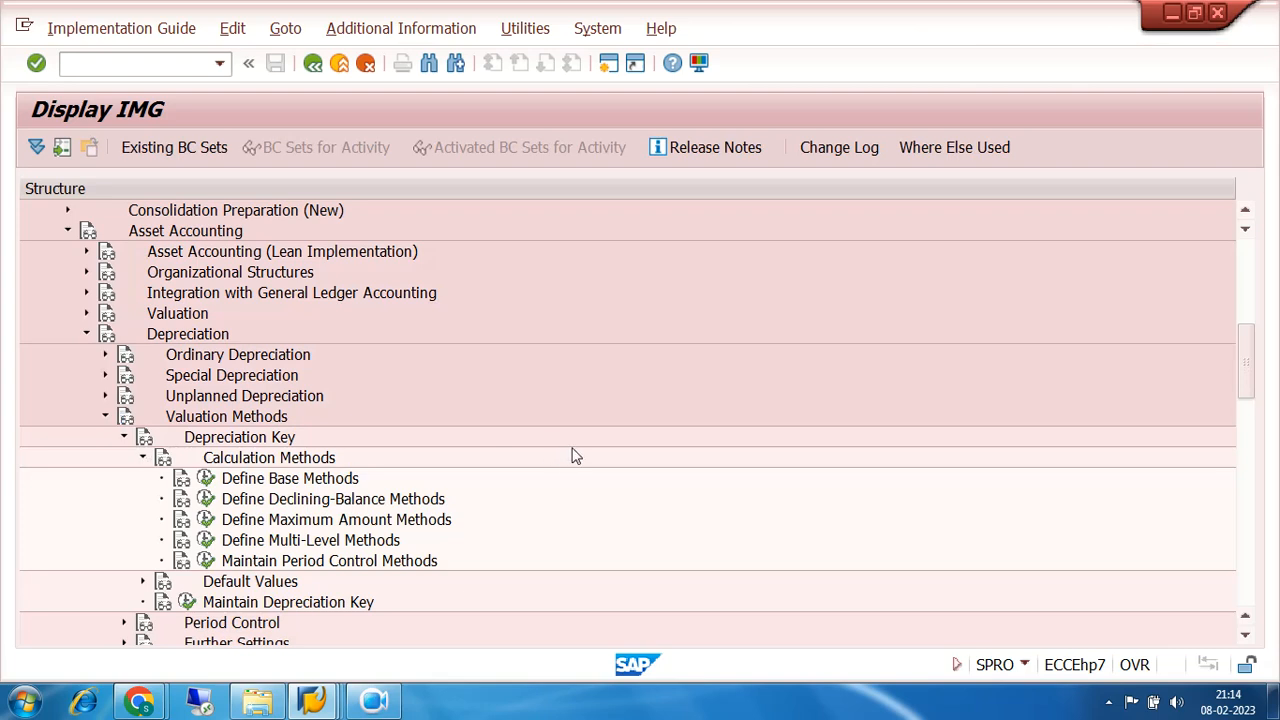
pyautogui.scroll(-2, 566, 452)
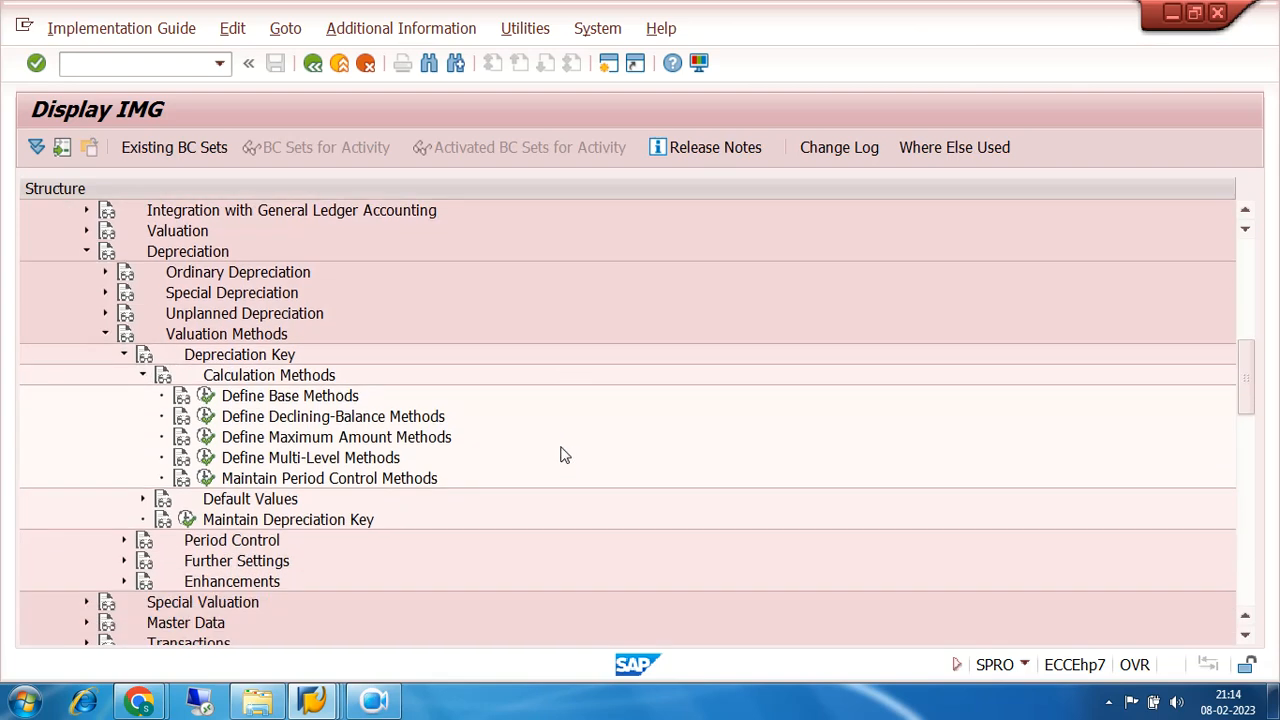
pyautogui.click(206, 457)
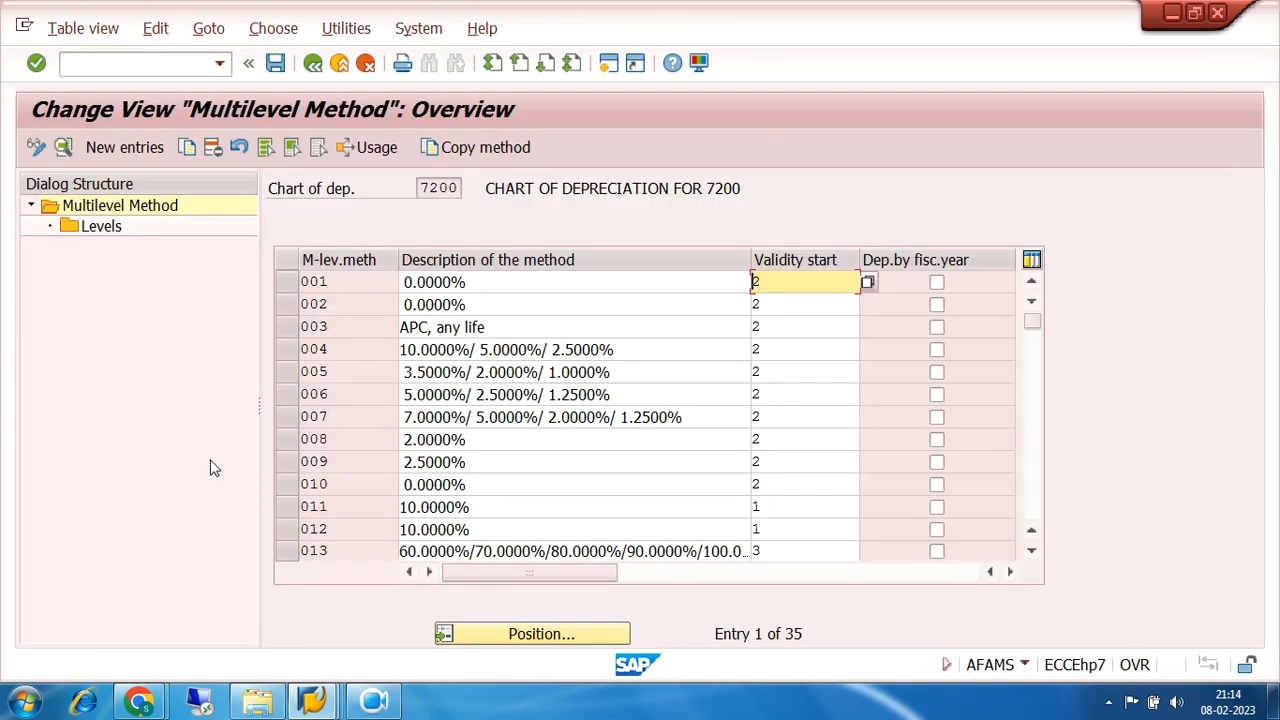
# Check the percentage in the levels of multilevel method 72A and return to the method overview
pyautogui.click(1037, 492)
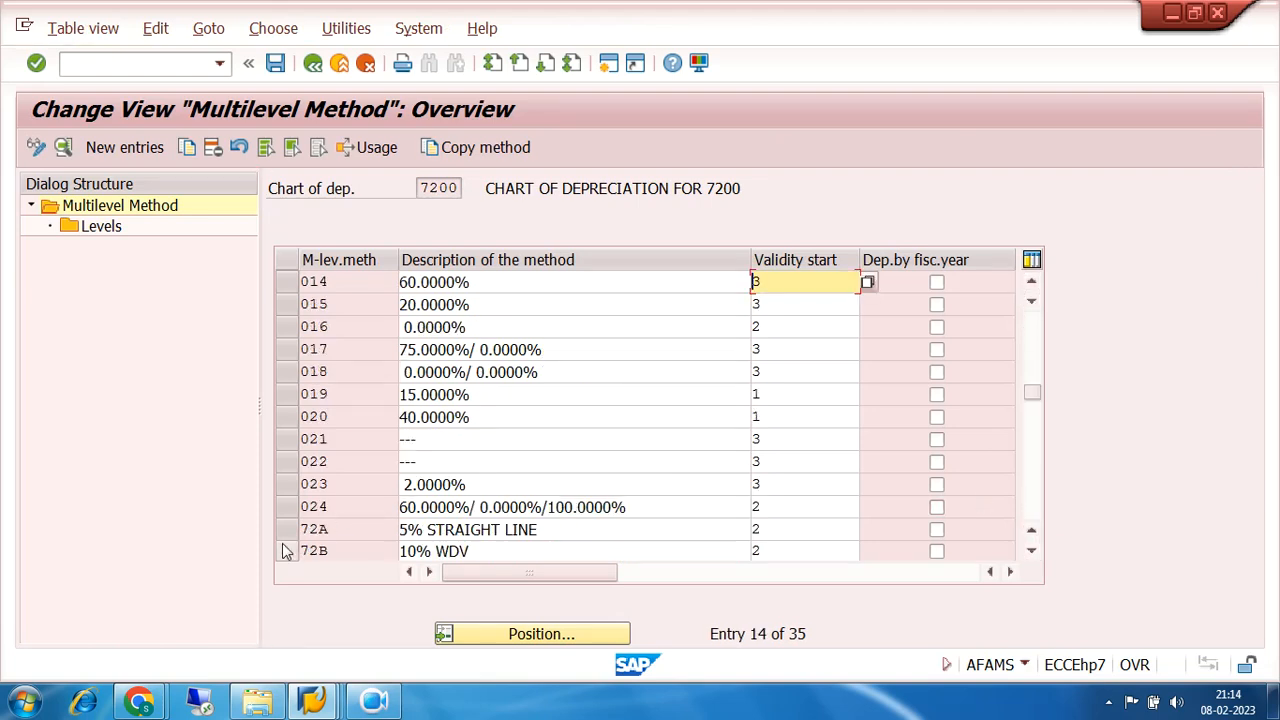
pyautogui.click(290, 535)
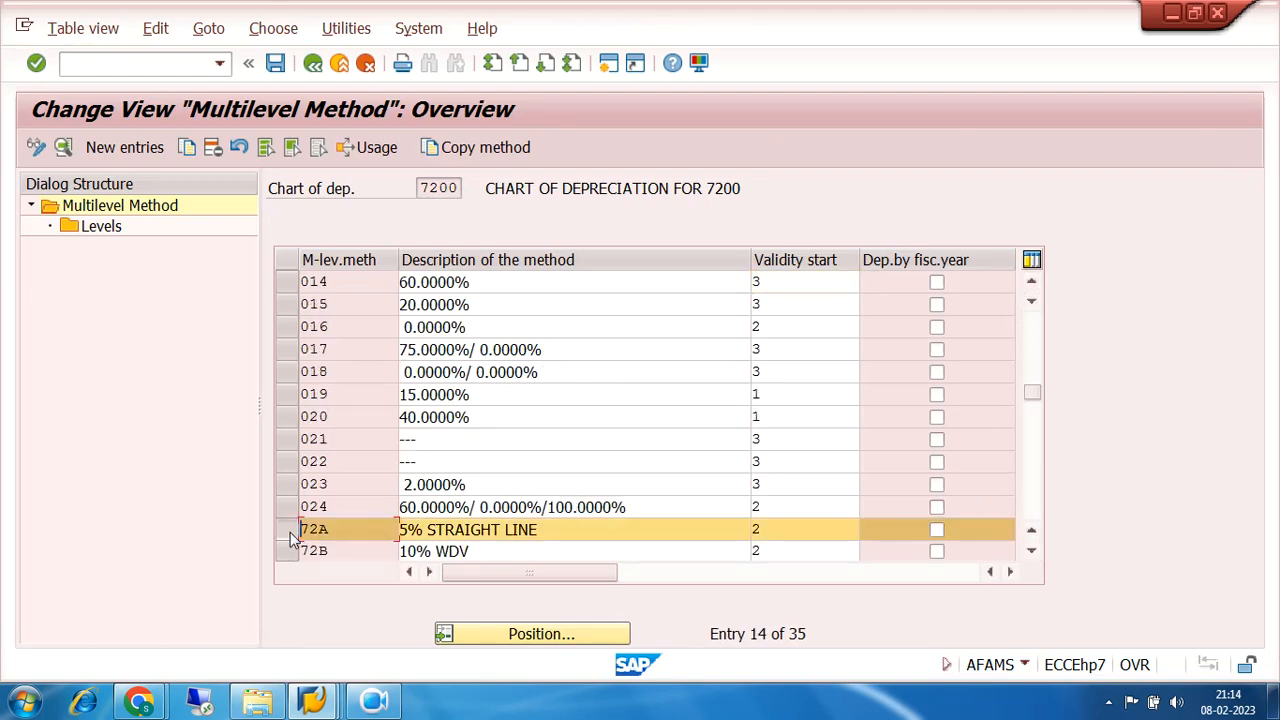
pyautogui.doubleClick(100, 228)
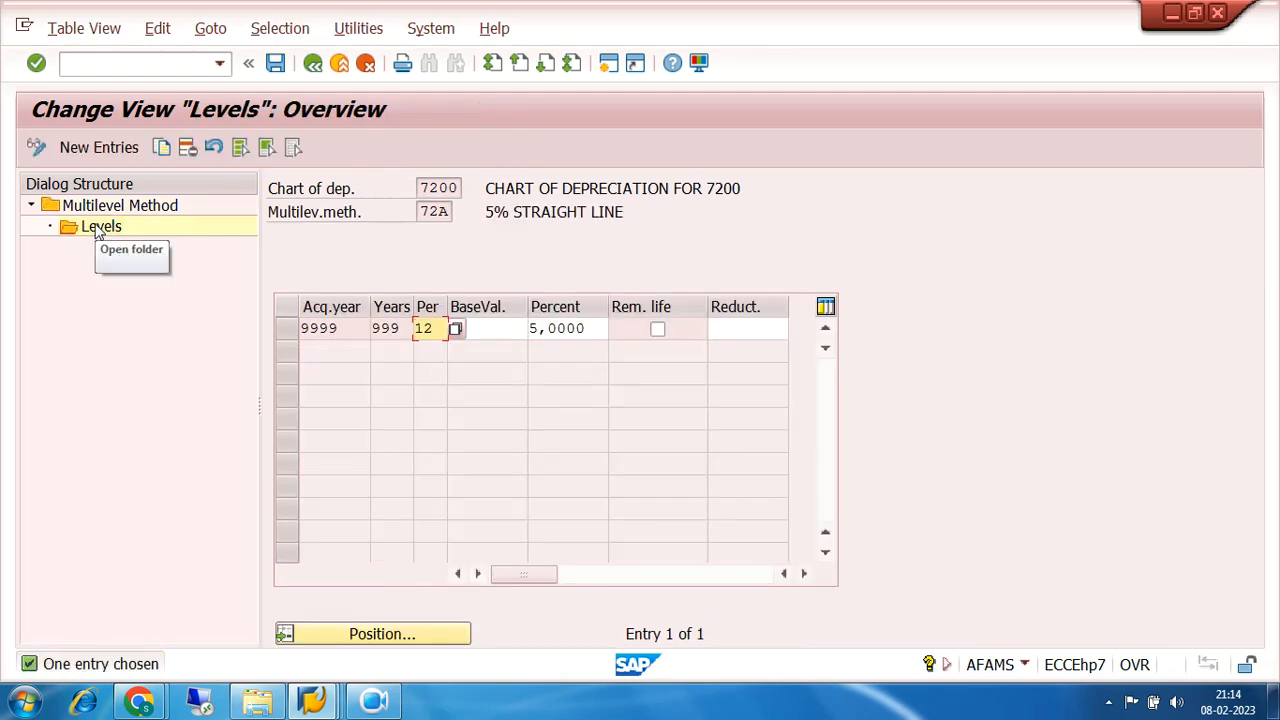
pyautogui.click(597, 328)
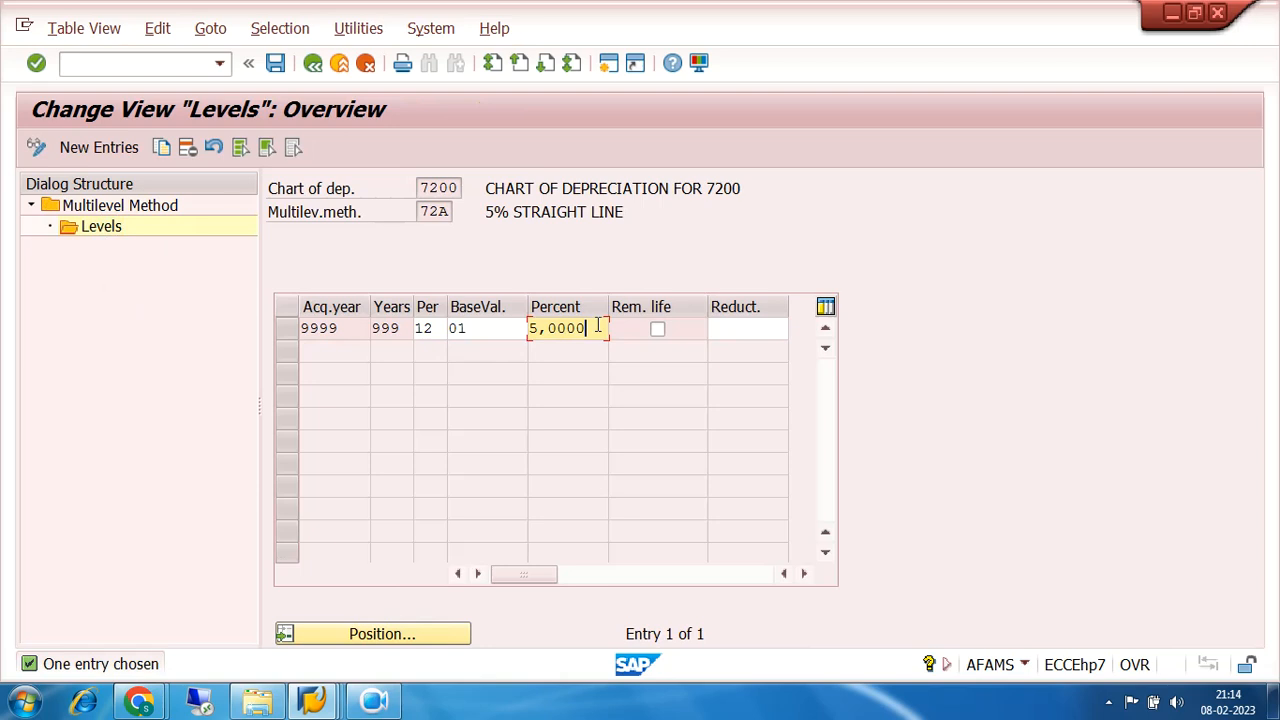
pyautogui.click(313, 65)
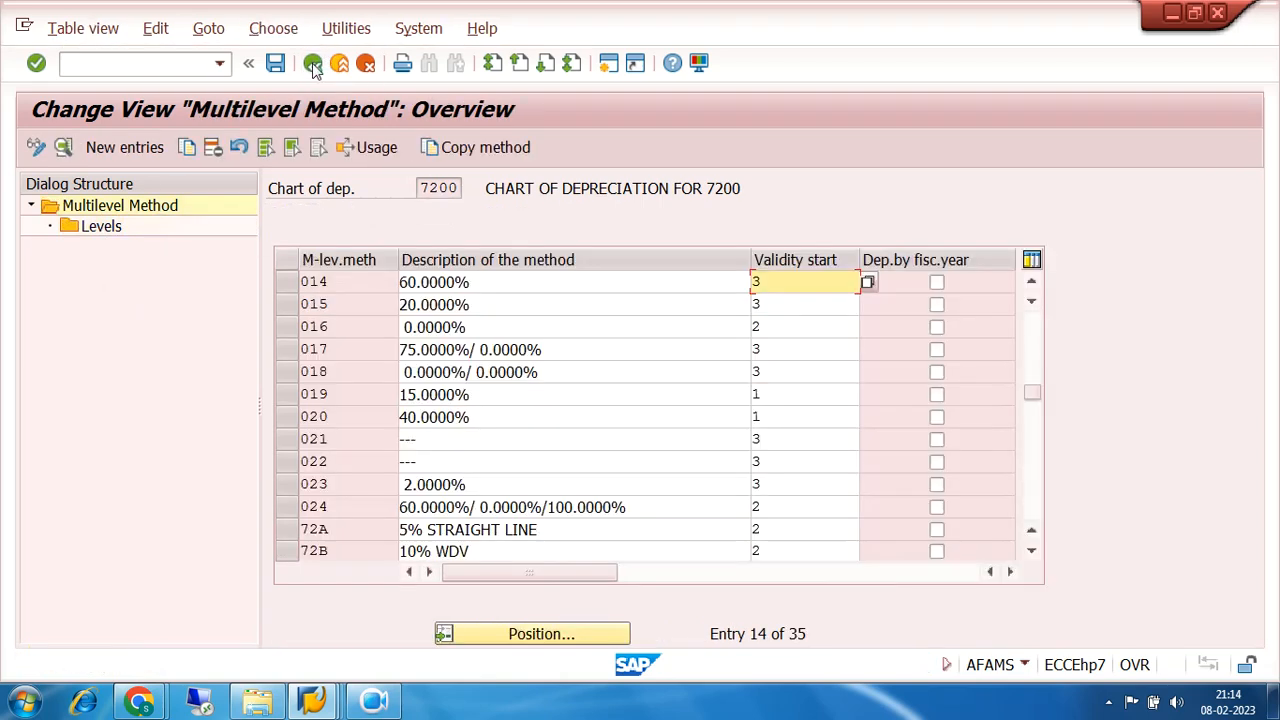
# Copy multilevel method 72A within chart of depreciation 7200 as 72C with the description 10% STRAIGHT LINE, including its dependent entries
pyautogui.click(288, 535)
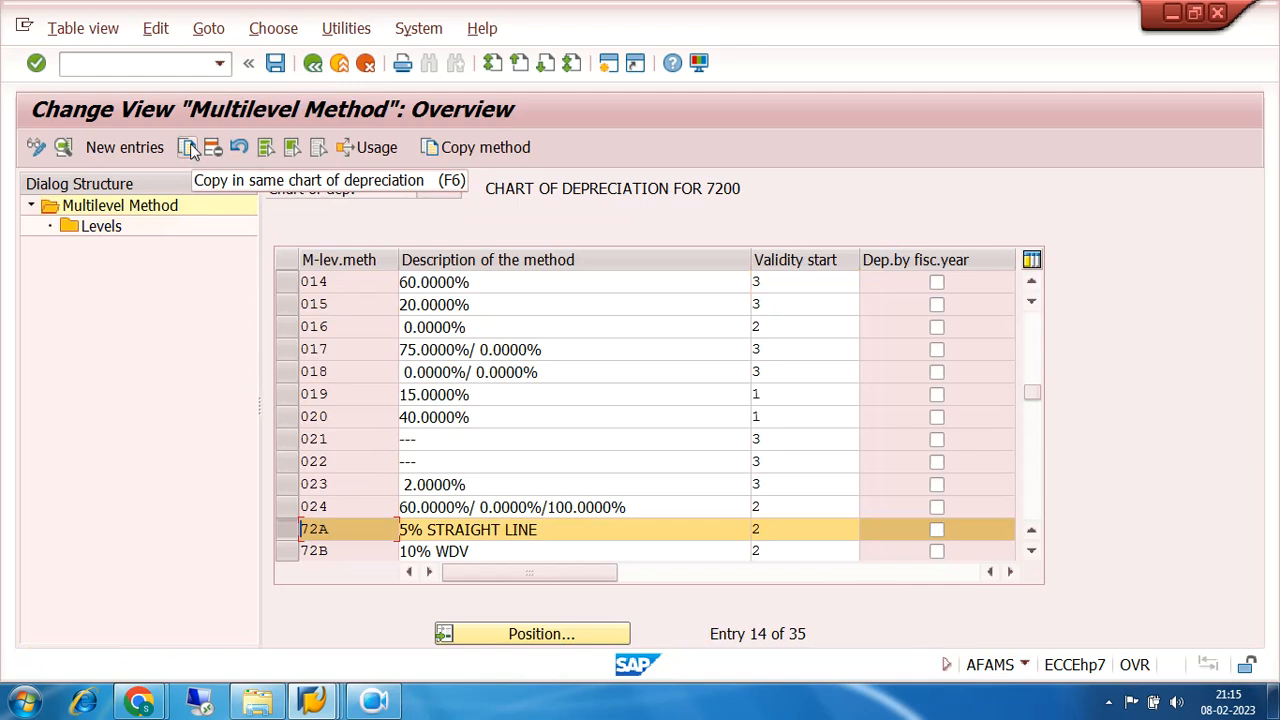
pyautogui.click(190, 147)
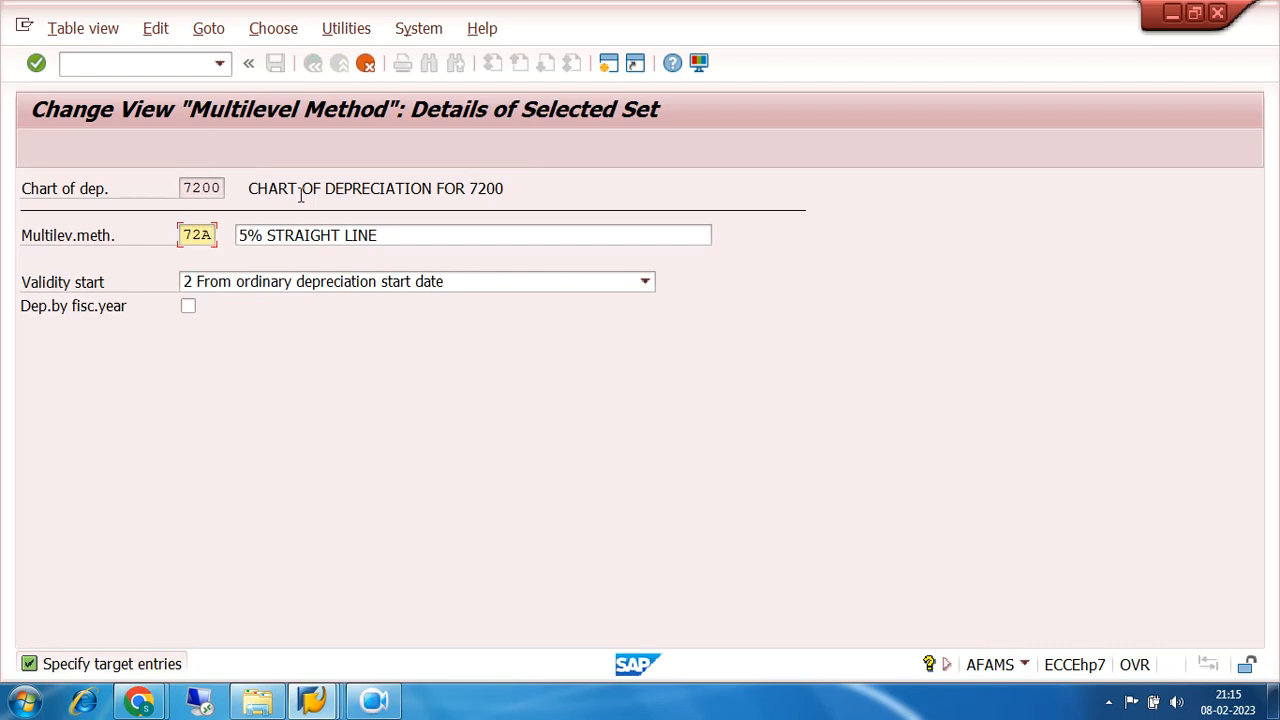
pyautogui.write('72C')
pyautogui.click(382, 236)
pyautogui.press('BackSpace')
pyautogui.press('BackSpace')
pyautogui.press('BackSpace')
pyautogui.press('BackSpace')
pyautogui.press('BackSpace')
pyautogui.press('BackSpace')
pyautogui.press('BackSpace')
pyautogui.press('BackSpace')
pyautogui.press('BackSpace')
pyautogui.press('BackSpace')
pyautogui.press('BackSpace')
pyautogui.press('BackSpace')
pyautogui.press('BackSpace')
pyautogui.press('BackSpace')
pyautogui.press('BackSpace')
pyautogui.press('BackSpace')
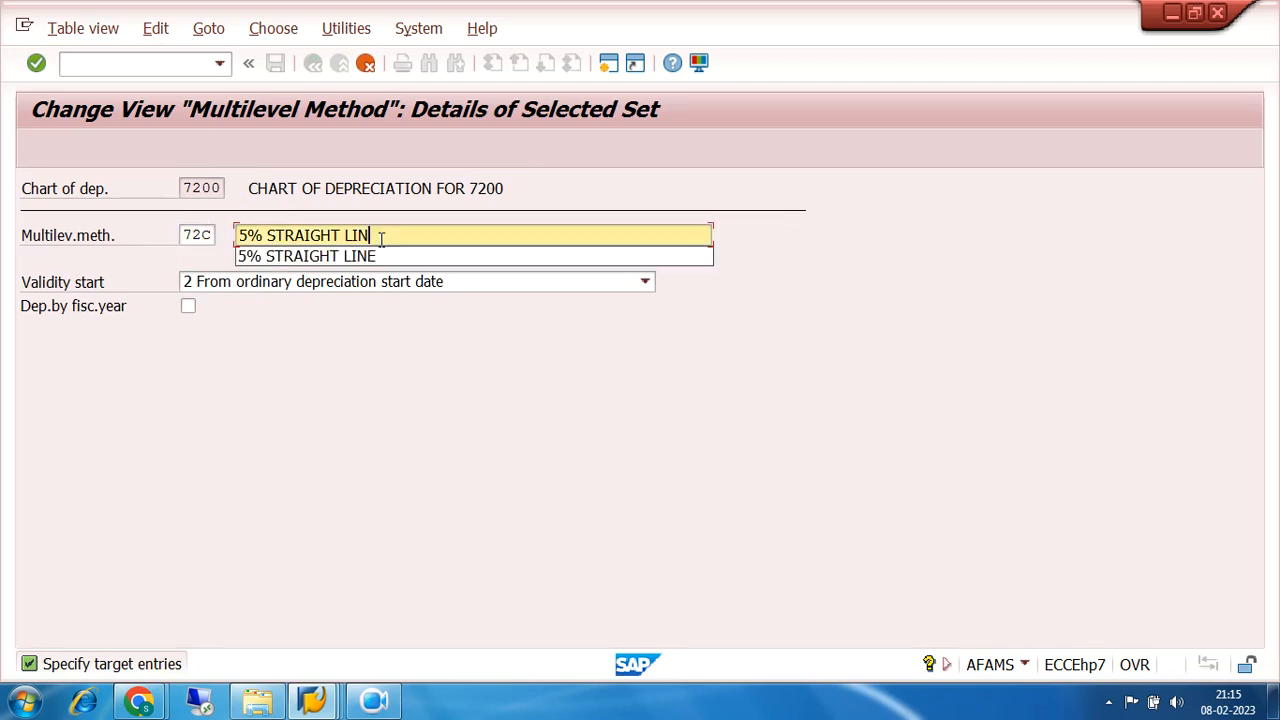
pyautogui.write('10')
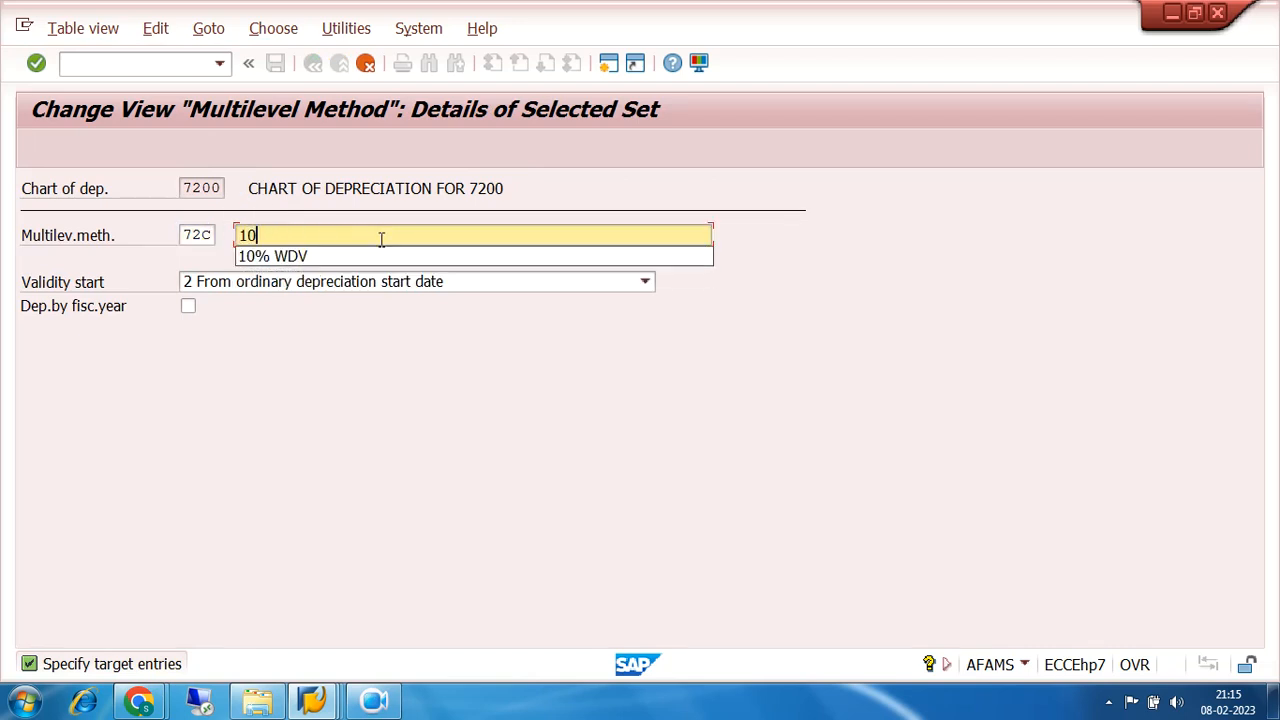
pyautogui.write('% S')
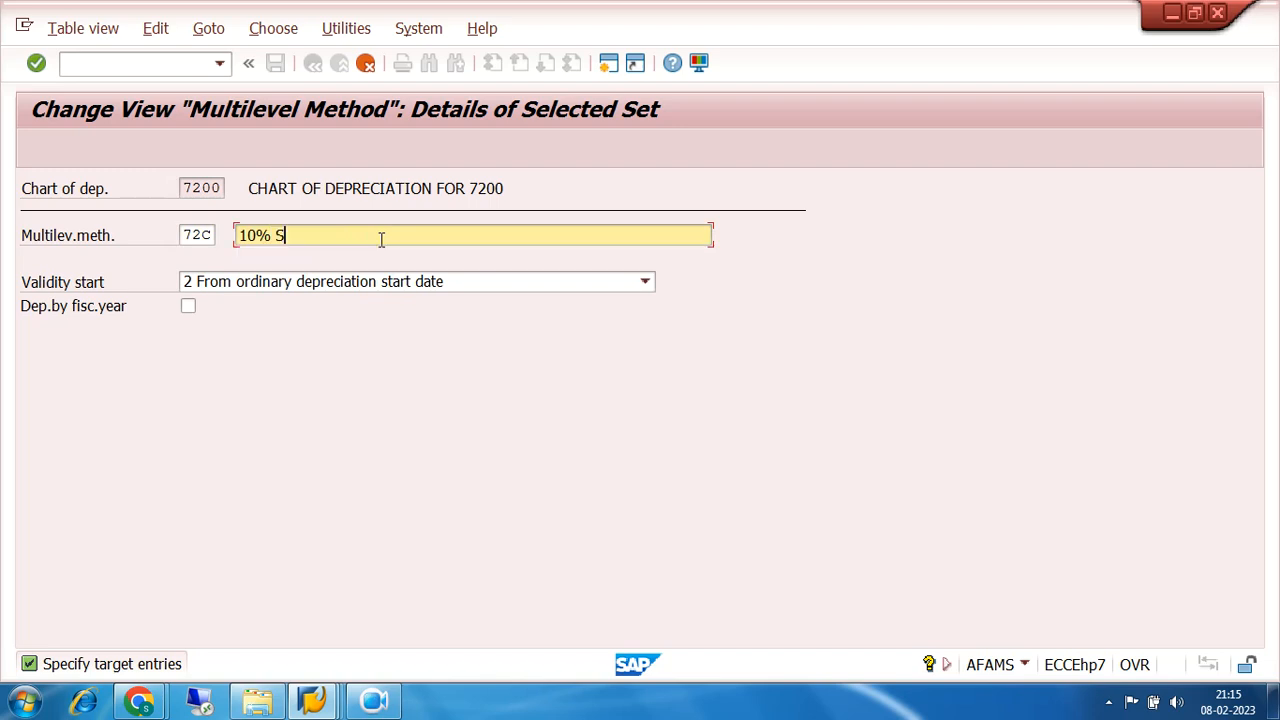
pyautogui.write('TRAIGHT LINE')
pyautogui.press('Return')
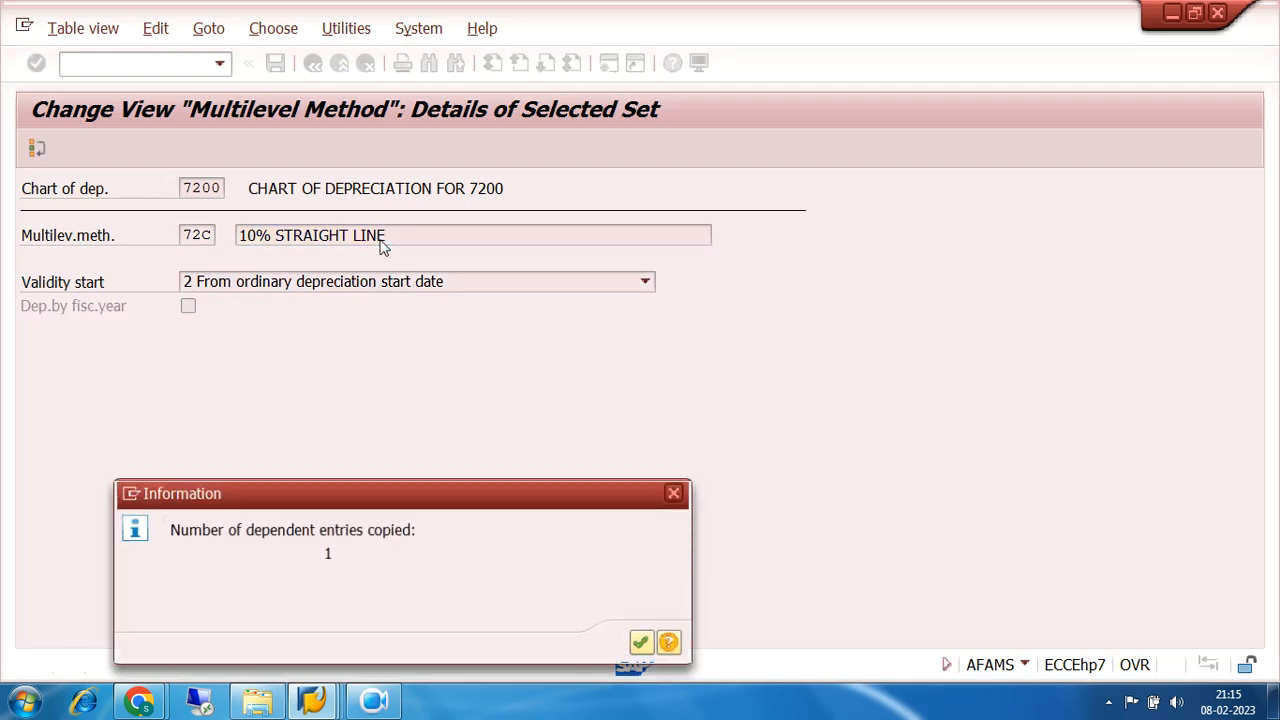
pyautogui.click(643, 642)
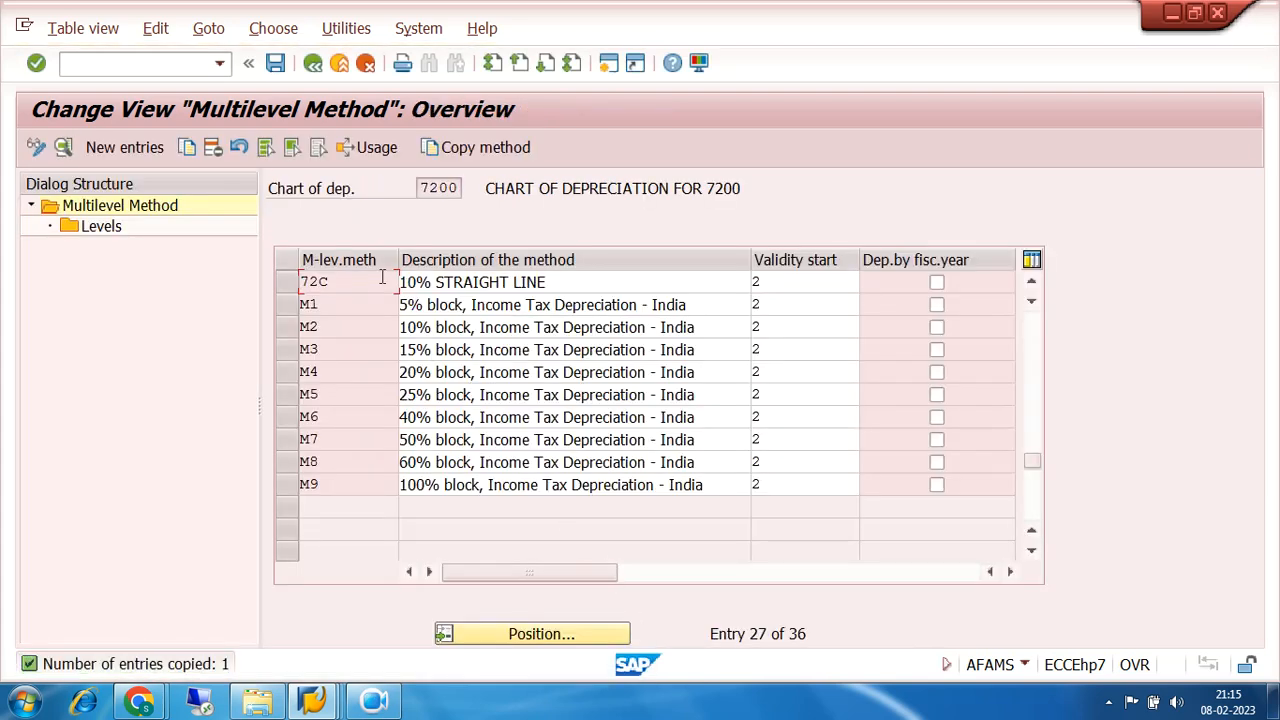
# Set the percentage in the levels of multilevel method 72C to 10 and save the change
pyautogui.hotkey('ctrl', 's')
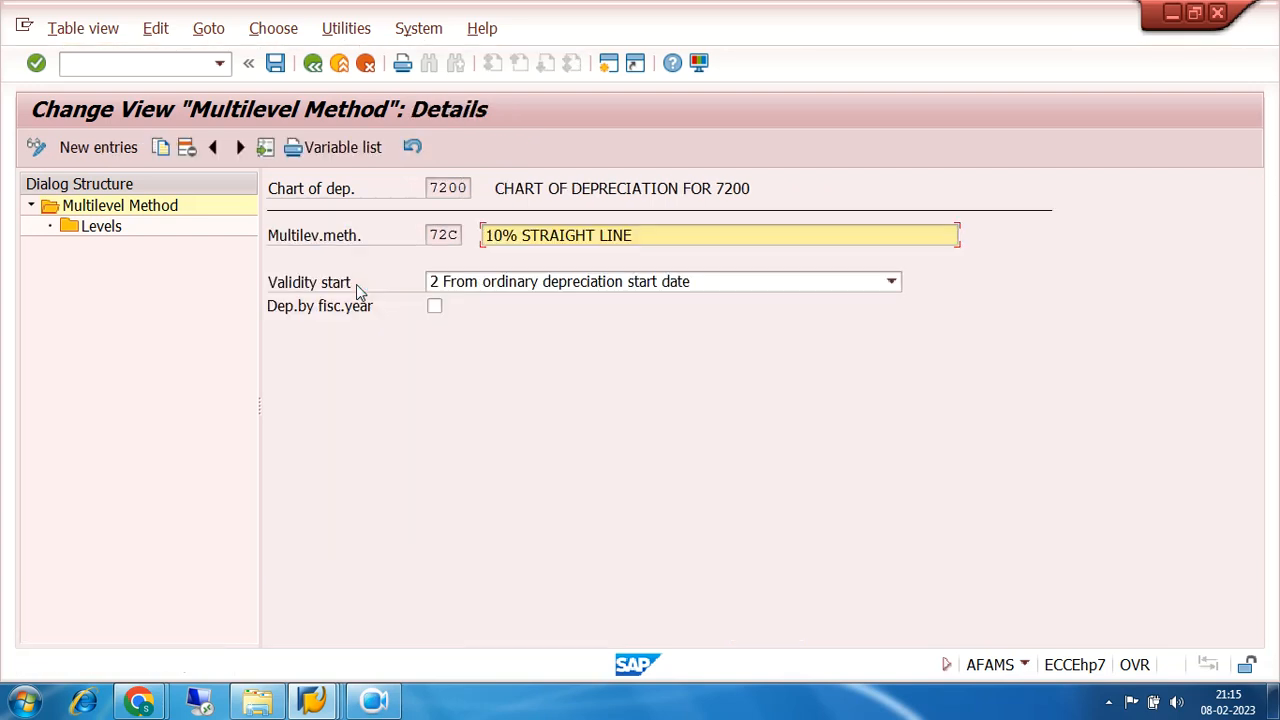
pyautogui.click(108, 232)
pyautogui.doubleClick(108, 230)
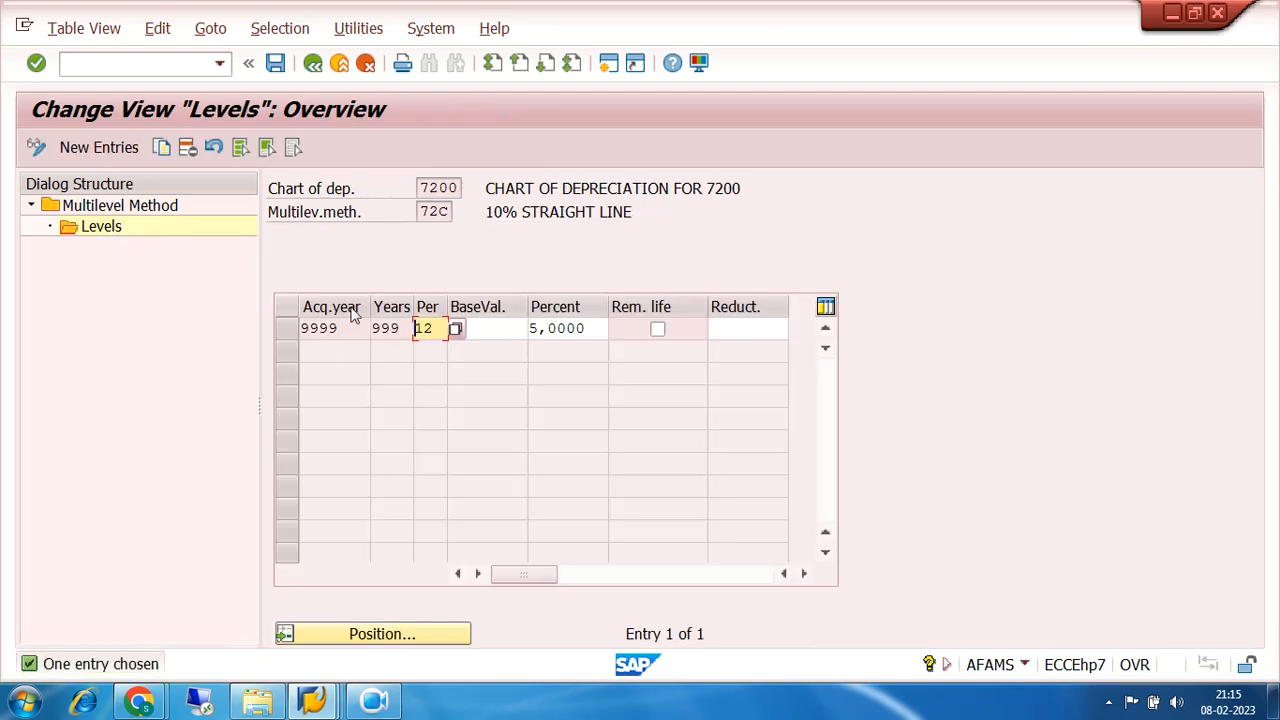
pyautogui.click(583, 329)
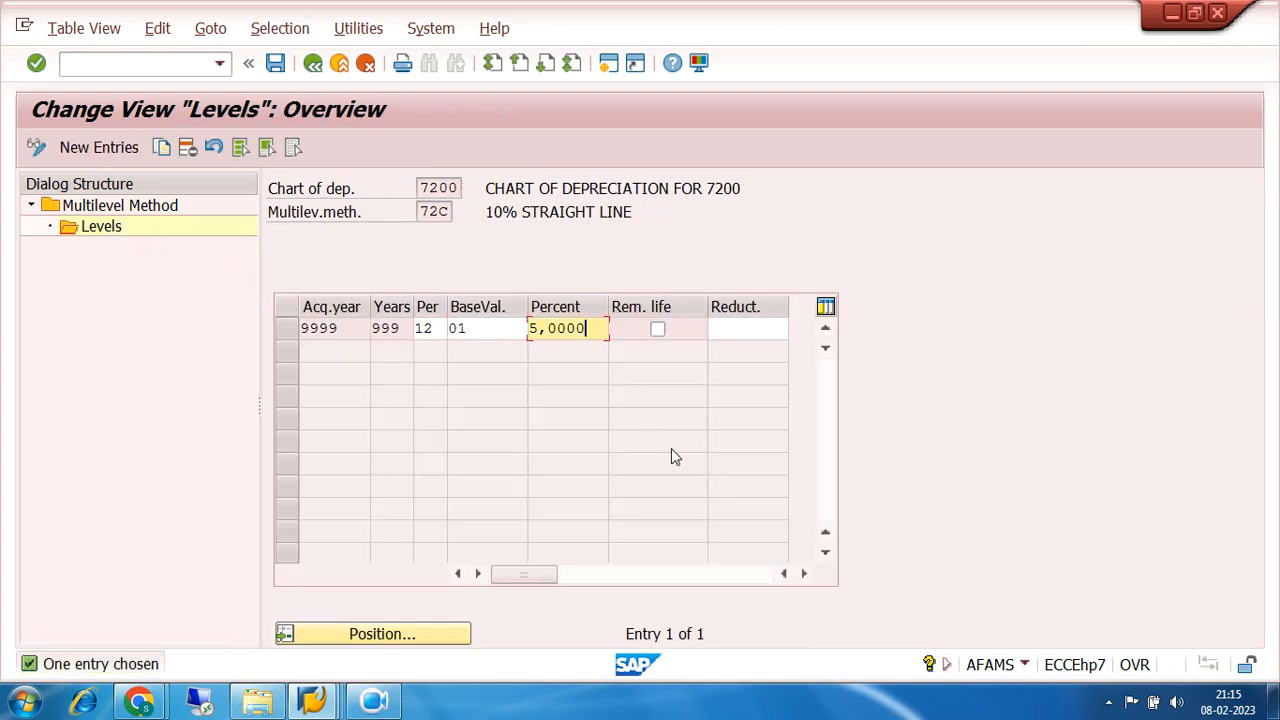
pyautogui.press('BackSpace')
pyautogui.press('BackSpace')
pyautogui.press('BackSpace')
pyautogui.press('BackSpace')
pyautogui.press('BackSpace')
pyautogui.press('BackSpace')
pyautogui.write('10')
pyautogui.press('Return')
pyautogui.click(276, 66)
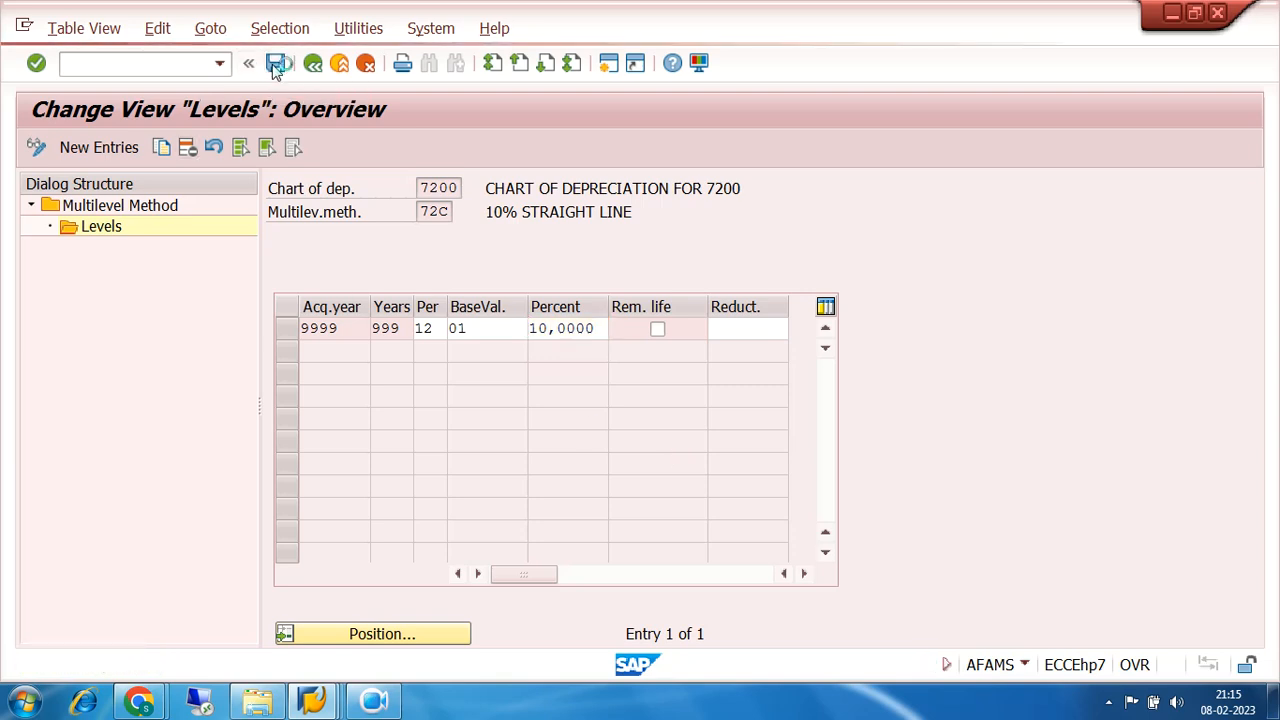
pyautogui.click(422, 385)
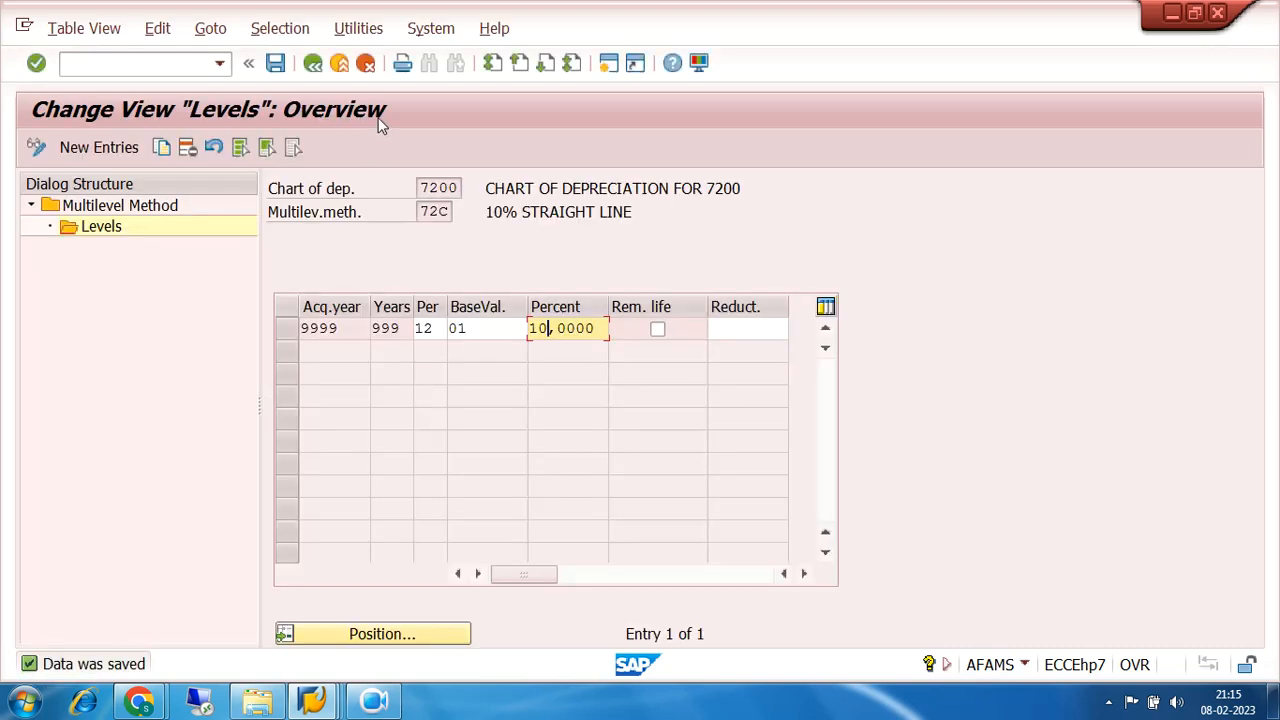
# Leave the multilevel method maintenance and switch to the session with the calculation method assignment of depreciation key 72C
pyautogui.click(313, 63)
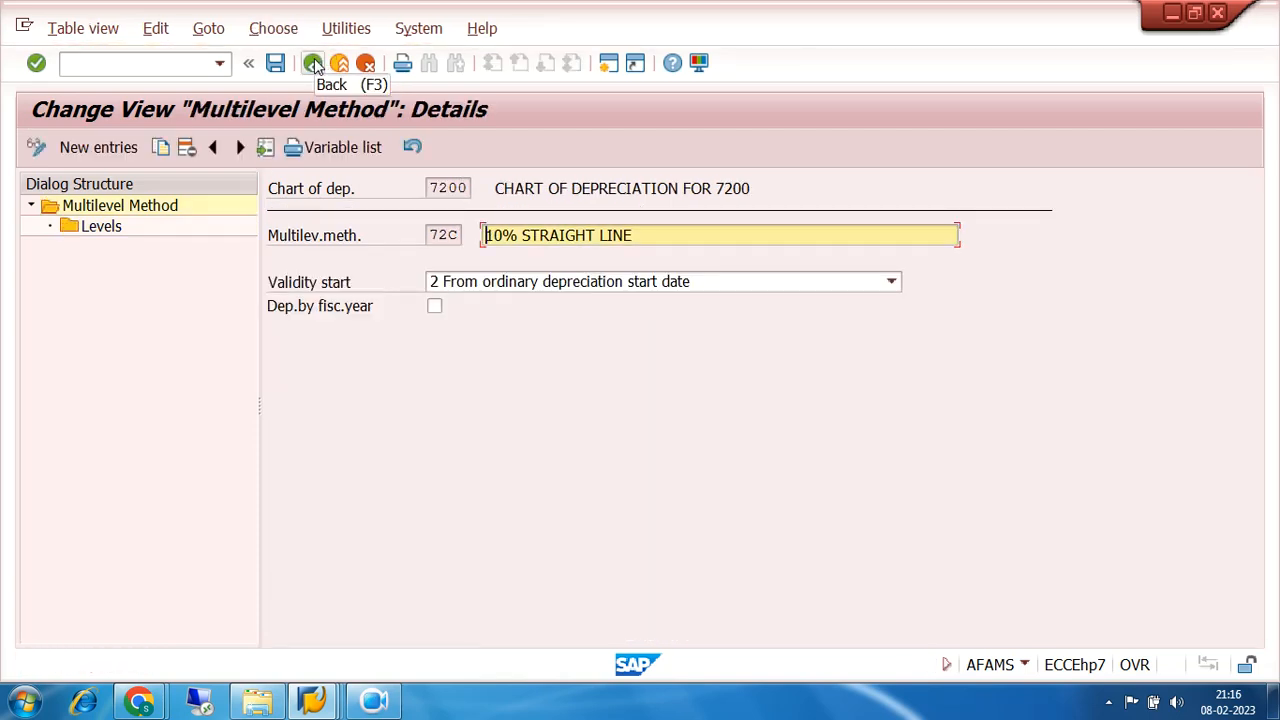
pyautogui.click(313, 63)
pyautogui.click(313, 63)
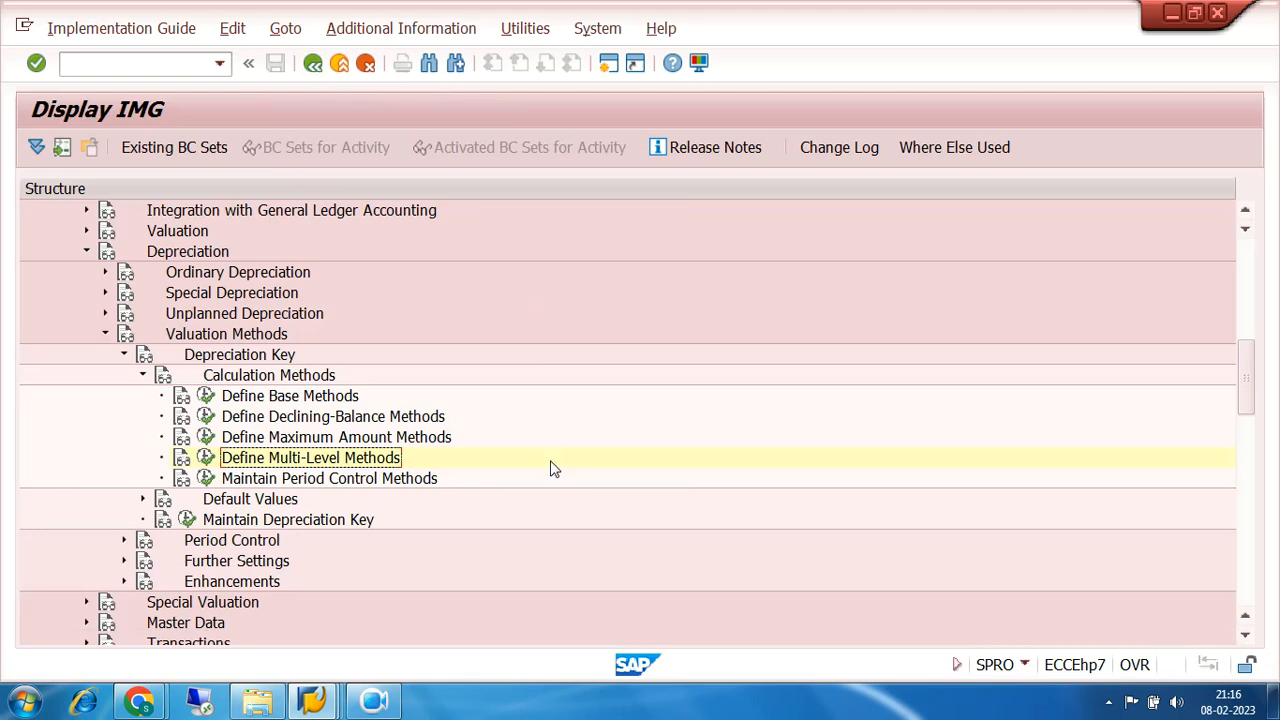
pyautogui.click(320, 703)
pyautogui.click(357, 615)
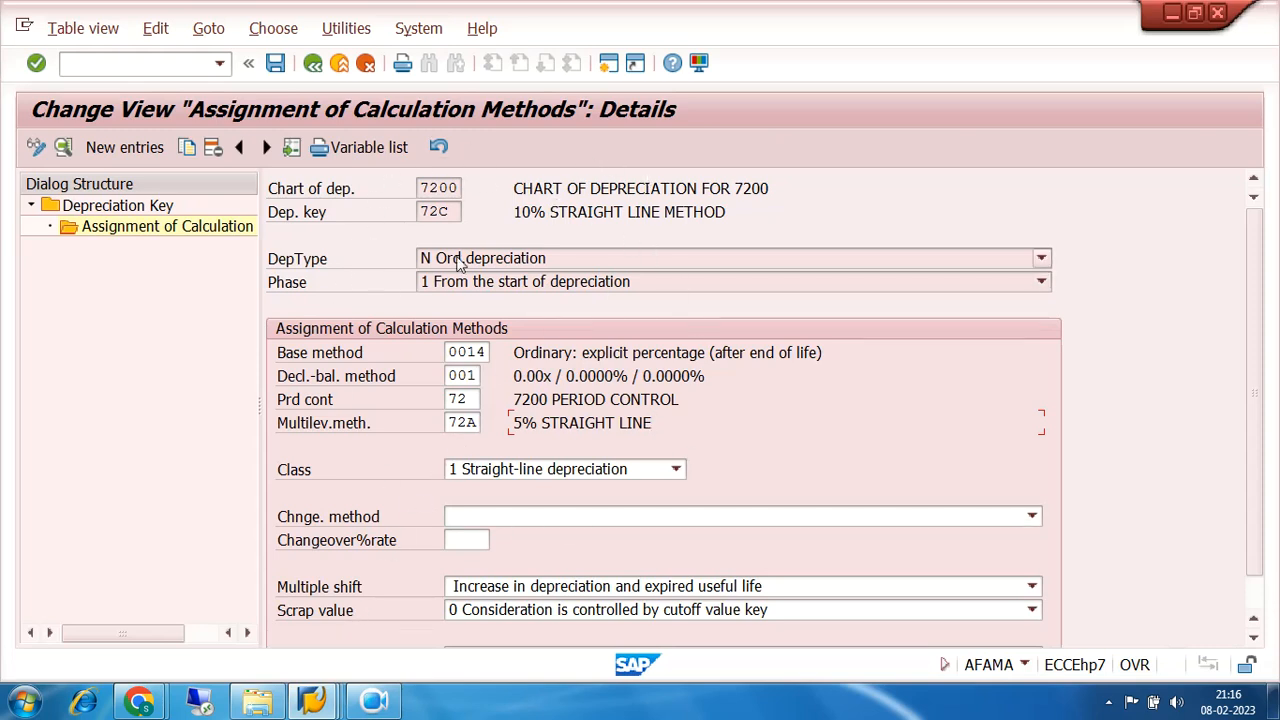
# Assign multilevel method 72C to the ordinary depreciation of depreciation key 72C and save the assignment
pyautogui.moveTo(452, 213); pyautogui.dragTo(367, 220)
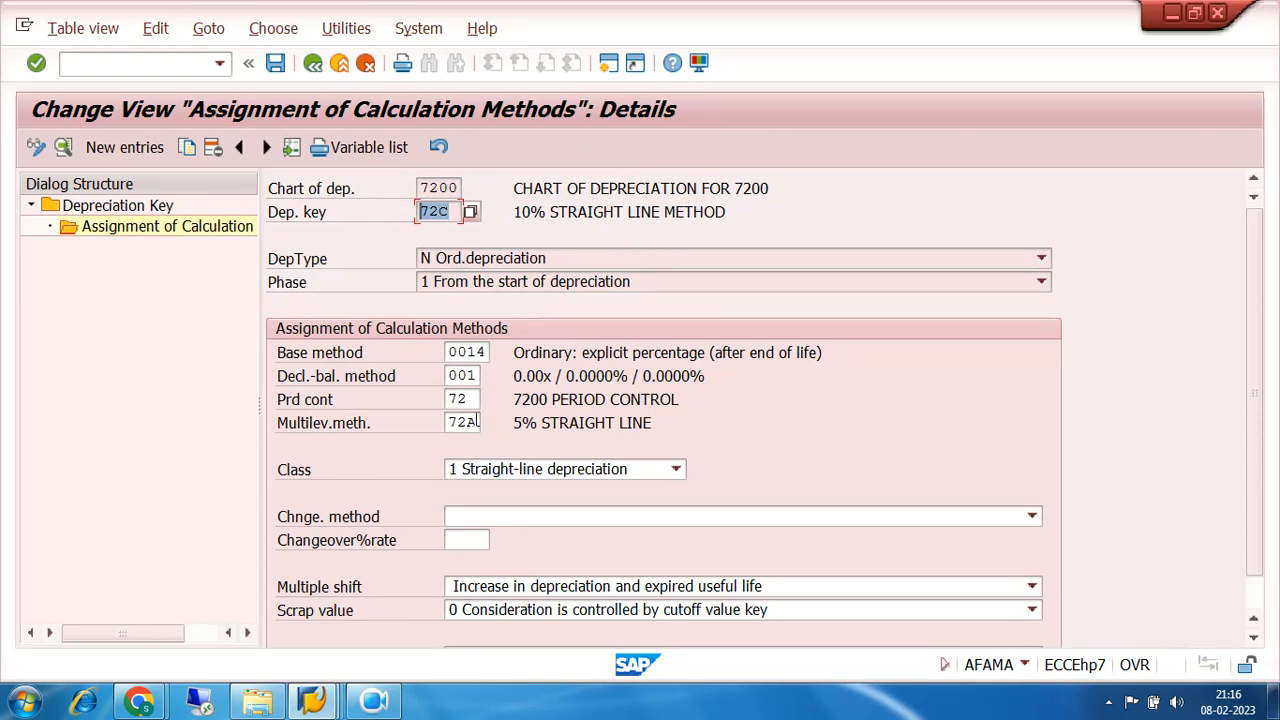
pyautogui.click(468, 422)
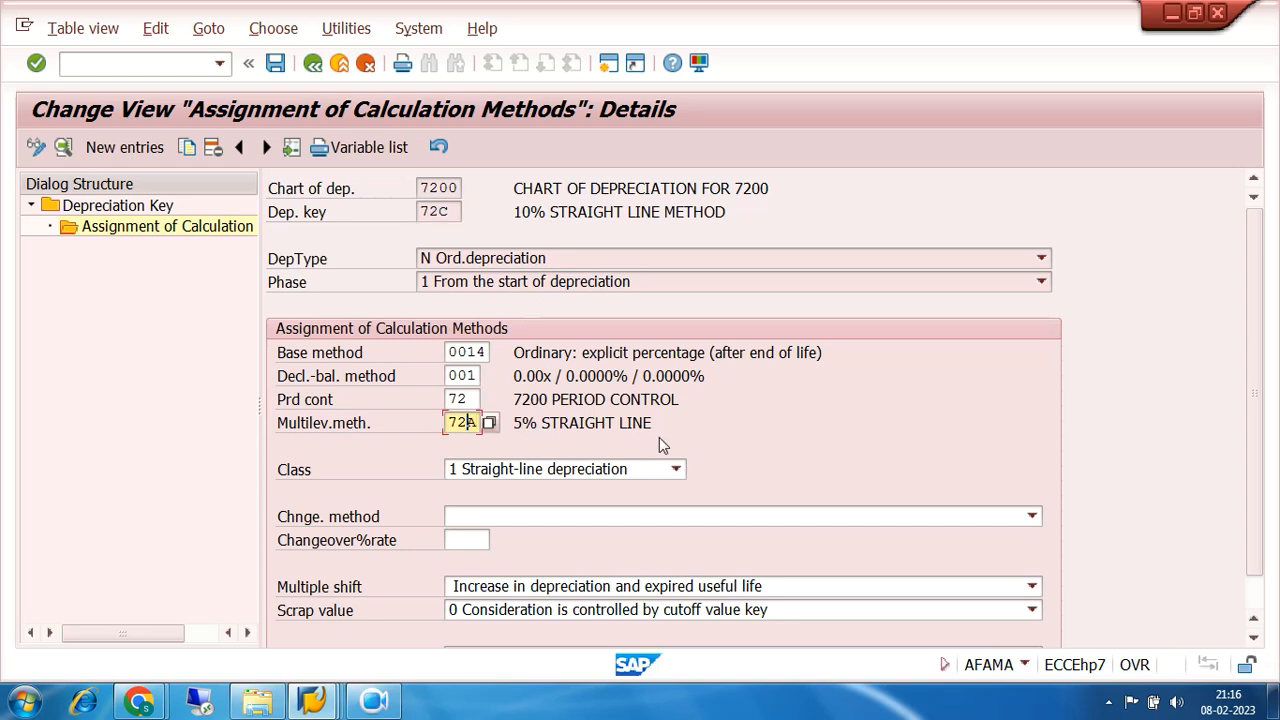
pyautogui.click(489, 423)
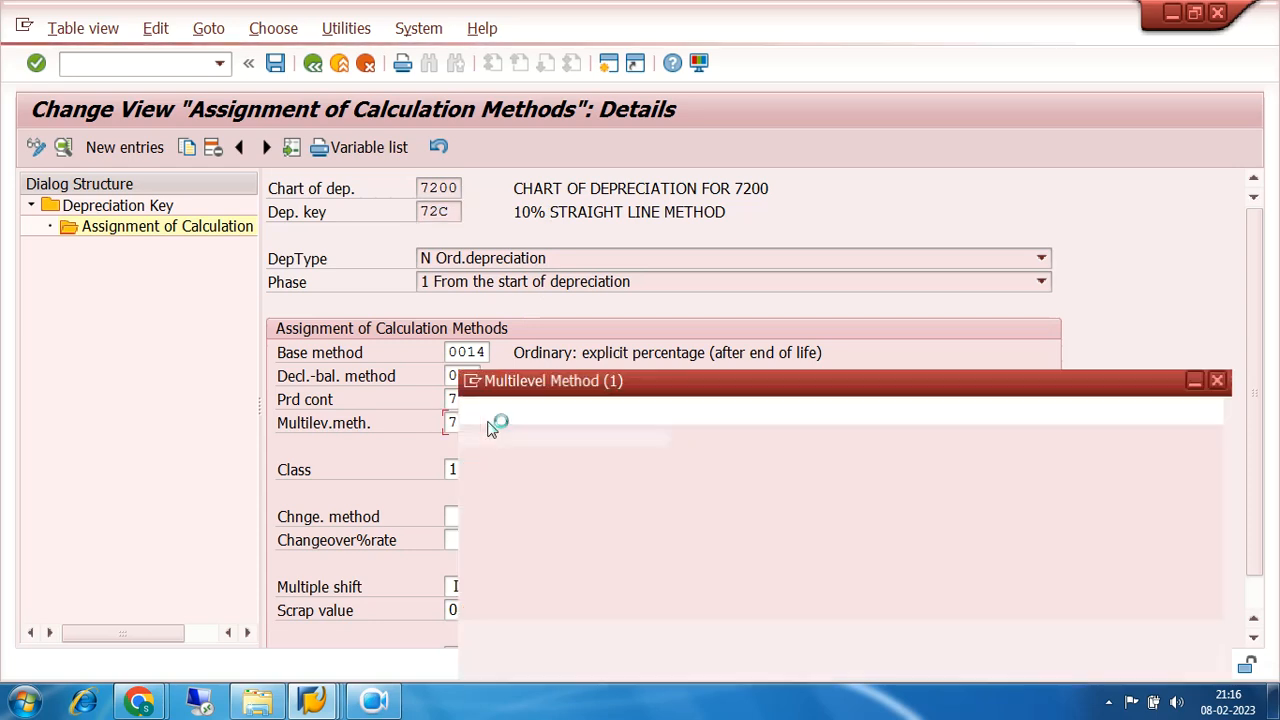
pyautogui.scroll(-5, 774, 455)
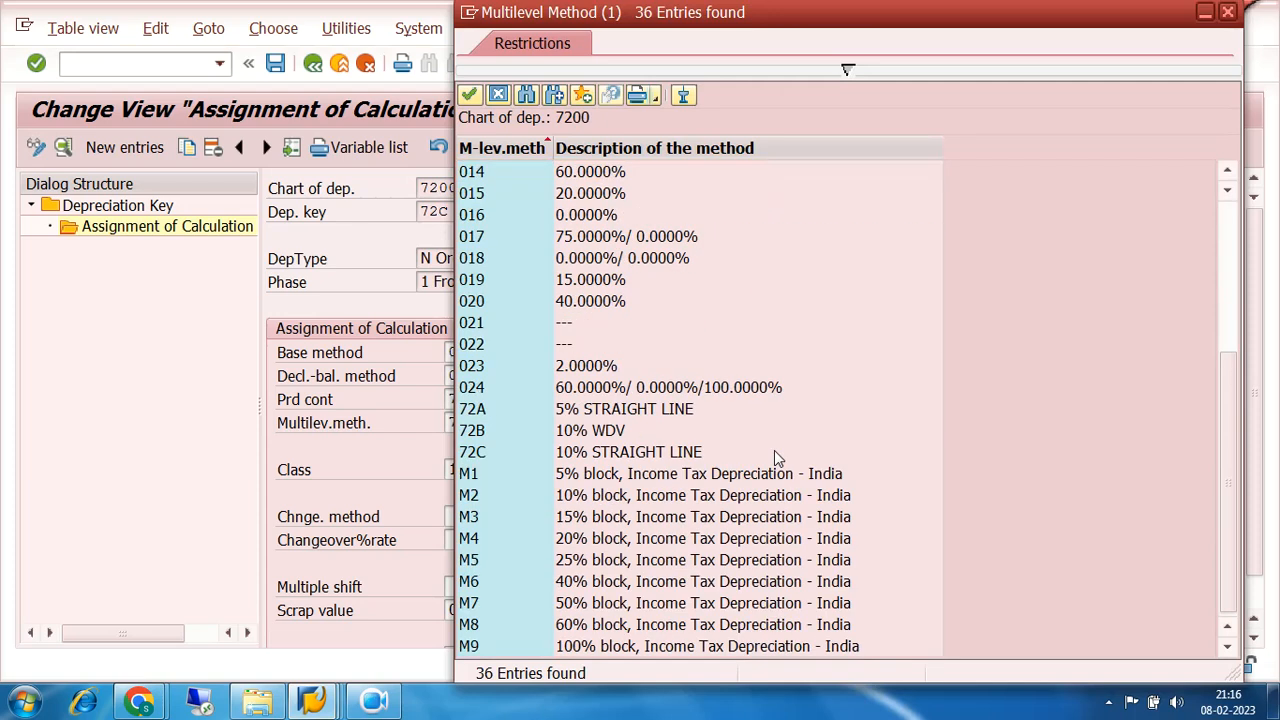
pyautogui.click(486, 455)
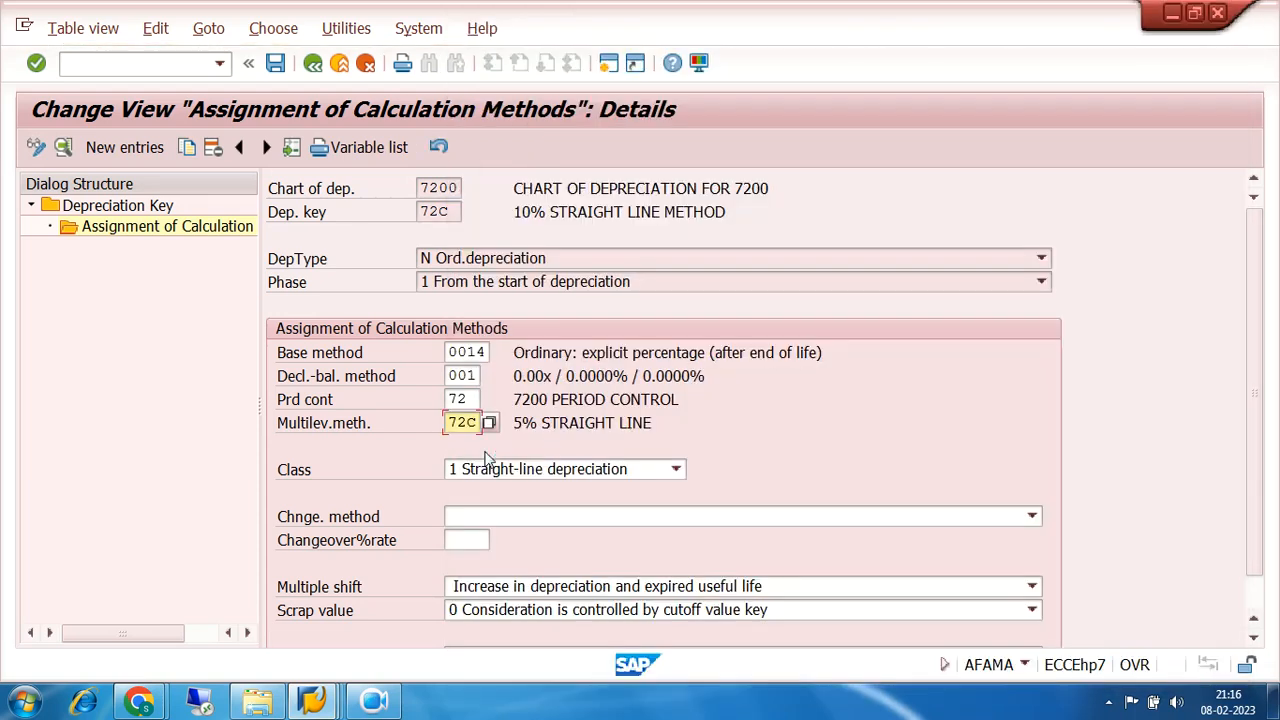
pyautogui.press('Return')
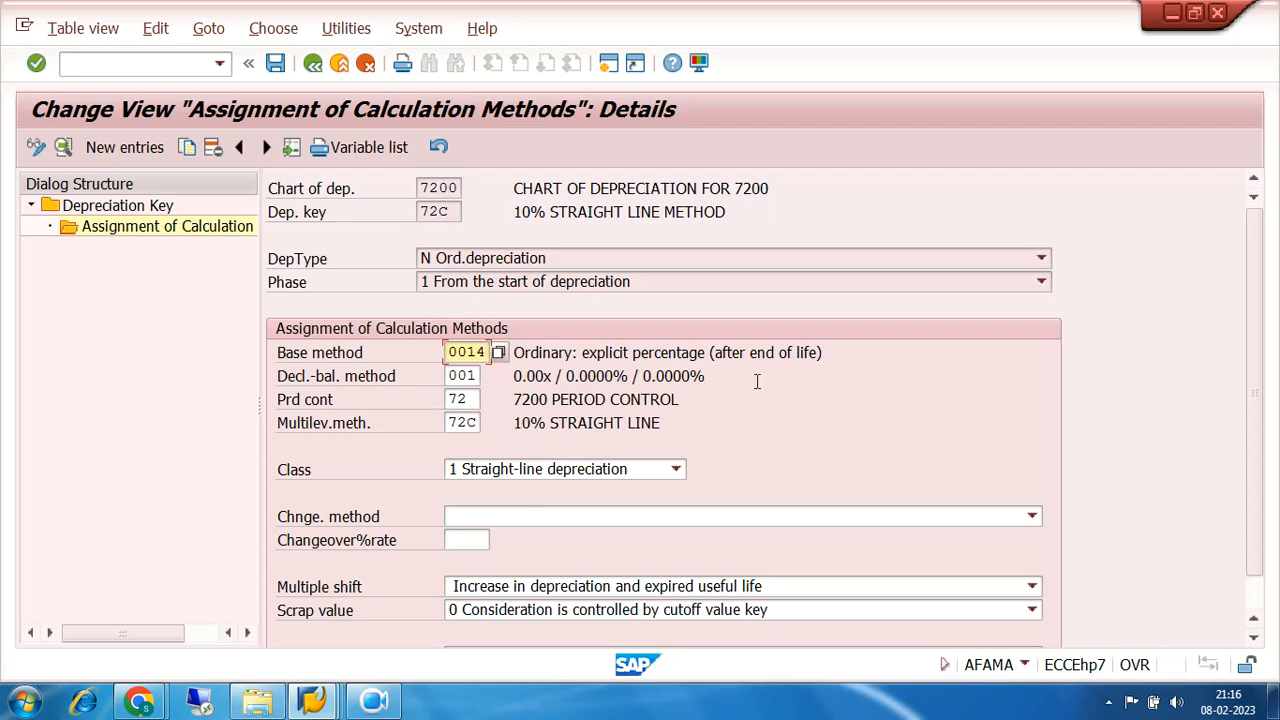
pyautogui.click(275, 64)
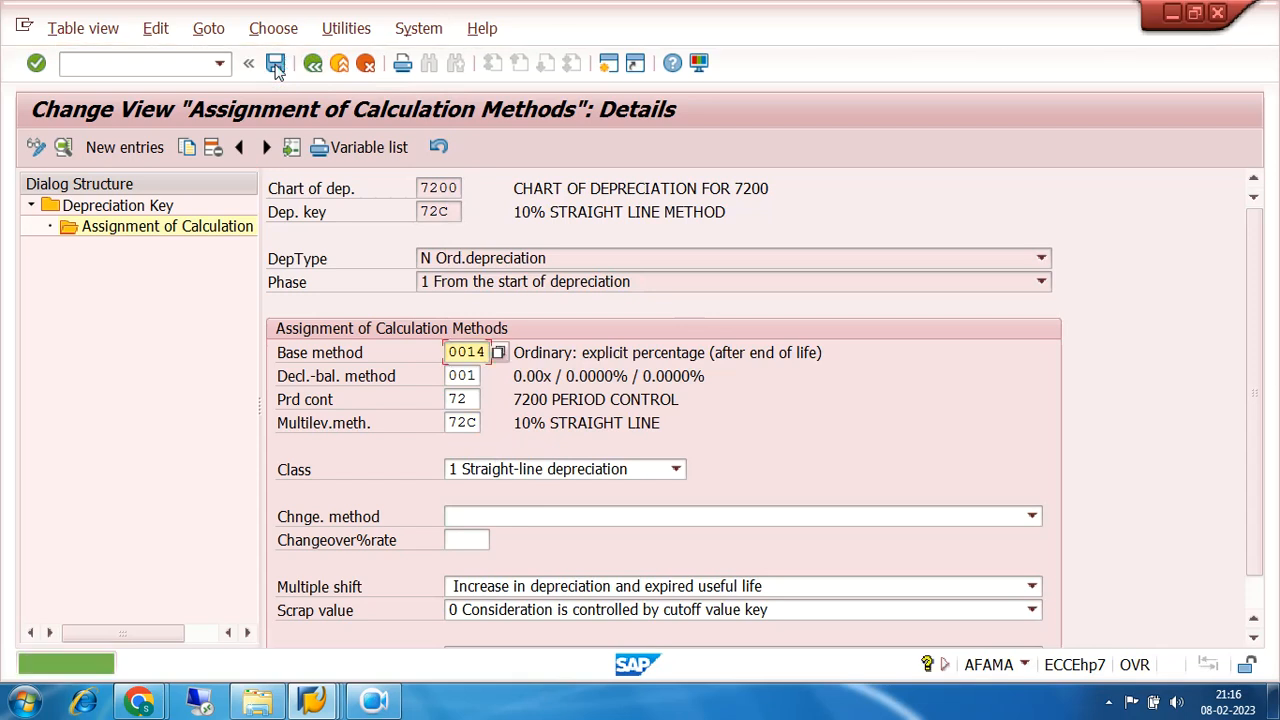
# Return to the implementation guide and reopen the Maintain Depreciation Key activity
pyautogui.click(313, 63)
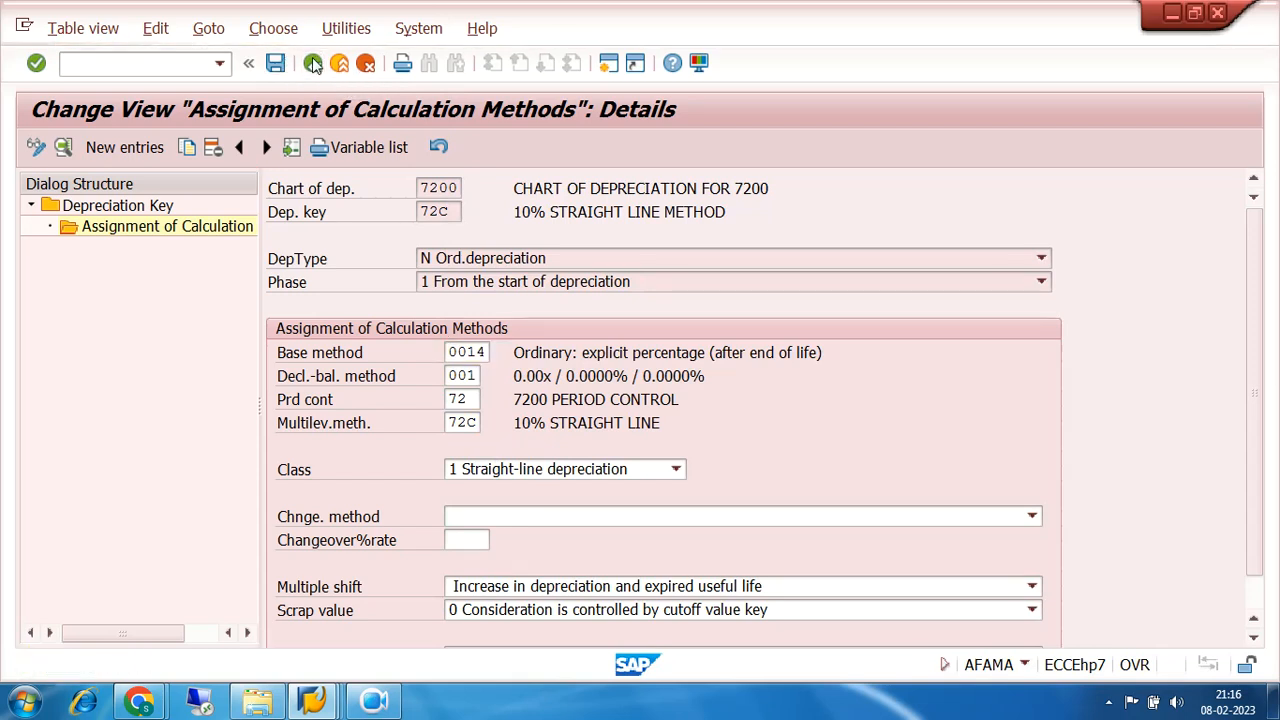
pyautogui.click(313, 63)
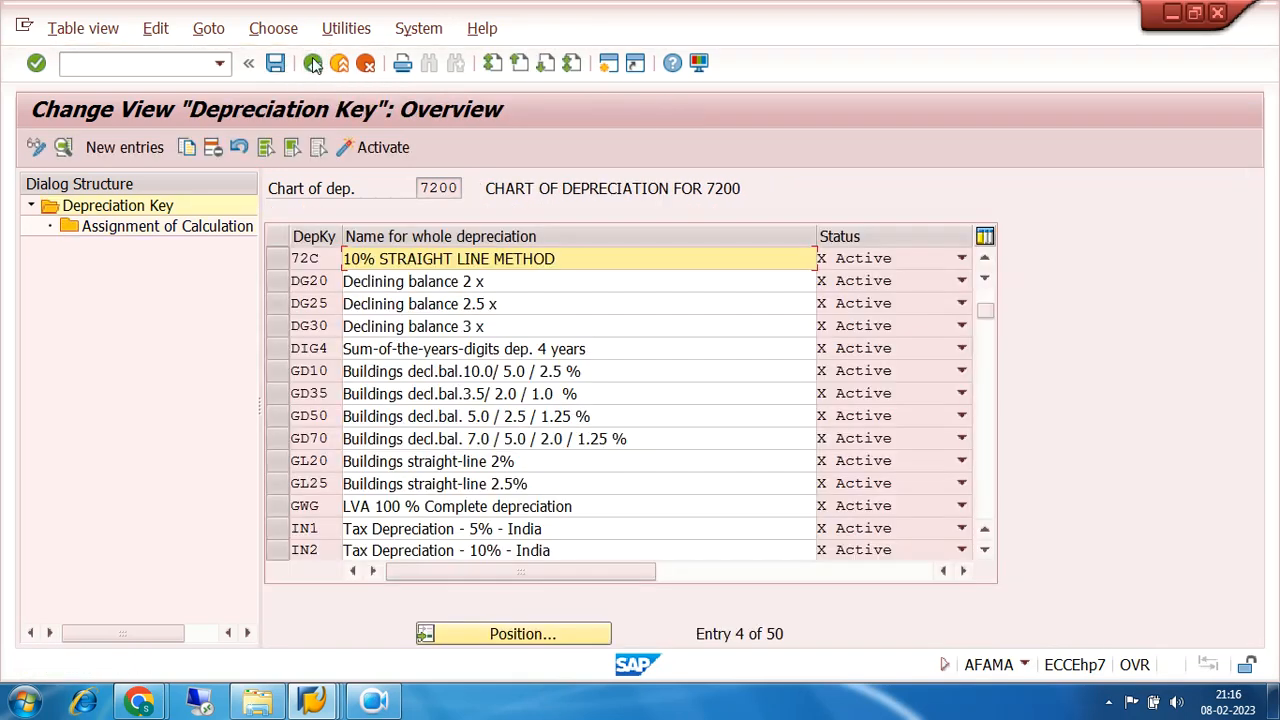
pyautogui.click(313, 63)
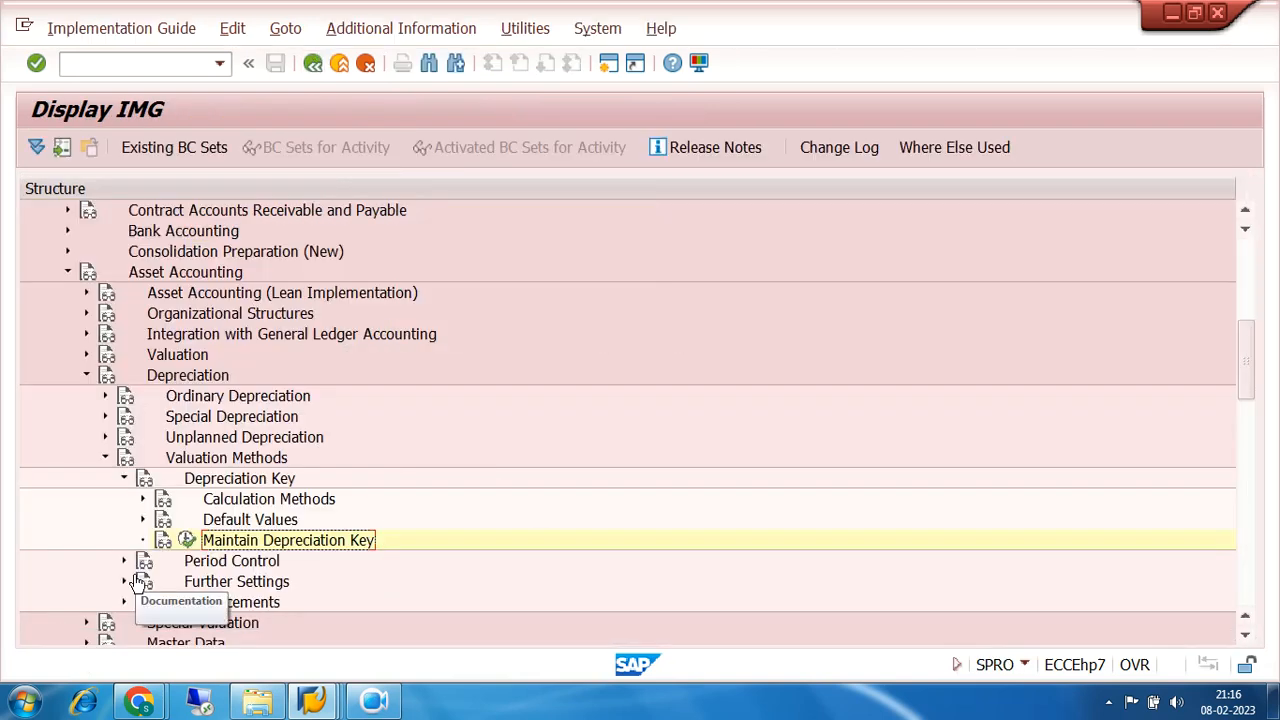
pyautogui.click(186, 545)
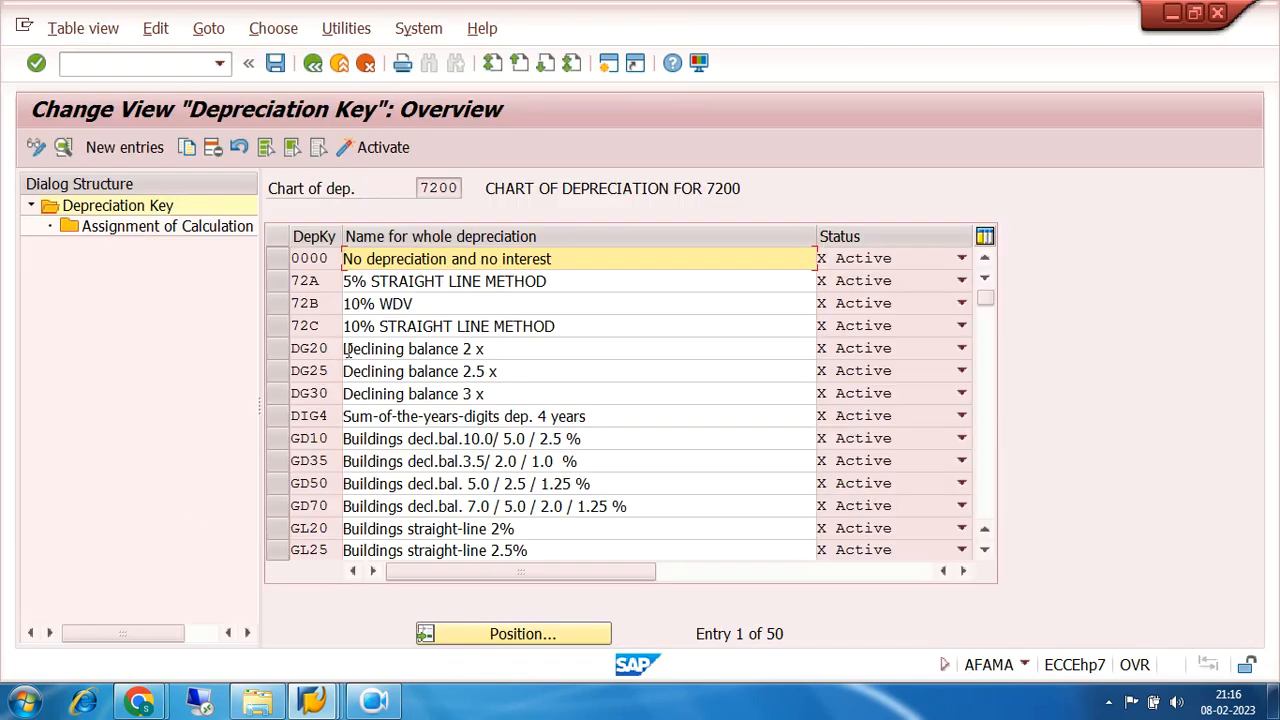
# Activate depreciation key 72C, 10% STRAIGHT LINE METHOD, and save the depreciation key settings
pyautogui.click(274, 324)
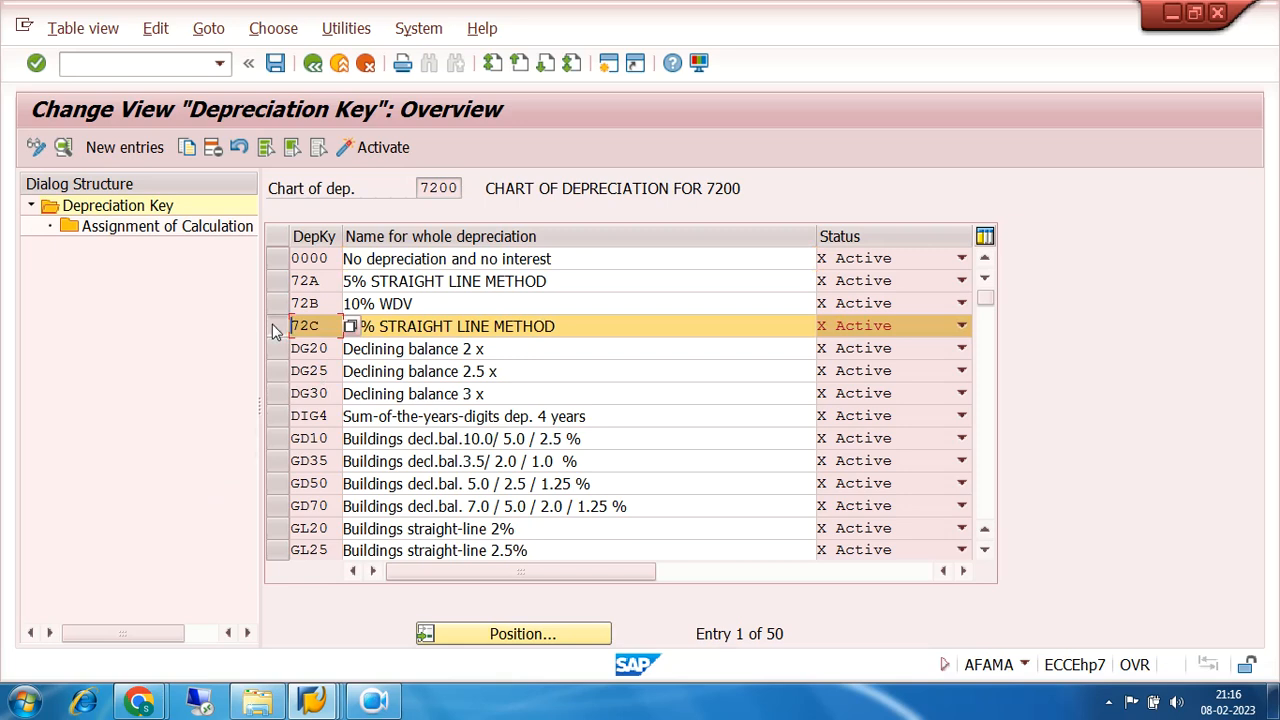
pyautogui.click(350, 148)
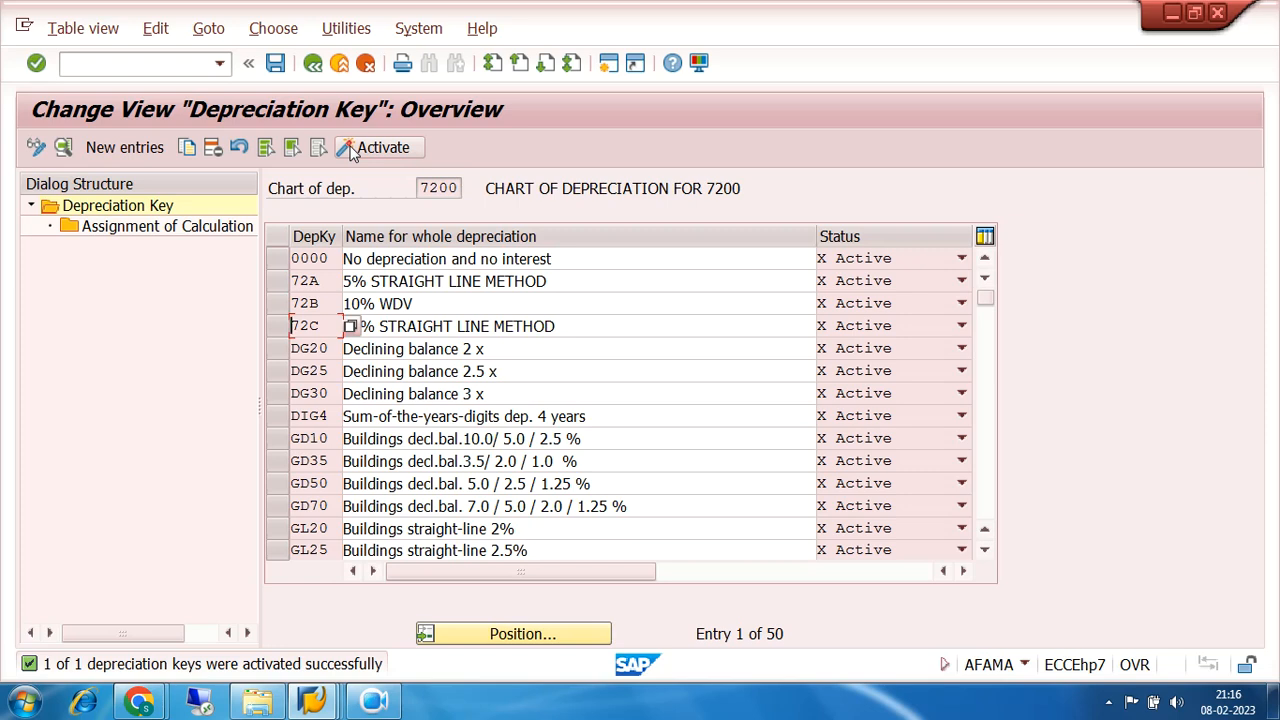
pyautogui.click(275, 64)
pyautogui.click(422, 385)
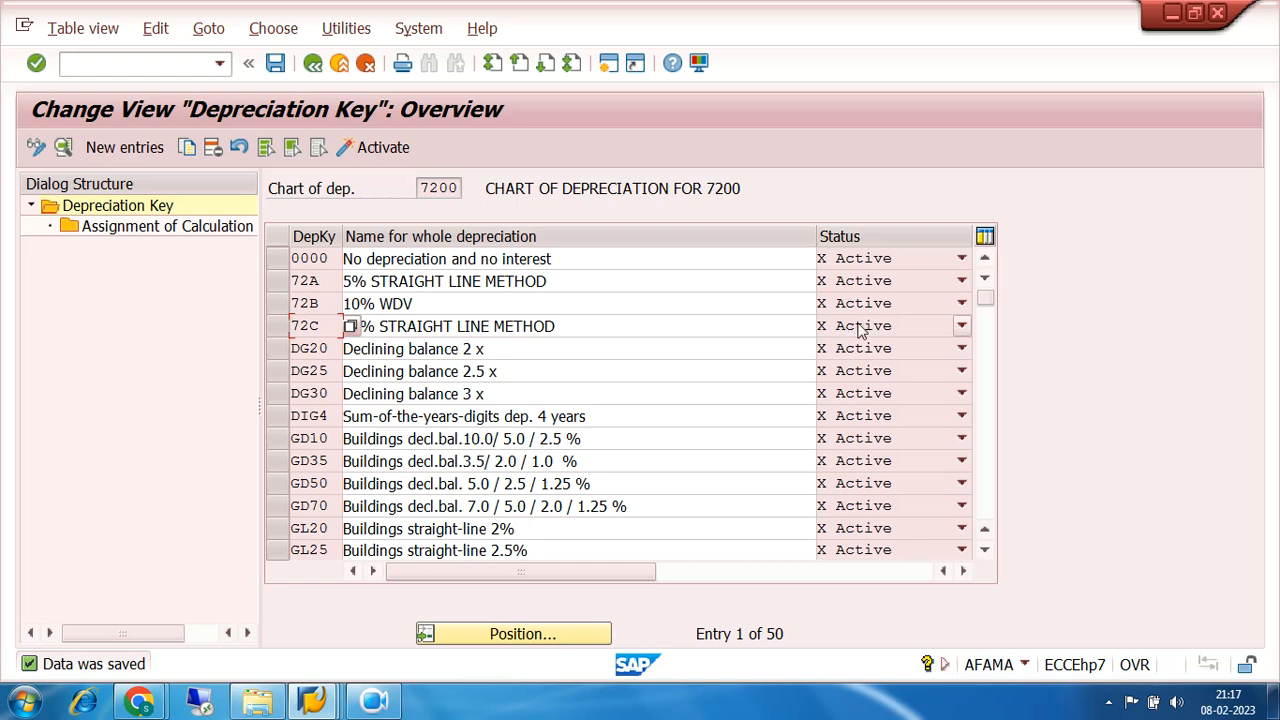
pyautogui.moveTo(567, 317); pyautogui.dragTo(343, 322)
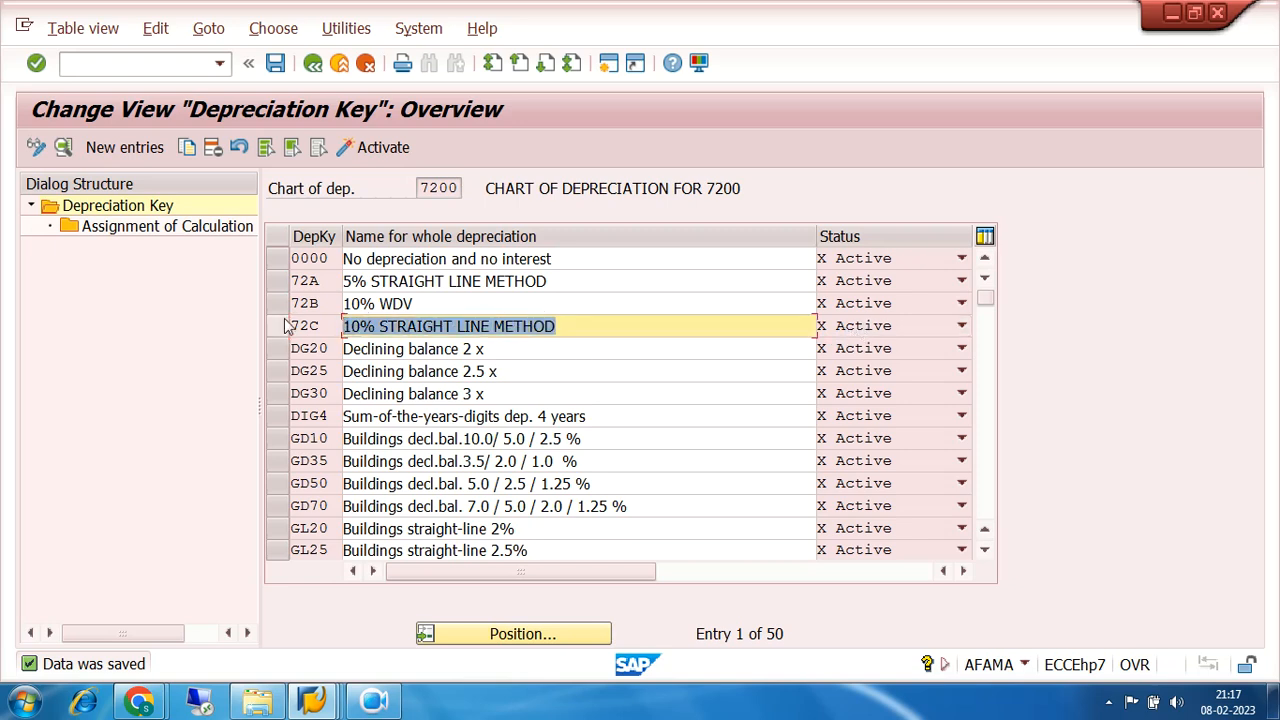
# Leave the depreciation key maintenance and the implementation guide, returning to the SAP Easy Access menu
pyautogui.click(433, 281)
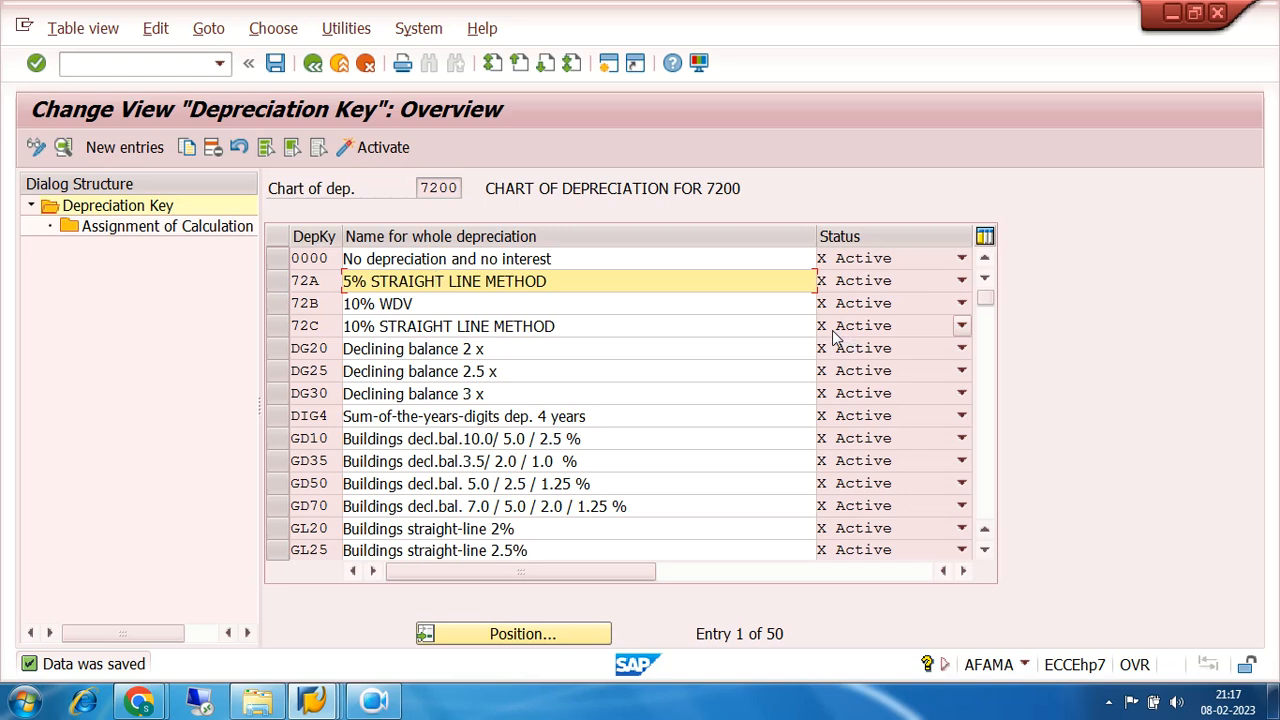
pyautogui.click(313, 65)
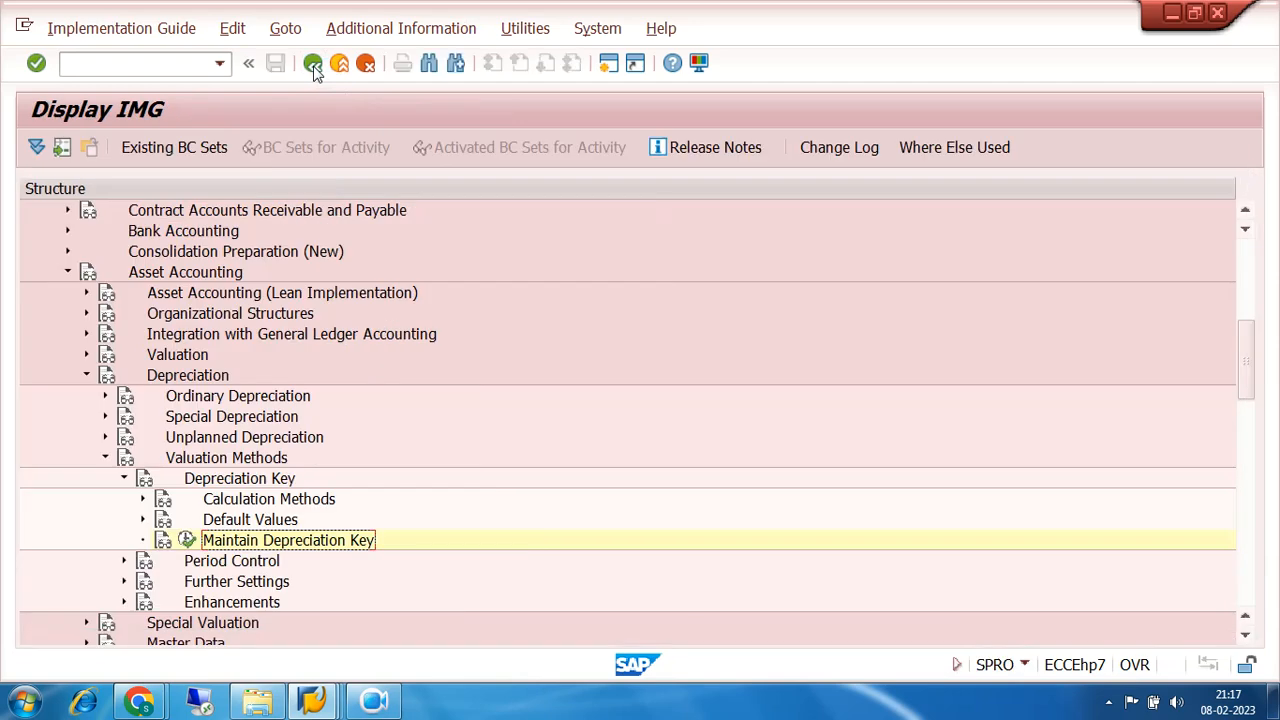
pyautogui.click(313, 65)
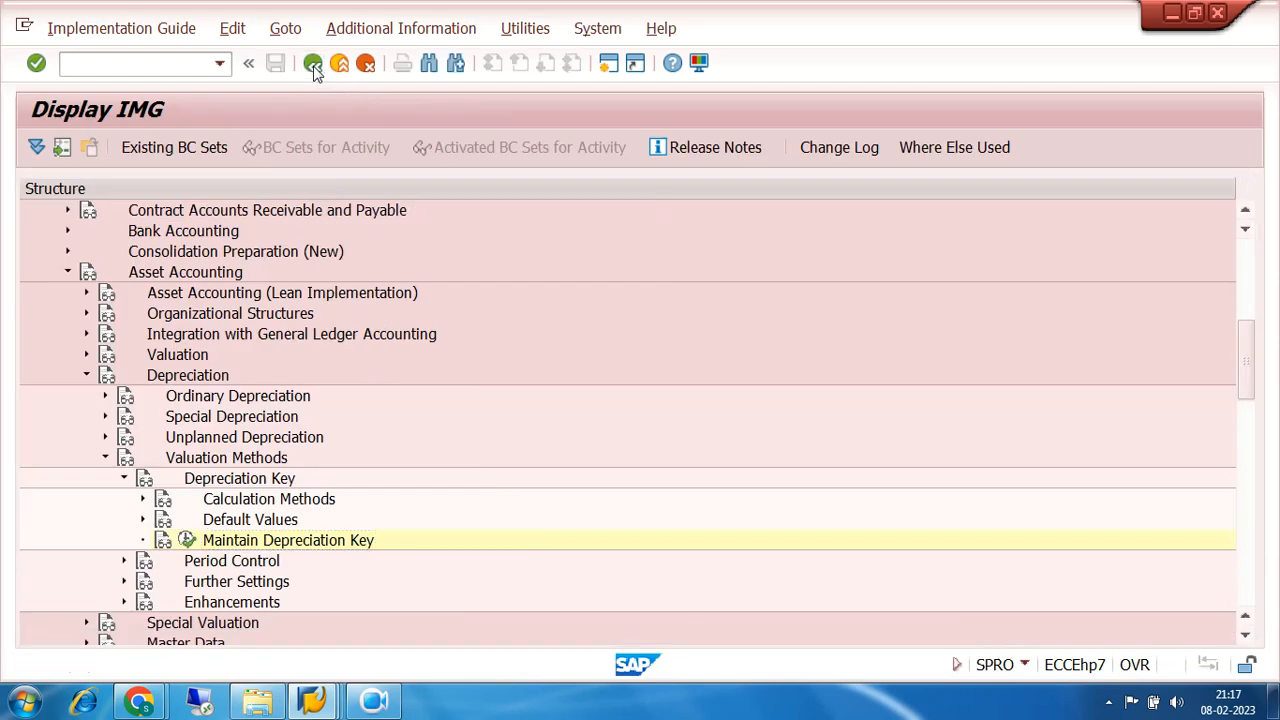
pyautogui.click(313, 65)
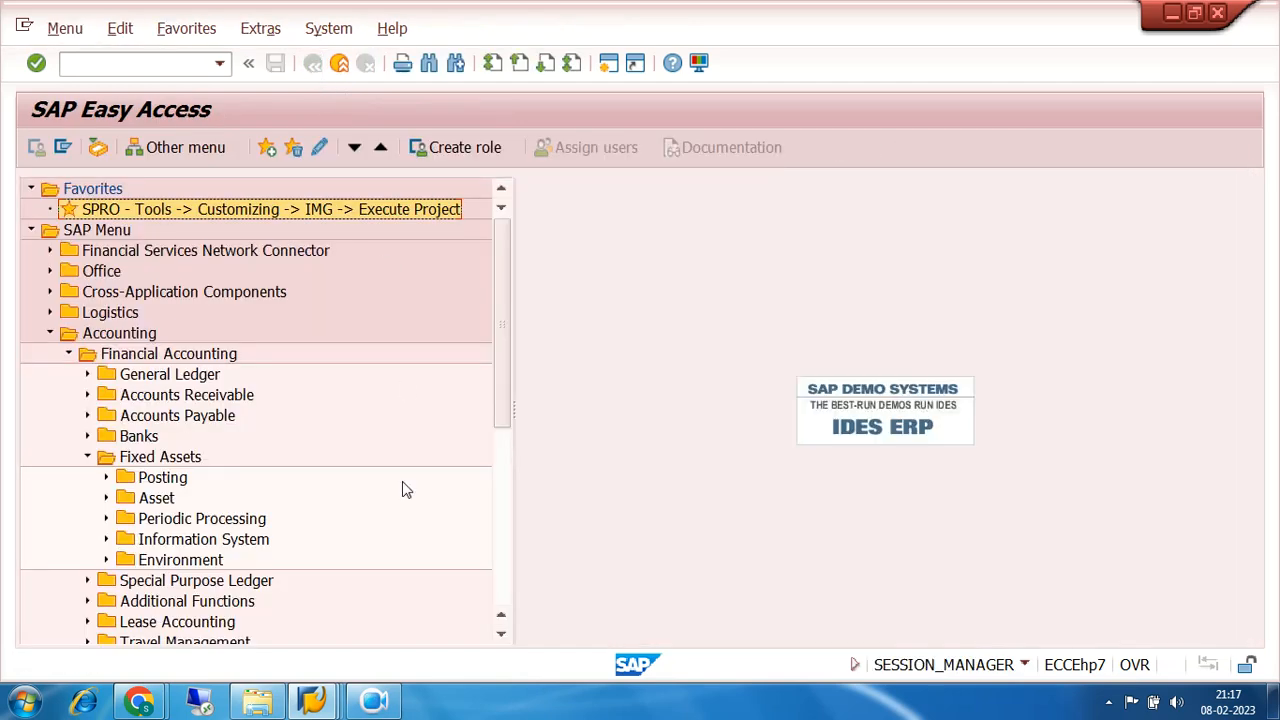
pyautogui.moveTo(325, 705)
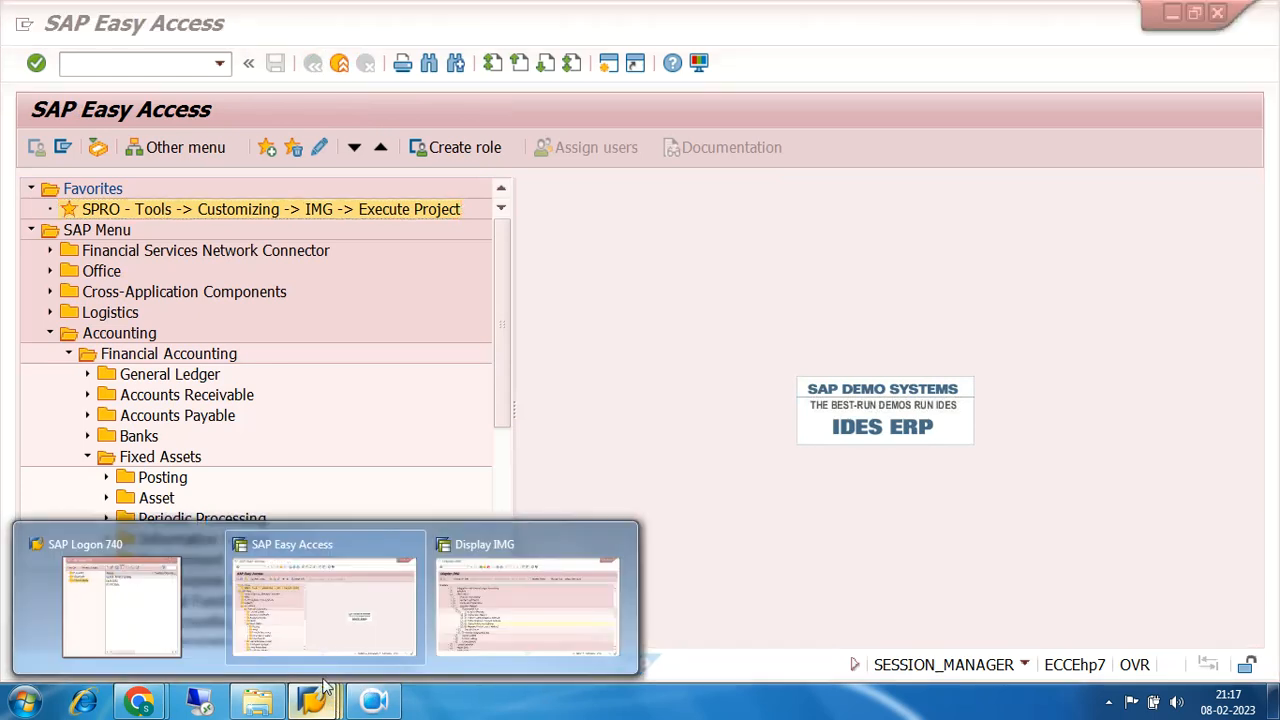
pyautogui.click(325, 635)
# Open the asset change transaction AS02 for fixed assets
pyautogui.scroll(-2, 235, 492)
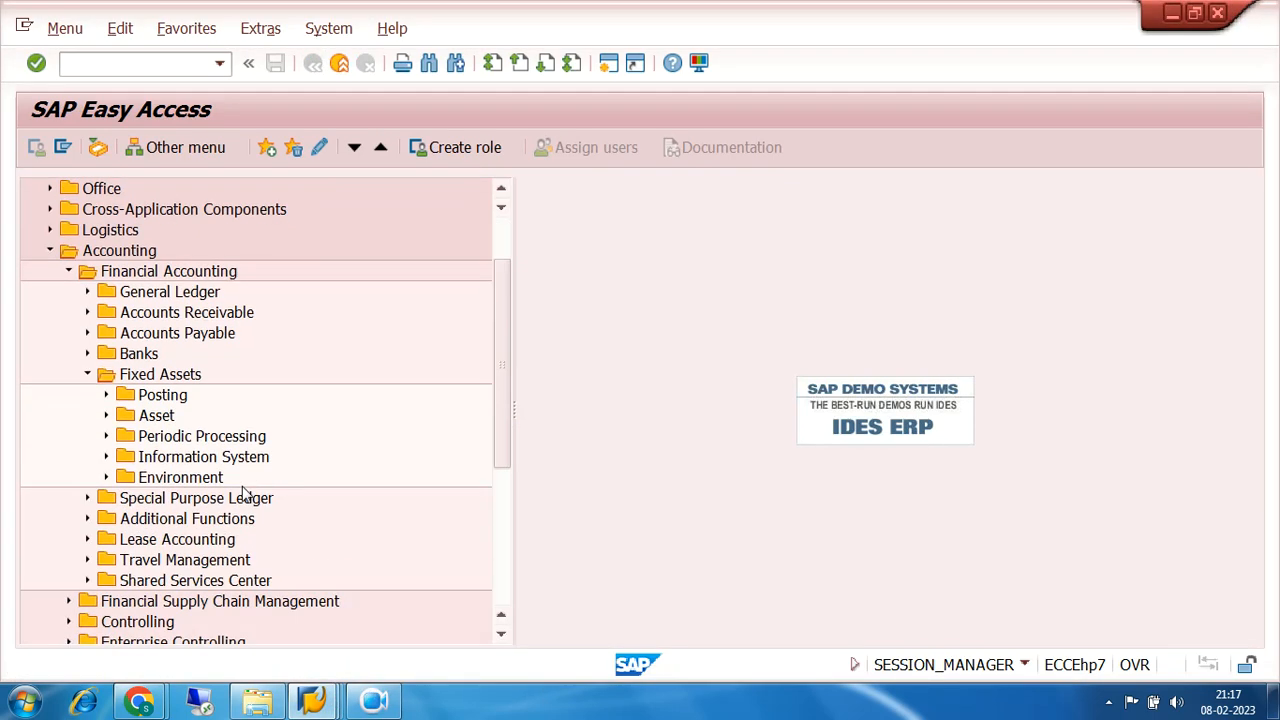
pyautogui.click(107, 416)
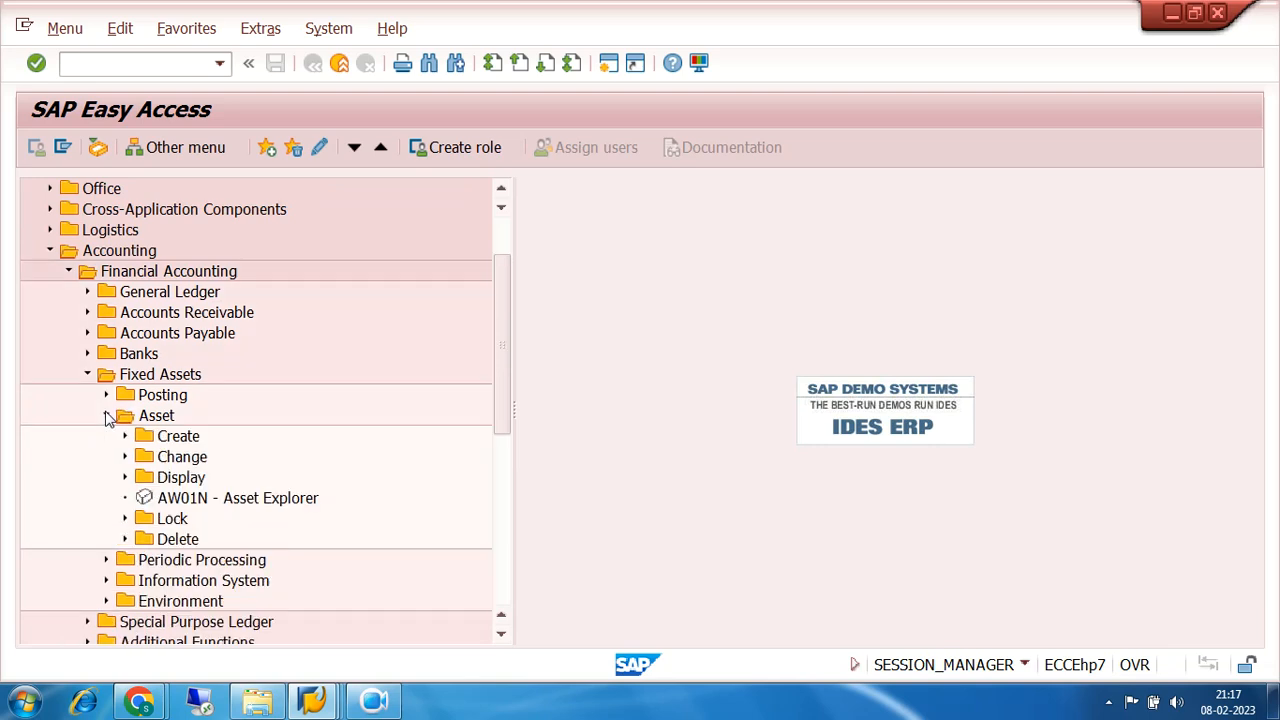
pyautogui.scroll(-2, 420, 392)
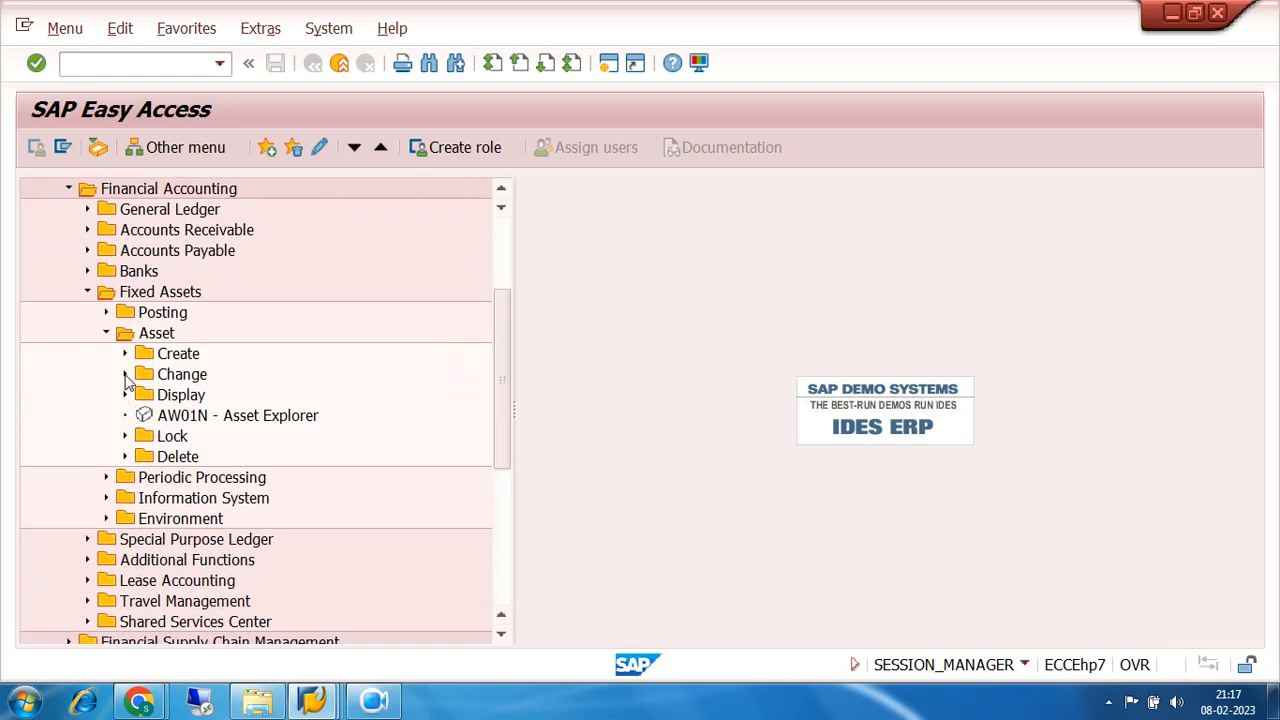
pyautogui.click(125, 374)
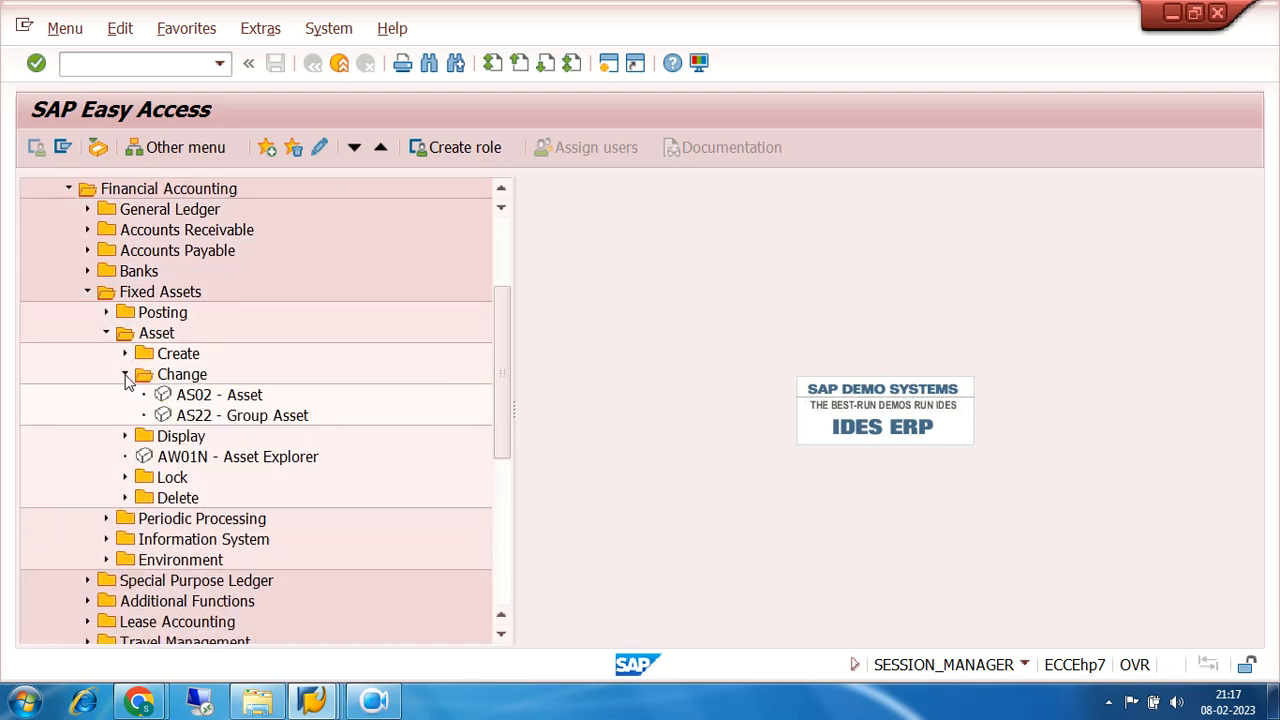
pyautogui.click(220, 397)
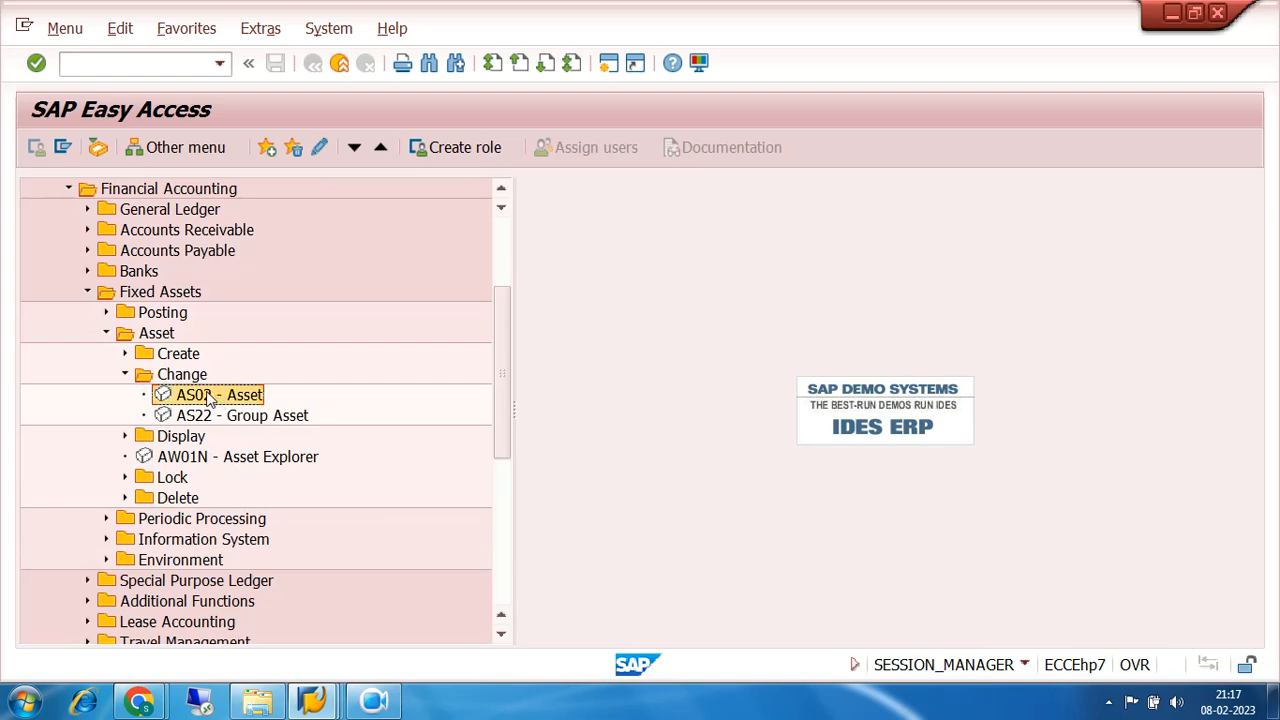
pyautogui.doubleClick(210, 397)
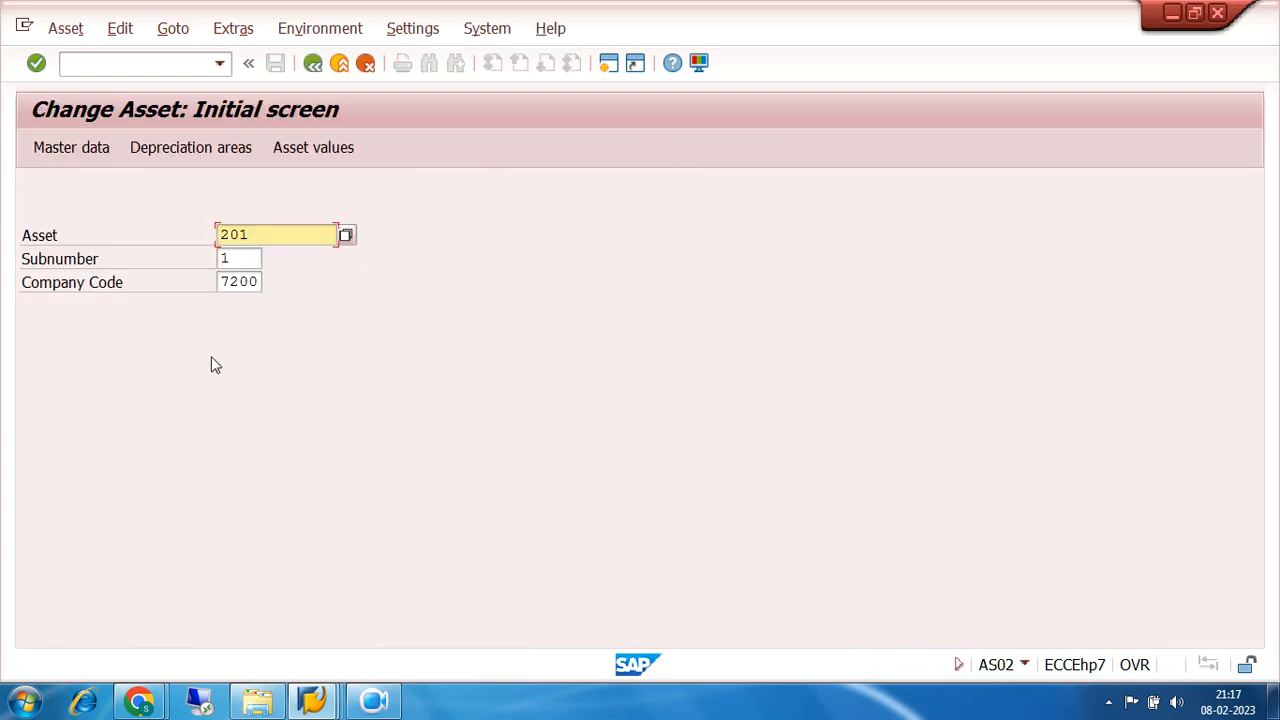
# Open the master data of asset 201, subnumber 1, in company code 7200 for changing and show its depreciation areas
pyautogui.moveTo(258, 238); pyautogui.dragTo(137, 237)
pyautogui.press('Tab')
pyautogui.press('Return')
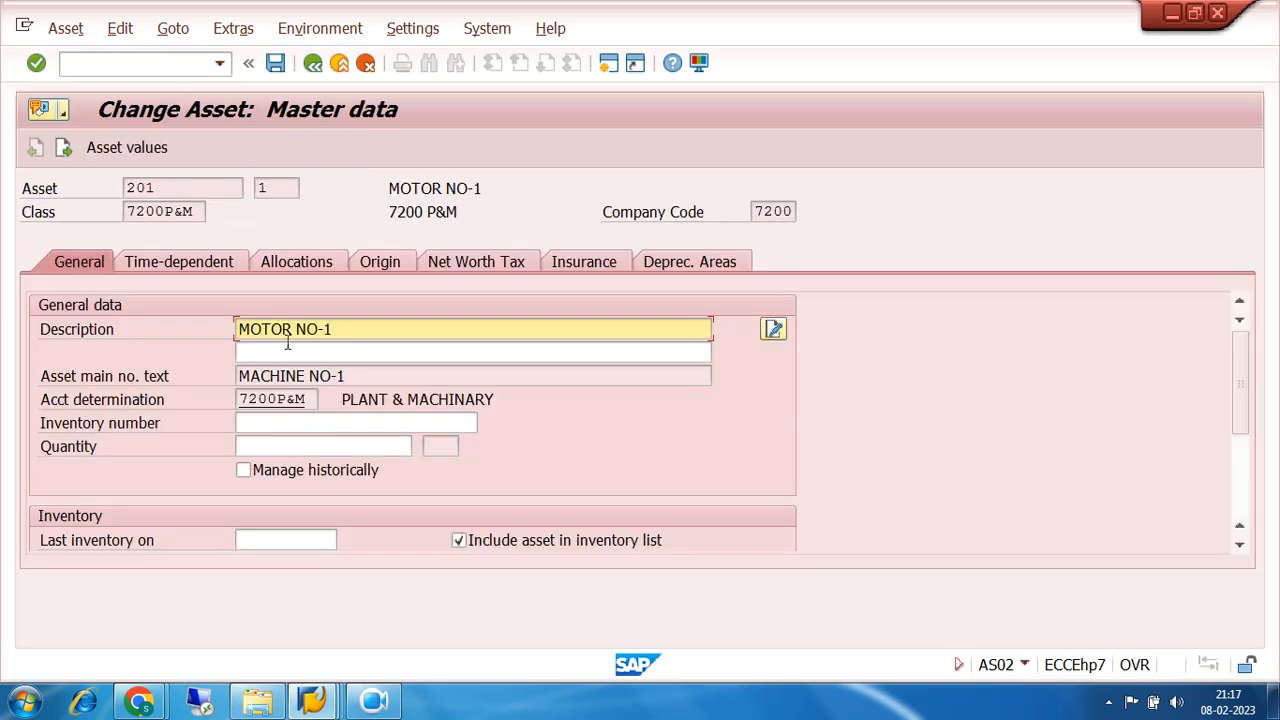
pyautogui.click(676, 261)
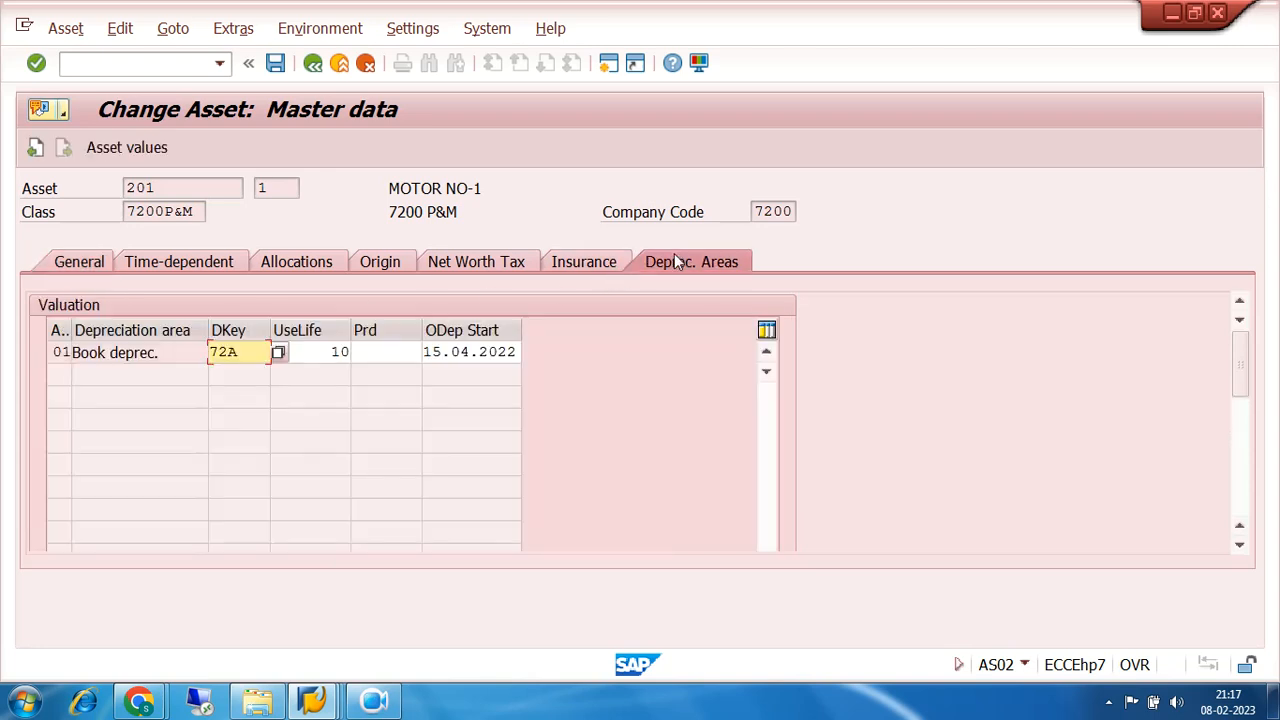
# Set the depreciation key of the Book deprec. area to 72C, 10% STRAIGHT LINE METHOD, and save the asset despite the warning
pyautogui.click(249, 351)
pyautogui.click(278, 353)
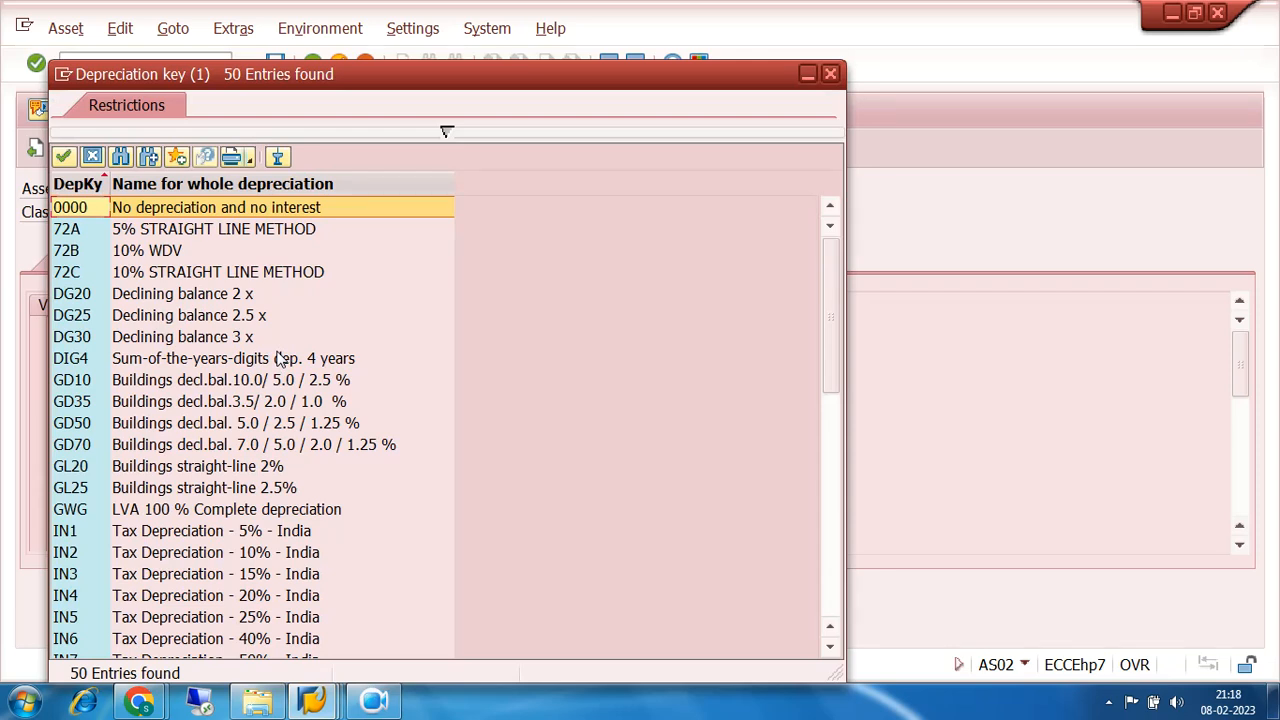
pyautogui.click(68, 278)
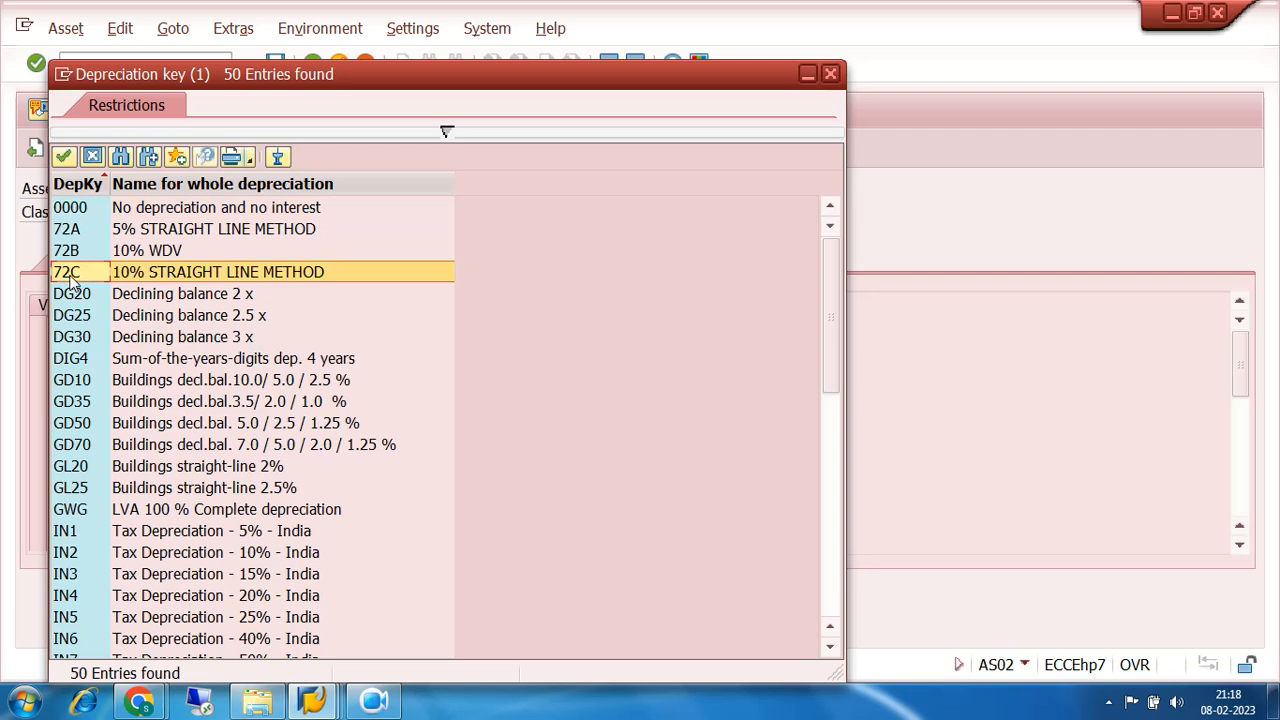
pyautogui.doubleClick(70, 280)
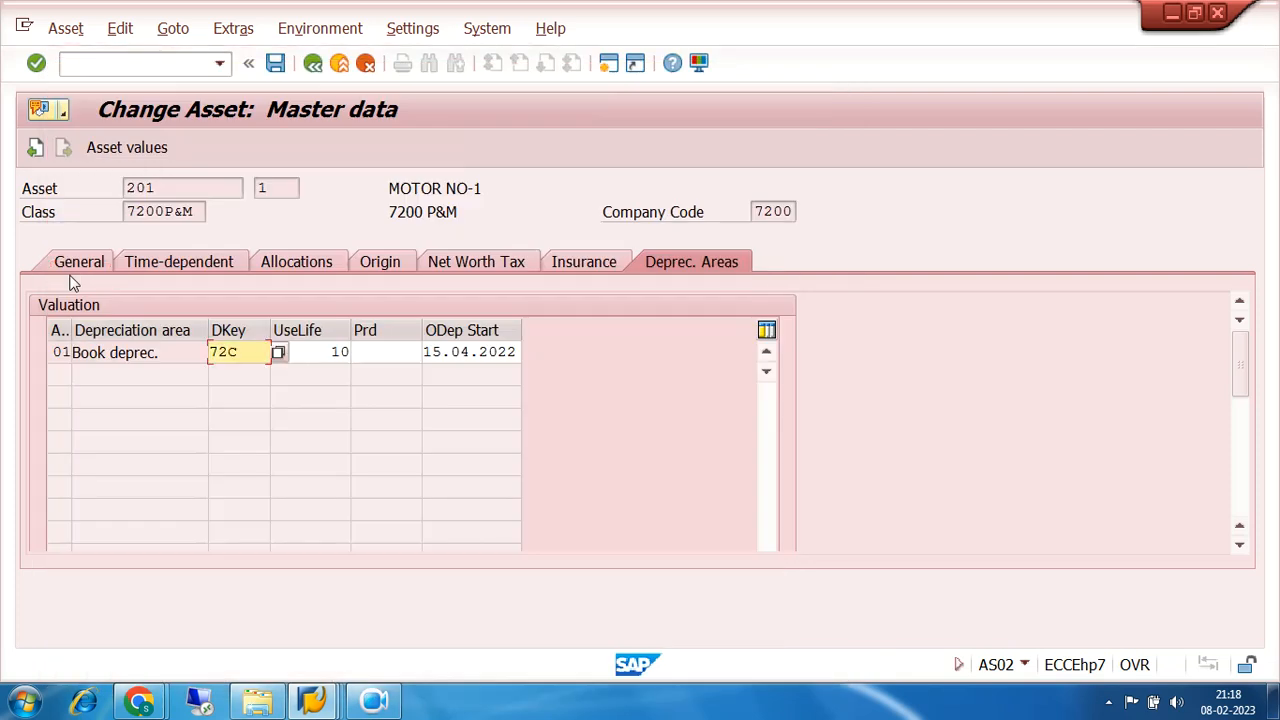
pyautogui.click(306, 351)
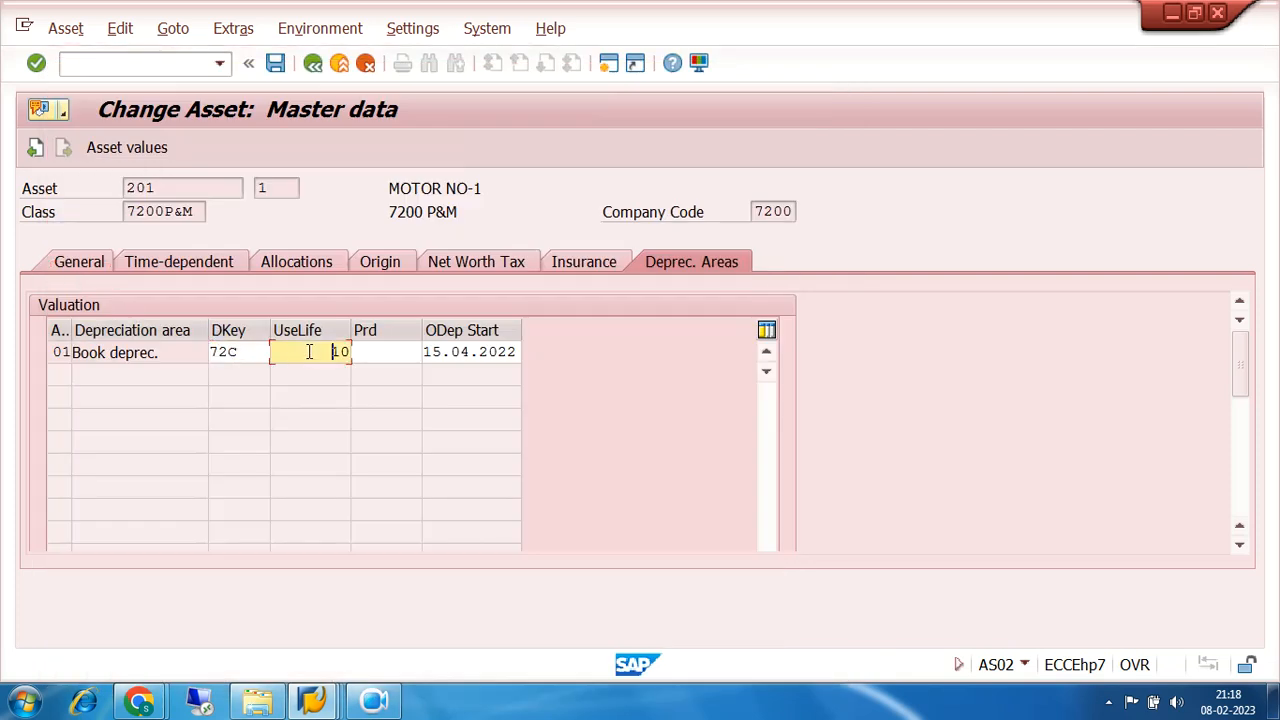
pyautogui.moveTo(316, 350); pyautogui.dragTo(354, 351)
pyautogui.moveTo(252, 350); pyautogui.dragTo(190, 356)
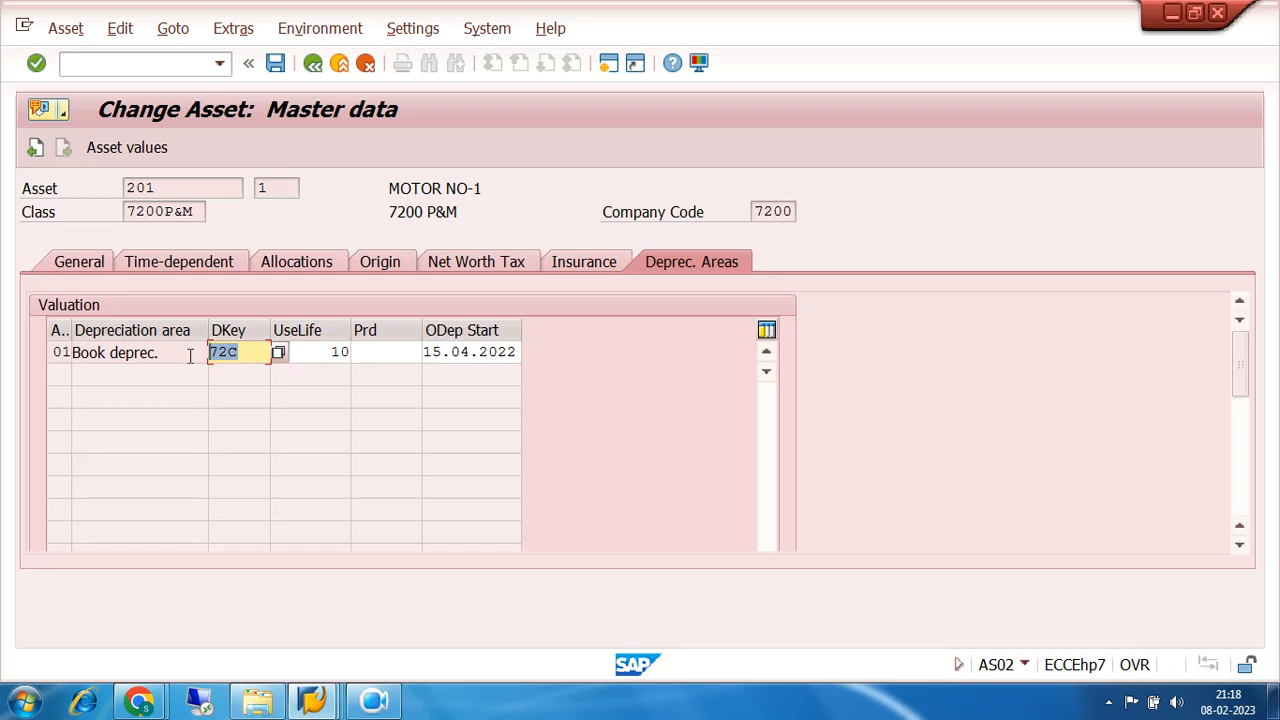
pyautogui.click(275, 64)
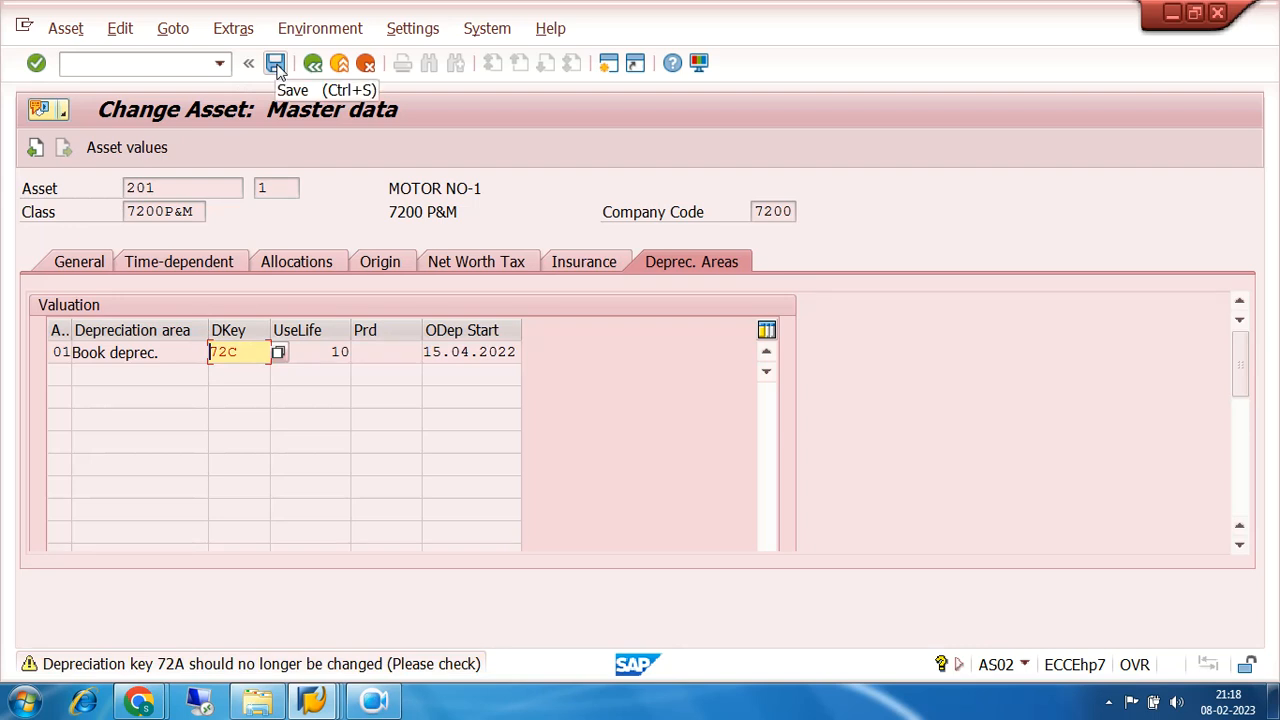
pyautogui.click(276, 65)
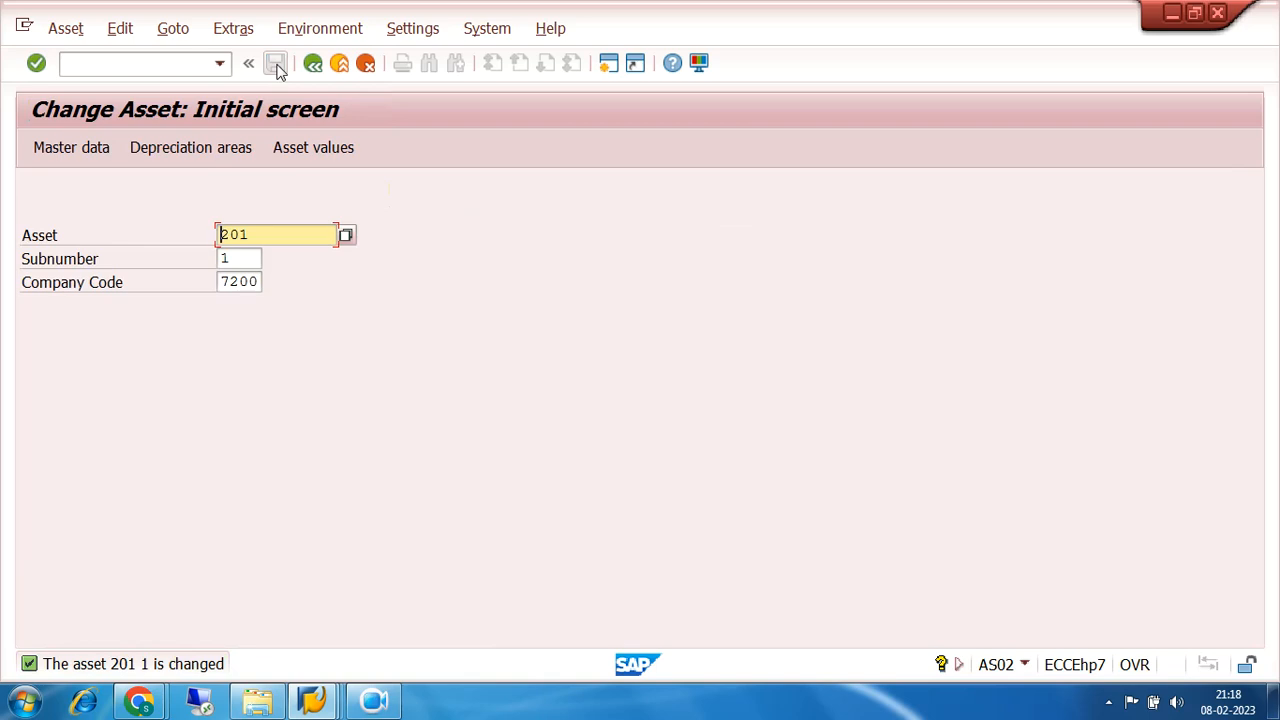
# Display the saved asset's master data, check the depreciation key and useful life of its book depreciation area, and return to the Easy Access menu
pyautogui.click(65, 28)
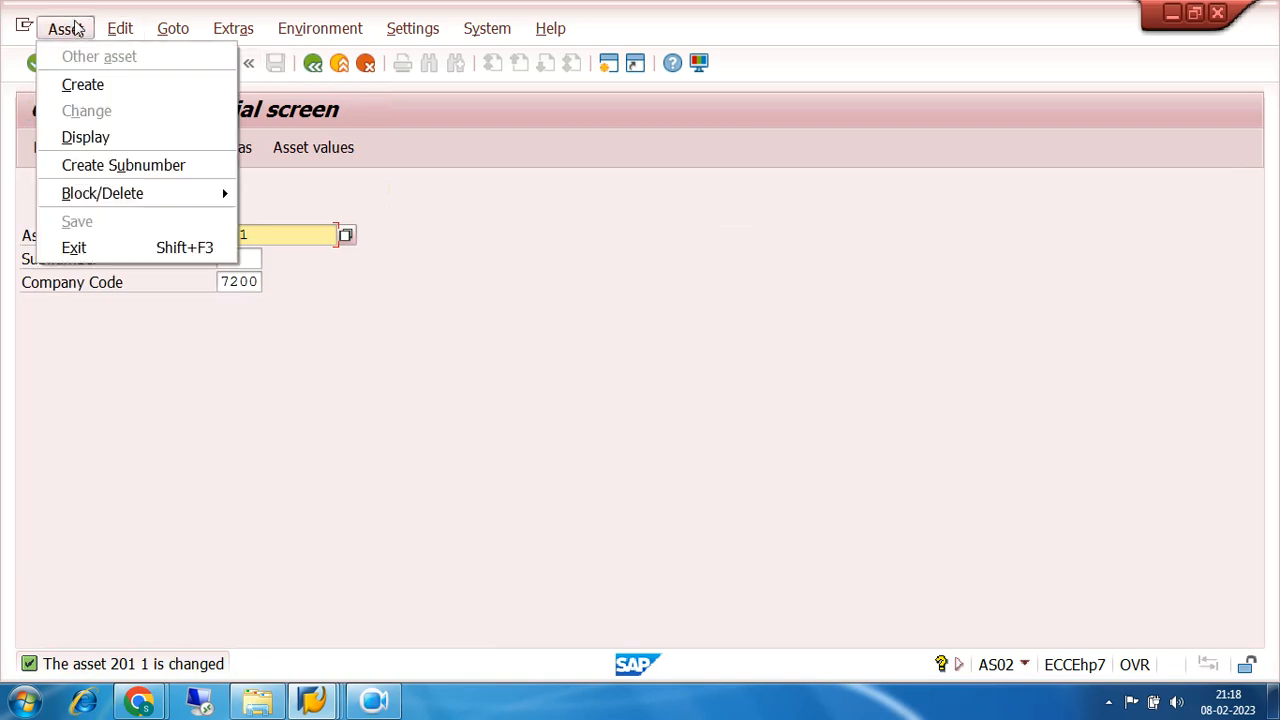
pyautogui.click(88, 141)
pyautogui.click(90, 146)
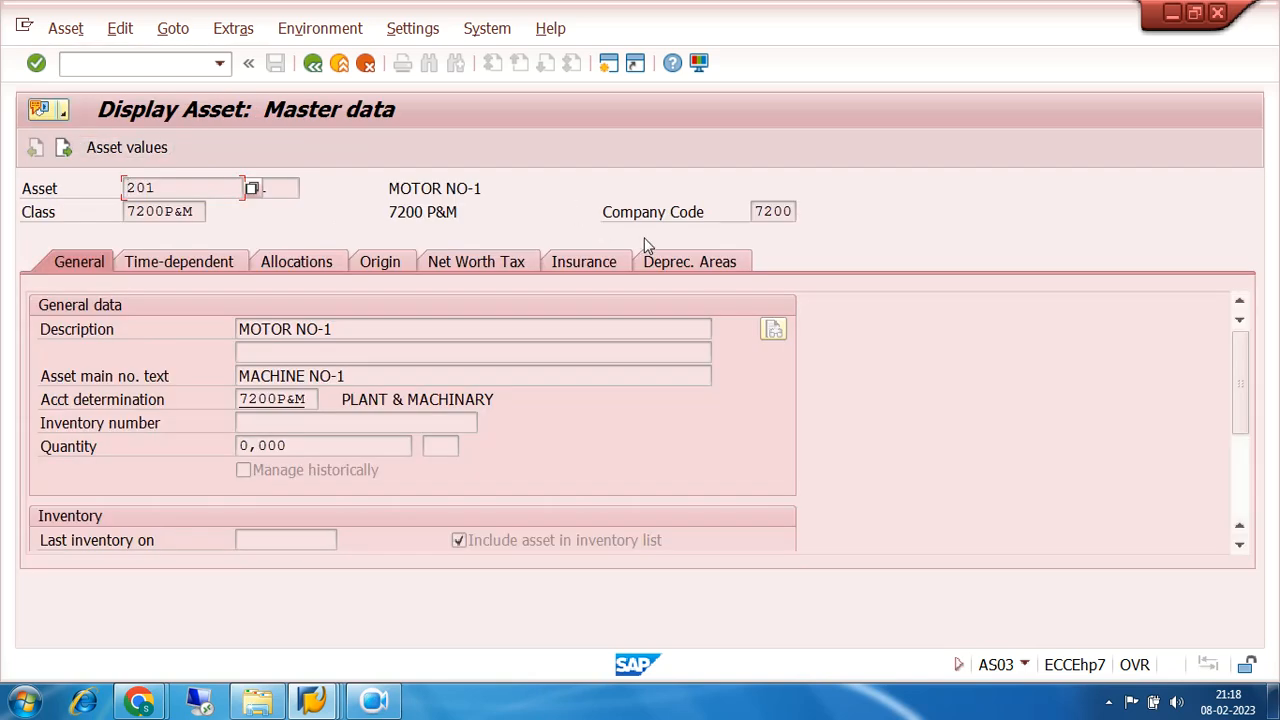
pyautogui.click(714, 264)
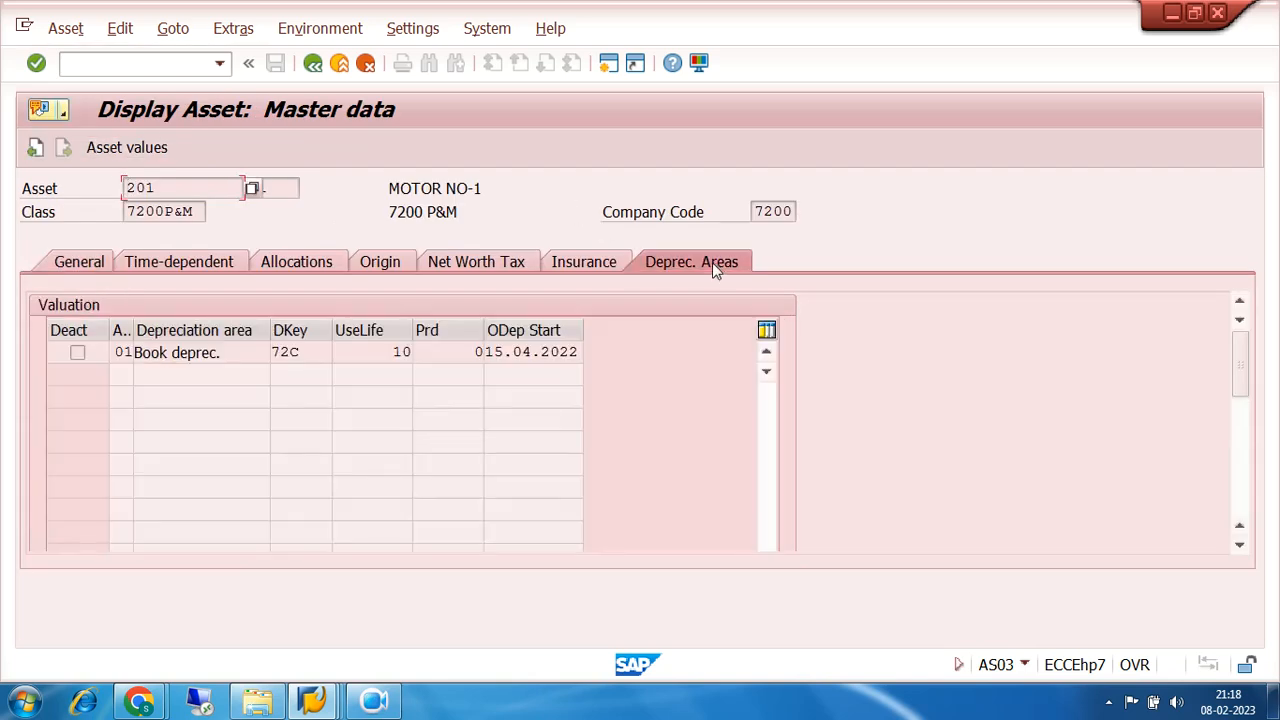
pyautogui.click(303, 352)
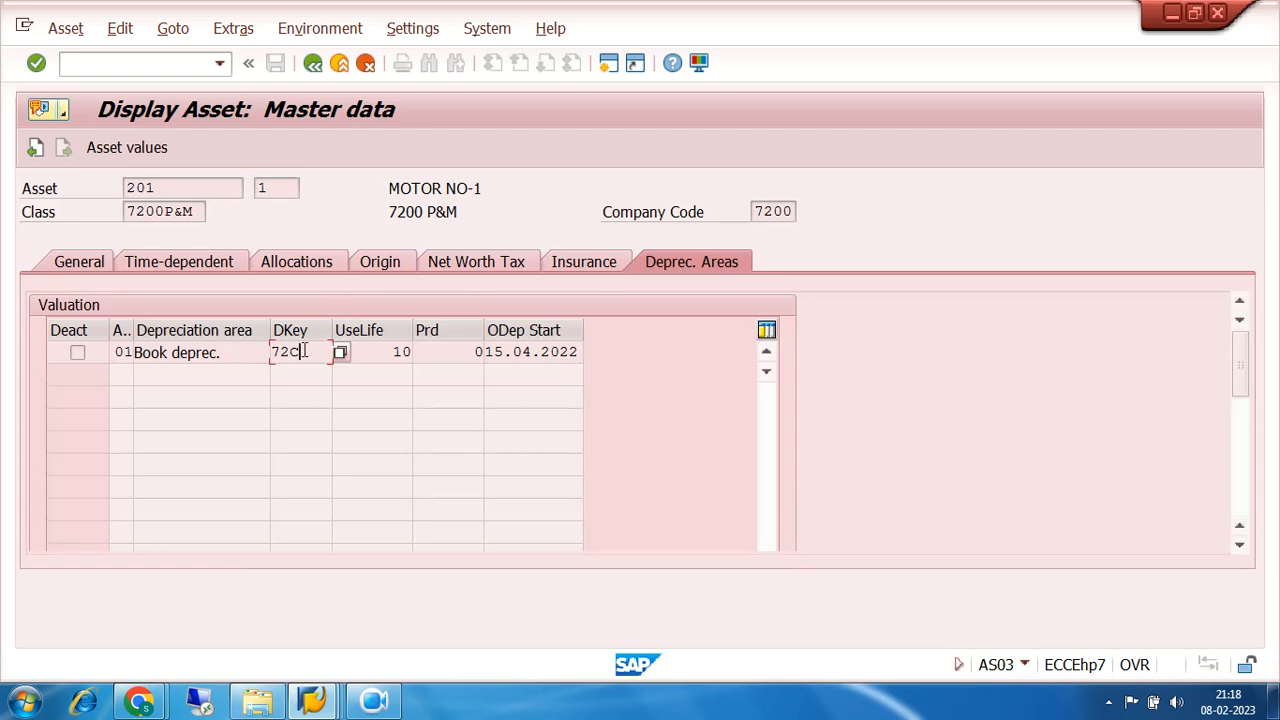
pyautogui.click(375, 352)
pyautogui.click(313, 64)
pyautogui.click(313, 64)
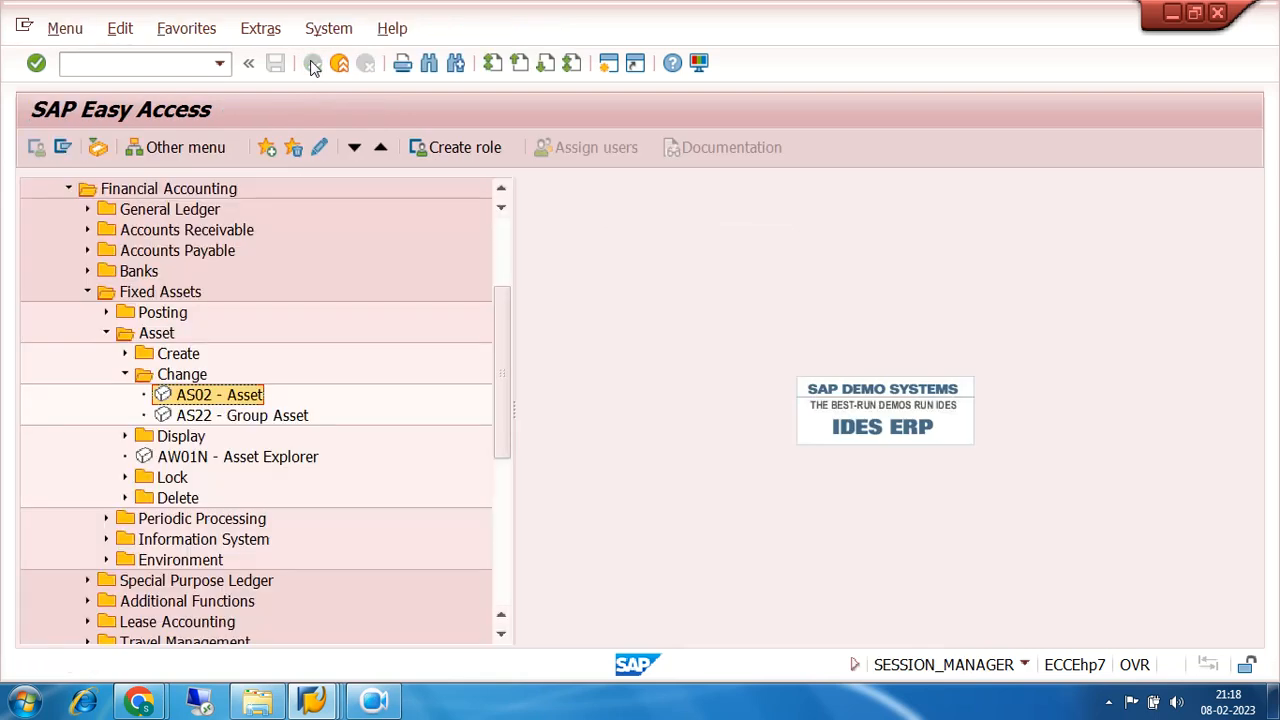
# Open the Asset Explorer, transaction AW01N, for asset 201, subnumber 1
pyautogui.moveTo(311, 702)
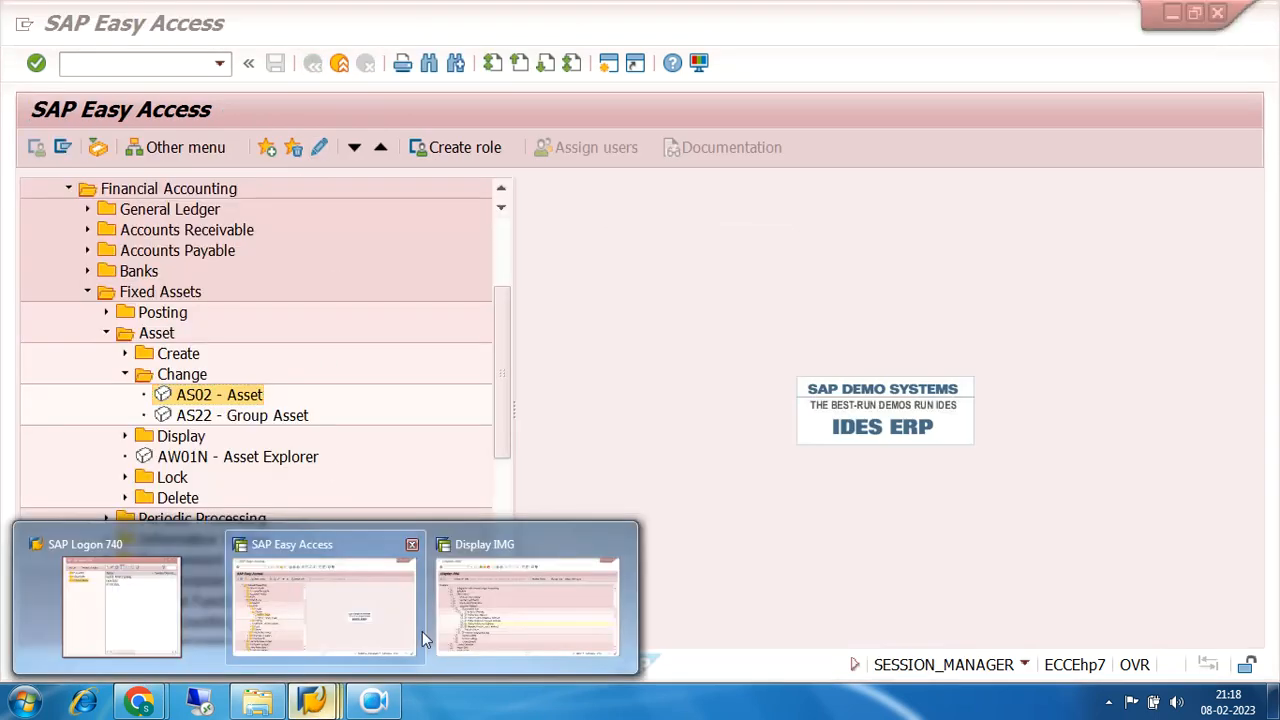
pyautogui.click(330, 599)
pyautogui.scroll(-1, 338, 481)
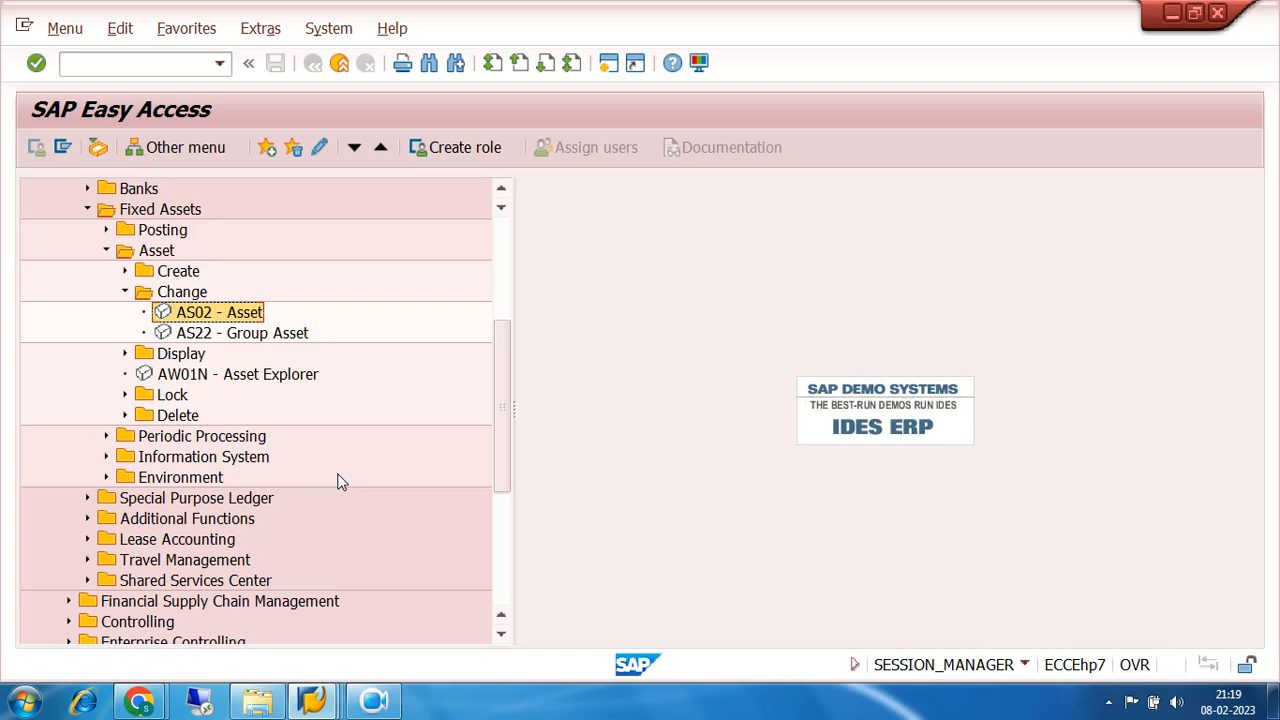
pyautogui.click(210, 376)
pyautogui.doubleClick(210, 376)
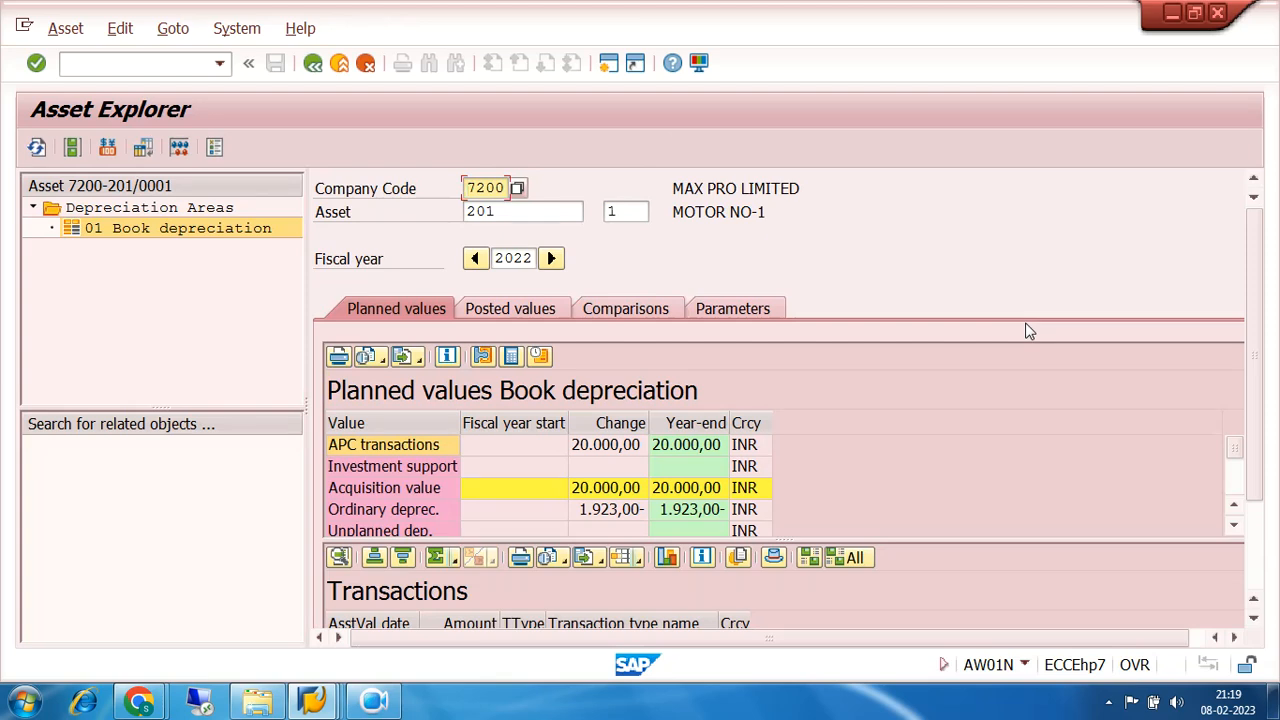
# Examine the planned book depreciation values for fiscal year 2022, especially the ordinary depreciation
pyautogui.scroll(-2, 1025, 322)
pyautogui.scroll(2, 1025, 322)
pyautogui.moveTo(494, 258); pyautogui.dragTo(546, 259)
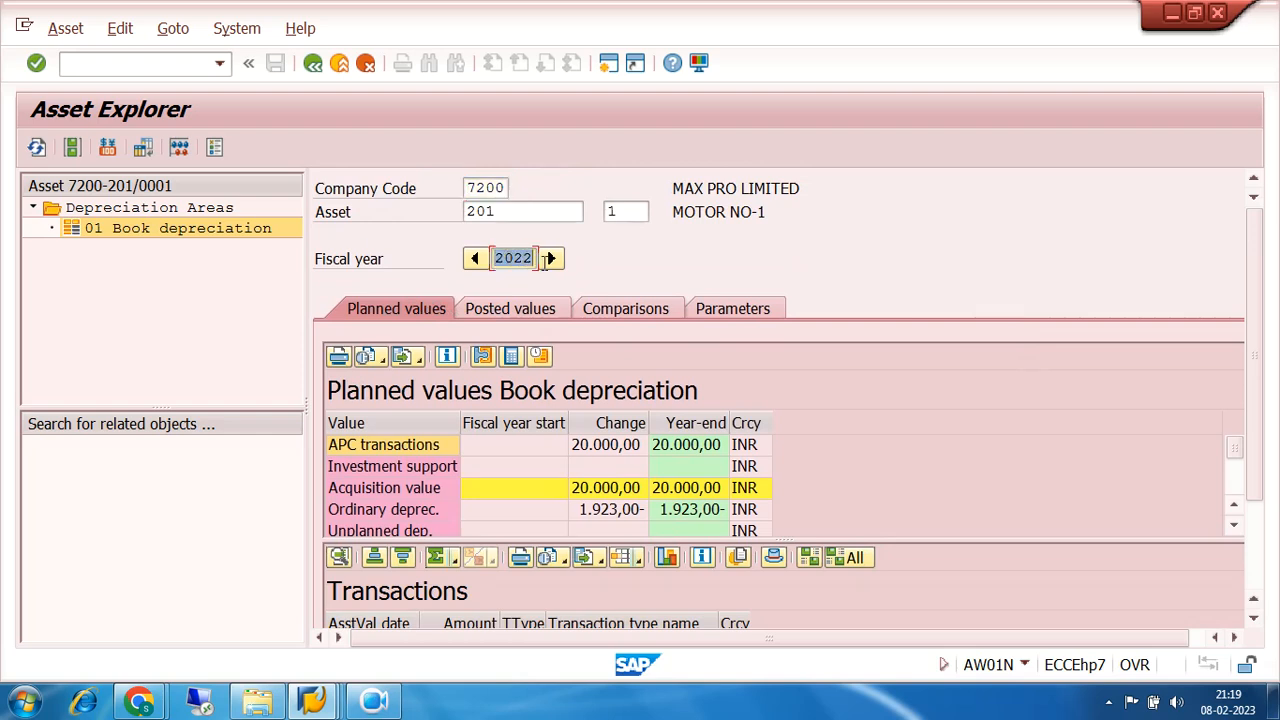
pyautogui.click(596, 509)
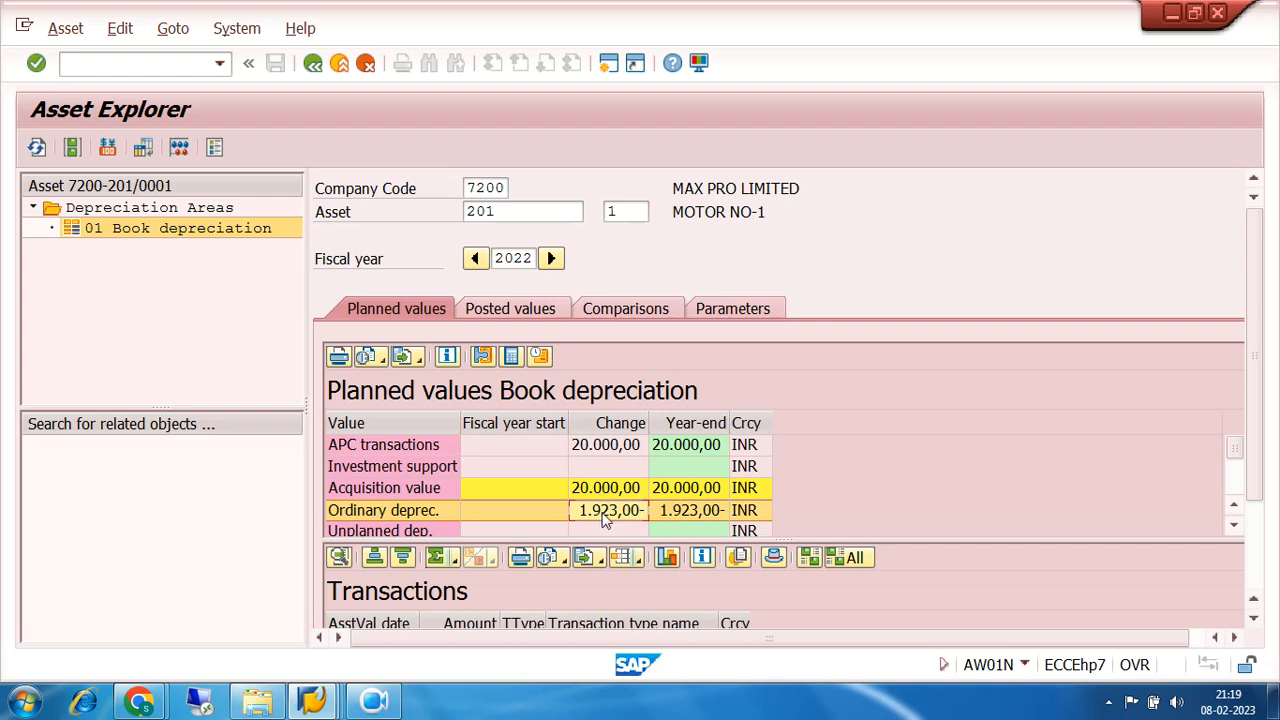
# Check the depreciation key and the other depreciation parameters of the asset's book depreciation area
pyautogui.click(737, 311)
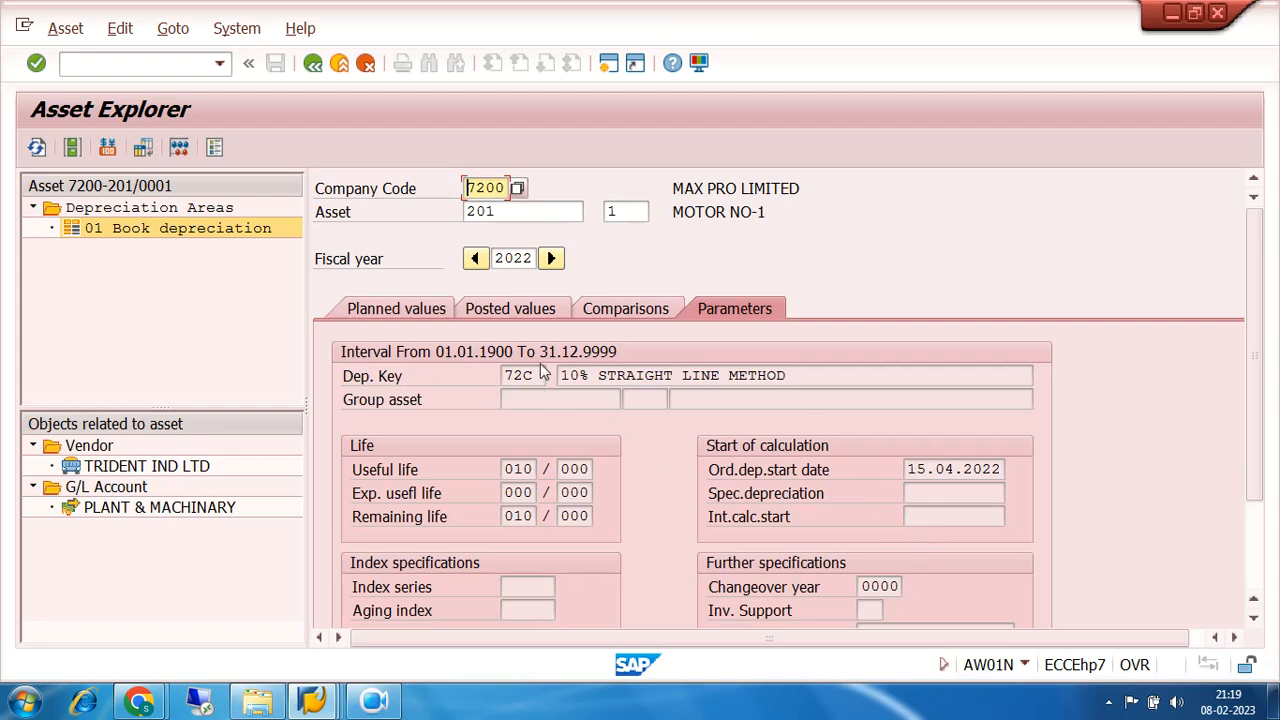
pyautogui.moveTo(541, 375); pyautogui.dragTo(503, 376)
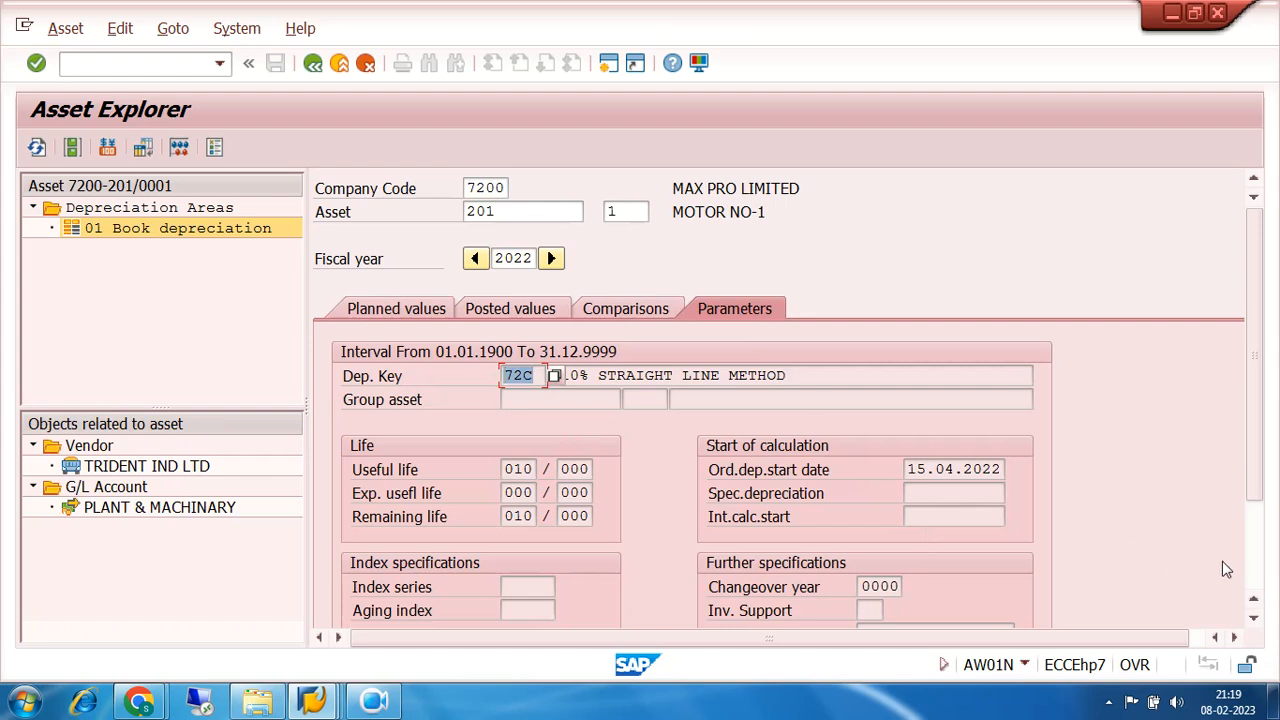
pyautogui.scroll(-2, 1262, 578)
pyautogui.scroll(2, 1015, 479)
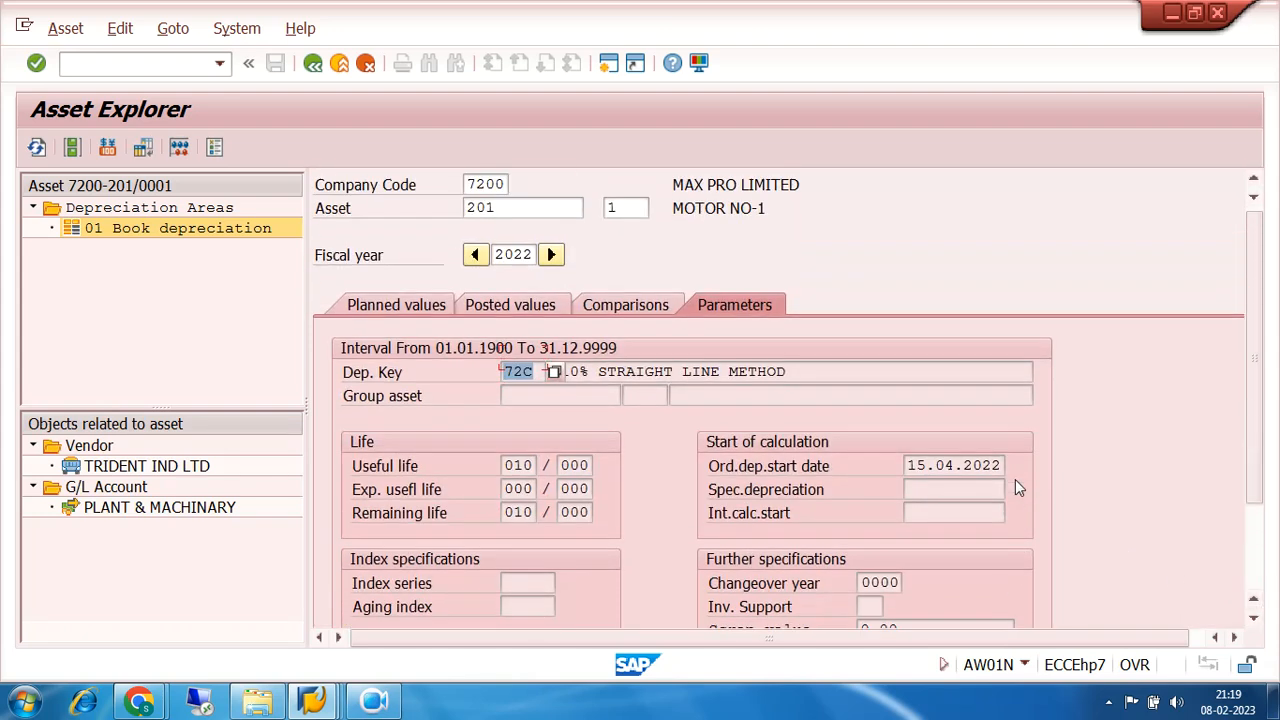
# Compare the asset's ordinary depreciation and net book value by year for fiscal years 2022 to 2032
pyautogui.click(630, 311)
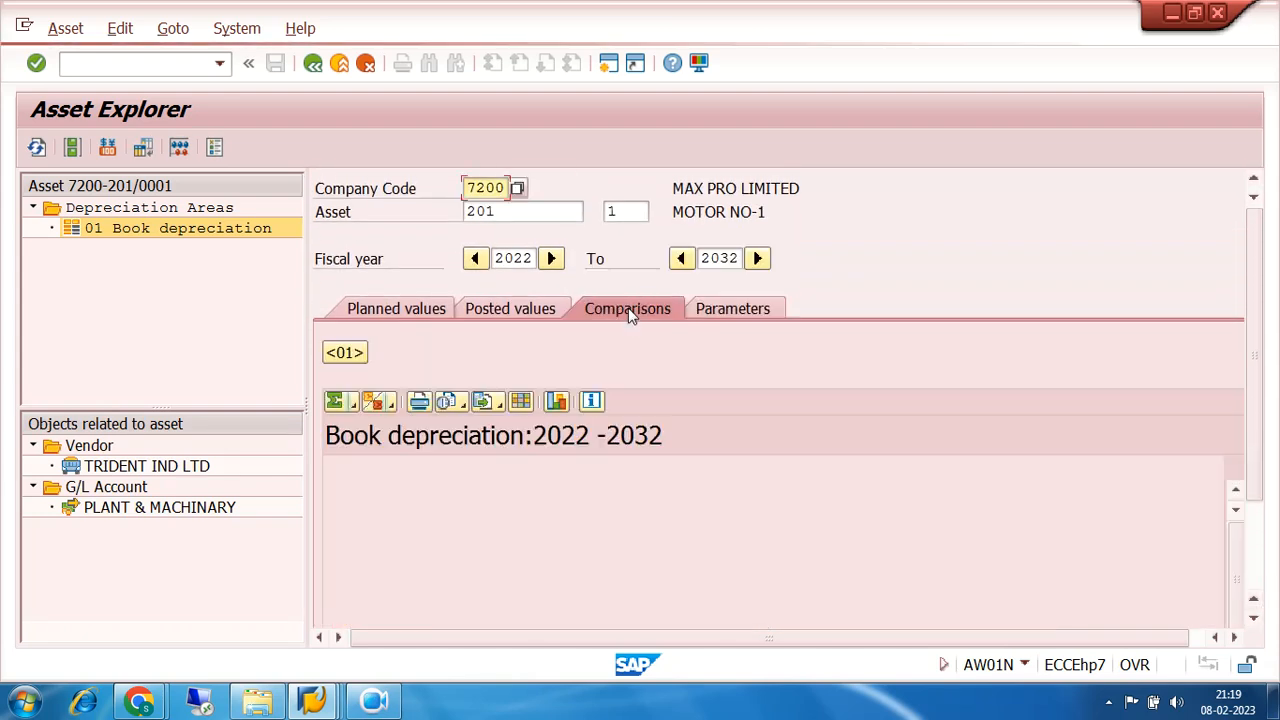
pyautogui.click(1256, 619)
pyautogui.click(1256, 619)
pyautogui.scroll(-6, 1256, 619)
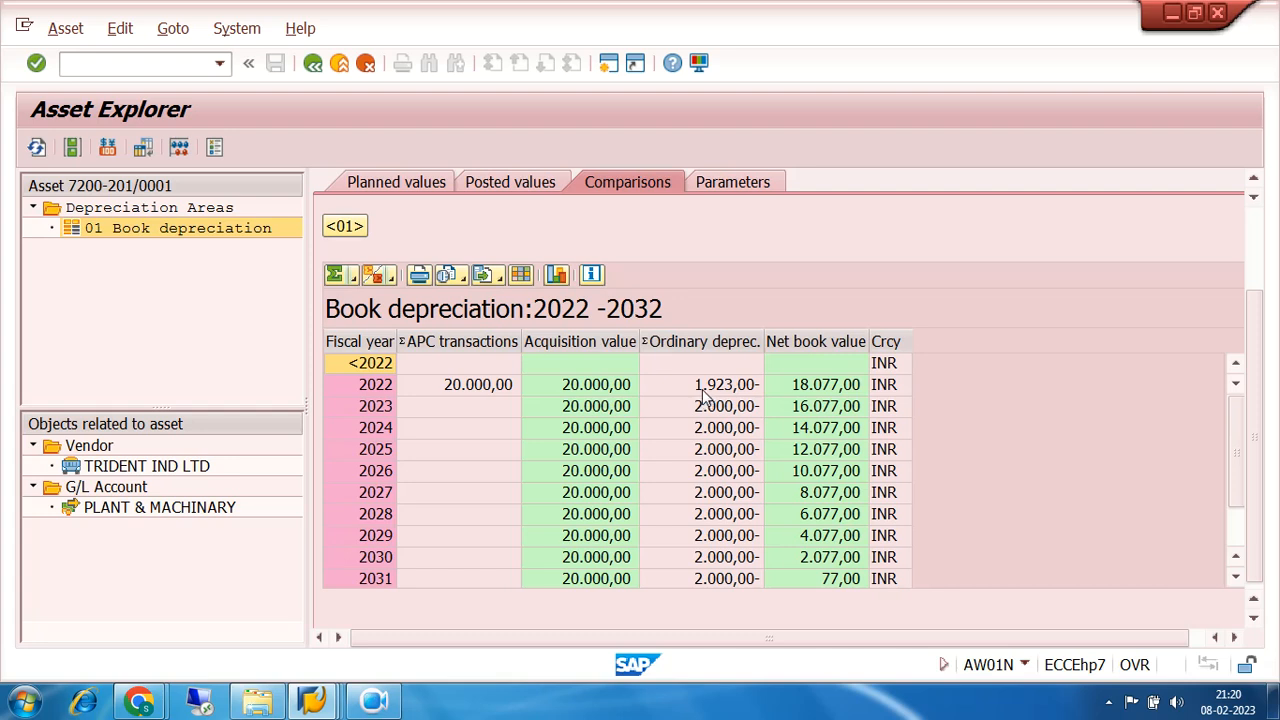
# Examine the yearly book depreciation comparison down to fiscal year 2032 and the totals row, checking the final year's ordinary depreciation
pyautogui.click(1236, 579)
pyautogui.click(1236, 579)
pyautogui.scroll(2, 1022, 541)
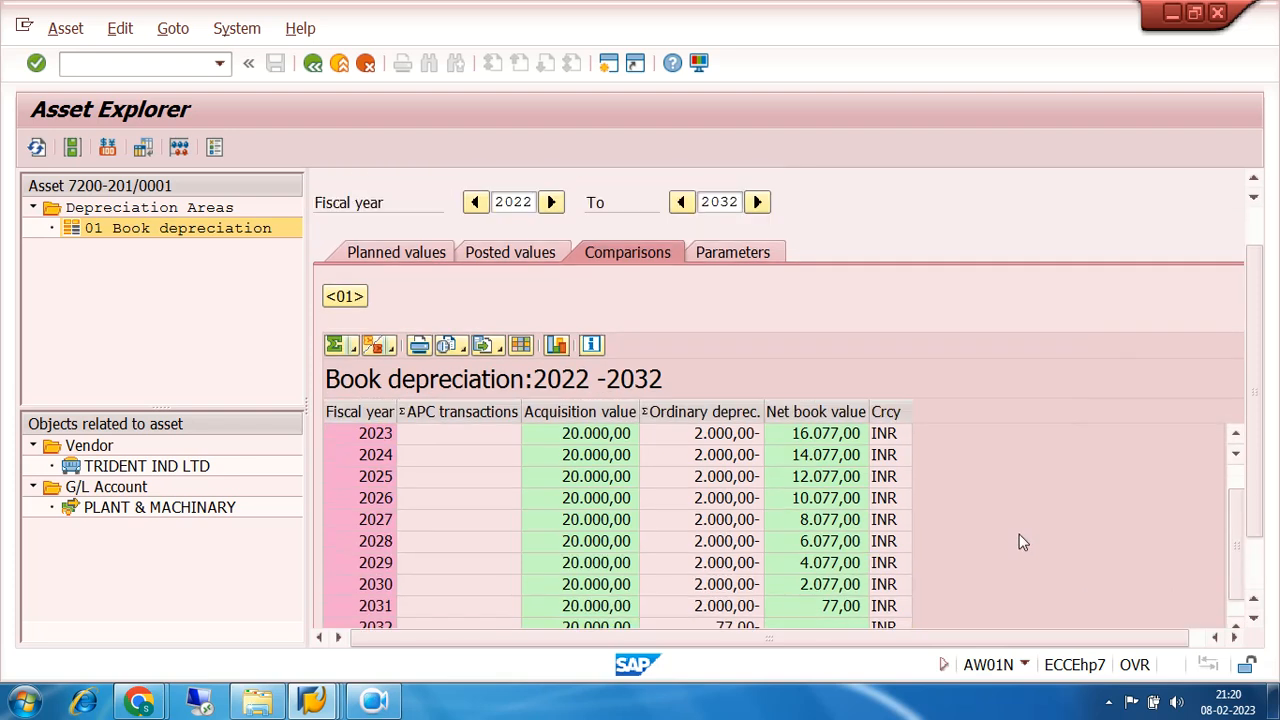
pyautogui.moveTo(1238, 510); pyautogui.dragTo(1224, 463)
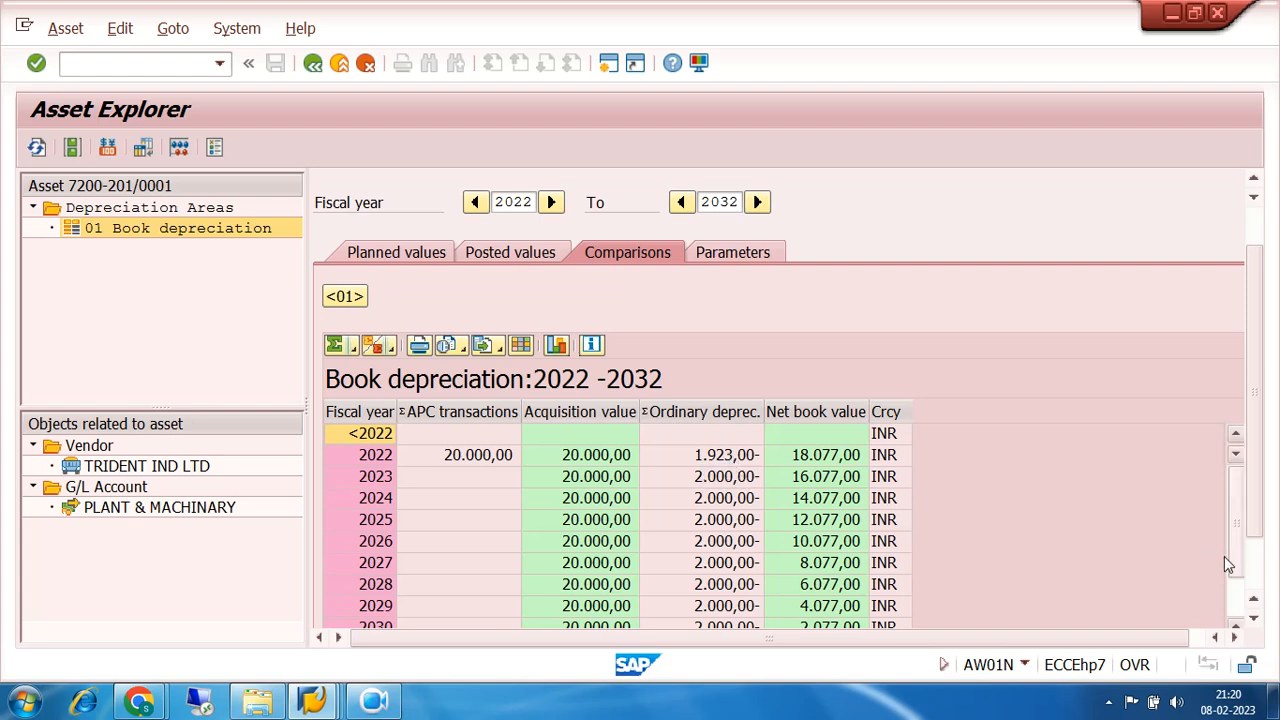
pyautogui.click(1240, 607)
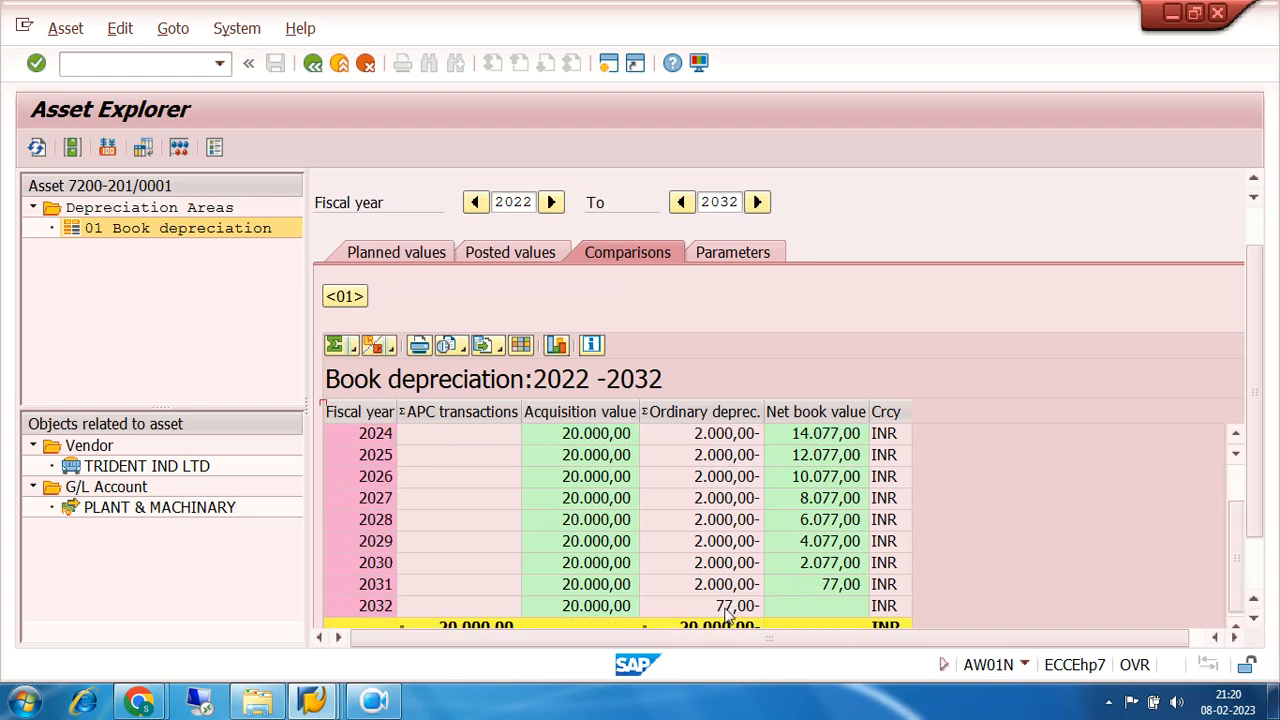
pyautogui.click(727, 612)
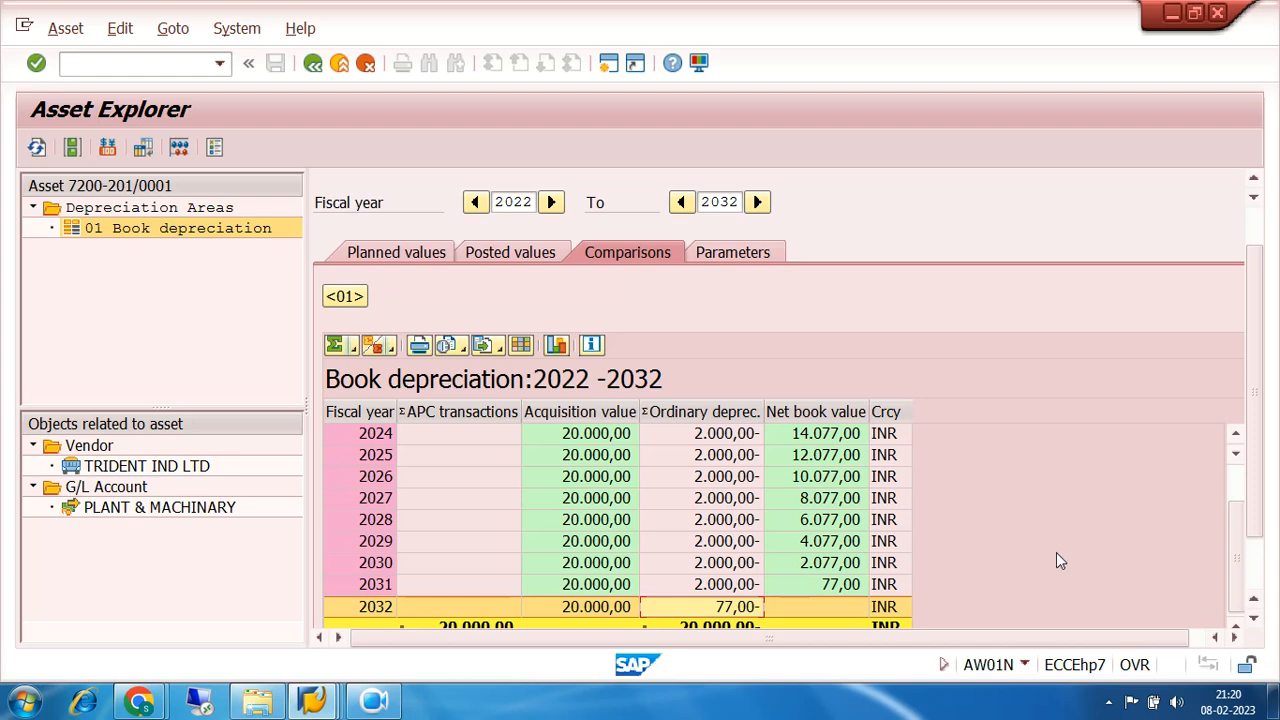
pyautogui.click(1255, 619)
pyautogui.click(1255, 619)
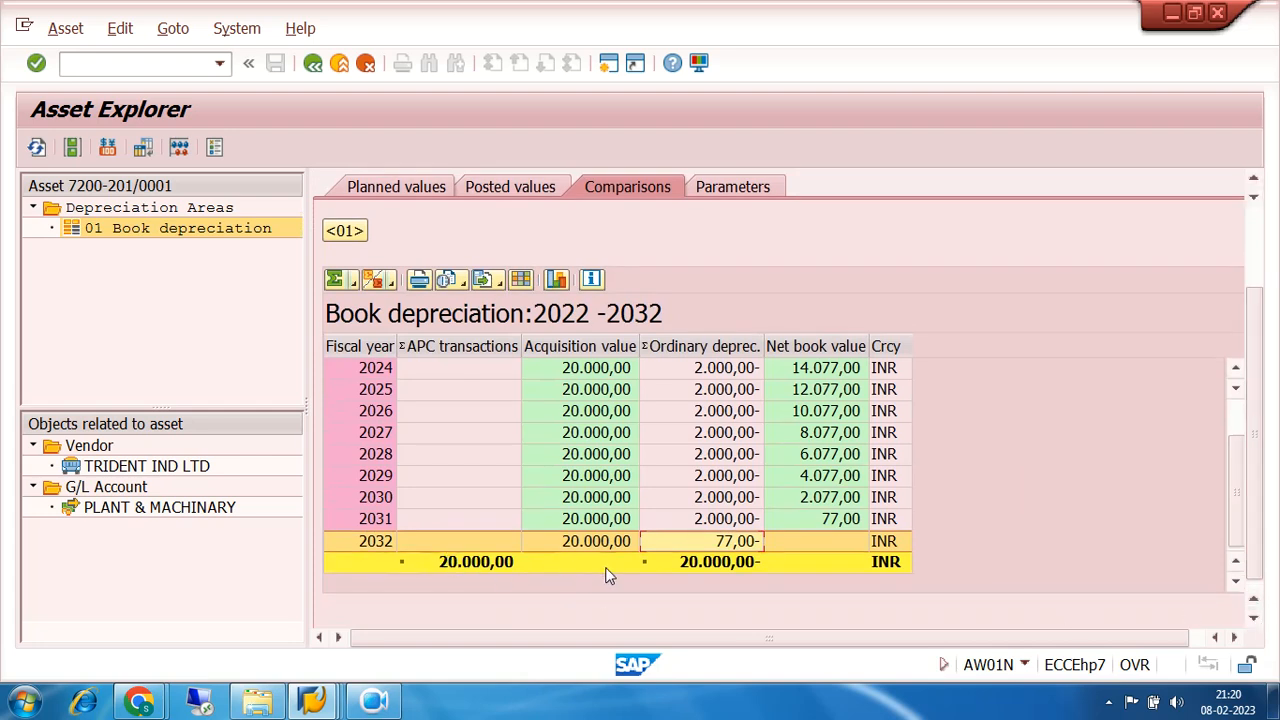
pyautogui.scroll(1, 713, 567)
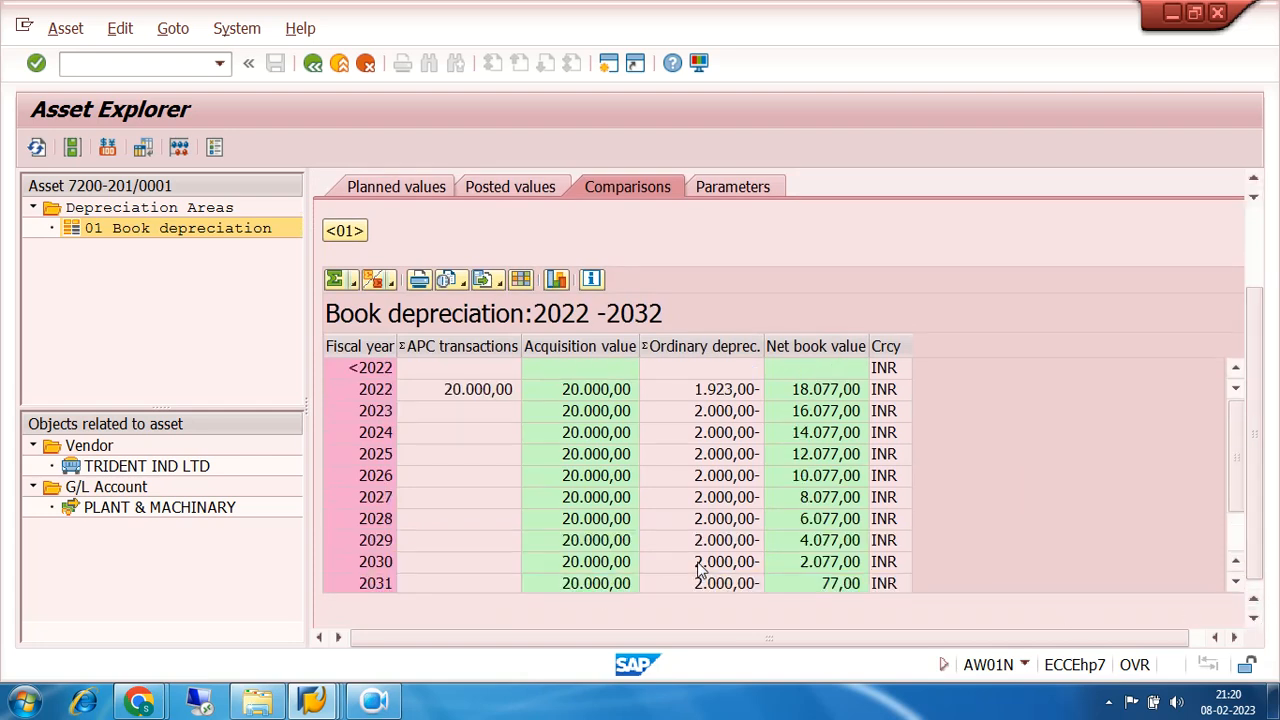
# Display the planned book depreciation values and transactions of asset 201, subnumber 0
pyautogui.click(418, 188)
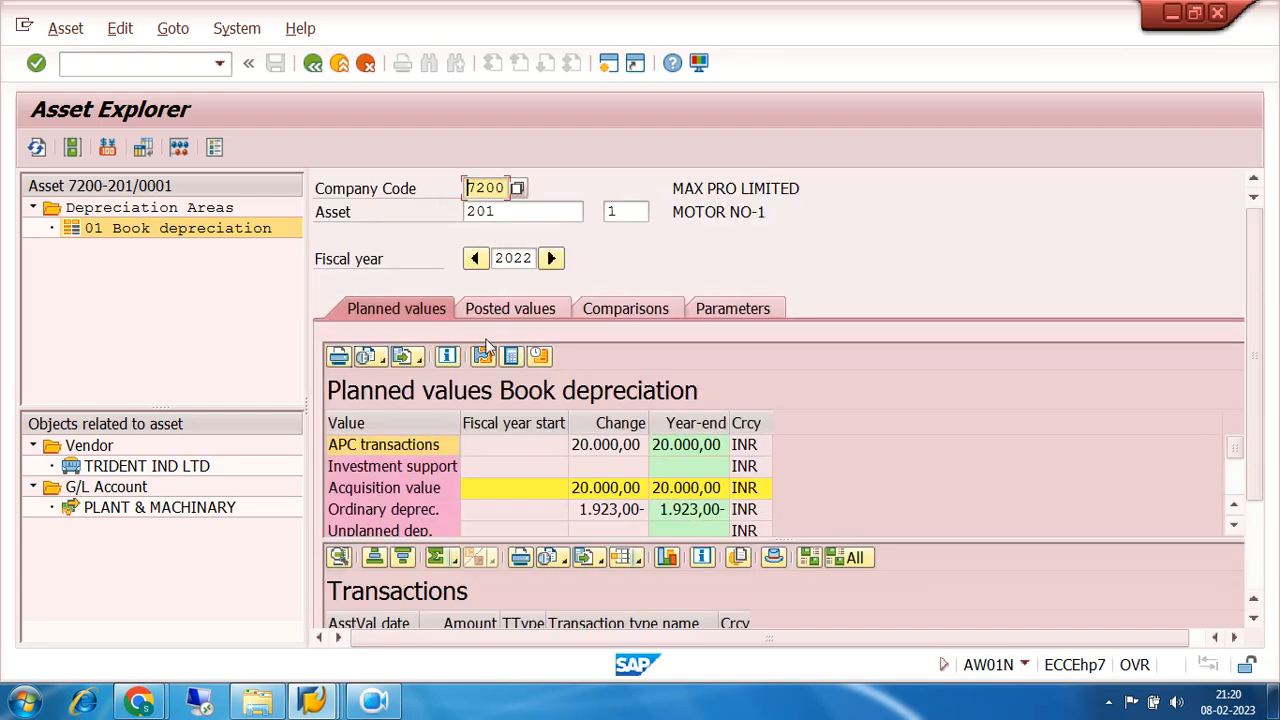
pyautogui.click(632, 211)
pyautogui.press('BackSpace')
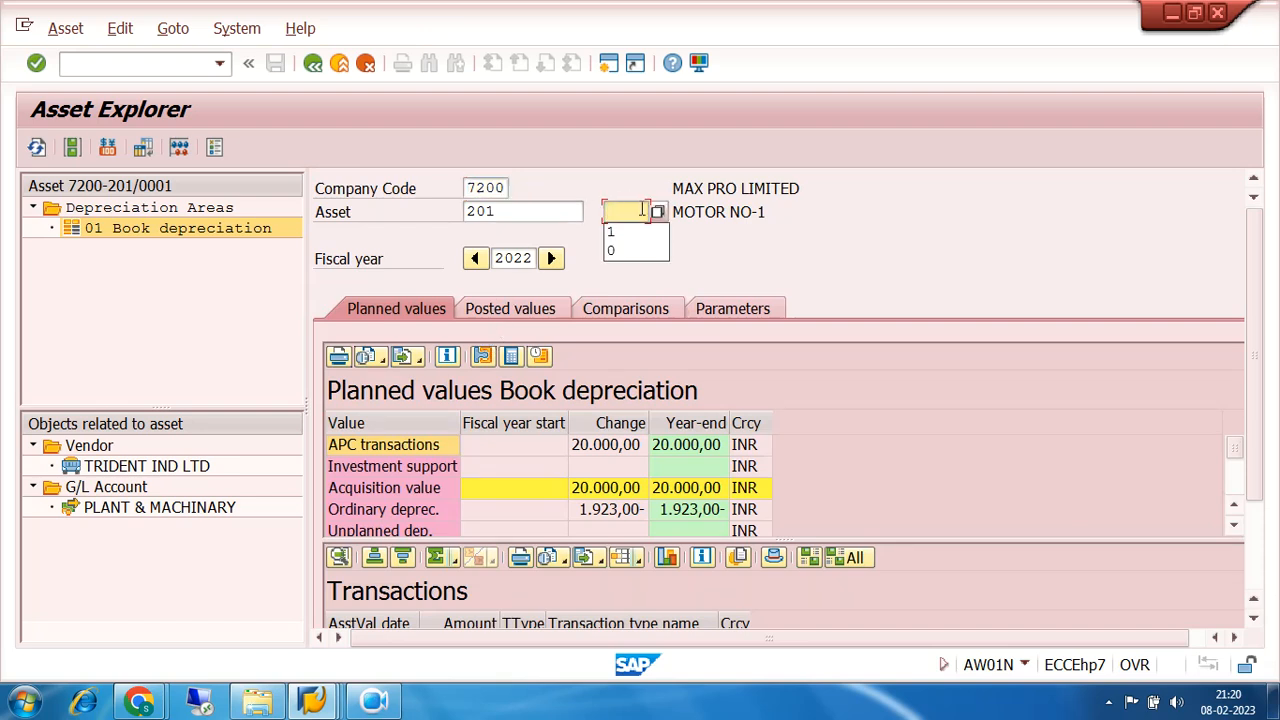
pyautogui.write('0')
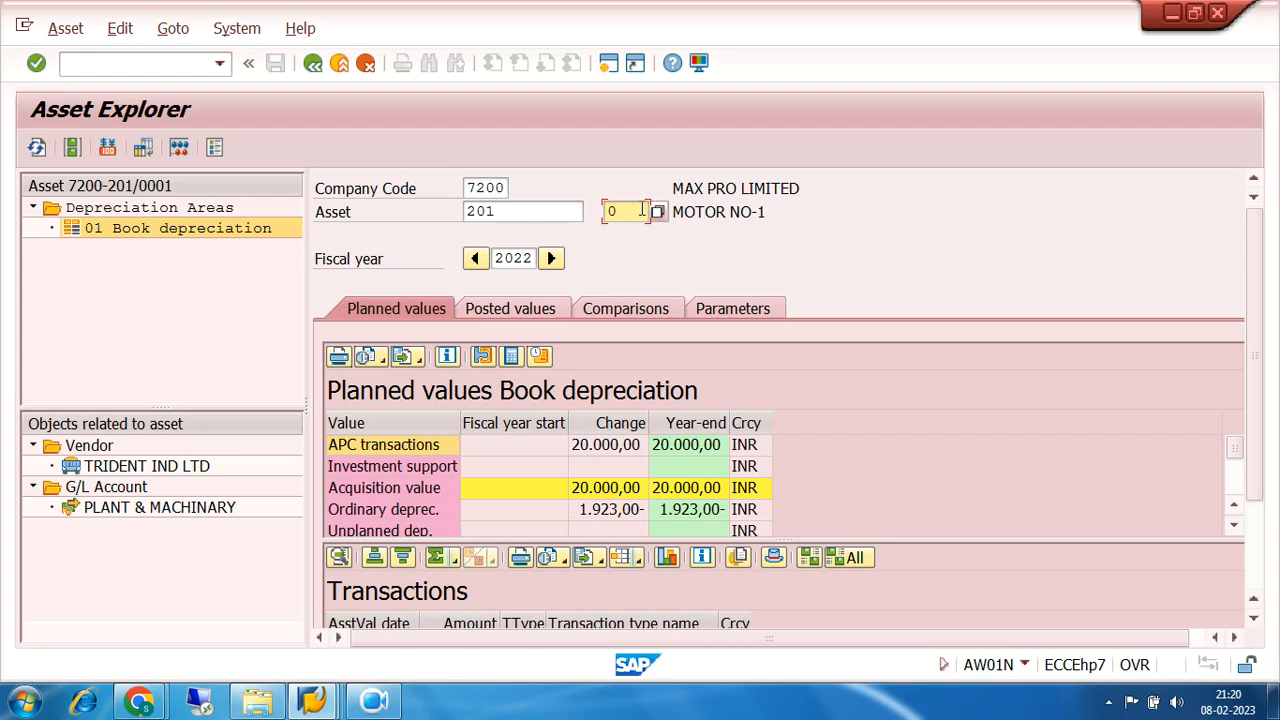
pyautogui.press('Return')
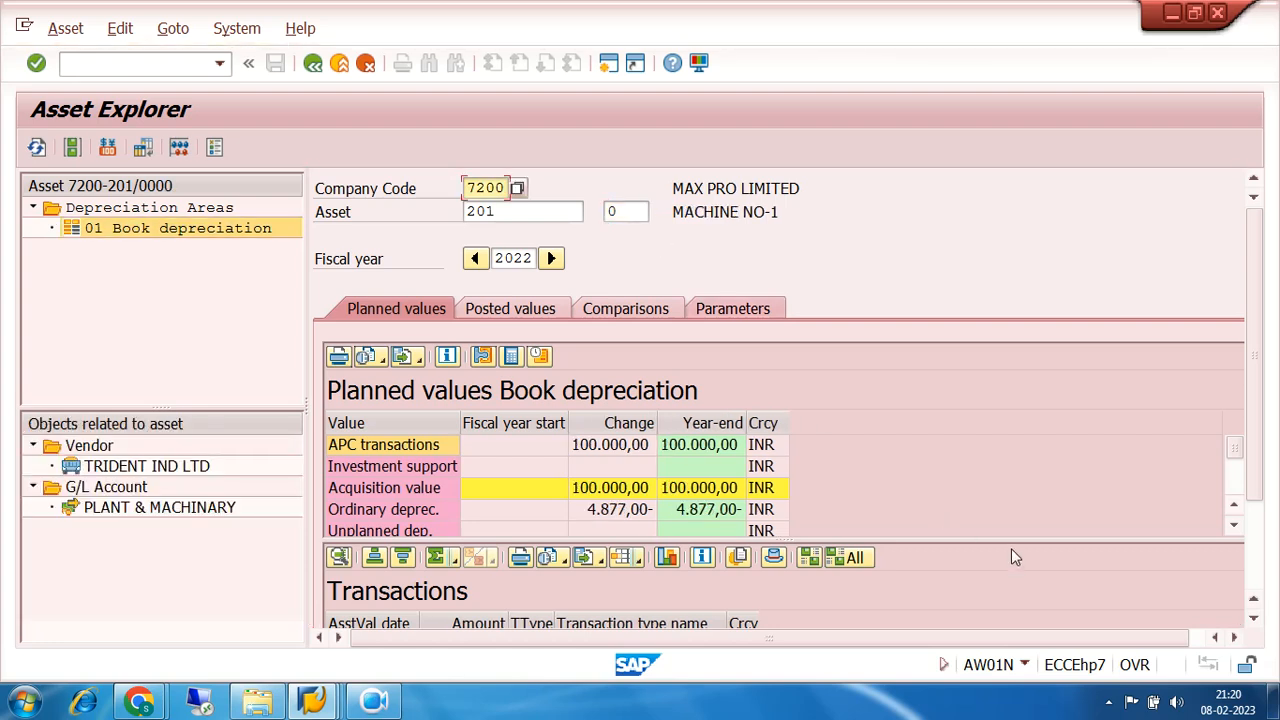
pyautogui.scroll(-3, 1262, 588)
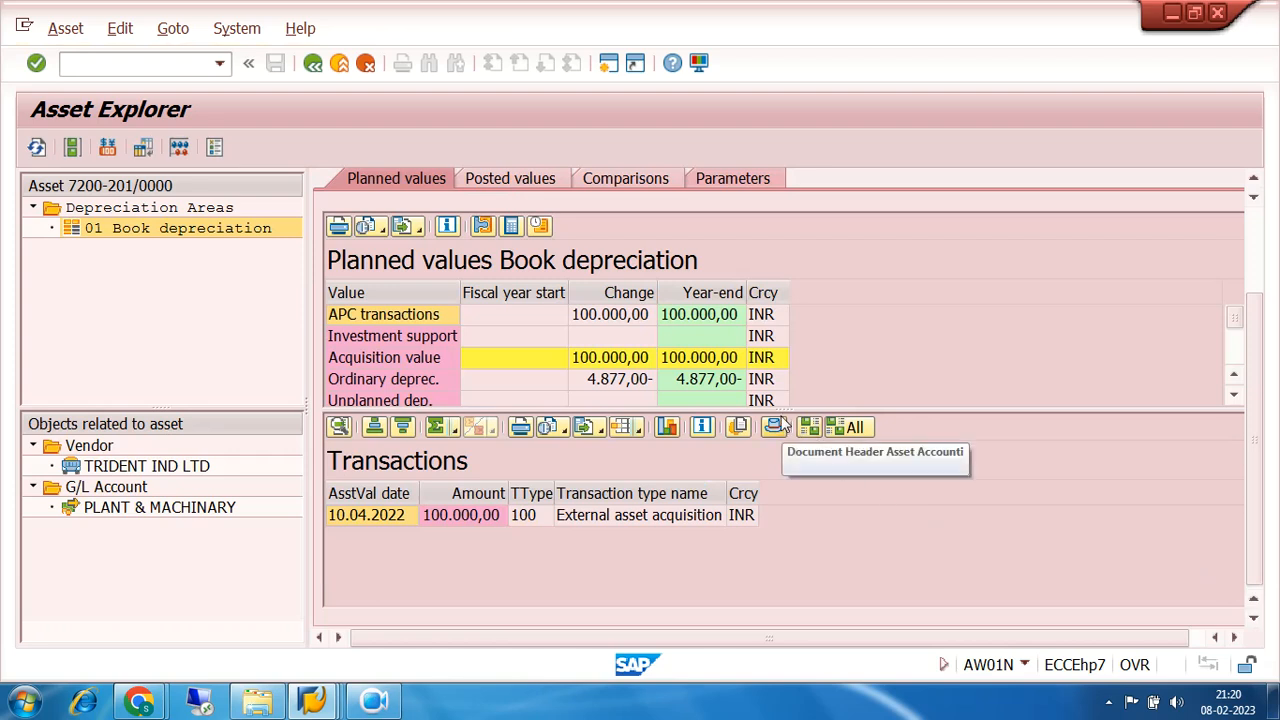
# Review the main asset's posted values and its ordinary depreciation for periods 1 to 12, including the total
pyautogui.click(516, 184)
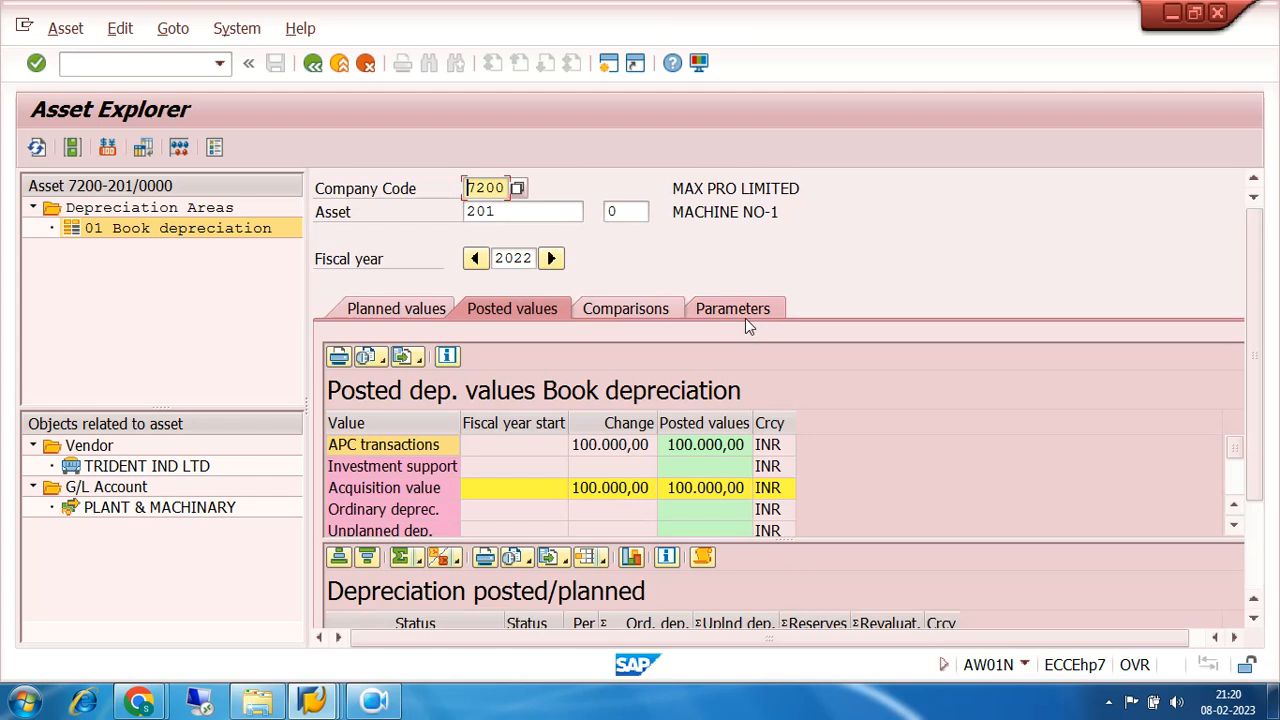
pyautogui.scroll(-3, 1254, 584)
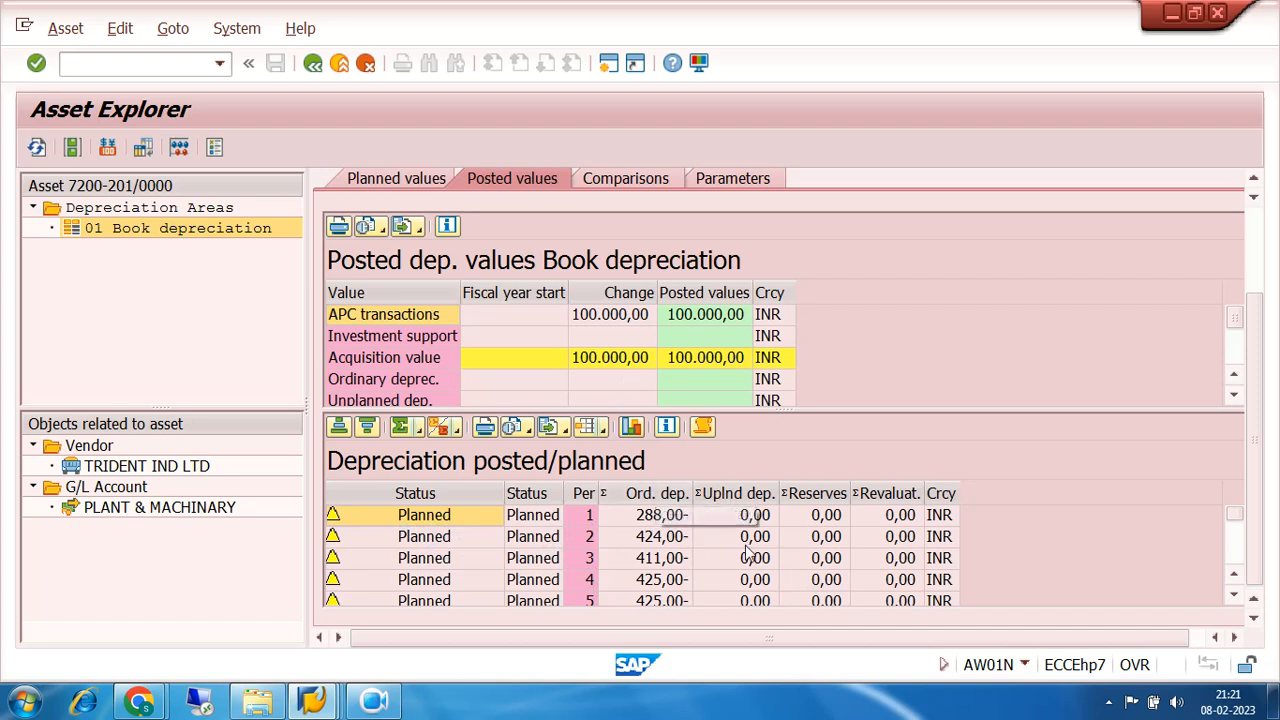
pyautogui.scroll(-2, 1240, 560)
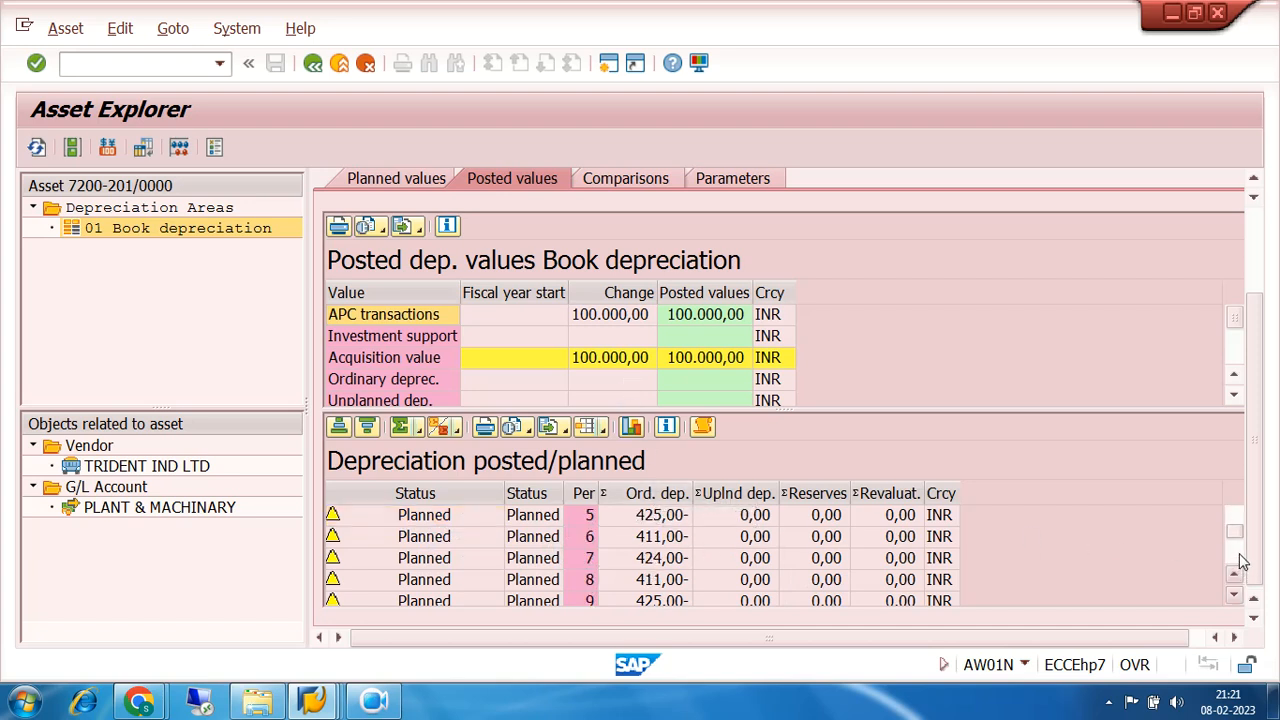
pyautogui.click(1235, 596)
pyautogui.scroll(-4, 1237, 600)
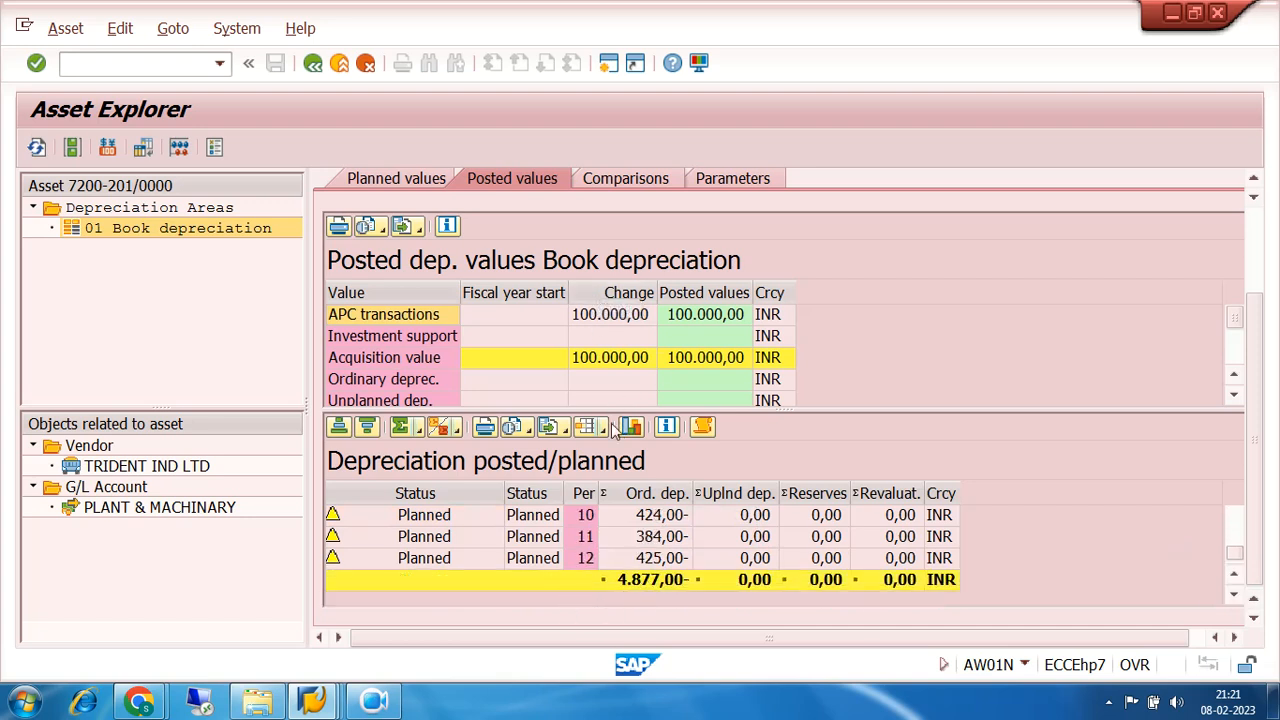
# Check the posting status of the period 1 depreciation row for the main asset
pyautogui.scroll(3, 1260, 240)
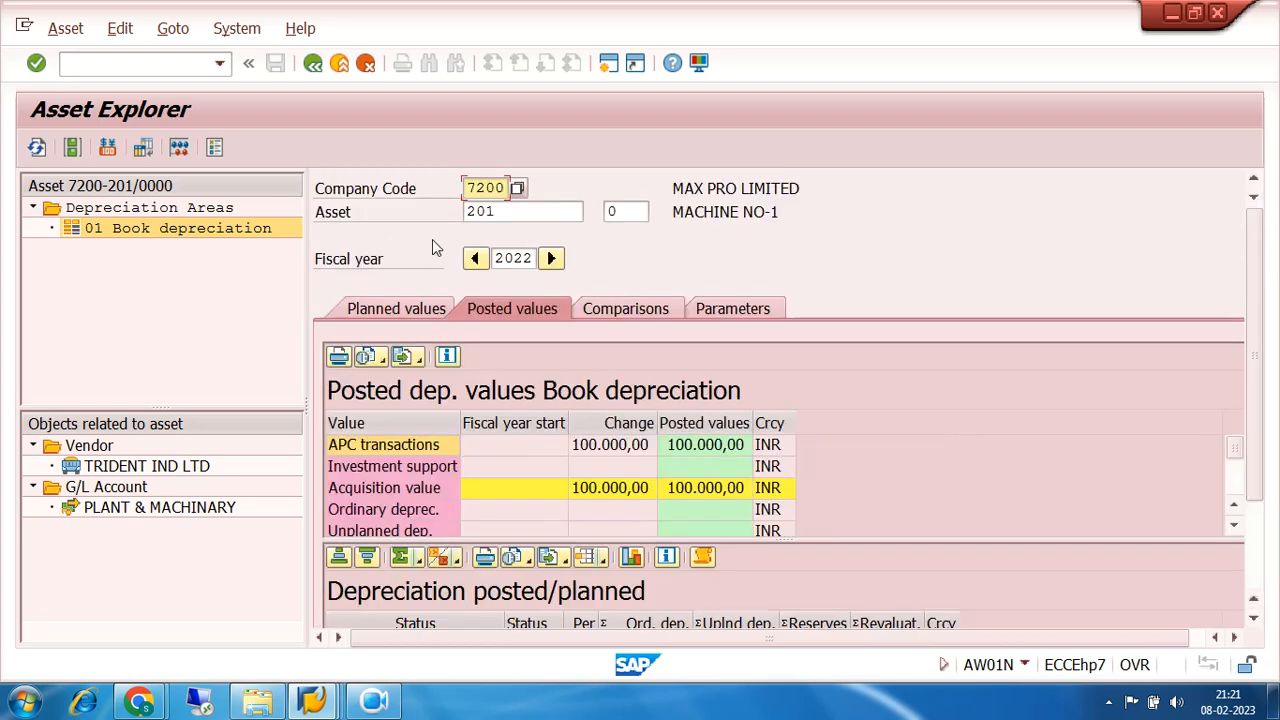
pyautogui.scroll(-3, 1258, 590)
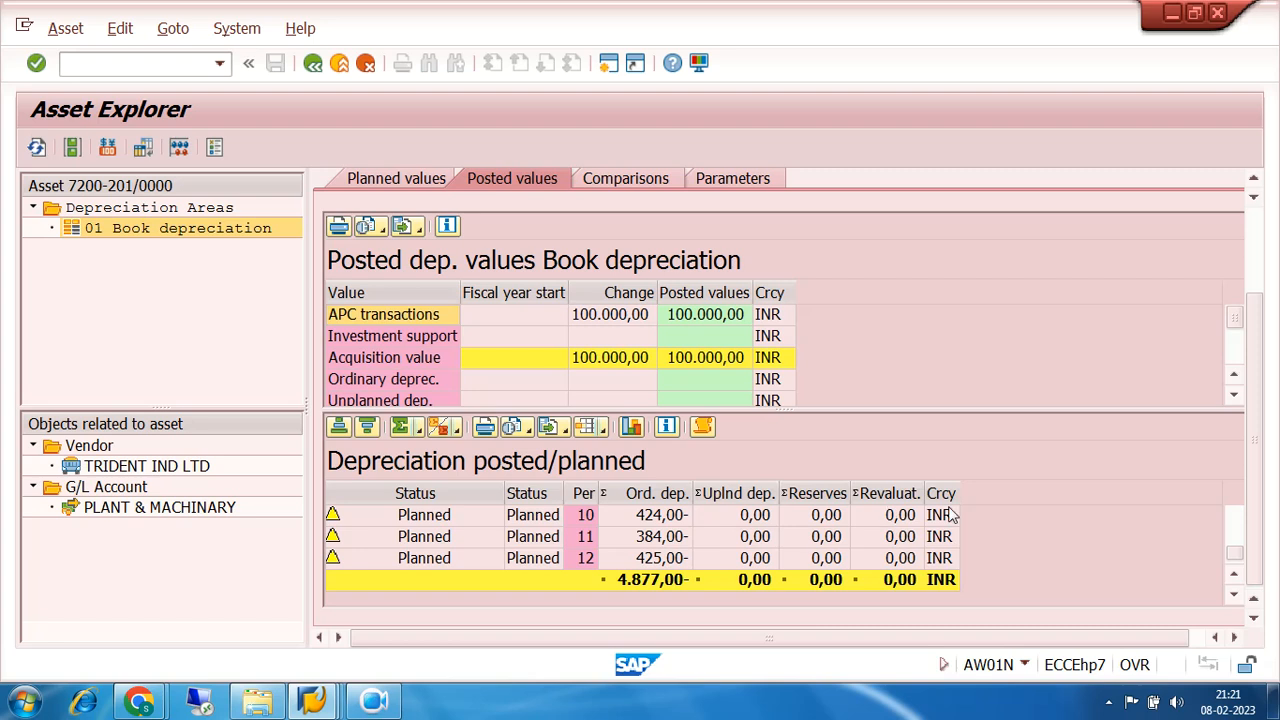
pyautogui.click(1237, 534)
pyautogui.click(1237, 523)
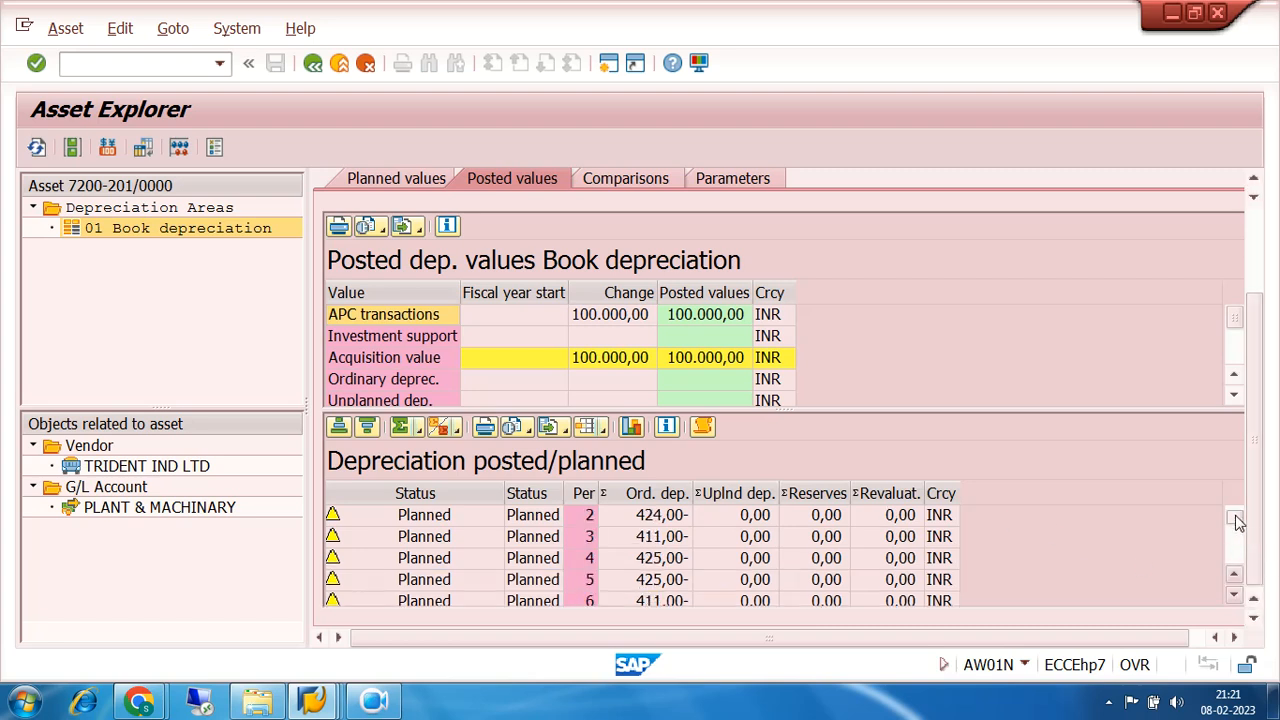
pyautogui.click(1234, 575)
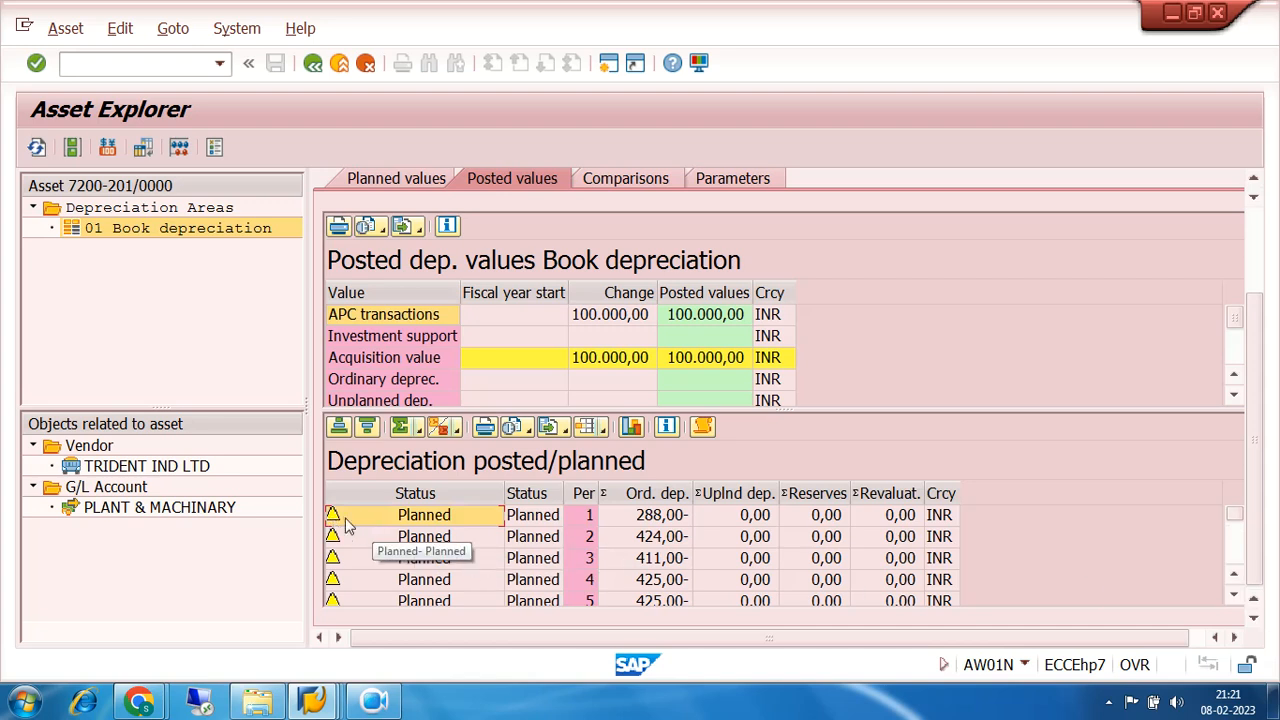
pyautogui.click(520, 524)
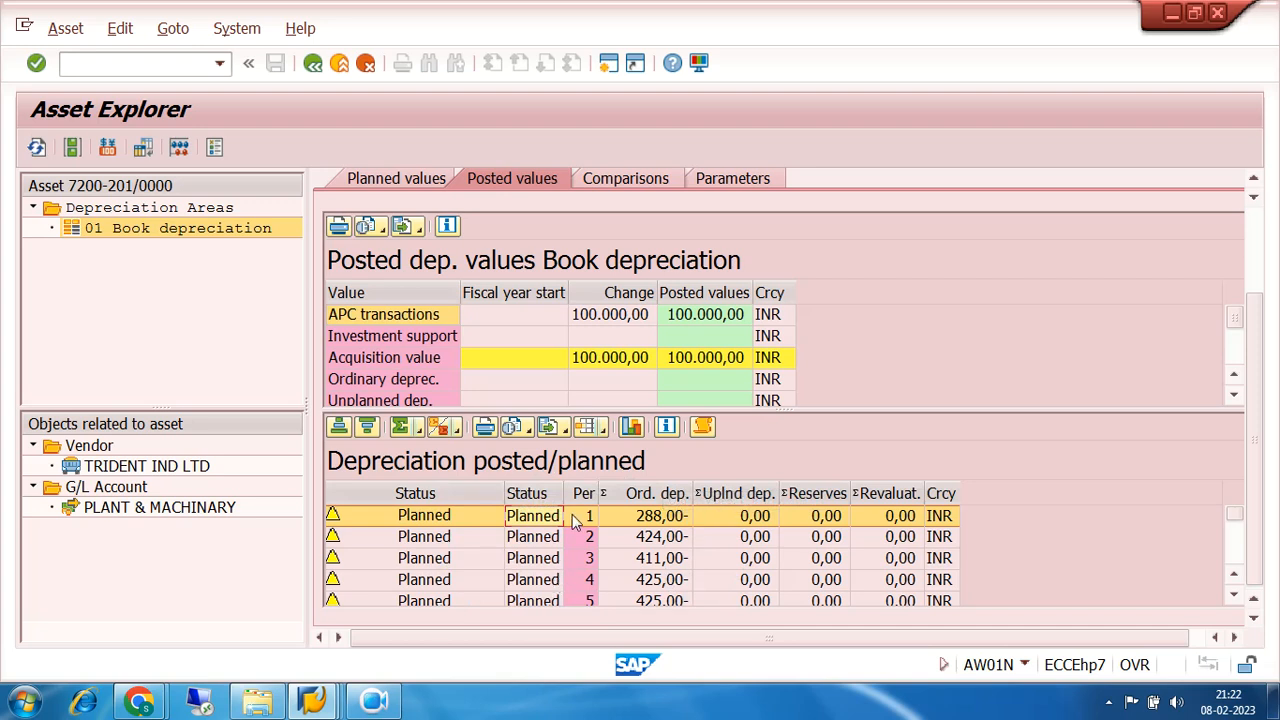
# Leave the Asset Explorer and reduce the menu tree to the top-level folders under Fixed Assets
pyautogui.click(313, 63)
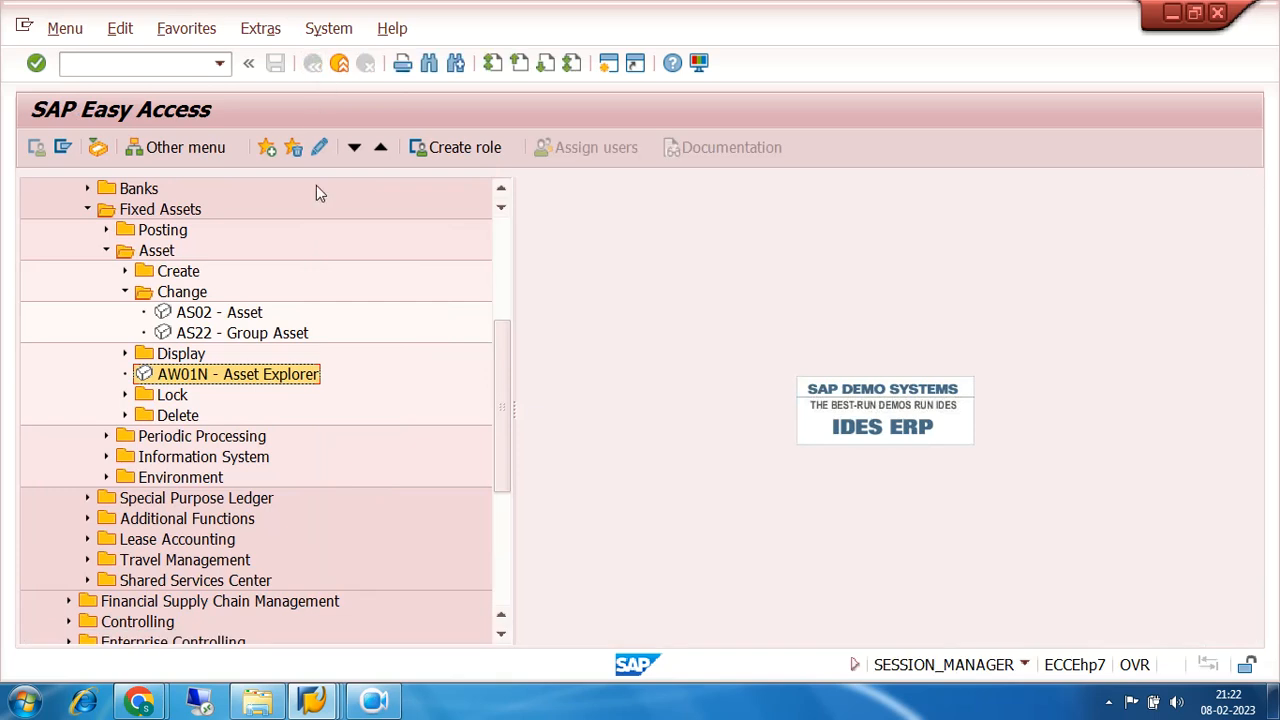
pyautogui.click(106, 250)
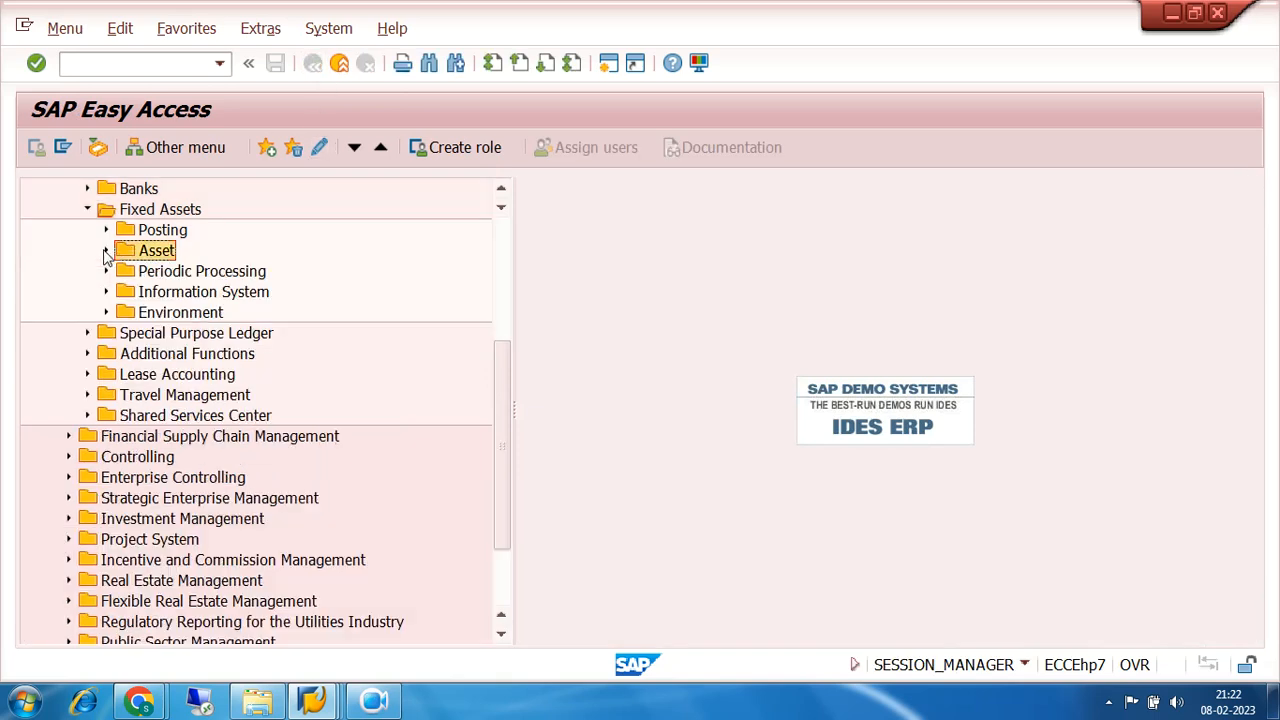
pyautogui.click(87, 210)
pyautogui.scroll(2, 337, 326)
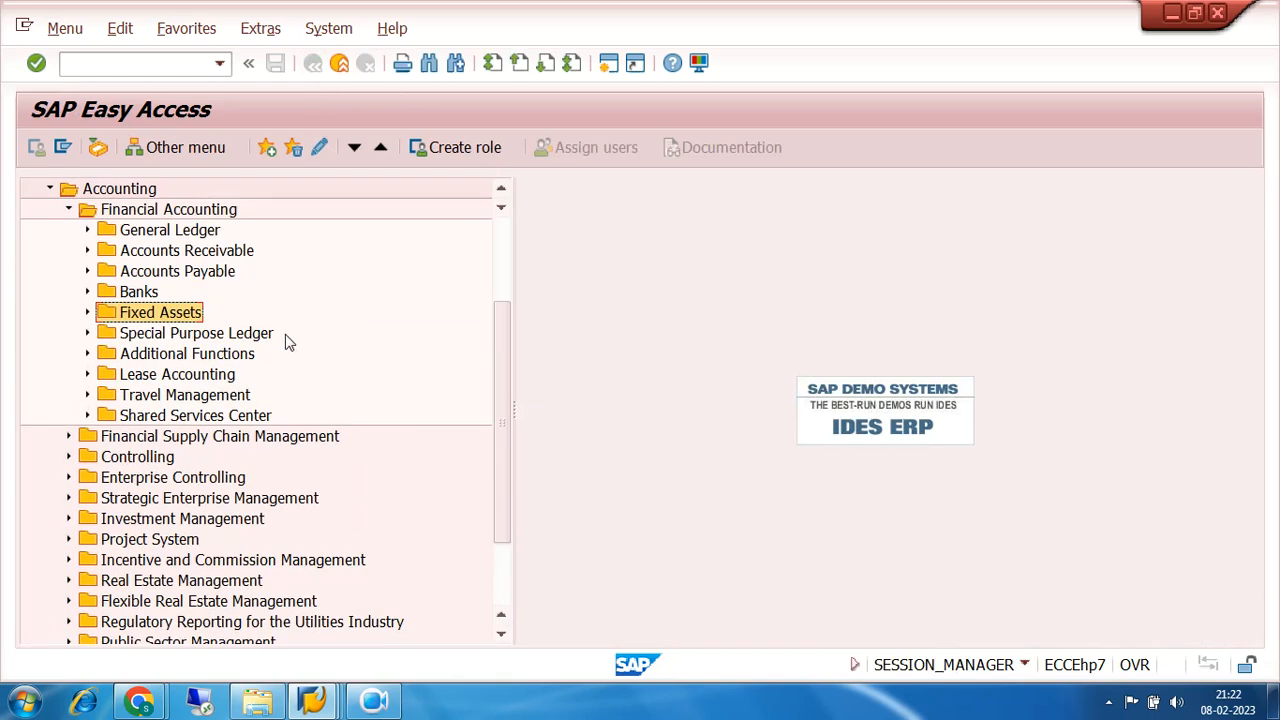
pyautogui.click(87, 312)
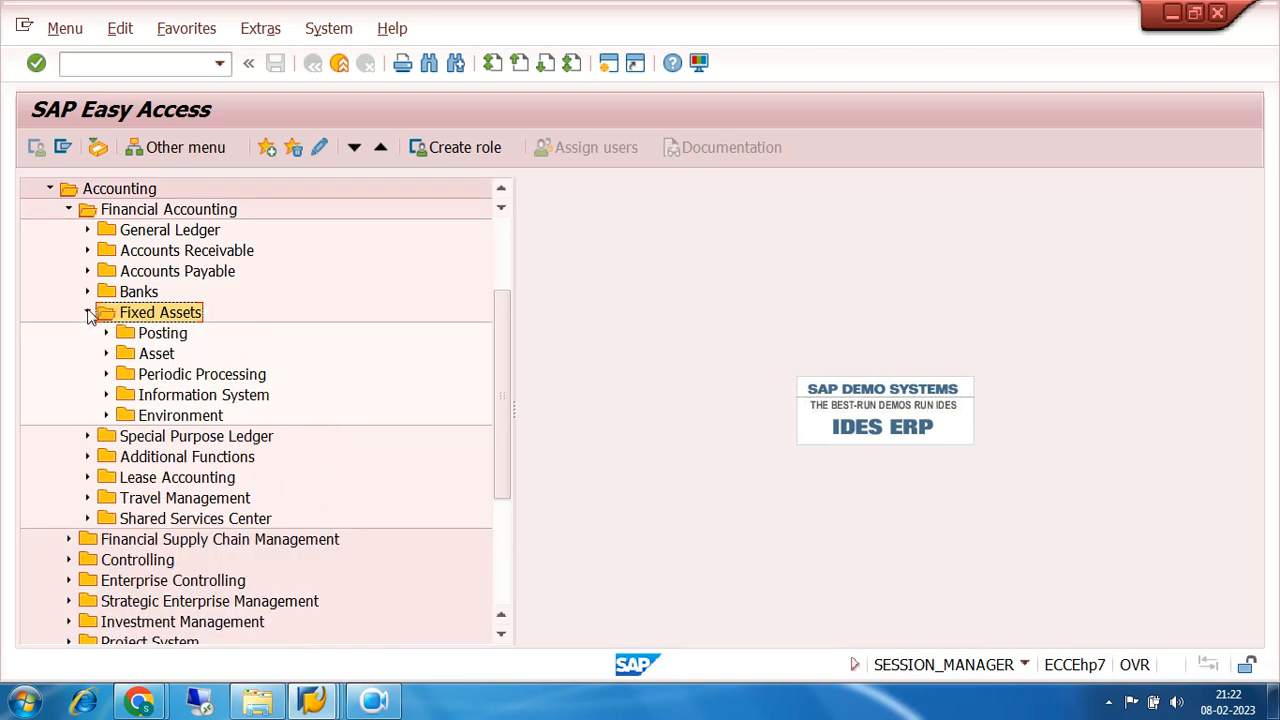
# Open the depreciation run transaction AFAB - Execute from the Periodic Processing area of Fixed Assets
pyautogui.click(165, 378)
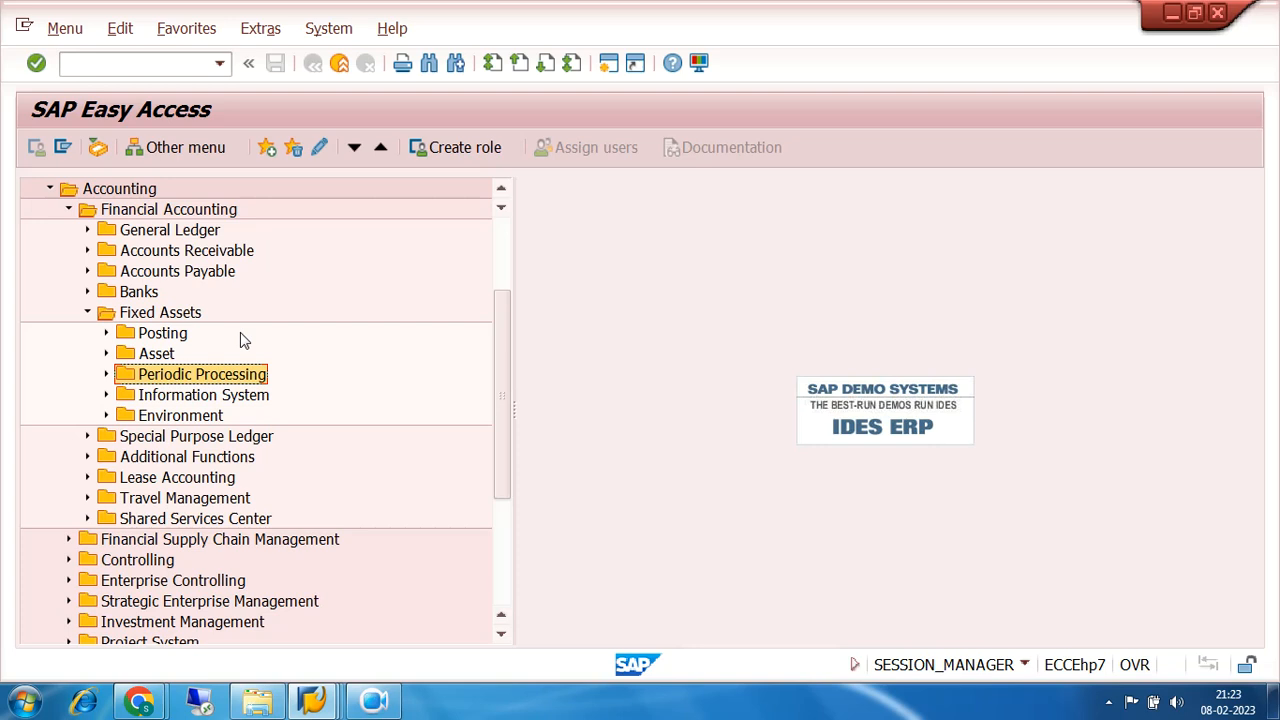
pyautogui.click(106, 374)
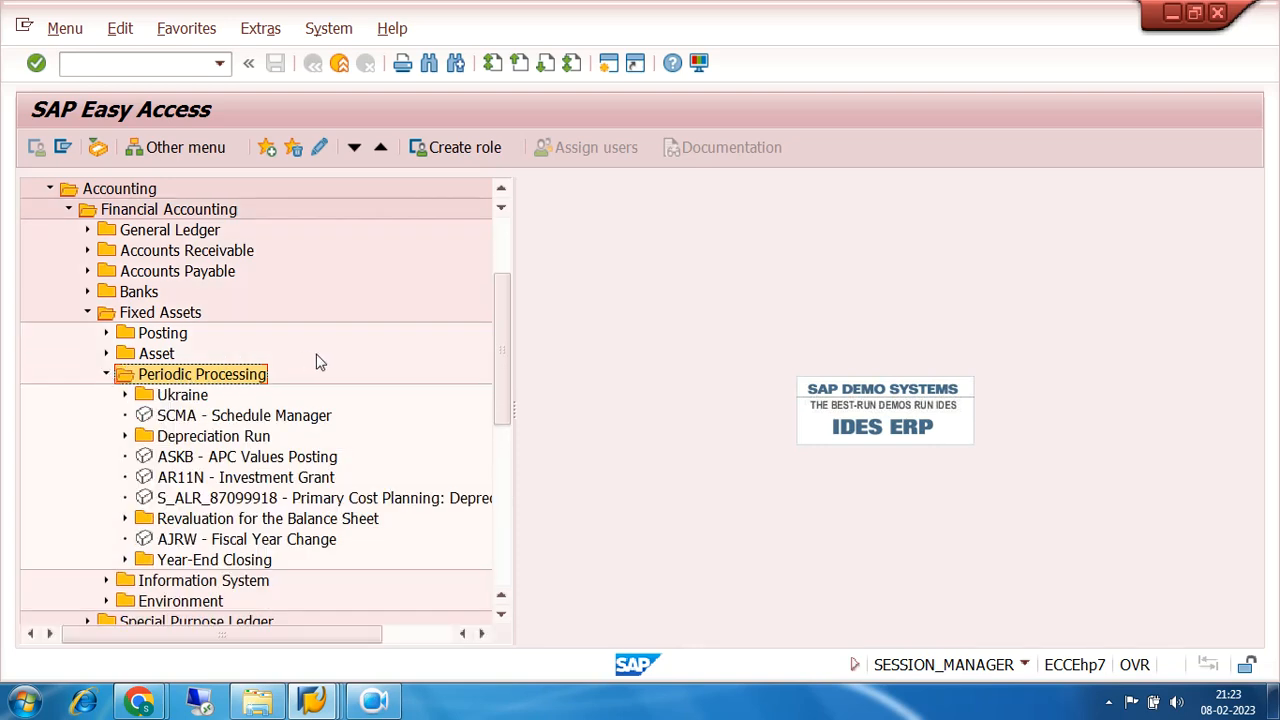
pyautogui.scroll(-1, 315, 362)
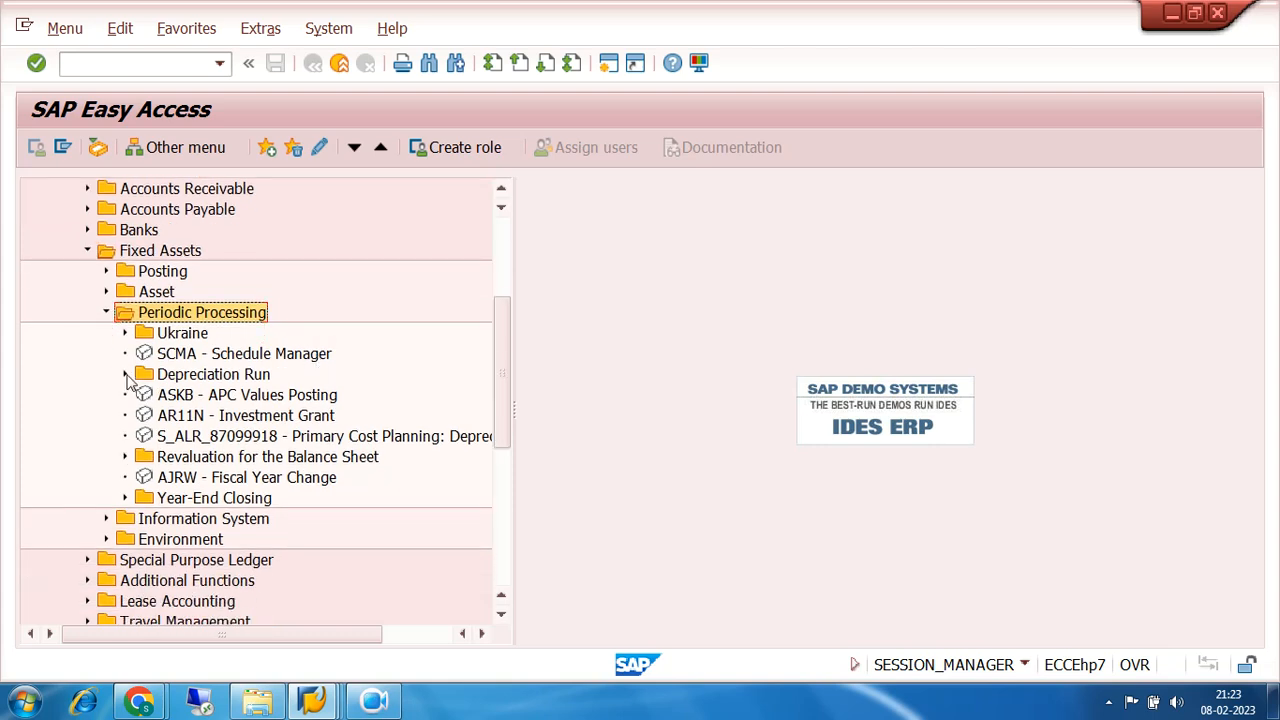
pyautogui.click(126, 376)
pyautogui.click(205, 395)
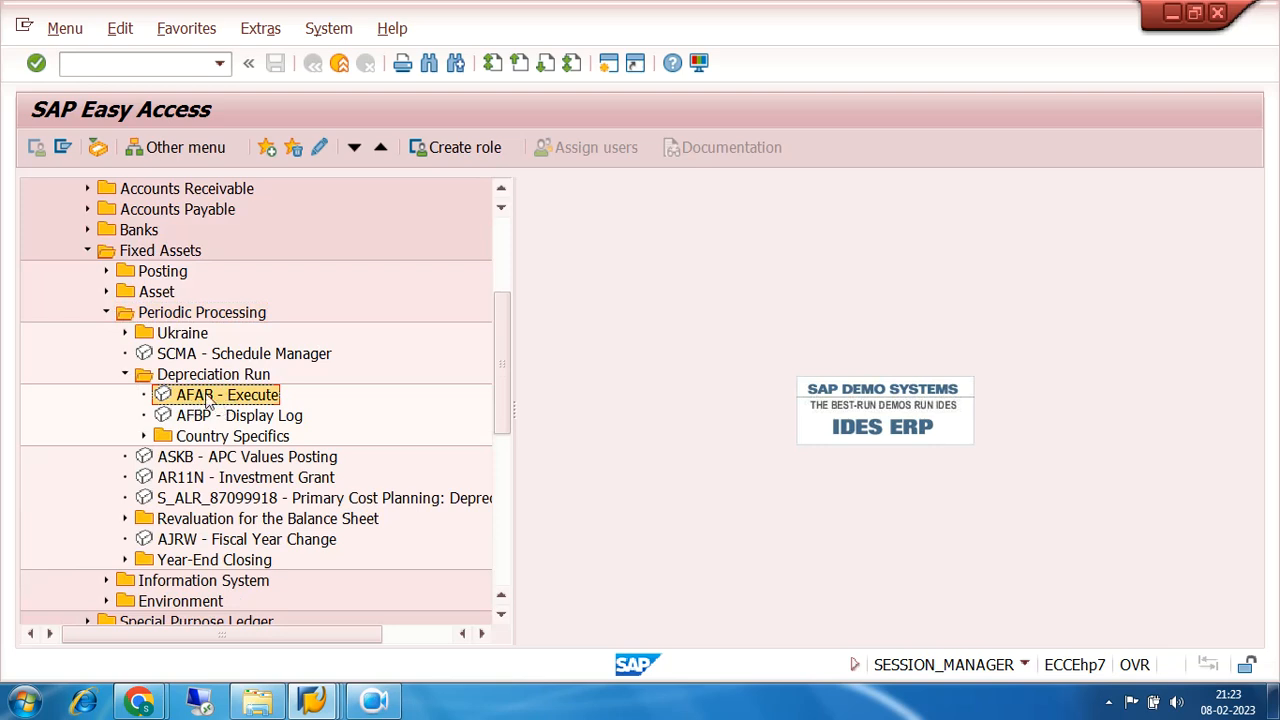
pyautogui.doubleClick(208, 398)
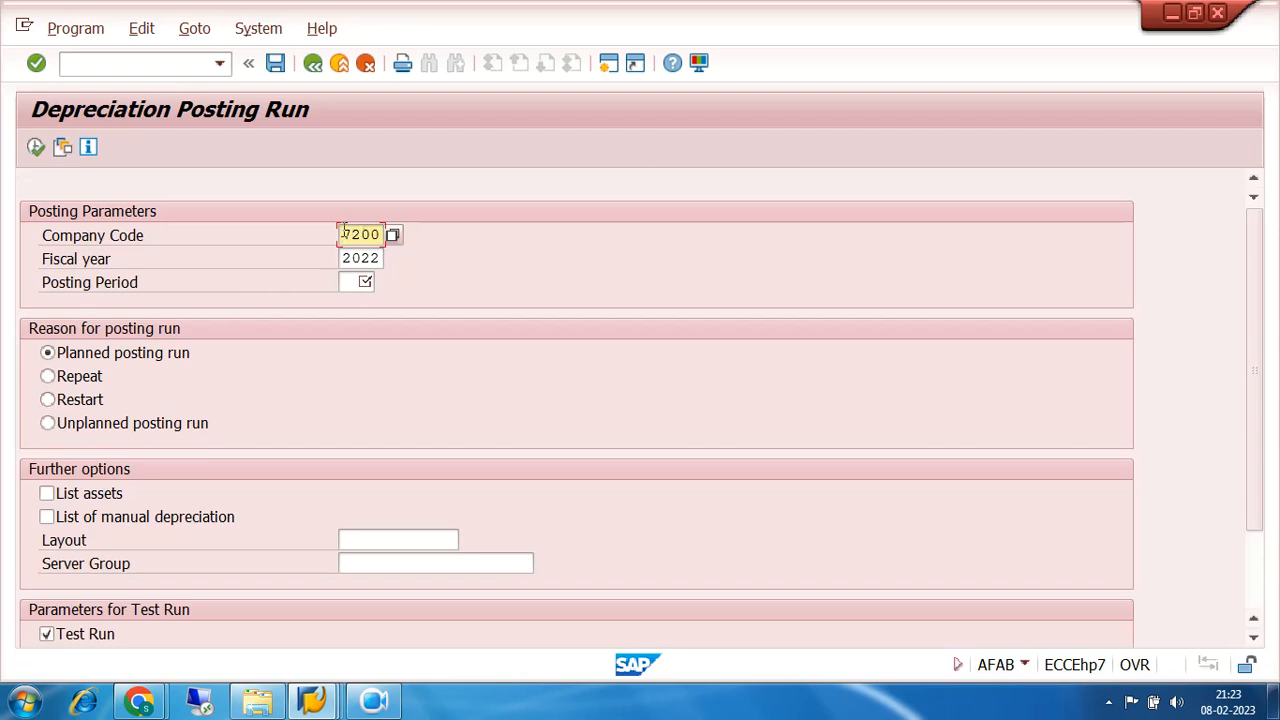
# Set the posting period to 01 for the depreciation run and review the posting reasons, further options and test run parameters
pyautogui.click(361, 258)
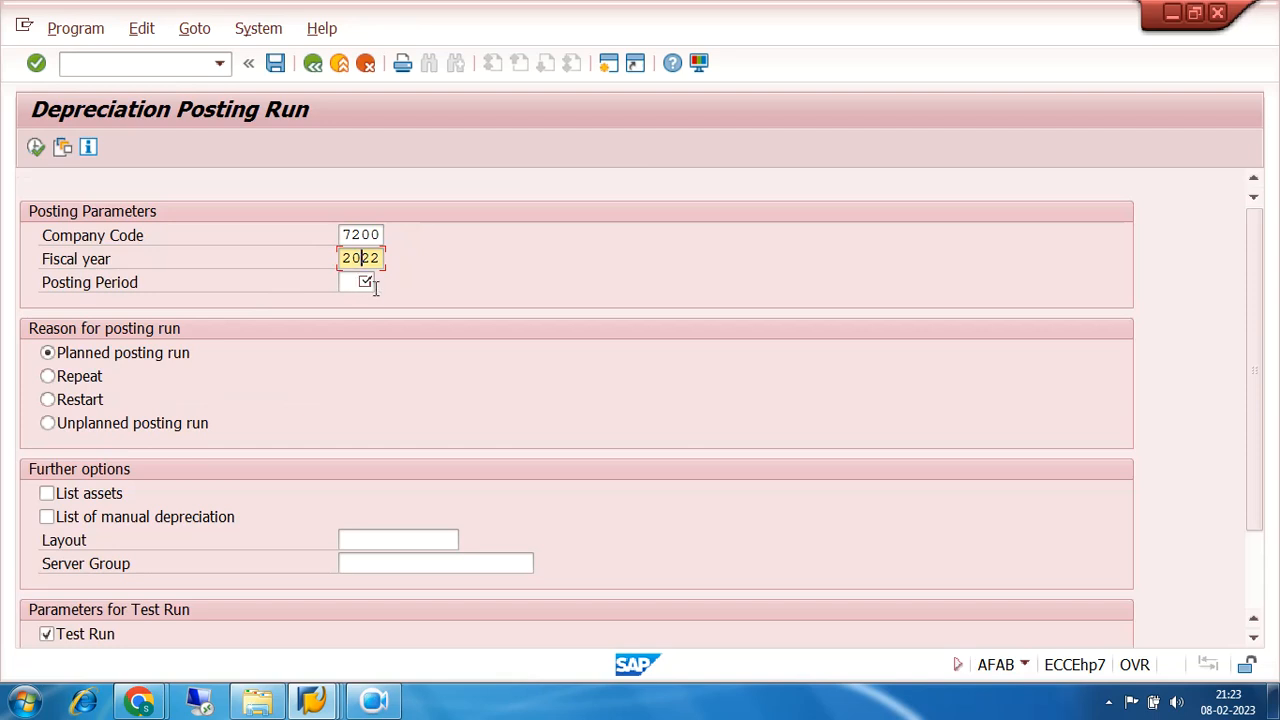
pyautogui.click(366, 283)
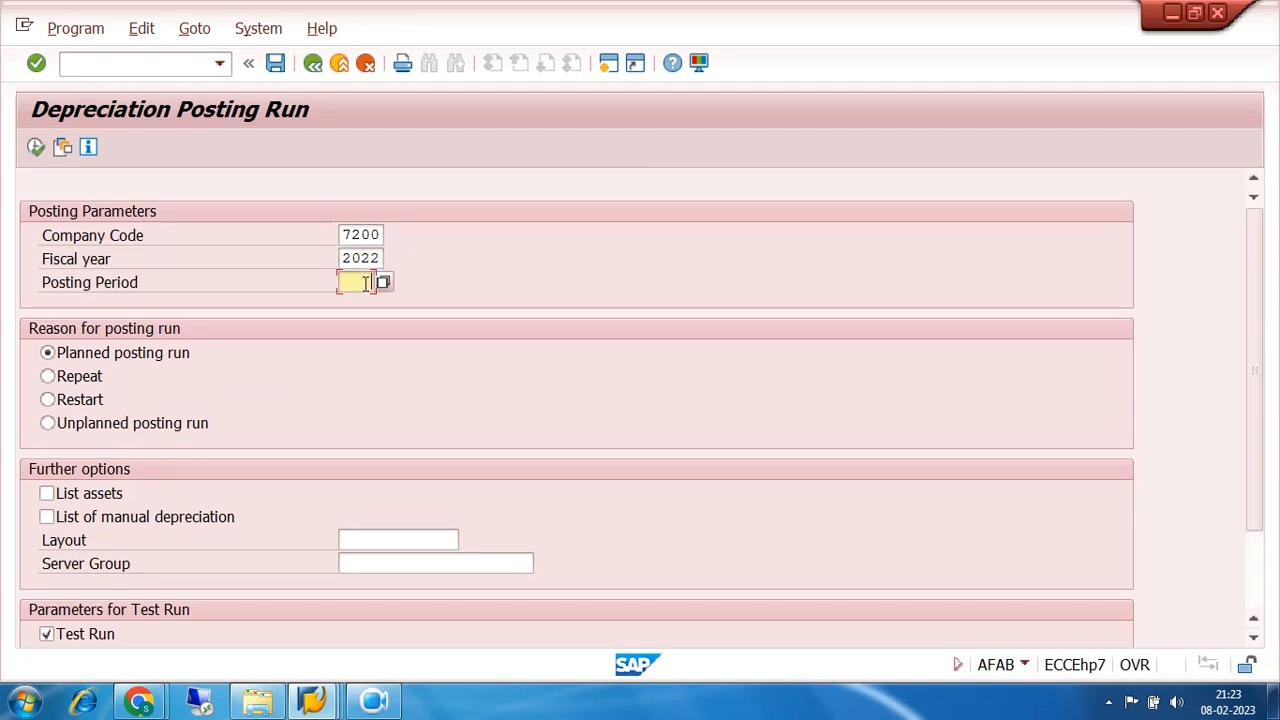
pyautogui.write('01')
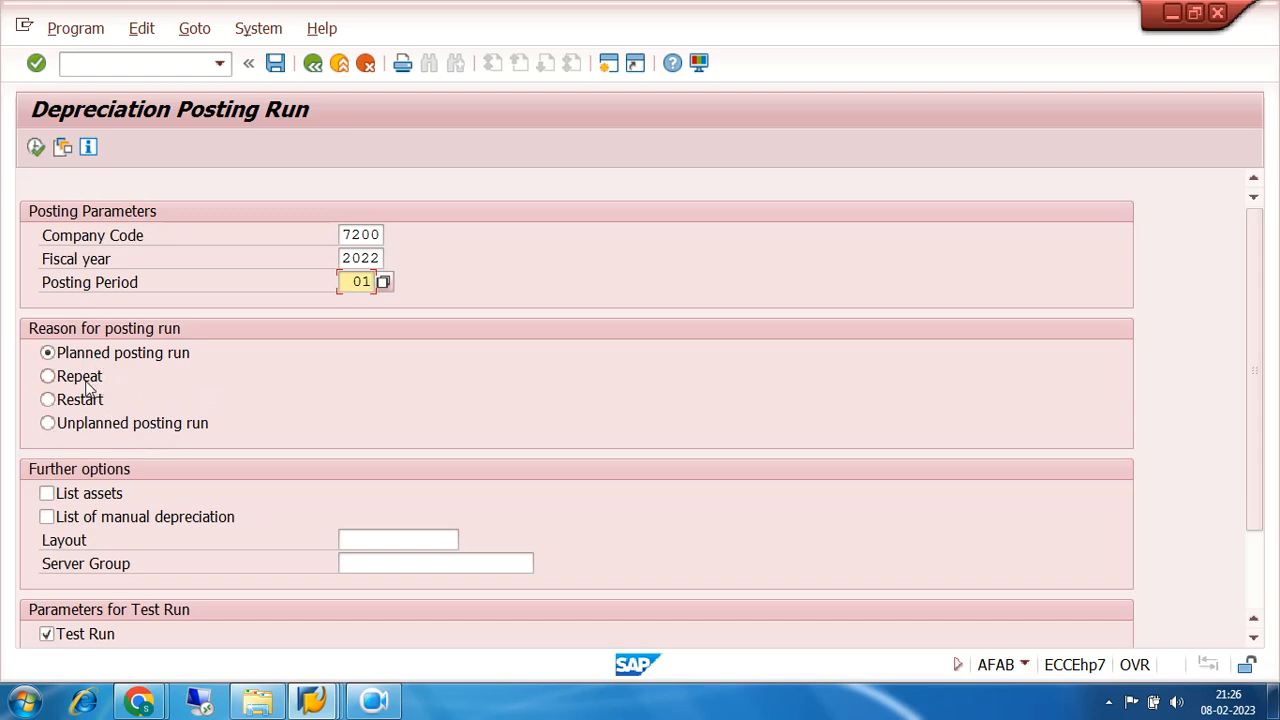
pyautogui.scroll(-1, 462, 420)
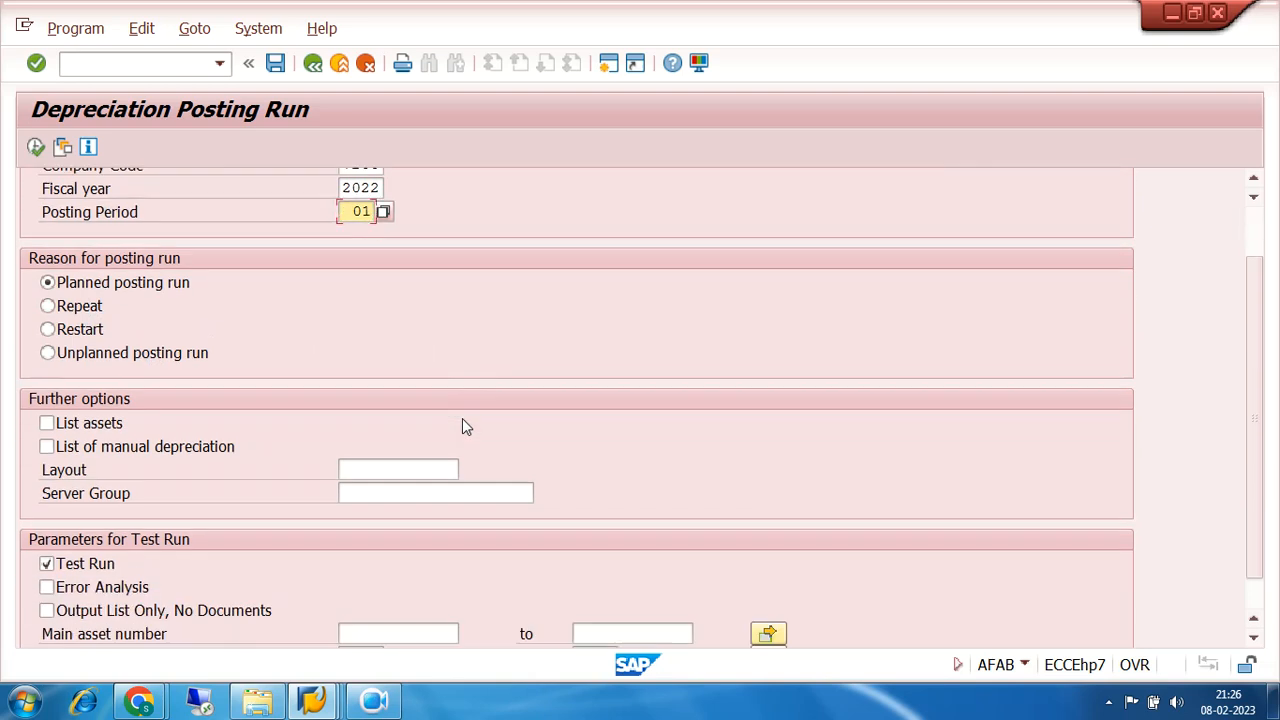
pyautogui.scroll(-1, 462, 419)
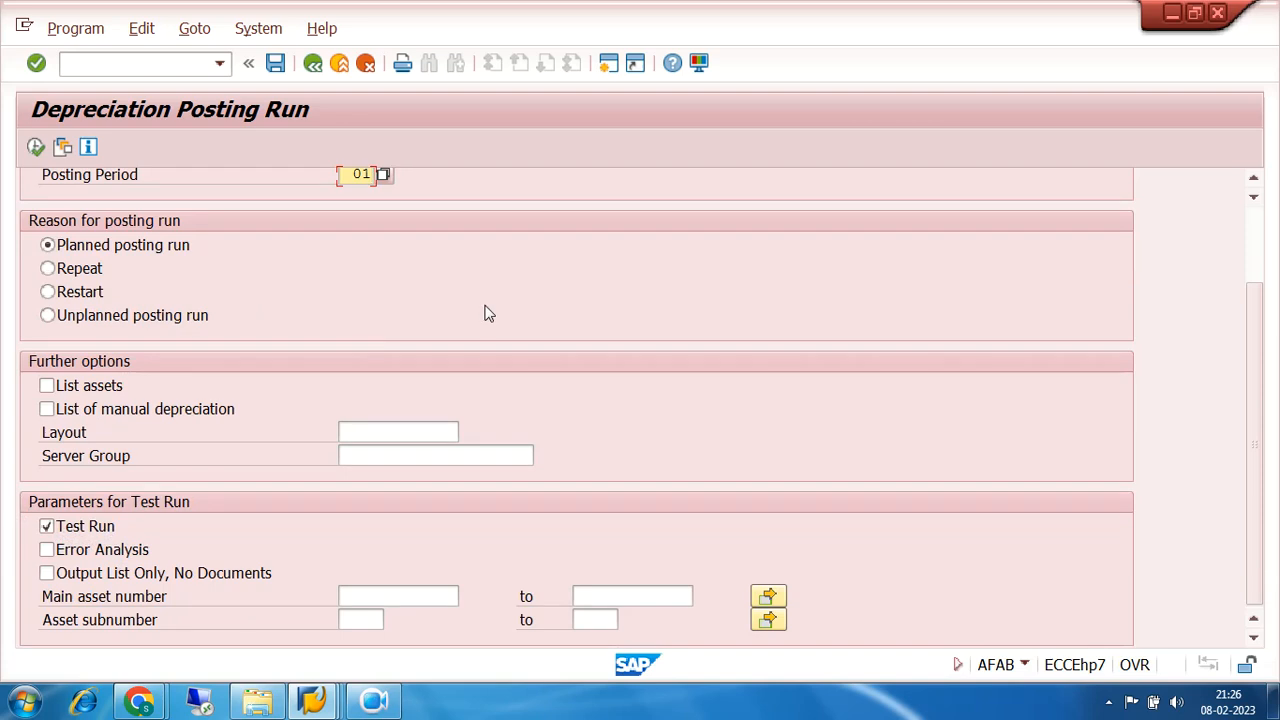
pyautogui.scroll(1, 486, 317)
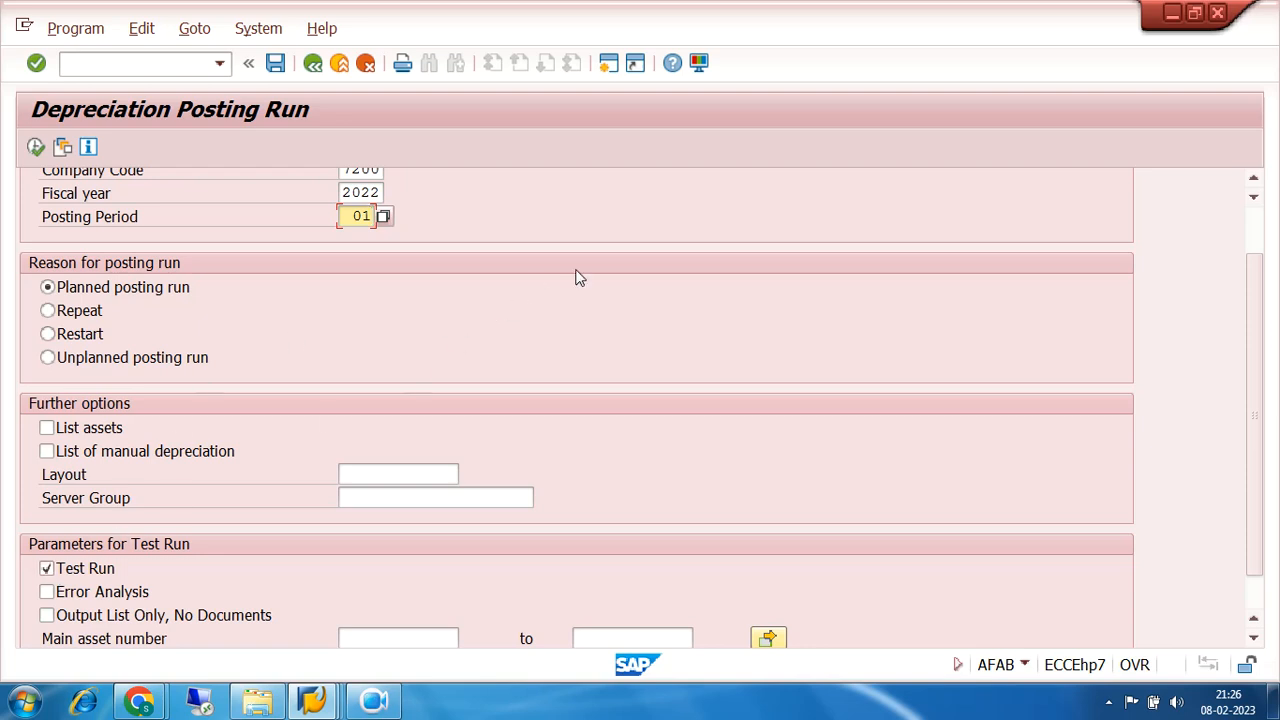
# Execute the planned depreciation test run for company code 7200, fiscal year 2022, period 01, continuing past the online asset limitation
pyautogui.scroll(1, 577, 277)
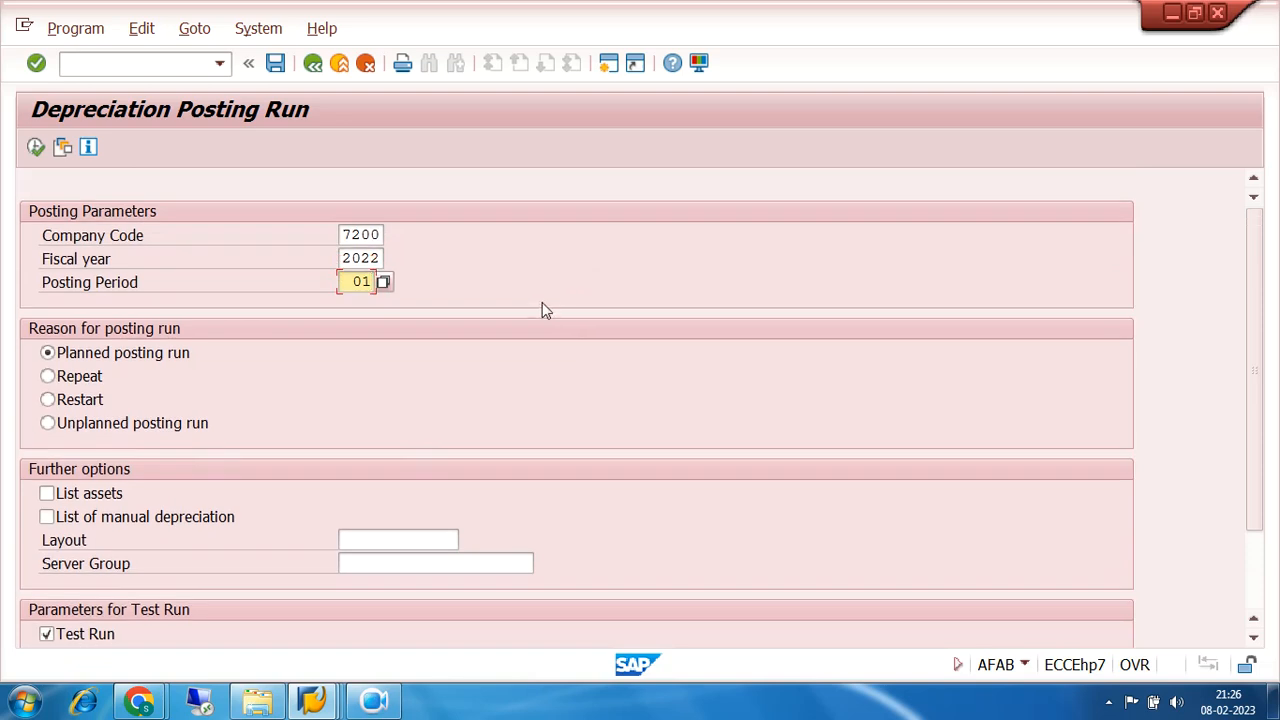
pyautogui.scroll(-1, 542, 303)
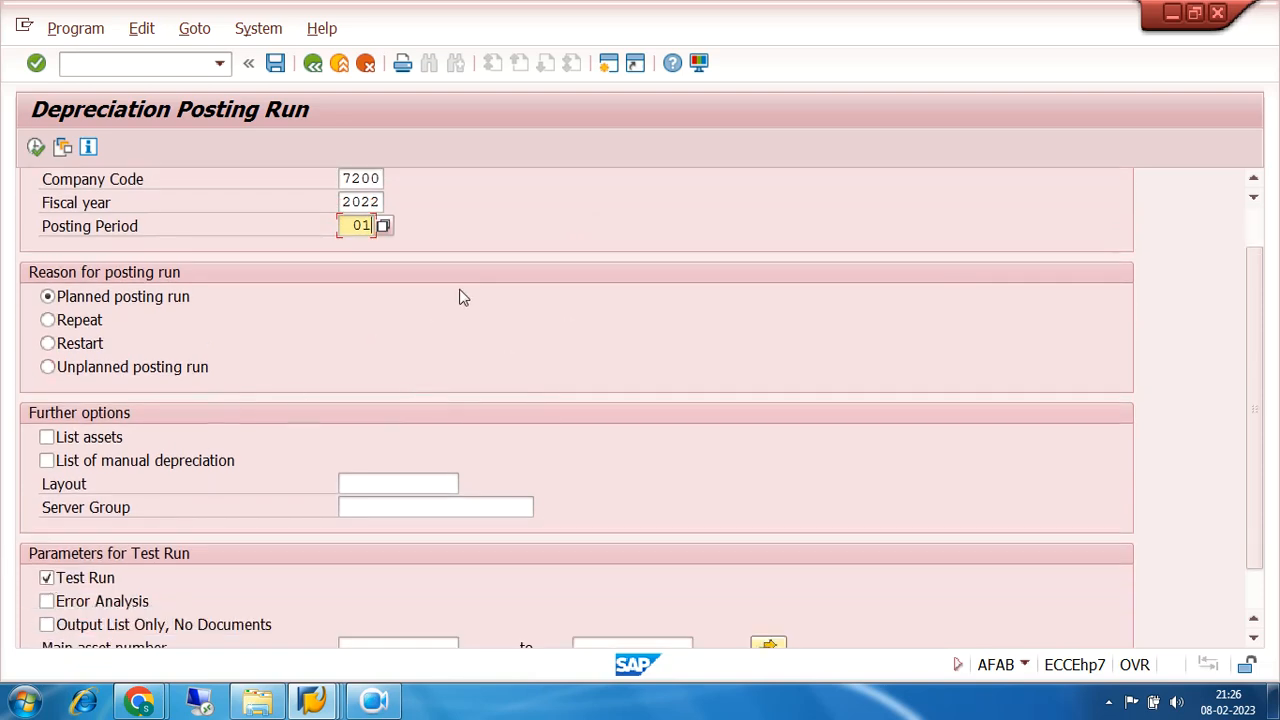
pyautogui.scroll(1, 463, 297)
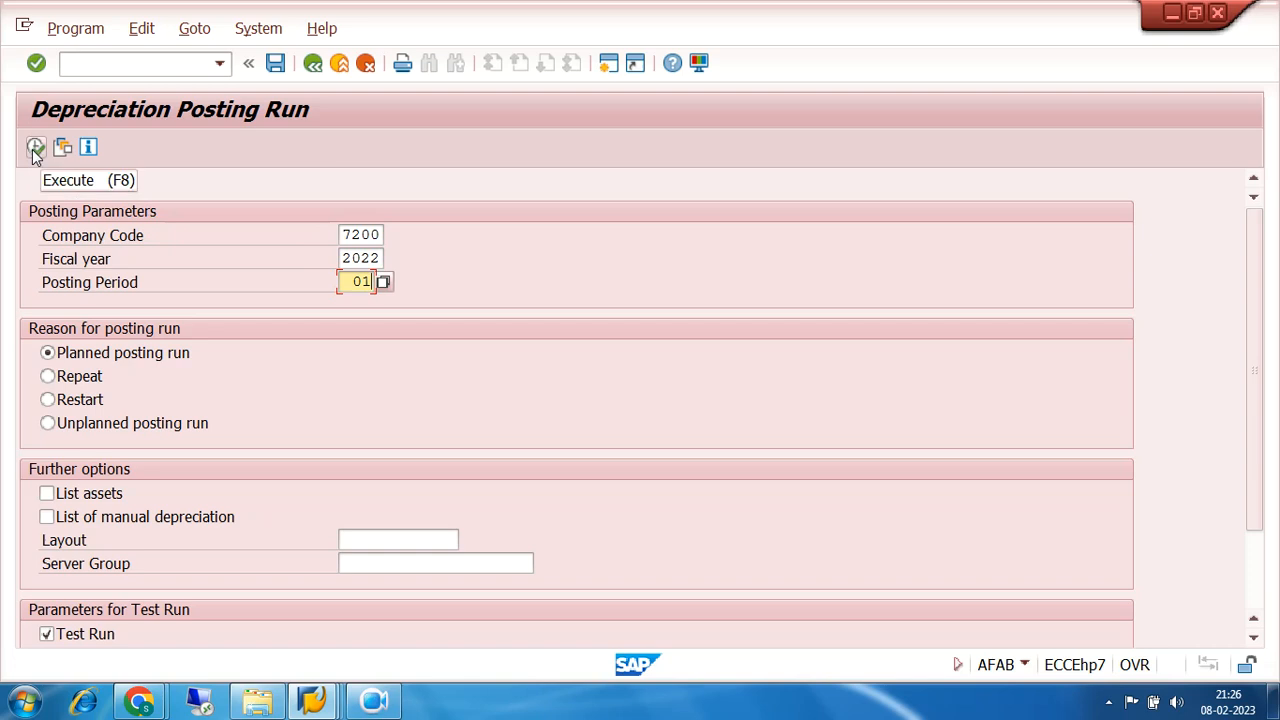
pyautogui.click(35, 148)
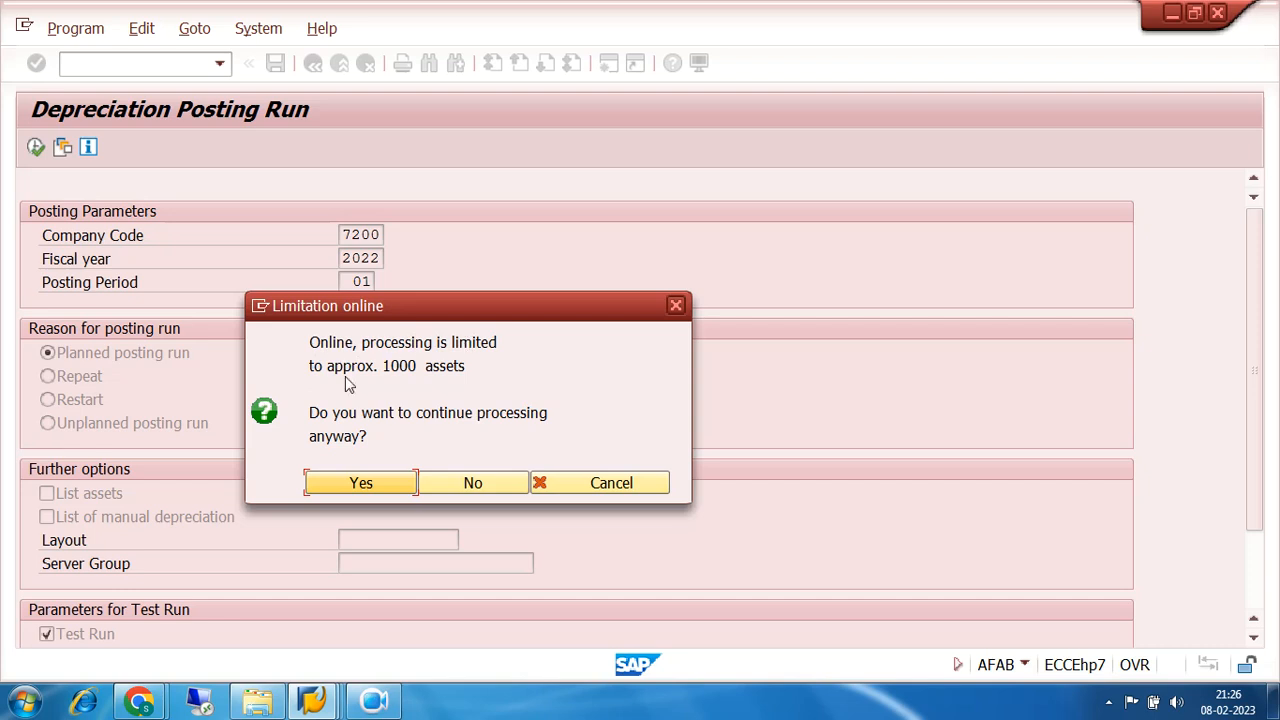
pyautogui.moveTo(466, 366); pyautogui.dragTo(380, 373)
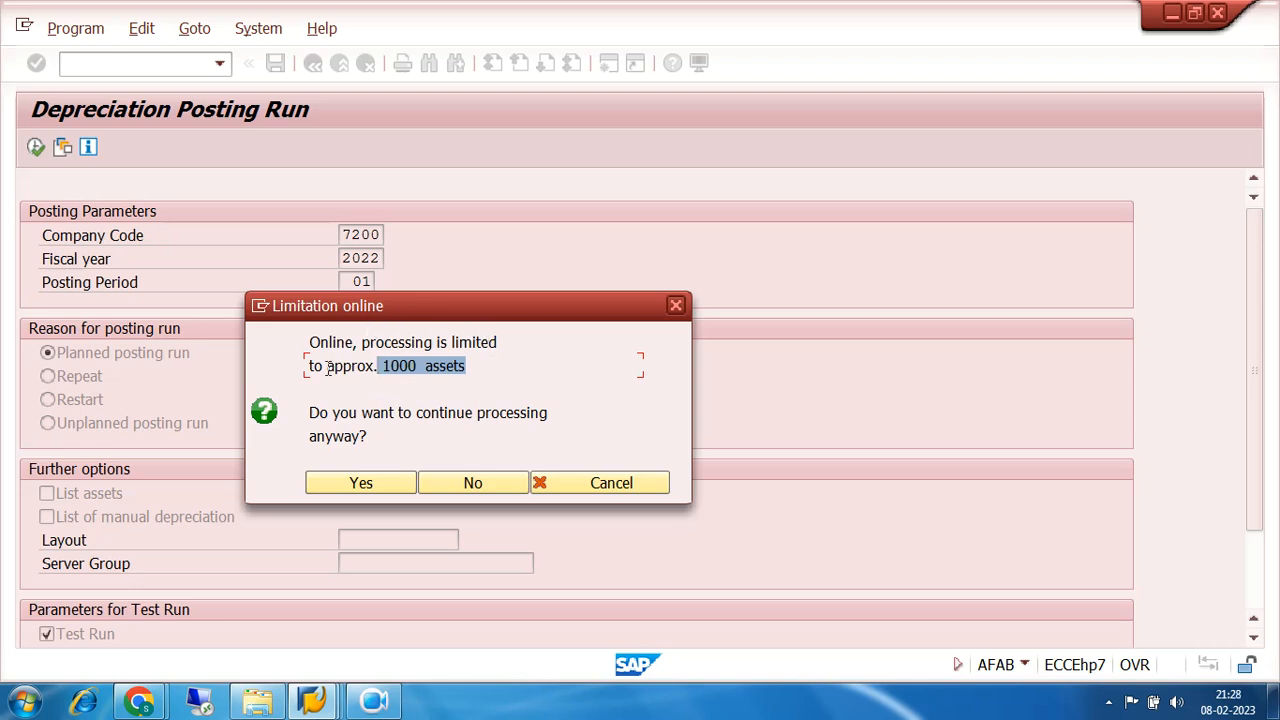
pyautogui.click(370, 494)
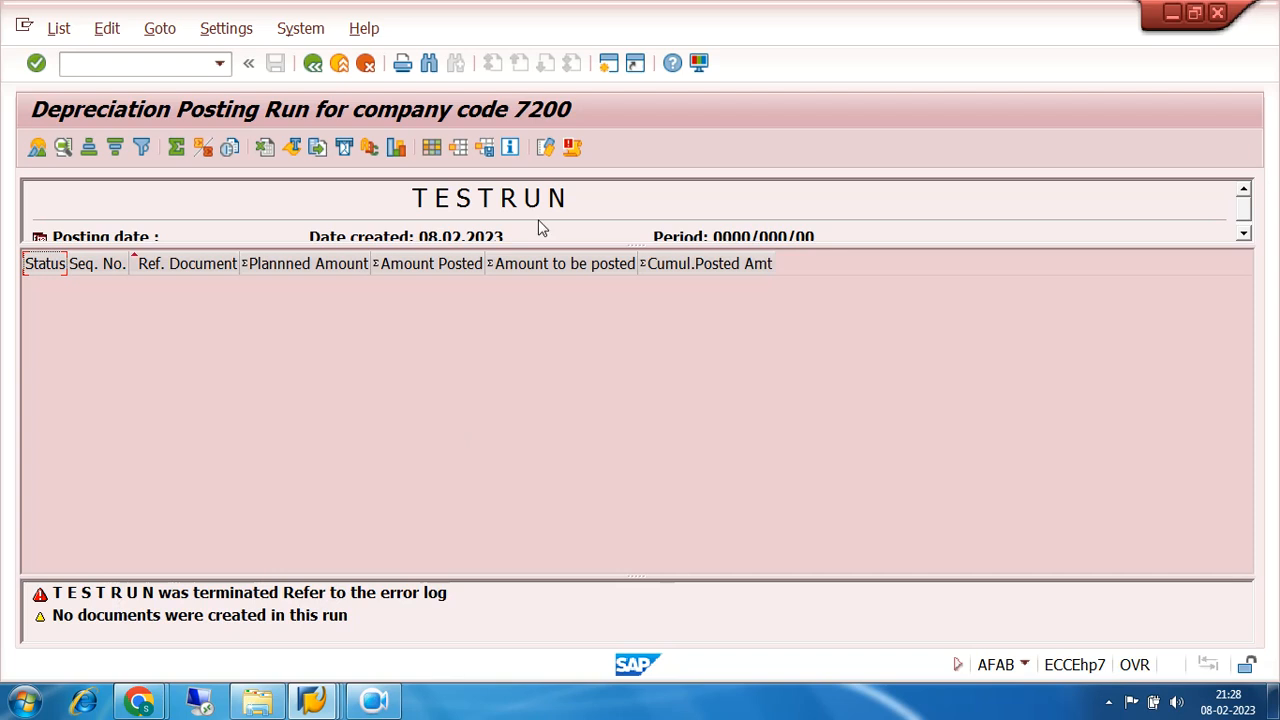
# Review the error log of the depreciation test run and return to the posting run's selection screen
pyautogui.click(574, 148)
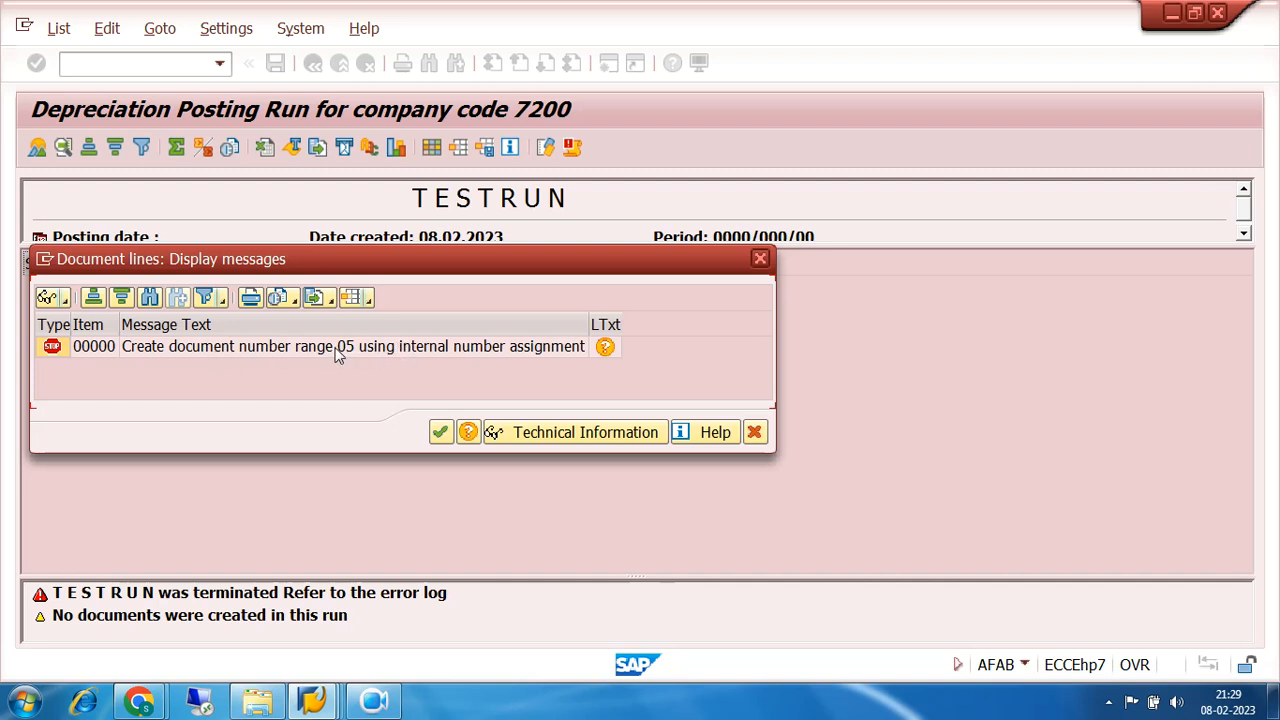
pyautogui.click(760, 259)
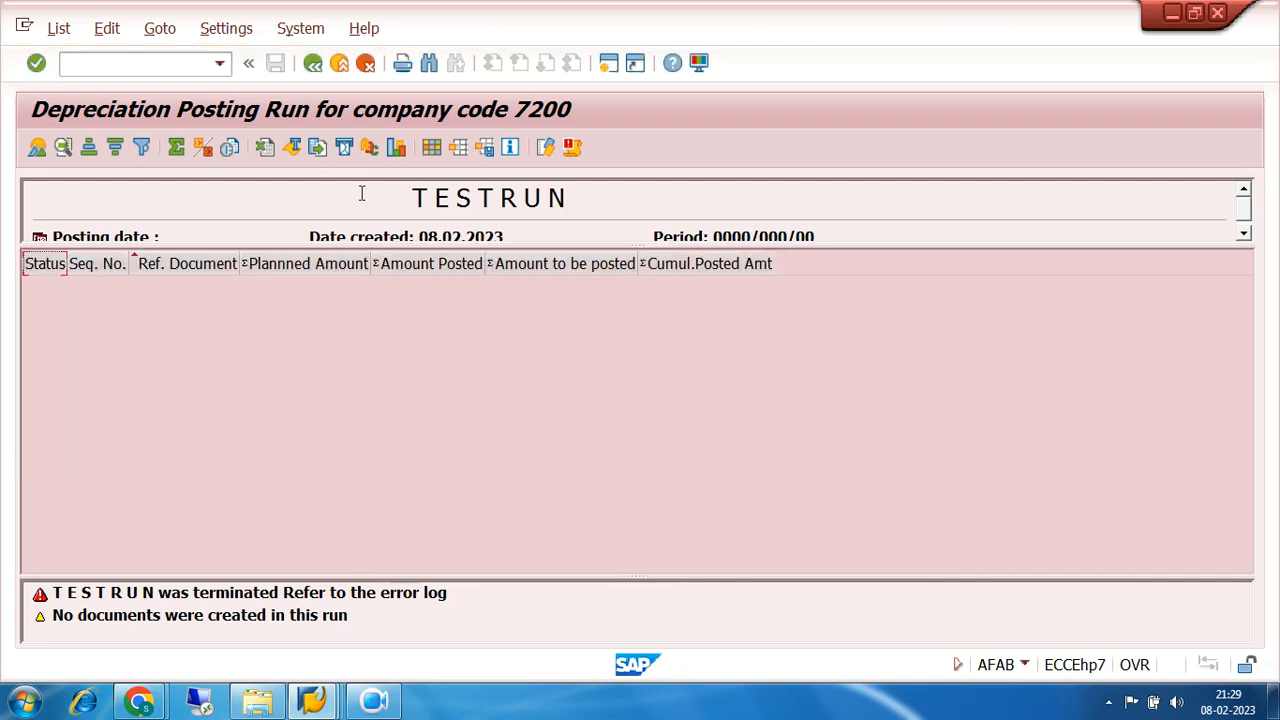
pyautogui.click(369, 70)
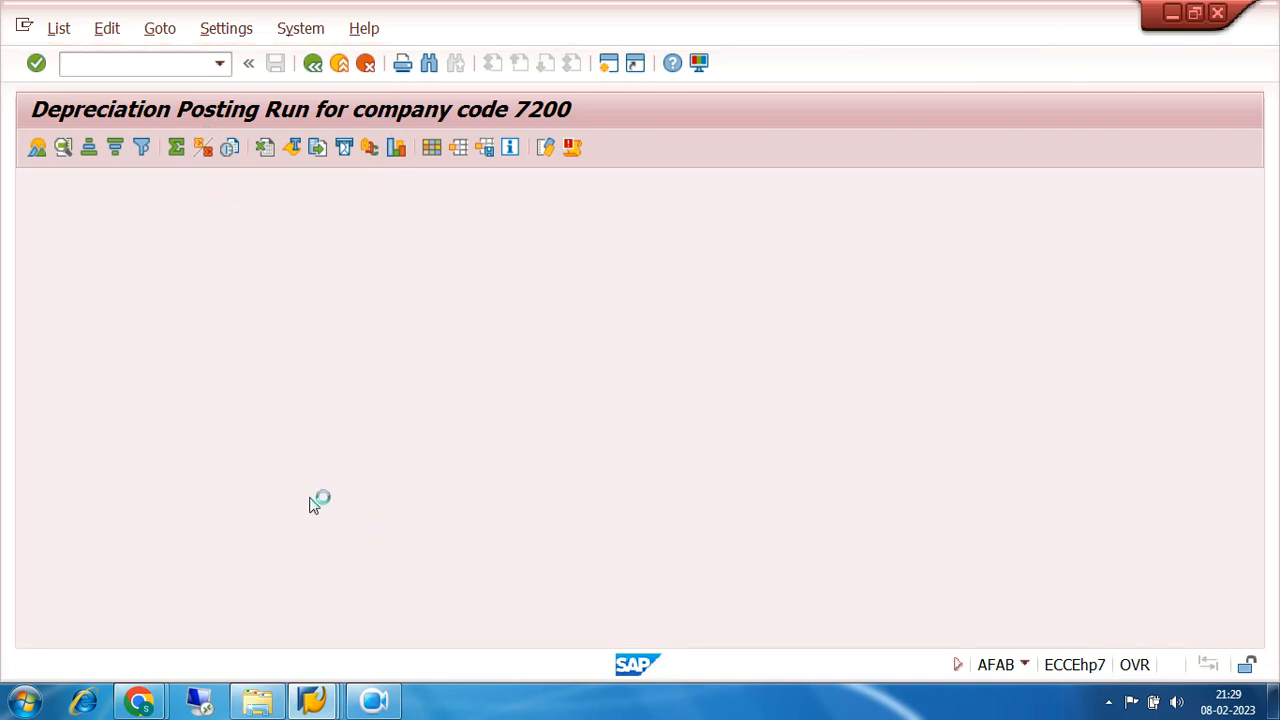
pyautogui.click(349, 180)
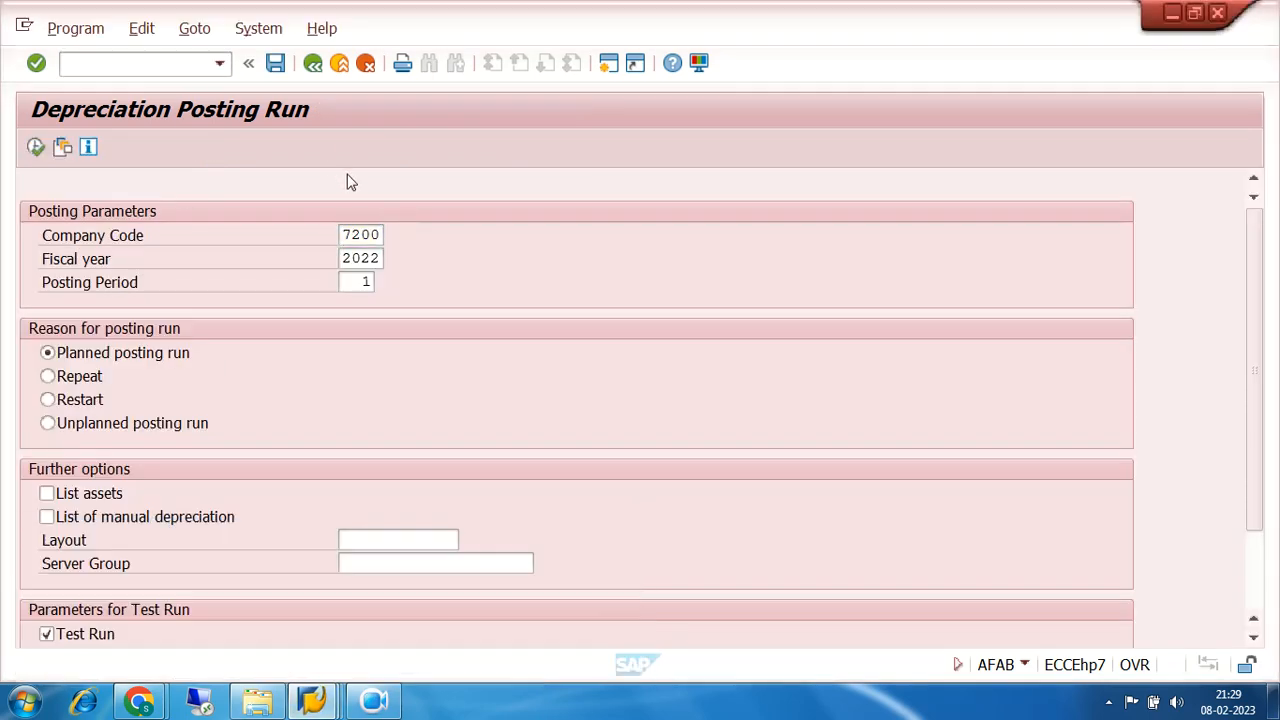
# Open the document types transaction OBA7 and display the details of document type AF, Dep. postings
pyautogui.click(160, 62)
pyautogui.write('/OBA7')
pyautogui.press('BackSpace')
pyautogui.press('BackSpace')
pyautogui.press('BackSpace')
pyautogui.press('BackSpace')
pyautogui.write('NOBA7')
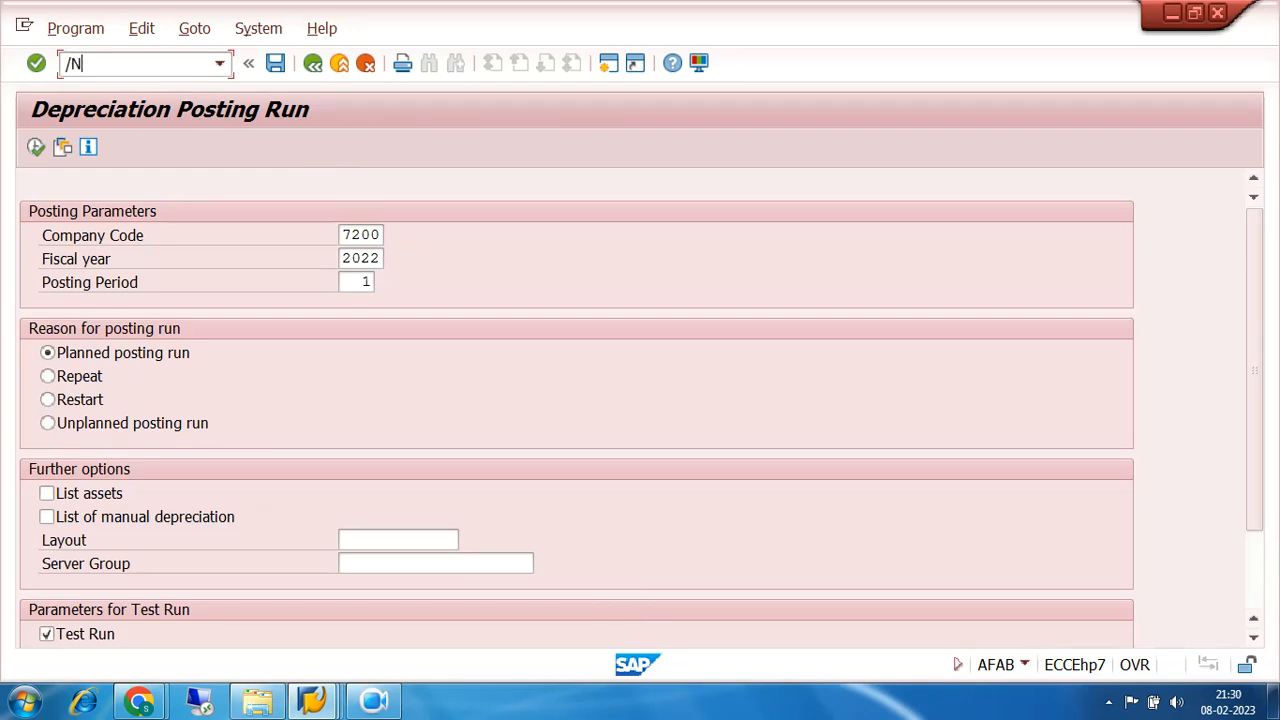
pyautogui.press('Return')
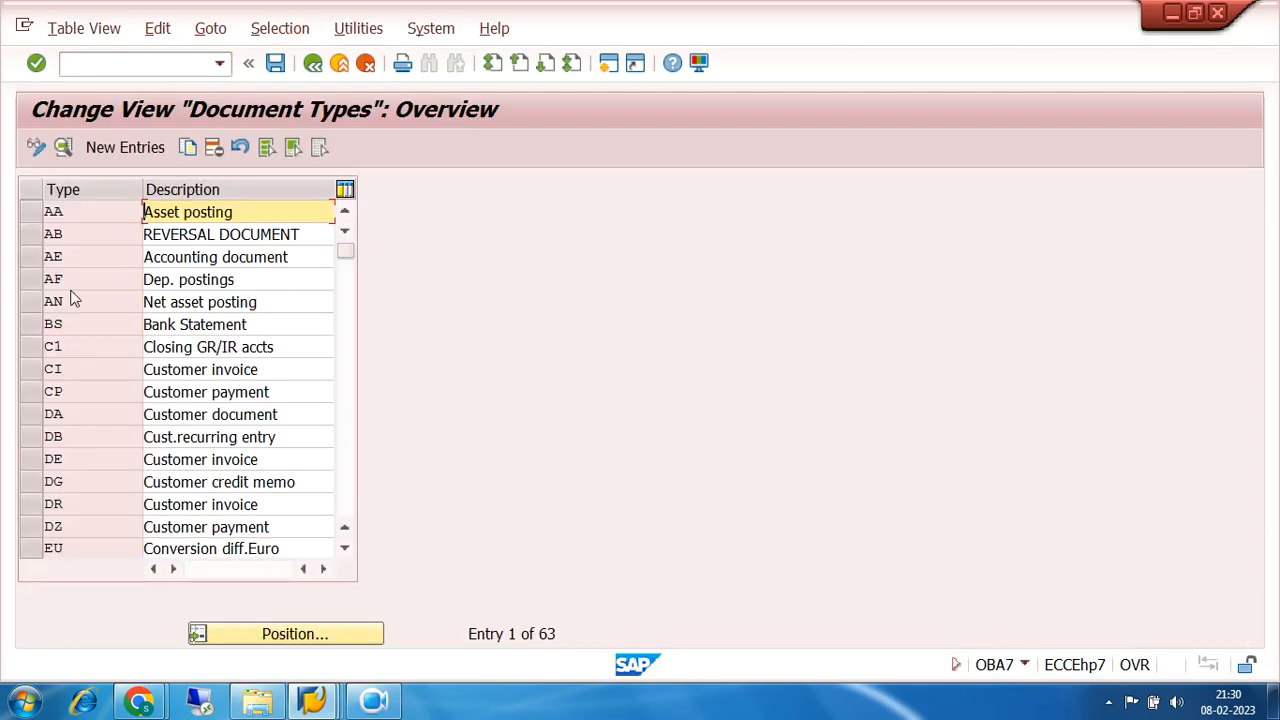
pyautogui.click(60, 281)
pyautogui.doubleClick(86, 280)
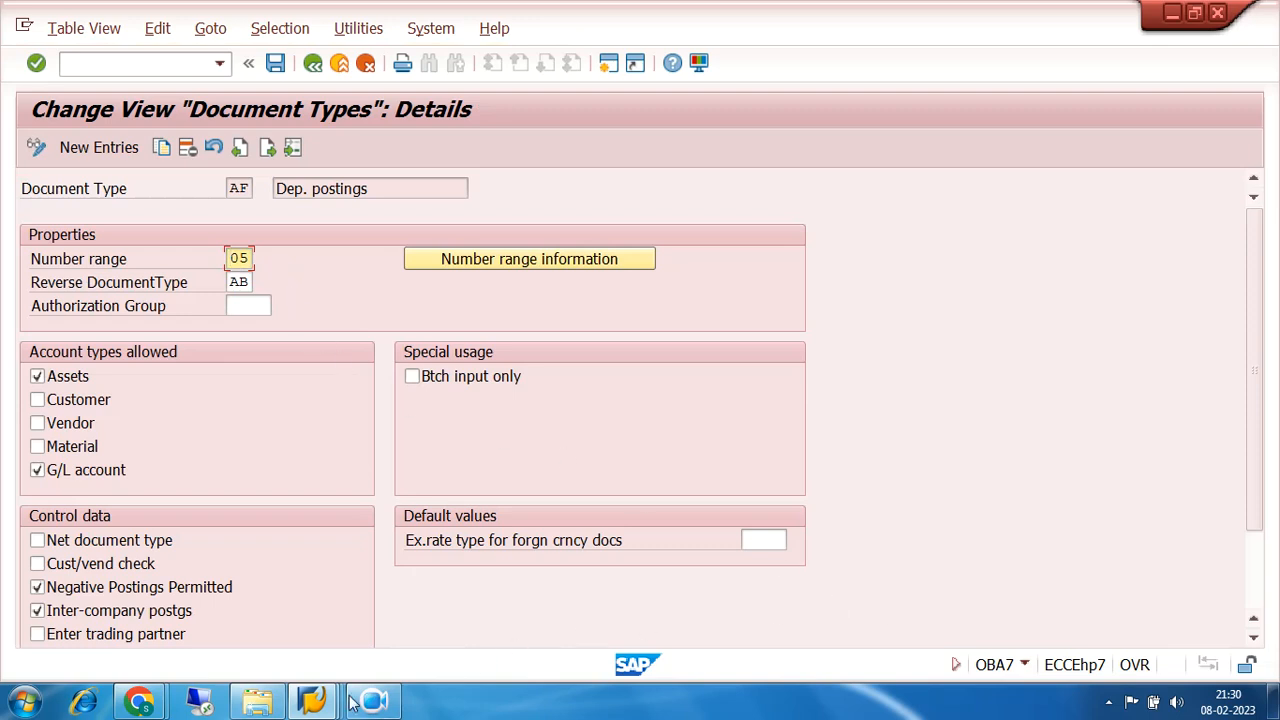
pyautogui.moveTo(312, 706)
pyautogui.moveTo(143, 705)
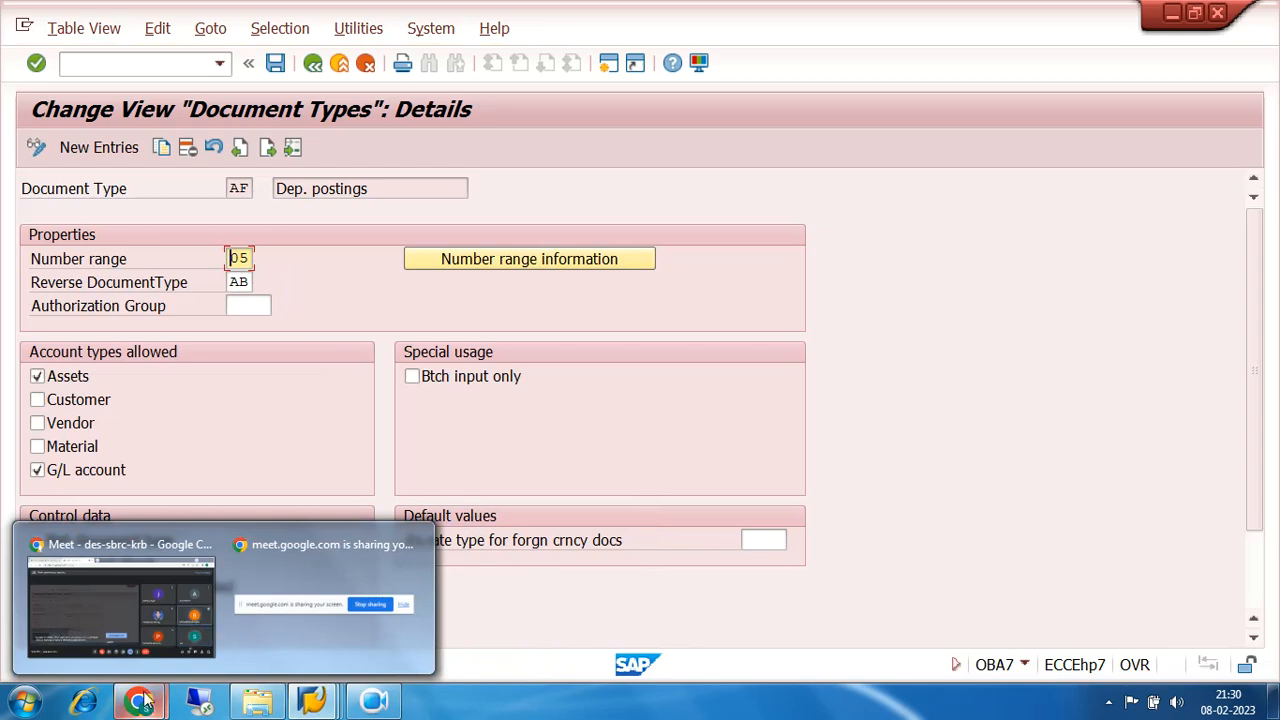
pyautogui.click(115, 614)
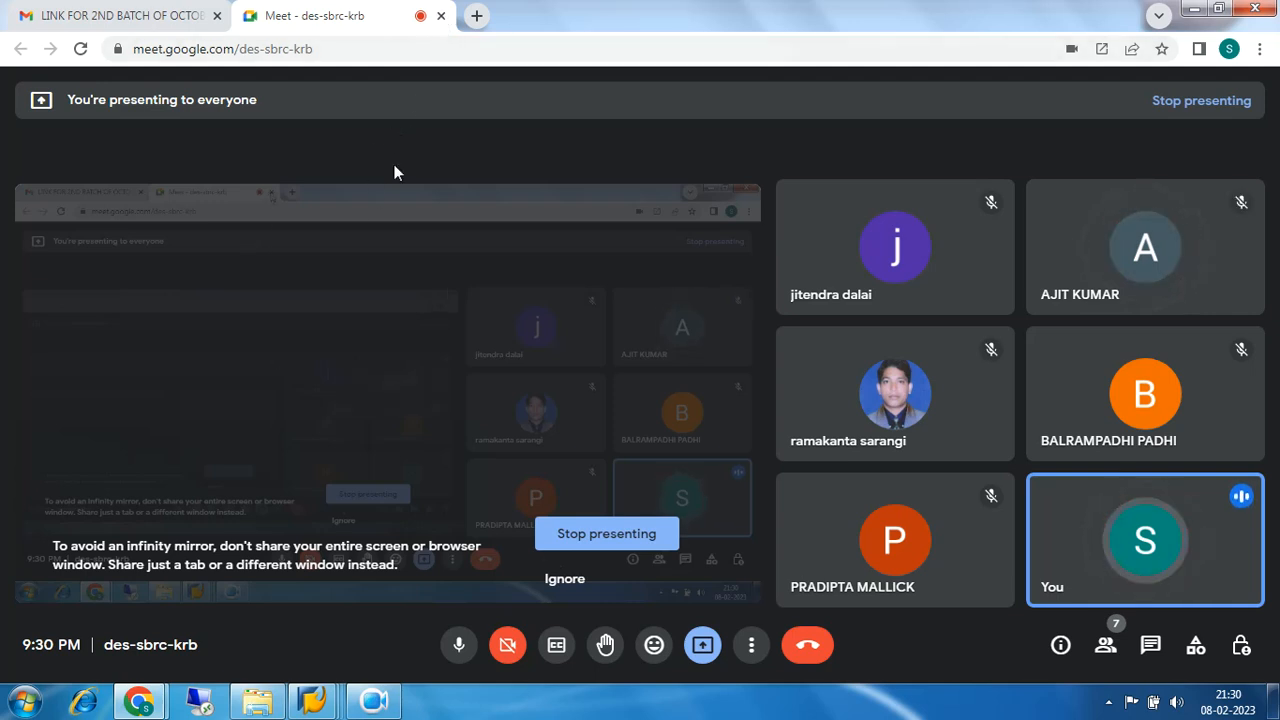
pyautogui.click(374, 704)
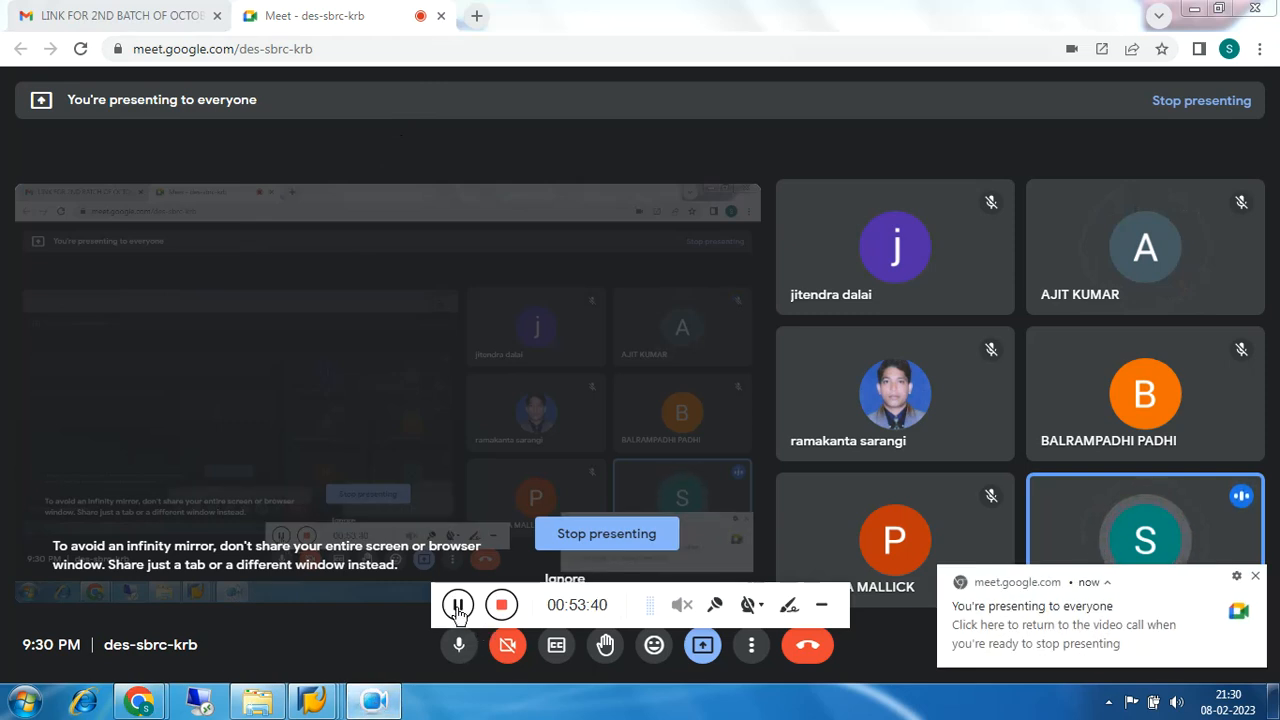
pyautogui.click(457, 605)
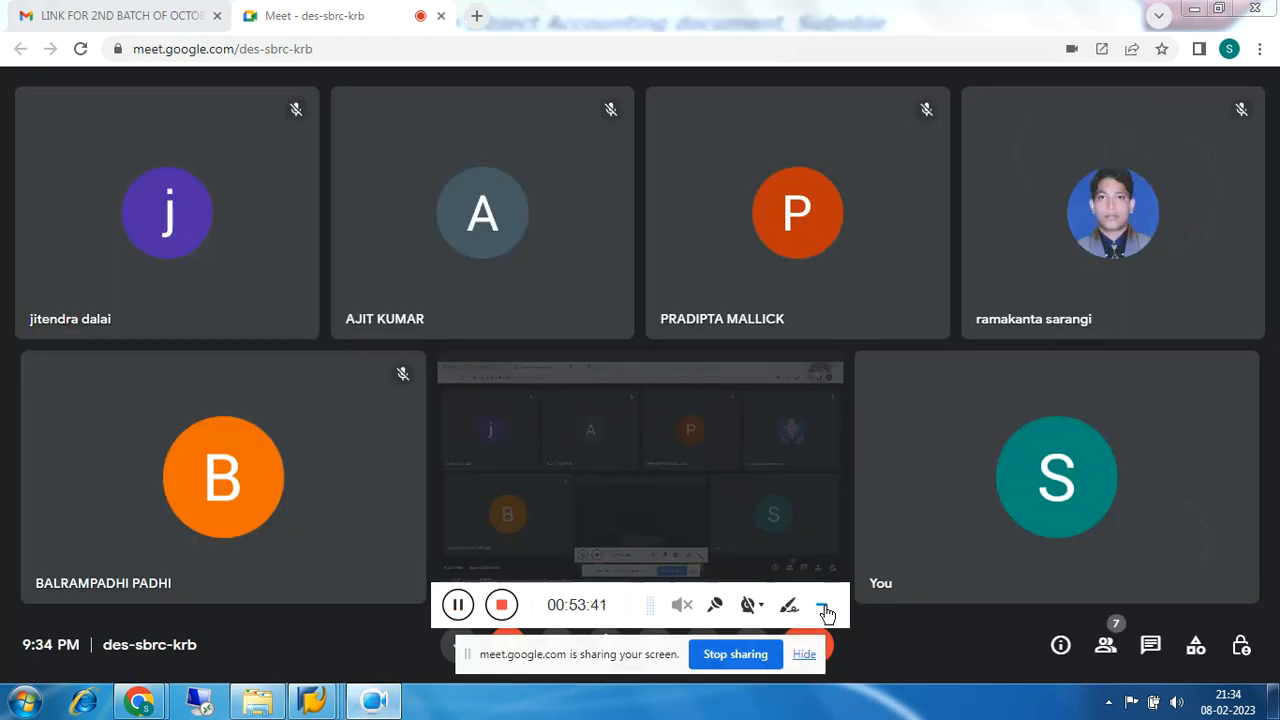
pyautogui.click(821, 605)
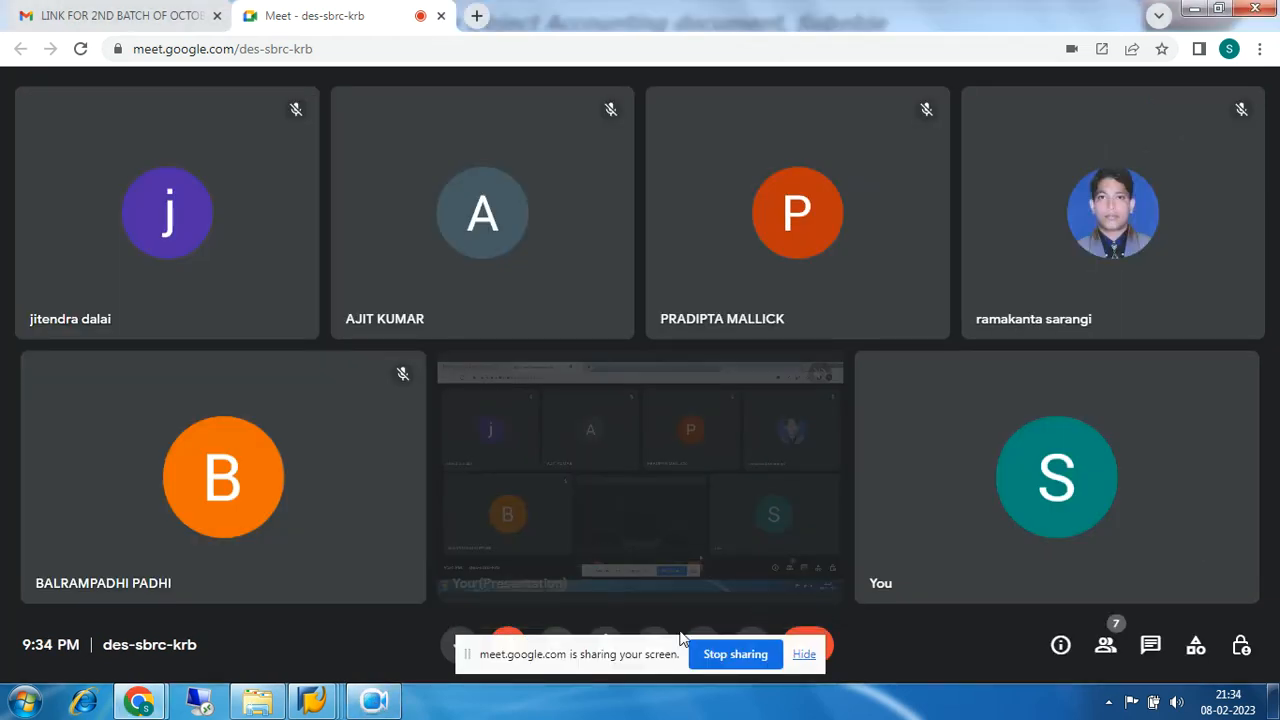
# Switch to the SAP interval maintenance window and clear the external assignment flag of number range 05 for year 2022
pyautogui.click(311, 702)
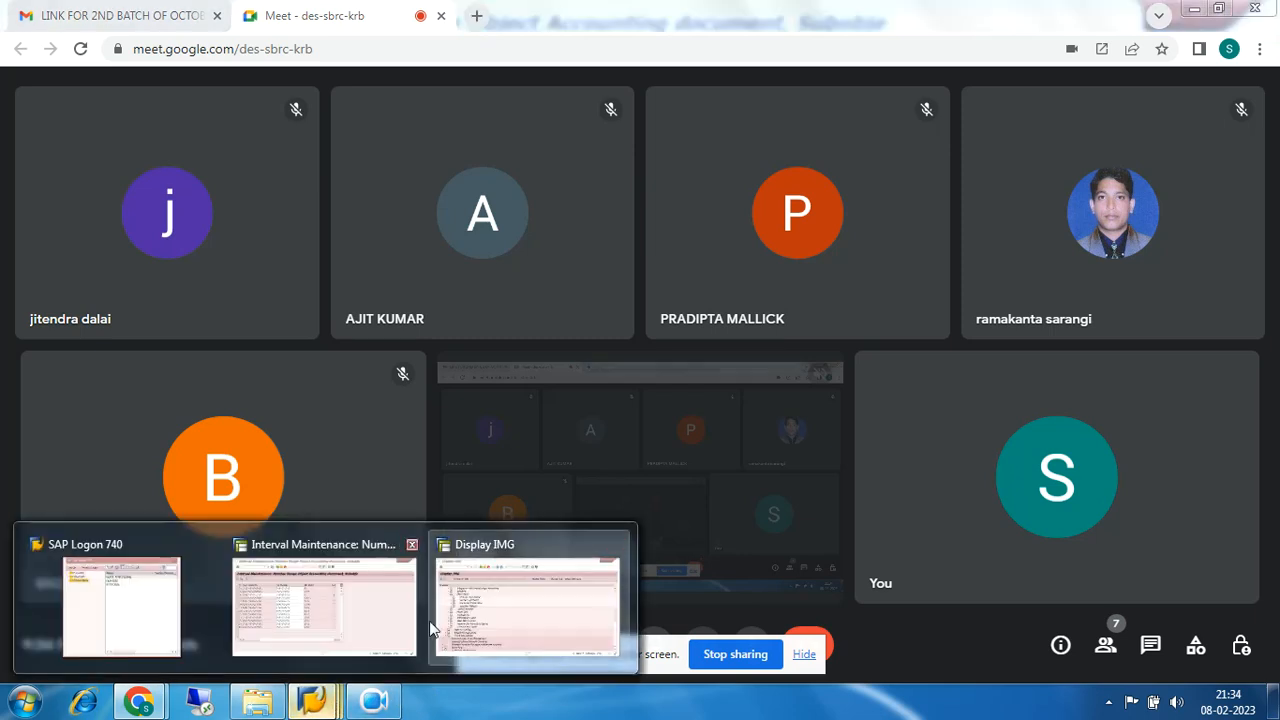
pyautogui.click(355, 608)
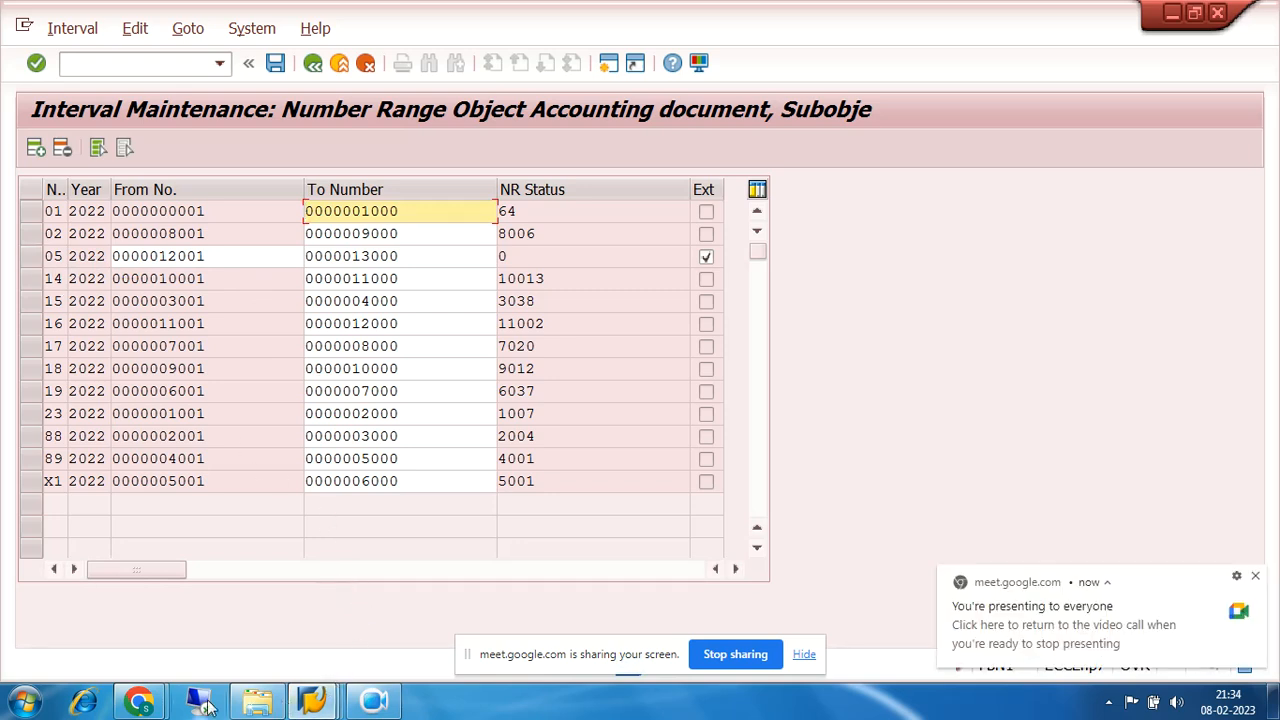
pyautogui.click(142, 704)
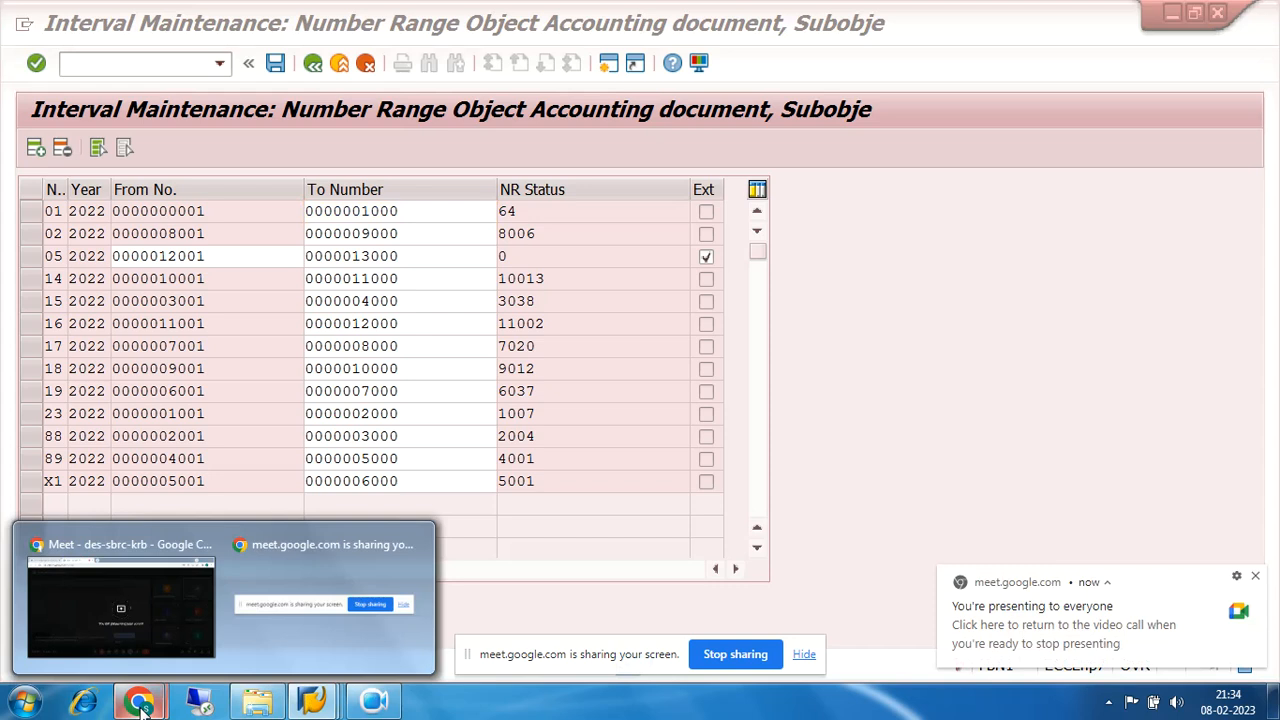
pyautogui.click(1087, 378)
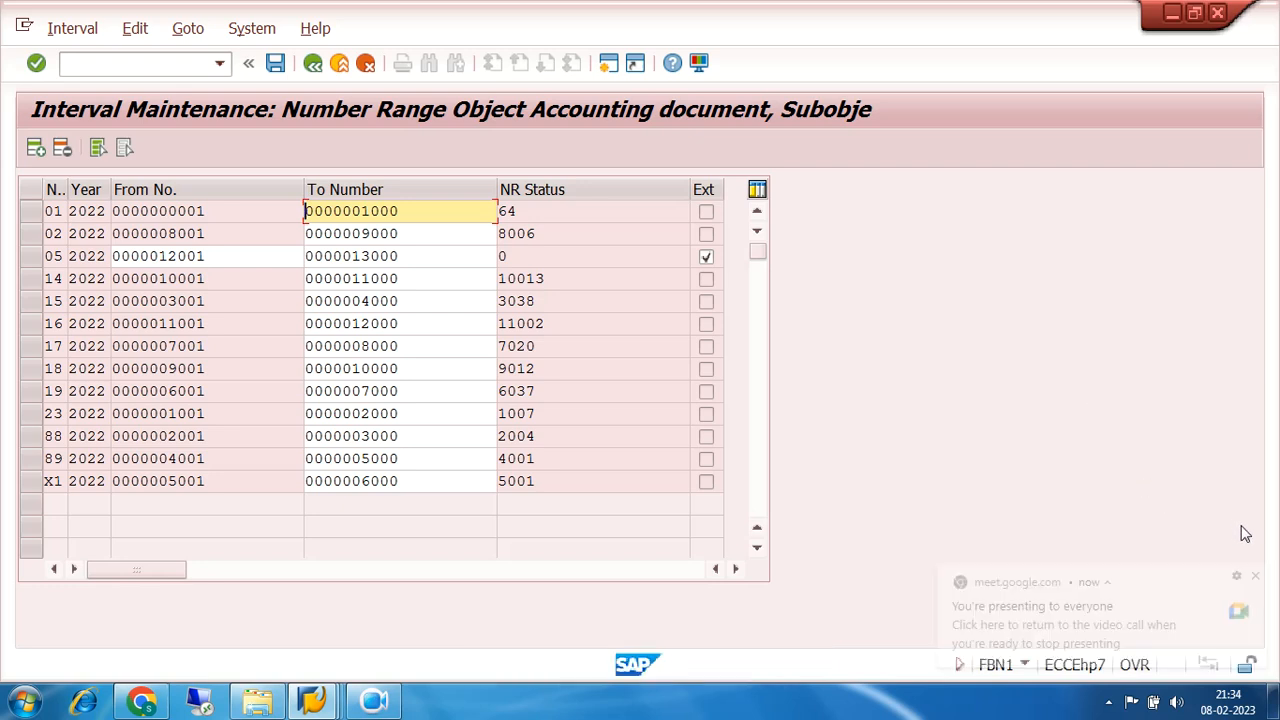
pyautogui.click(1256, 576)
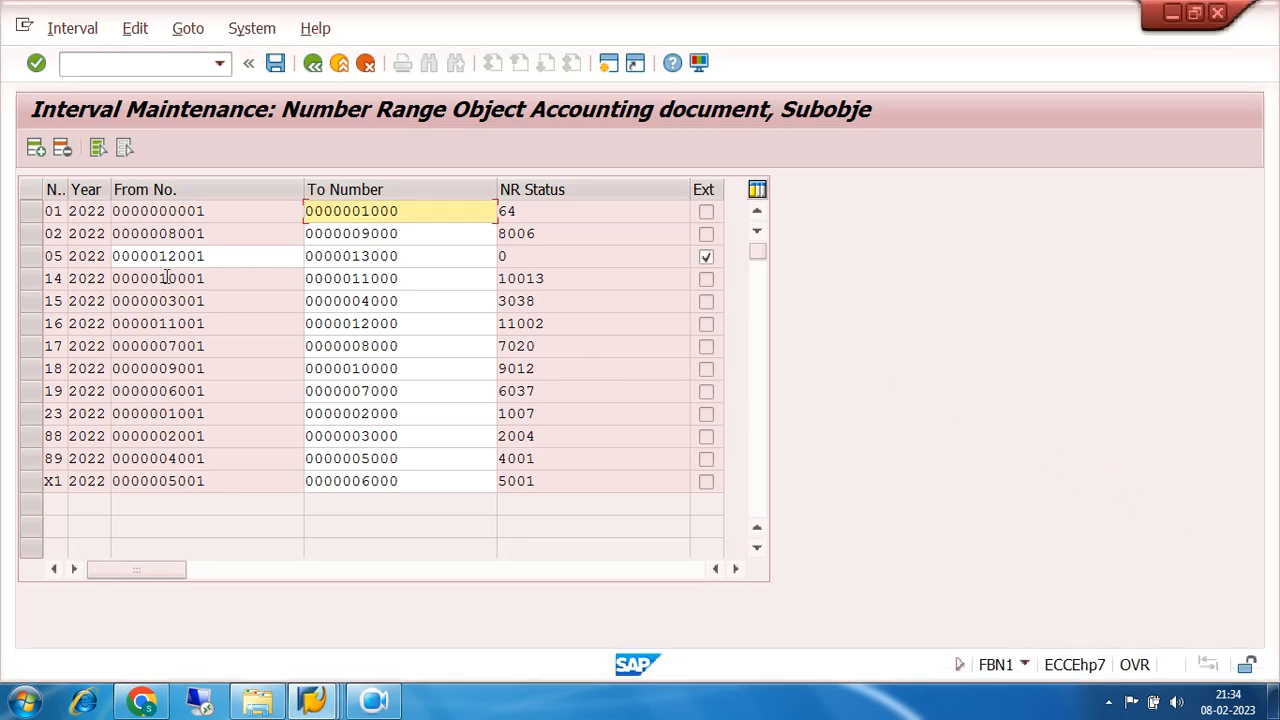
pyautogui.click(706, 258)
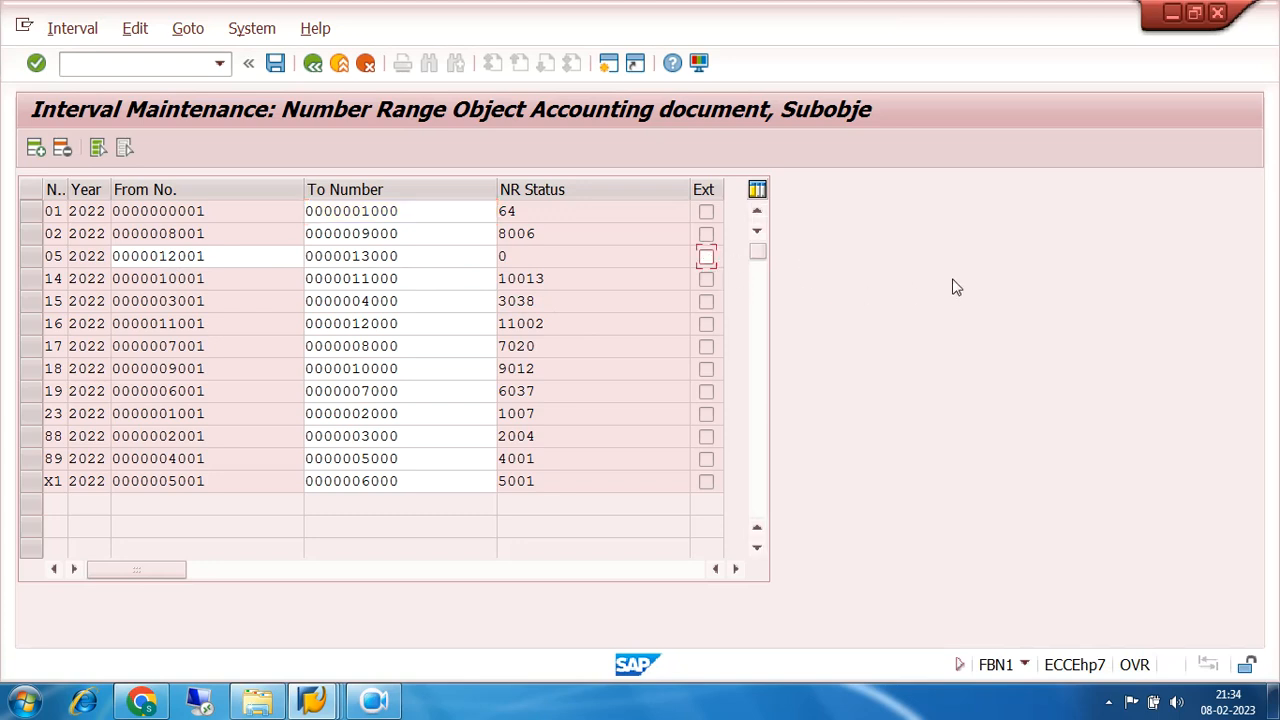
pyautogui.moveTo(519, 257); pyautogui.dragTo(316, 265)
# Switch to Google Meet and present the entire screen to the meeting
pyautogui.click(143, 703)
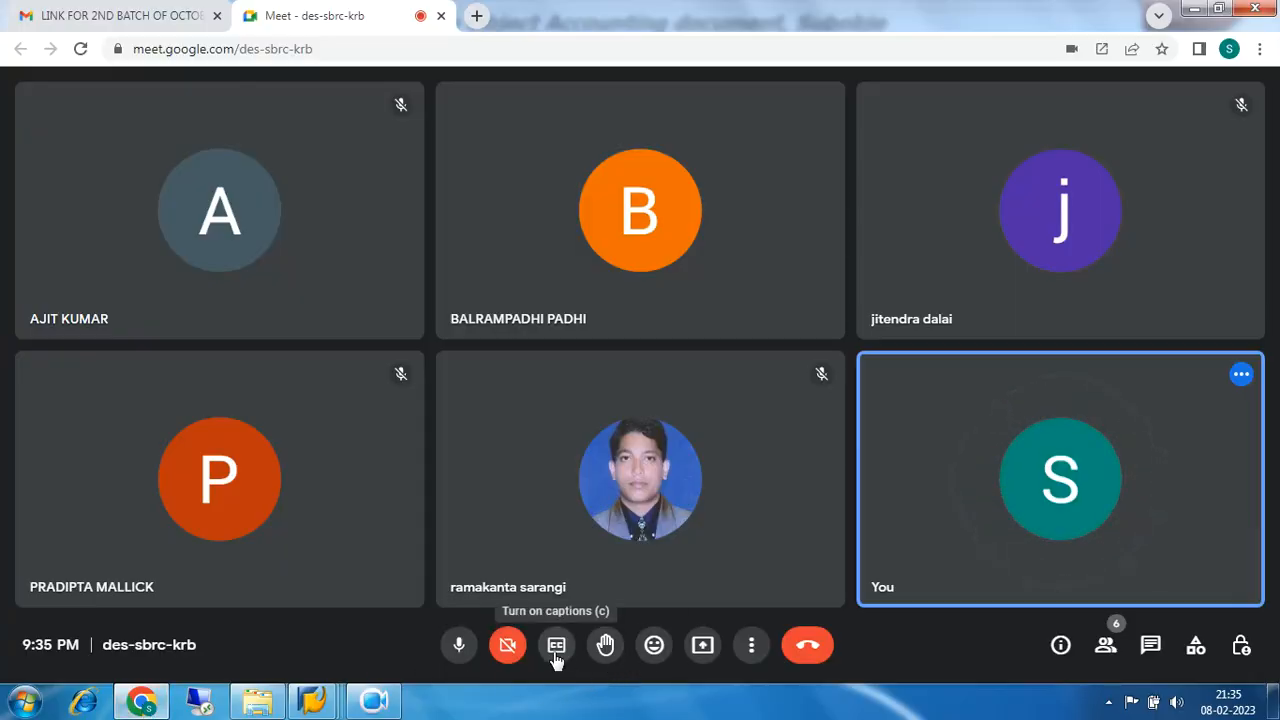
pyautogui.click(705, 648)
pyautogui.click(754, 510)
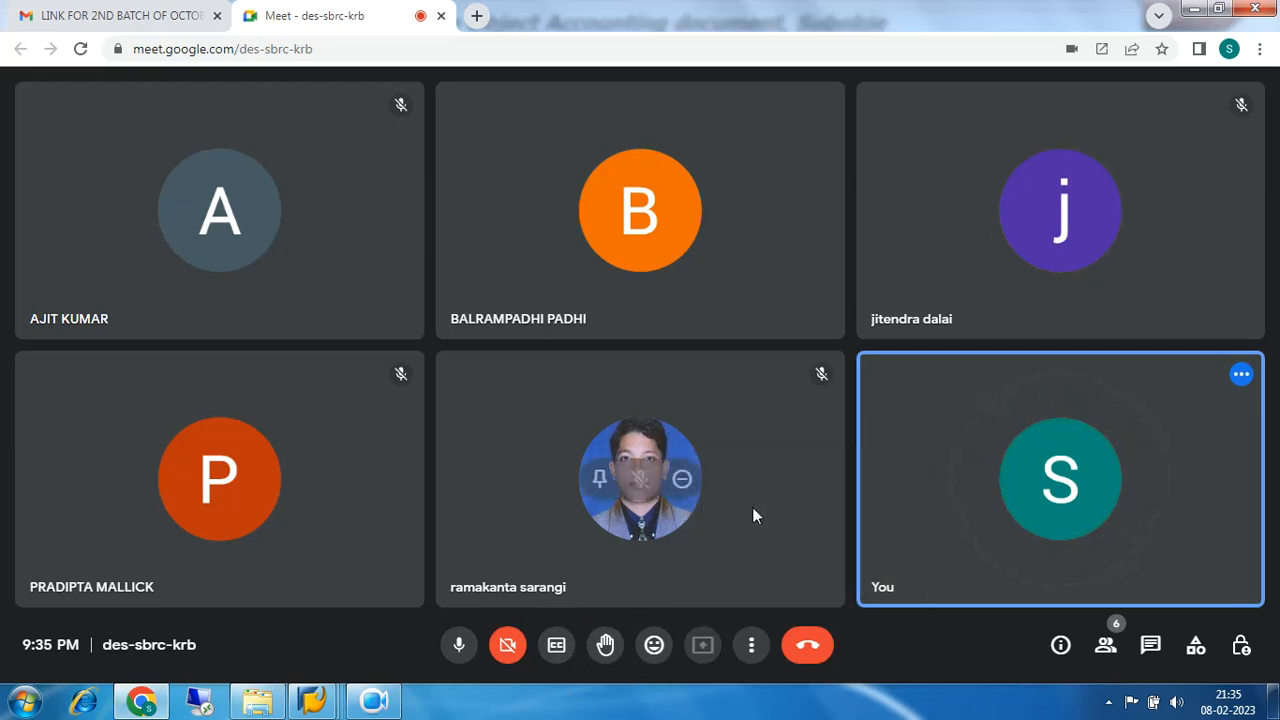
pyautogui.click(568, 335)
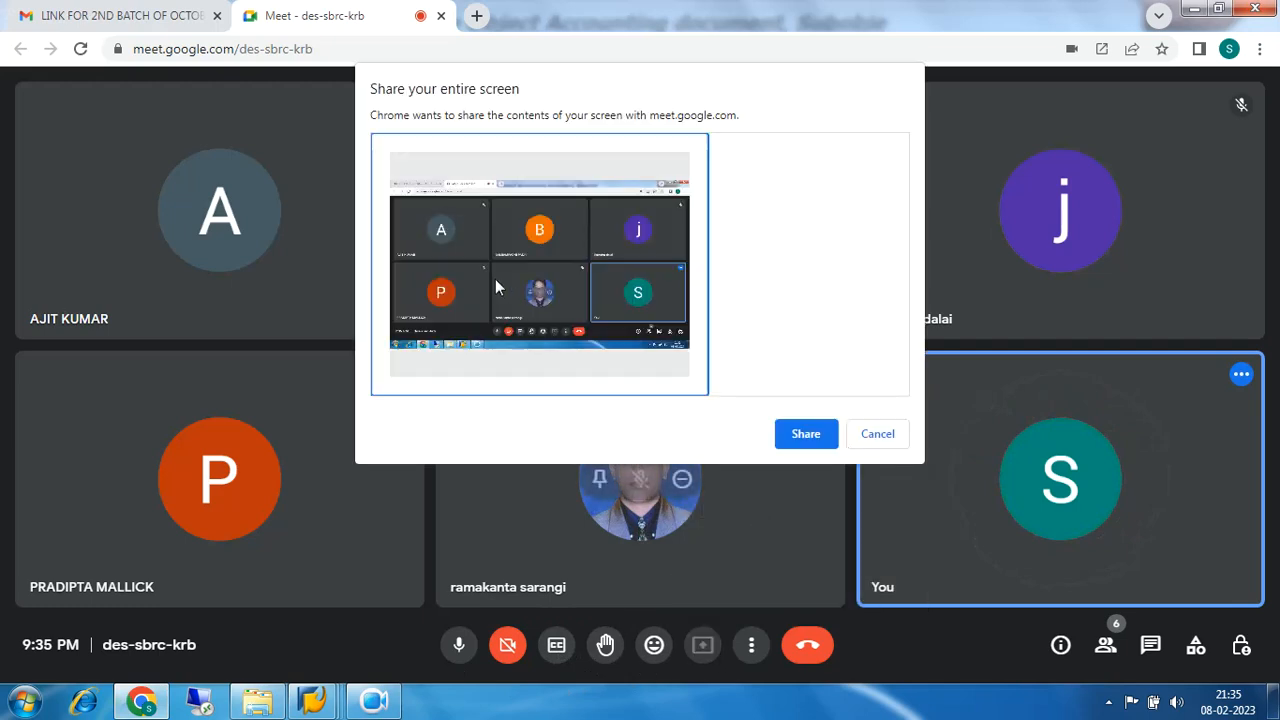
pyautogui.click(806, 434)
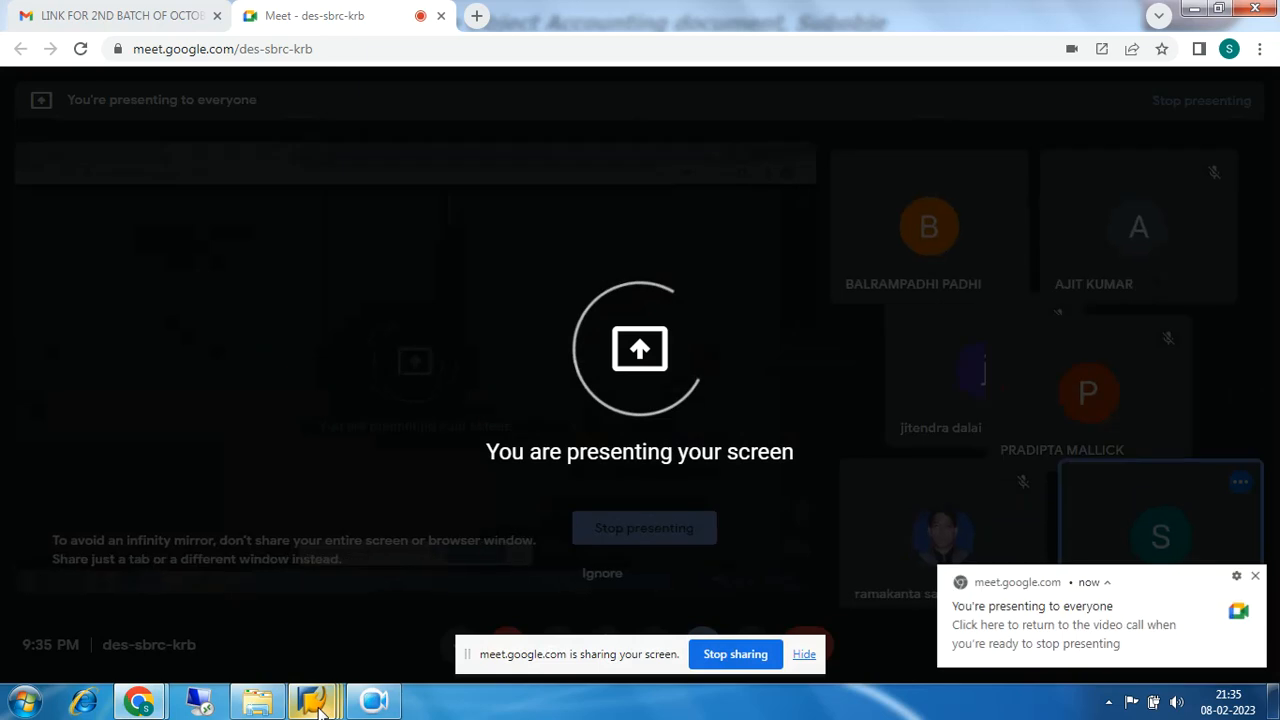
pyautogui.moveTo(312, 700)
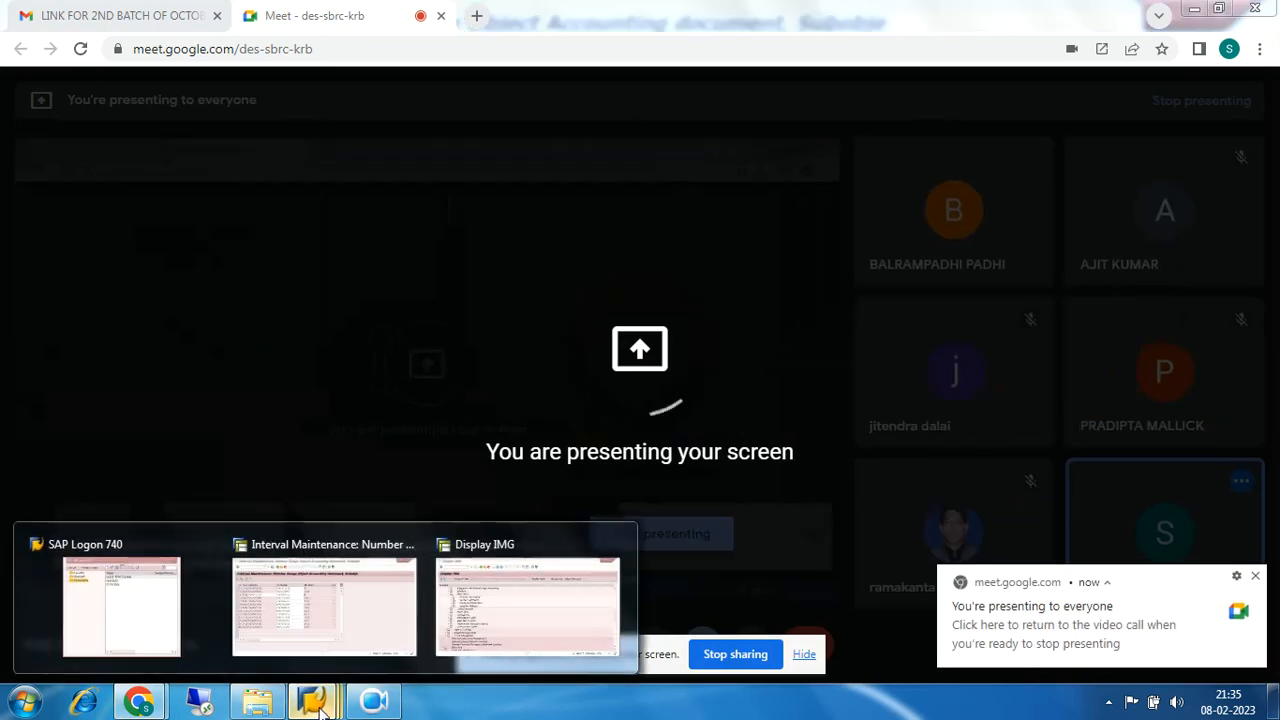
pyautogui.click(357, 602)
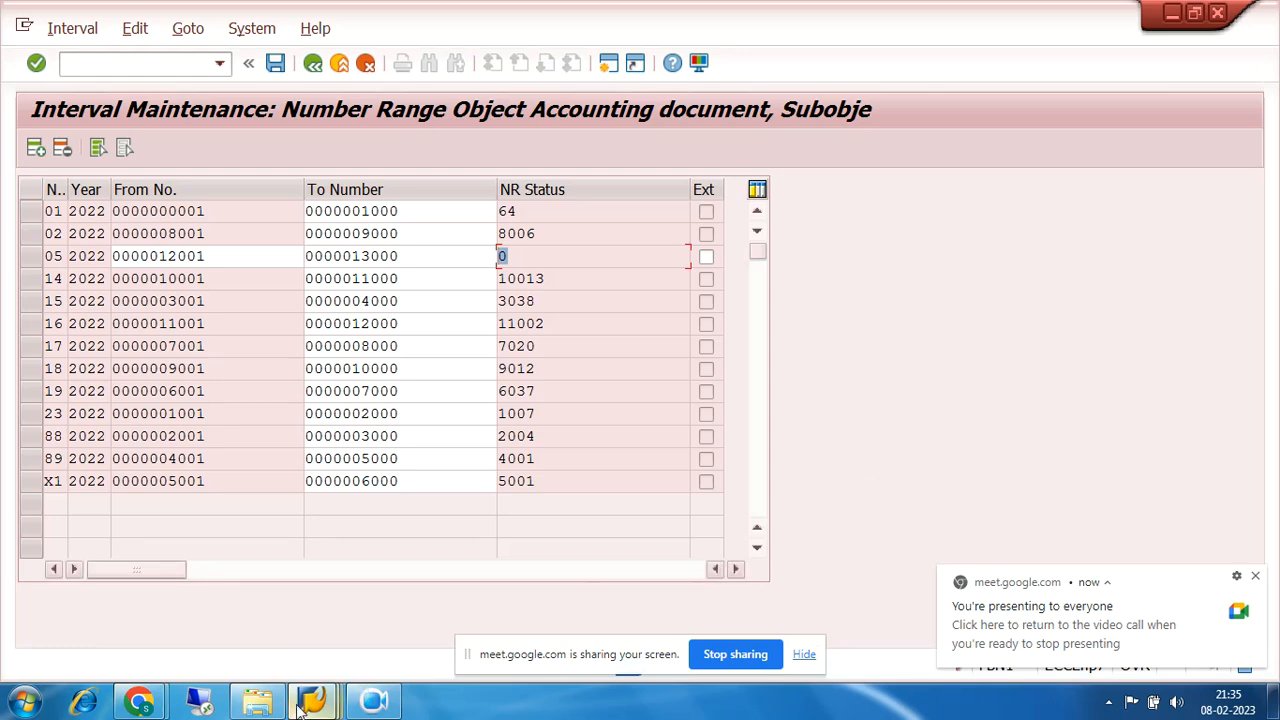
pyautogui.moveTo(315, 706)
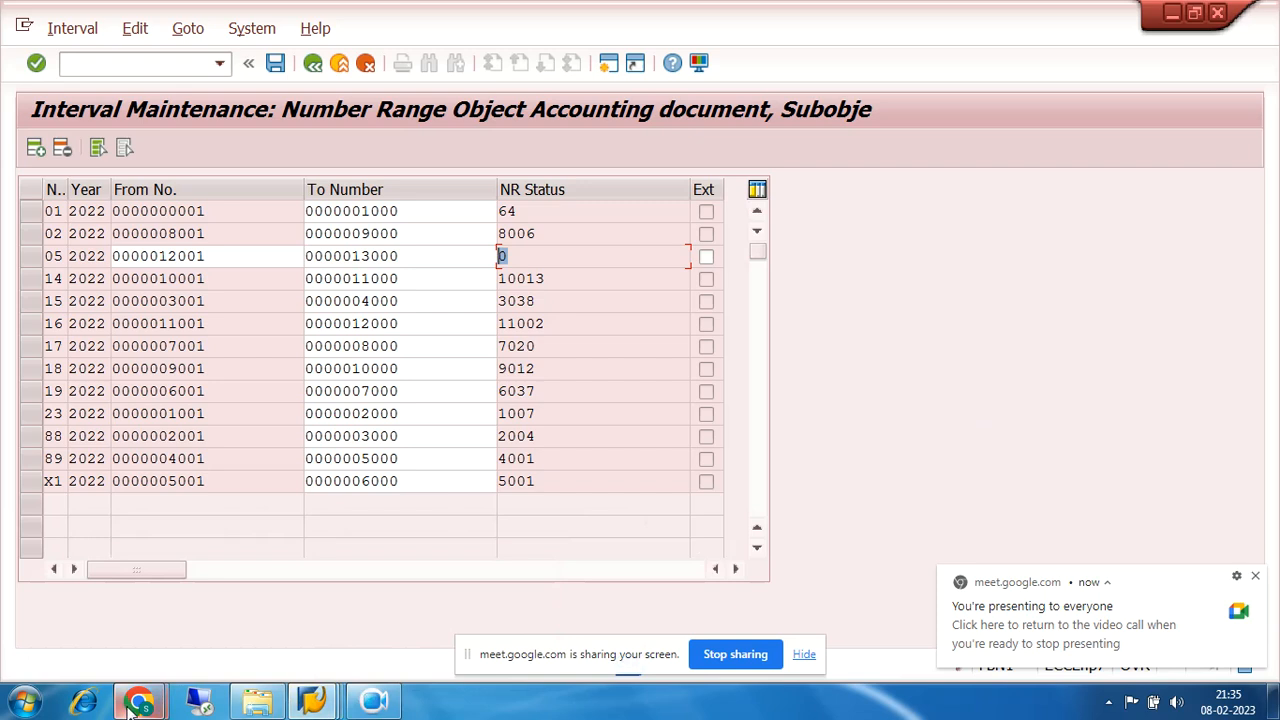
pyautogui.moveTo(139, 703)
pyautogui.click(126, 606)
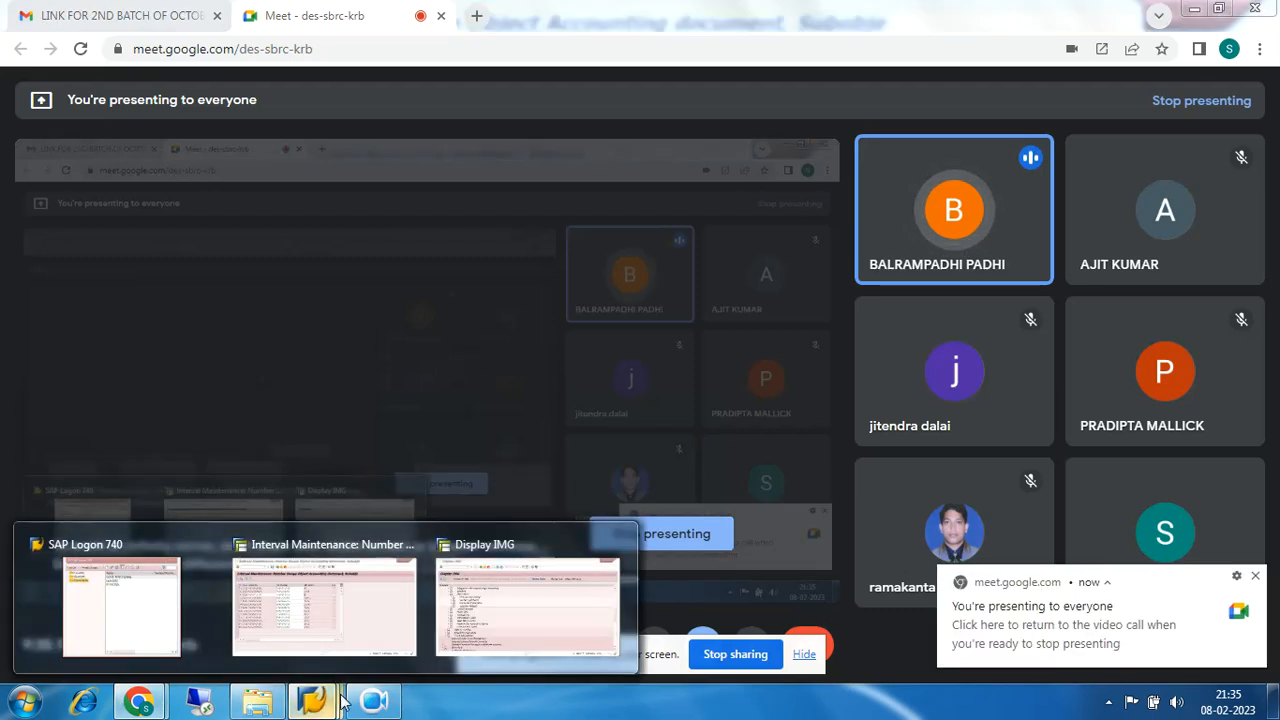
pyautogui.click(350, 625)
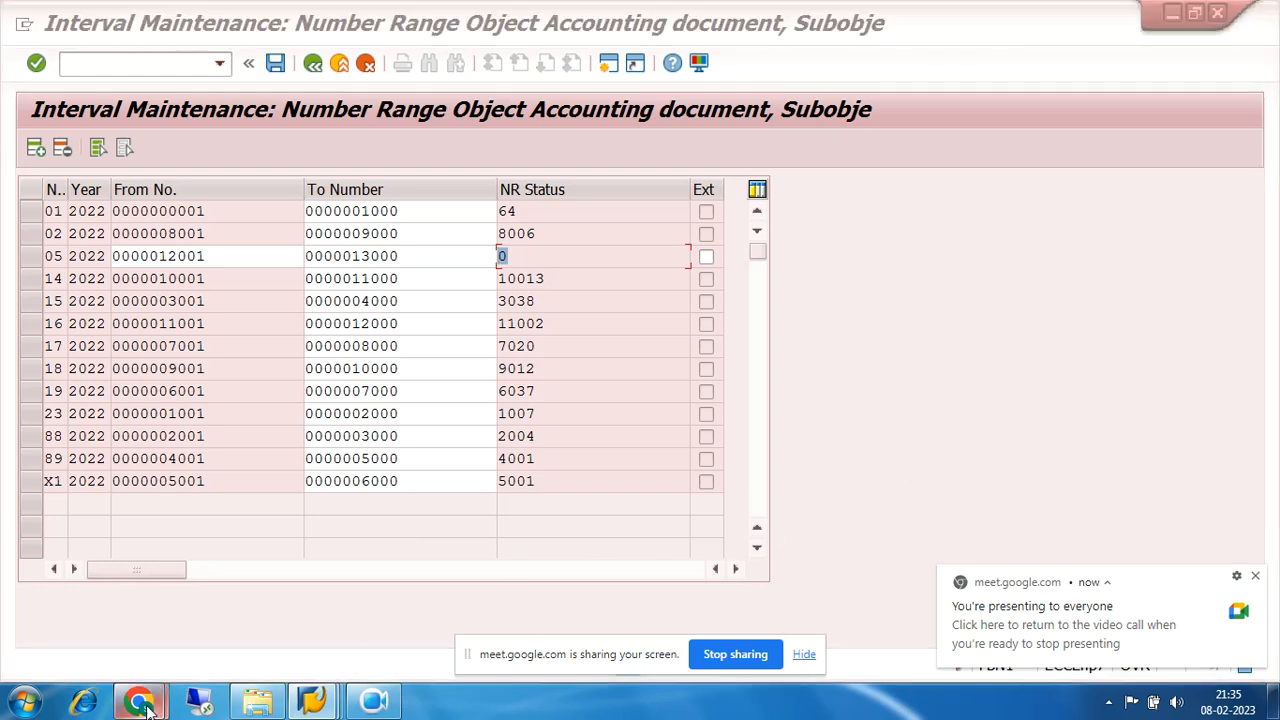
# Return to Google Meet and stop sharing the screen
pyautogui.click(142, 704)
pyautogui.click(100, 603)
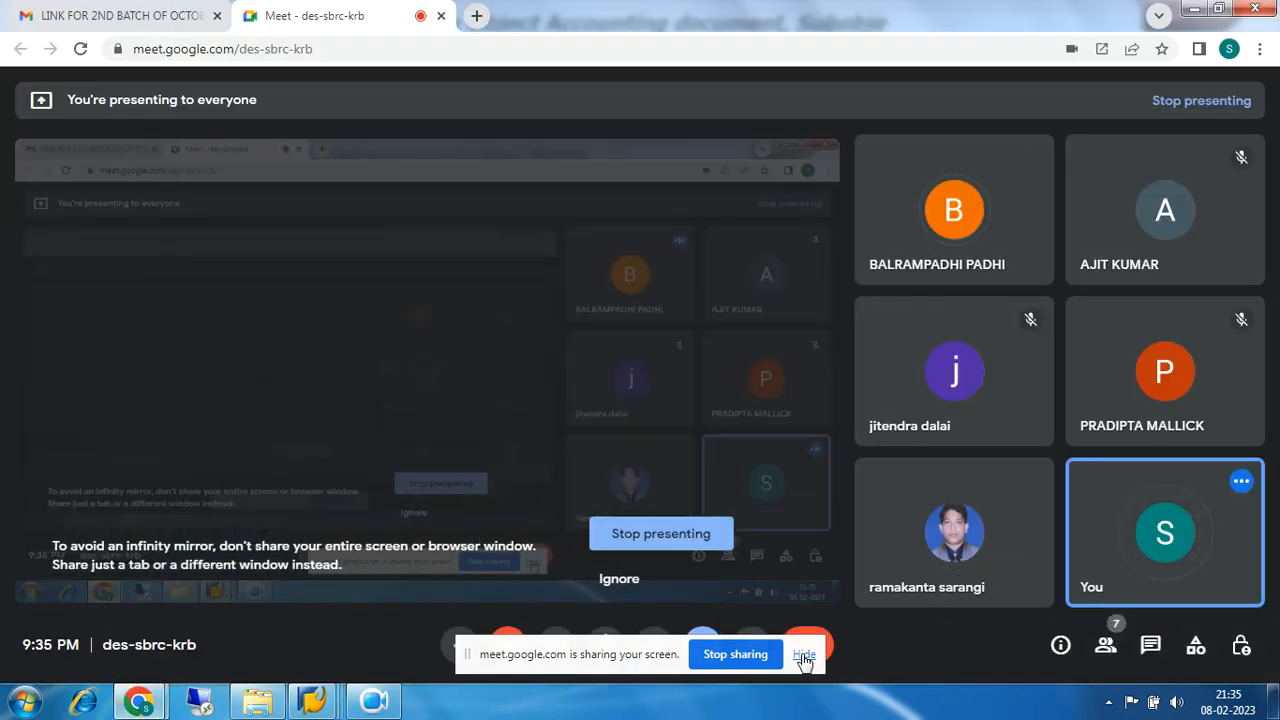
pyautogui.click(748, 655)
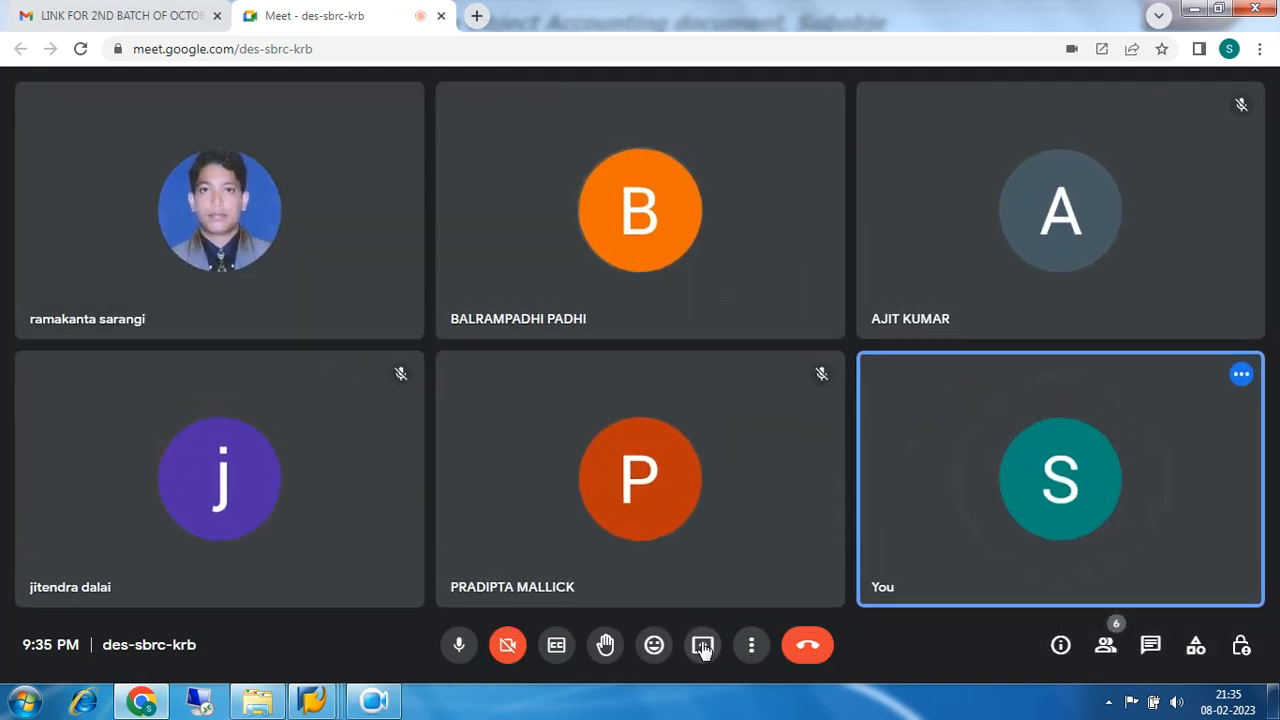
# Present the entire screen to the Google Meet call and hide the screen-sharing notice
pyautogui.click(703, 645)
pyautogui.click(783, 512)
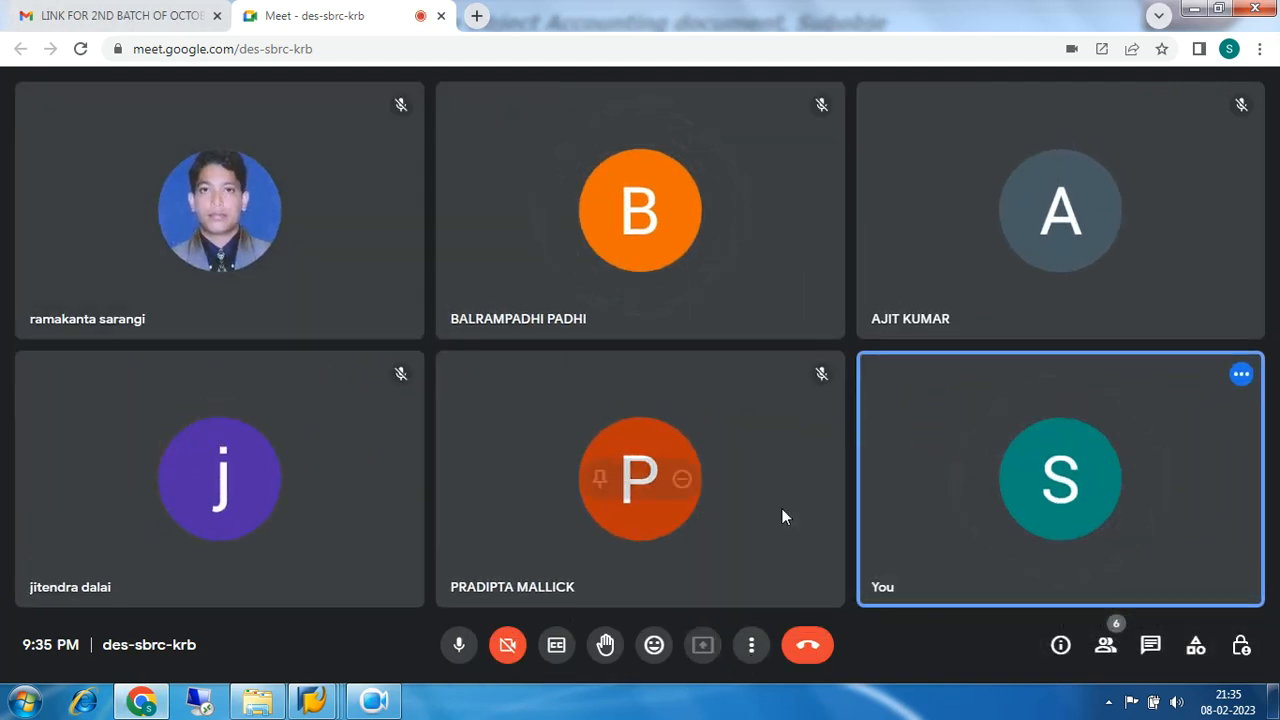
pyautogui.click(530, 305)
pyautogui.click(806, 434)
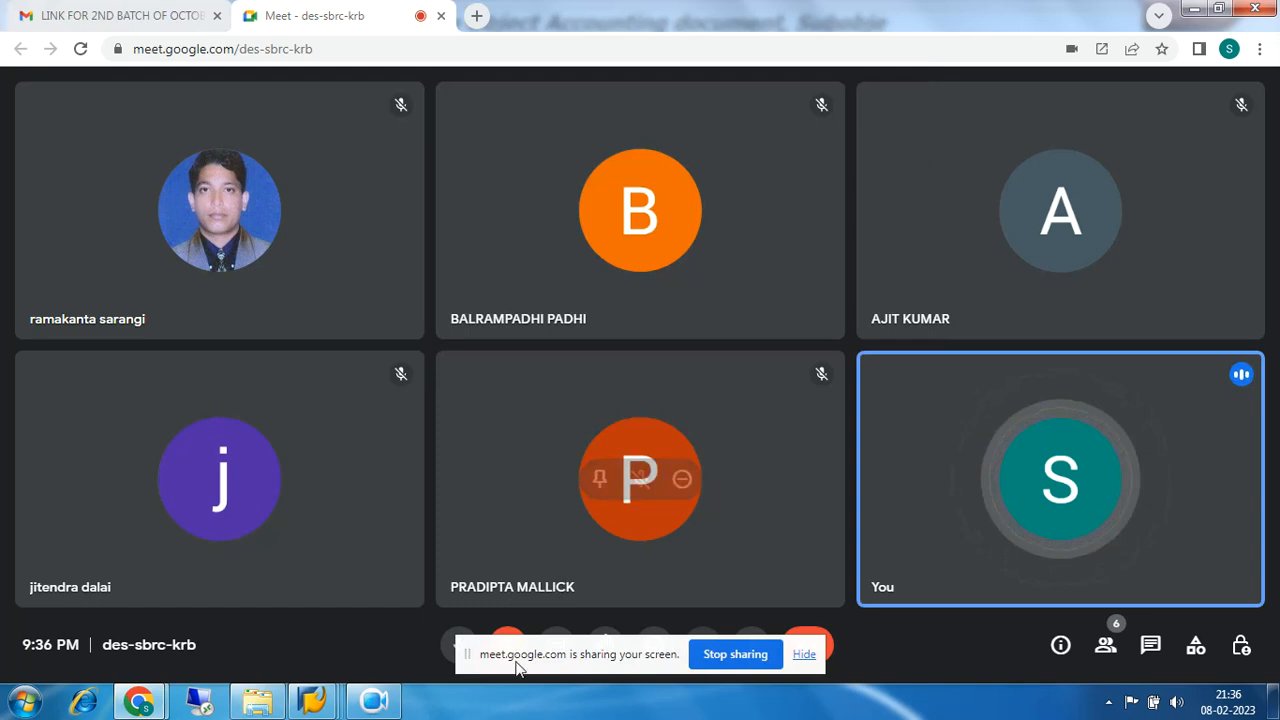
pyautogui.click(802, 656)
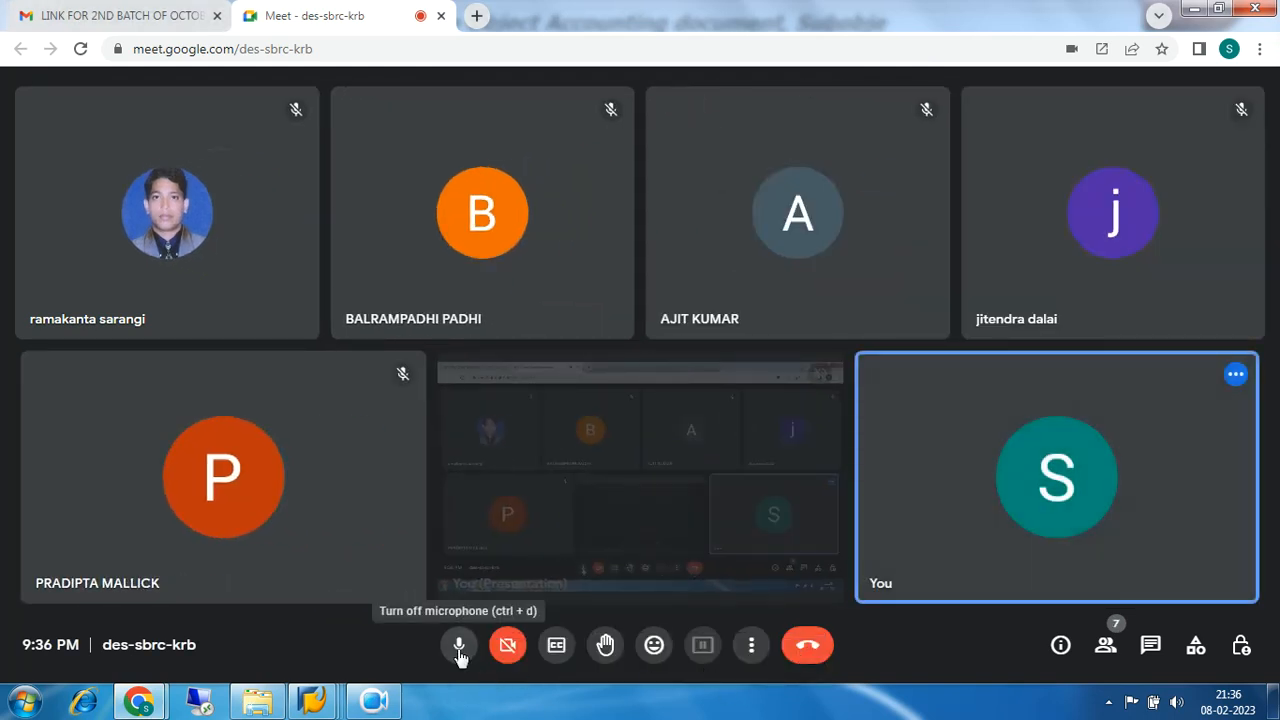
# Switch from Google Meet to the SAP interval maintenance window for accounting document number ranges
pyautogui.moveTo(310, 708)
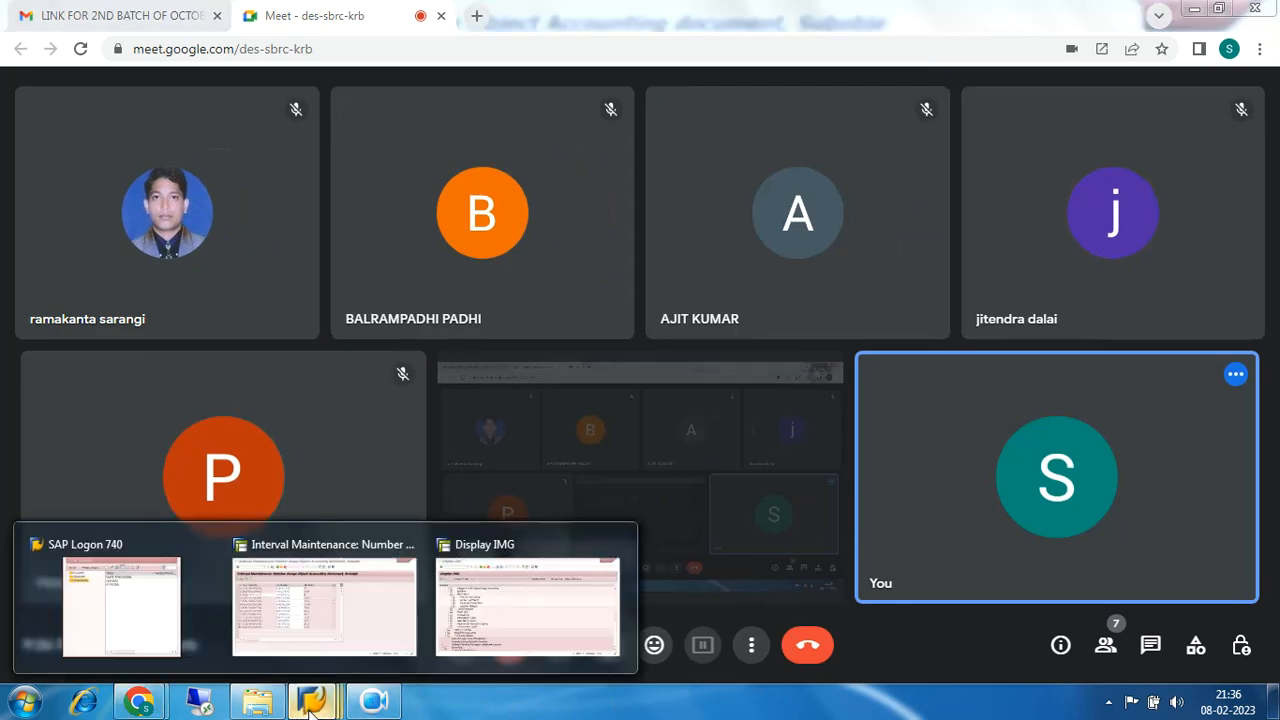
pyautogui.click(322, 612)
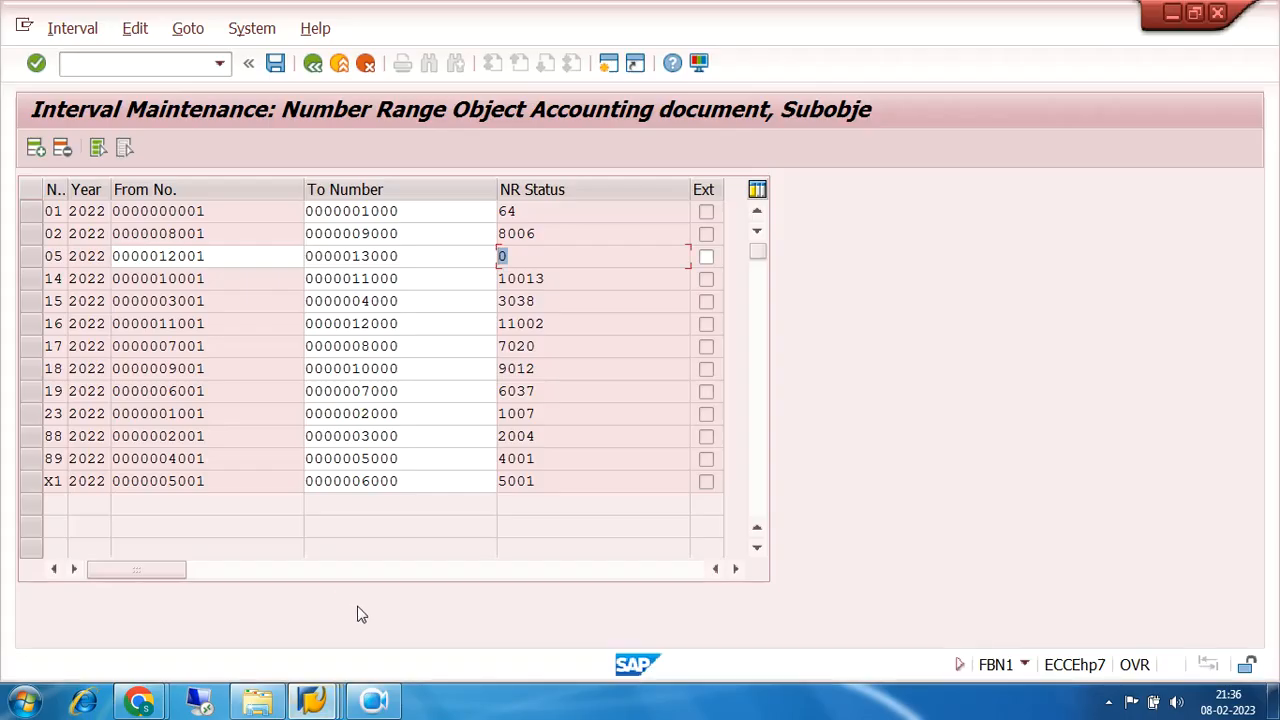
pyautogui.moveTo(138, 702)
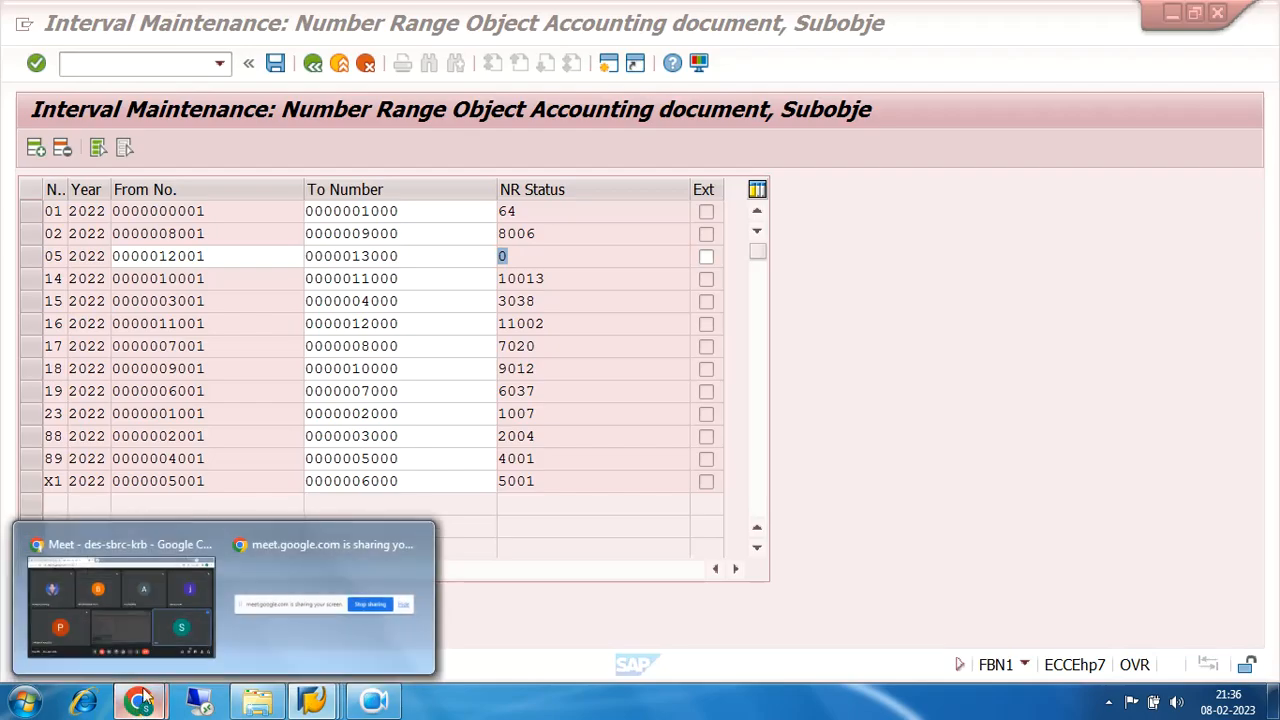
pyautogui.click(109, 607)
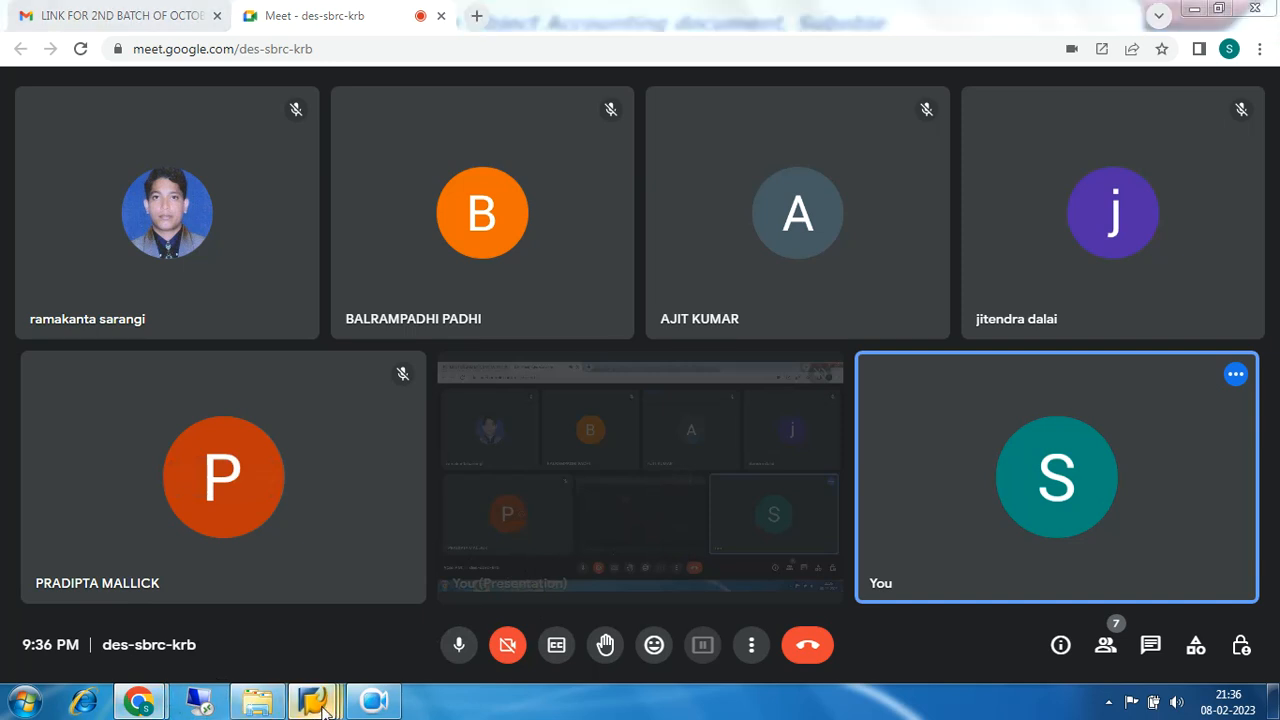
pyautogui.moveTo(322, 706)
pyautogui.click(361, 630)
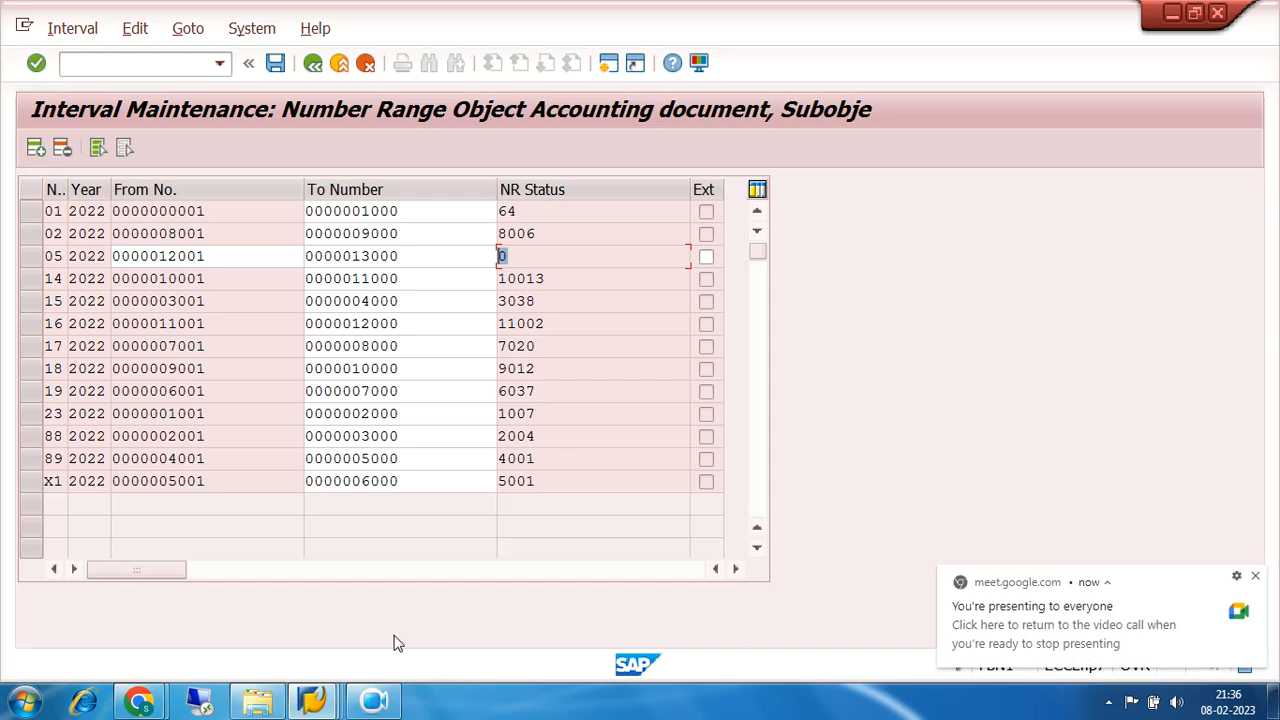
pyautogui.click(1109, 704)
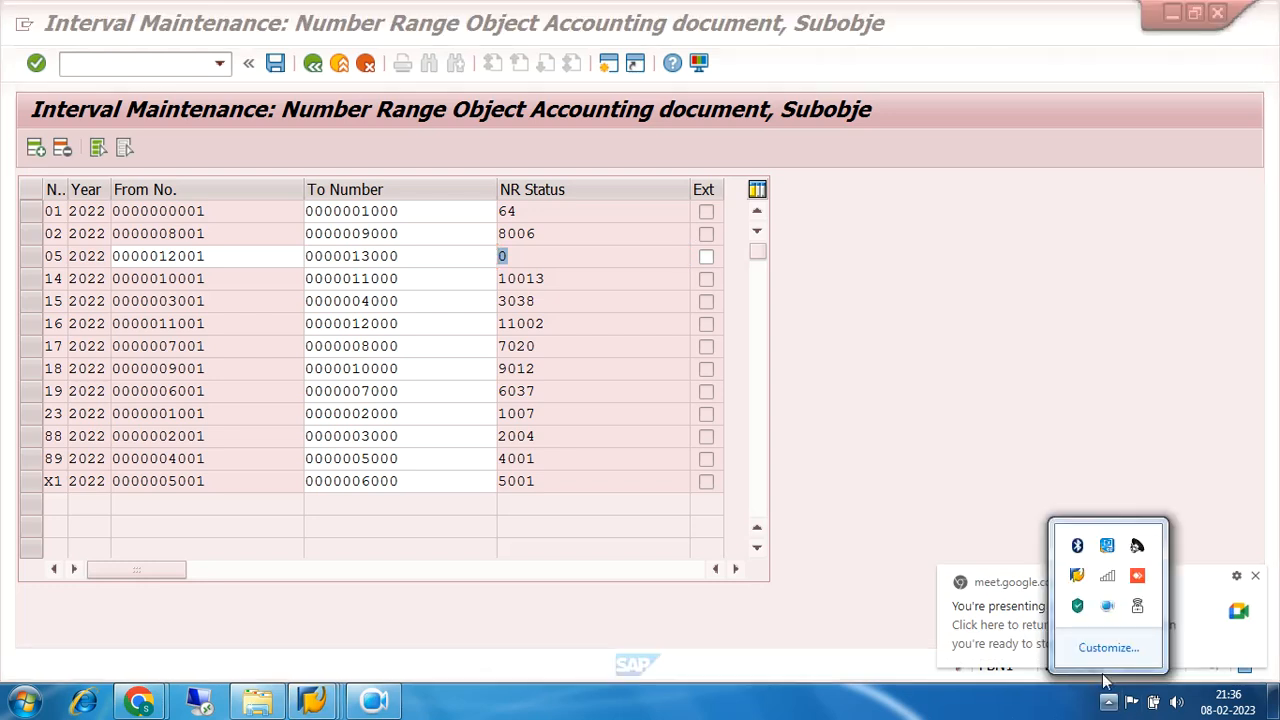
pyautogui.click(373, 701)
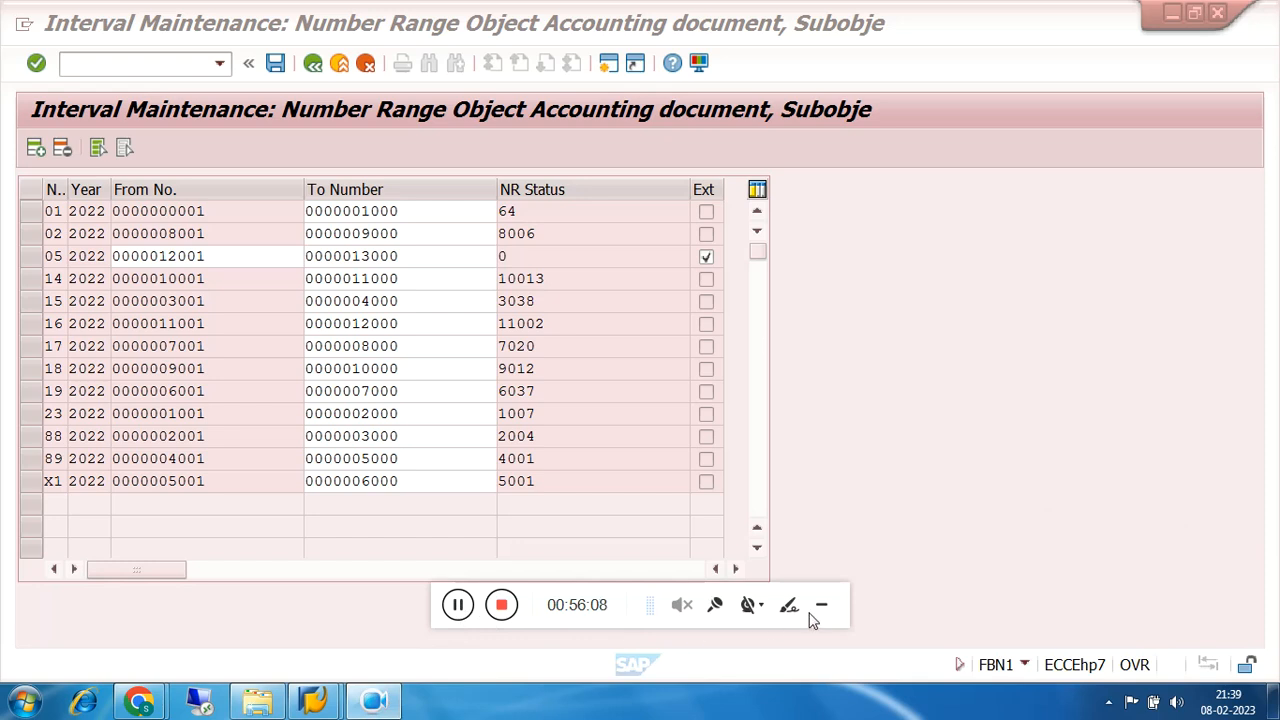
pyautogui.click(823, 610)
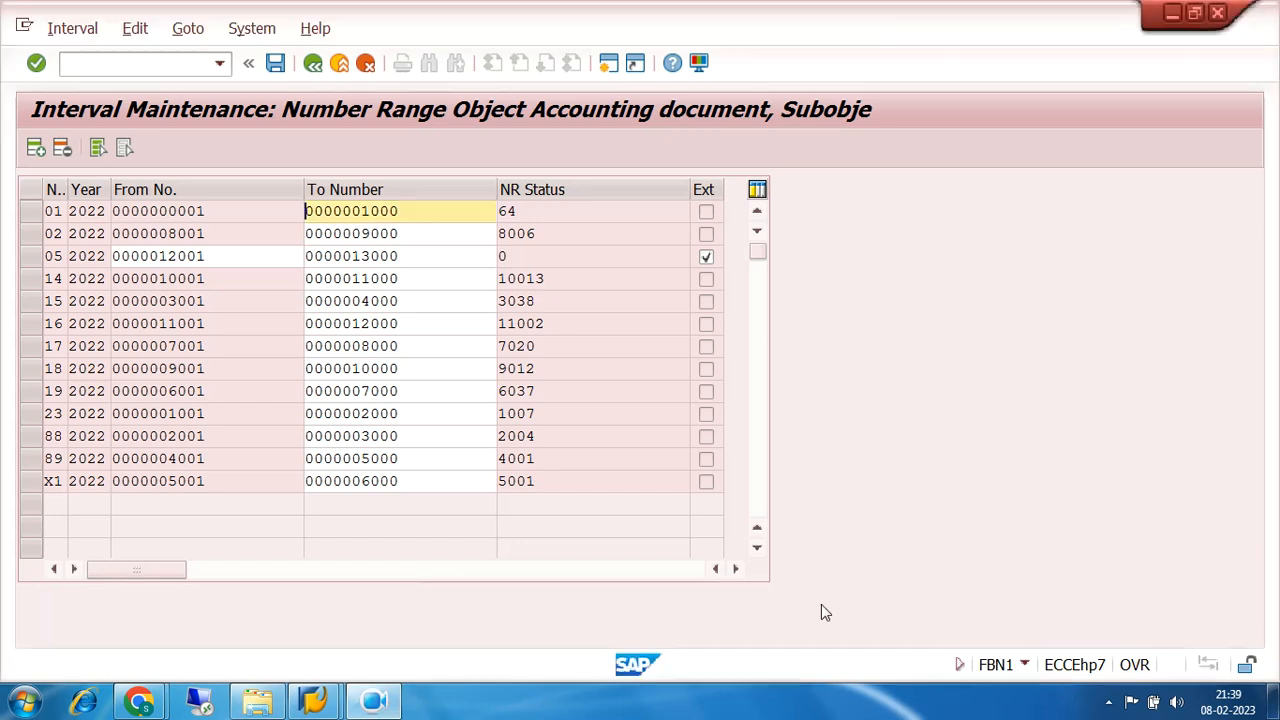
# Clear the external assignment flag of number range 05 for year 2022 and save the intervals, accepting the transport notice
pyautogui.click(706, 258)
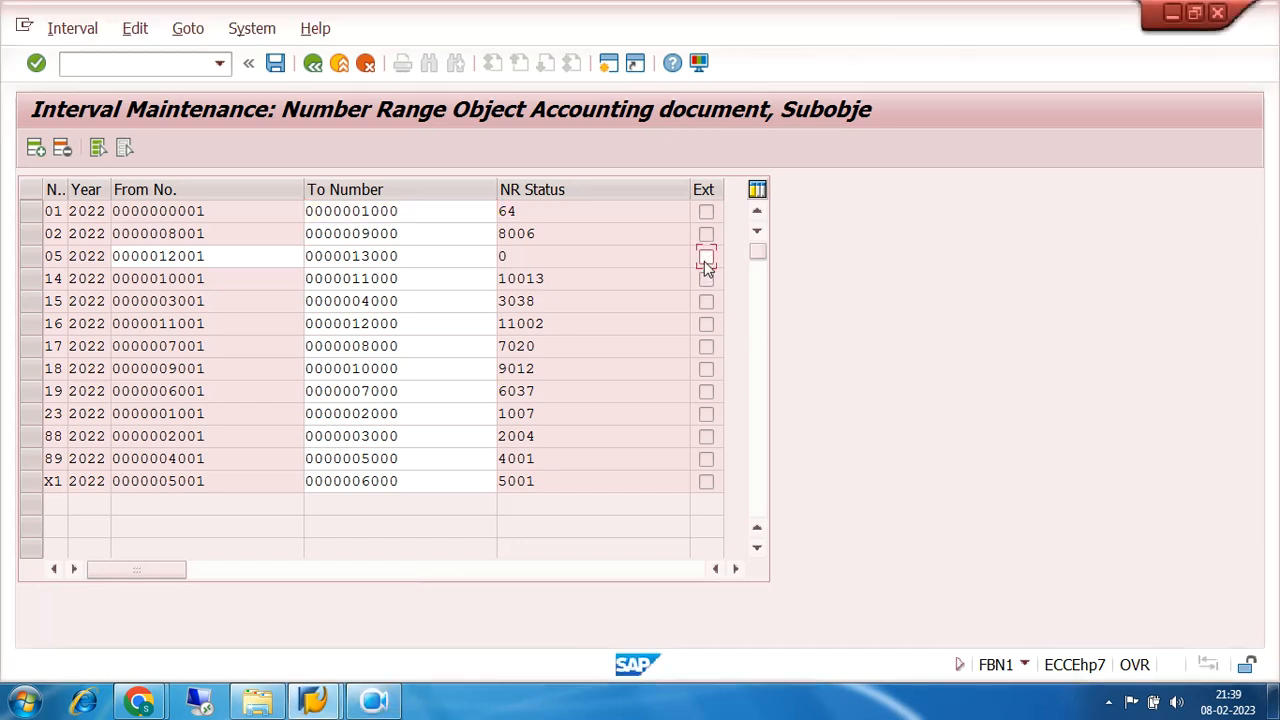
pyautogui.click(275, 64)
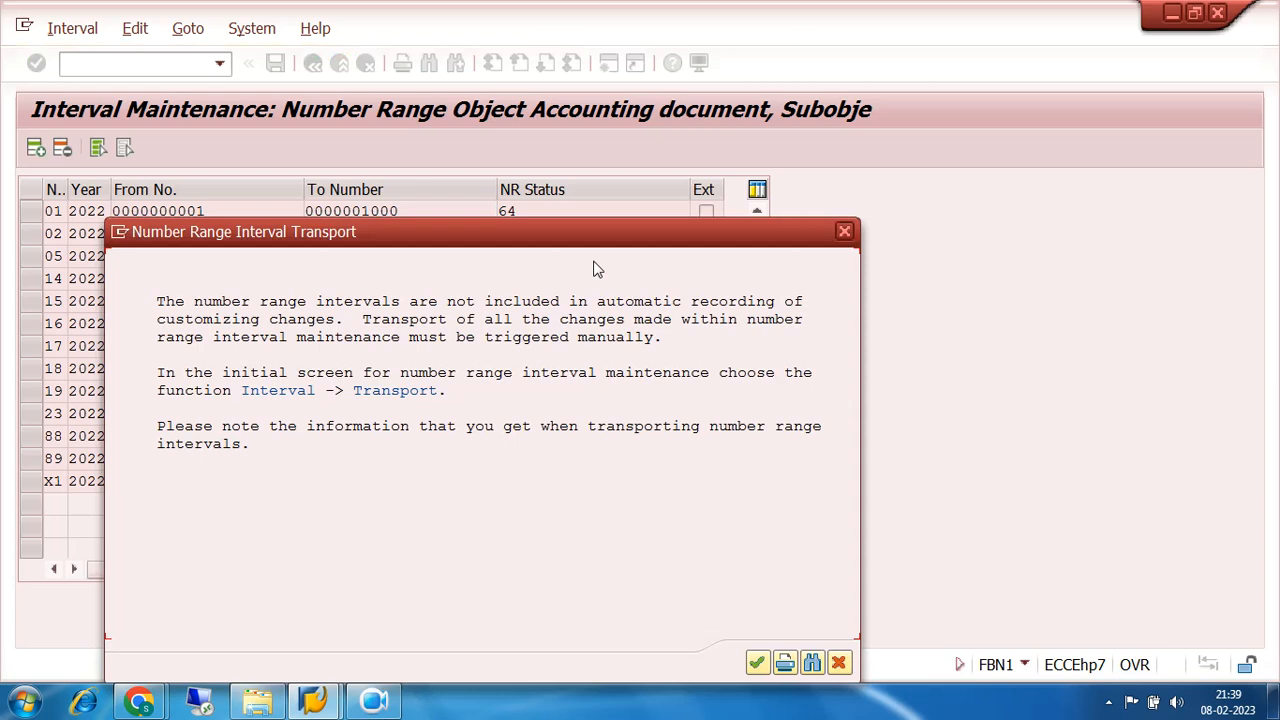
pyautogui.click(758, 663)
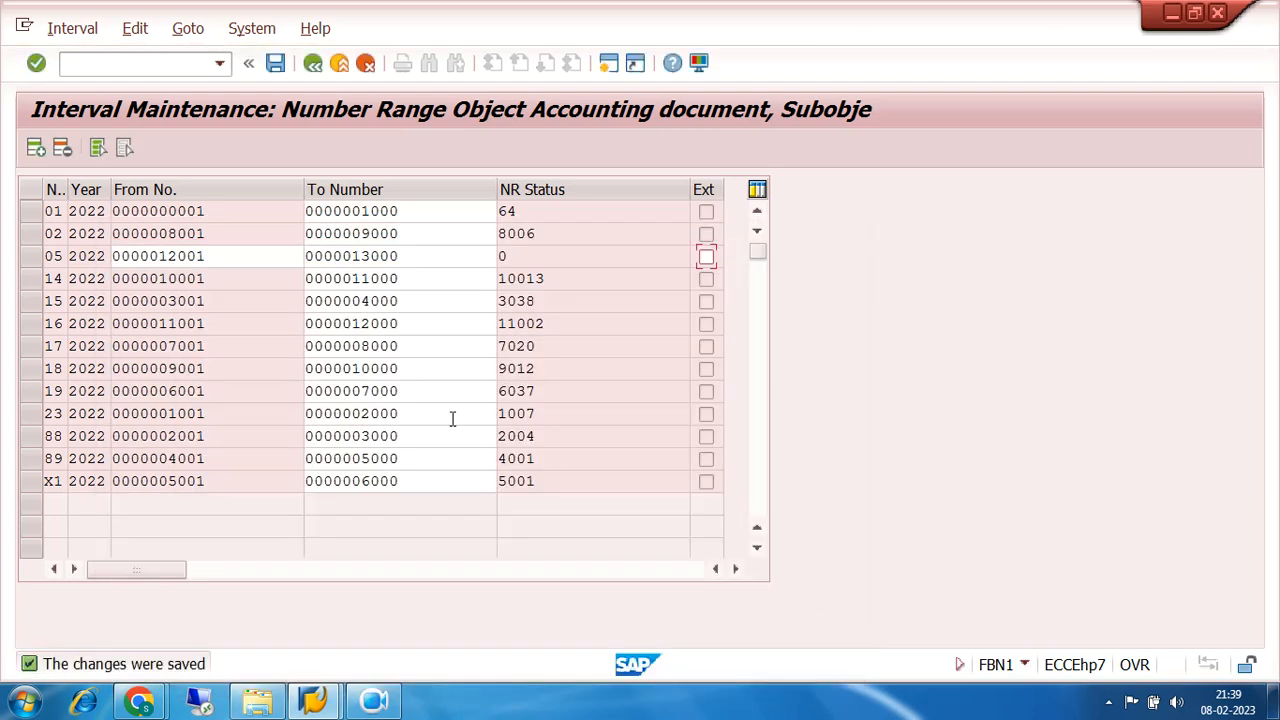
# Leave number range maintenance and the document types overview for SAP Easy Access, and expand the Accounting folder
pyautogui.click(314, 64)
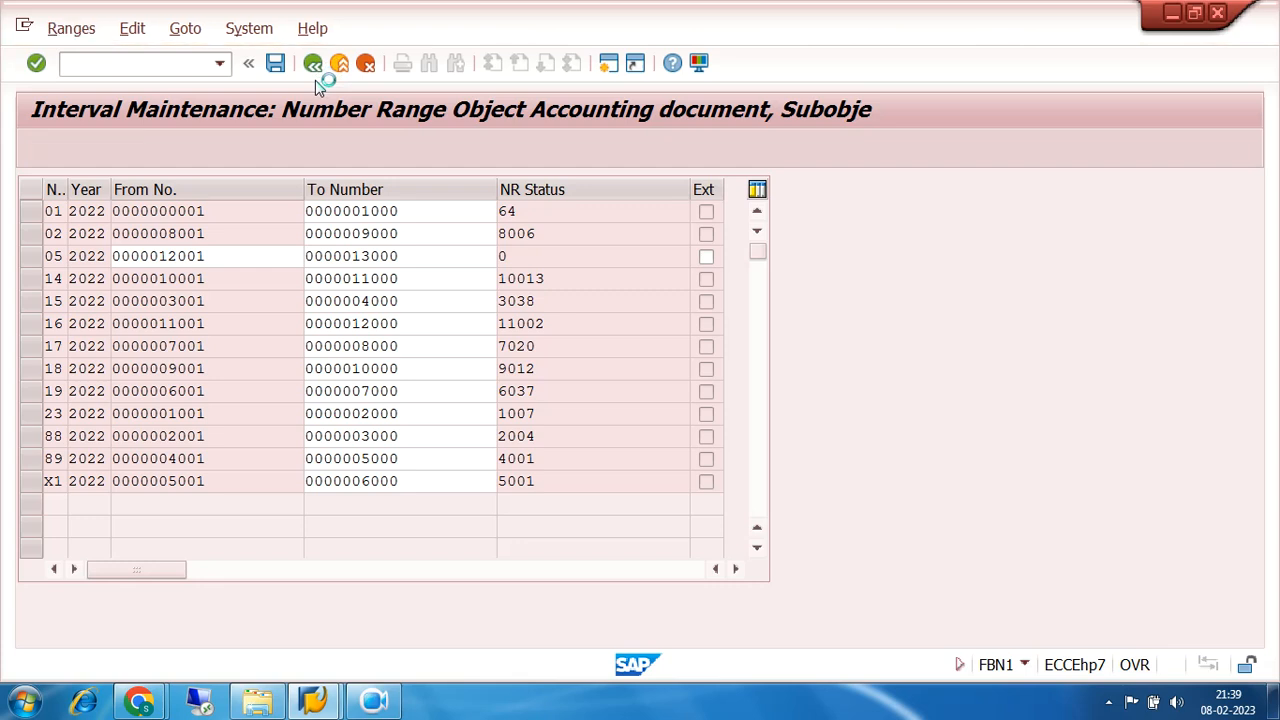
pyautogui.click(313, 64)
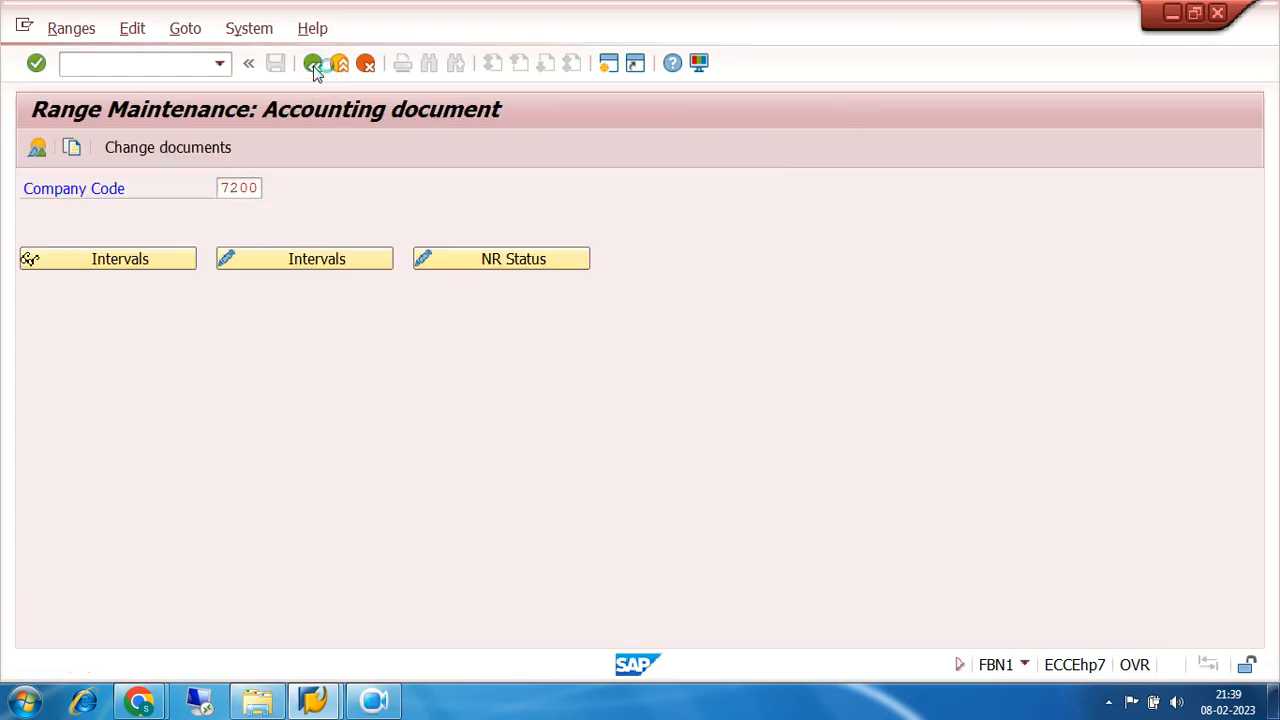
pyautogui.click(313, 64)
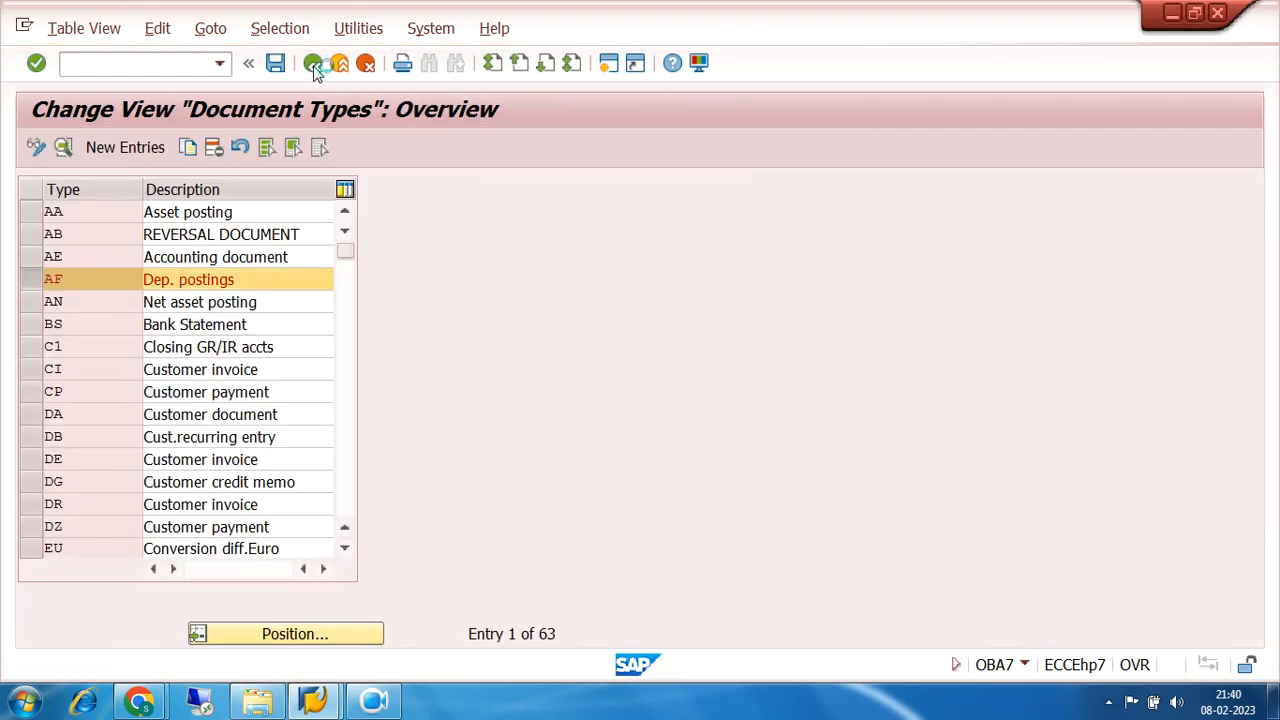
pyautogui.click(313, 64)
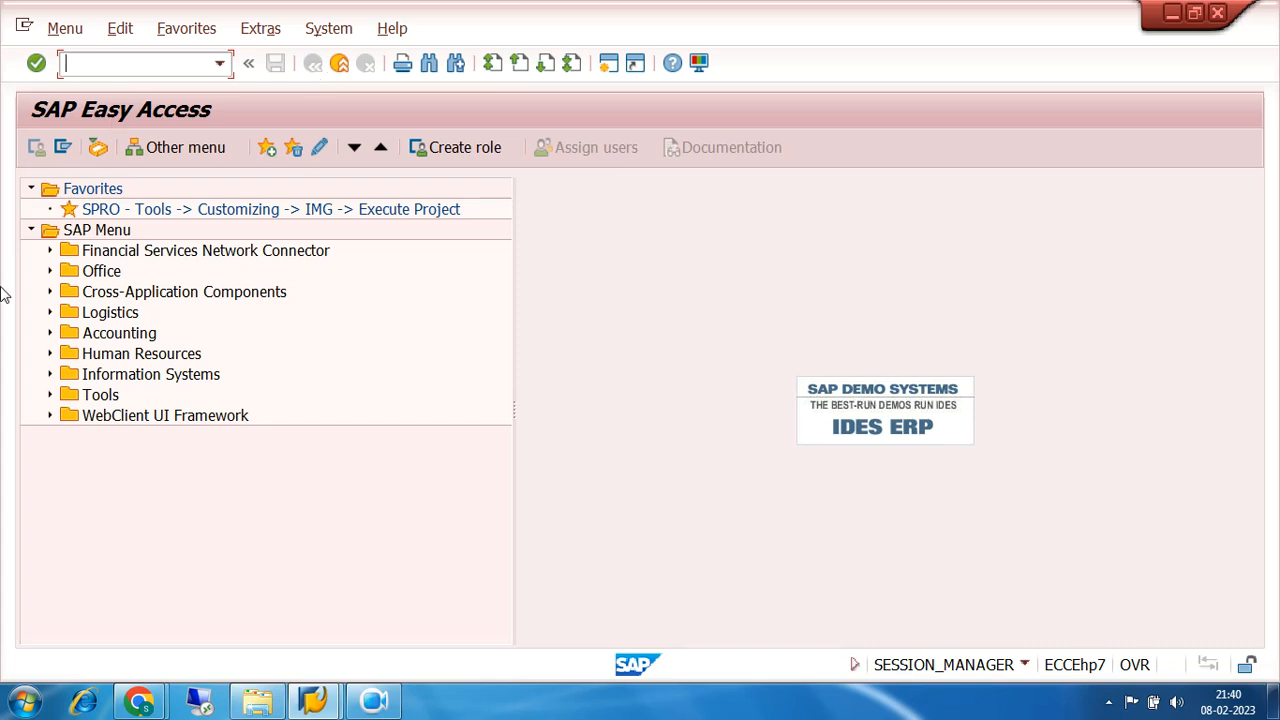
pyautogui.click(50, 334)
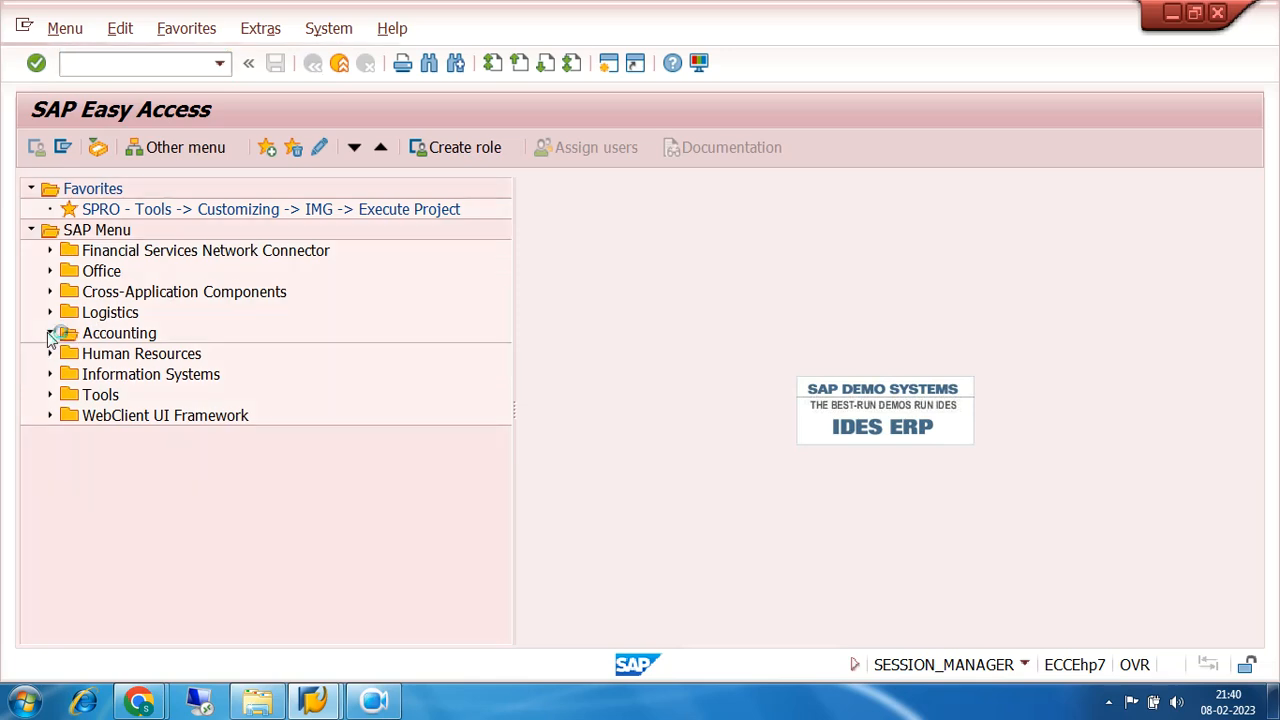
pyautogui.click(372, 700)
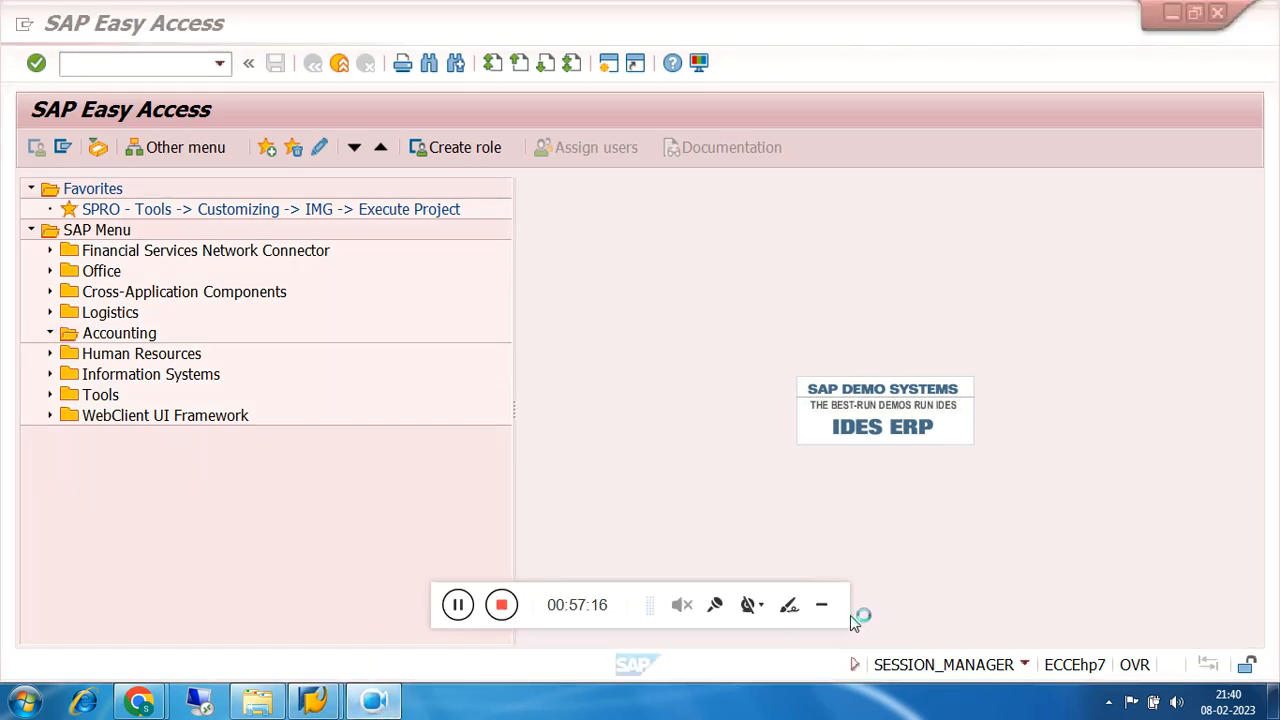
pyautogui.click(822, 605)
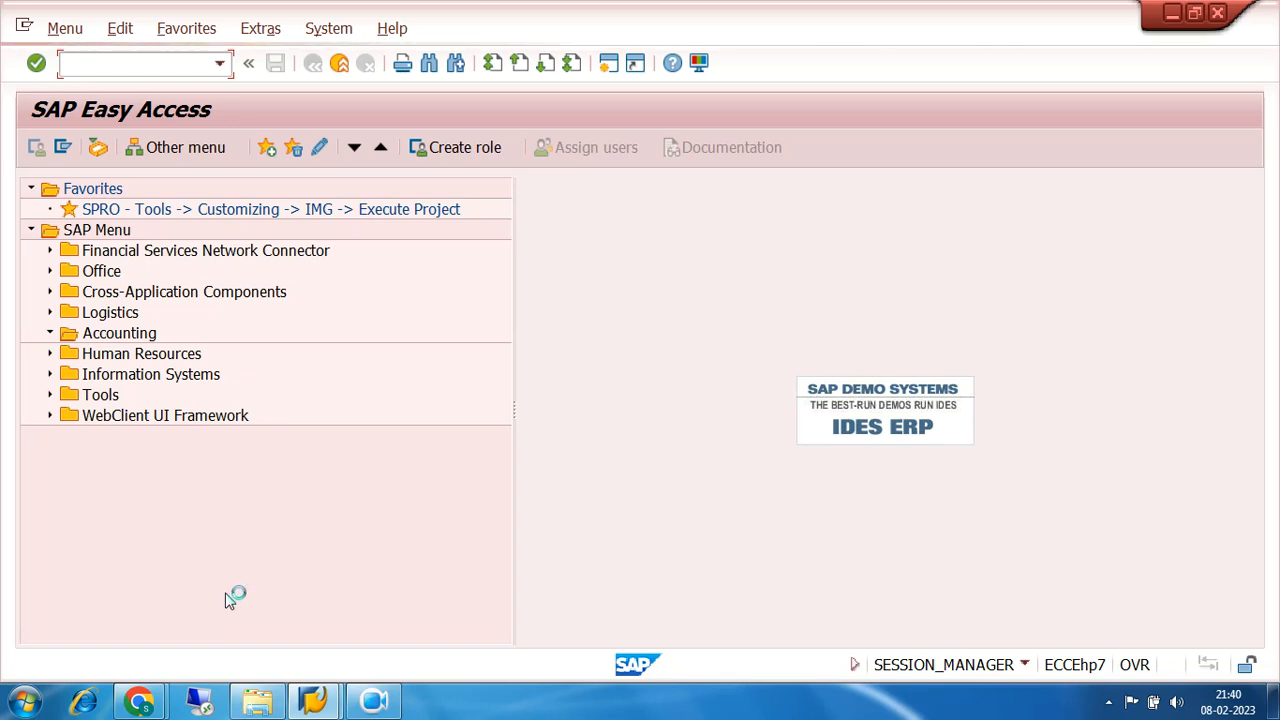
# Switch to the Google Meet window and leave the call
pyautogui.click(148, 703)
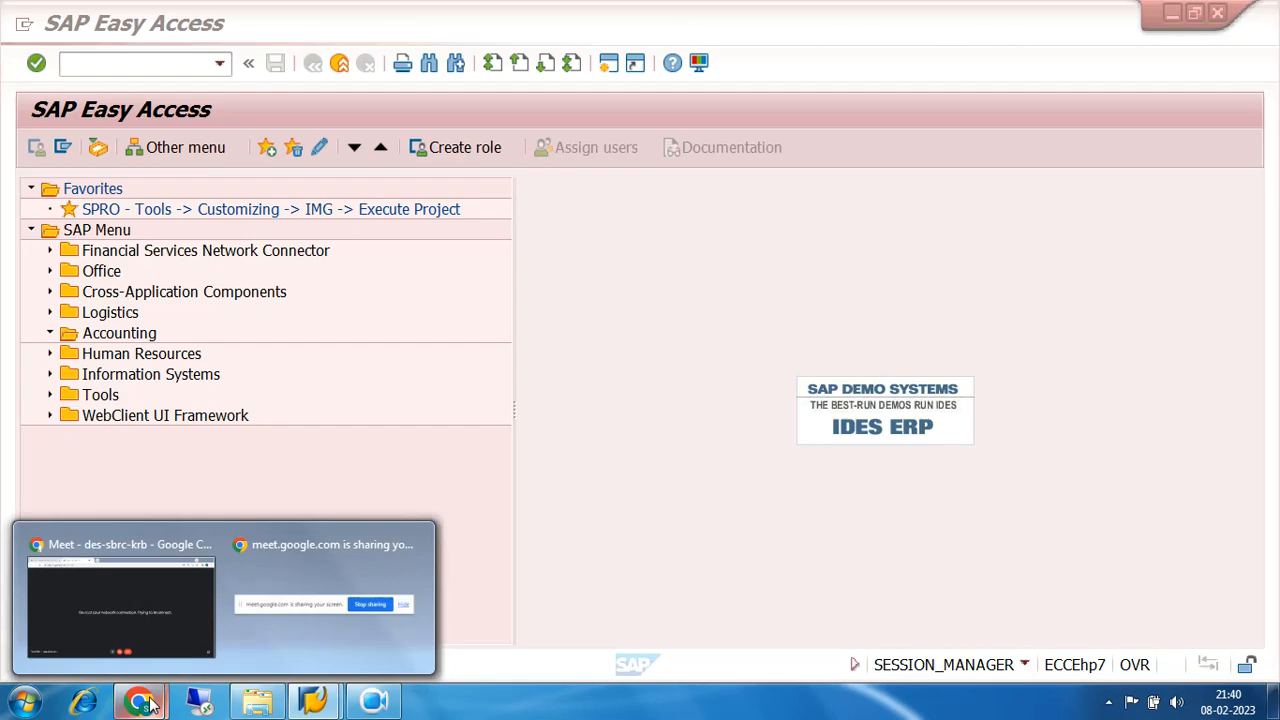
pyautogui.click(149, 631)
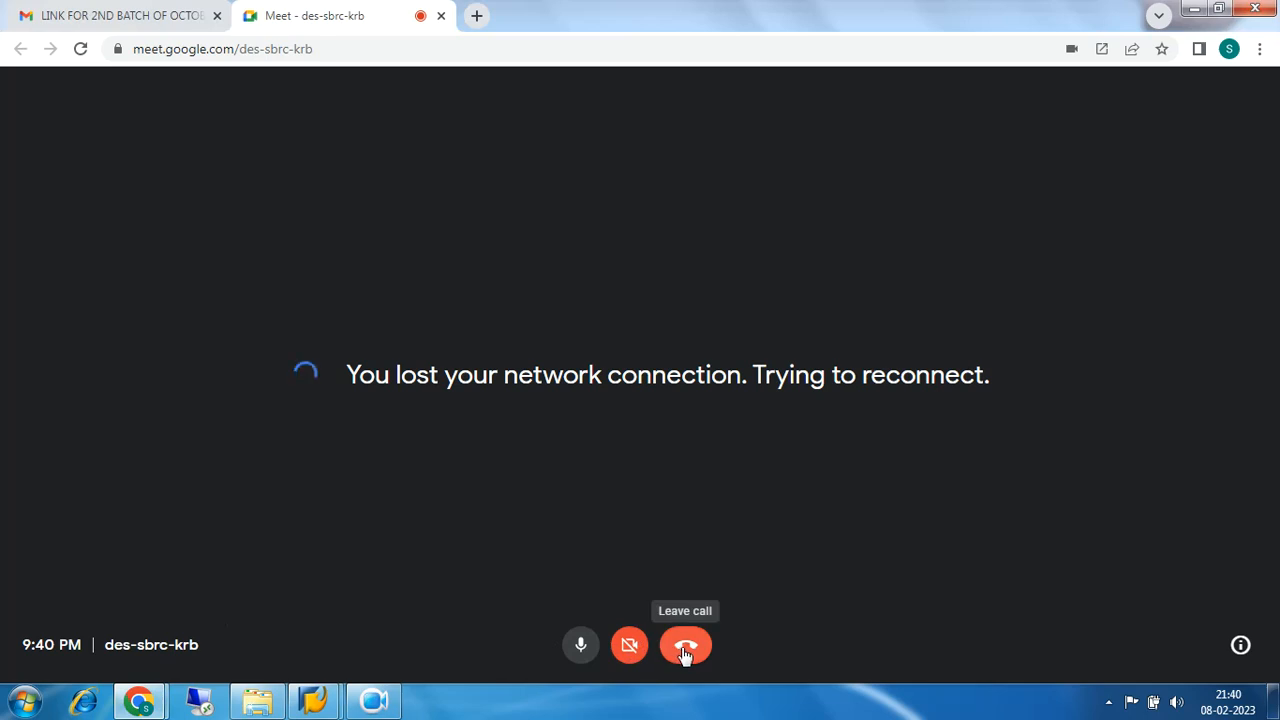
pyautogui.click(685, 647)
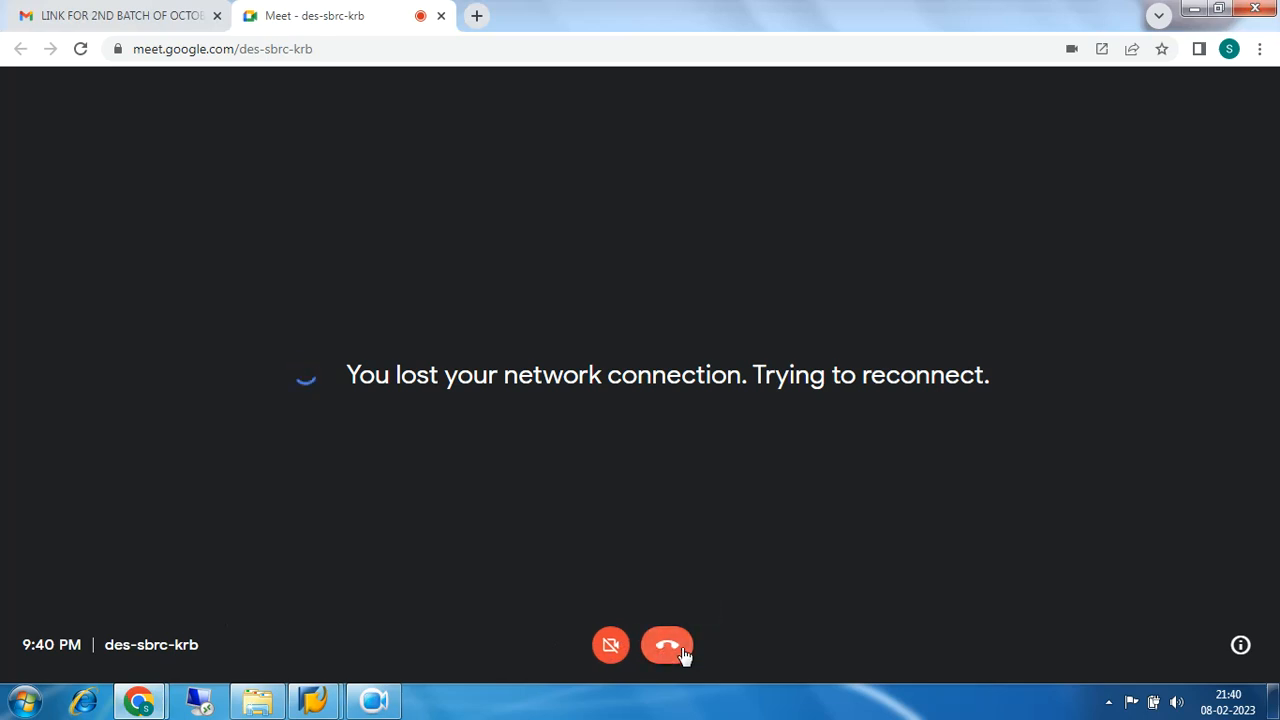